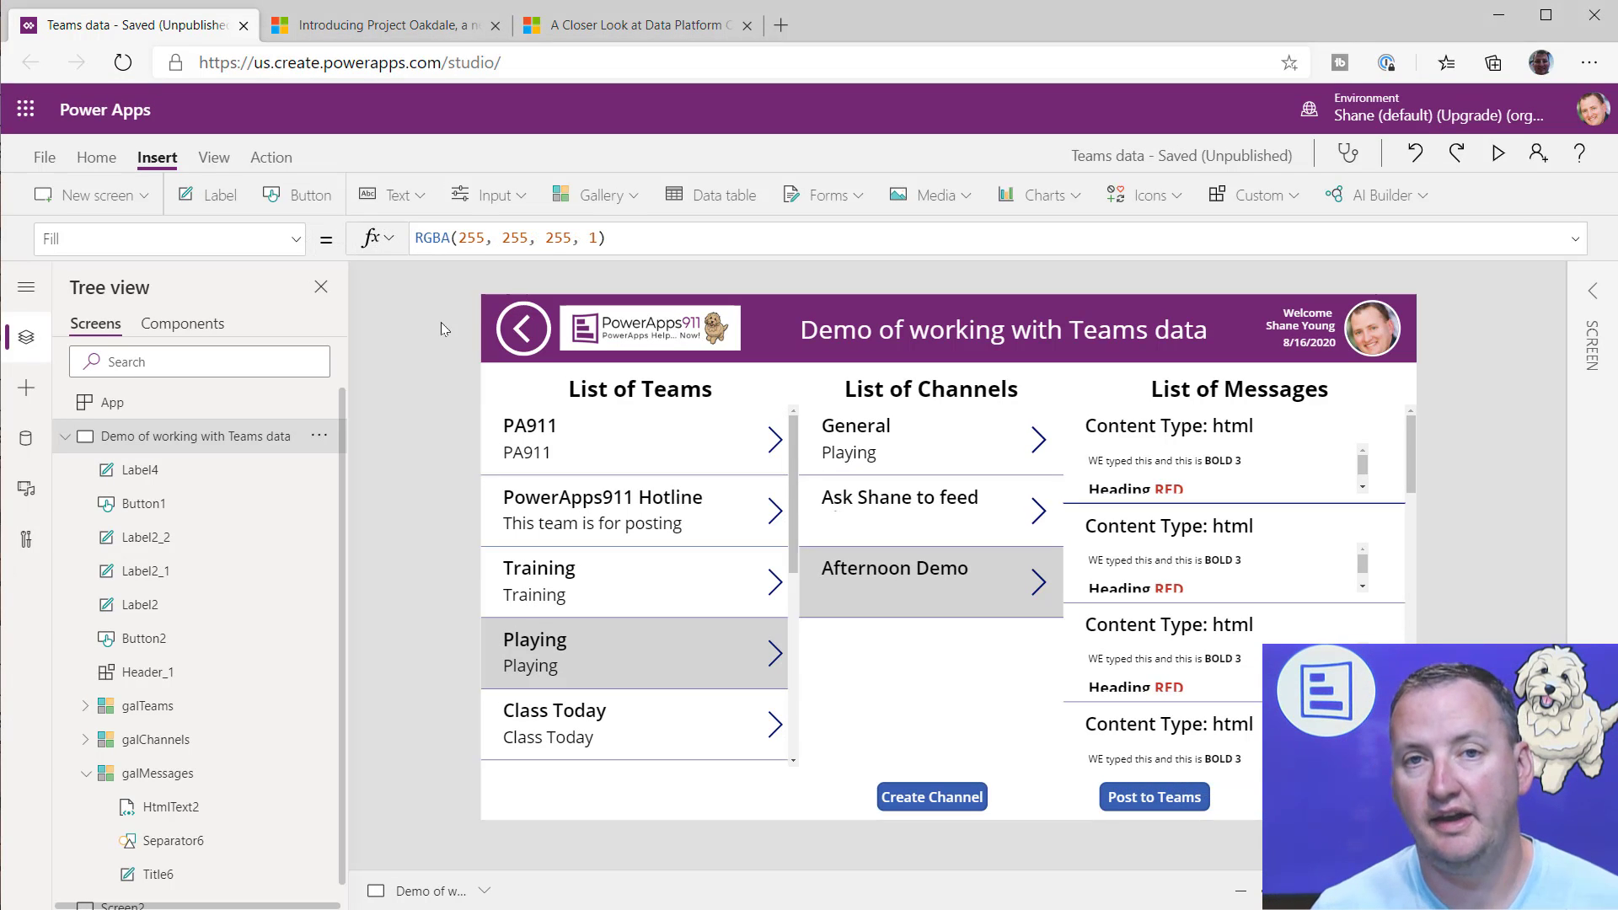
# Step: Save the app and display the messages of the Playing team's Afternoon Demo channel, trying the Training team first
pyautogui.hotkey('ctrl', 's')
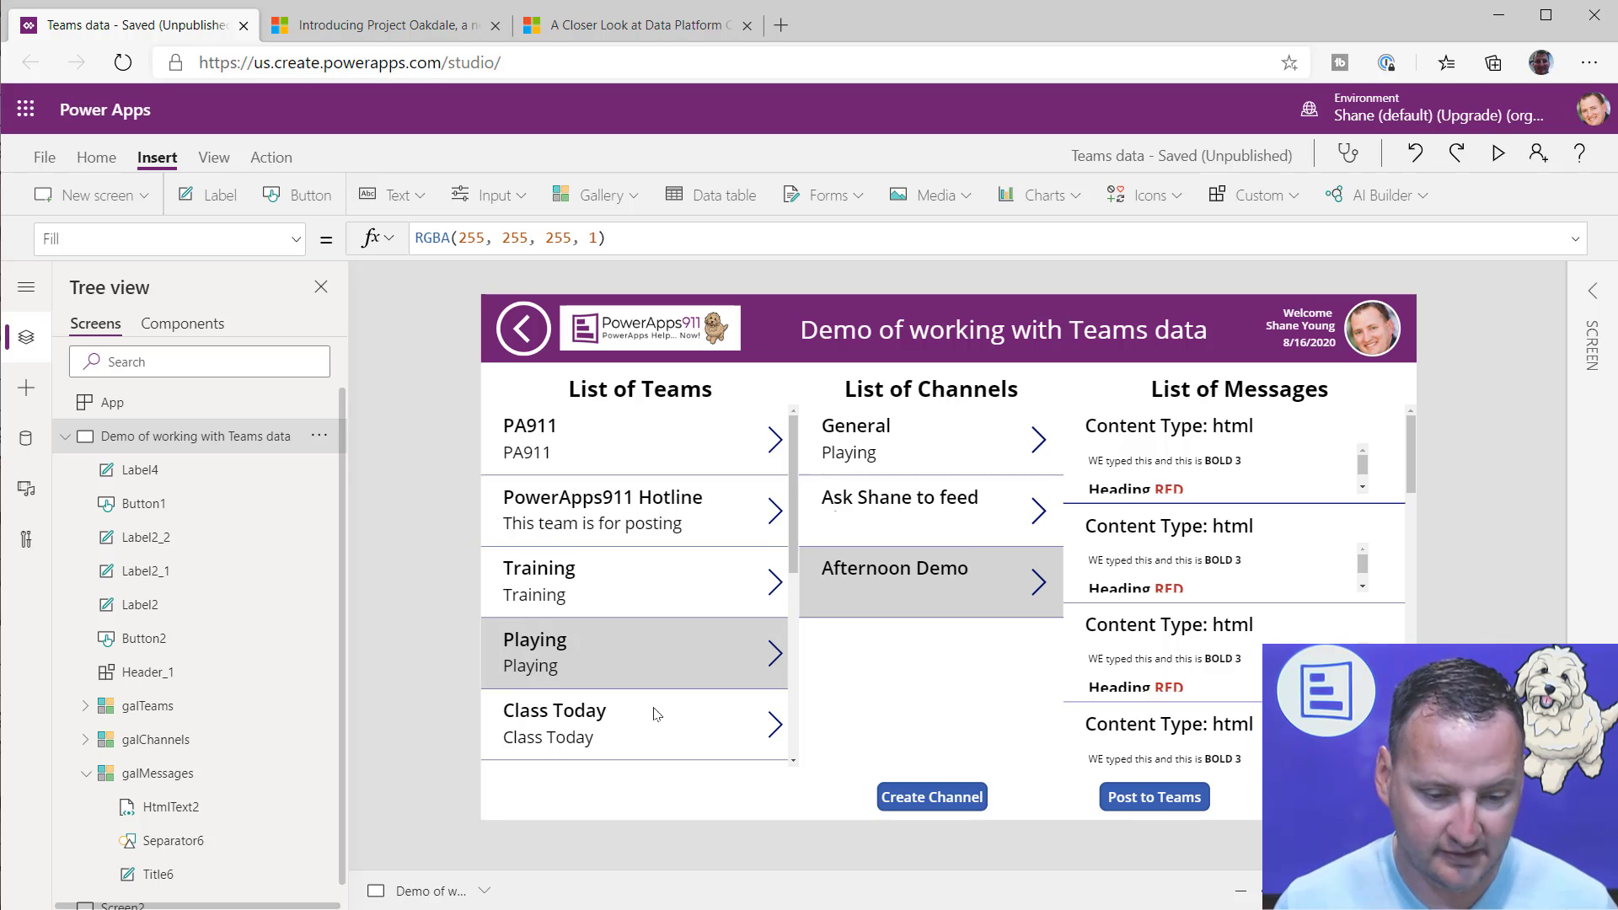
pyautogui.click(579, 588)
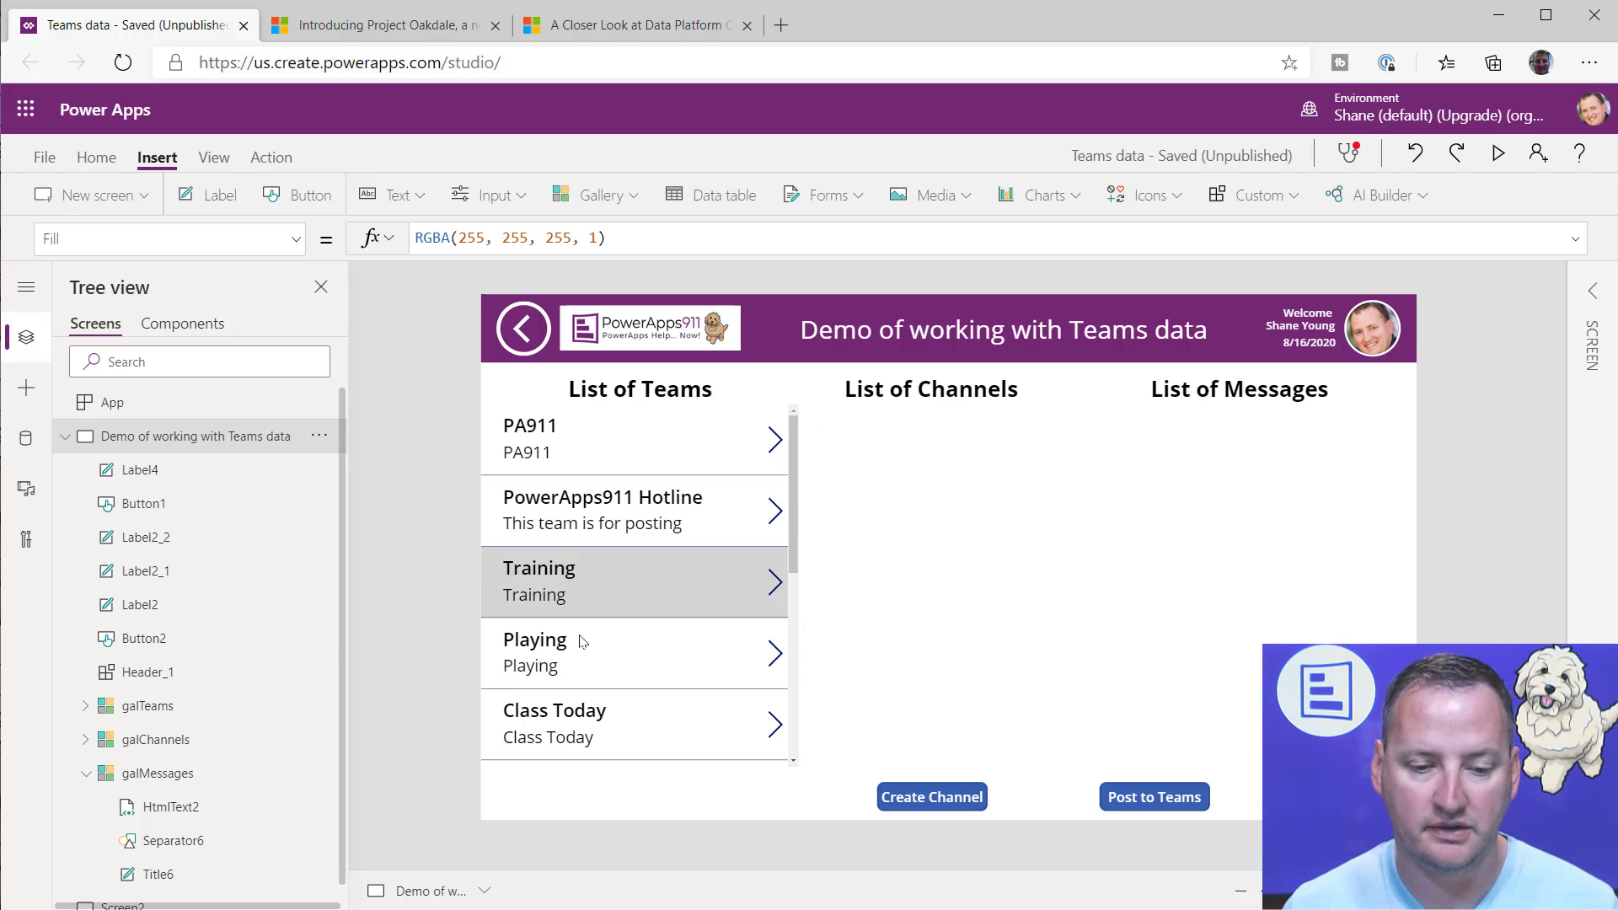
pyautogui.click(600, 664)
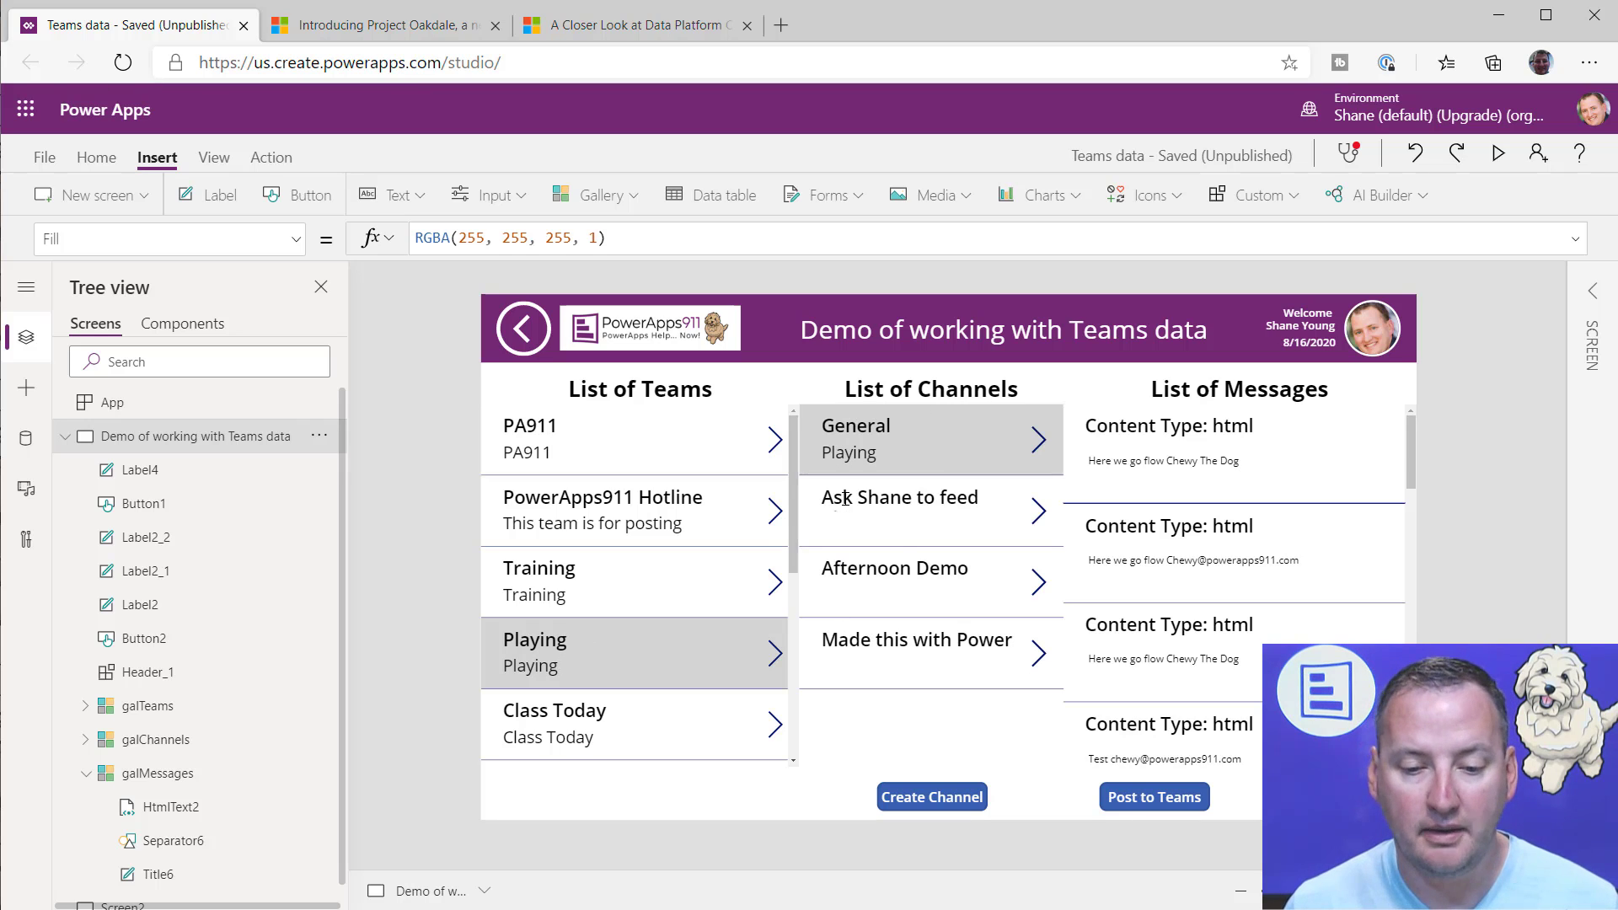
pyautogui.click(968, 580)
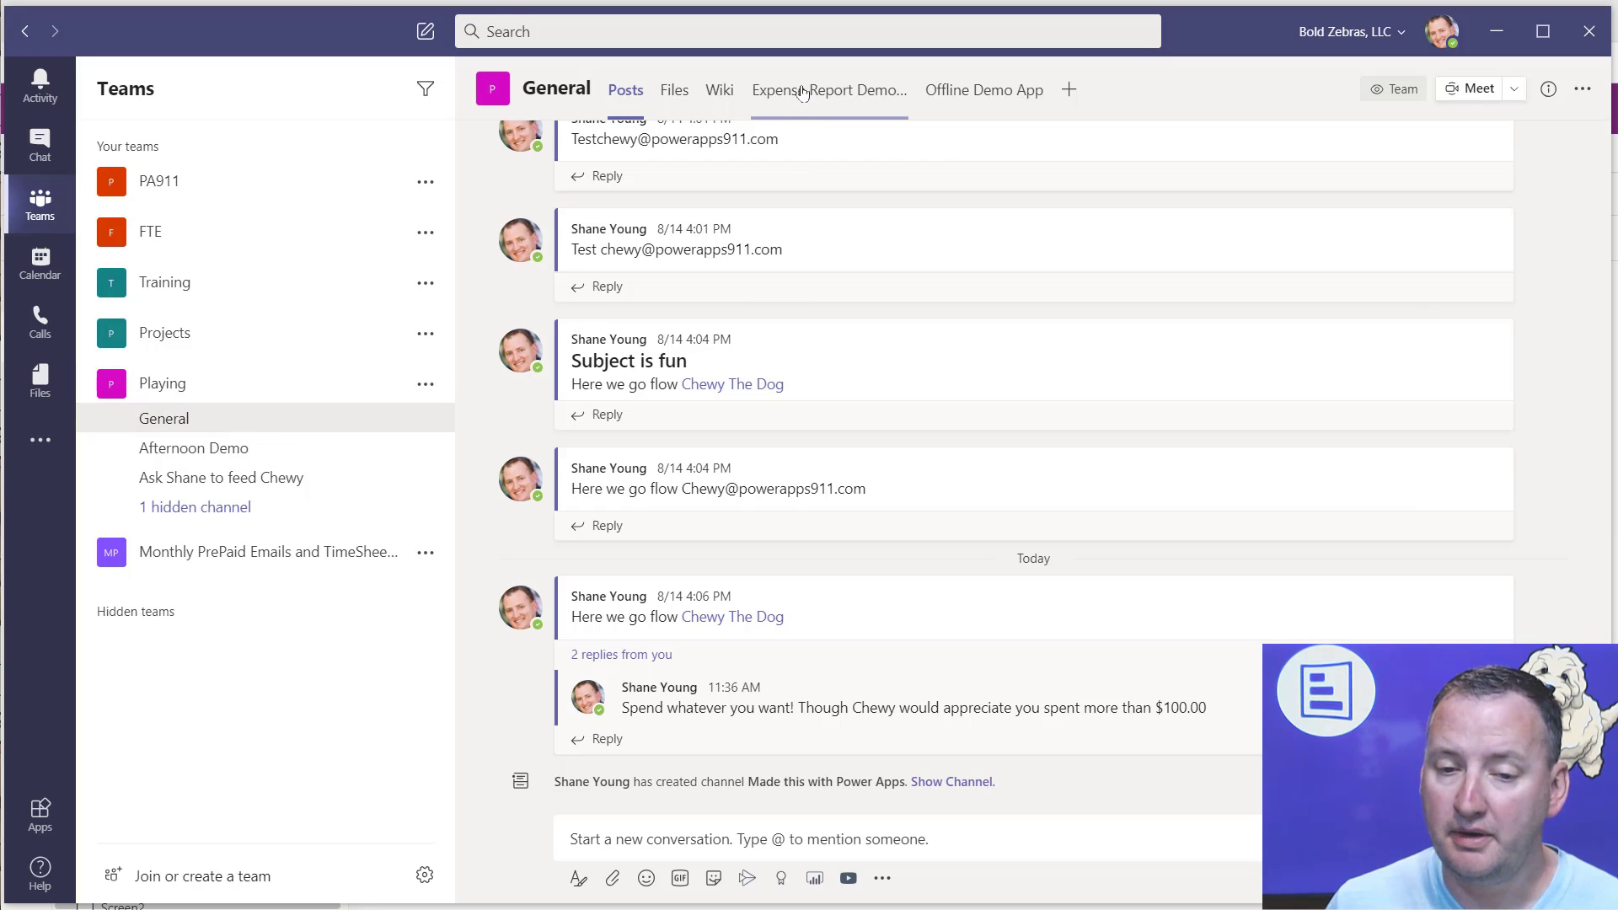
# Step: Open the Expense Report Demo app in the General channel of Teams and allow its SharePoint connection
pyautogui.click(825, 100)
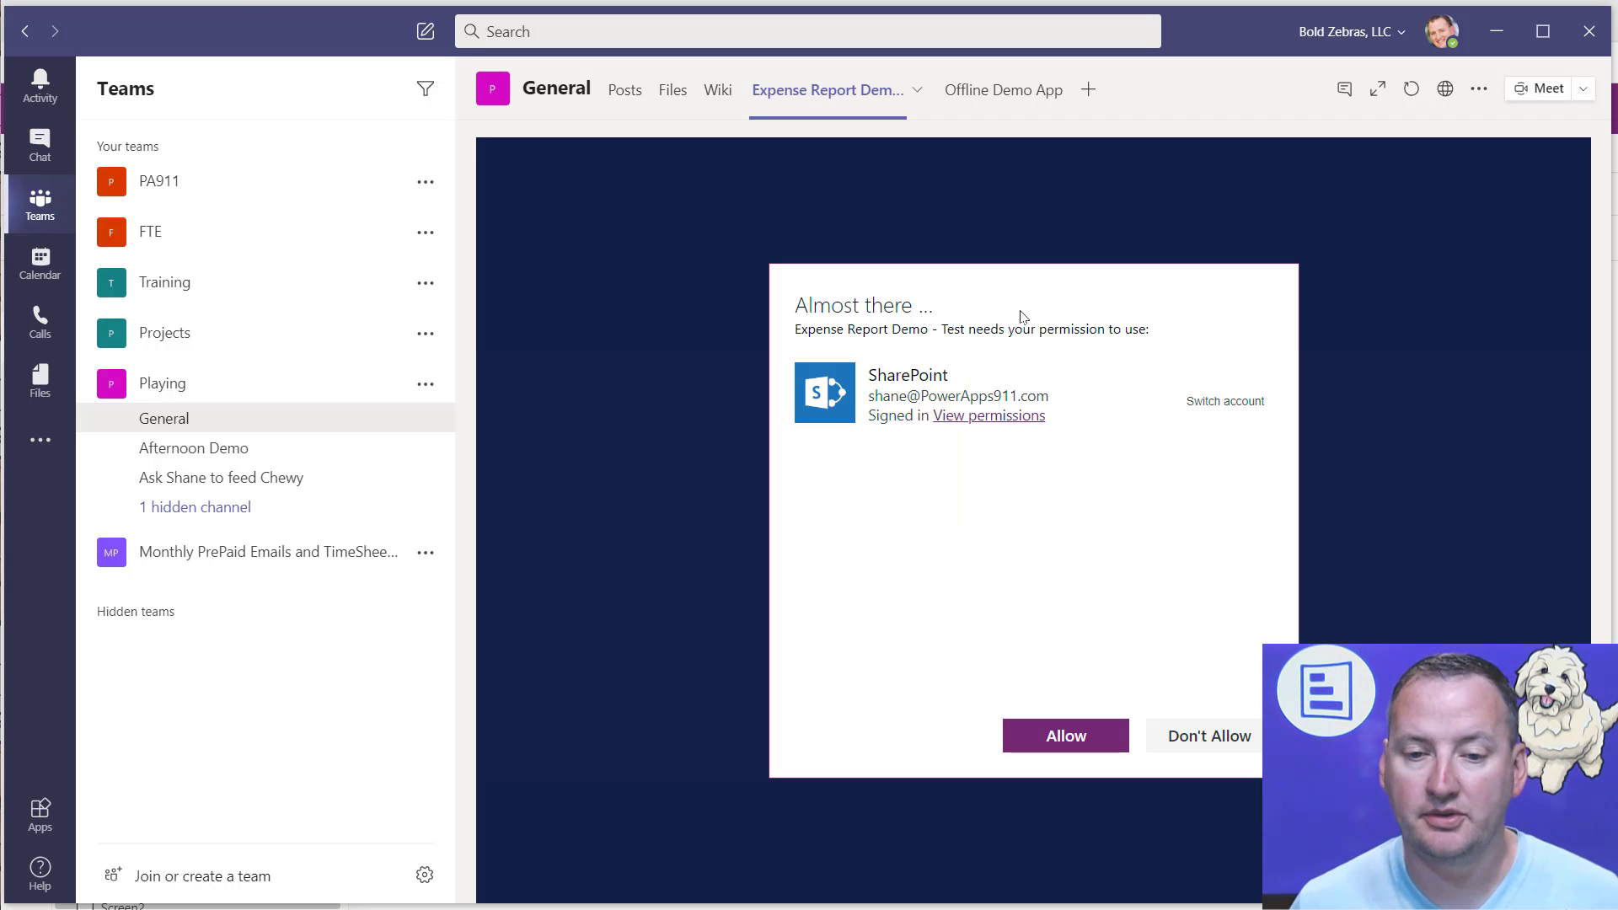
pyautogui.click(1066, 739)
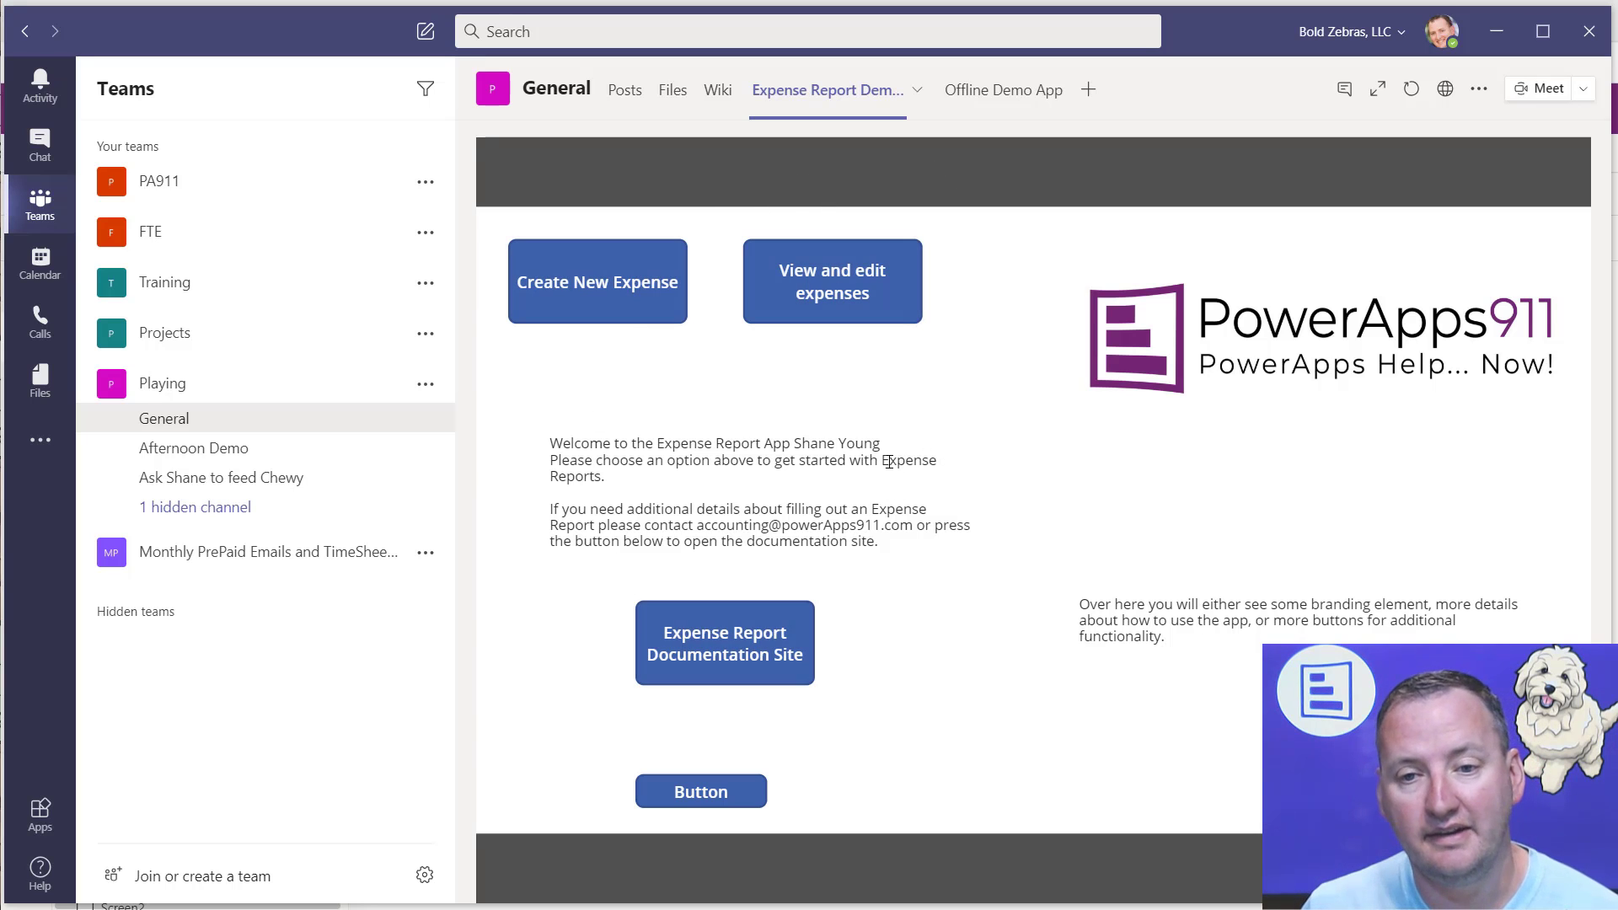
# Step: Add the existing "Advanced Class - Dist..." PowerApps app as a tab in the General channel and allow it to access the location
pyautogui.click(1088, 90)
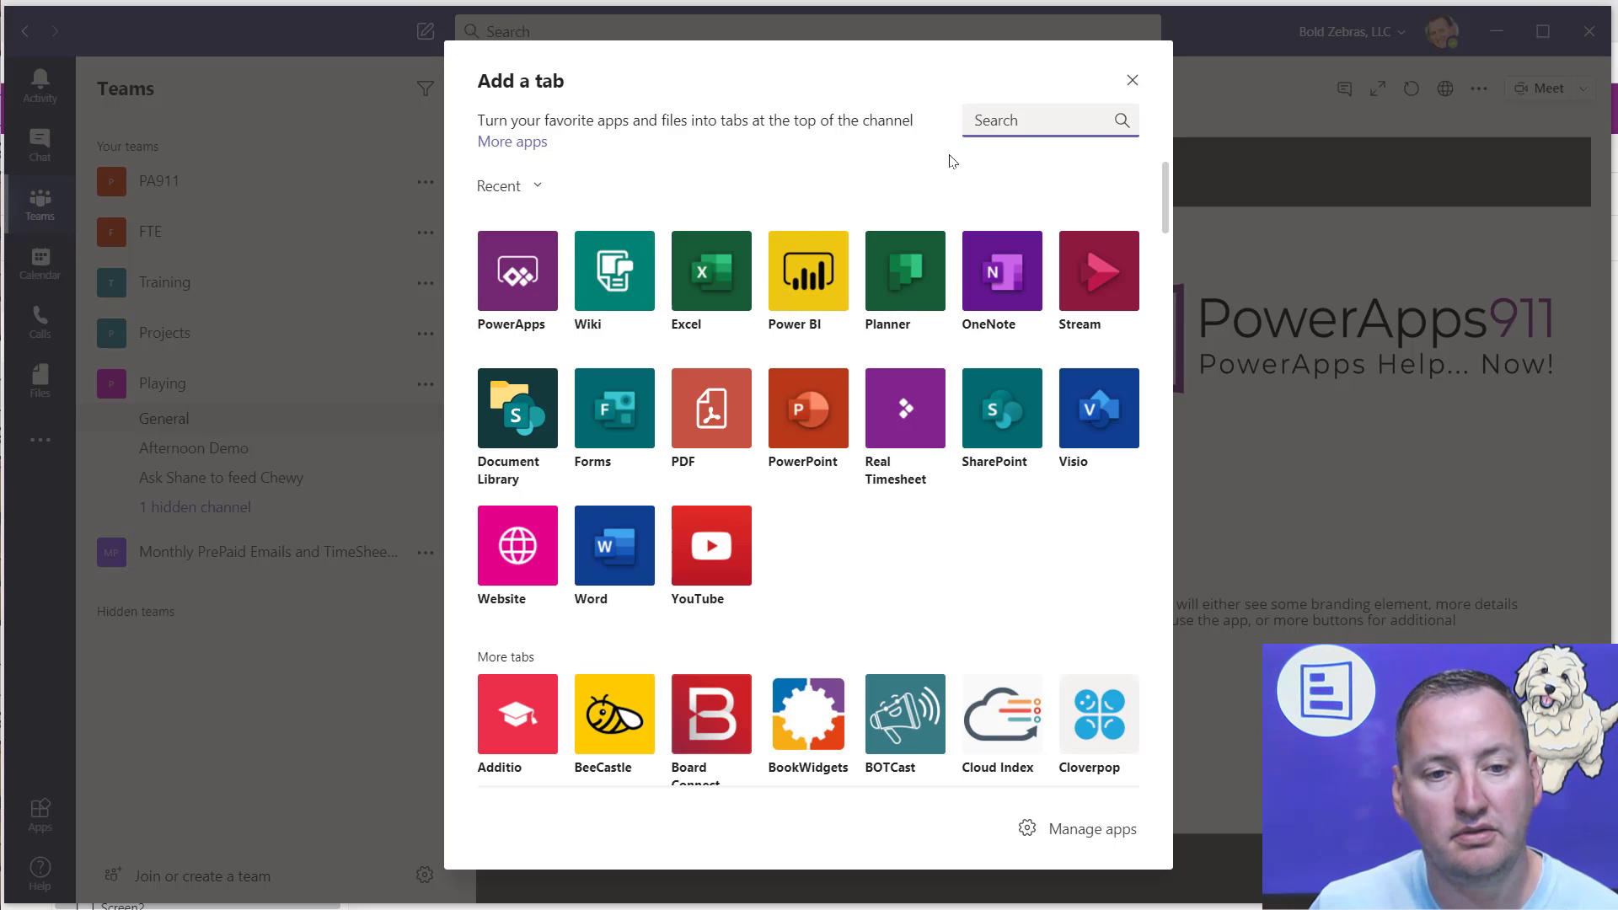
pyautogui.write('powerapps')
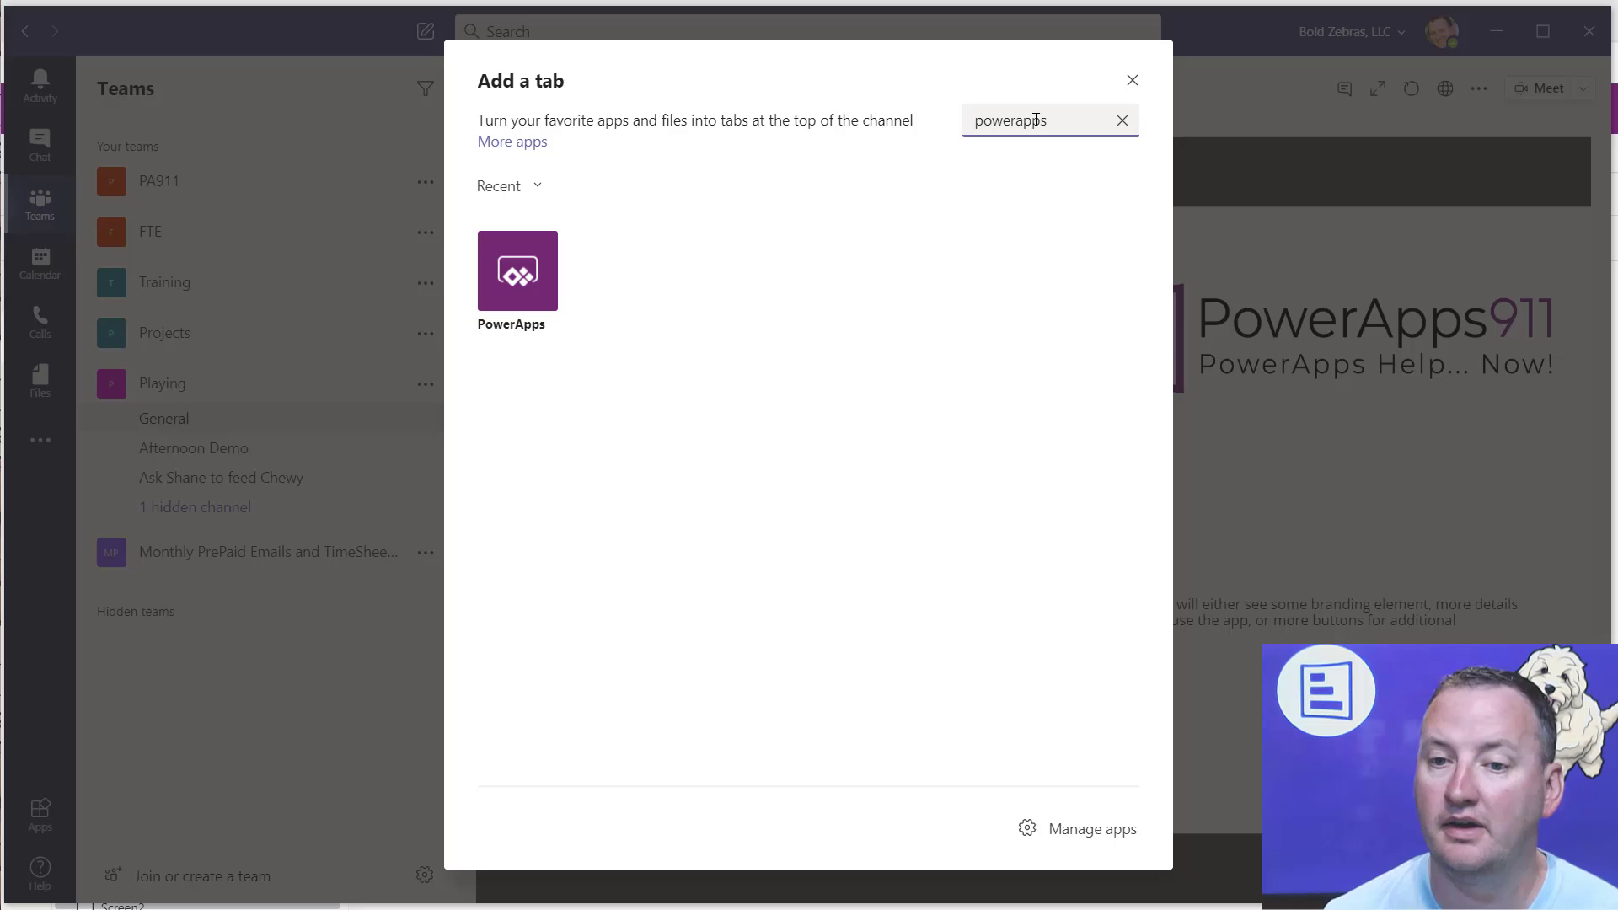
pyautogui.click(539, 291)
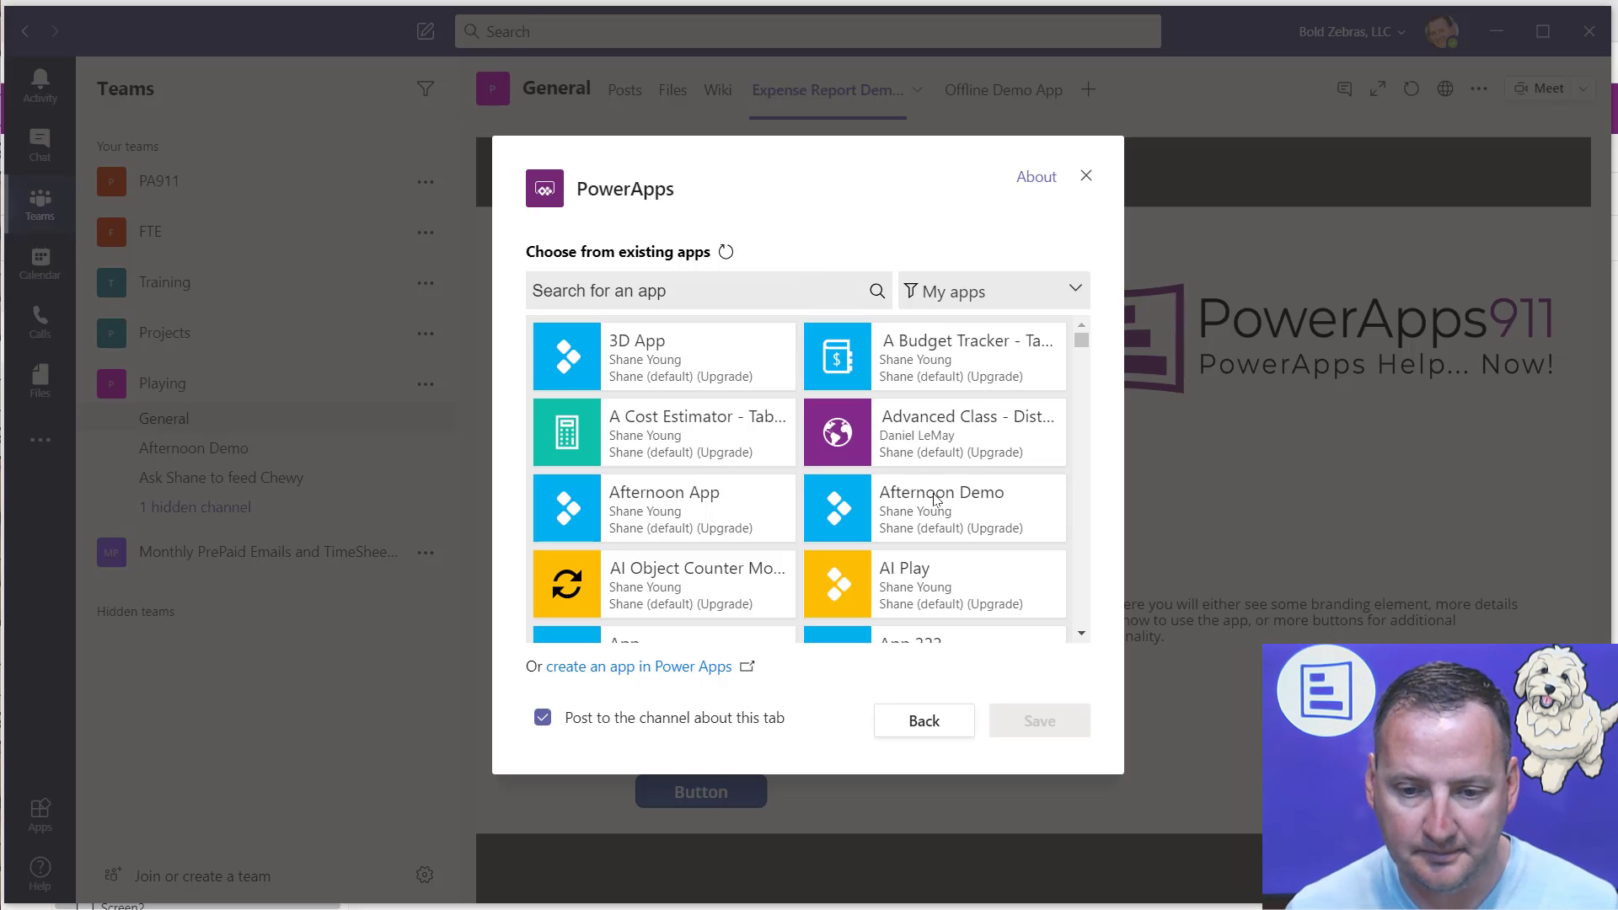
pyautogui.click(944, 429)
pyautogui.click(1029, 723)
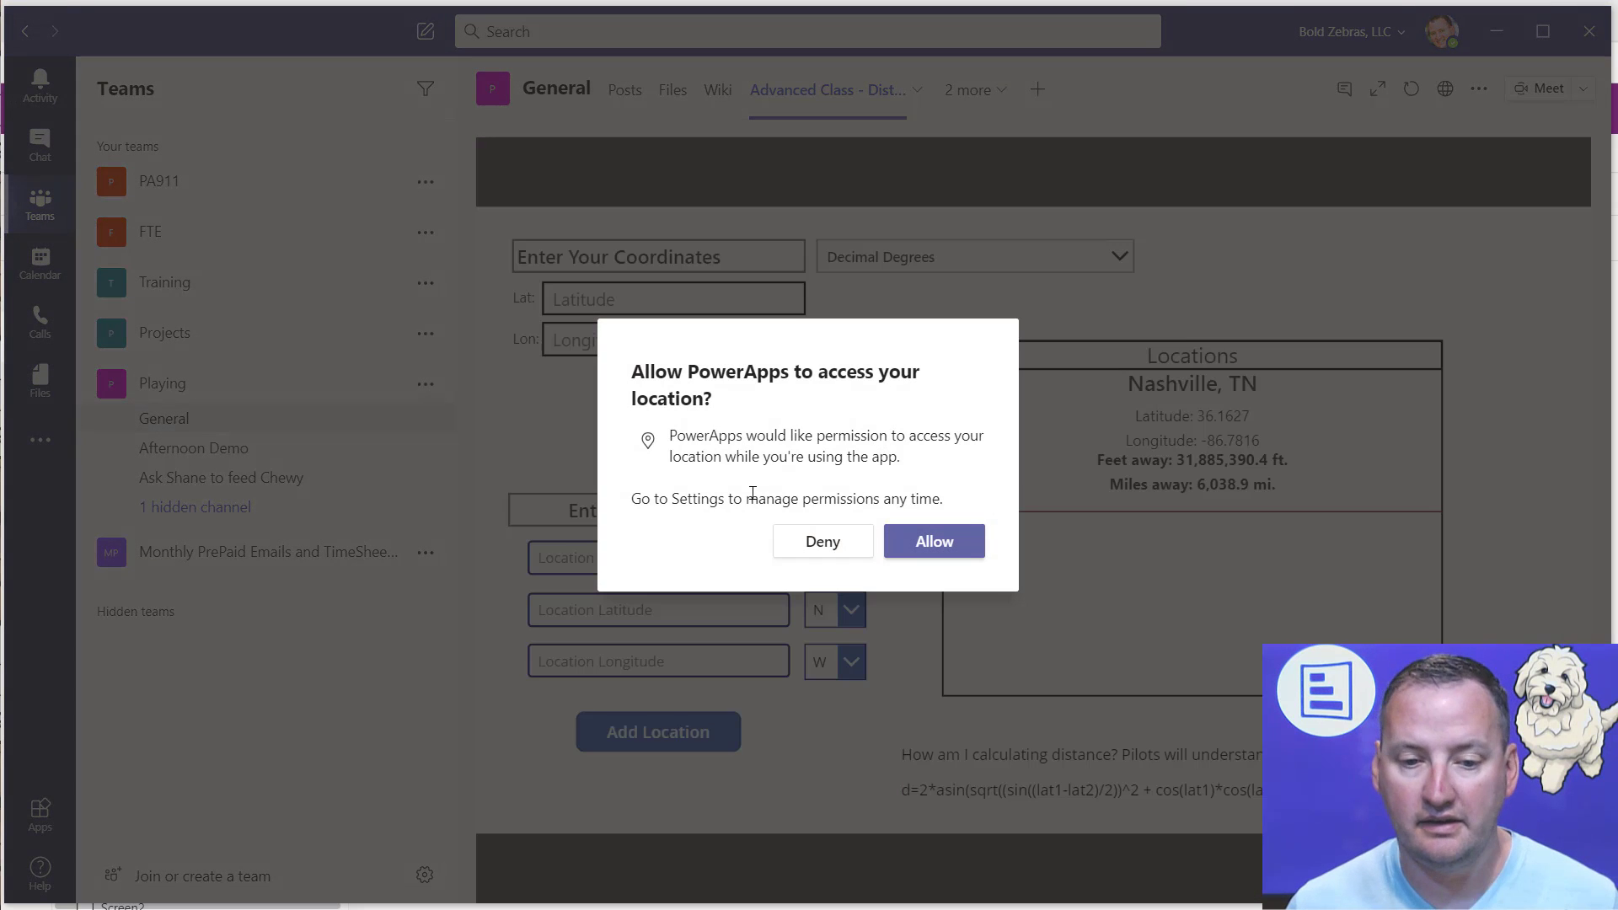
pyautogui.click(933, 552)
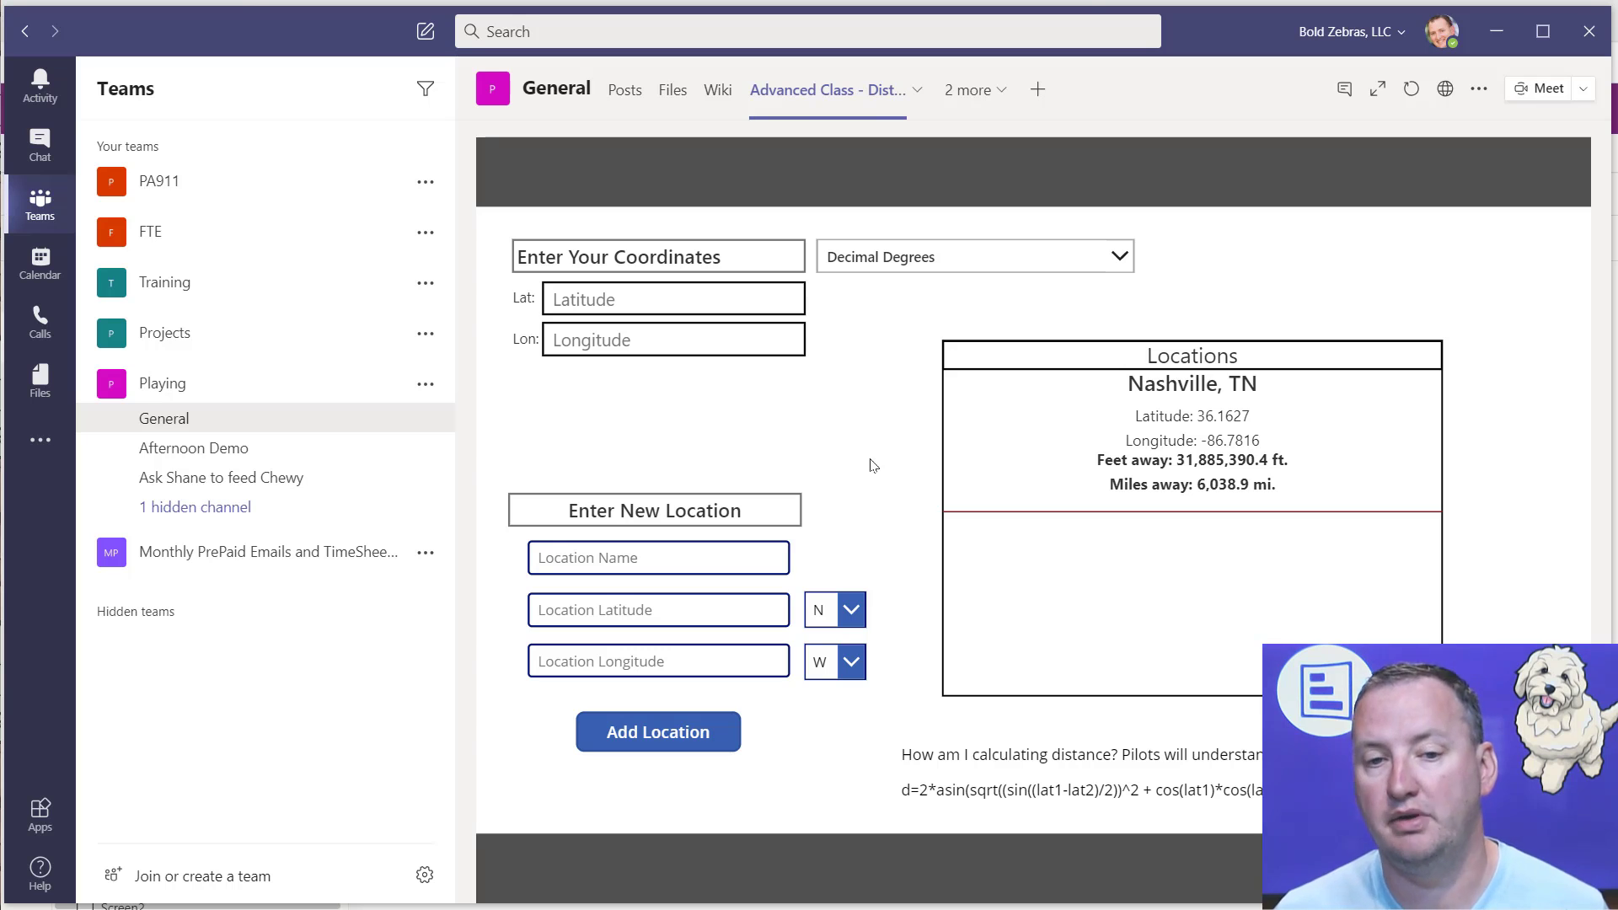
# Step: Check the rename and remove options of the new app tab and the list of the channel's remaining tabs
pyautogui.click(917, 90)
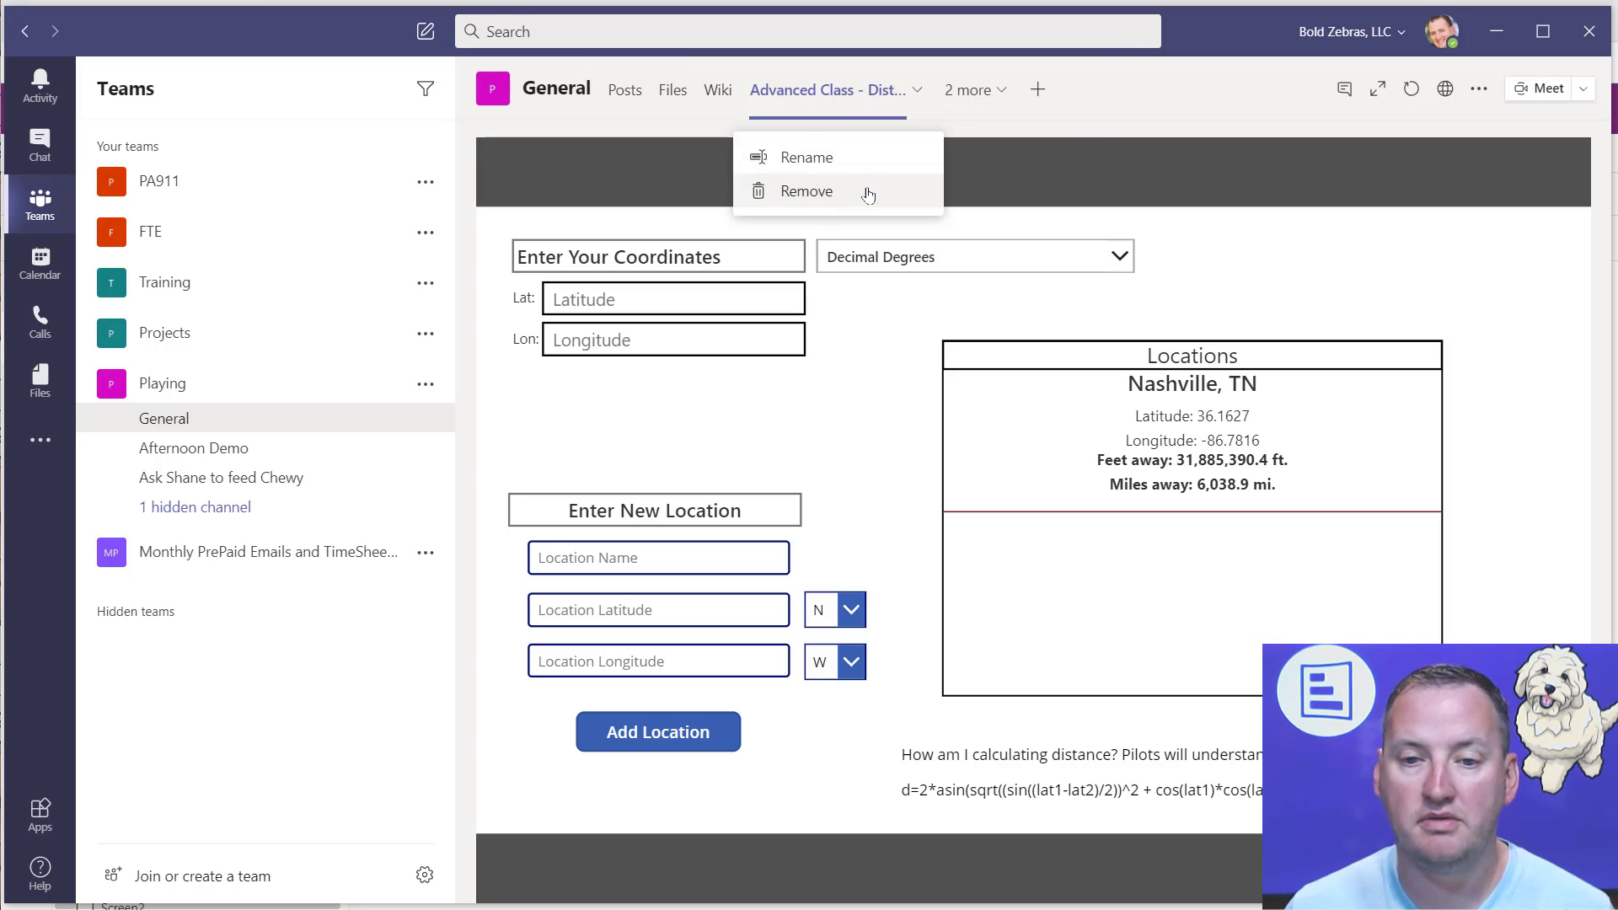
pyautogui.click(1004, 95)
pyautogui.click(1005, 93)
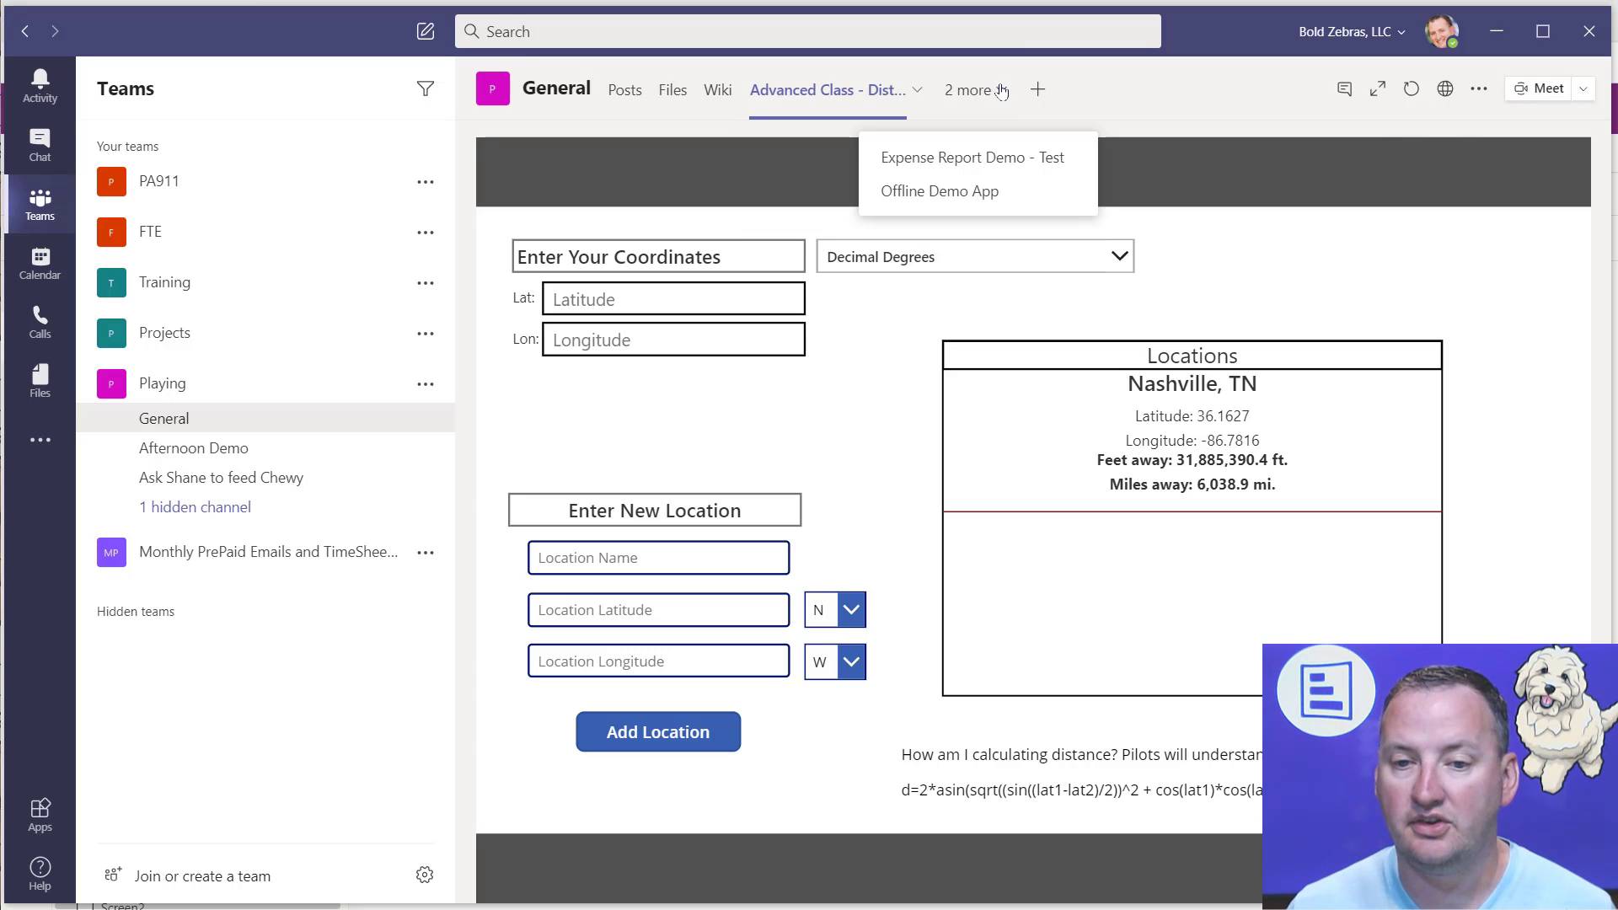
pyautogui.click(1164, 109)
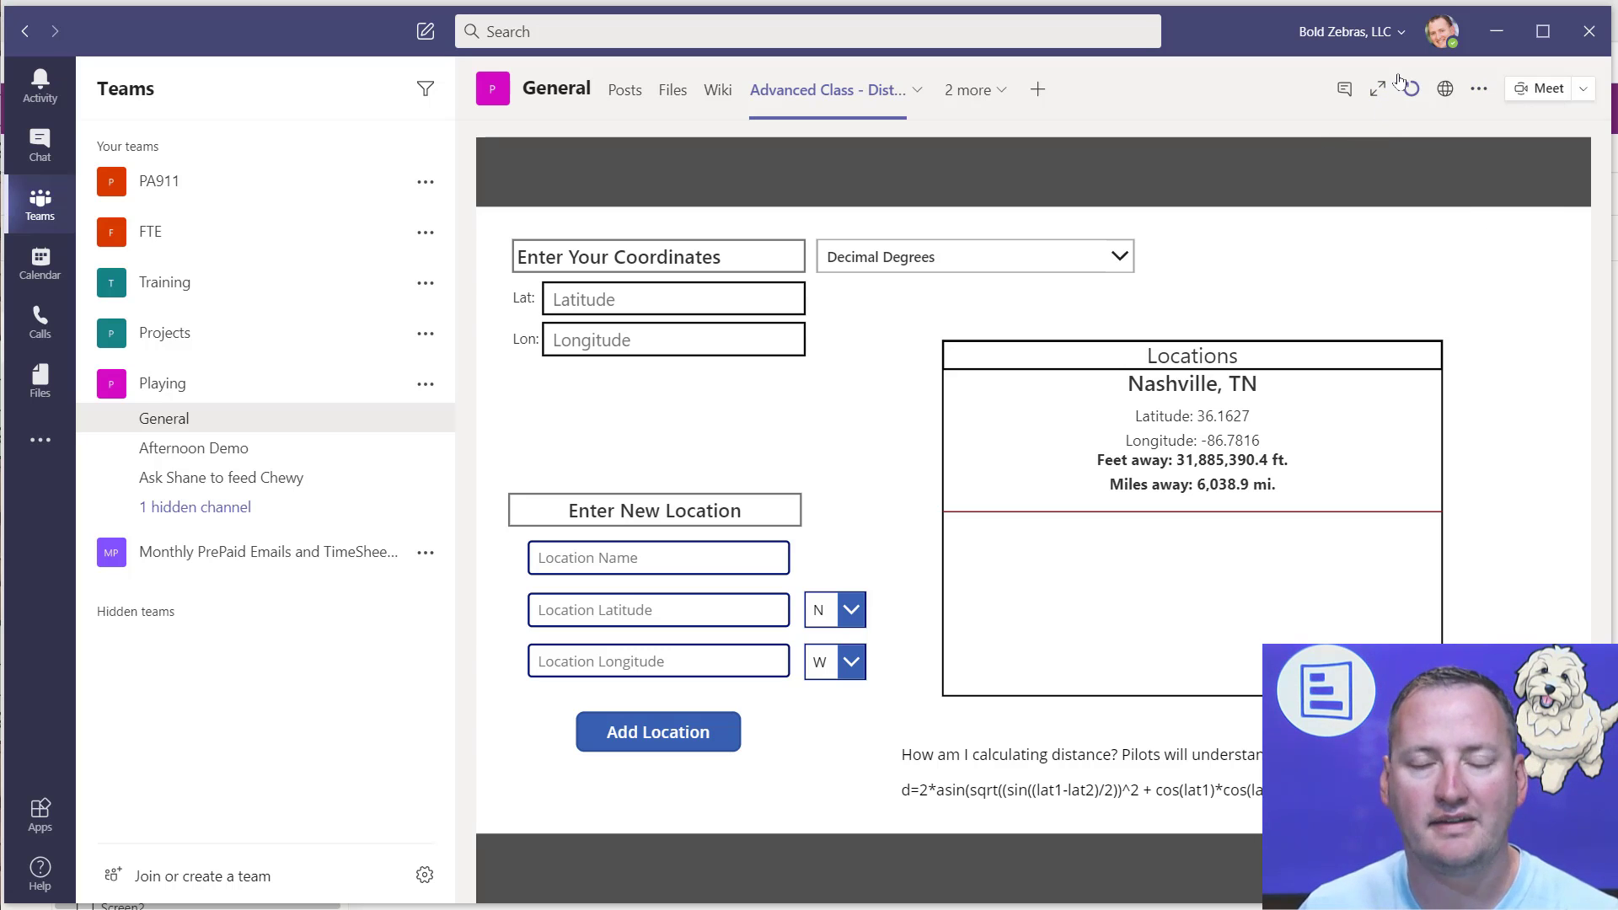
# Step: Switch to the browser and skim the two Project Oakdale blog posts, down to the data comparison with Common Data Service
pyautogui.click(1499, 36)
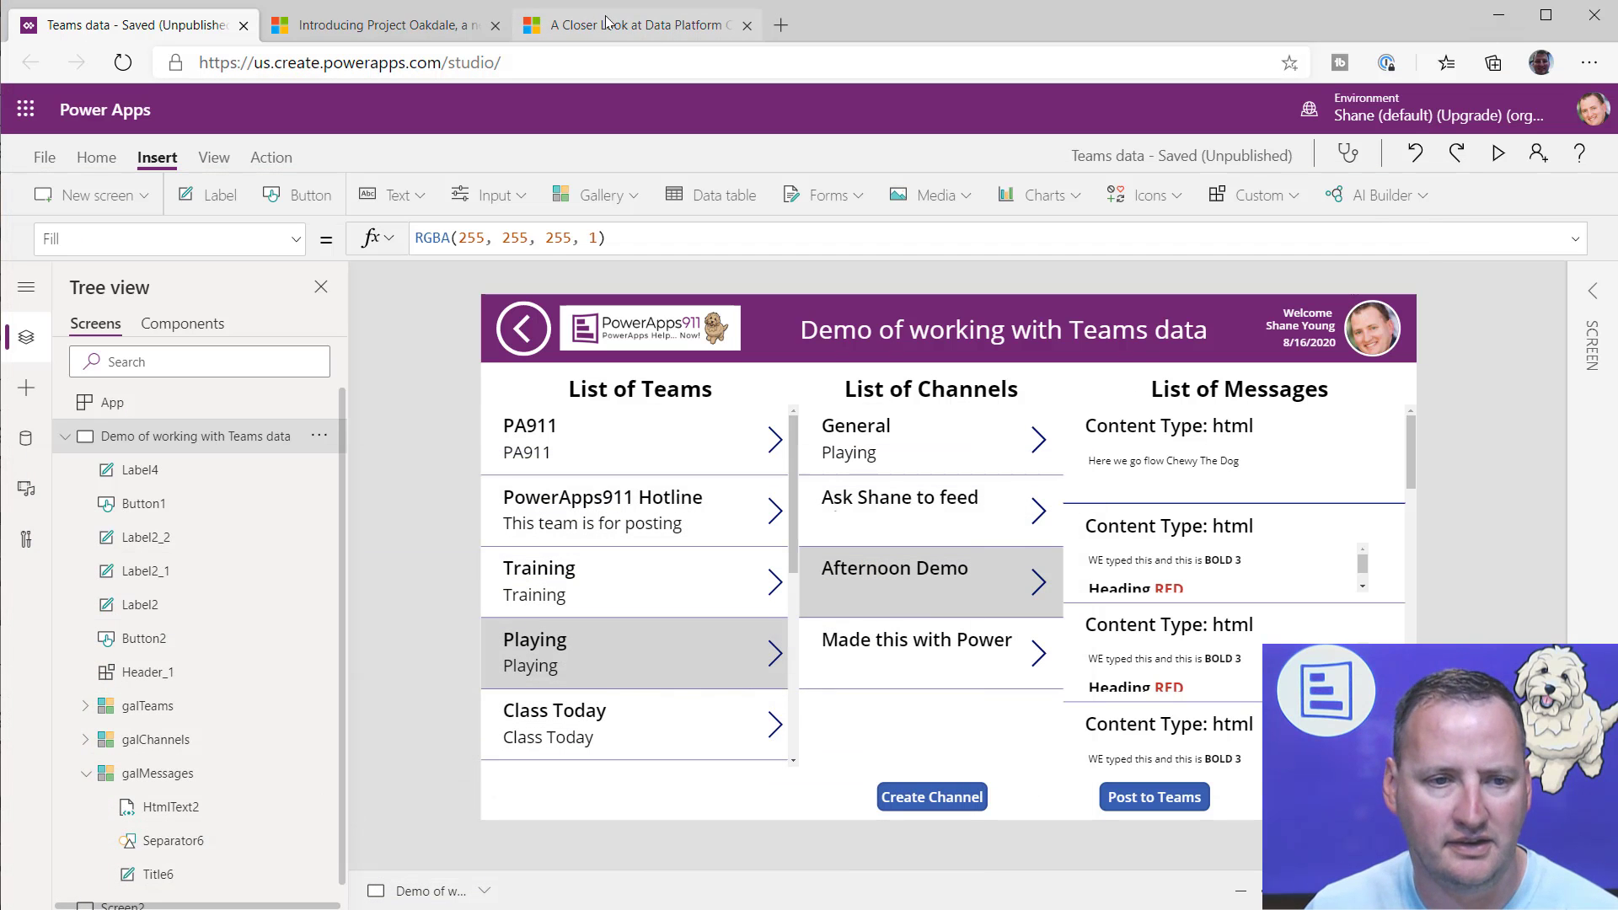
pyautogui.click(383, 24)
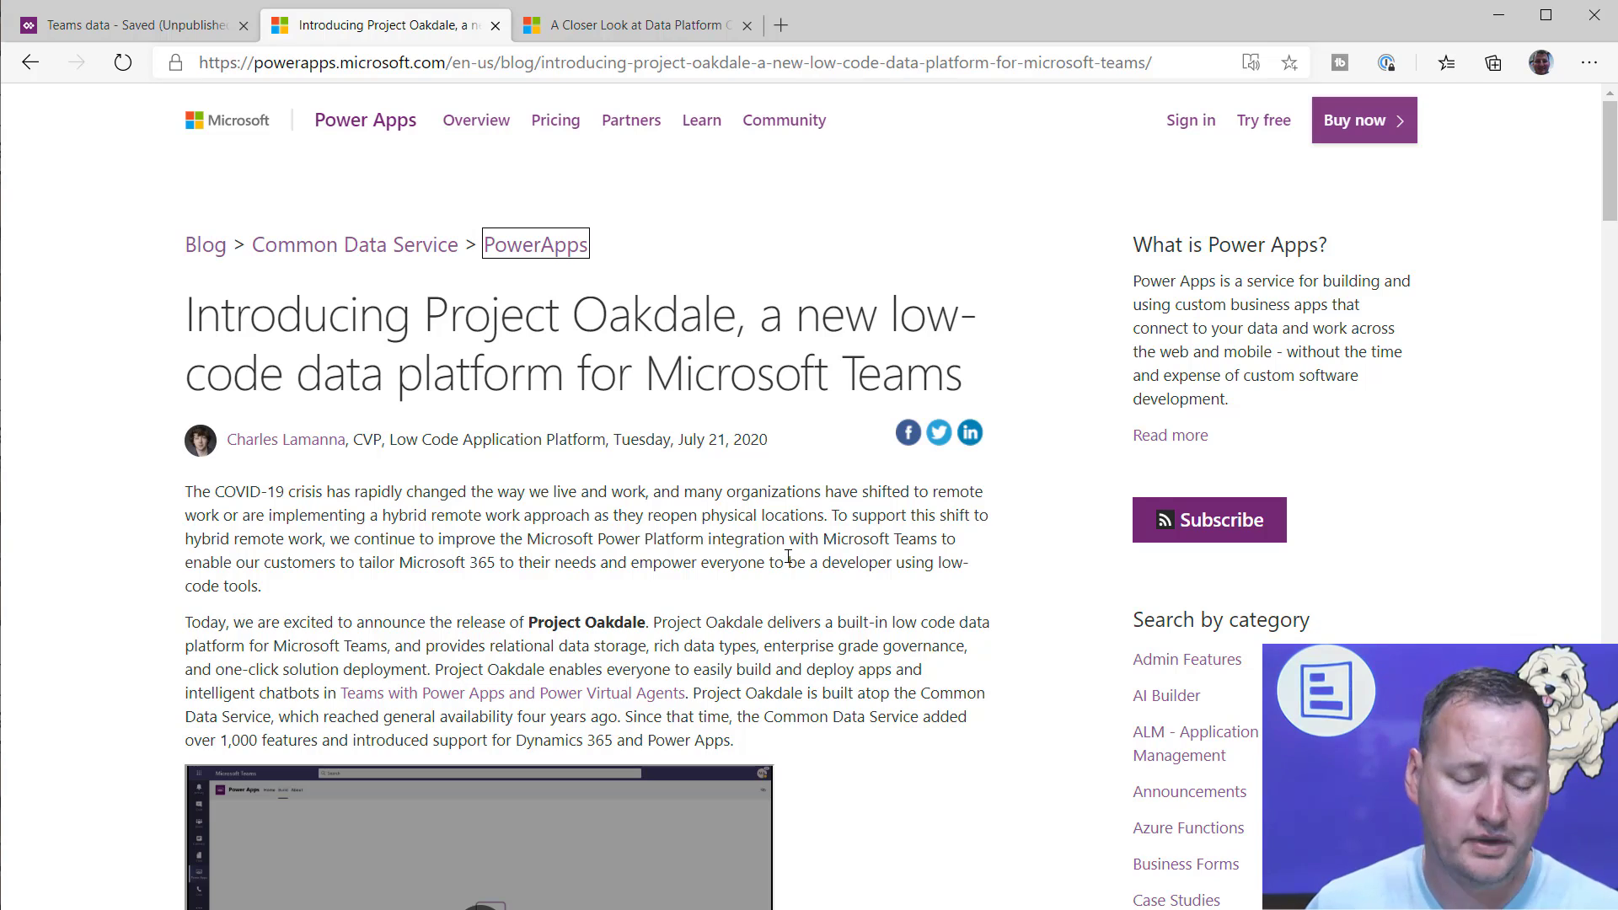
pyautogui.scroll(-7, 792, 535)
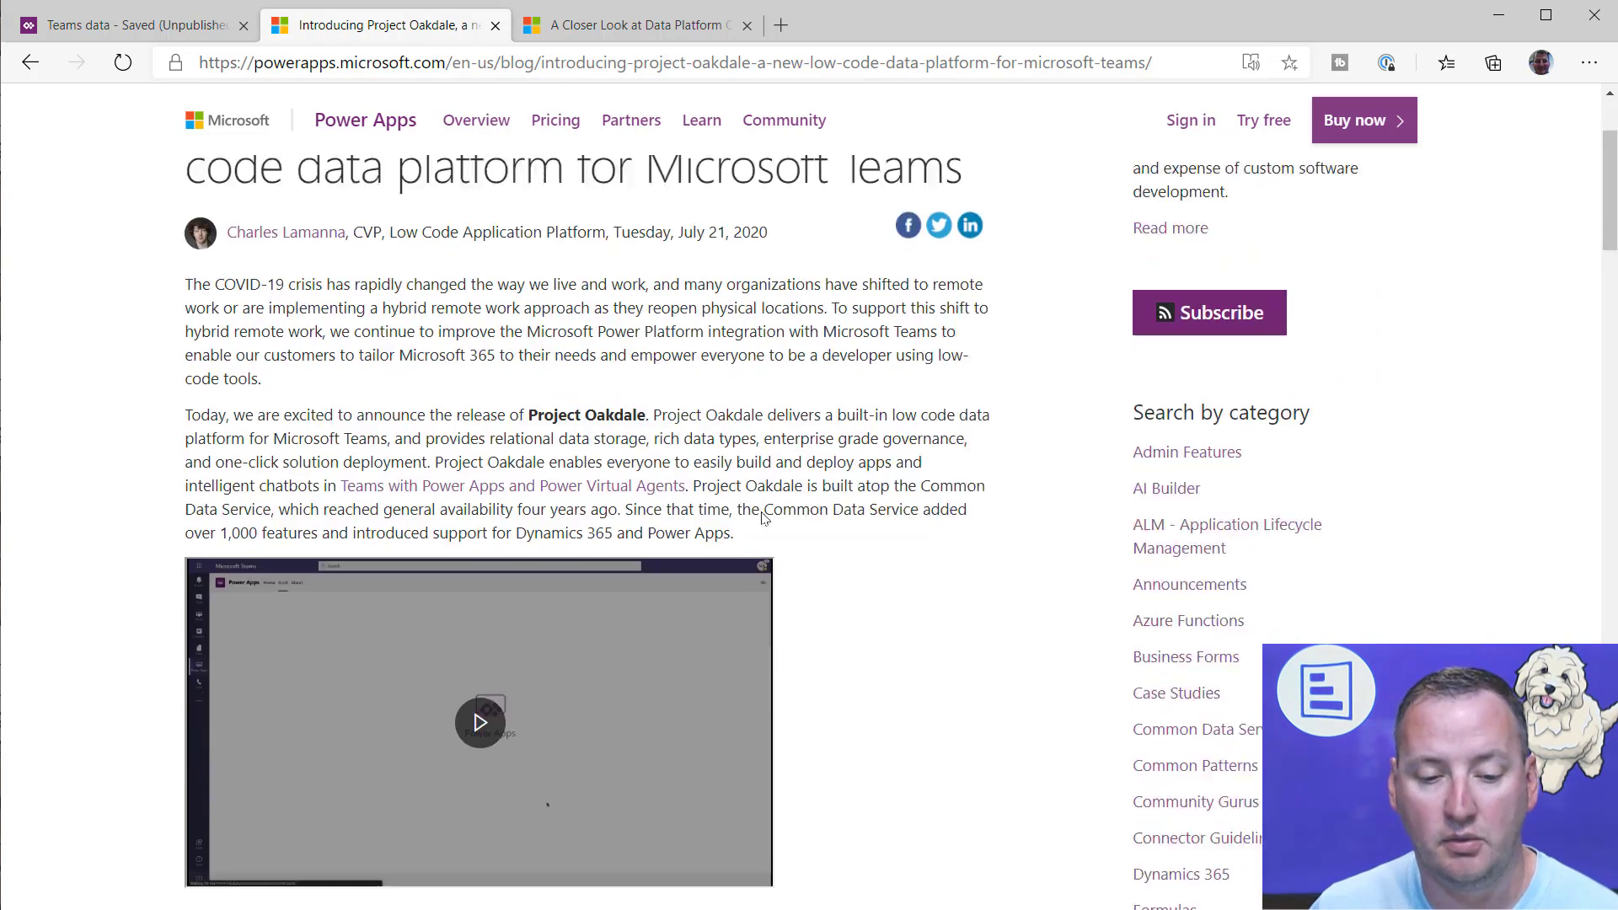
pyautogui.scroll(-12, 761, 495)
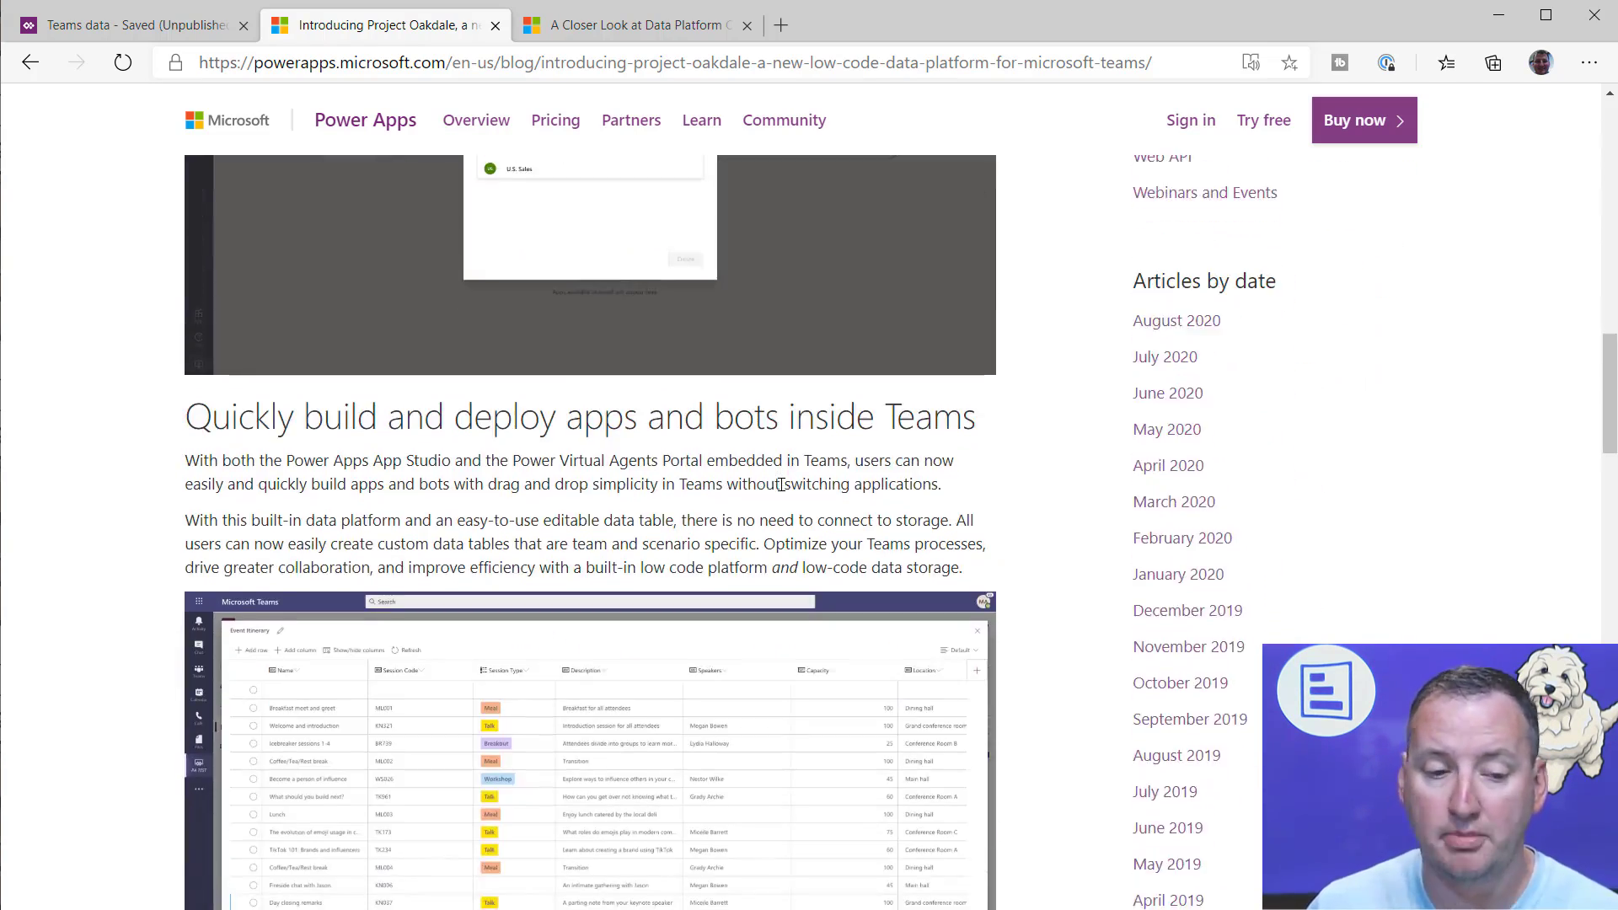
pyautogui.scroll(-4, 781, 484)
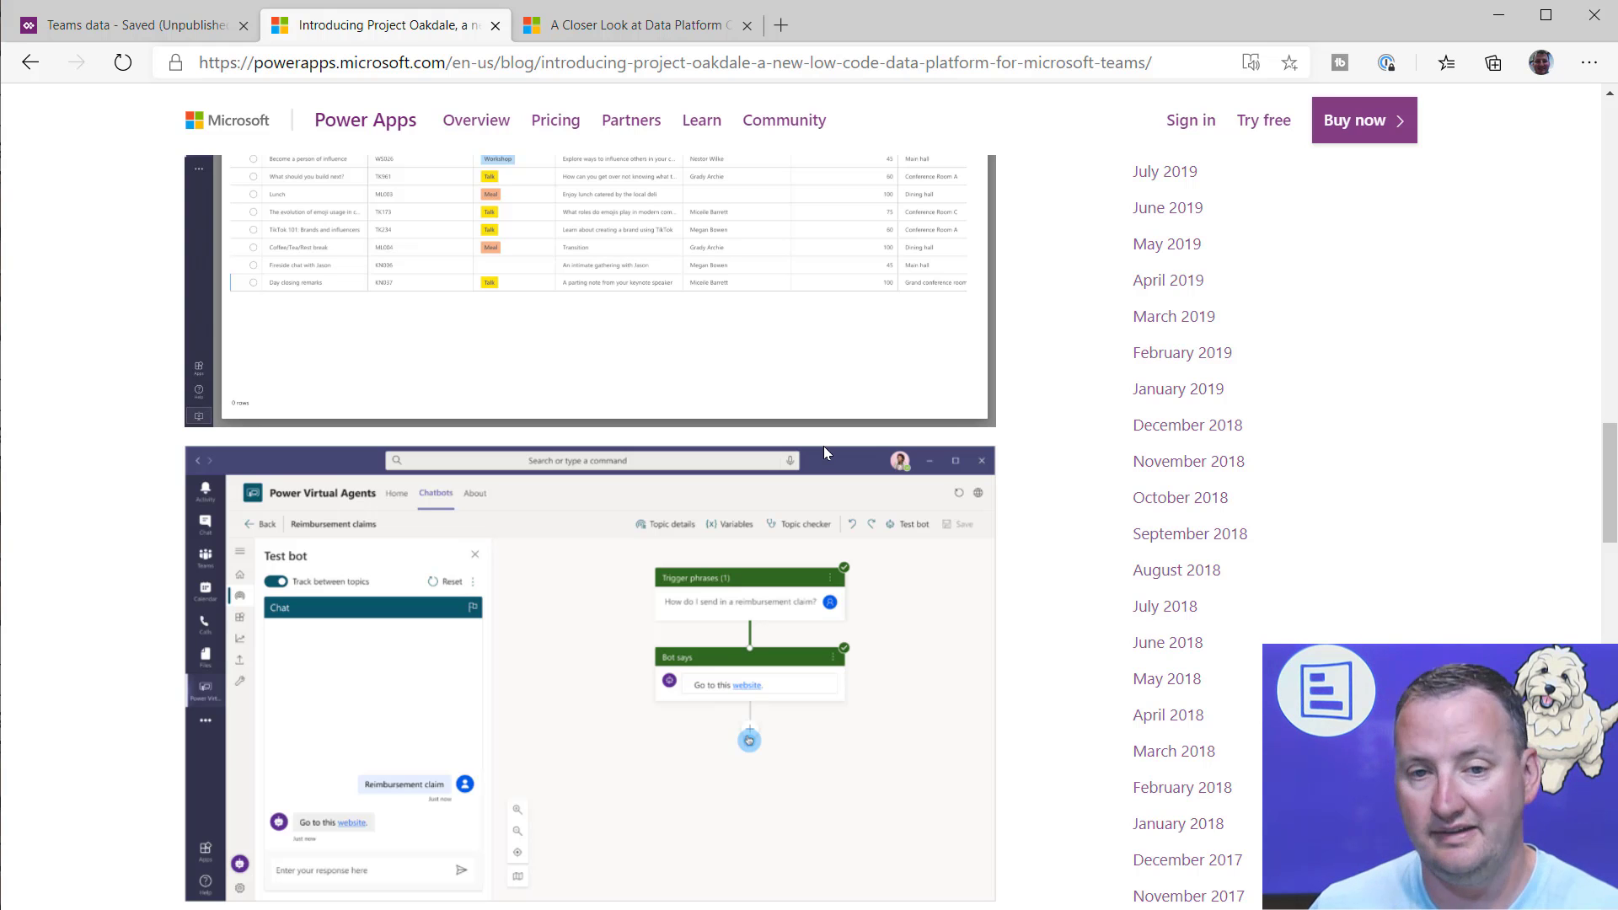
pyautogui.scroll(20, 771, 472)
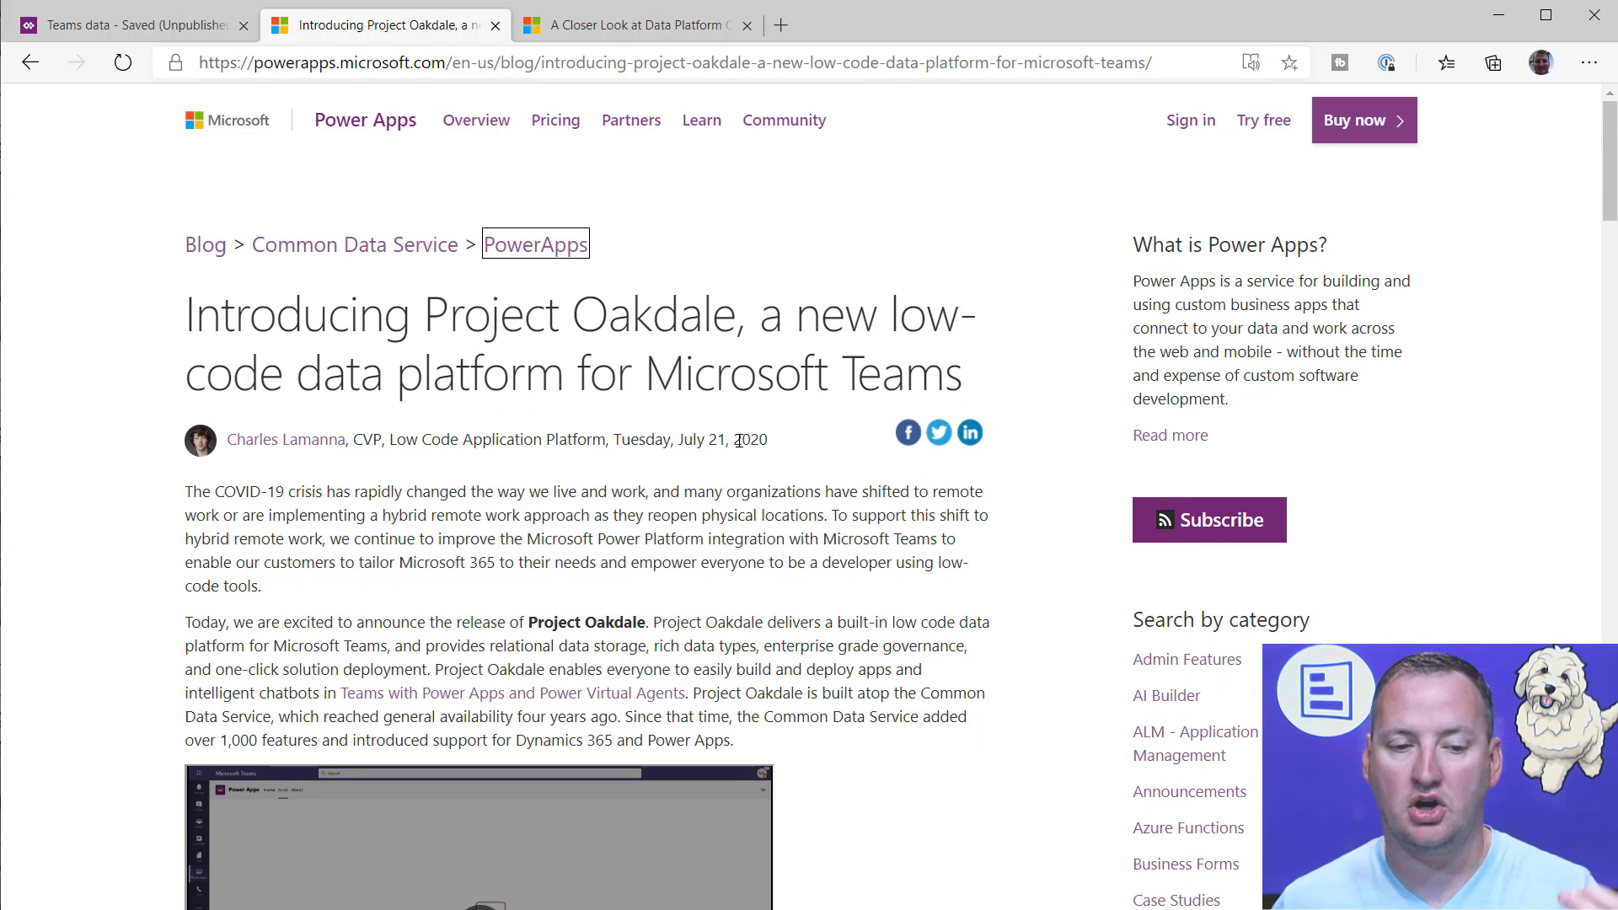
pyautogui.click(628, 27)
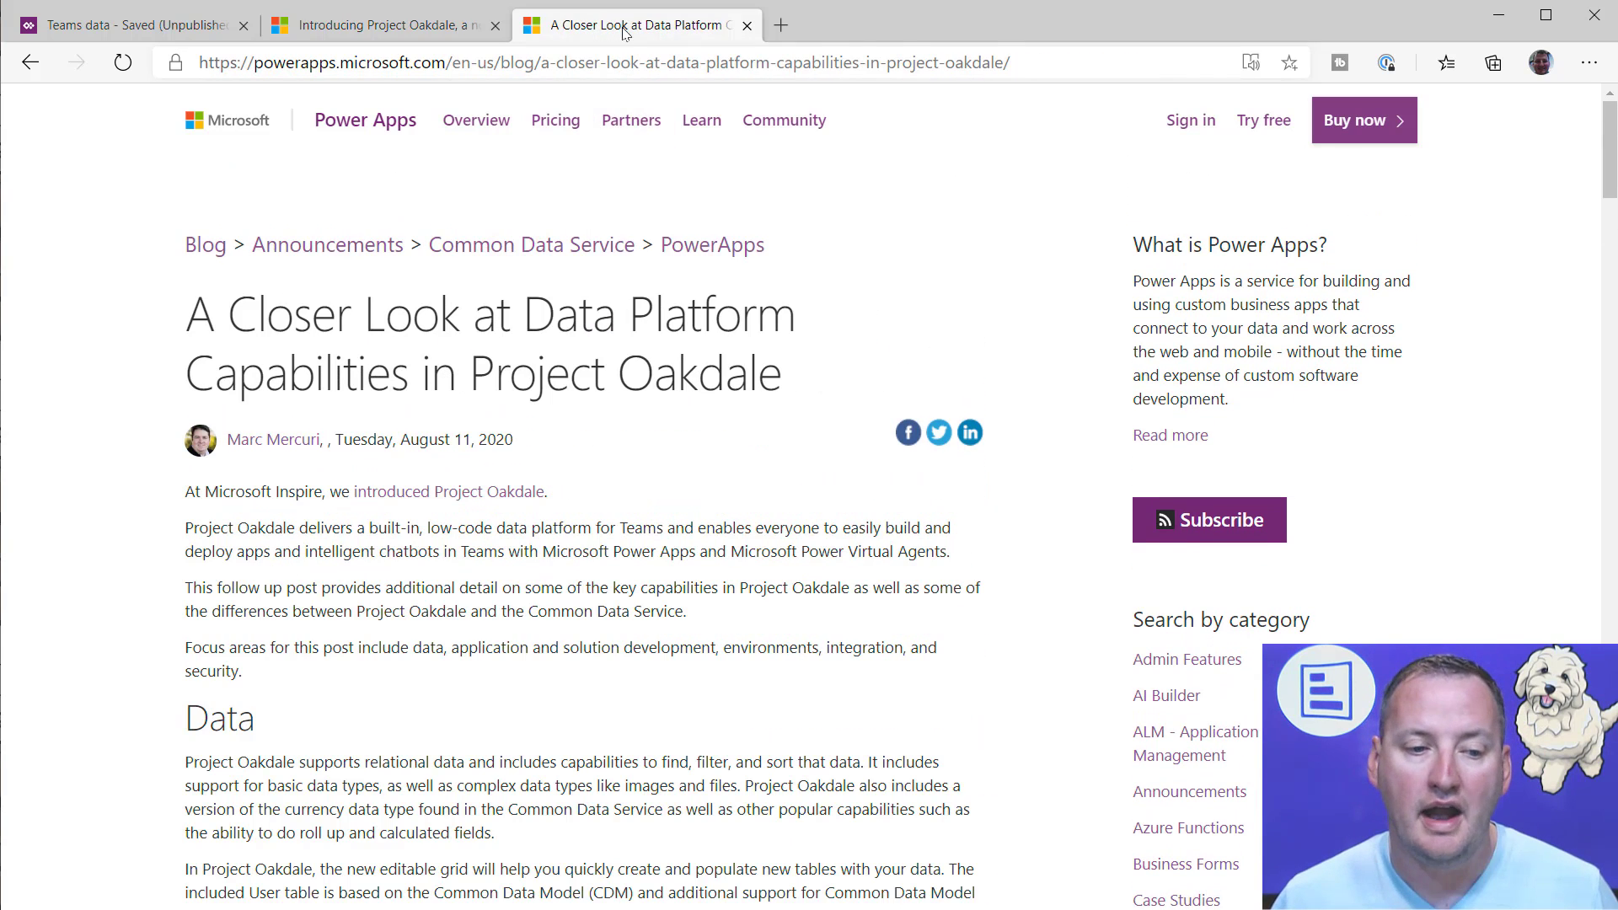
pyautogui.scroll(-8, 699, 442)
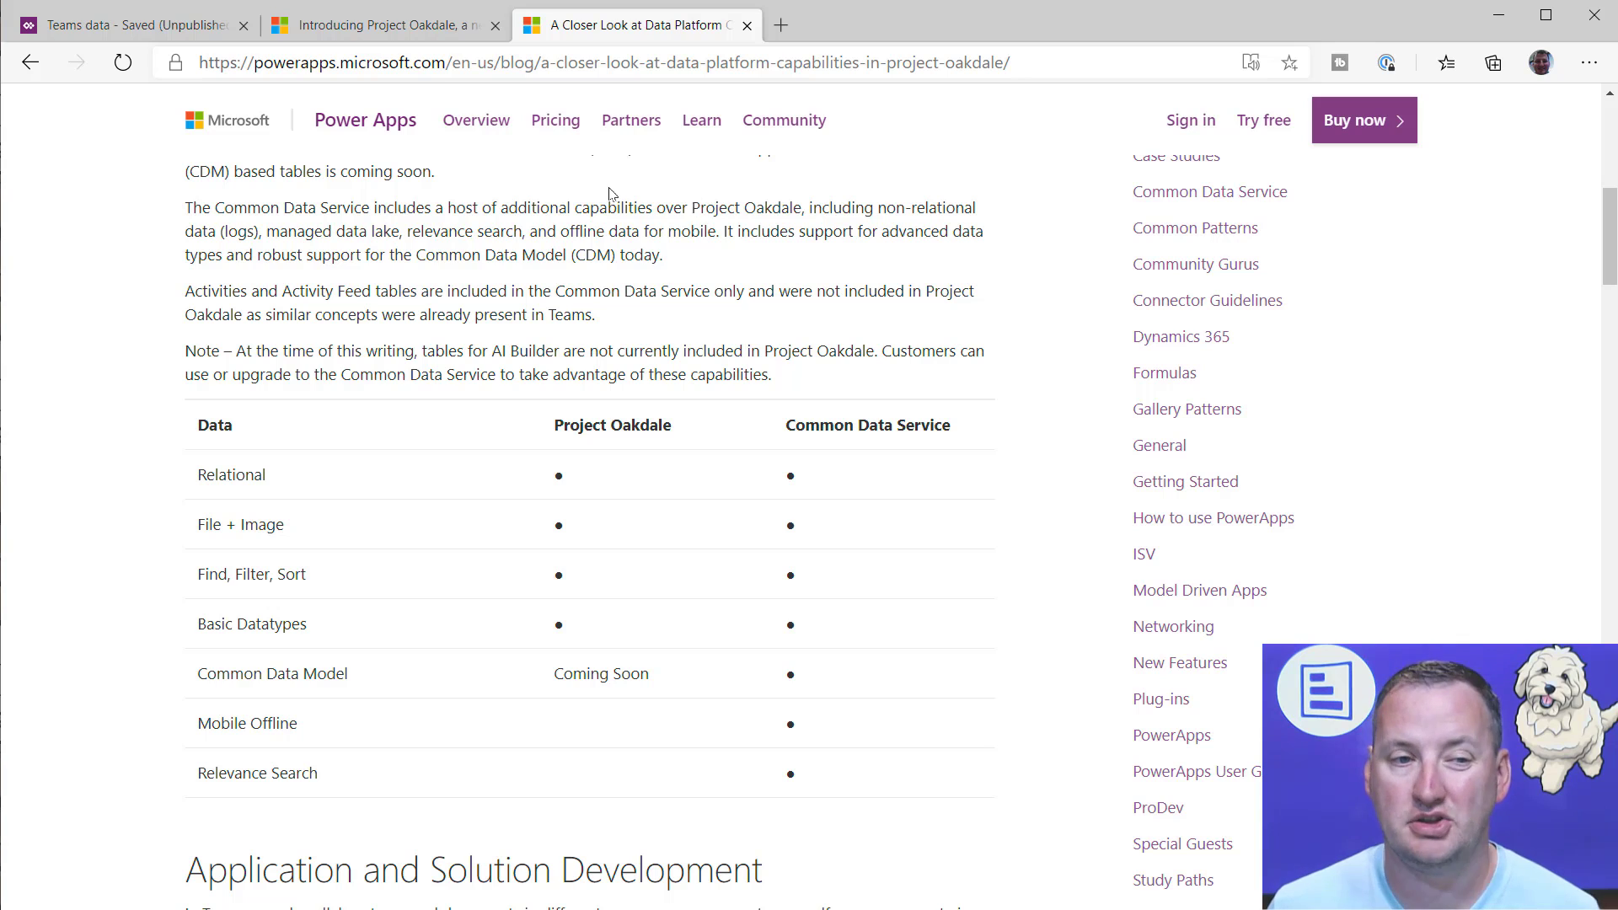
# Step: Return to the Teams data app, insert a vertical gallery on Screen2 and move it against the screen's left edge
pyautogui.click(178, 30)
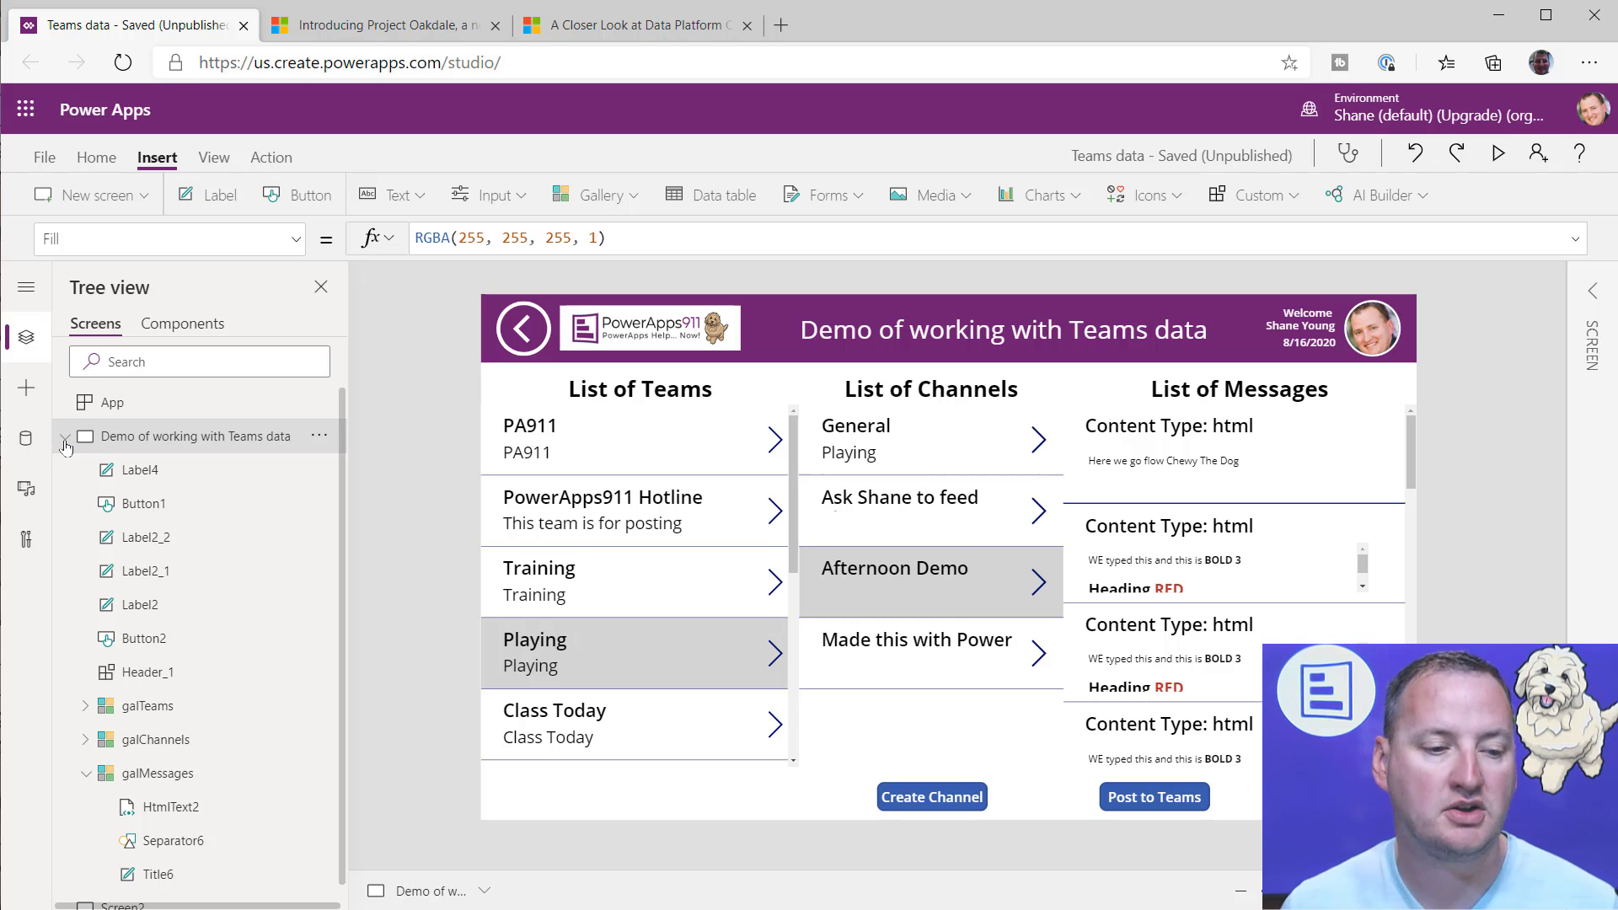
pyautogui.click(65, 444)
pyautogui.click(88, 474)
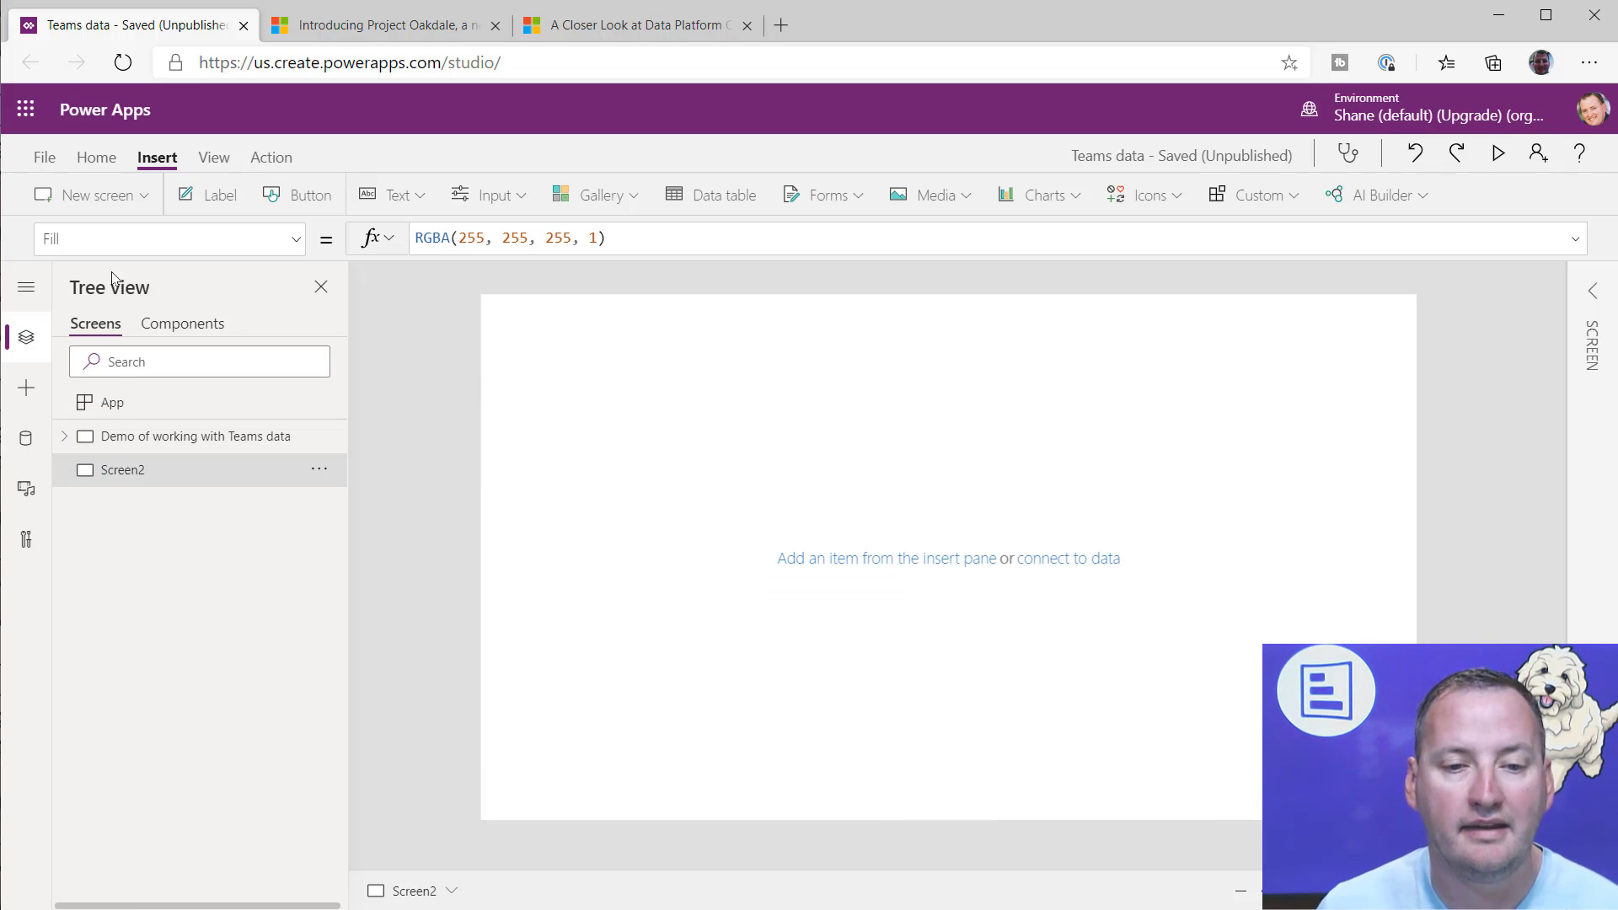
pyautogui.click(621, 195)
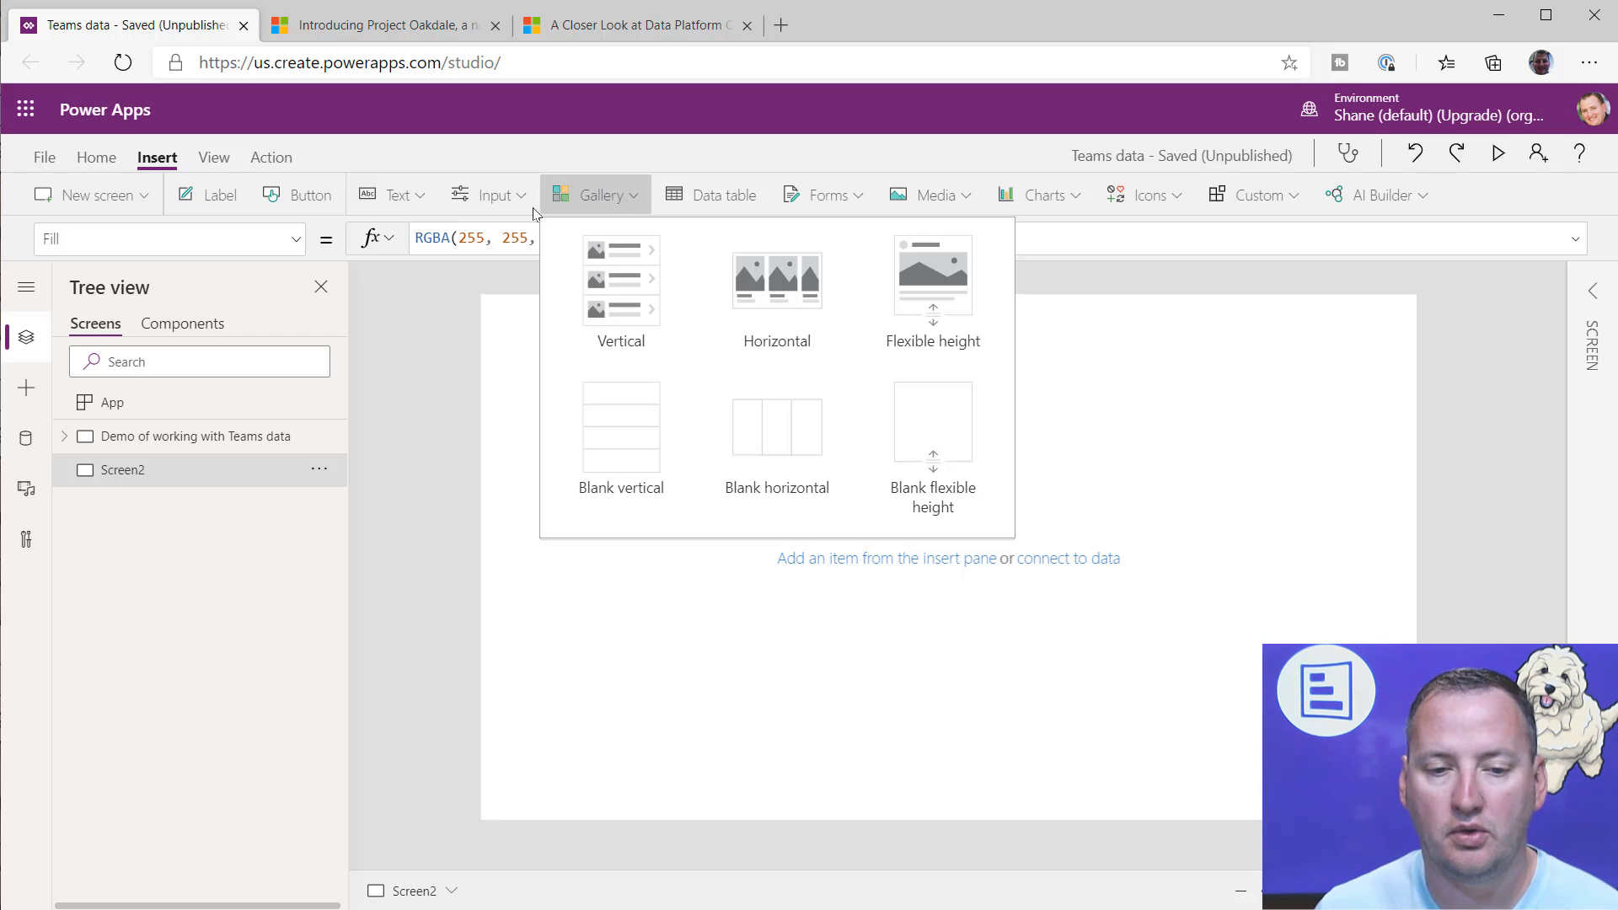
pyautogui.click(676, 327)
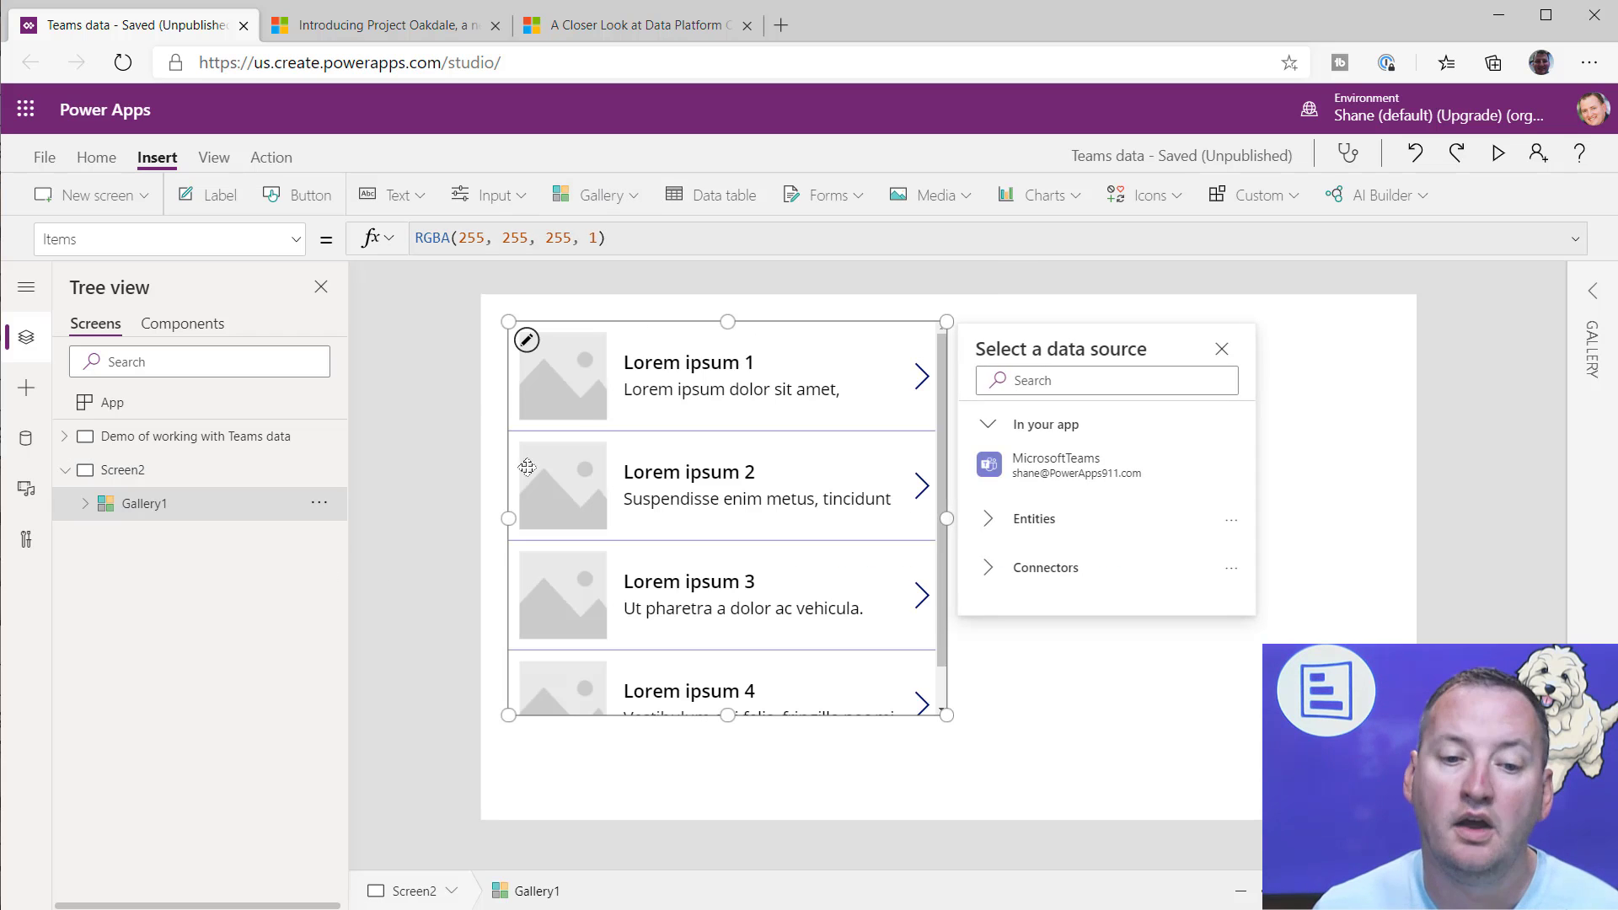
pyautogui.moveTo(643, 329); pyautogui.dragTo(614, 394)
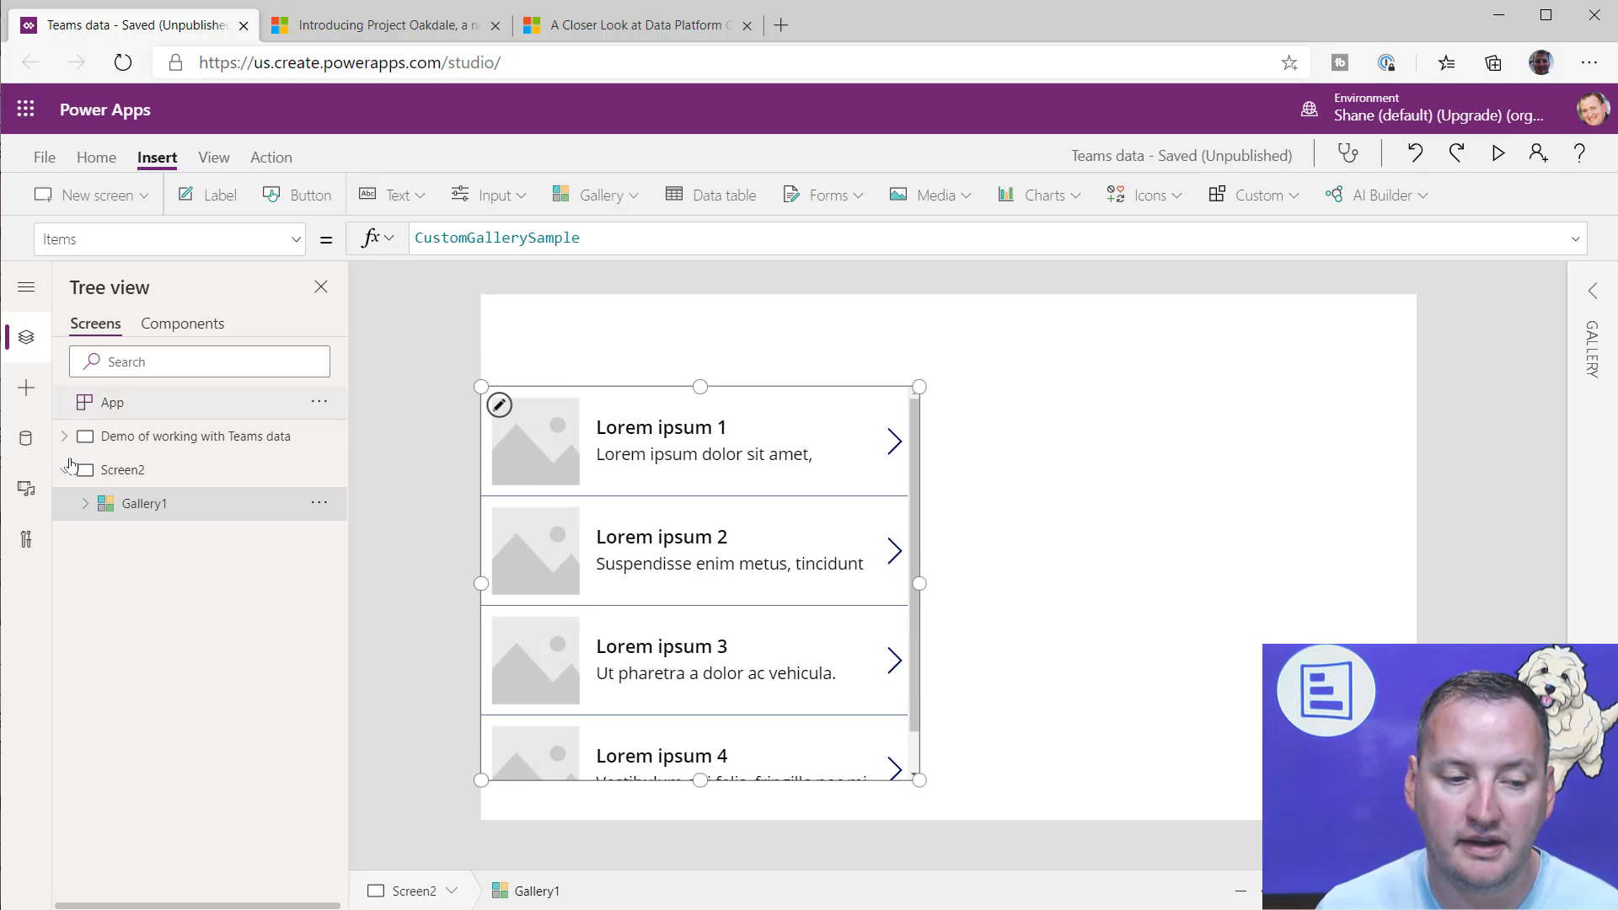
# Step: Search the data sources for "teams" and examine the available Microsoft Teams connections without adding another
pyautogui.click(26, 439)
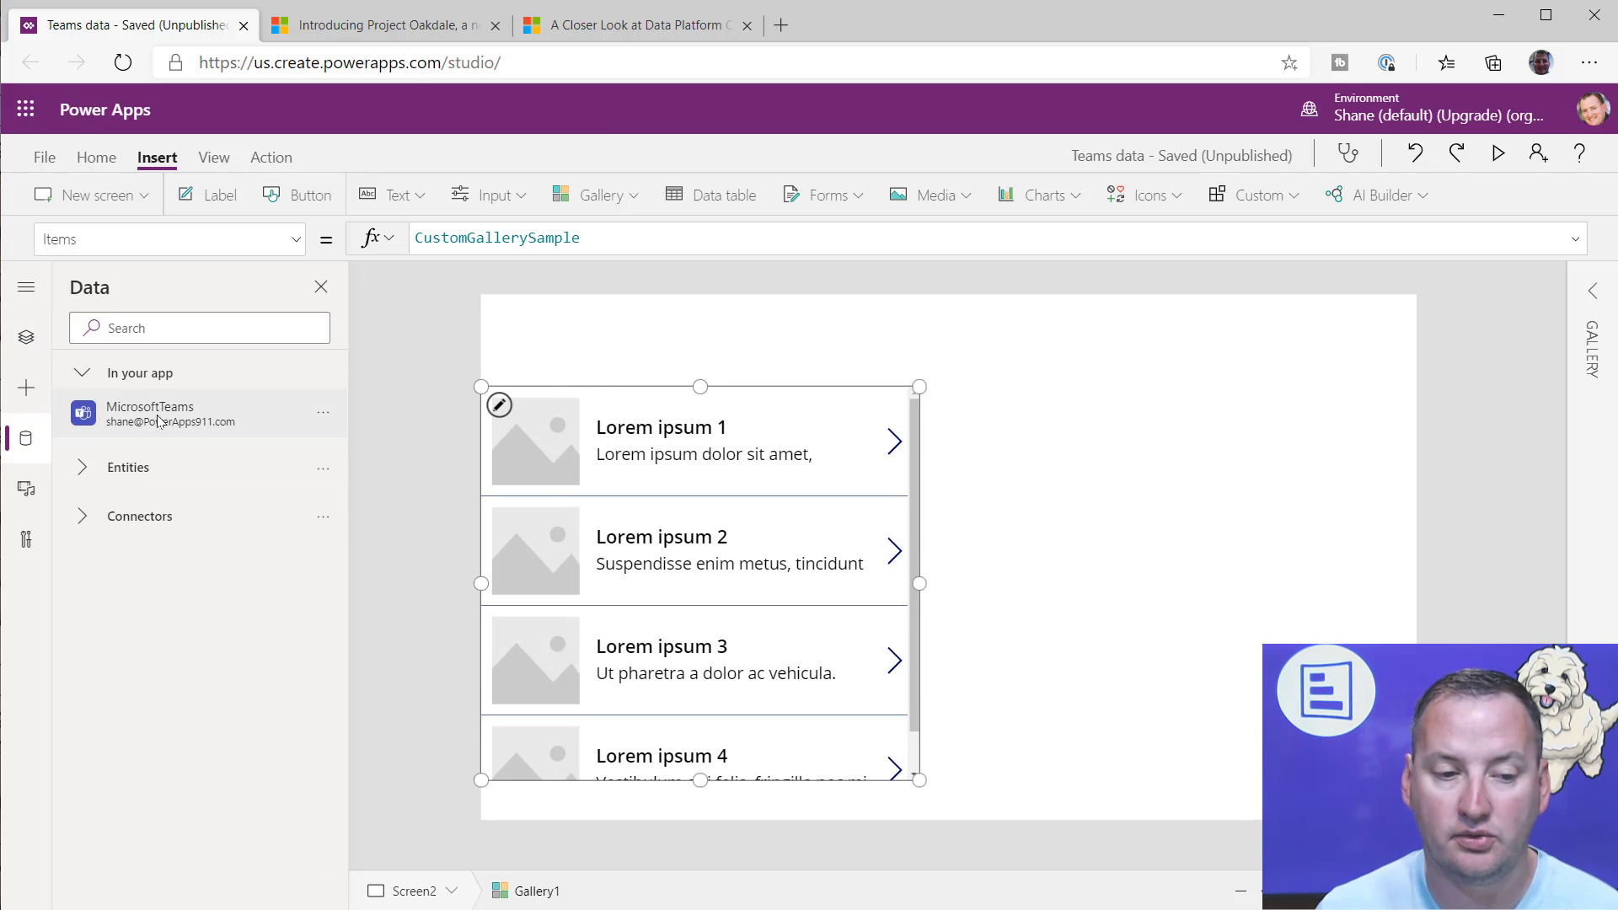
pyautogui.moveTo(157, 420)
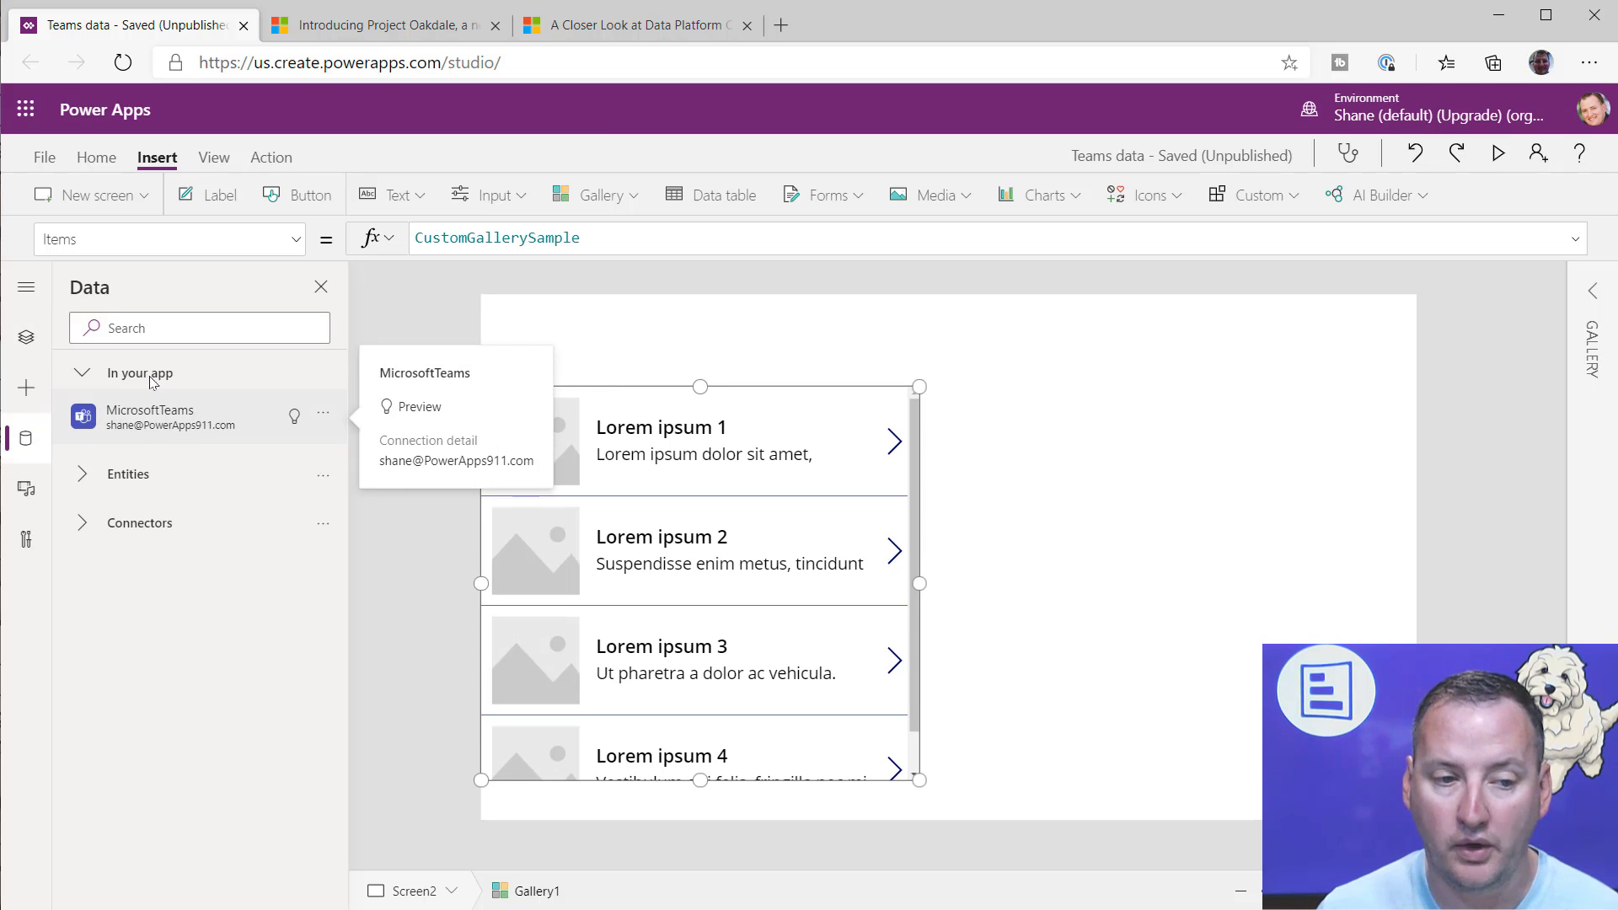
pyautogui.click(160, 327)
pyautogui.write('teams')
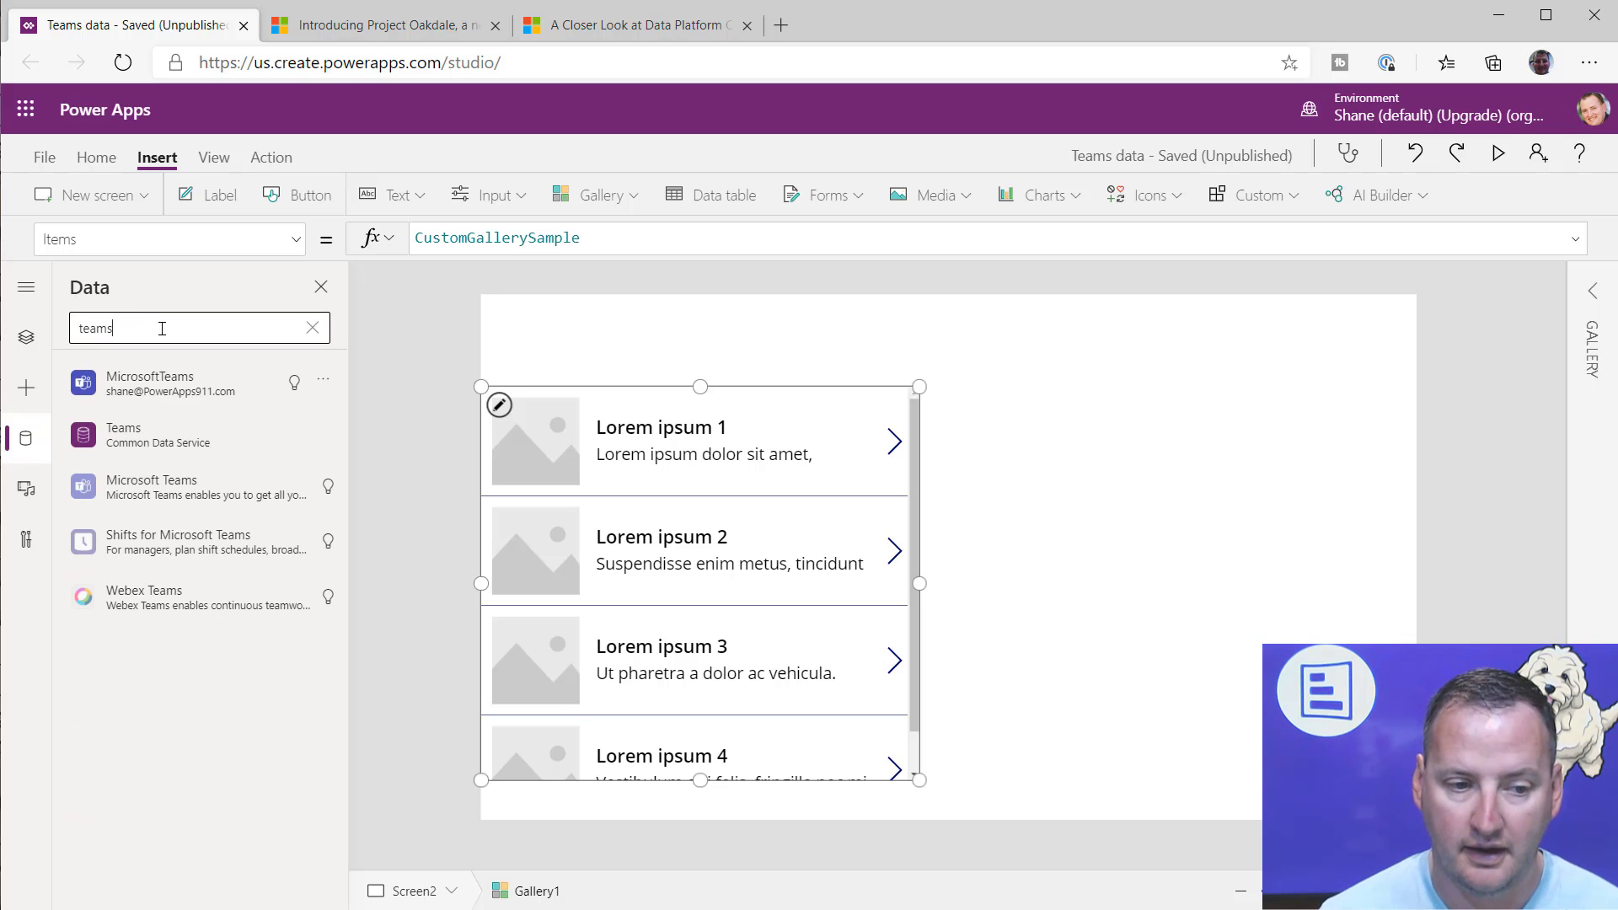
pyautogui.click(213, 497)
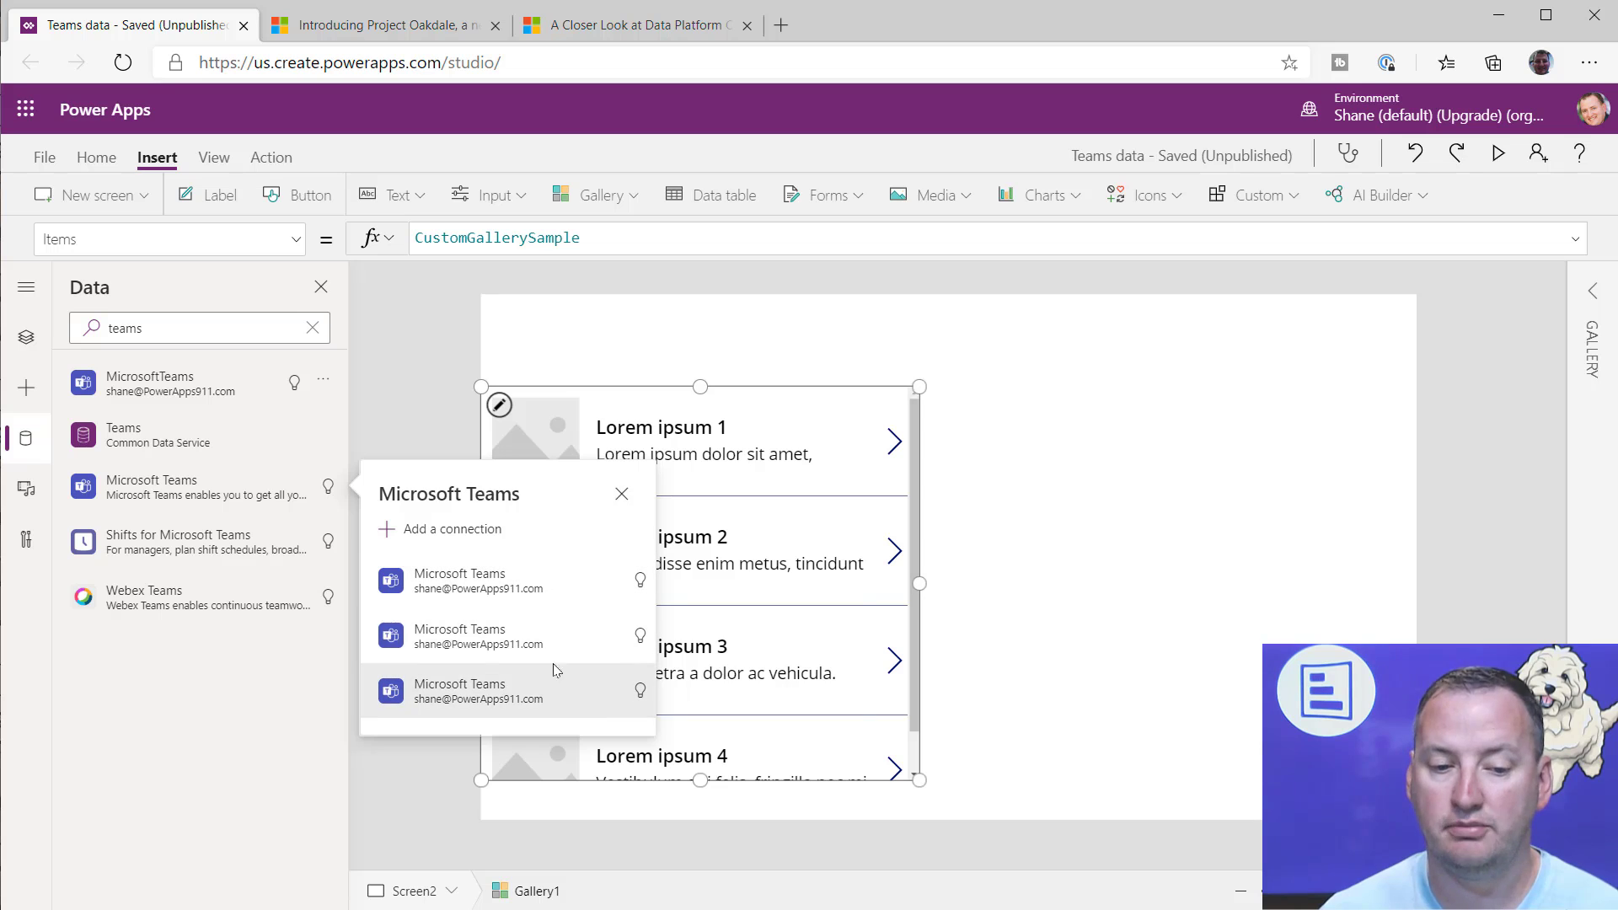
pyautogui.click(622, 495)
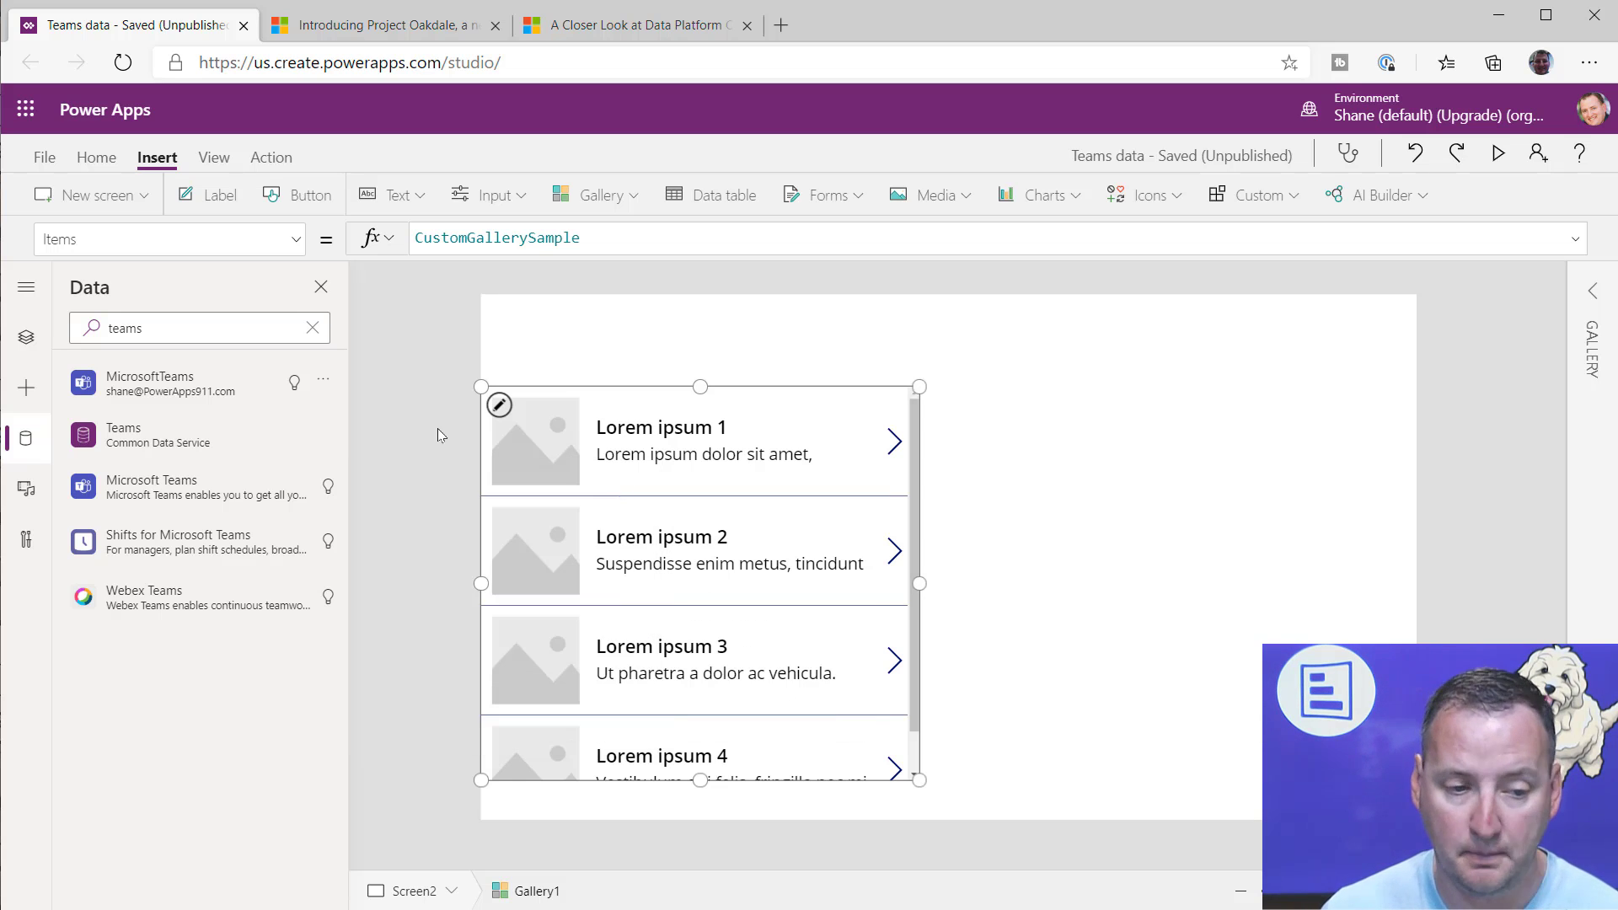
# Step: Replace the sample data in the gallery's Items formula with a reference to the MicrosoftTeams connector, ready for choosing an action
pyautogui.doubleClick(600, 239)
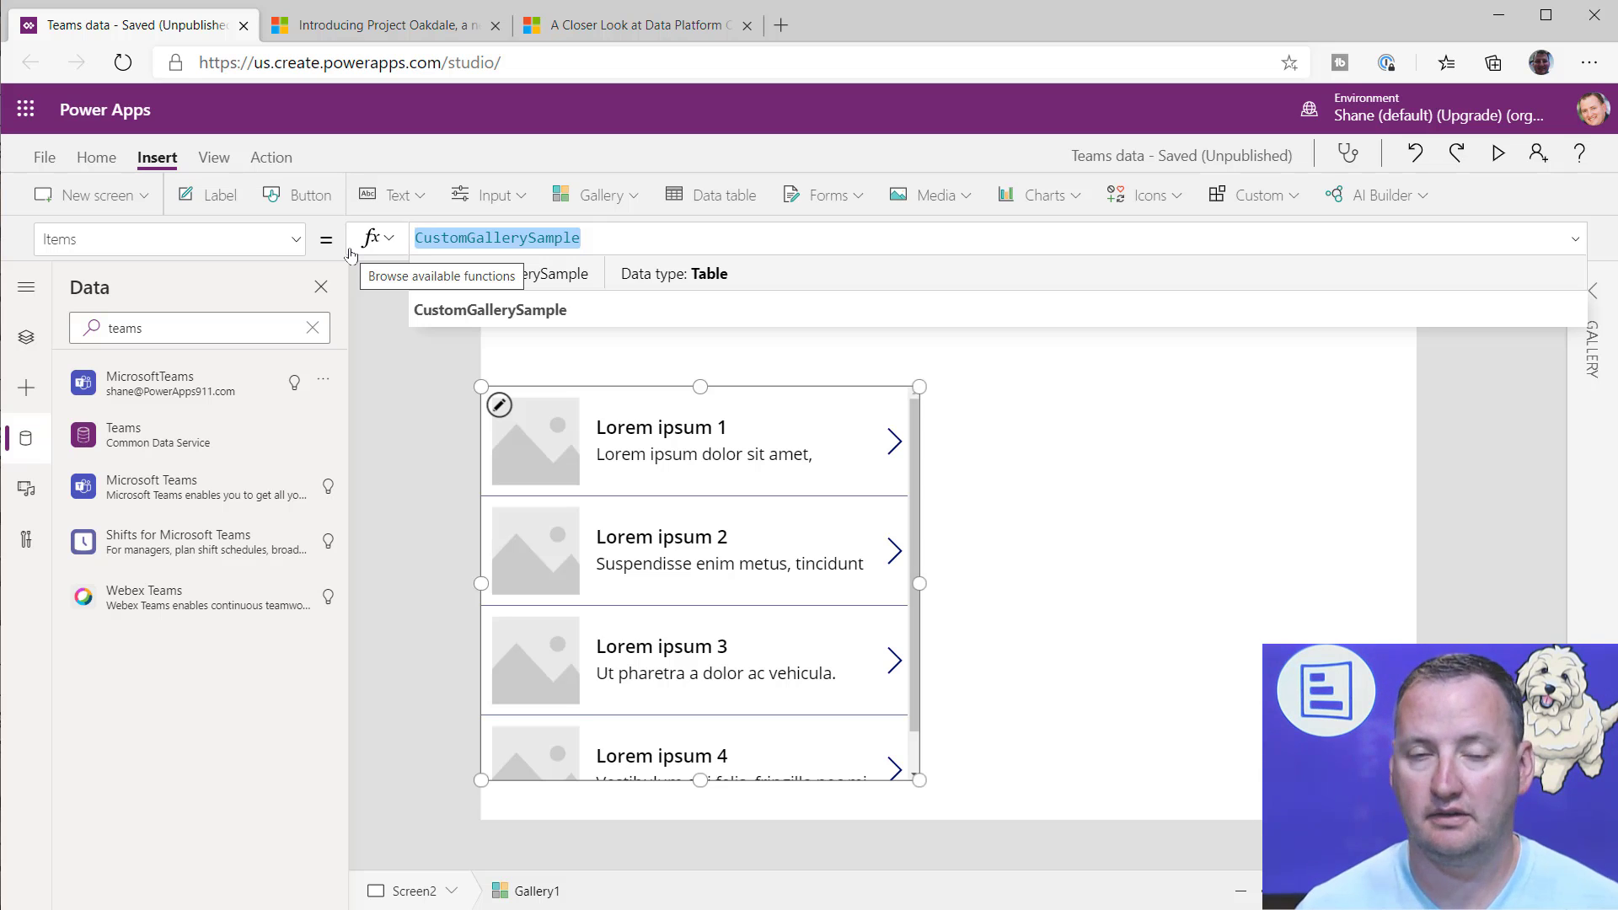
pyautogui.write('mc')
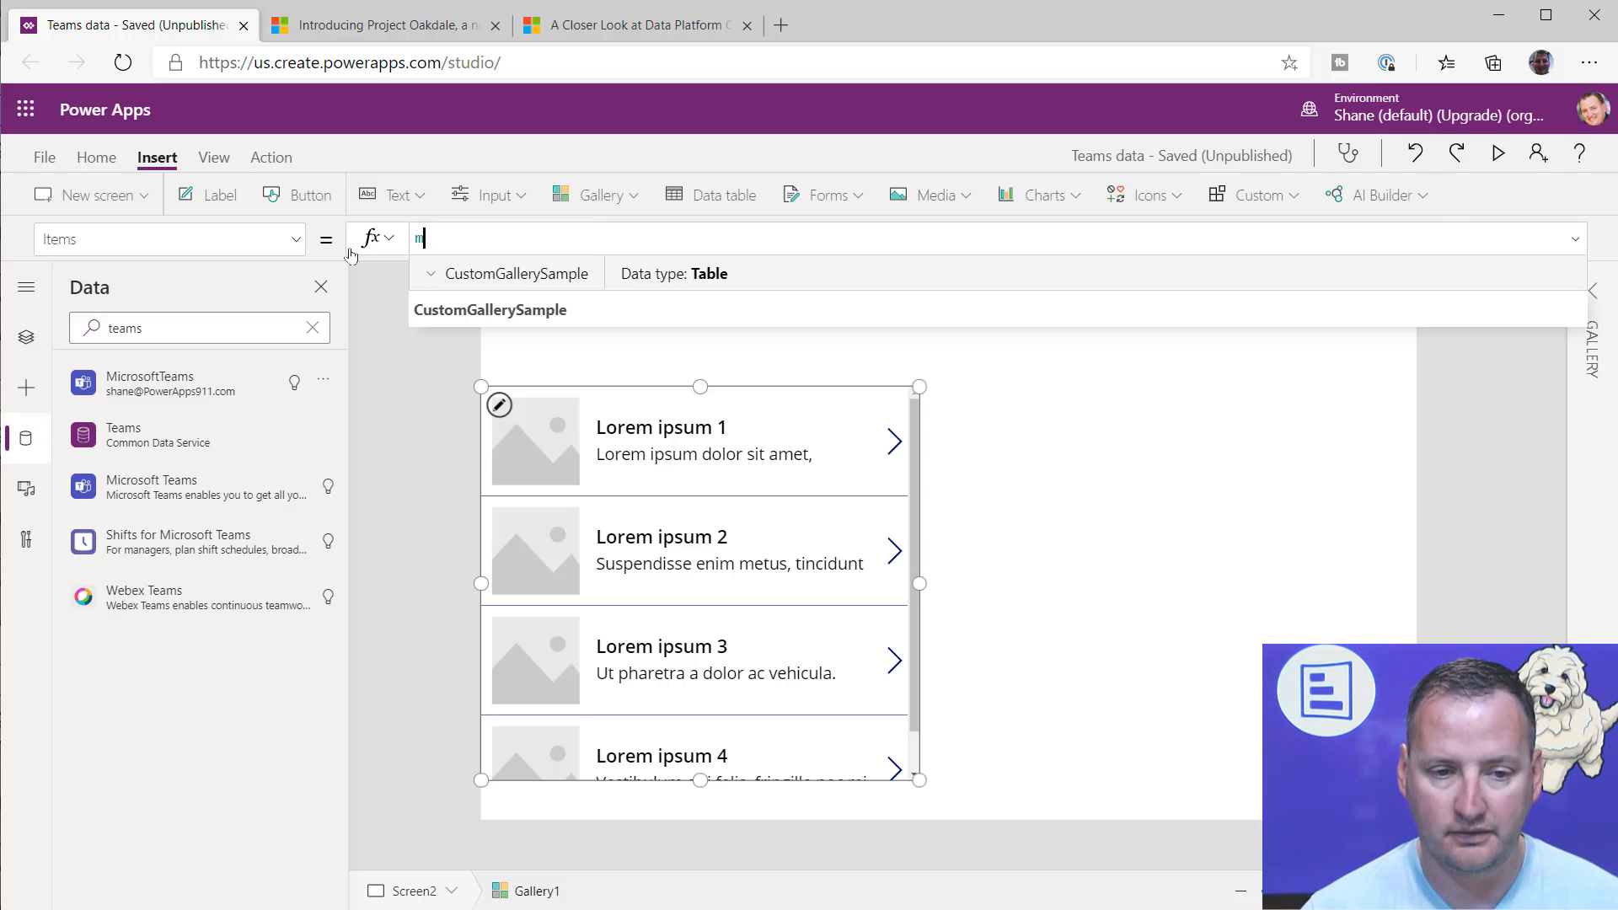
pyautogui.press('BackSpace')
pyautogui.press('BackSpace')
pyautogui.write('micros')
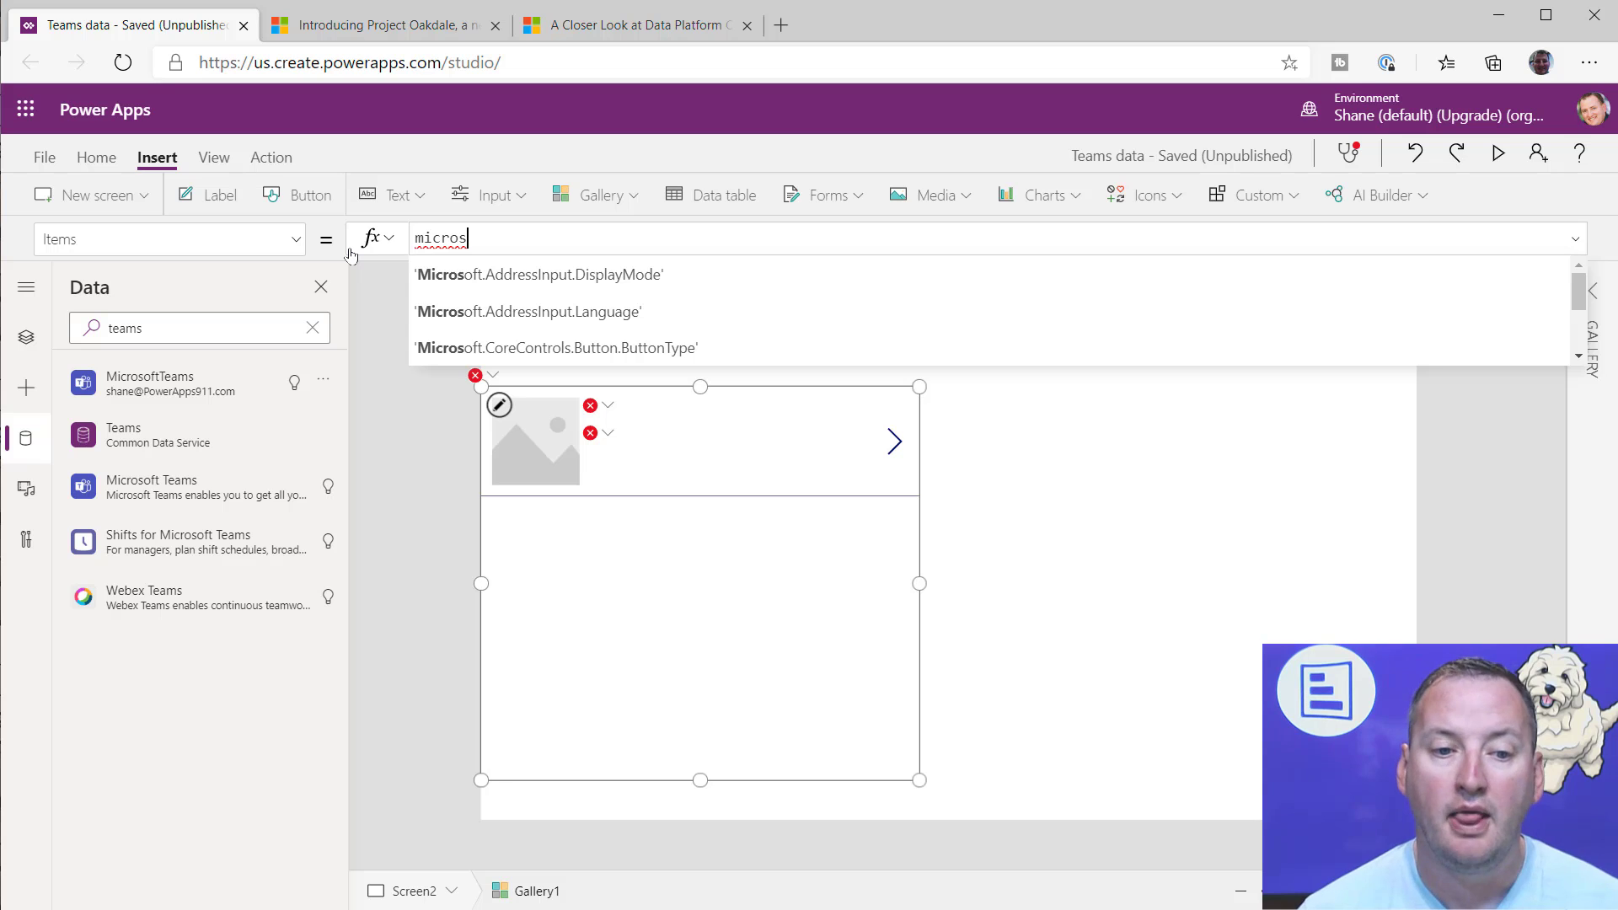
pyautogui.write('oftt')
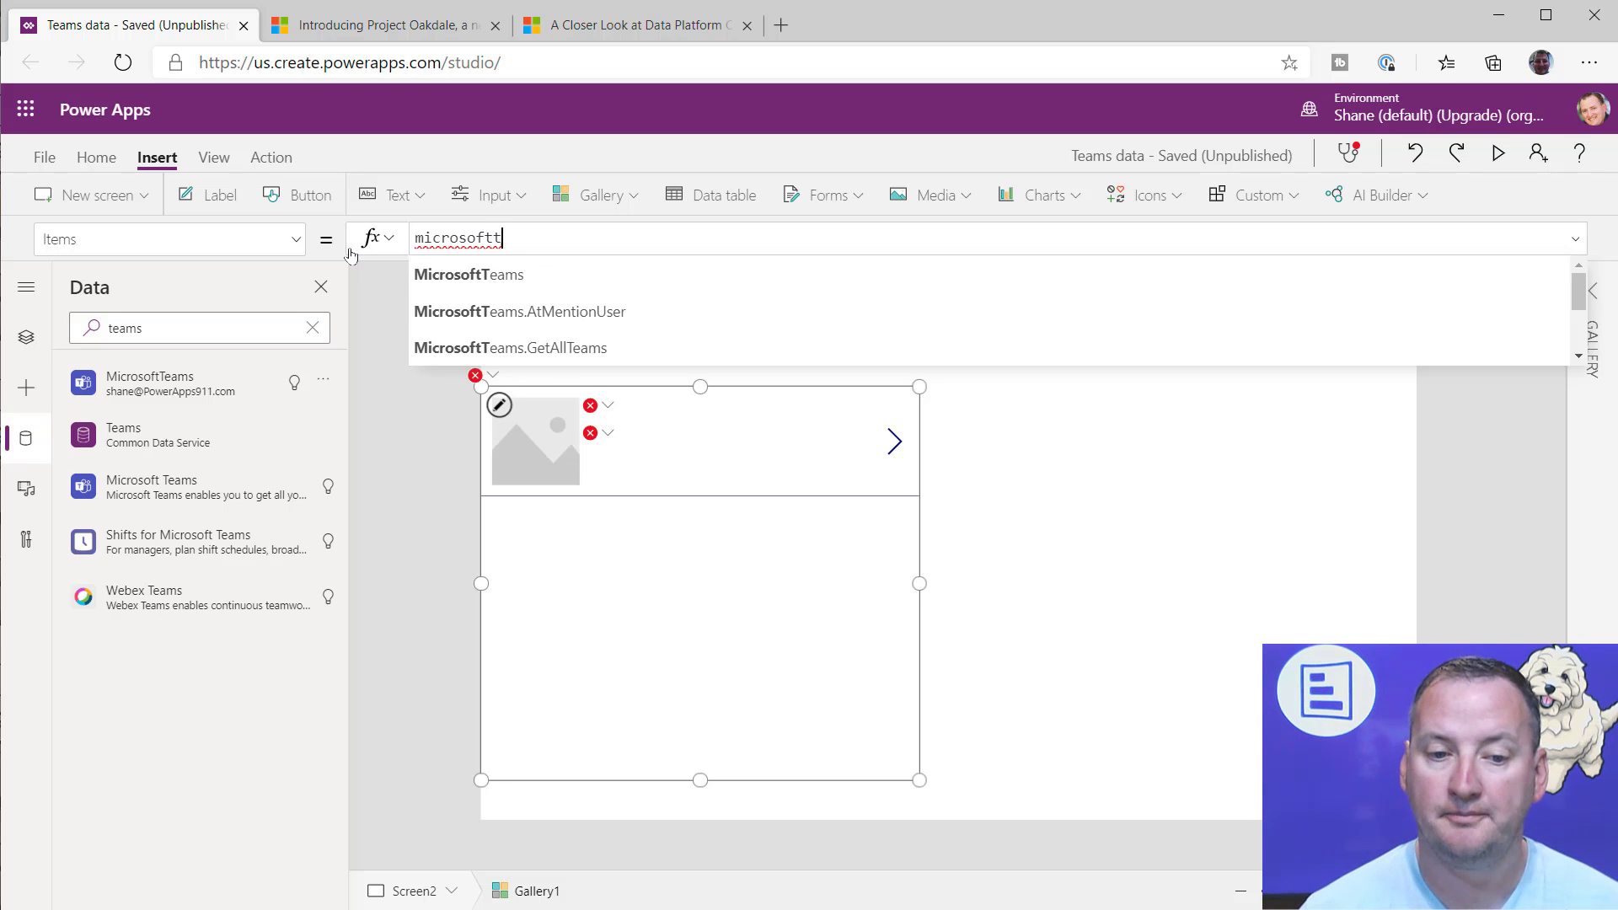
pyautogui.write('..')
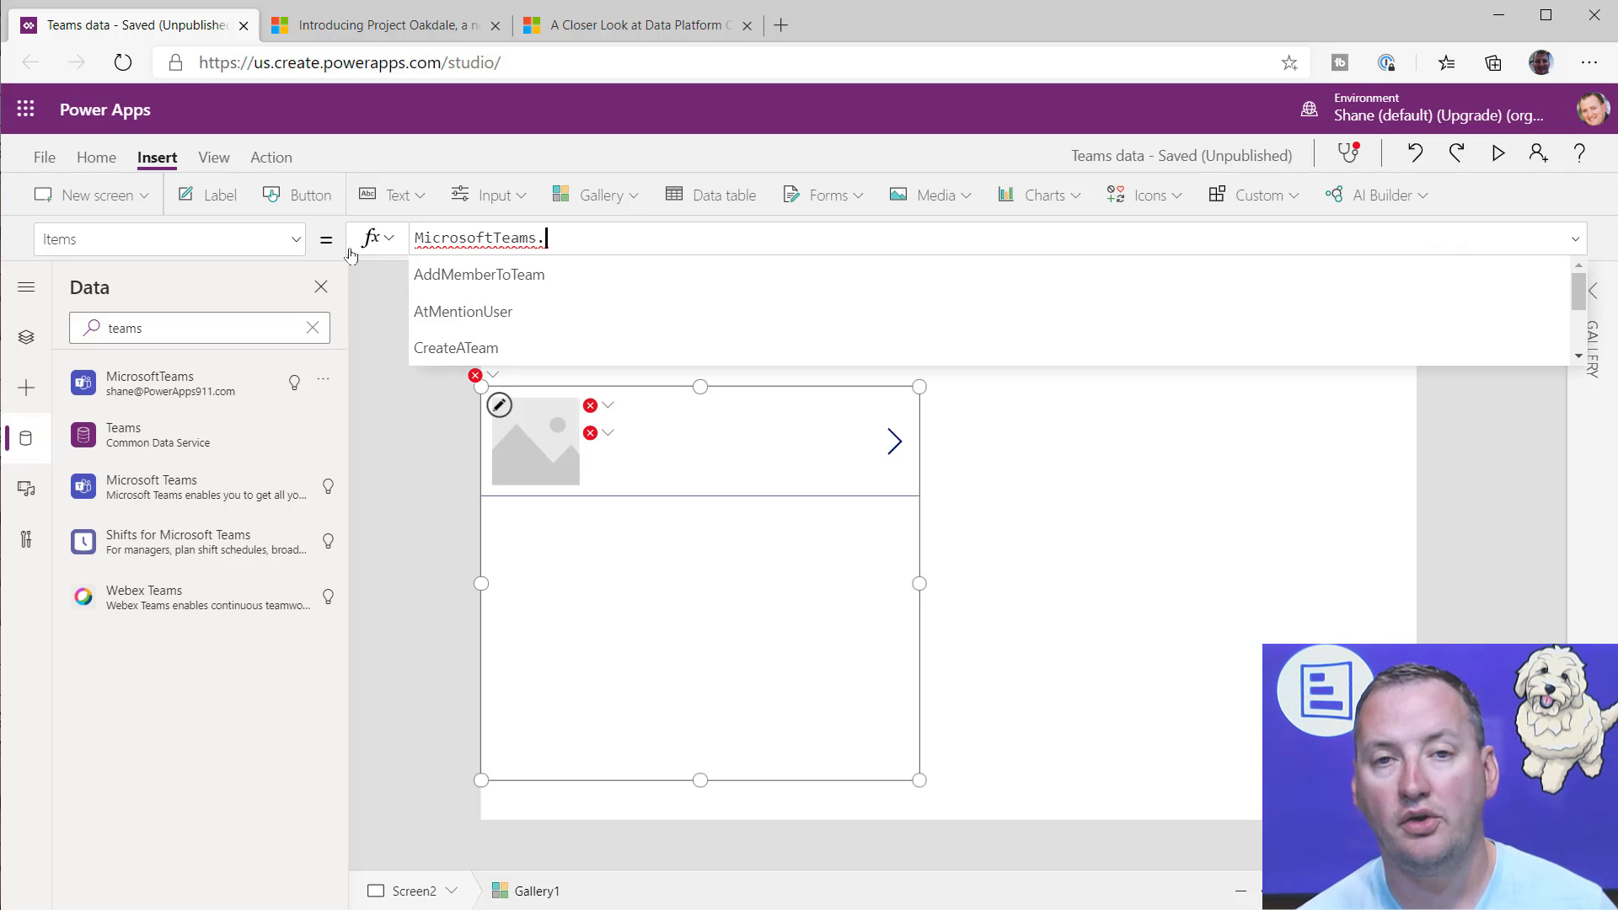
# Step: Complete the gallery's Items formula as MicrosoftTeams.GetAllTeams().value
pyautogui.press('Down')
pyautogui.press('Down')
pyautogui.press('Down')
pyautogui.press('Down')
pyautogui.press('Down')
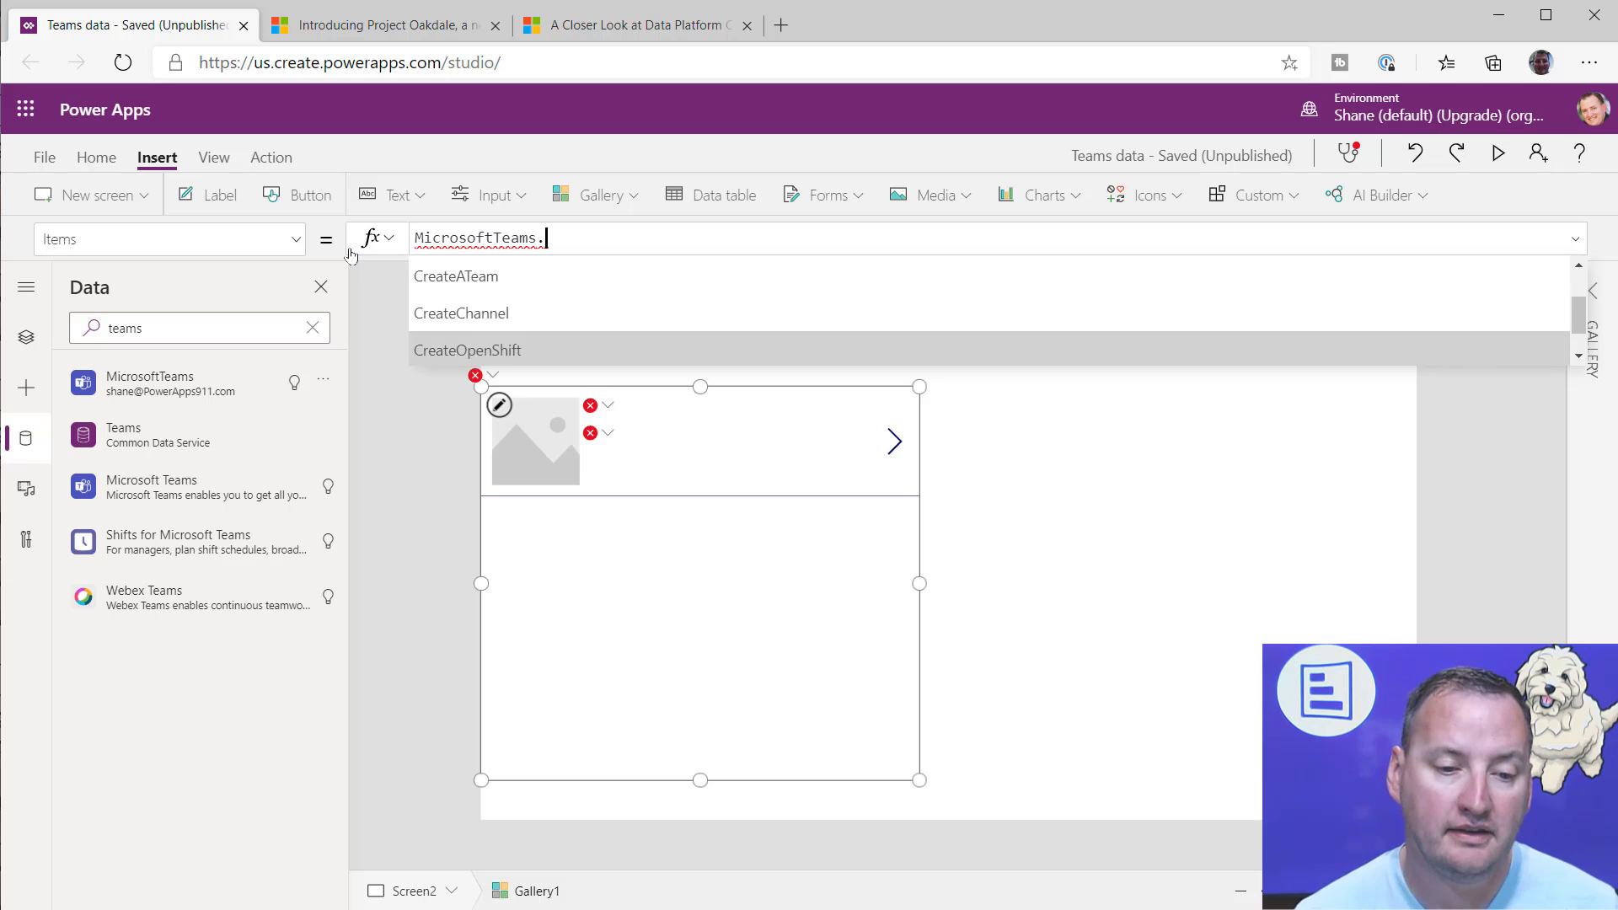
pyautogui.press('Down')
pyautogui.press('Down')
pyautogui.press('Down')
pyautogui.press('Down')
pyautogui.press('Down')
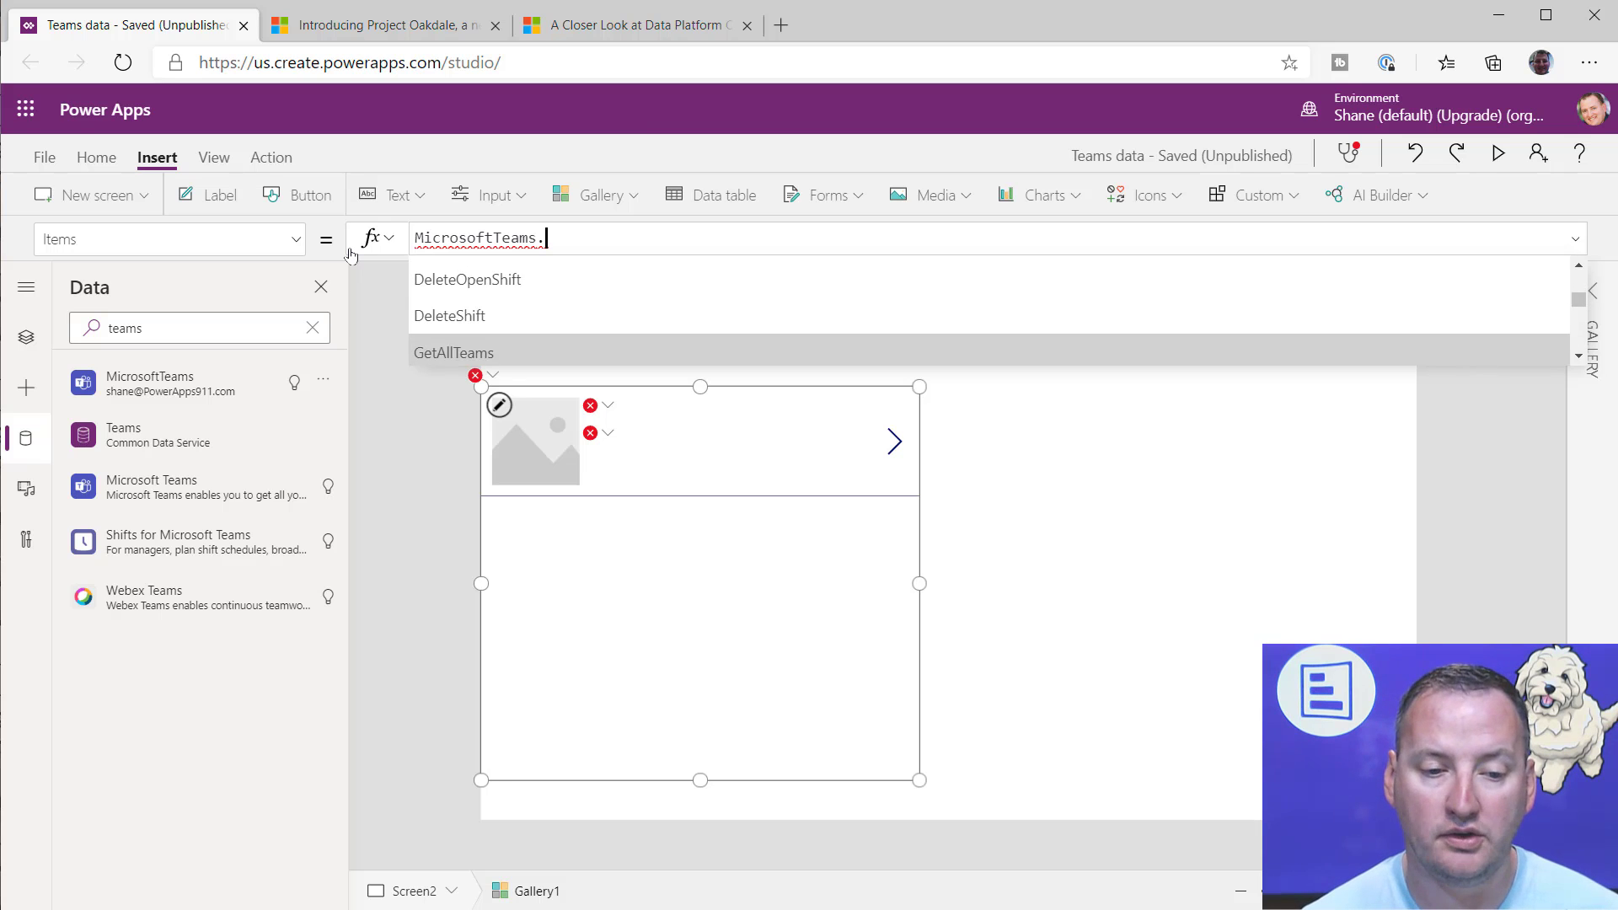
pyautogui.press('Up')
pyautogui.press('Up')
pyautogui.press('Up')
pyautogui.press('Up')
pyautogui.press('Down')
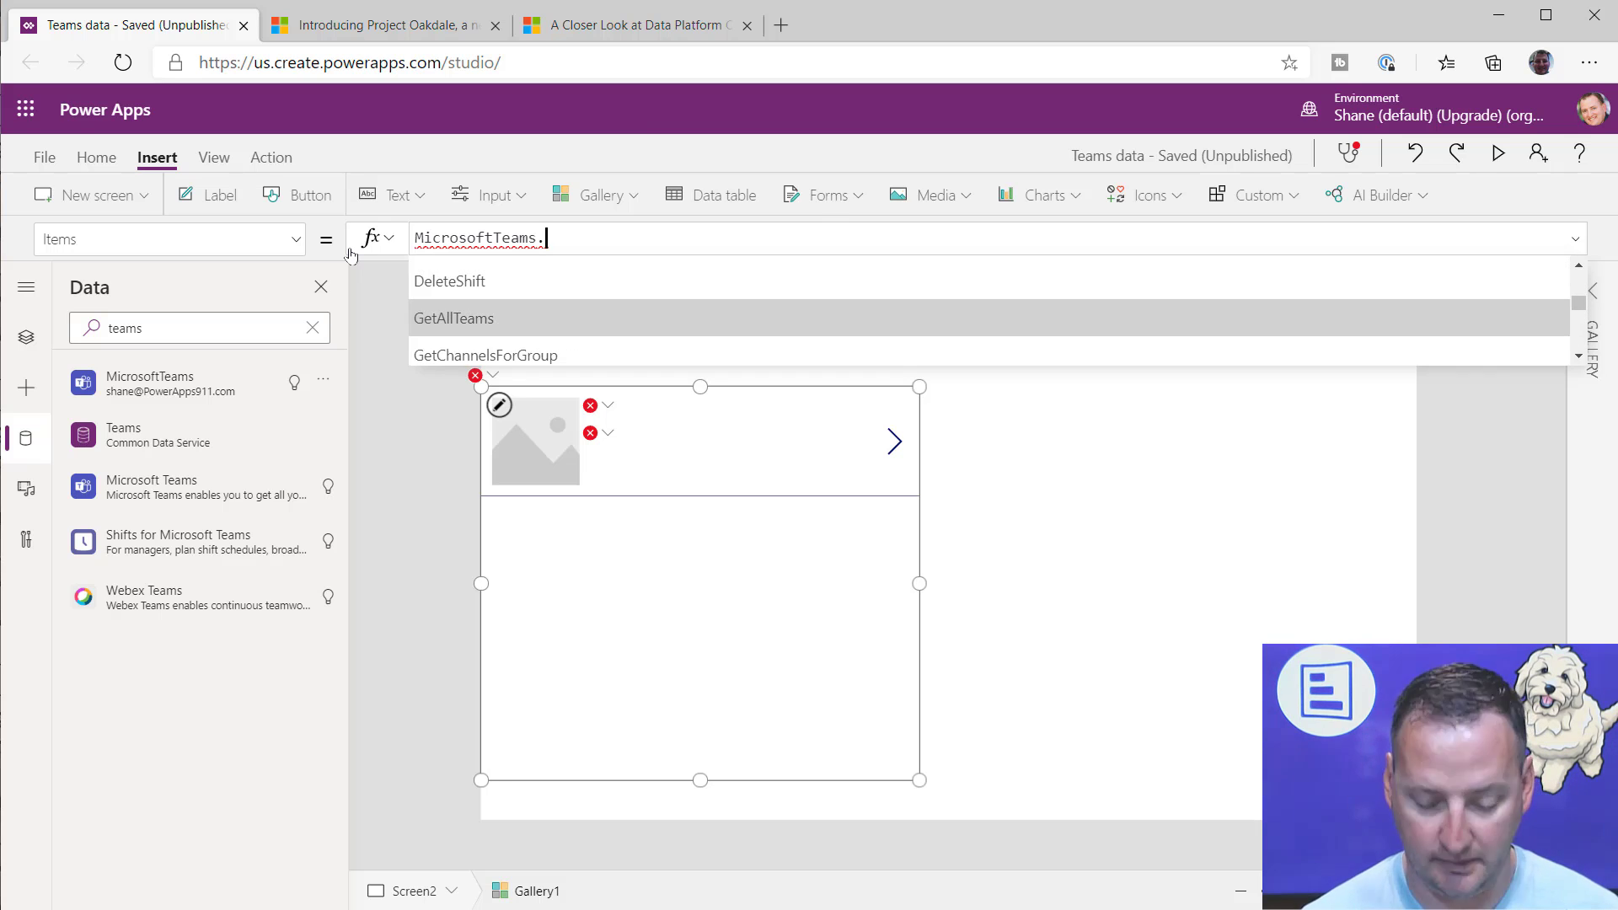
pyautogui.press('Tab')
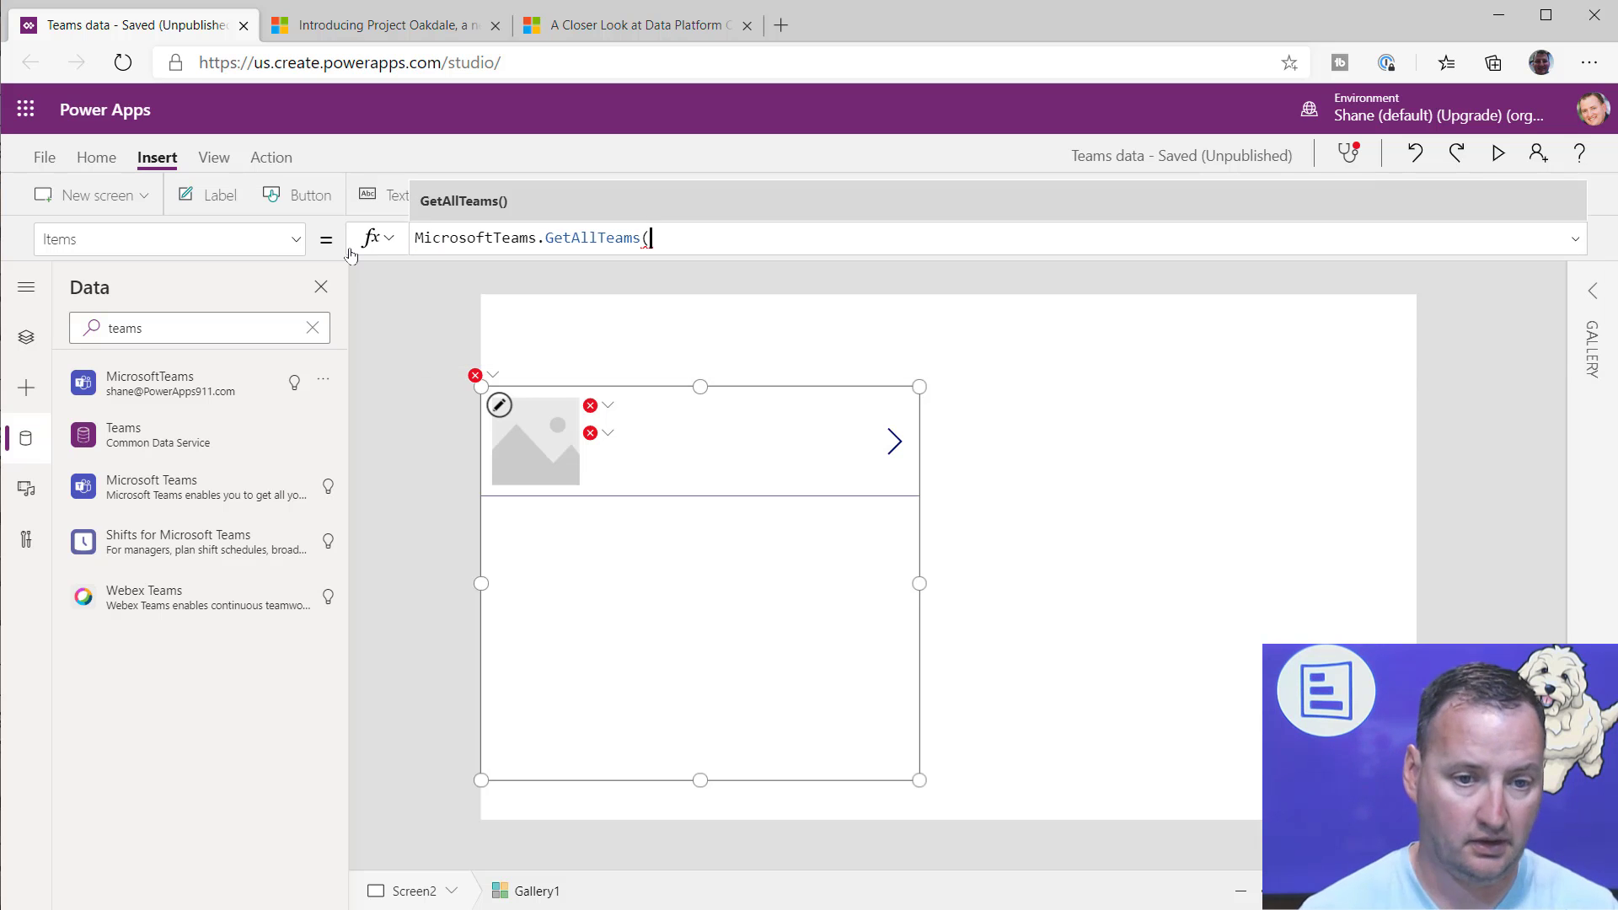
pyautogui.write(')')
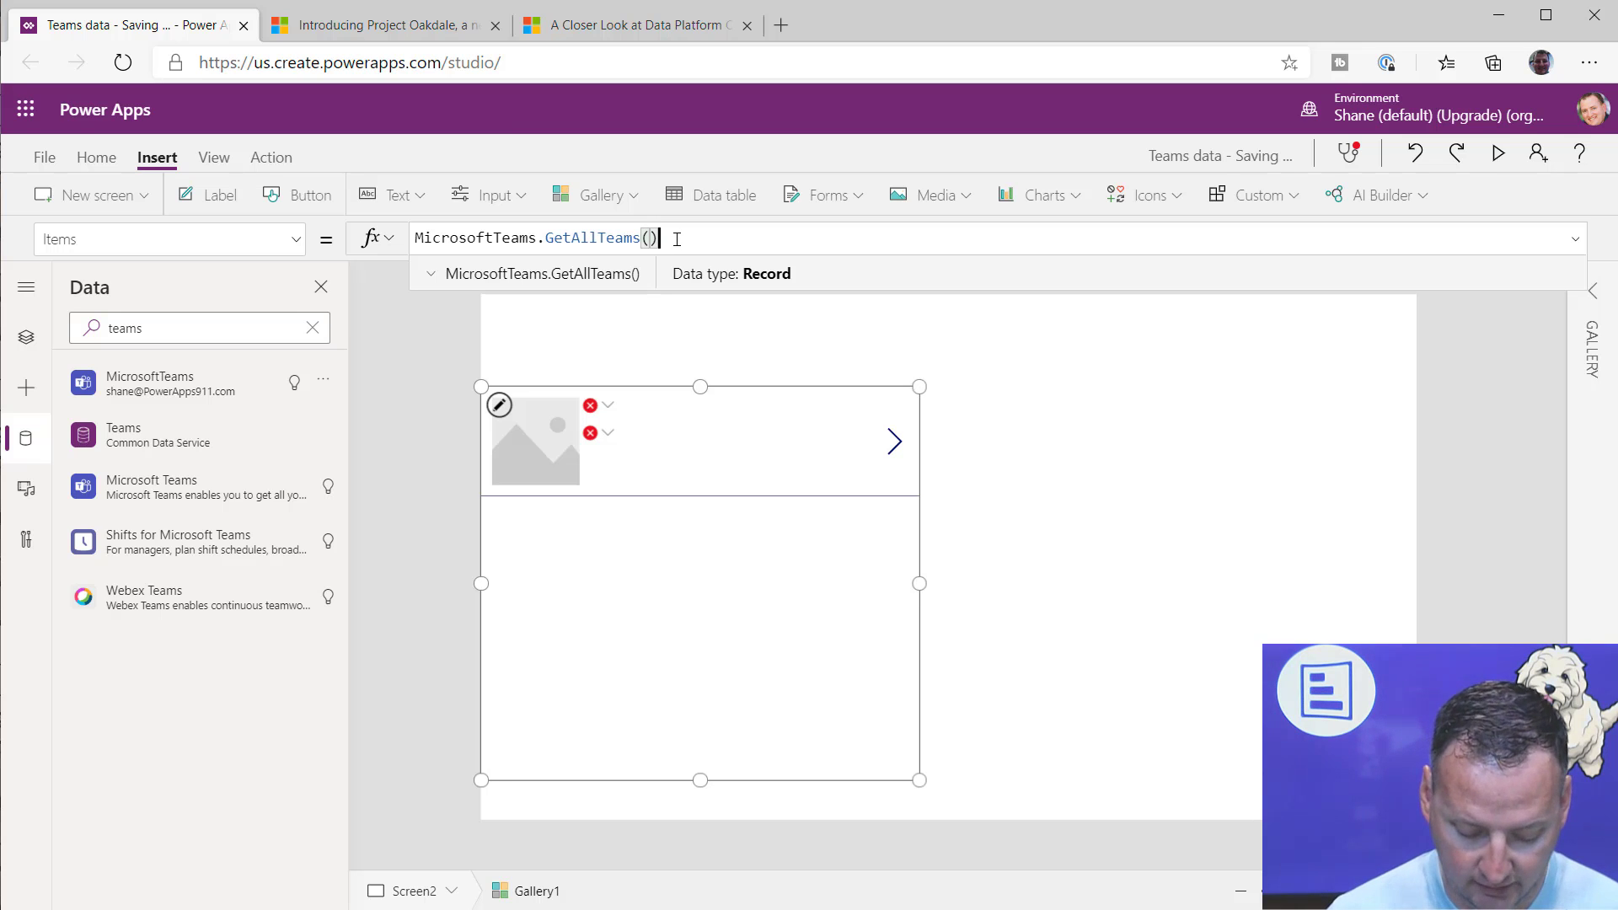
pyautogui.write('.value')
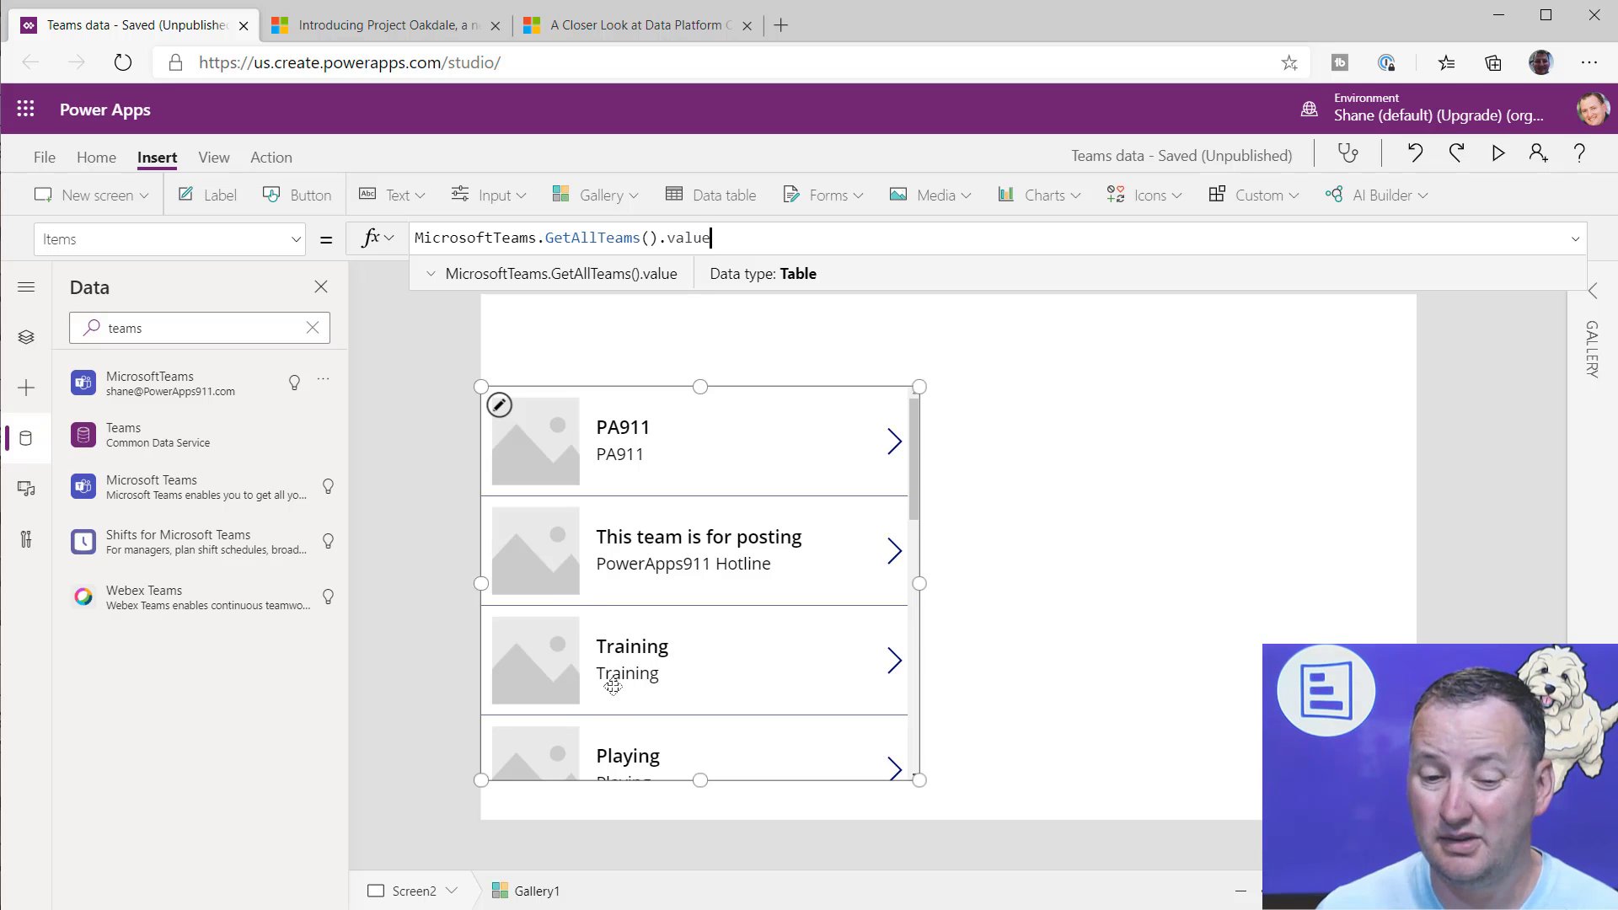
# Step: Extend the gallery down to the screen's lower edge and change its layout to Title, subtitle, and body
pyautogui.moveTo(700, 779); pyautogui.dragTo(697, 822)
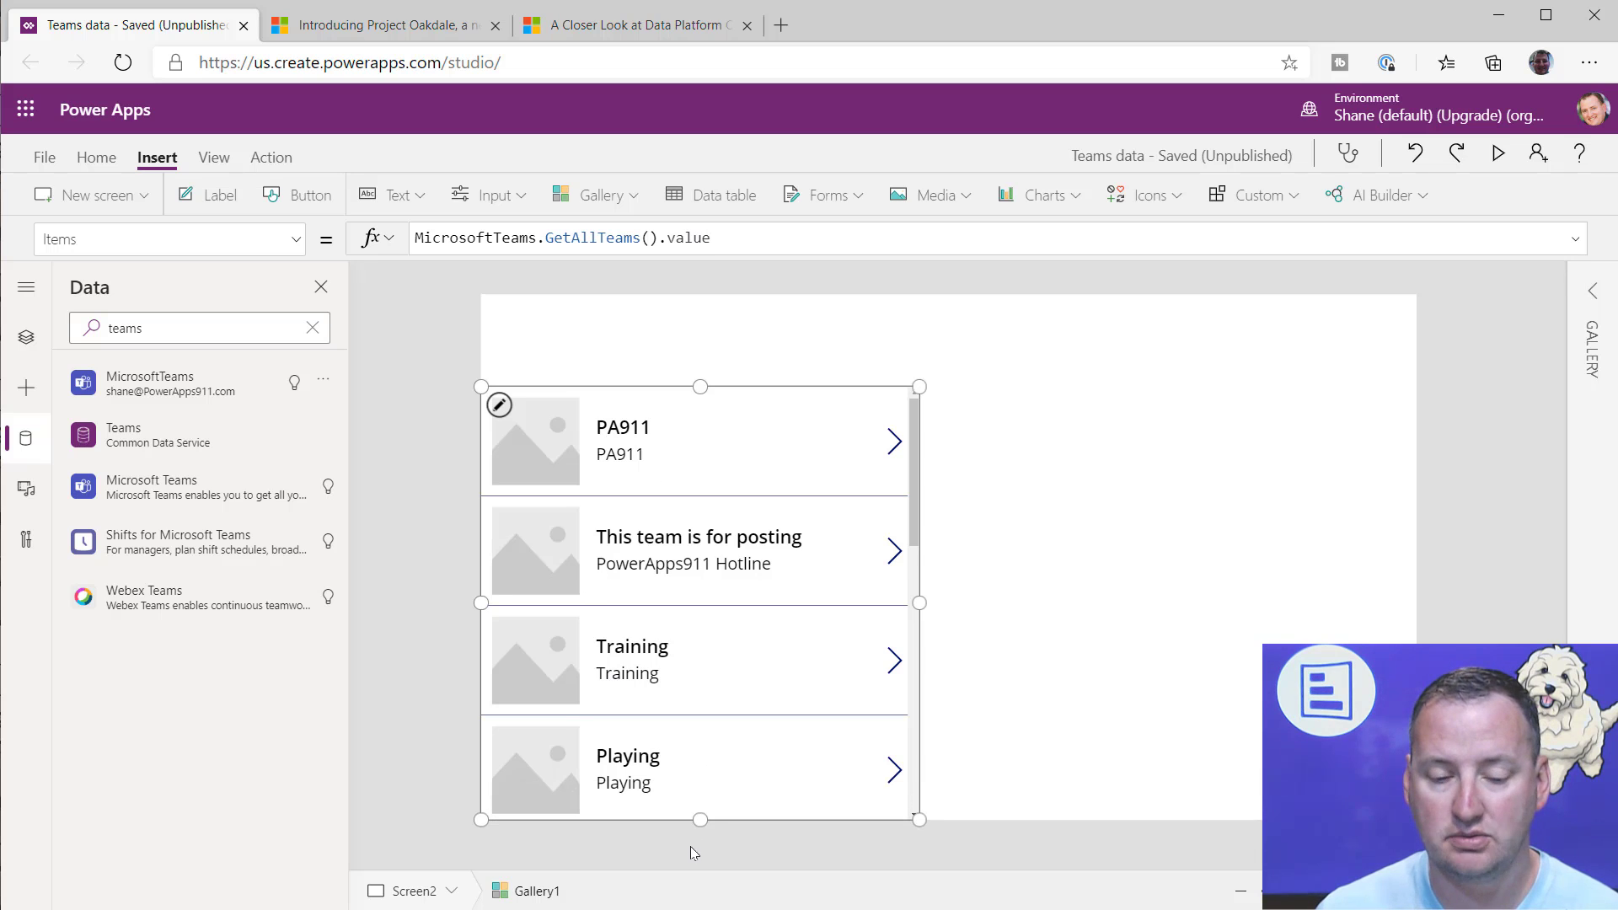
pyautogui.click(727, 456)
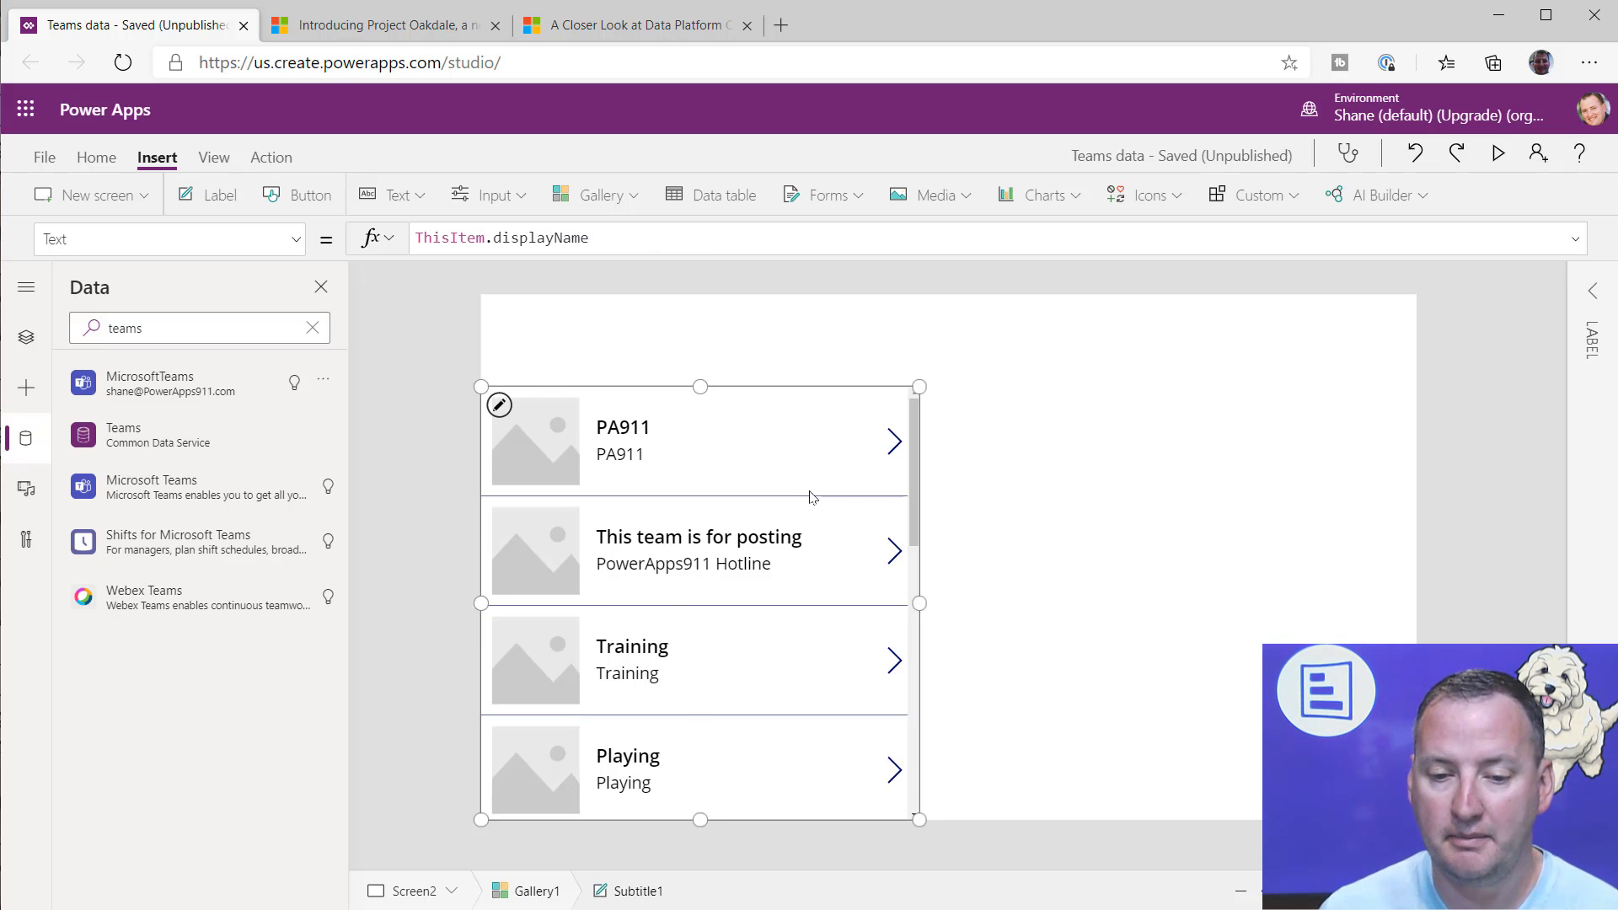
pyautogui.click(812, 497)
pyautogui.click(1592, 290)
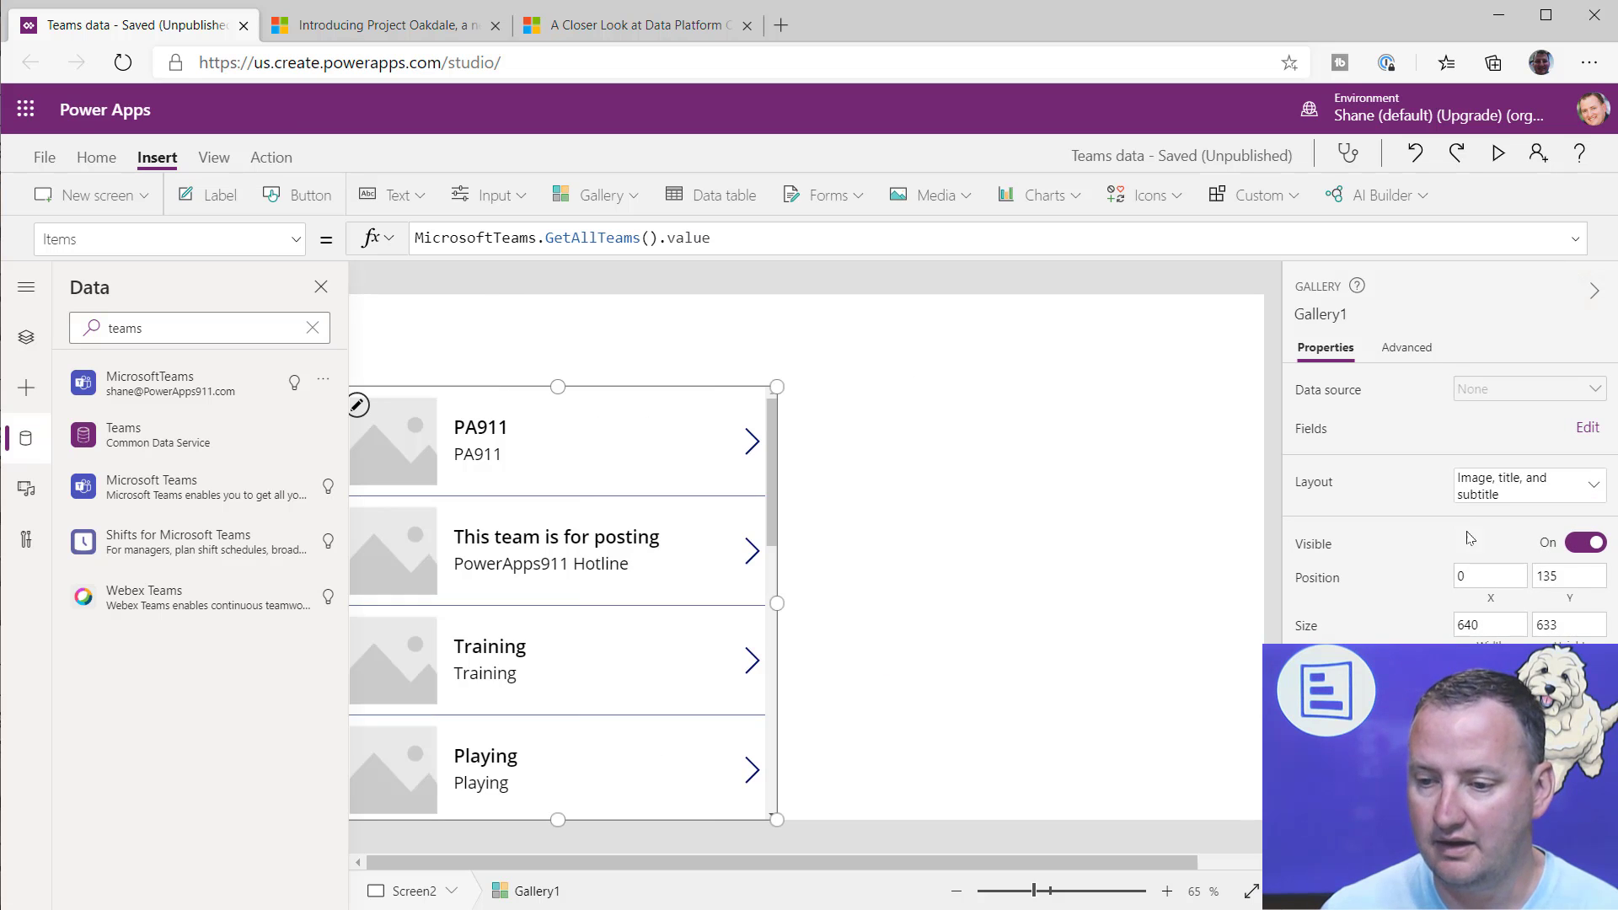
pyautogui.click(1517, 489)
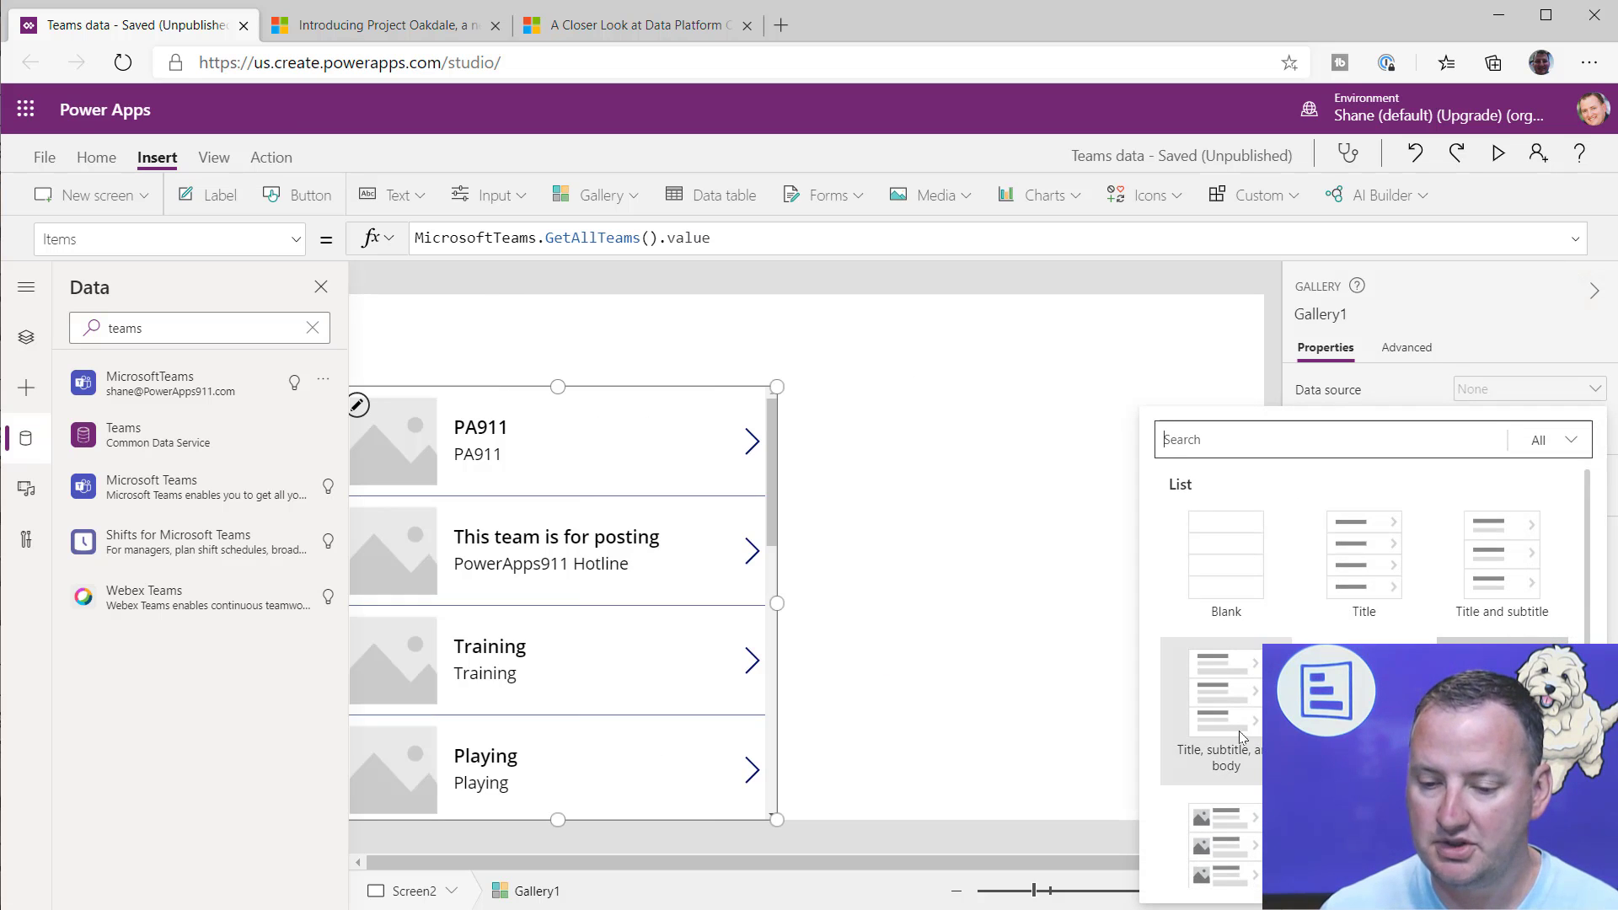
pyautogui.click(1254, 711)
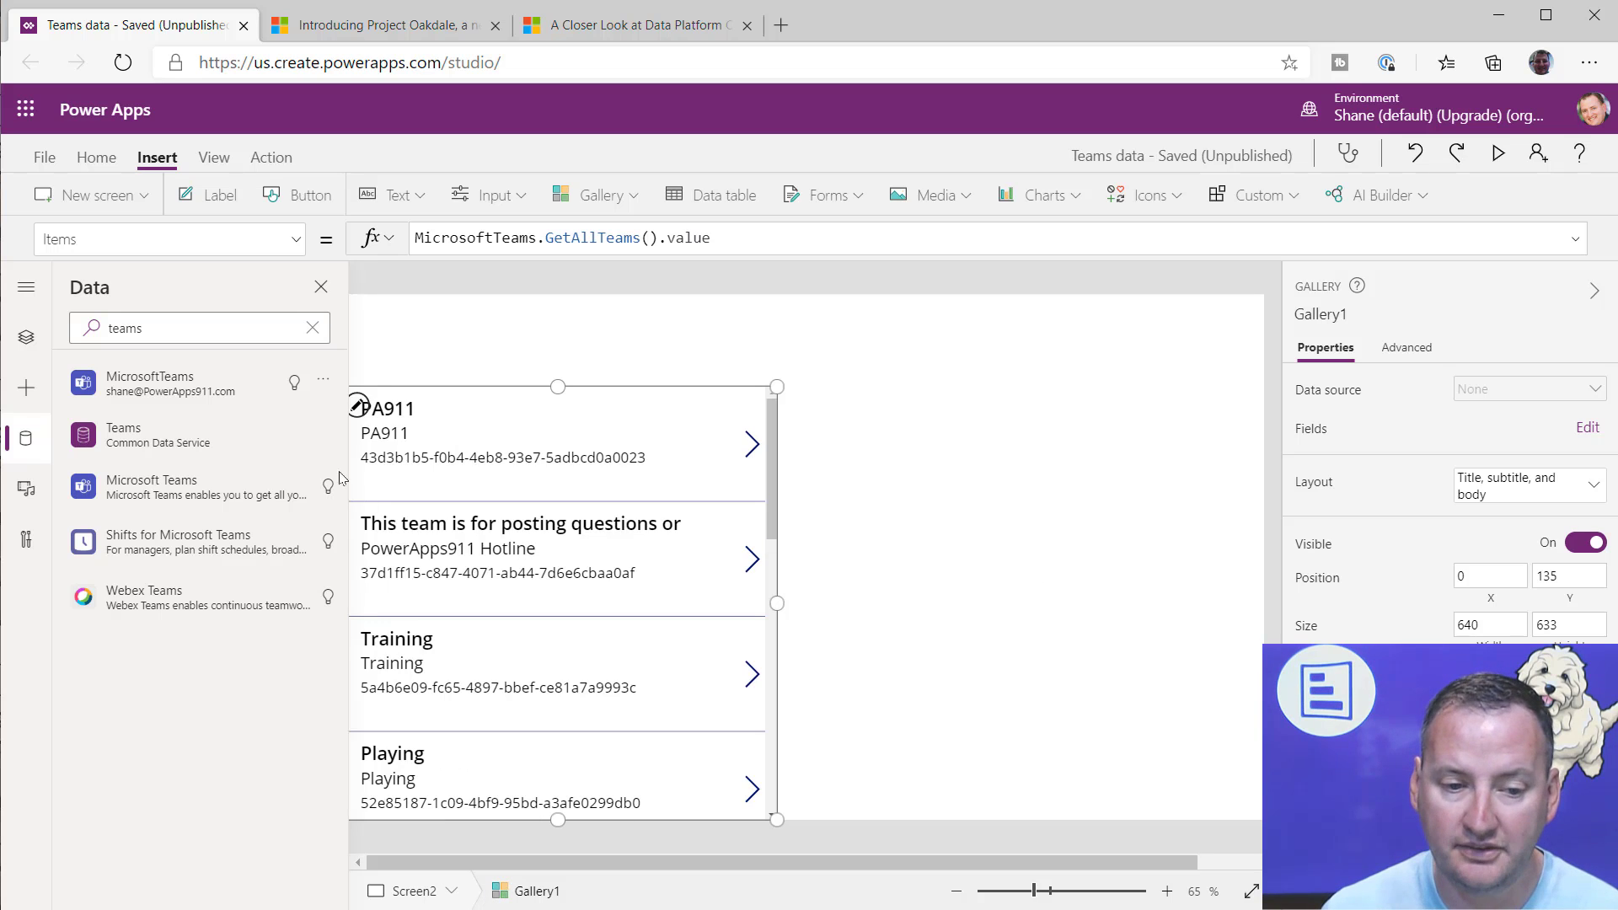
# Step: Set the Text formula of the gallery's title label to ThisItem.displayName
pyautogui.click(384, 411)
pyautogui.doubleClick(512, 238)
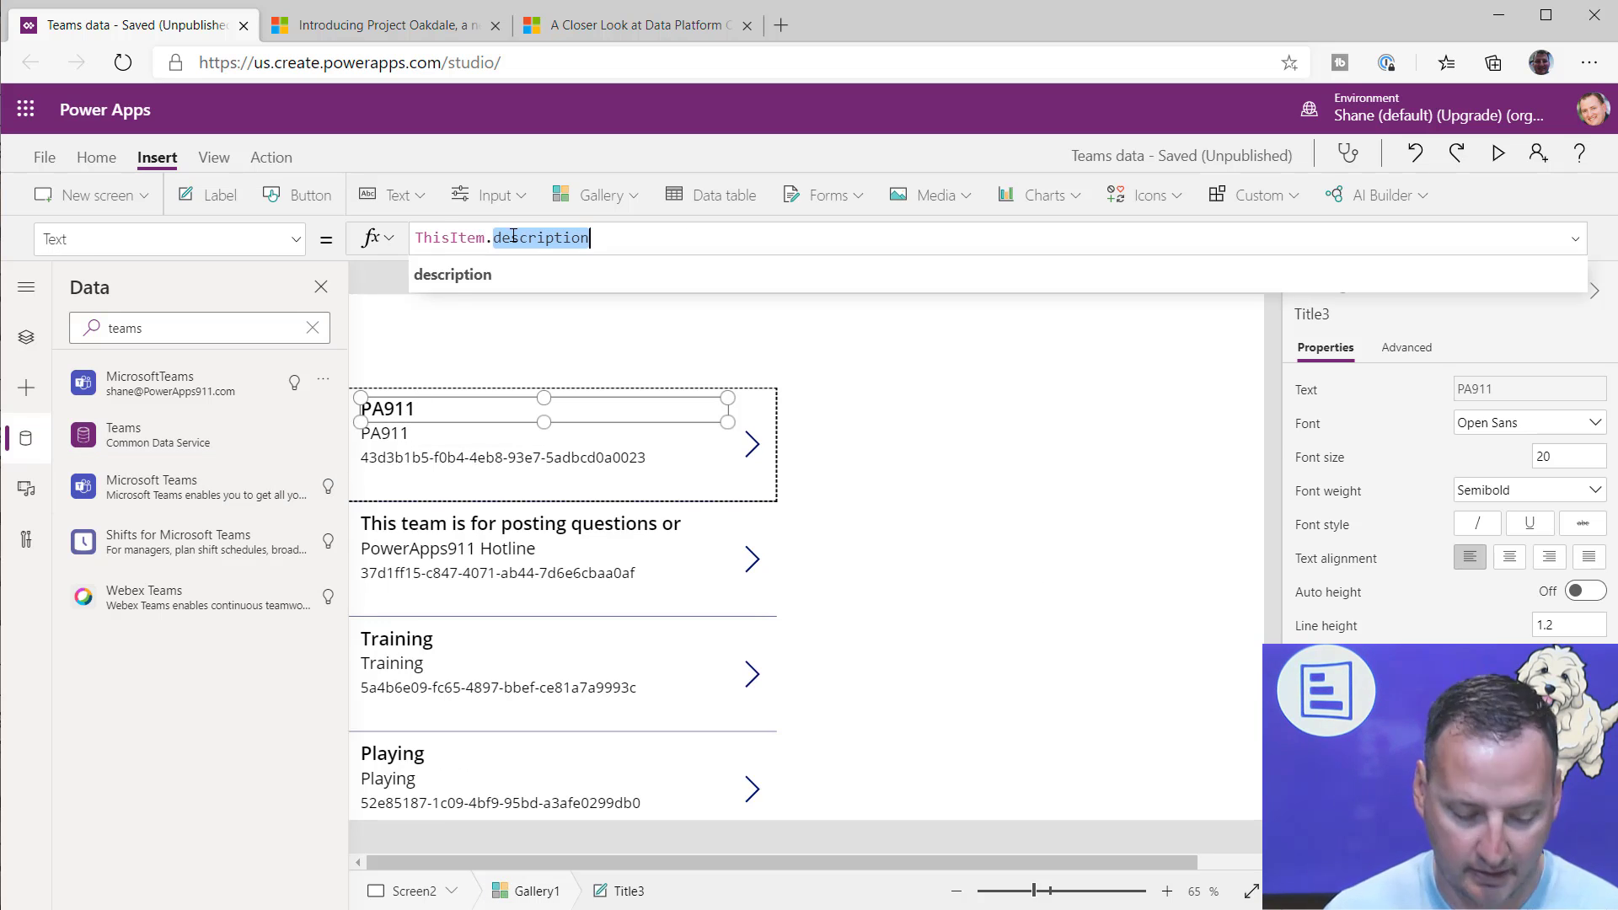
pyautogui.write('titl')
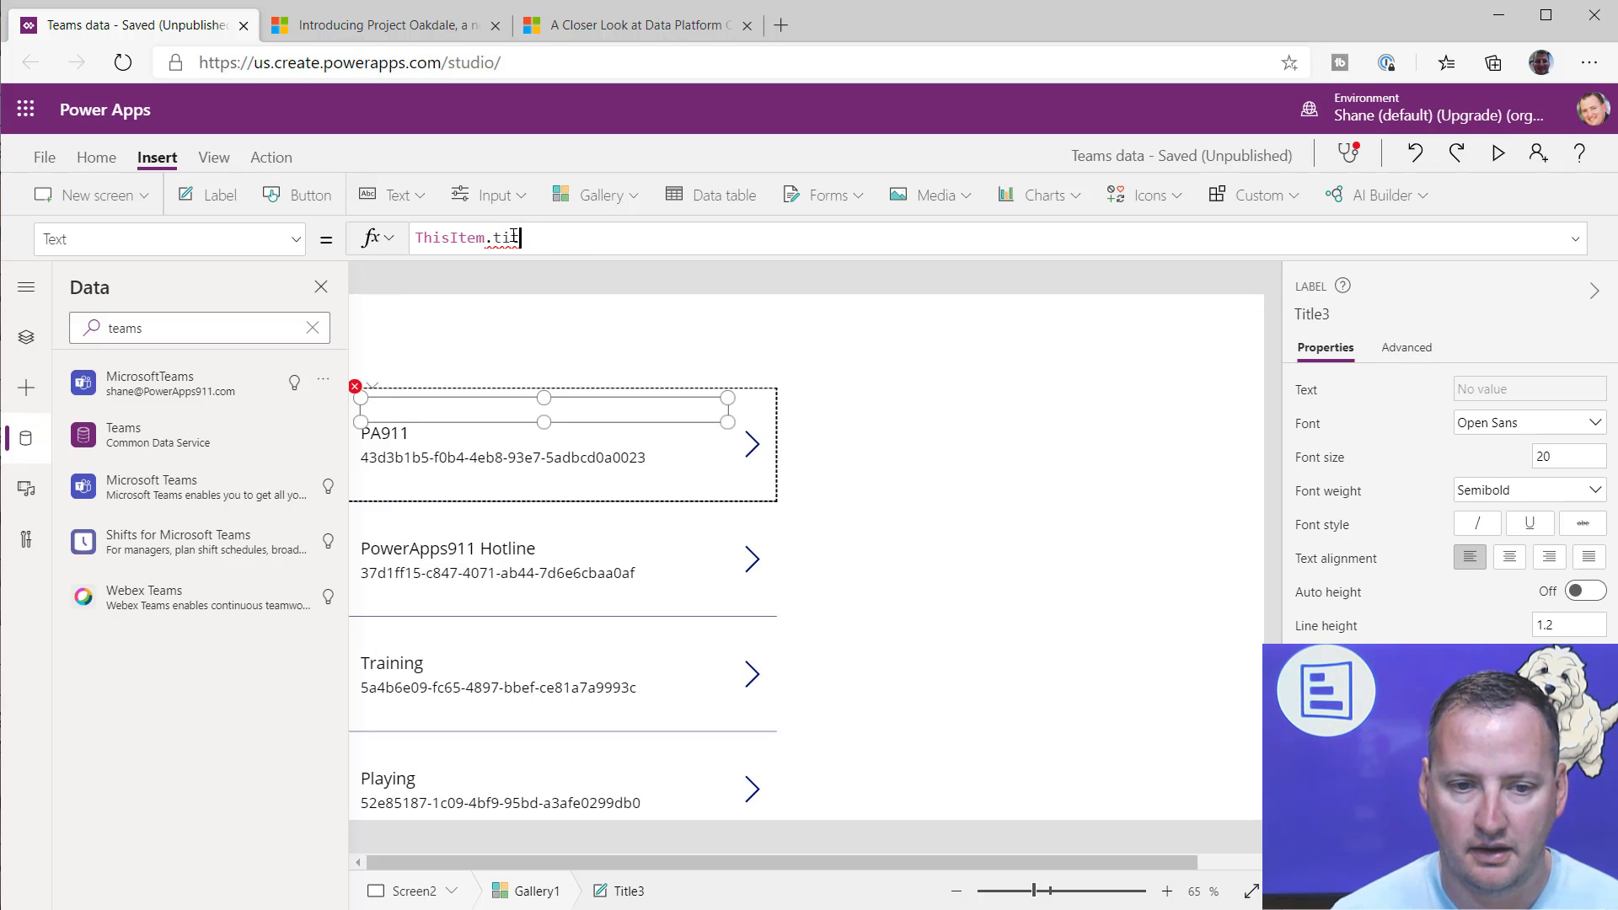
pyautogui.press('BackSpace')
pyautogui.press('BackSpace')
pyautogui.press('BackSpace')
pyautogui.press('BackSpace')
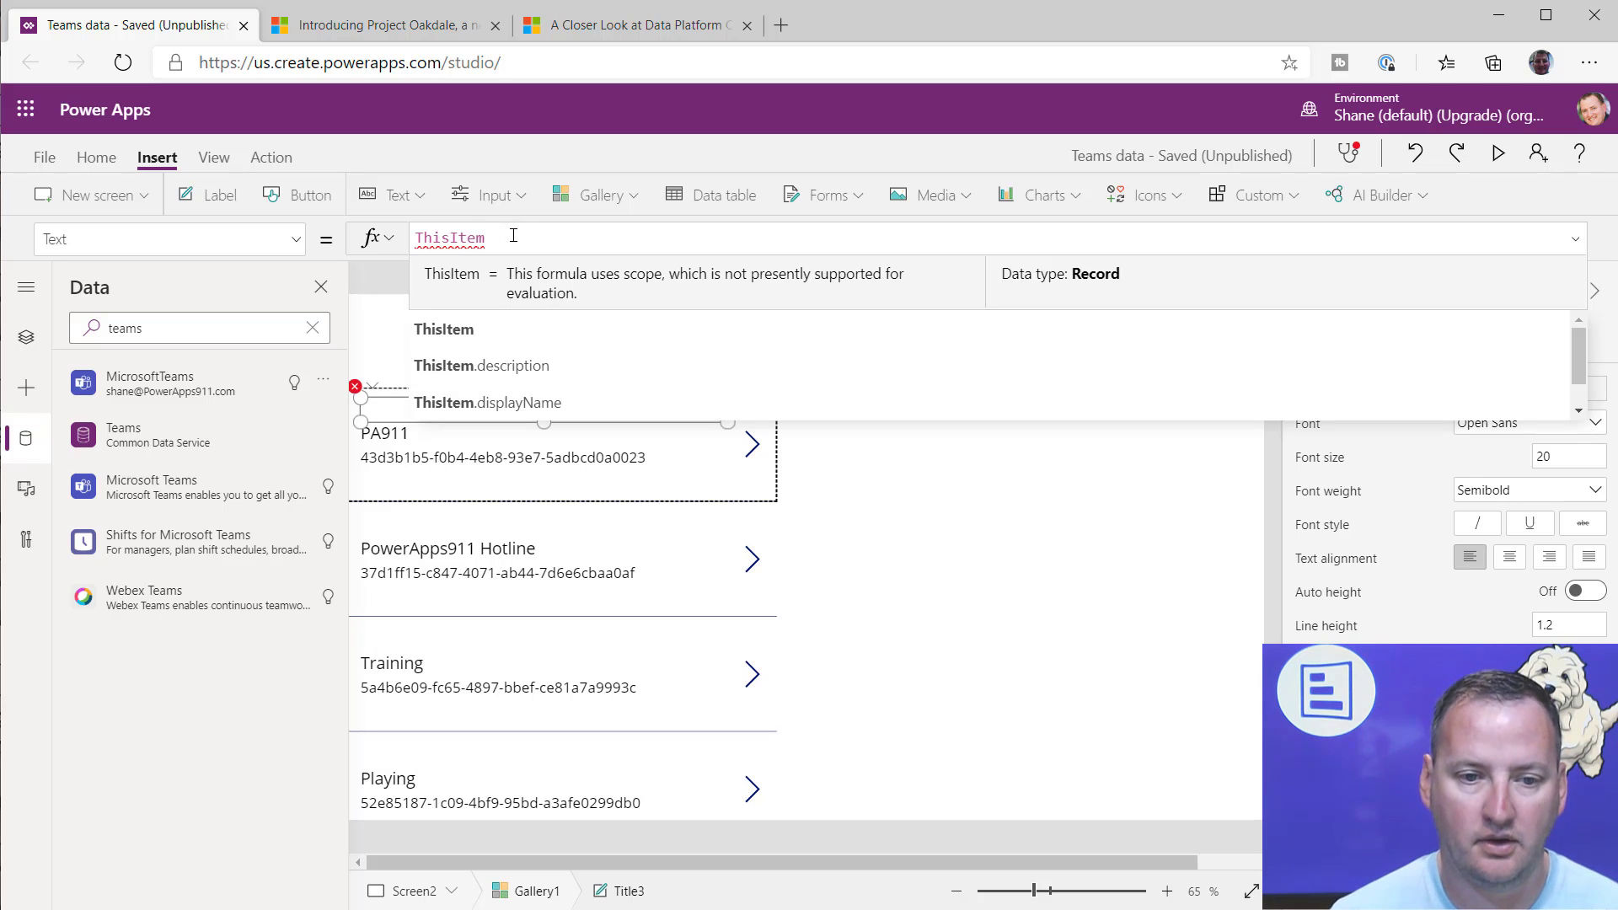
pyautogui.write('.di')
pyautogui.press('Tab')
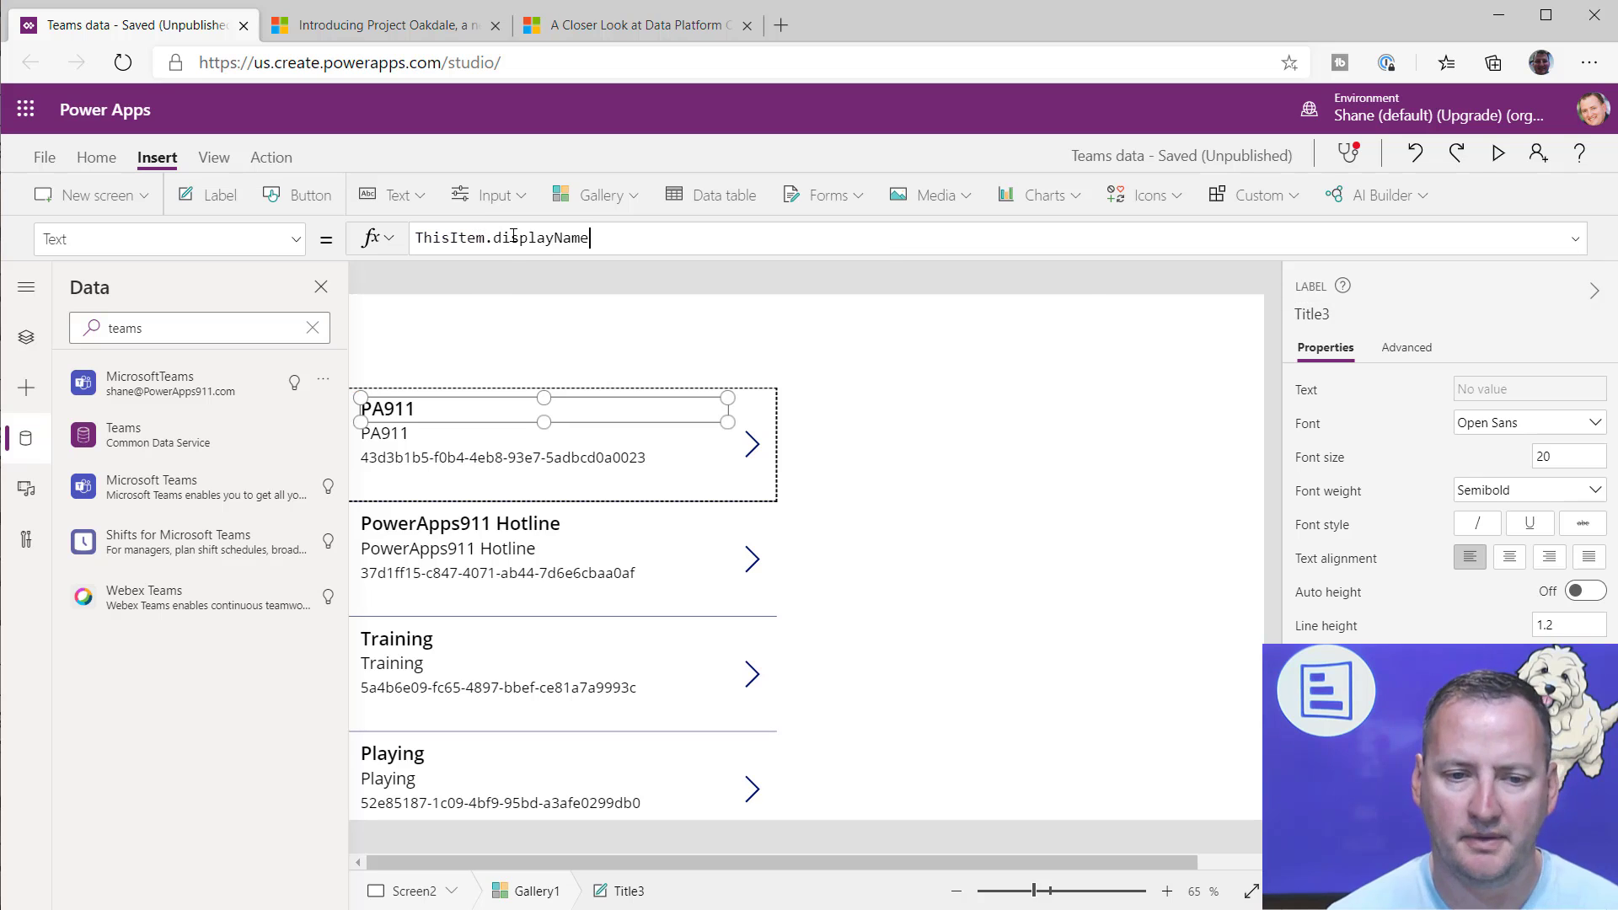
# Step: Set the gallery's subtitle label to ThisItem.description and check the body label's formula
pyautogui.click(434, 442)
pyautogui.doubleClick(518, 236)
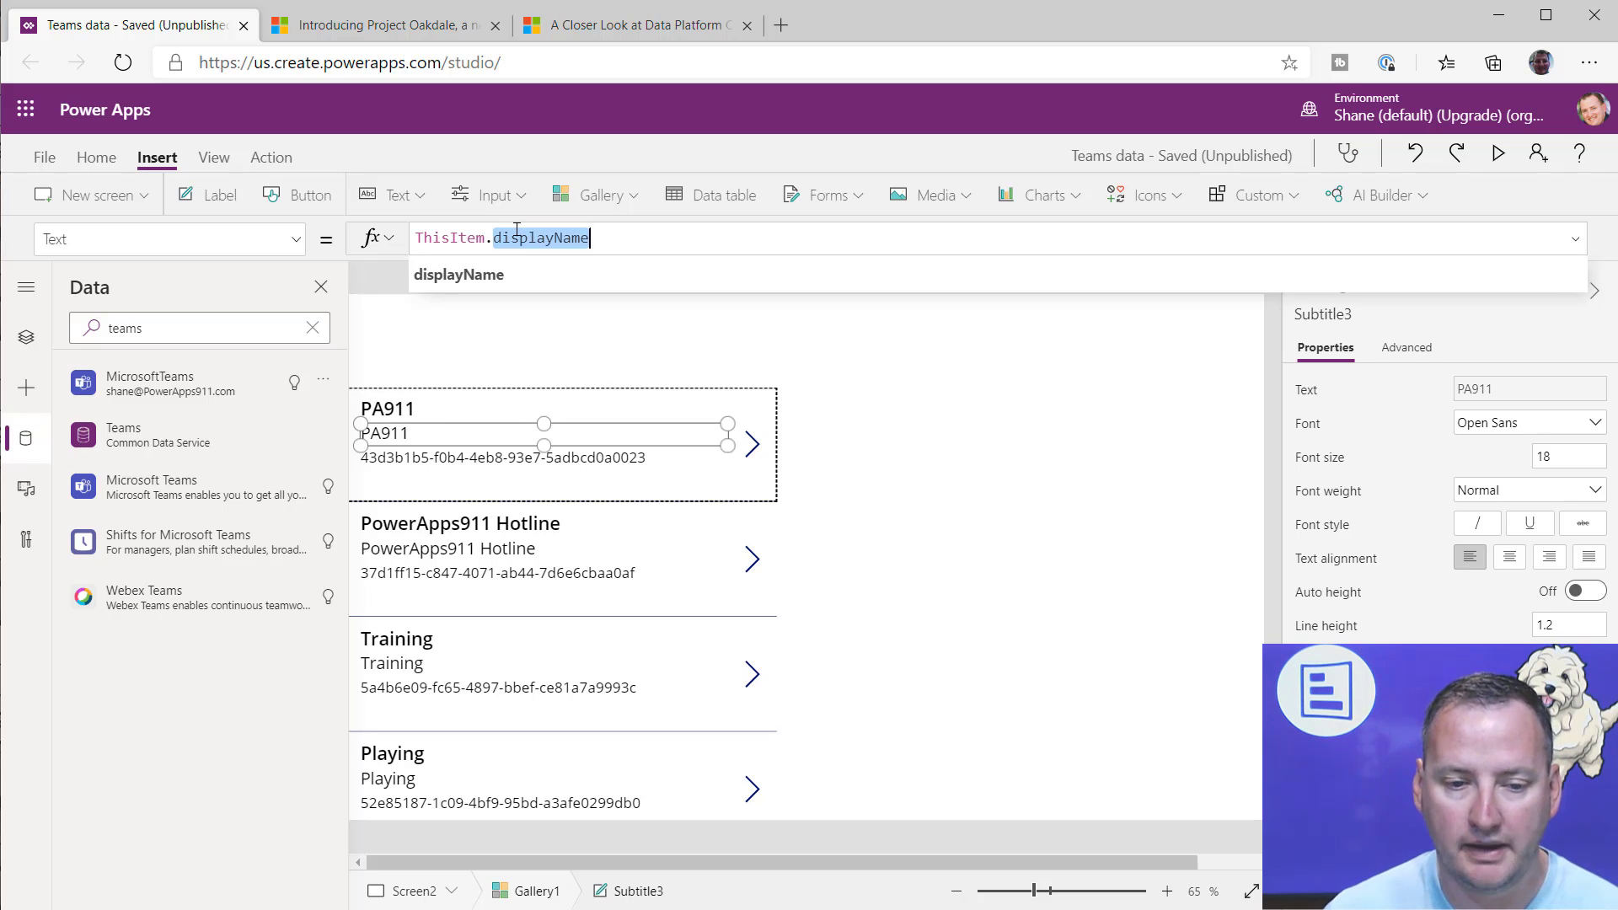
pyautogui.write('des')
pyautogui.press('Tab')
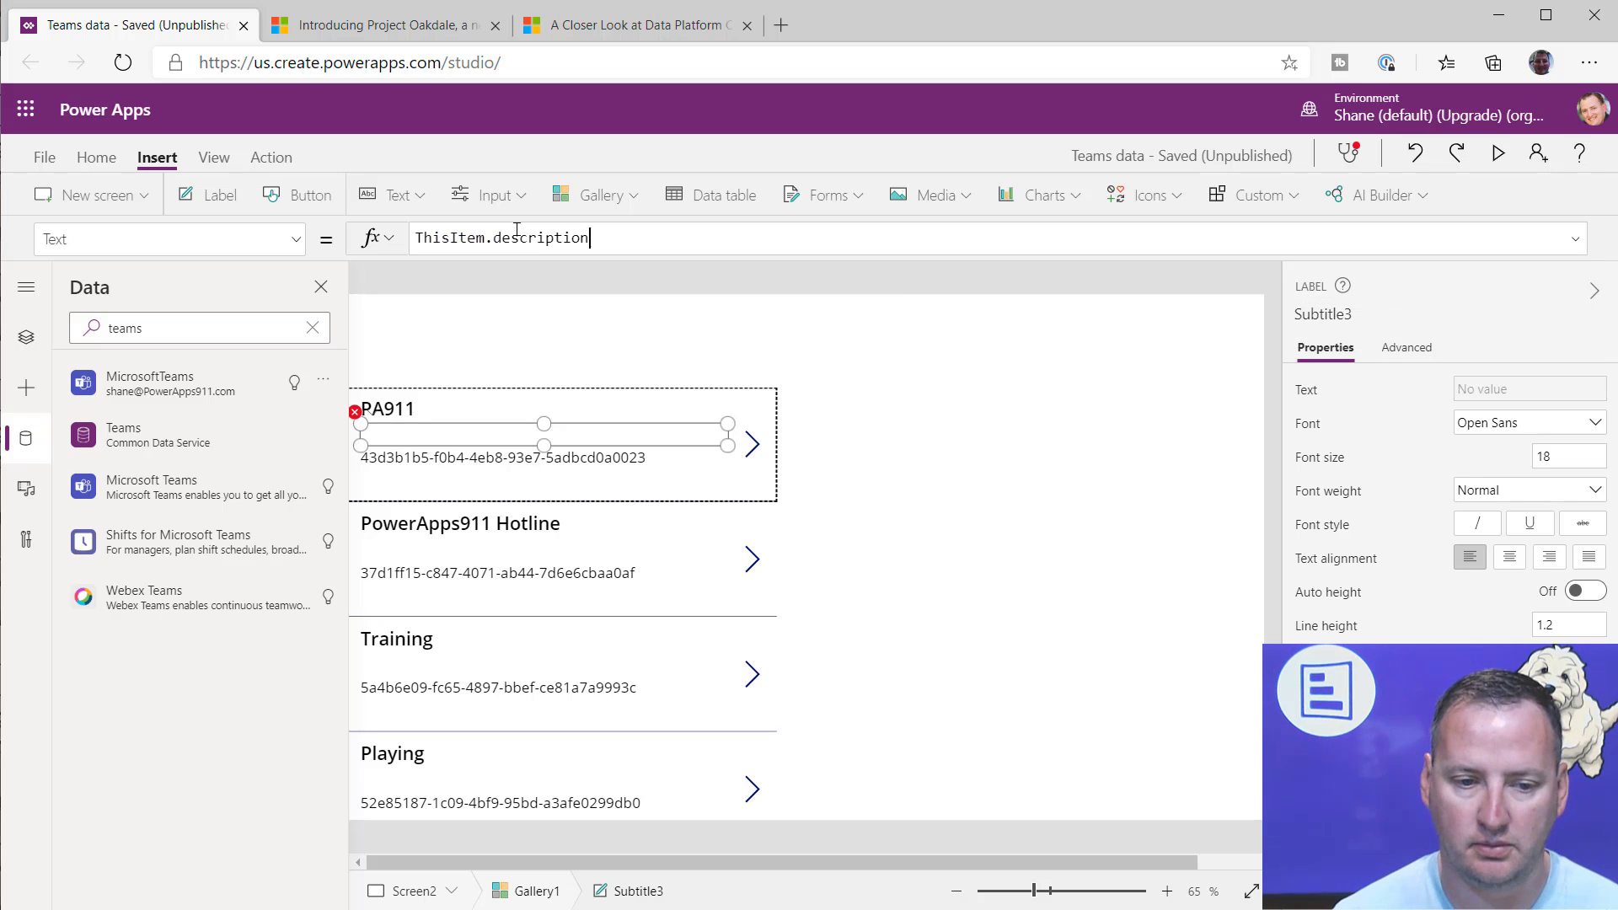
pyautogui.click(477, 466)
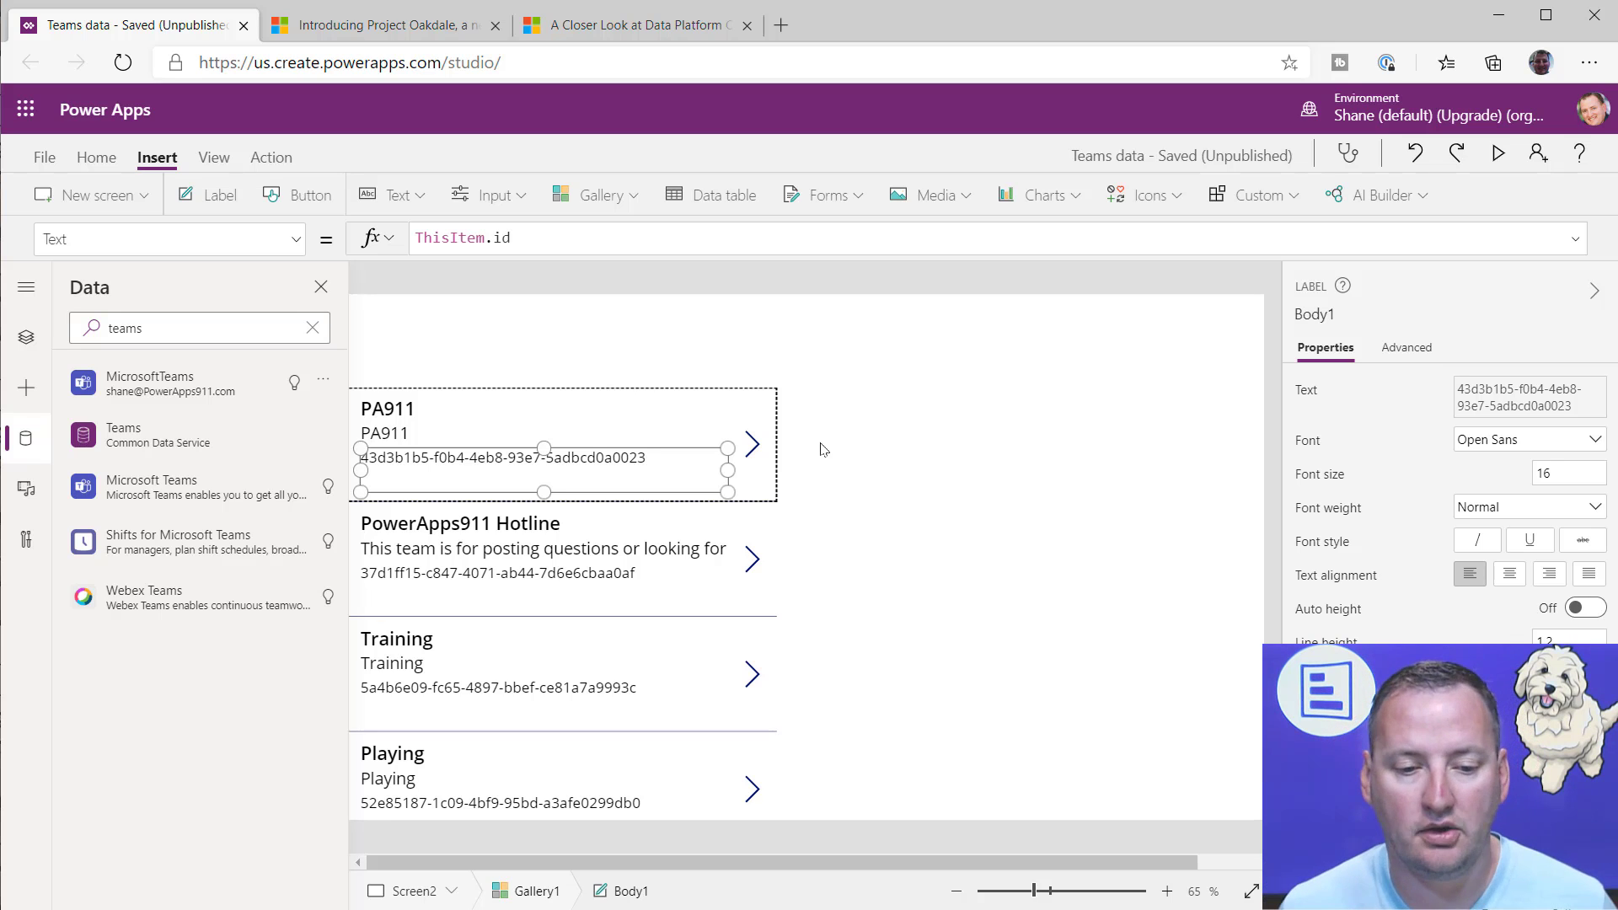
# Step: Narrow the gallery to a width of 533 and close the data sources list
pyautogui.click(712, 699)
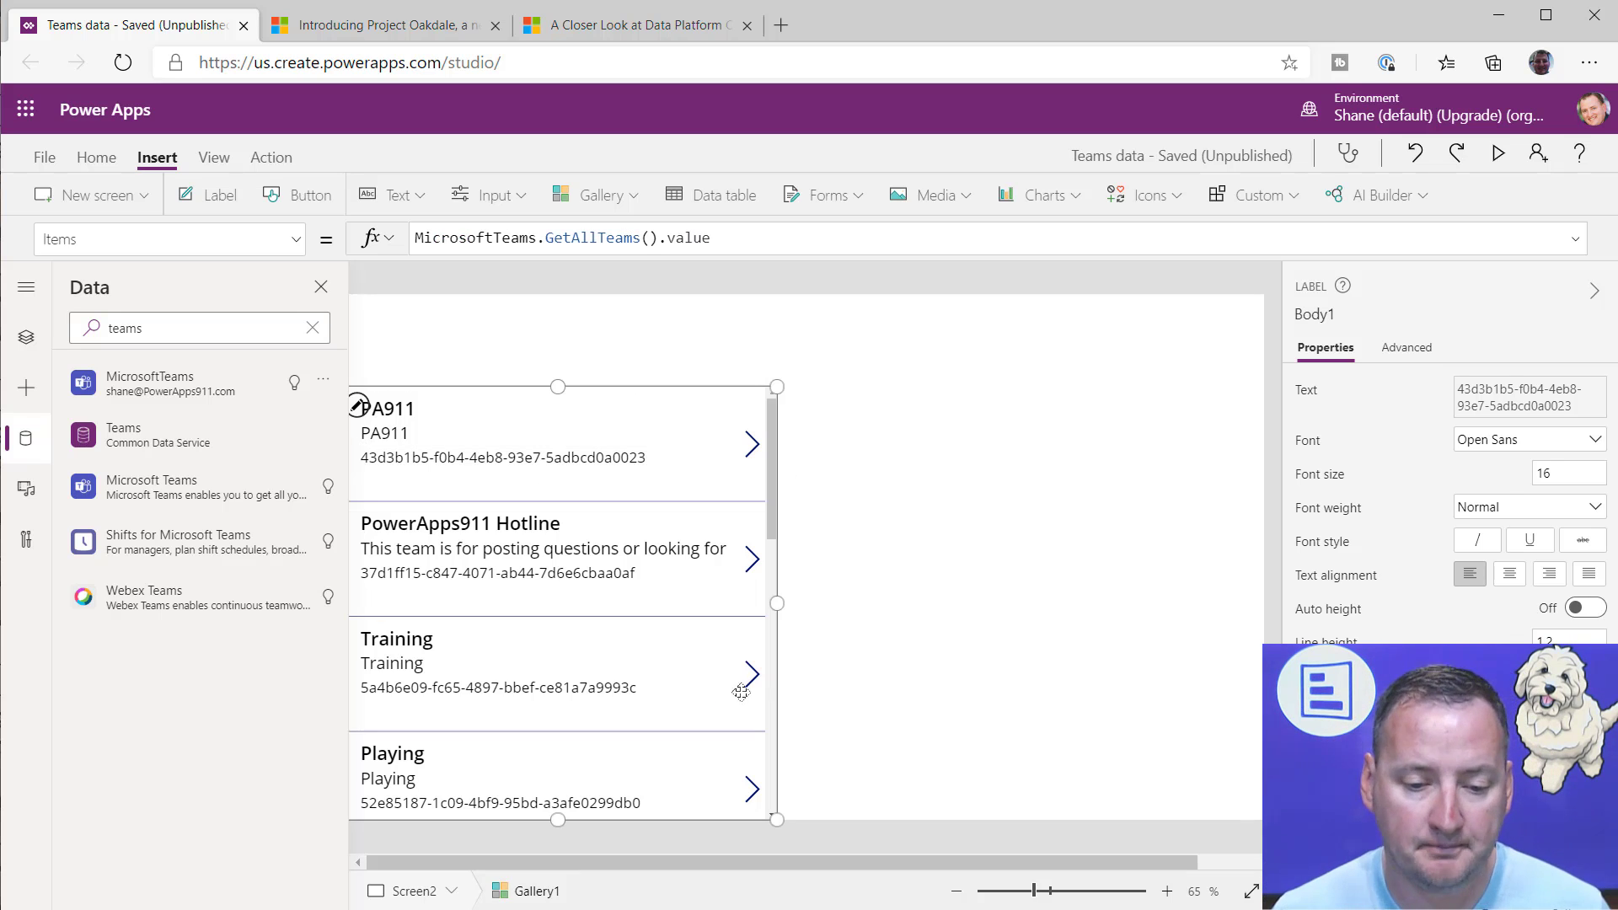
pyautogui.moveTo(777, 606); pyautogui.dragTo(705, 605)
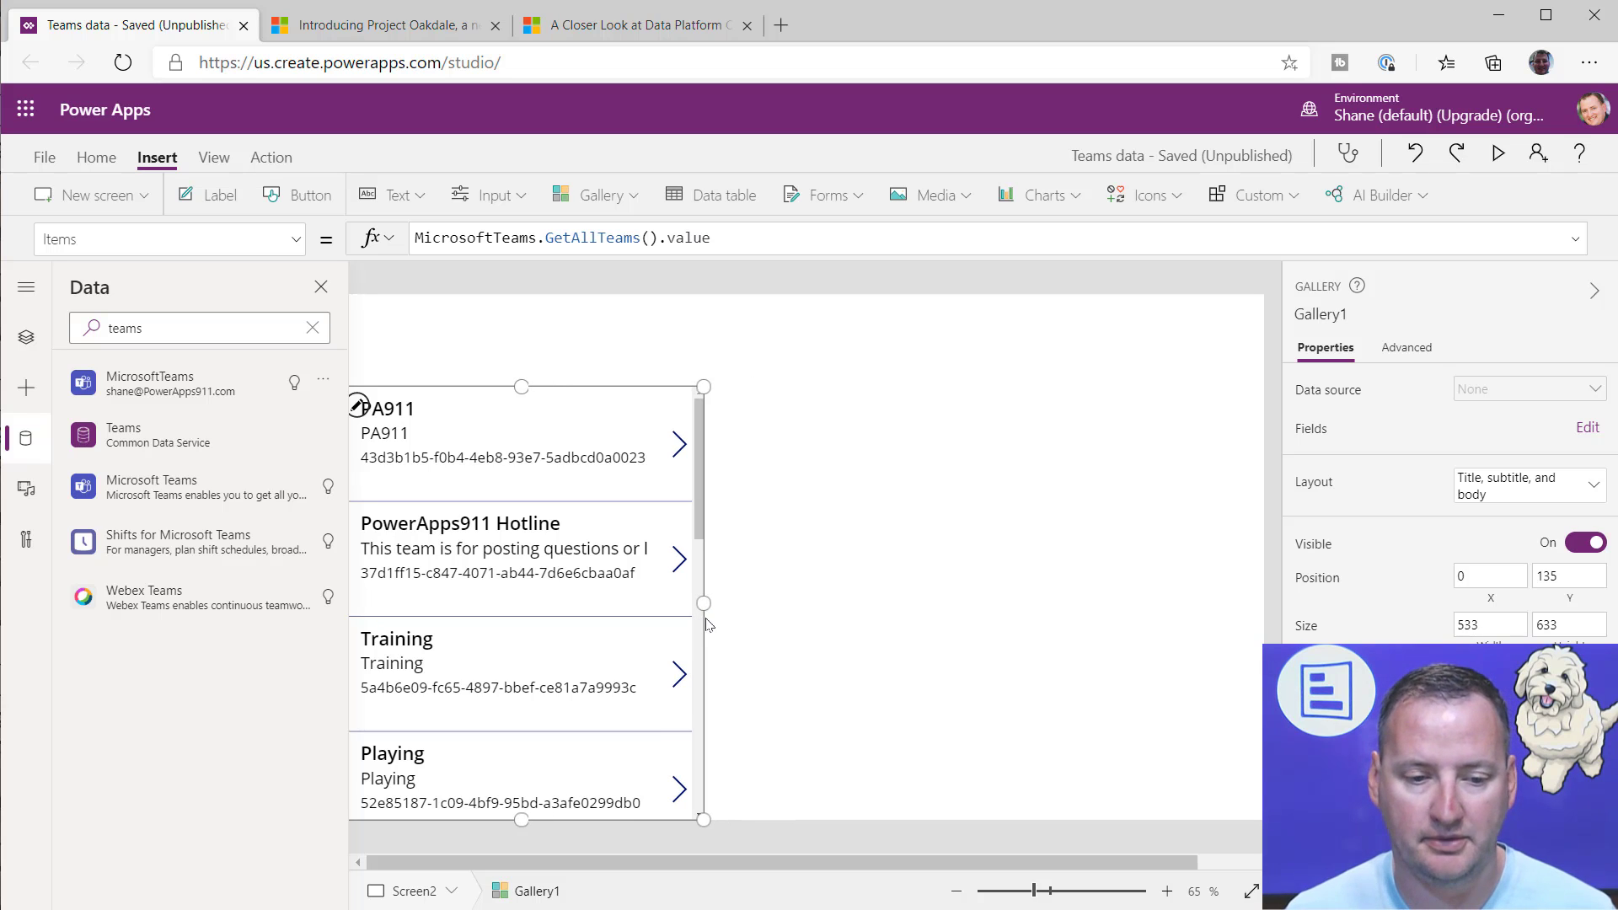
pyautogui.click(321, 287)
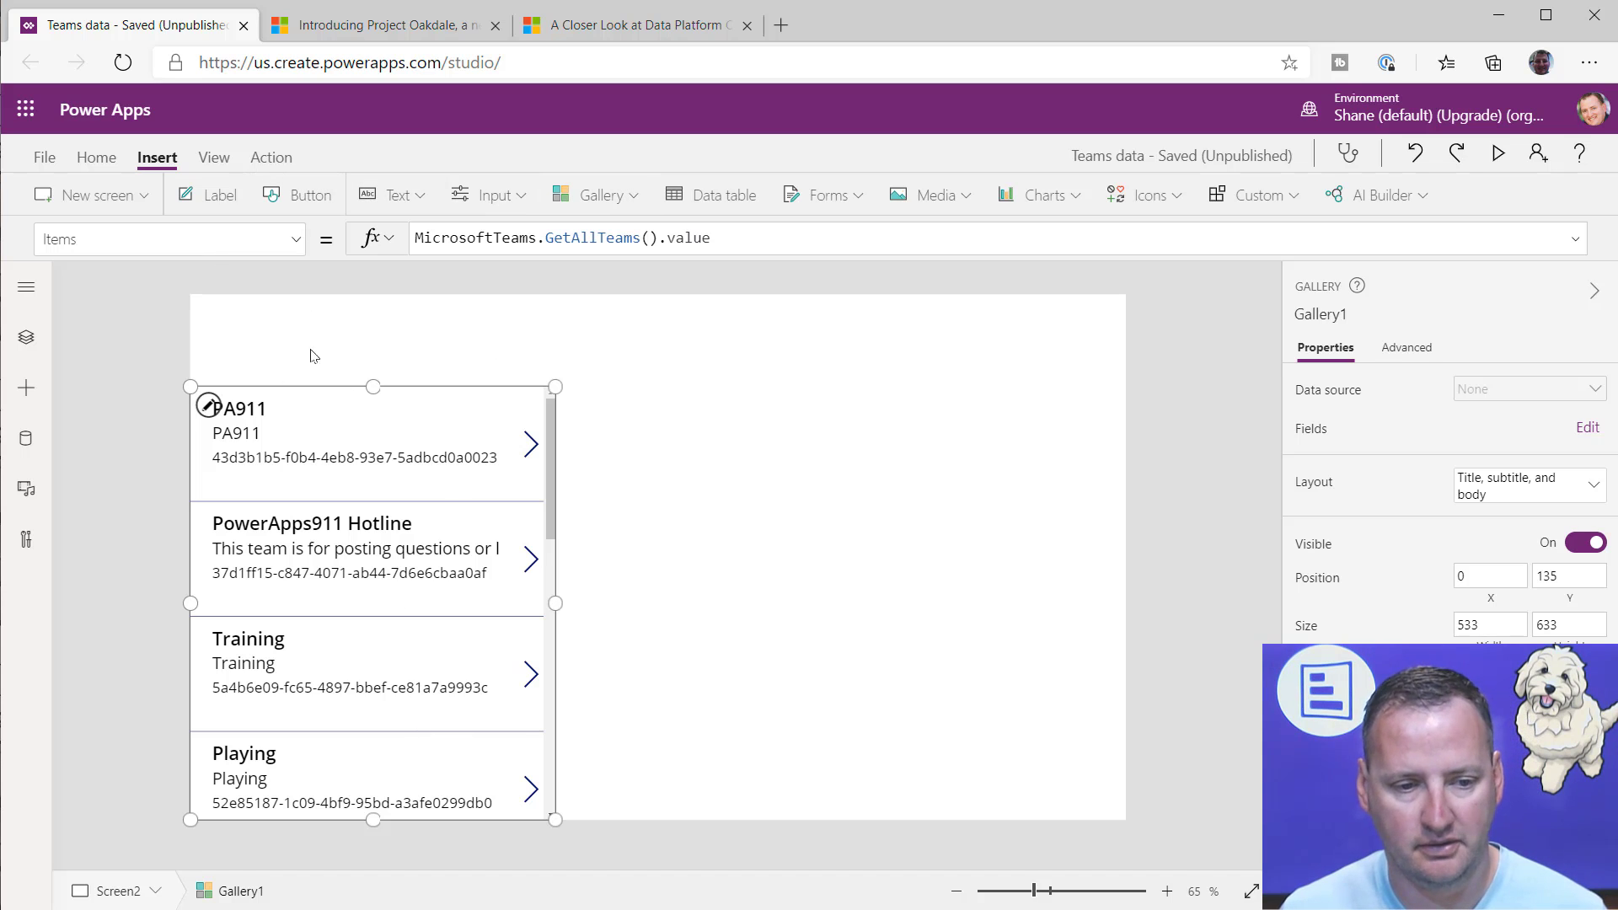
# Step: Duplicate the teams gallery and place the copy directly beside the original at X 533, Y 135
pyautogui.click(407, 464)
pyautogui.click(493, 591)
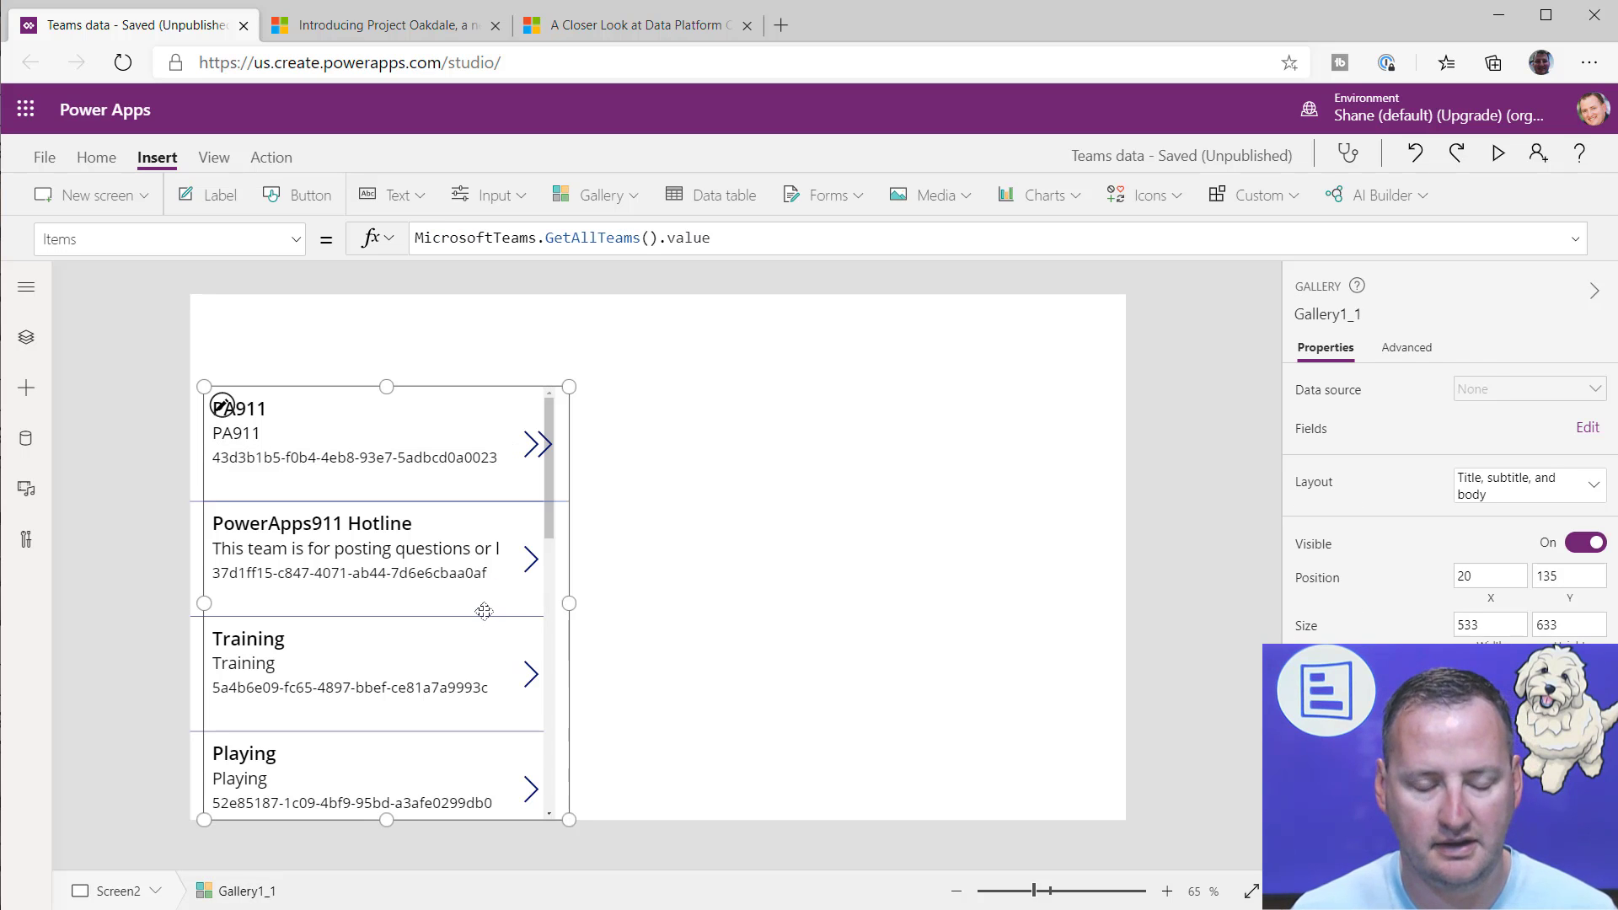
pyautogui.hotkey('ctrl', 'c')
pyautogui.hotkey('ctrl', 'v')
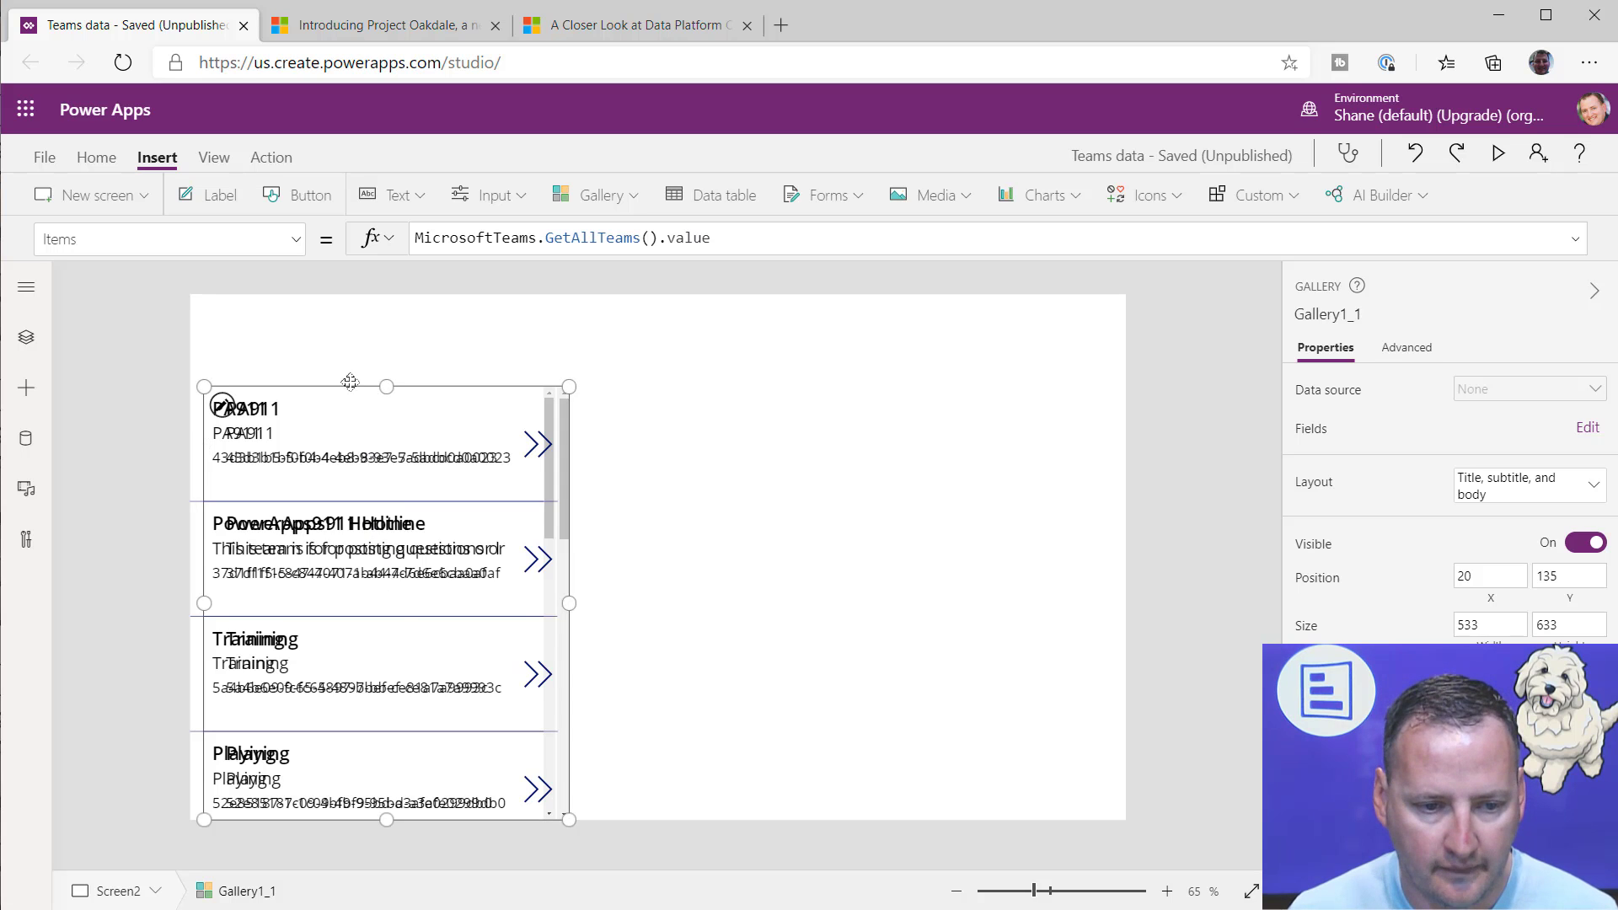
pyautogui.moveTo(350, 386); pyautogui.dragTo(696, 394)
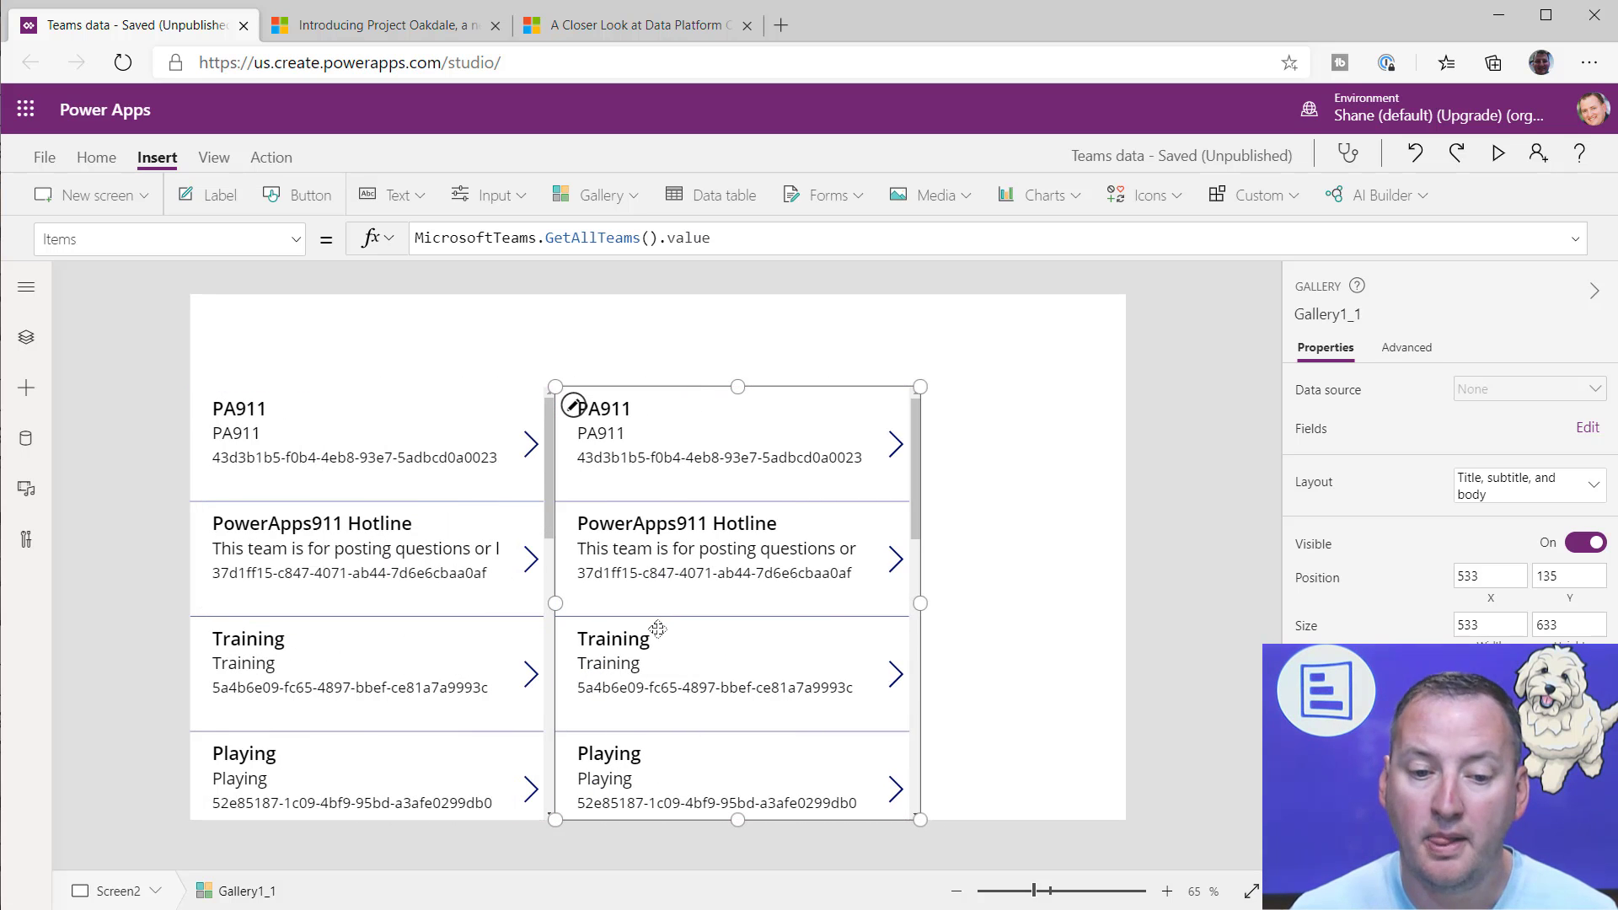
# Step: Trim the copied gallery's Items formula back to MicrosoftTeams.Get
pyautogui.click(583, 237)
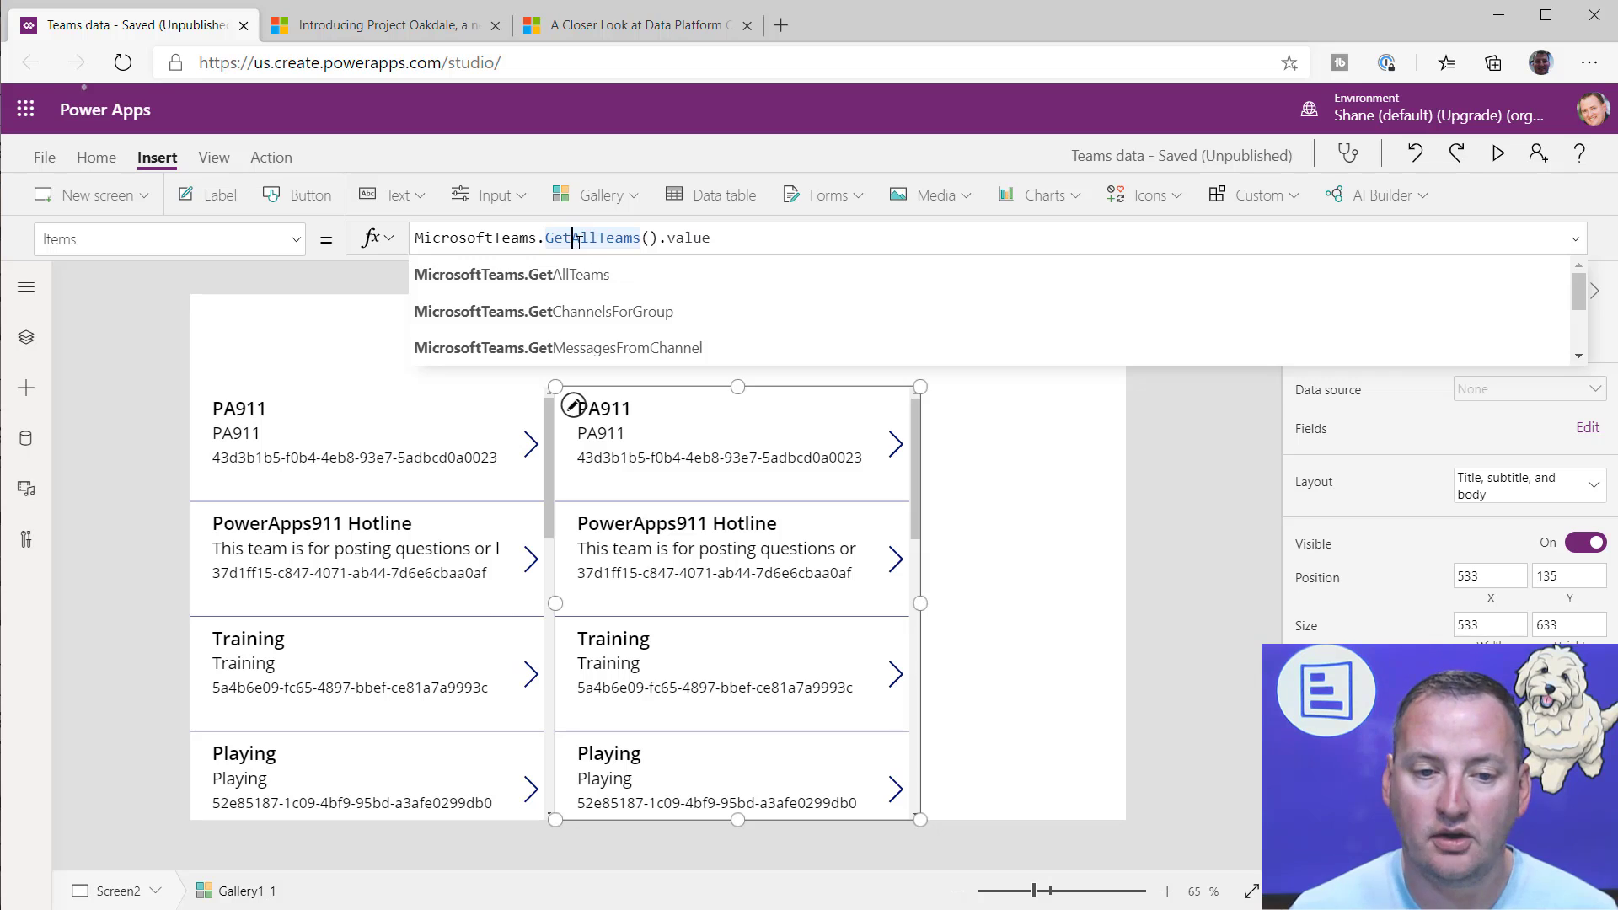
pyautogui.moveTo(601, 239); pyautogui.dragTo(843, 249)
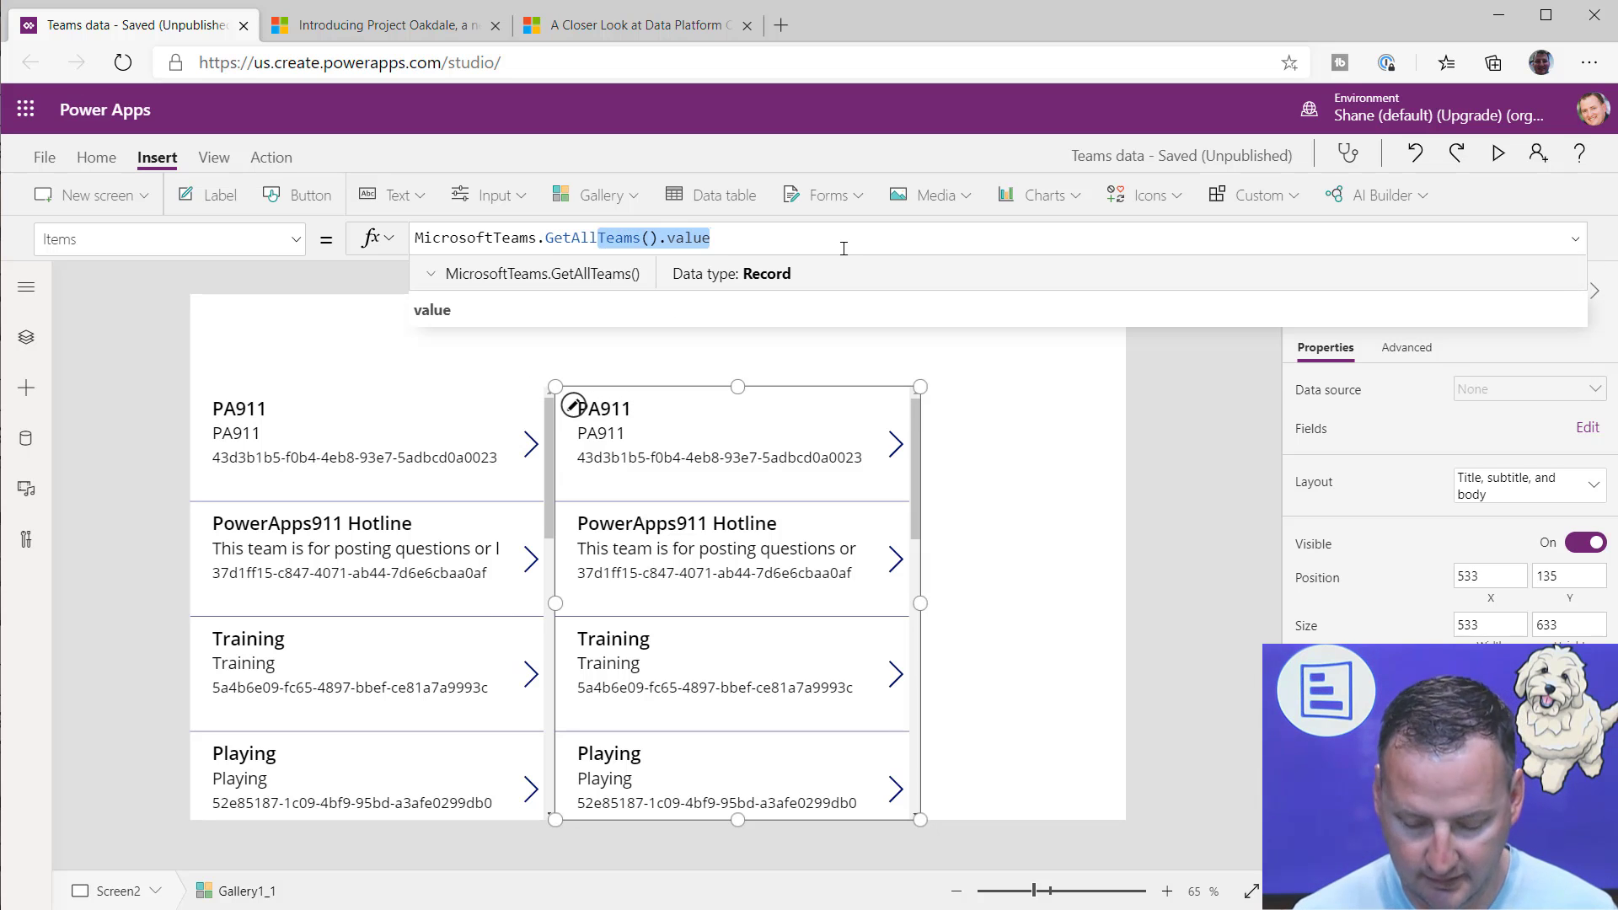
pyautogui.press('BackSpace')
pyautogui.press('BackSpace')
pyautogui.press('BackSpace')
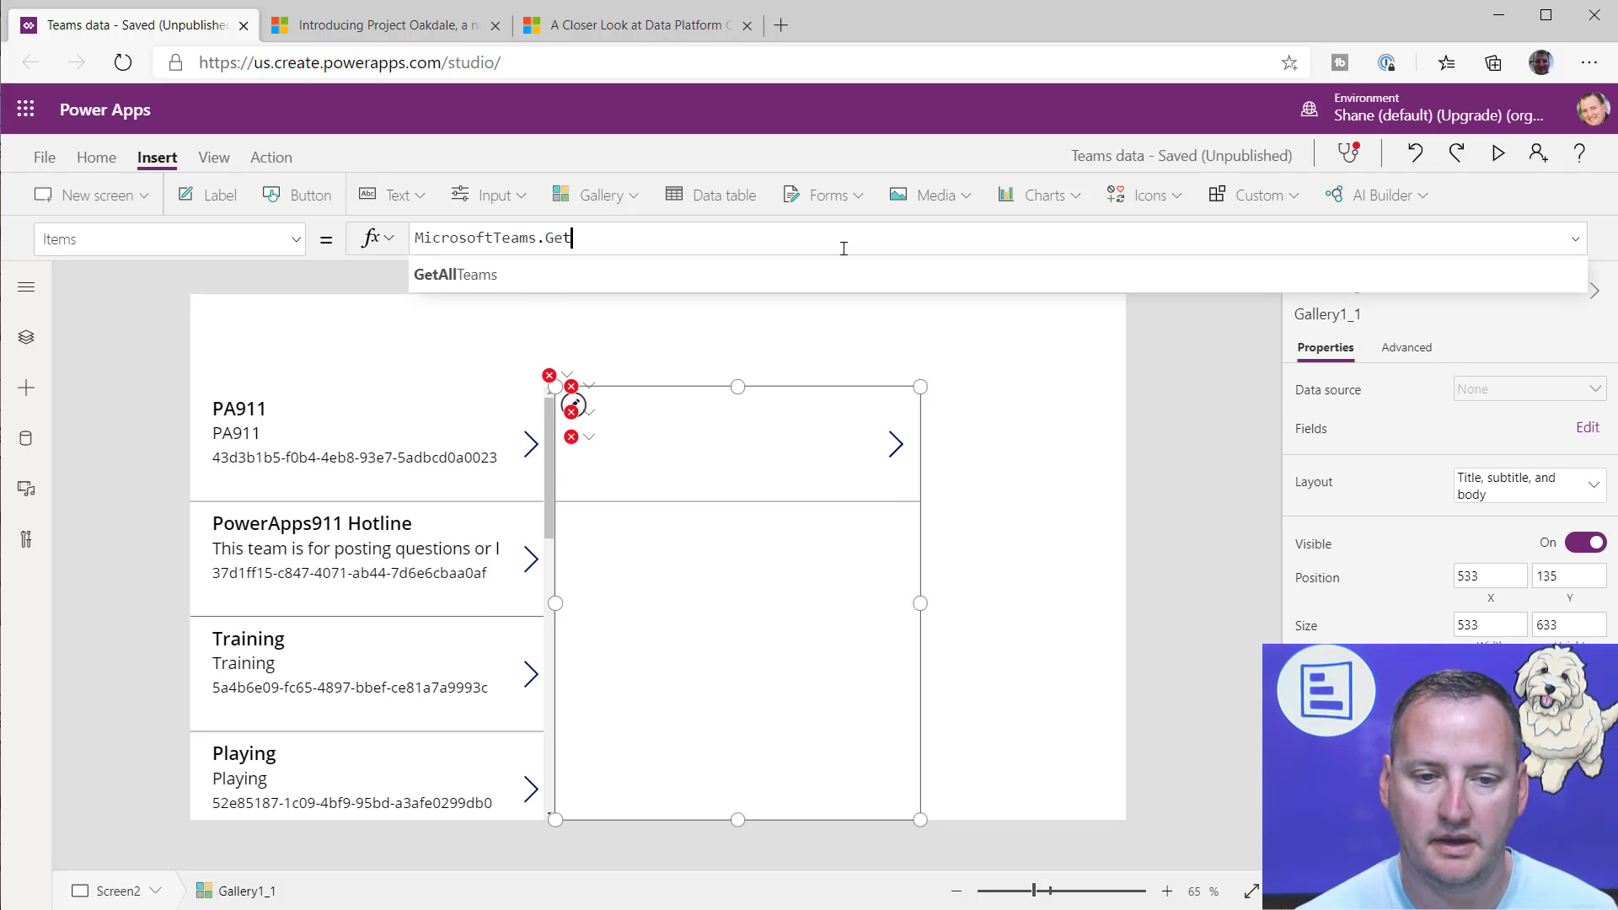
# Step: Look through the functions matching Get that the Microsoft Teams connector offers for the copied gallery's Items formula
pyautogui.press('Down')
pyautogui.press('Down')
pyautogui.press('Down')
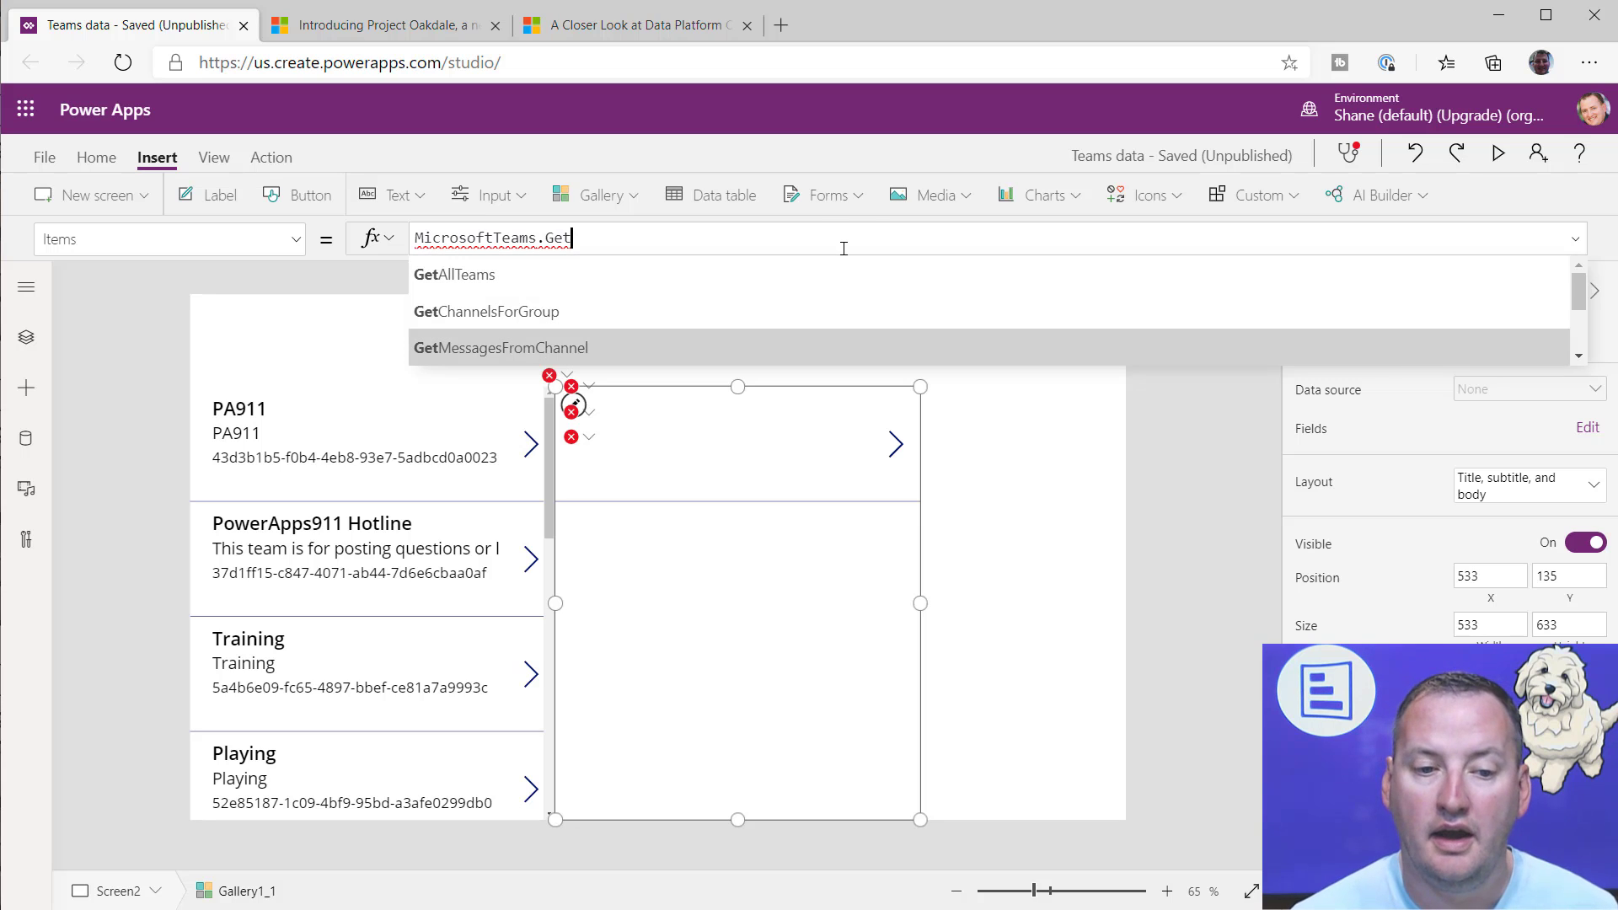
pyautogui.press('Up')
pyautogui.press('Up')
pyautogui.press('Up')
pyautogui.press('Down')
pyautogui.press('Down')
pyautogui.press('Down')
pyautogui.press('Down')
pyautogui.press('Down')
pyautogui.press('Down')
pyautogui.press('Down')
pyautogui.press('Down')
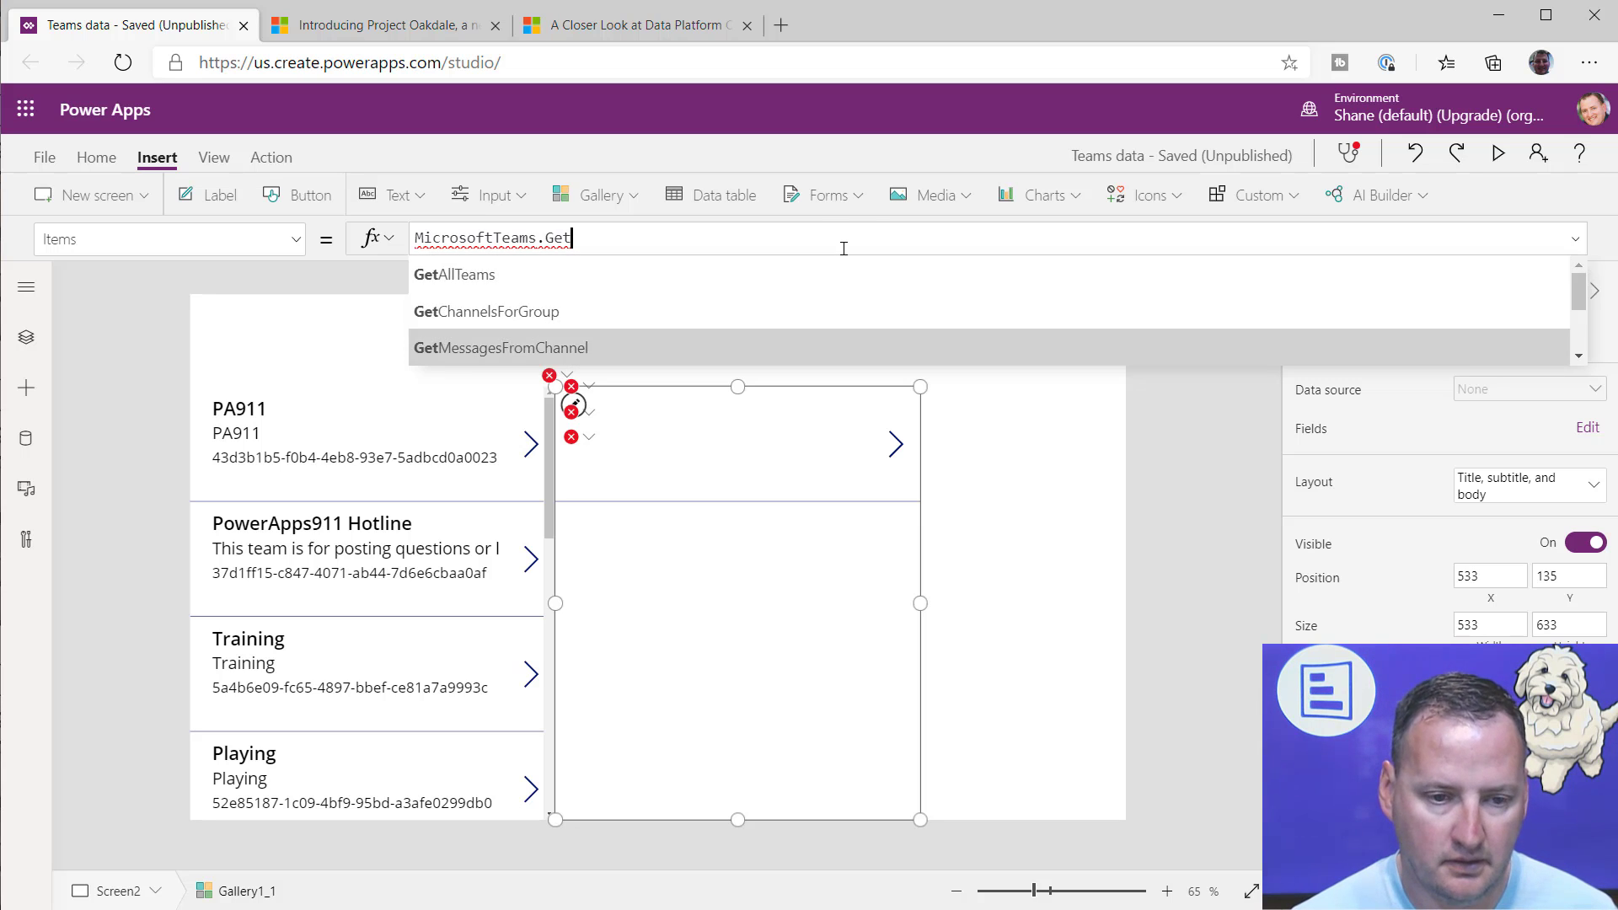
pyautogui.press('Down')
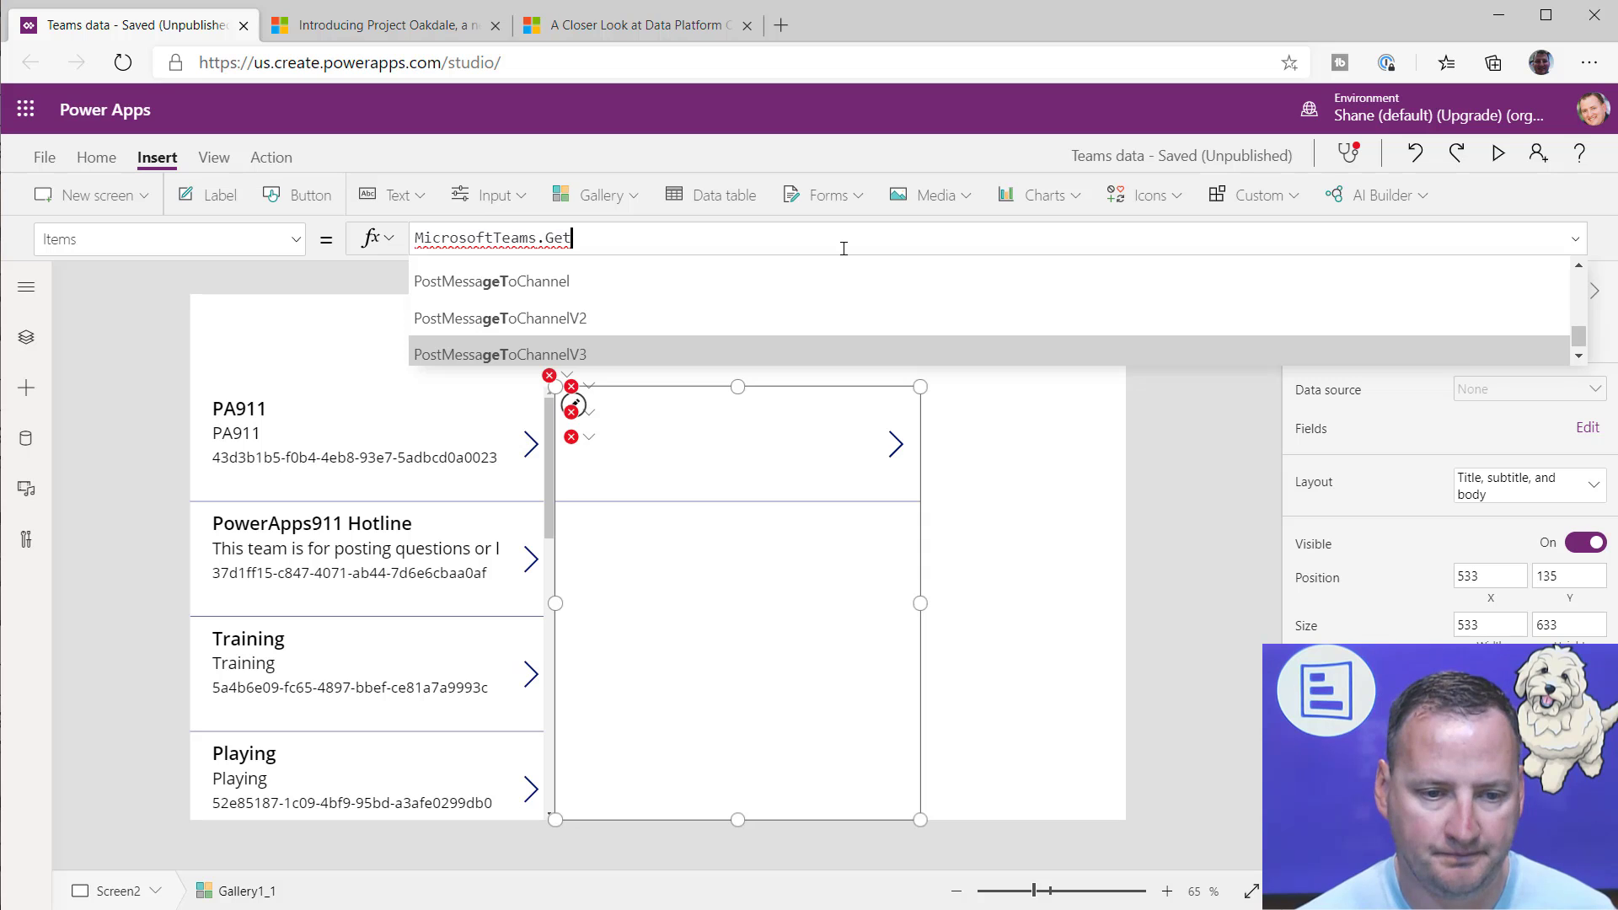
pyautogui.press('Up')
pyautogui.press('Up')
pyautogui.press('Up')
pyautogui.press('Up')
pyautogui.press('Up')
pyautogui.press('Up')
pyautogui.press('Up')
pyautogui.press('Up')
pyautogui.press('Up')
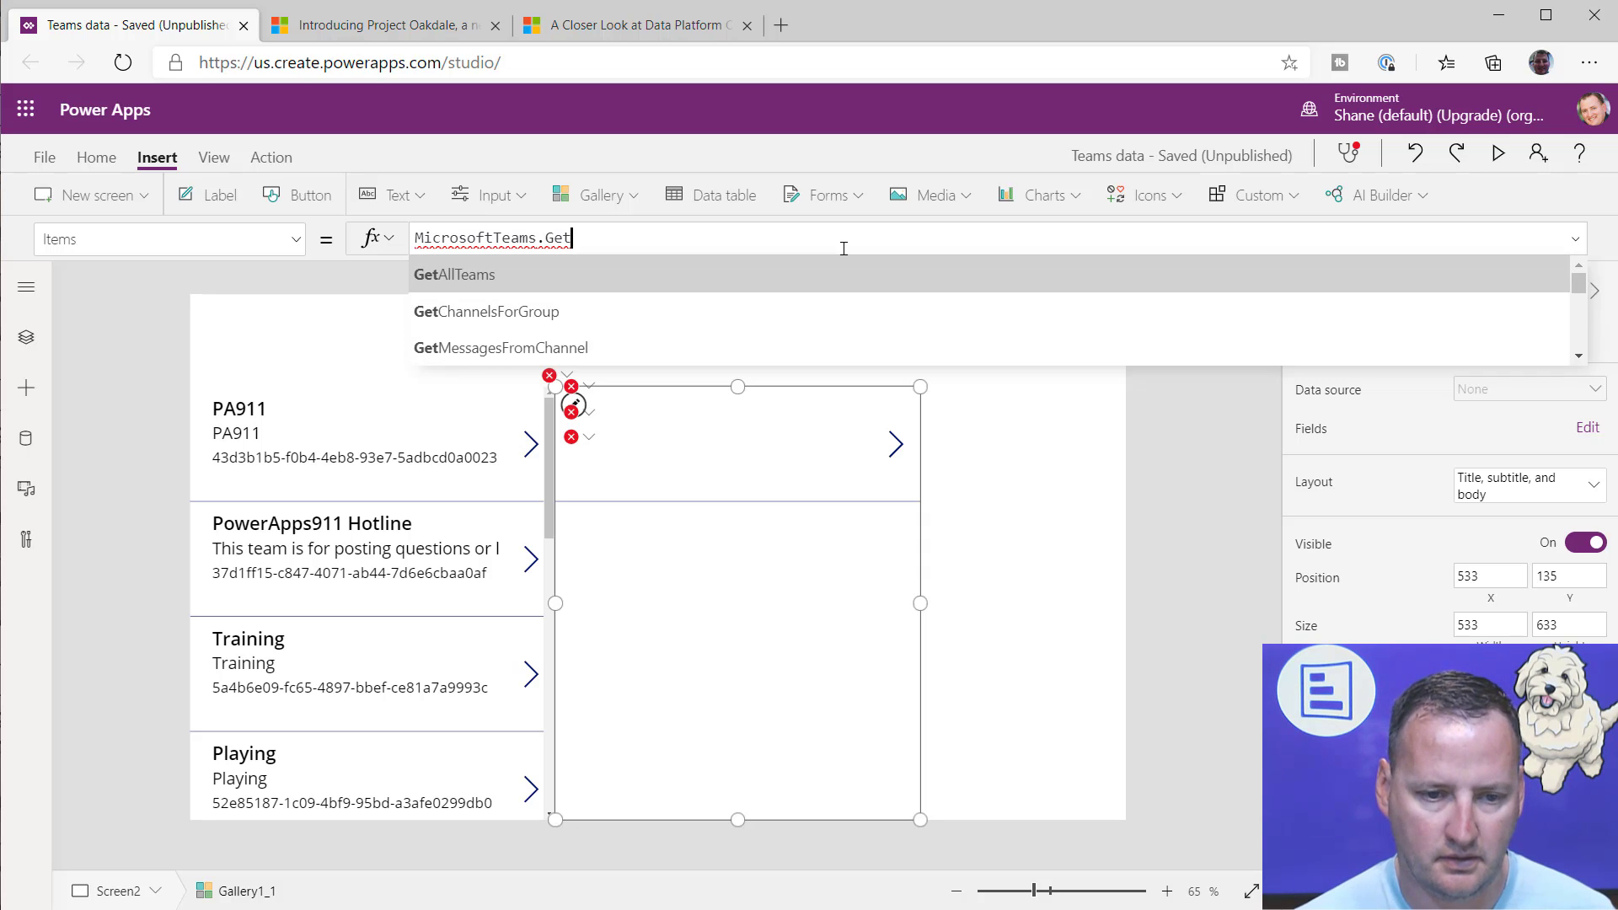
# Step: Replace Get in the copied gallery's Items formula with the connector's GetChannelsForGroup function
pyautogui.press('BackSpace')
pyautogui.press('BackSpace')
pyautogui.press('BackSpace')
pyautogui.write('c')
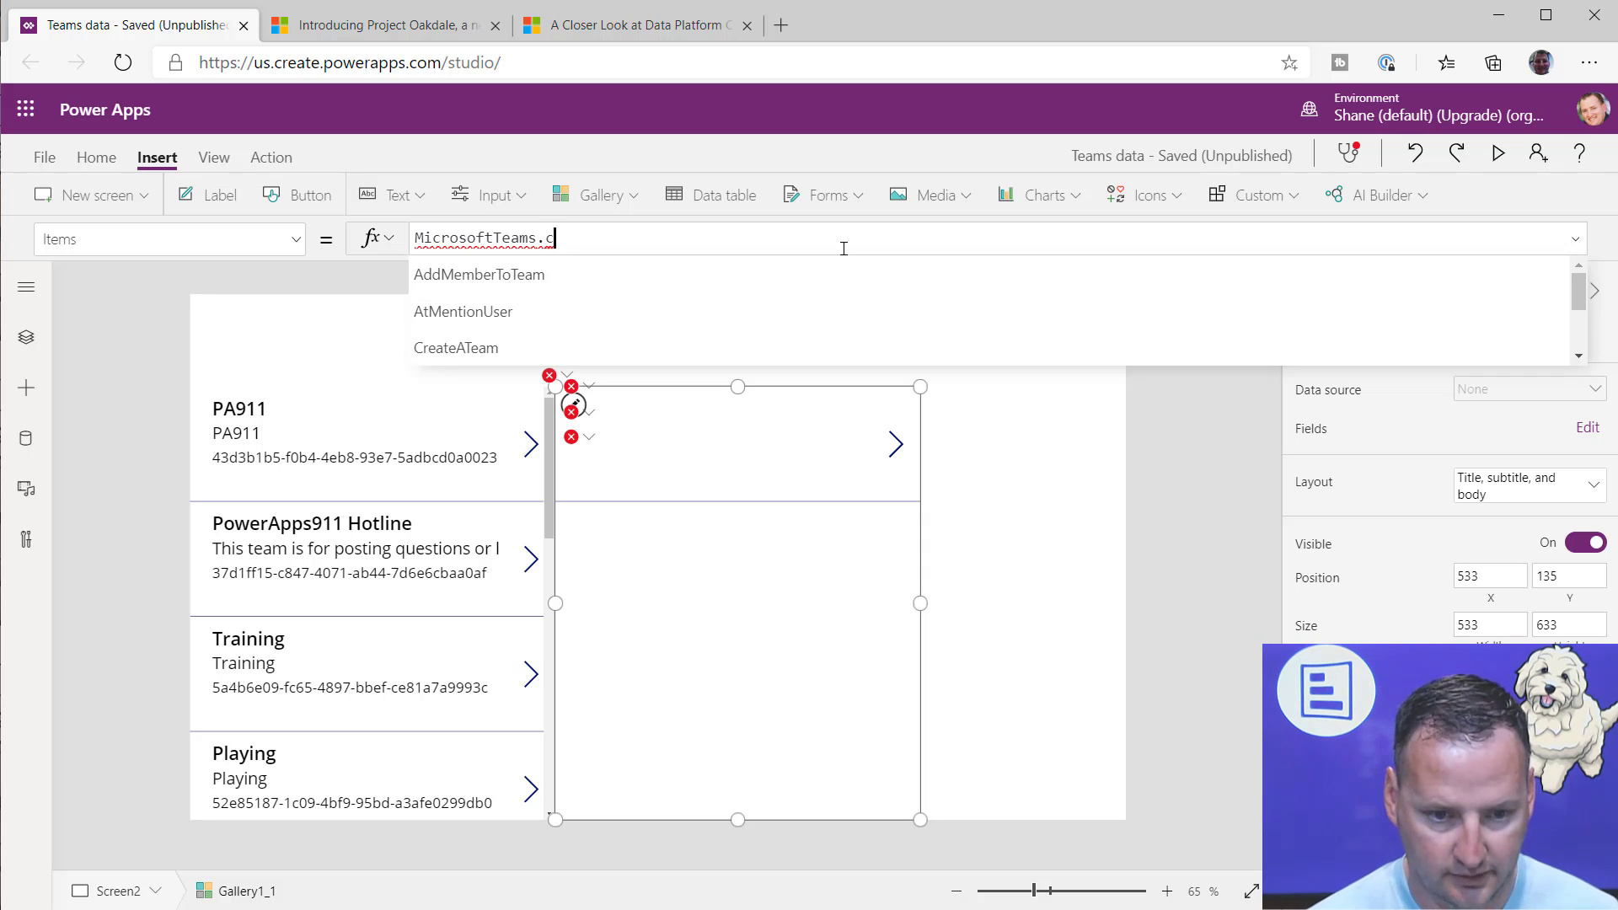
pyautogui.write('han')
pyautogui.press('Down')
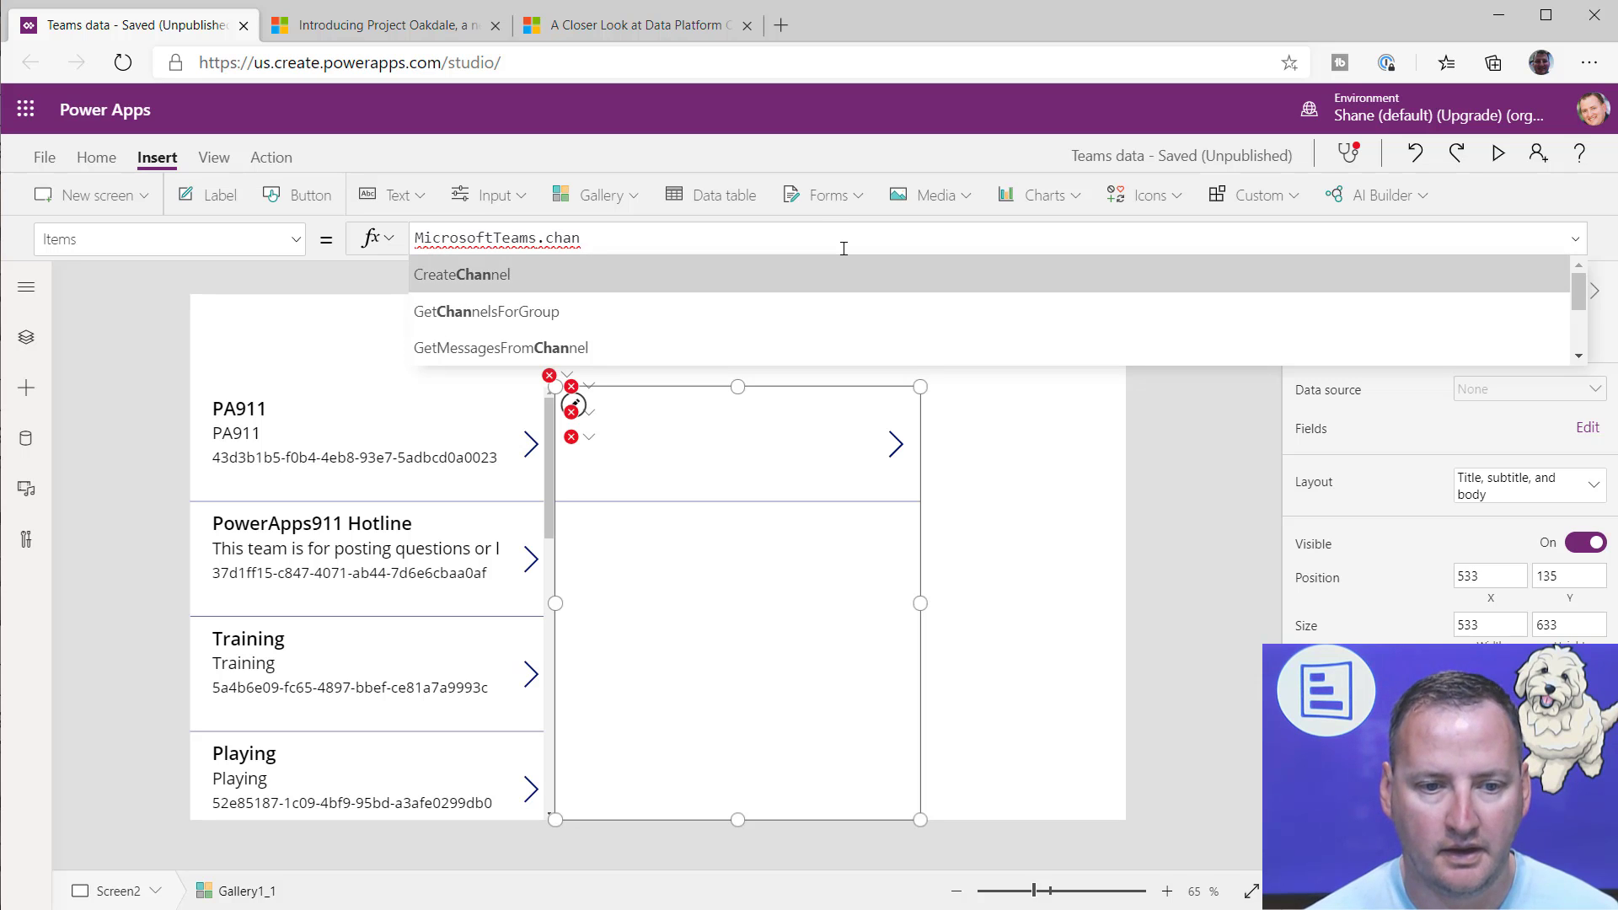
pyautogui.press('Down')
pyautogui.press('Down')
pyautogui.press('Up')
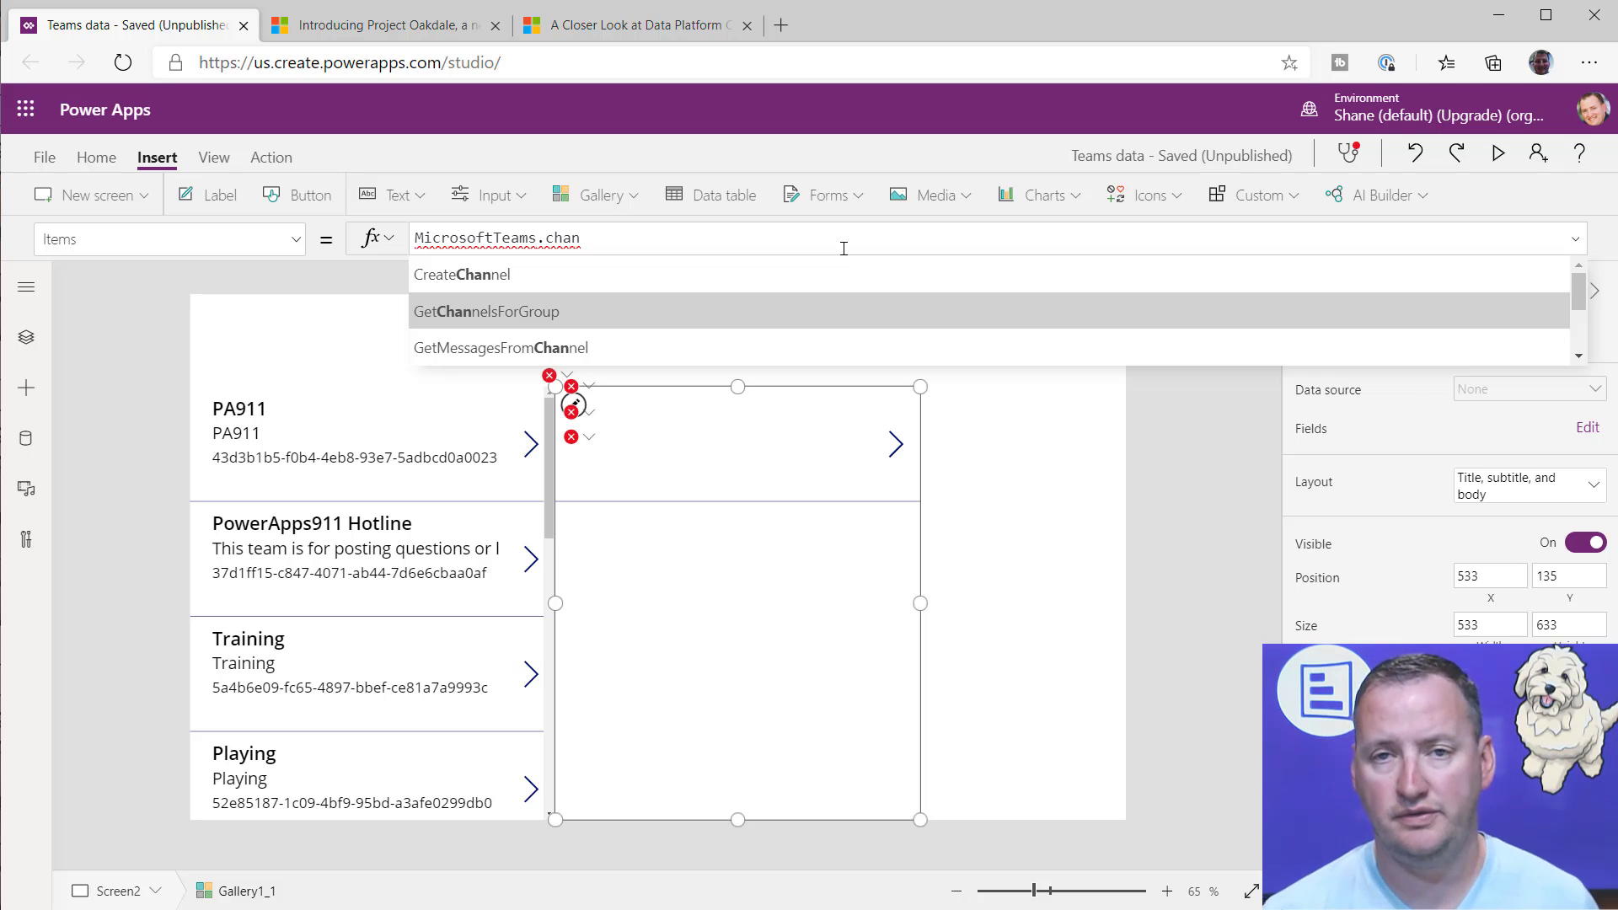
pyautogui.press('Tab')
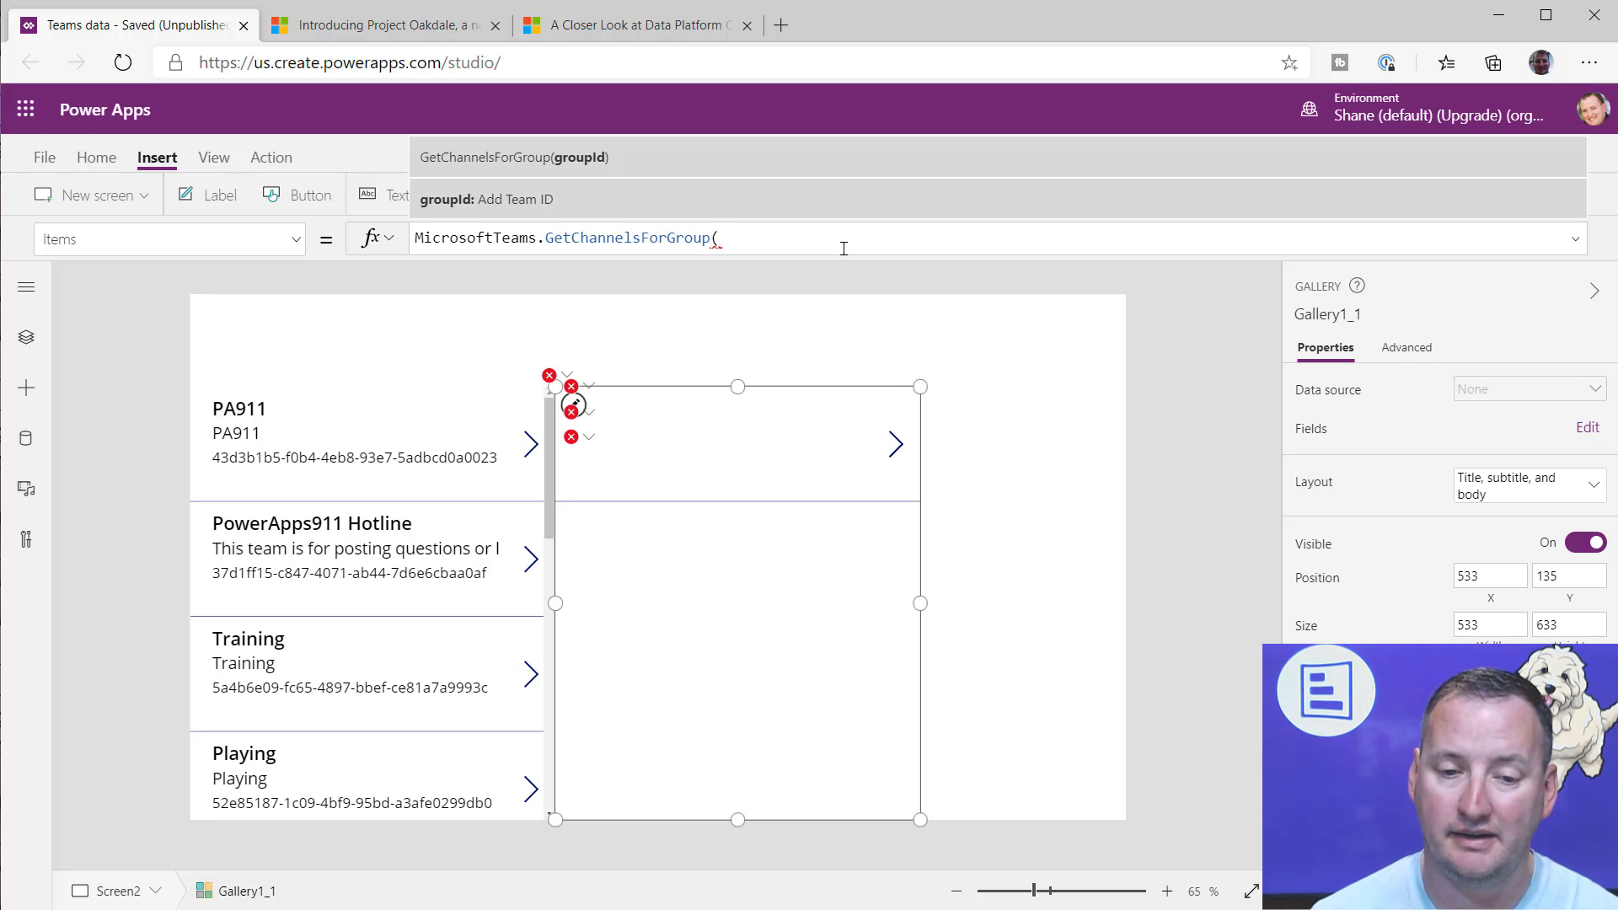
# Step: Complete the Items formula as MicrosoftTeams.GetChannelsForGroup(Gallery1.Selected.id).value
pyautogui.write('galler')
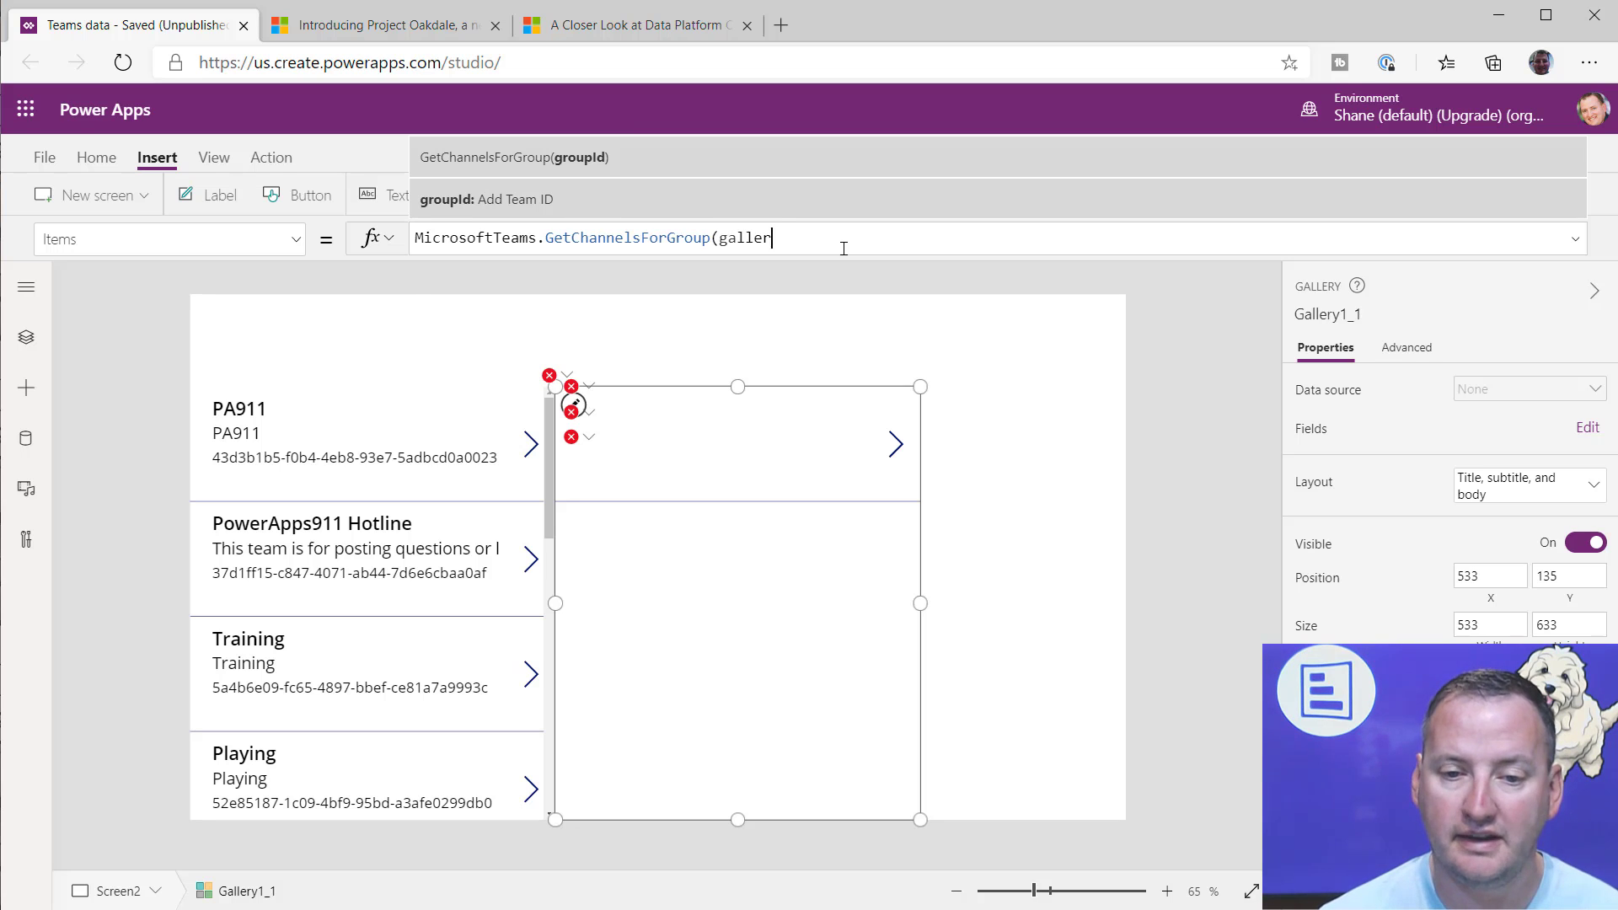
pyautogui.write('y1')
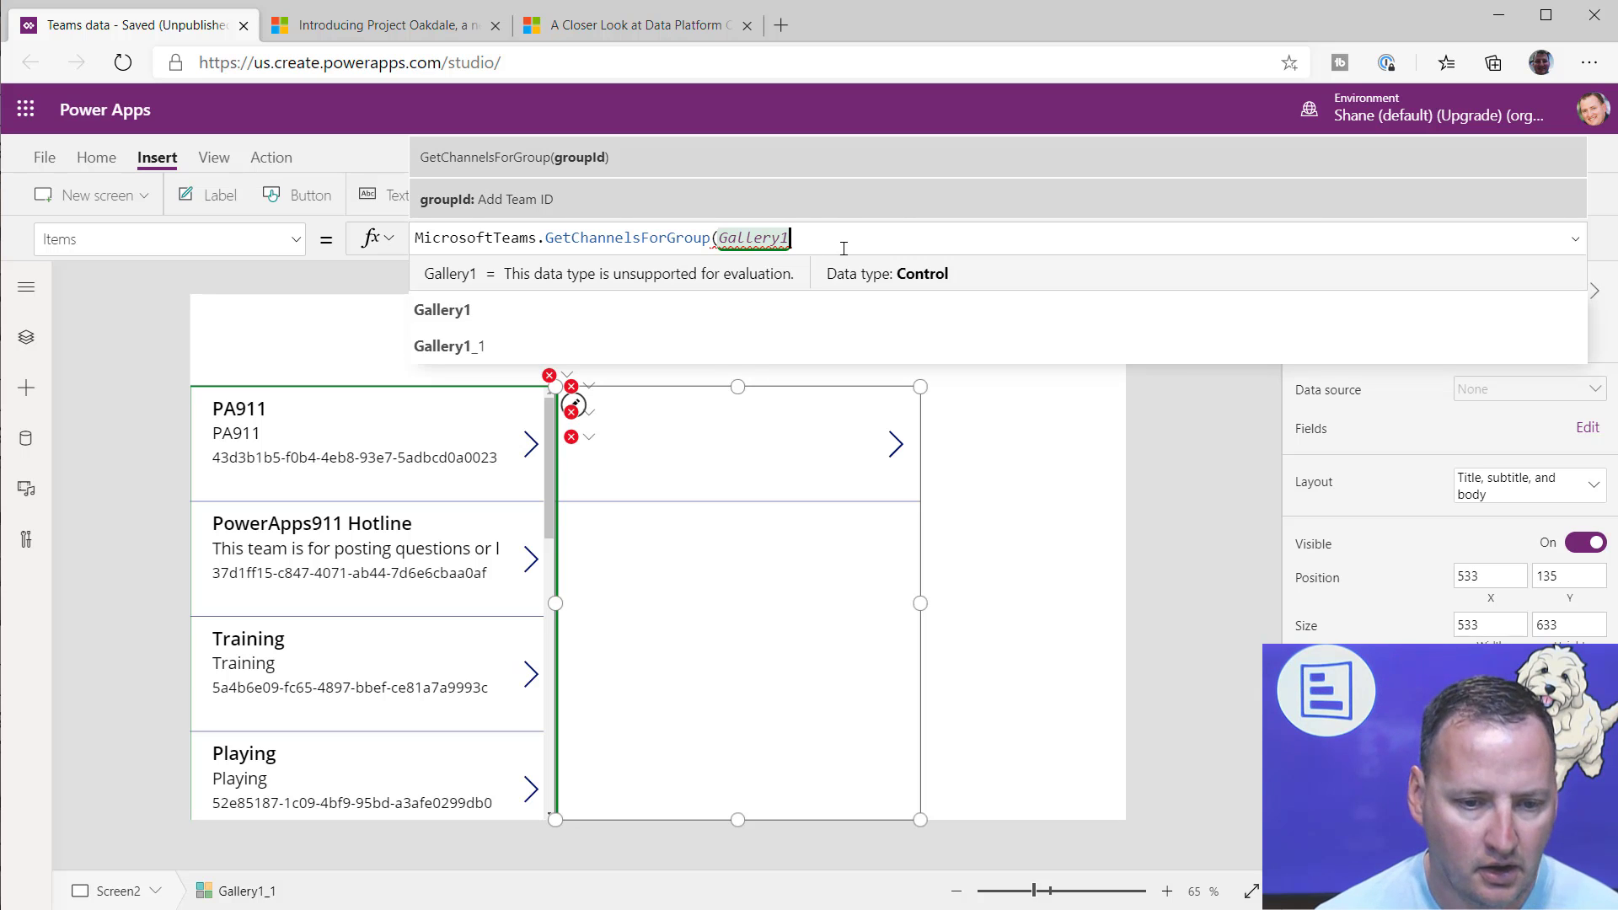
pyautogui.write('..Selected')
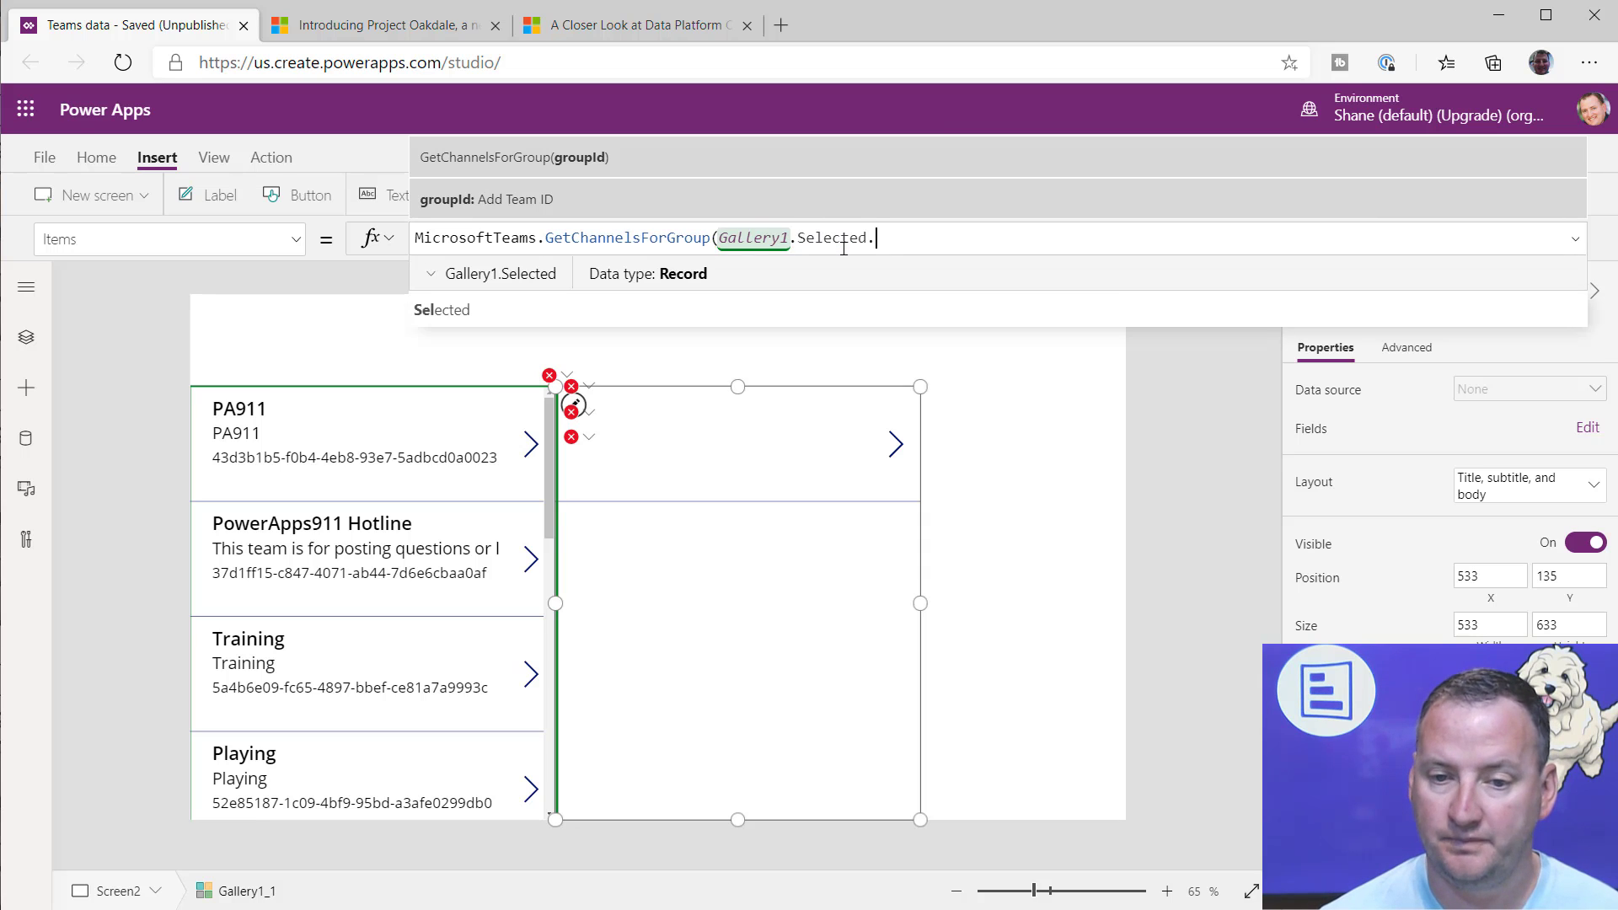
pyautogui.write('.id)')
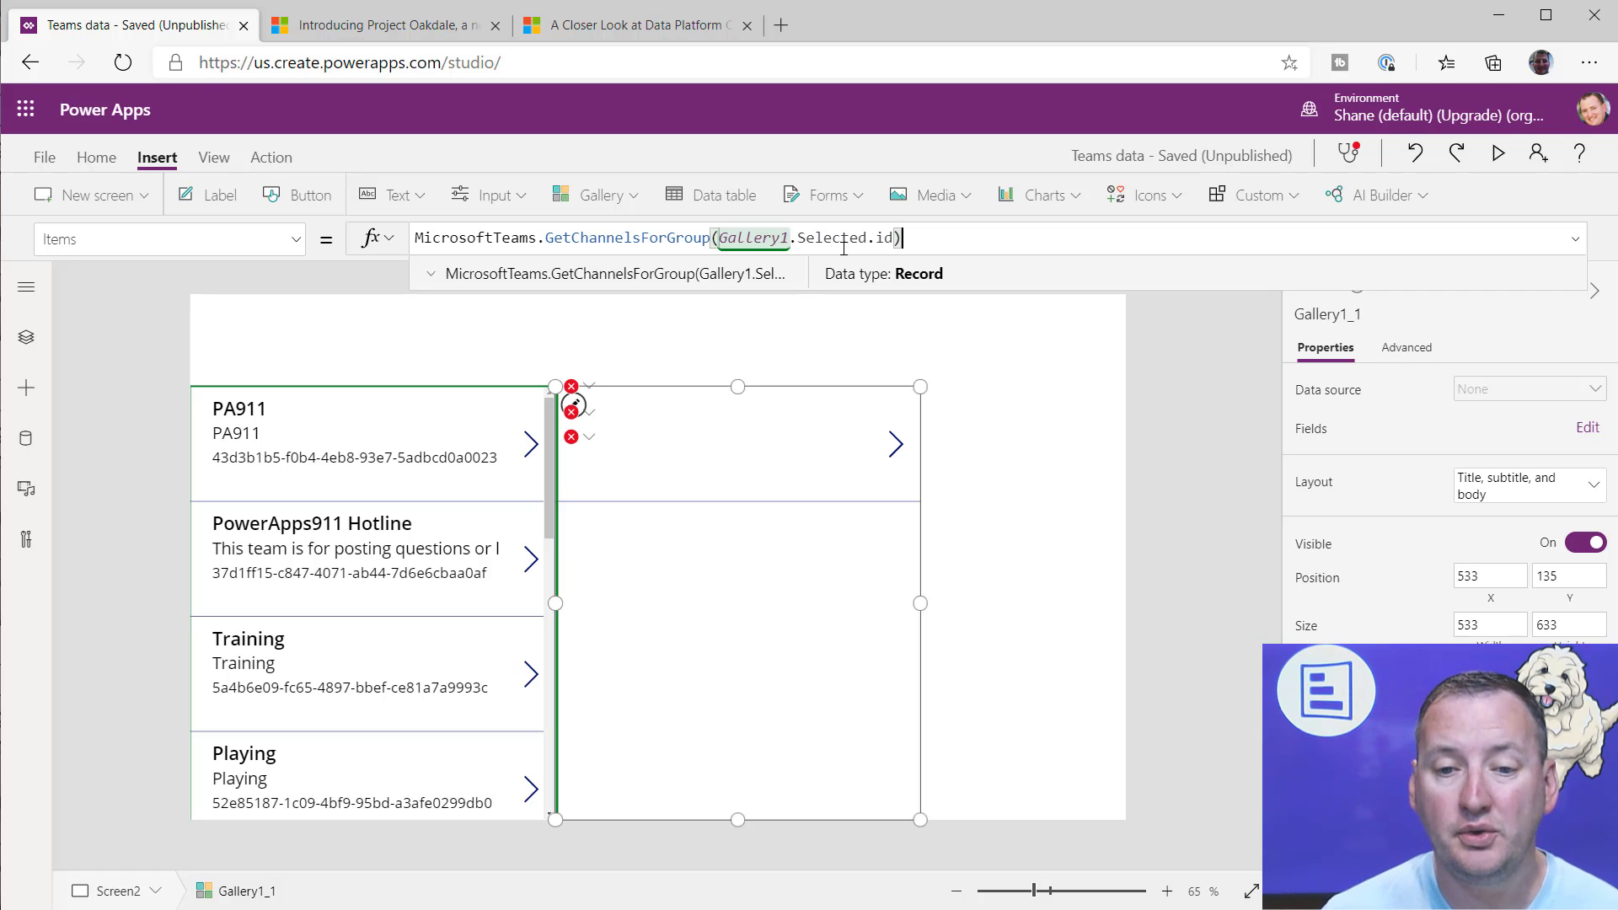
pyautogui.write('.')
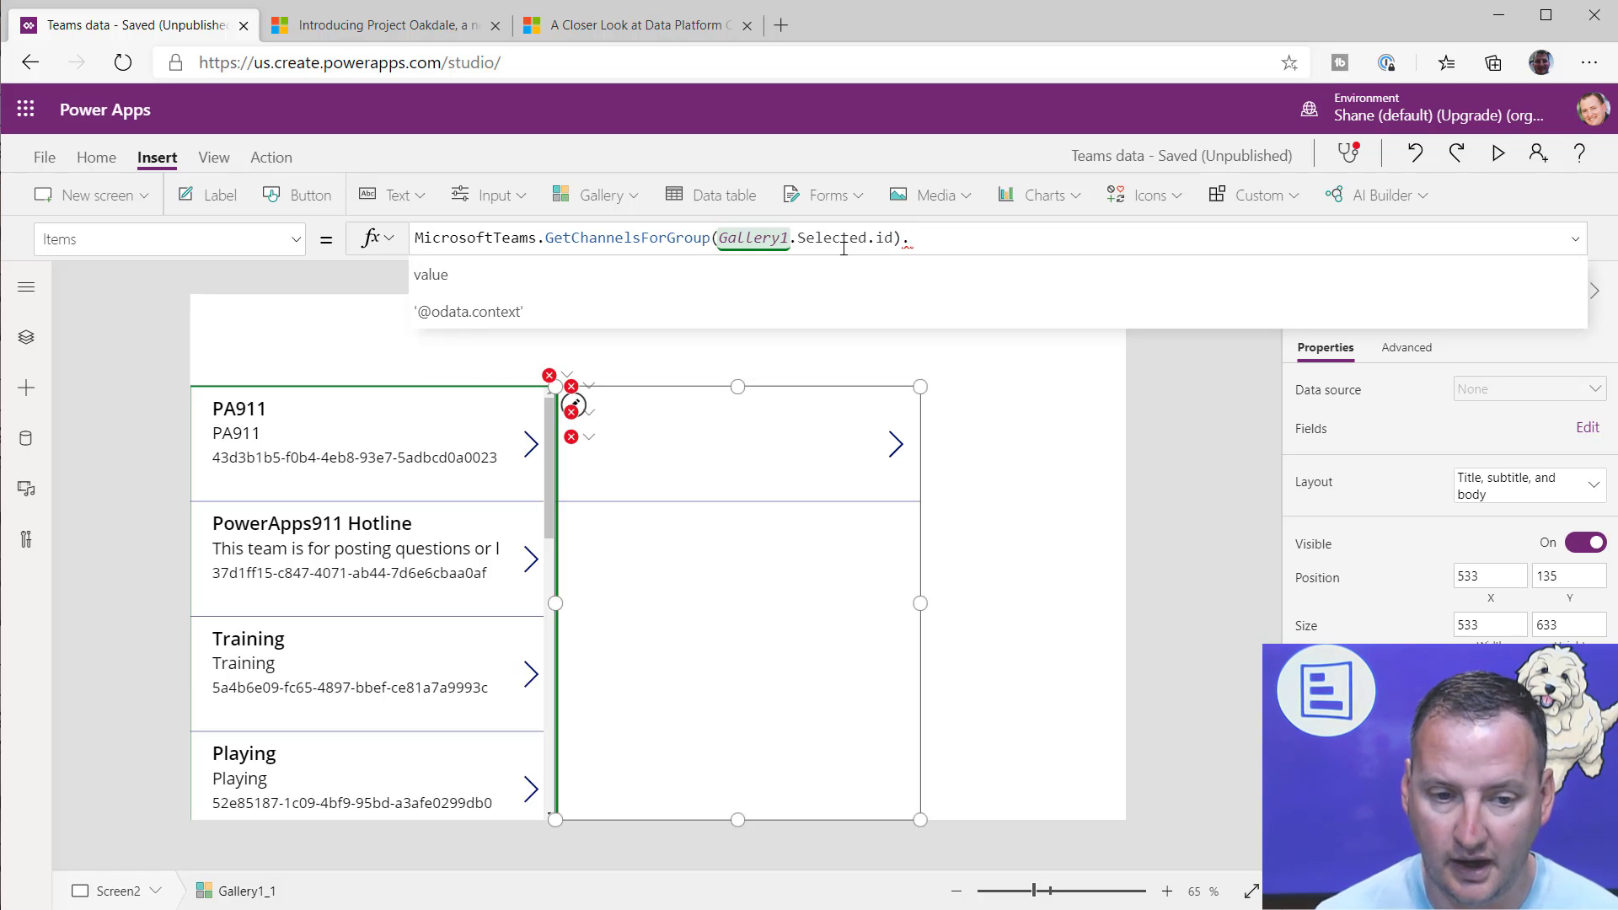
pyautogui.press('Tab')
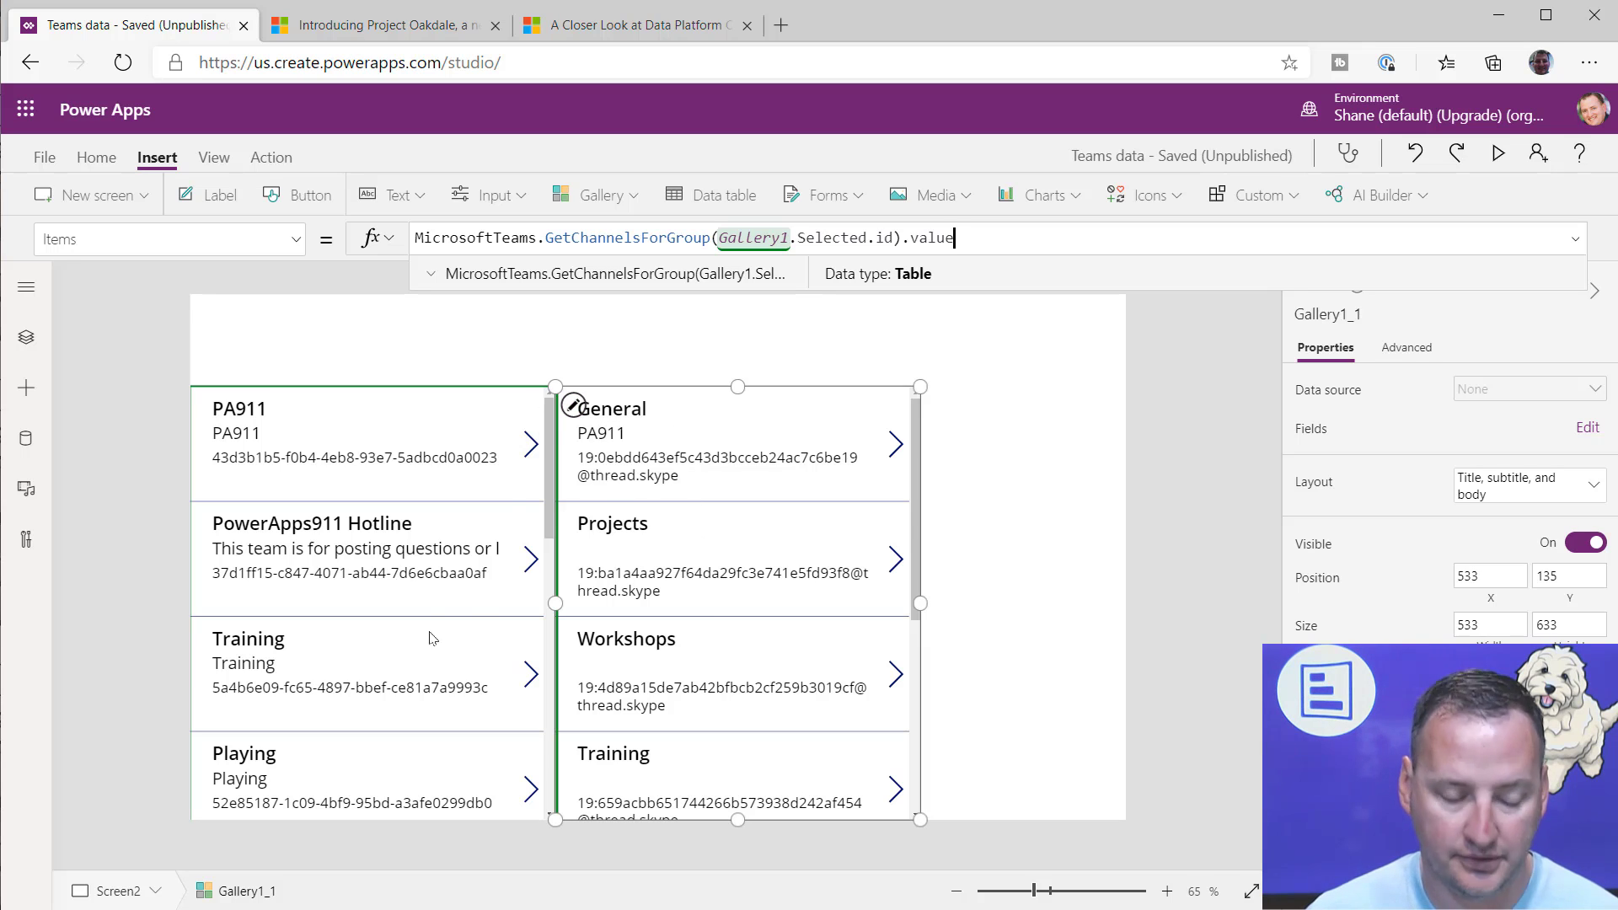
# Step: Select the Playing team in the teams gallery and examine its channels and their body label's formula
pyautogui.scroll(-1, 346, 594)
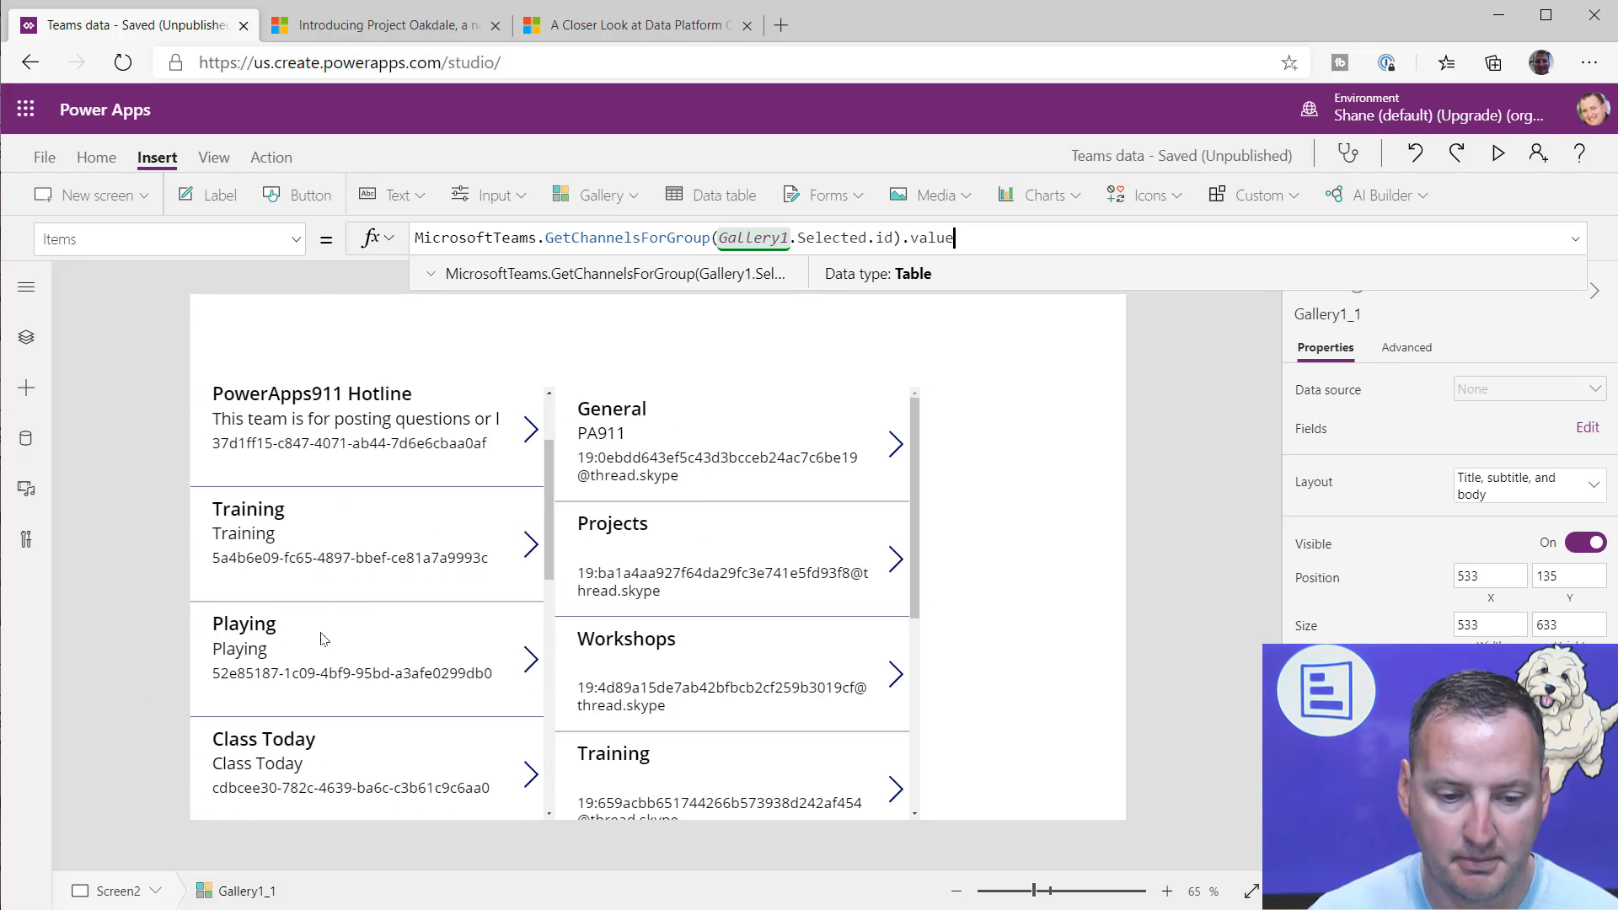
pyautogui.click(527, 660)
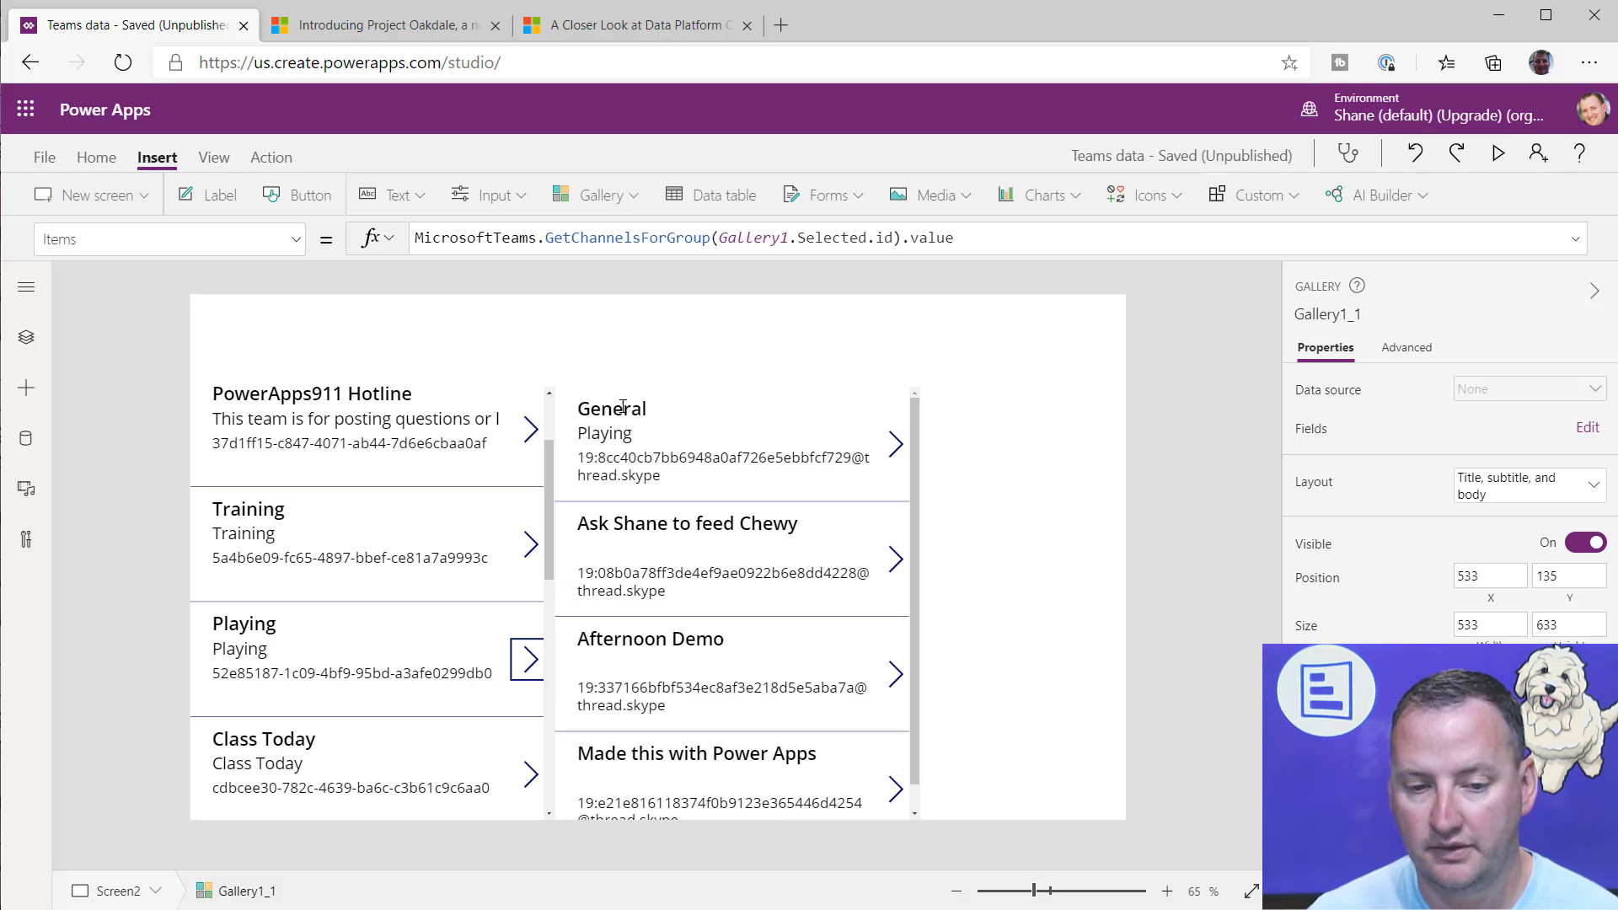
pyautogui.scroll(-1, 725, 529)
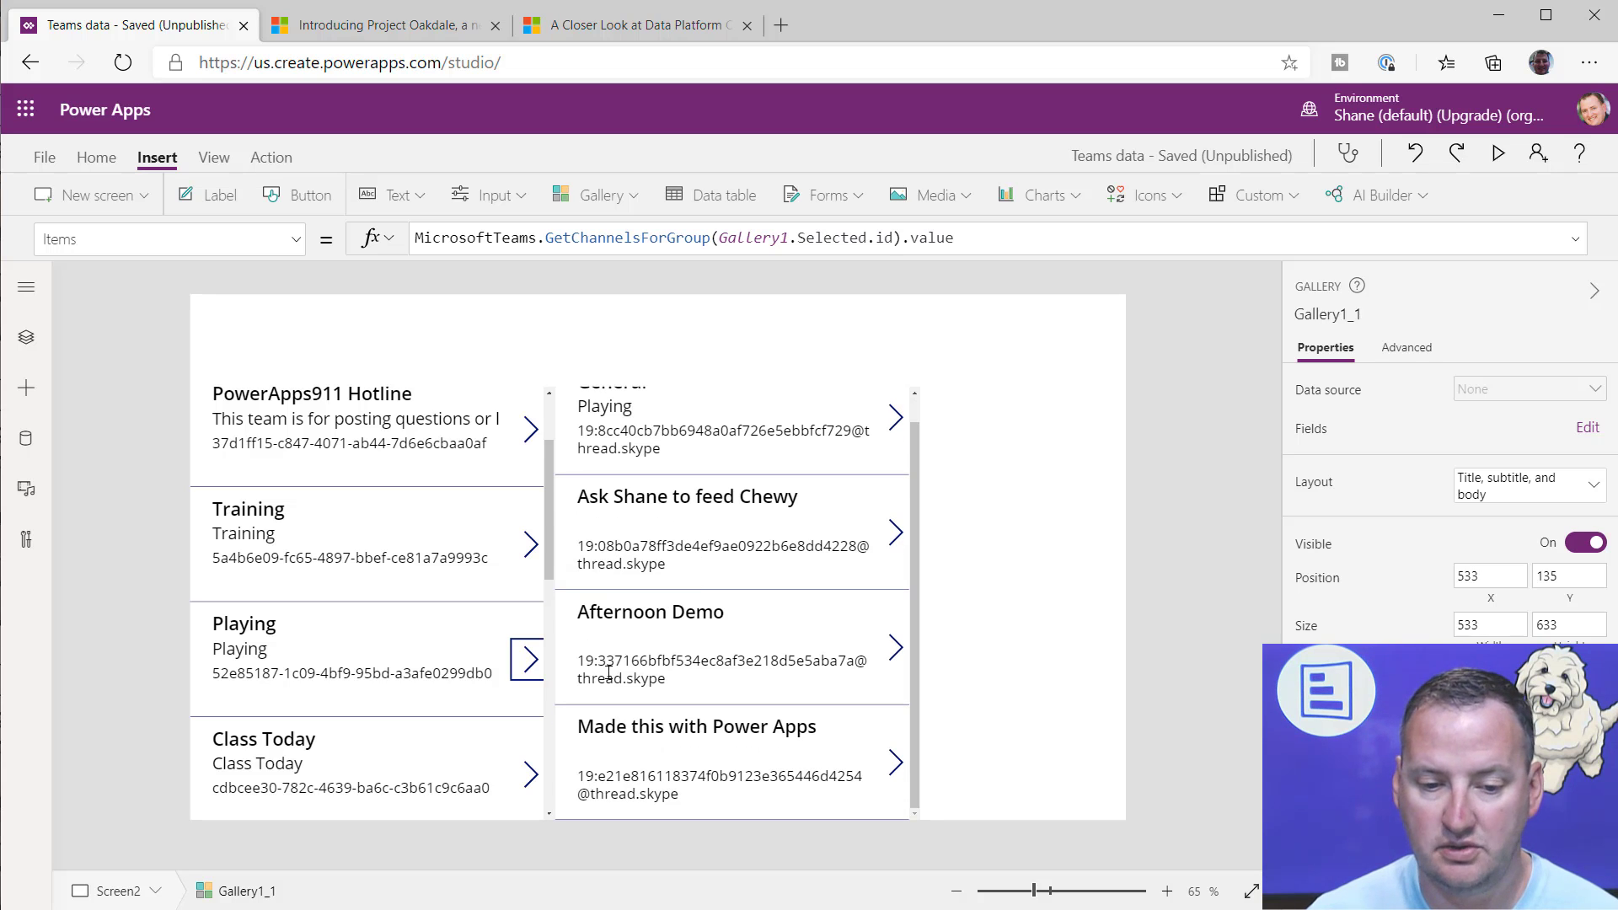
pyautogui.scroll(1, 733, 717)
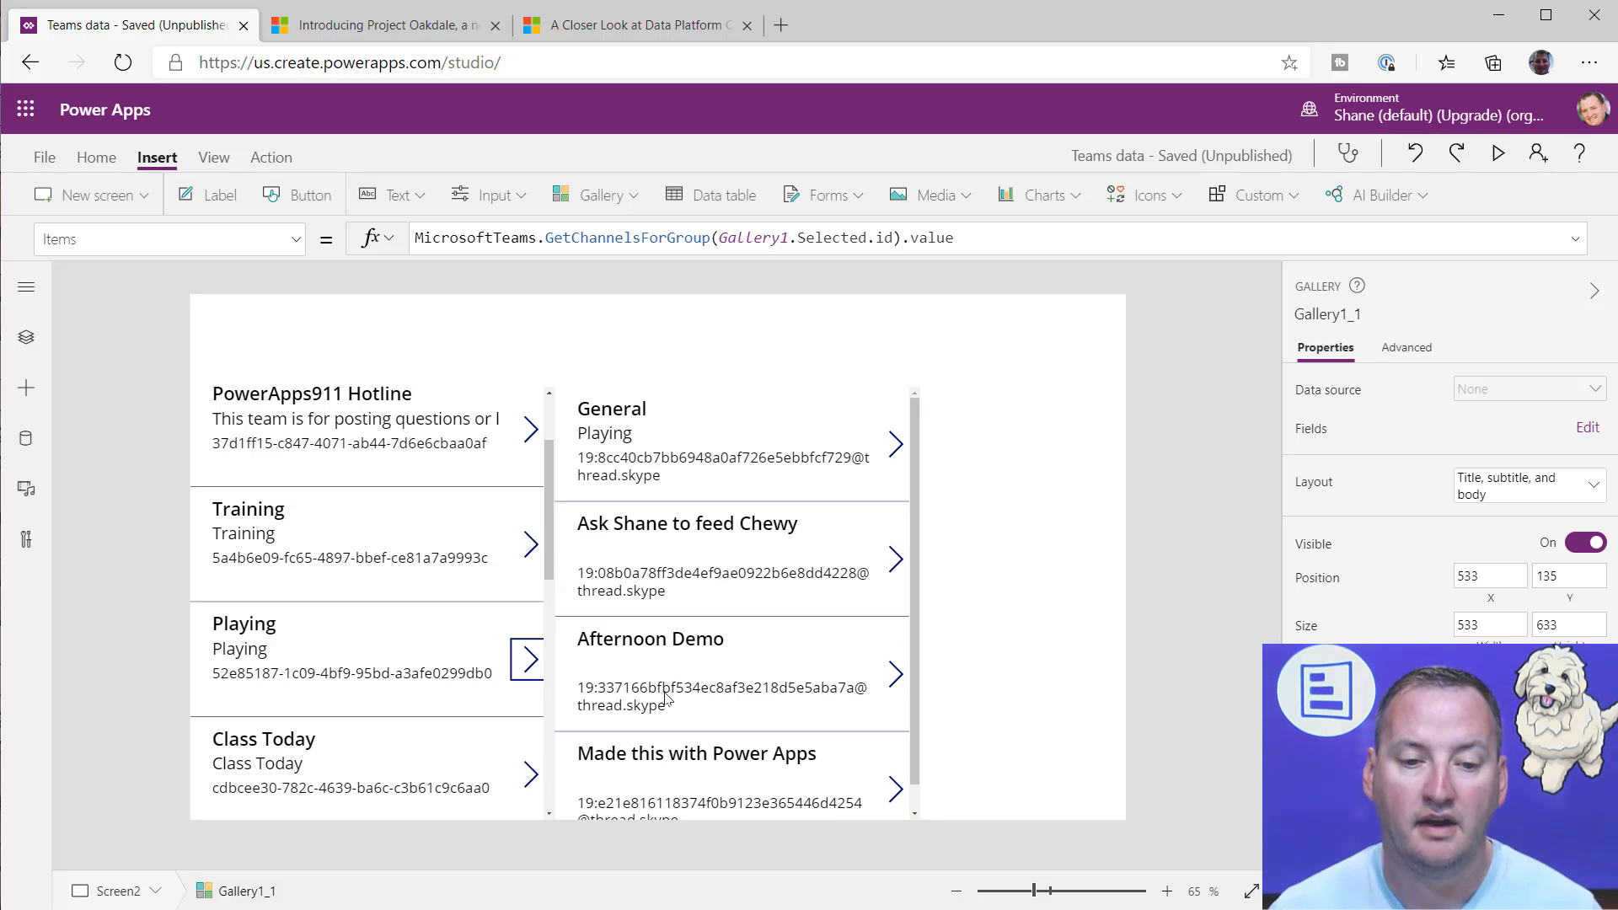
pyautogui.click(675, 465)
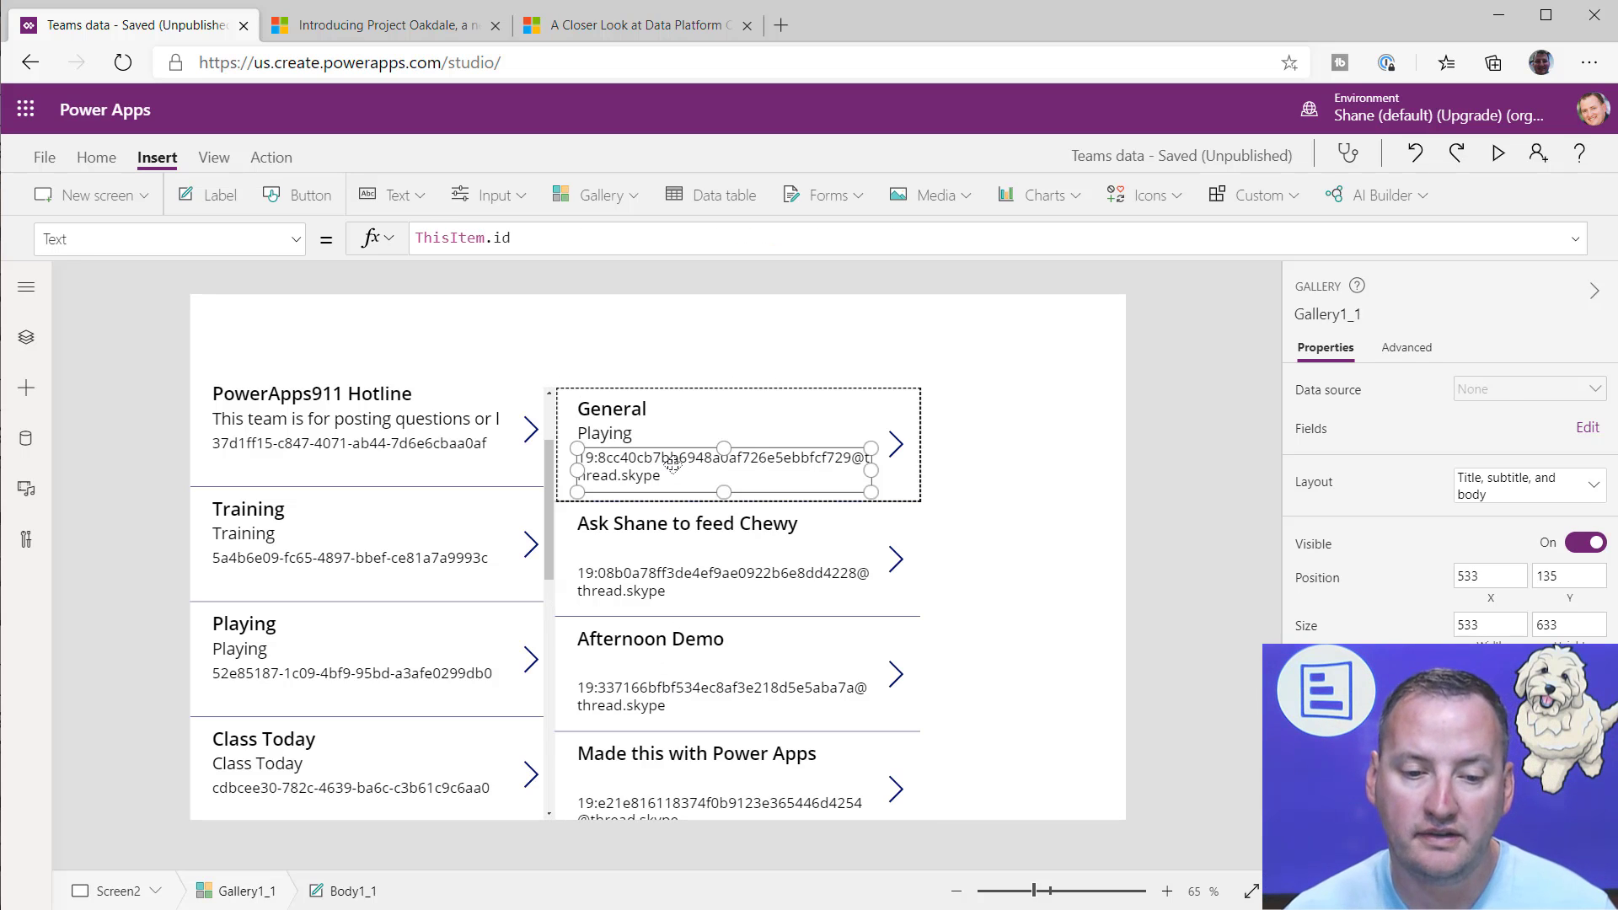
pyautogui.click(817, 637)
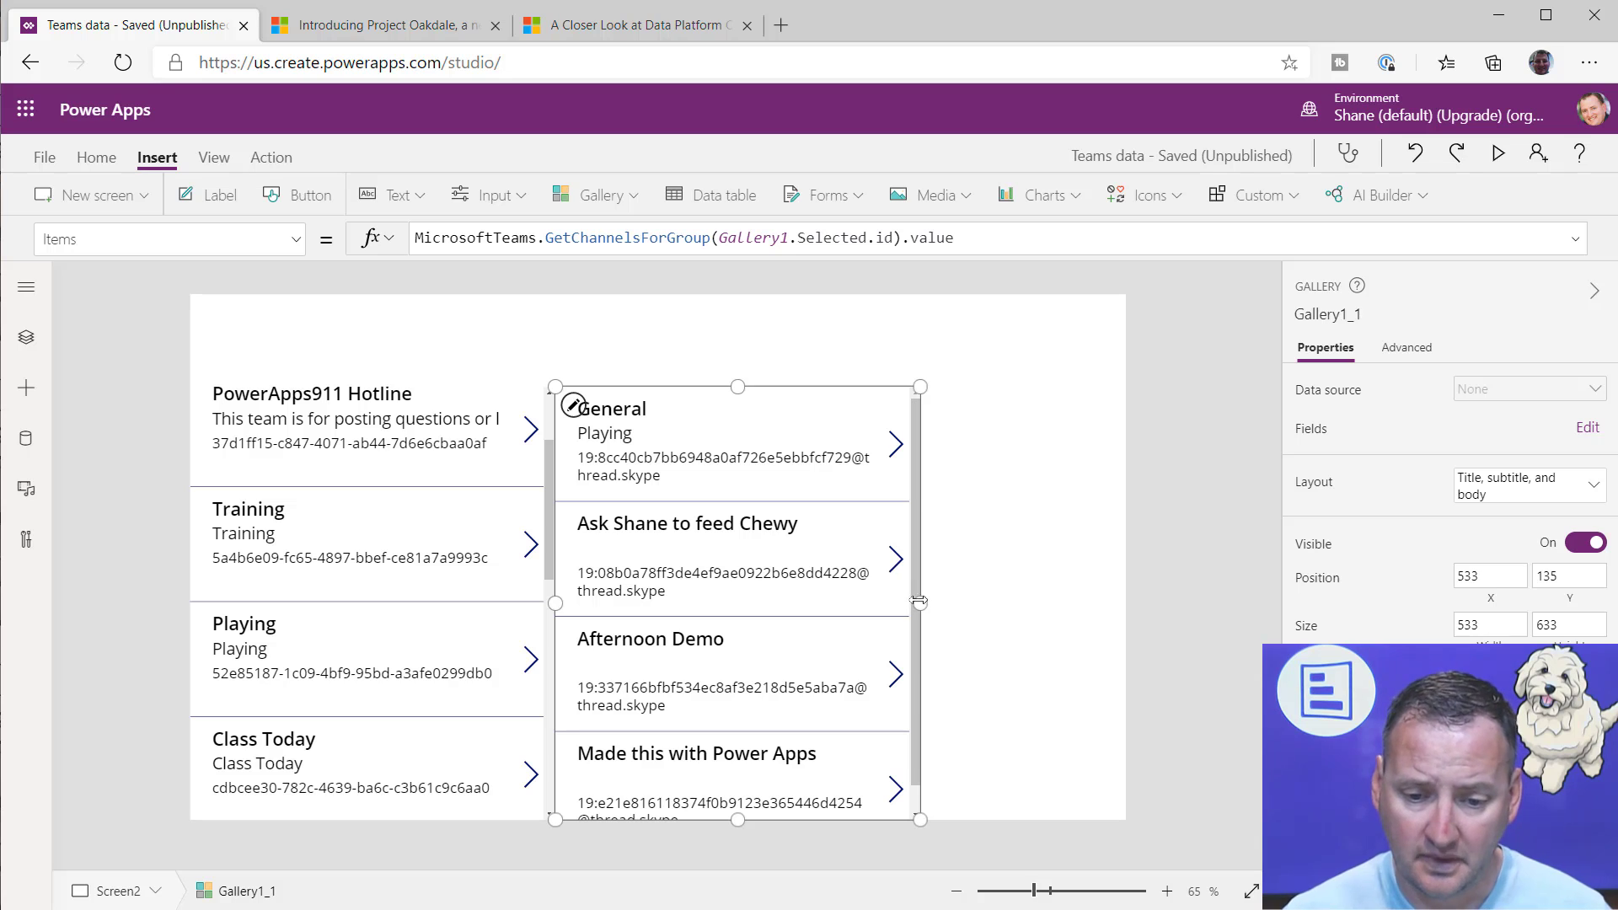
# Step: Narrow the teams gallery to a width of 359 and the channels gallery to 369, placing the latter at X 333, Y 135
pyautogui.click(1034, 589)
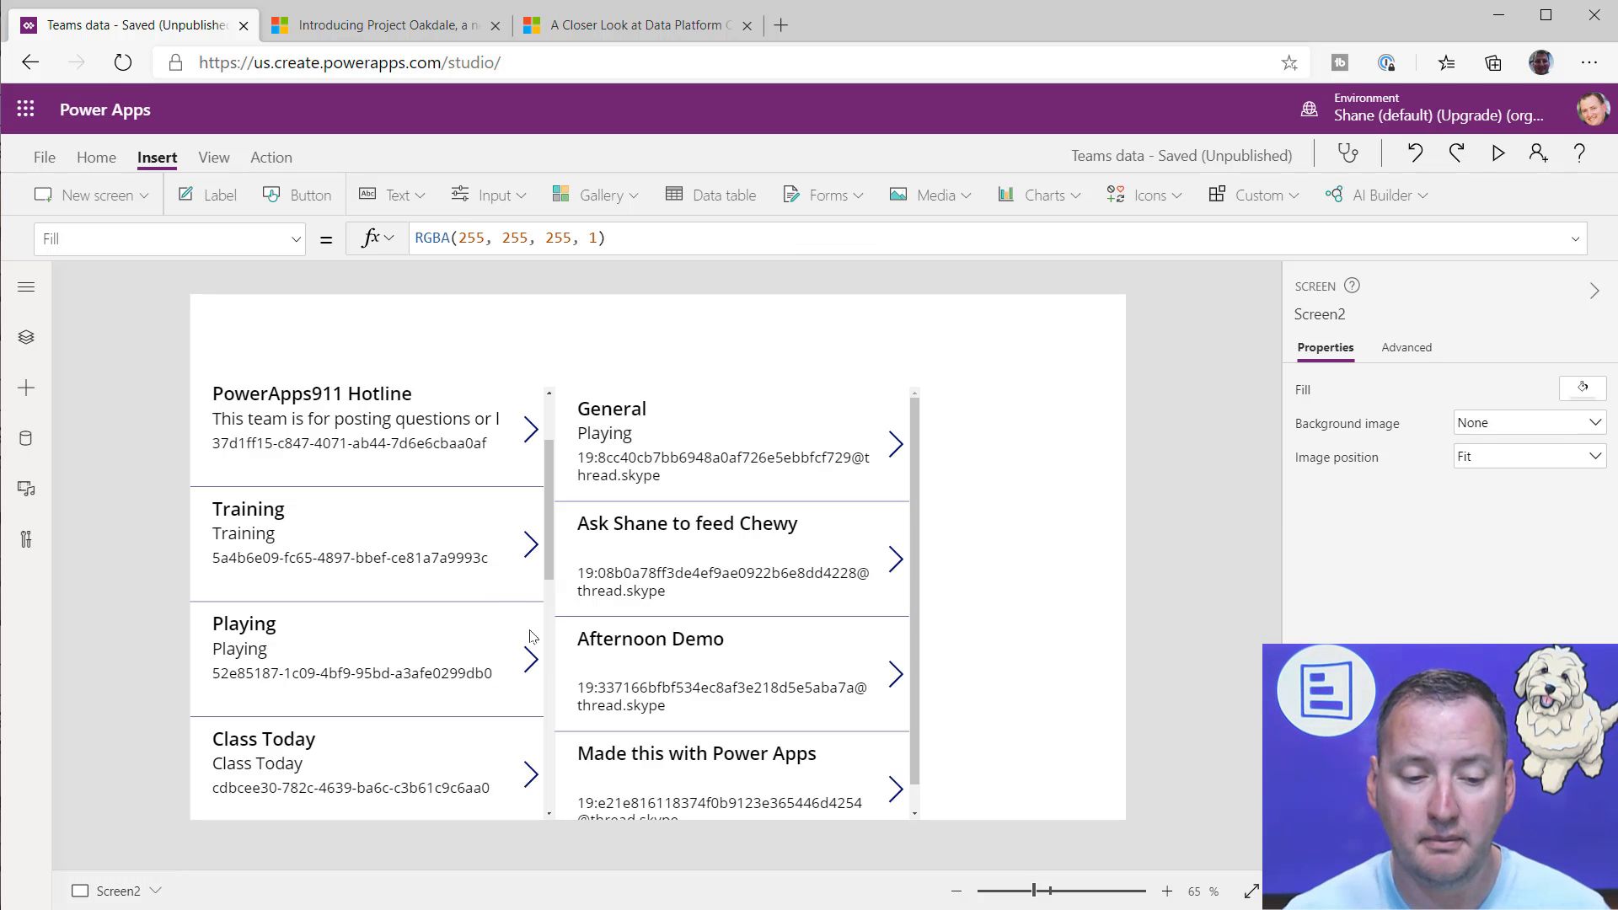
pyautogui.click(508, 656)
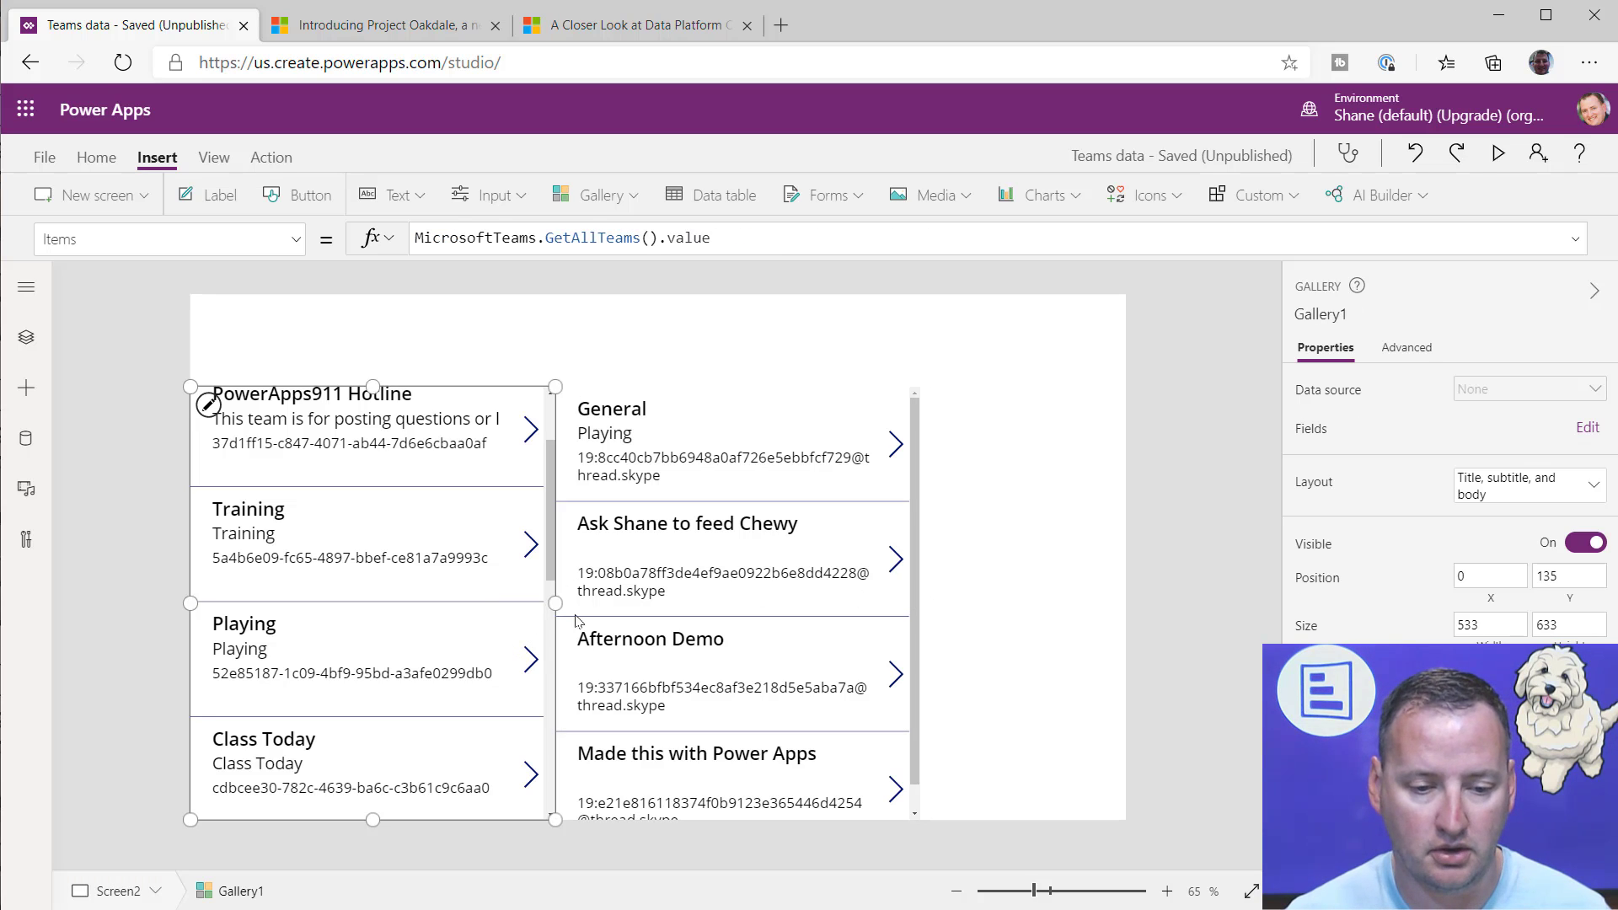
pyautogui.moveTo(548, 604); pyautogui.dragTo(436, 626)
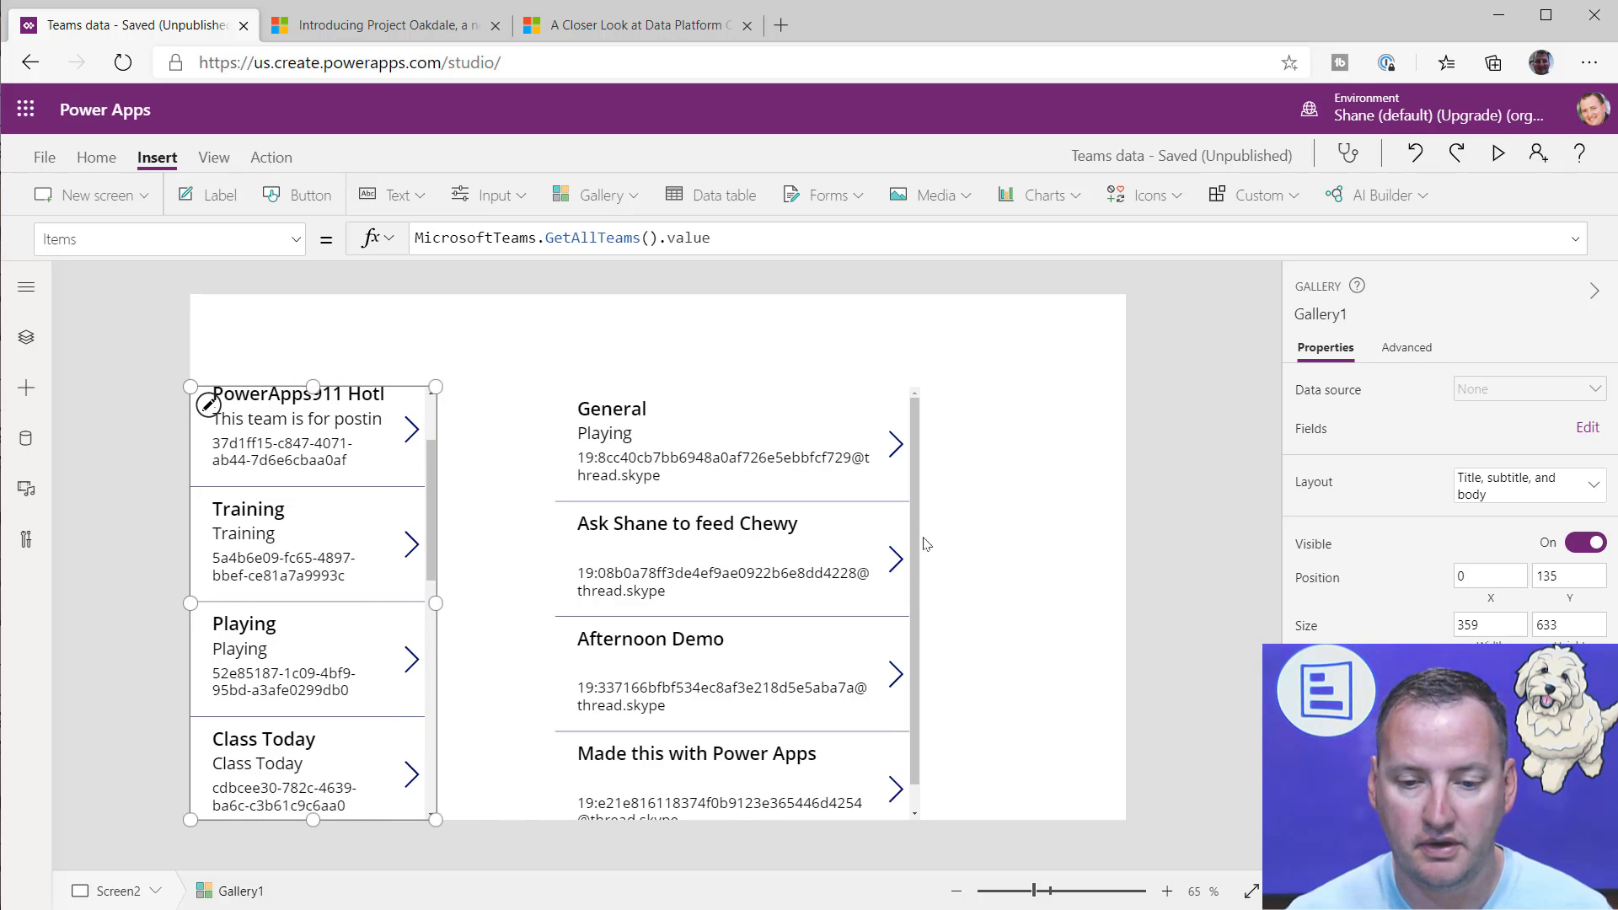
pyautogui.click(896, 605)
pyautogui.moveTo(896, 604); pyautogui.dragTo(668, 603)
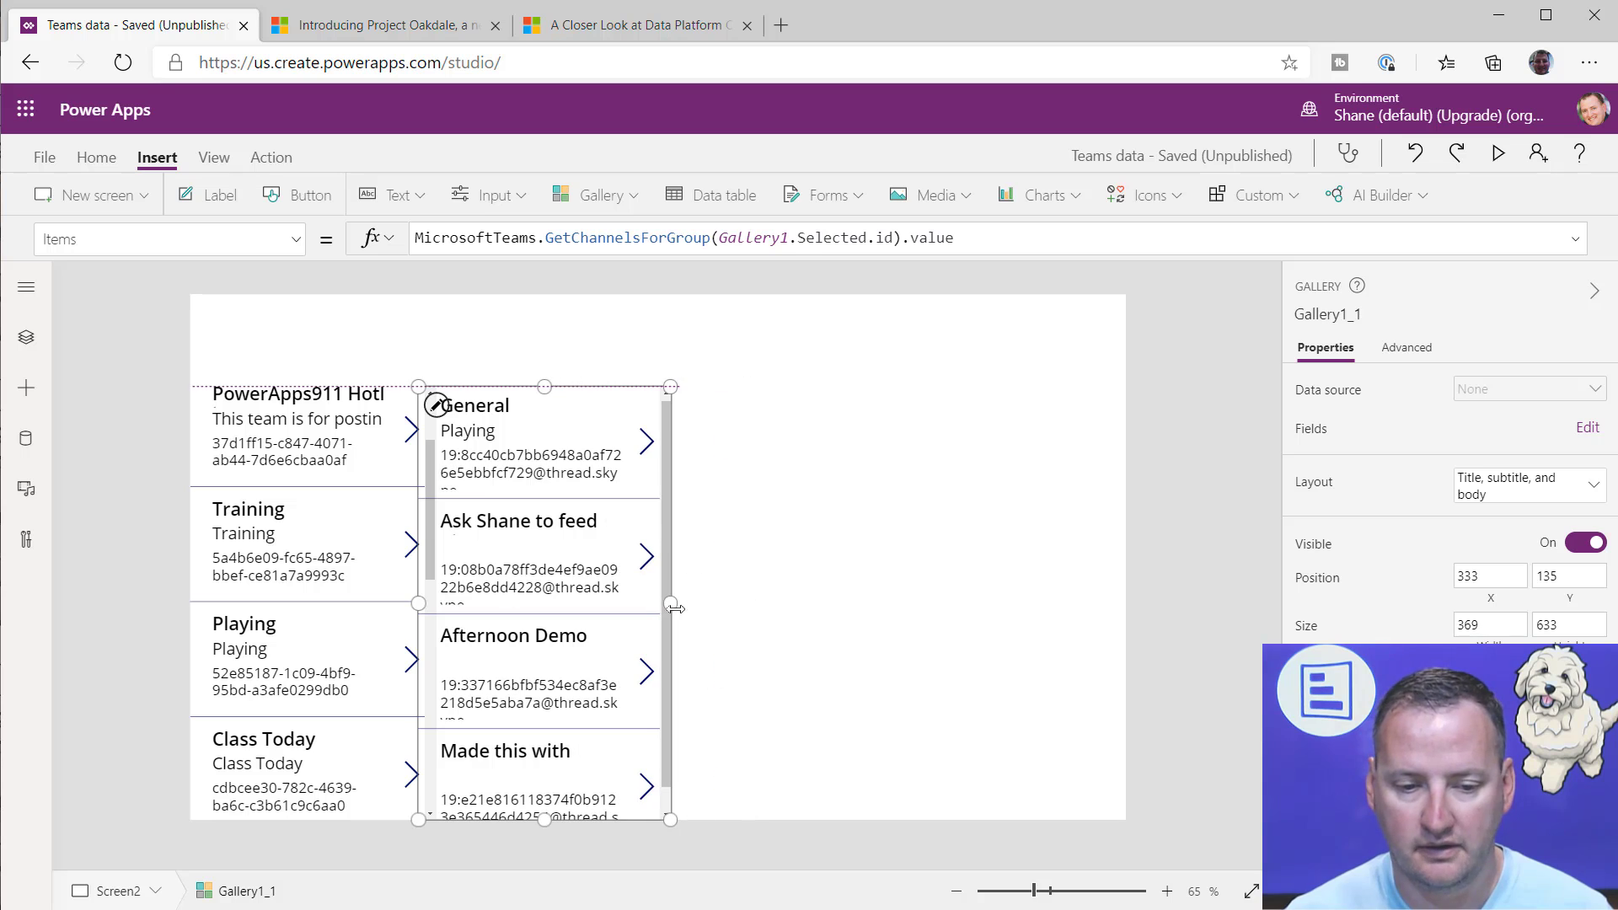
# Step: Paste another copy of the teams gallery and place it directly beside the channels gallery at X 702, Y 135
pyautogui.click(828, 573)
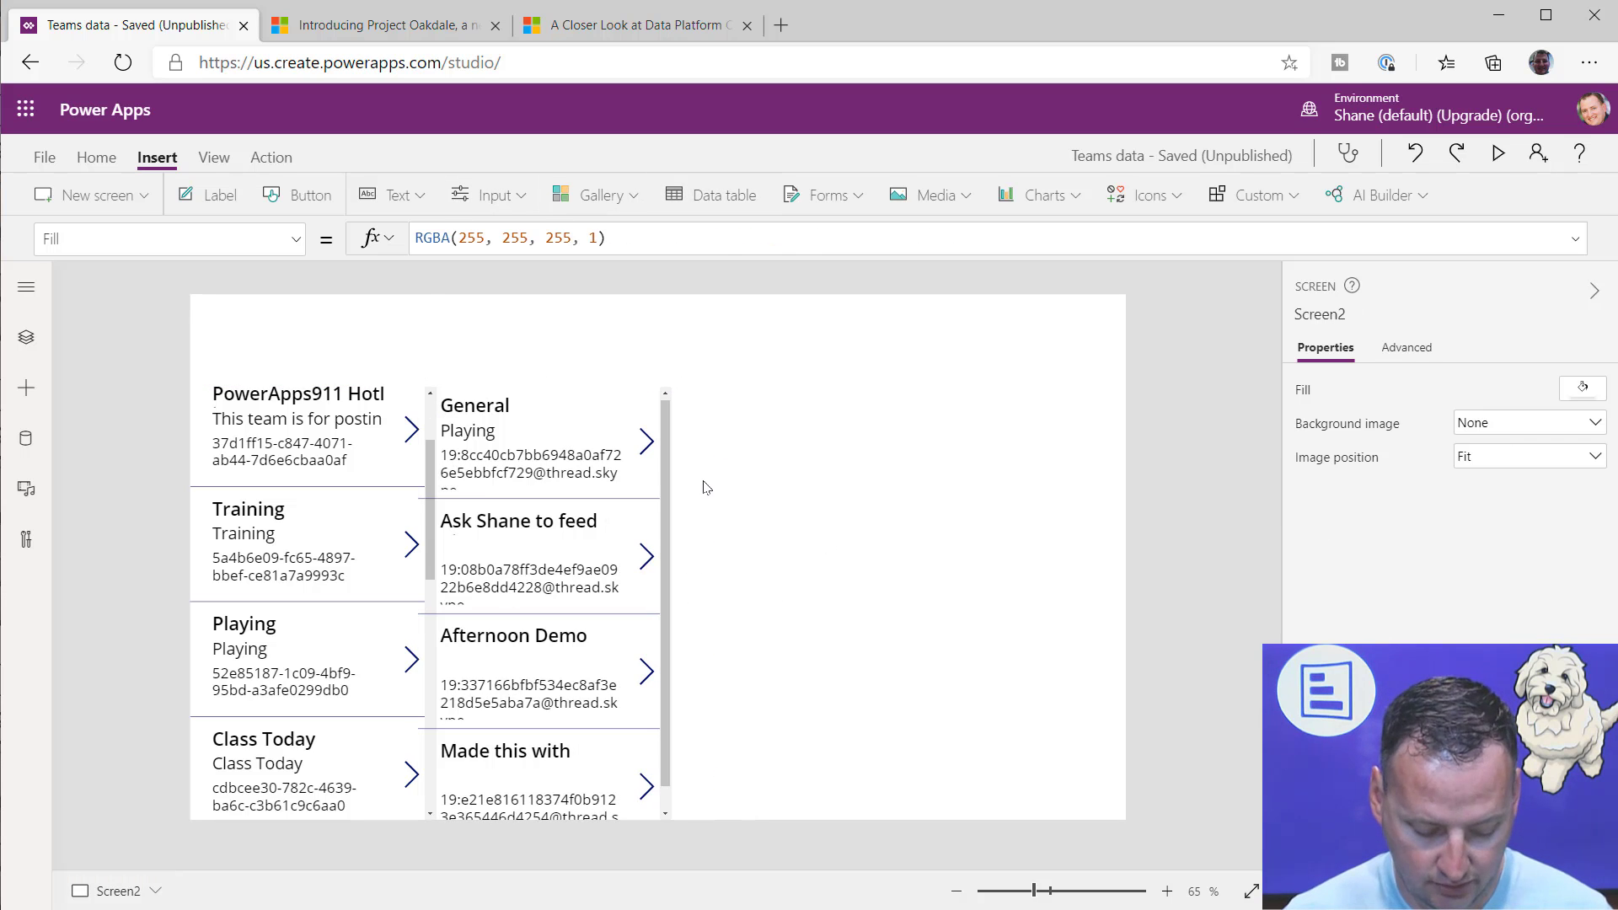
pyautogui.hotkey('ctrl', 'v')
pyautogui.moveTo(327, 389); pyautogui.dragTo(807, 402)
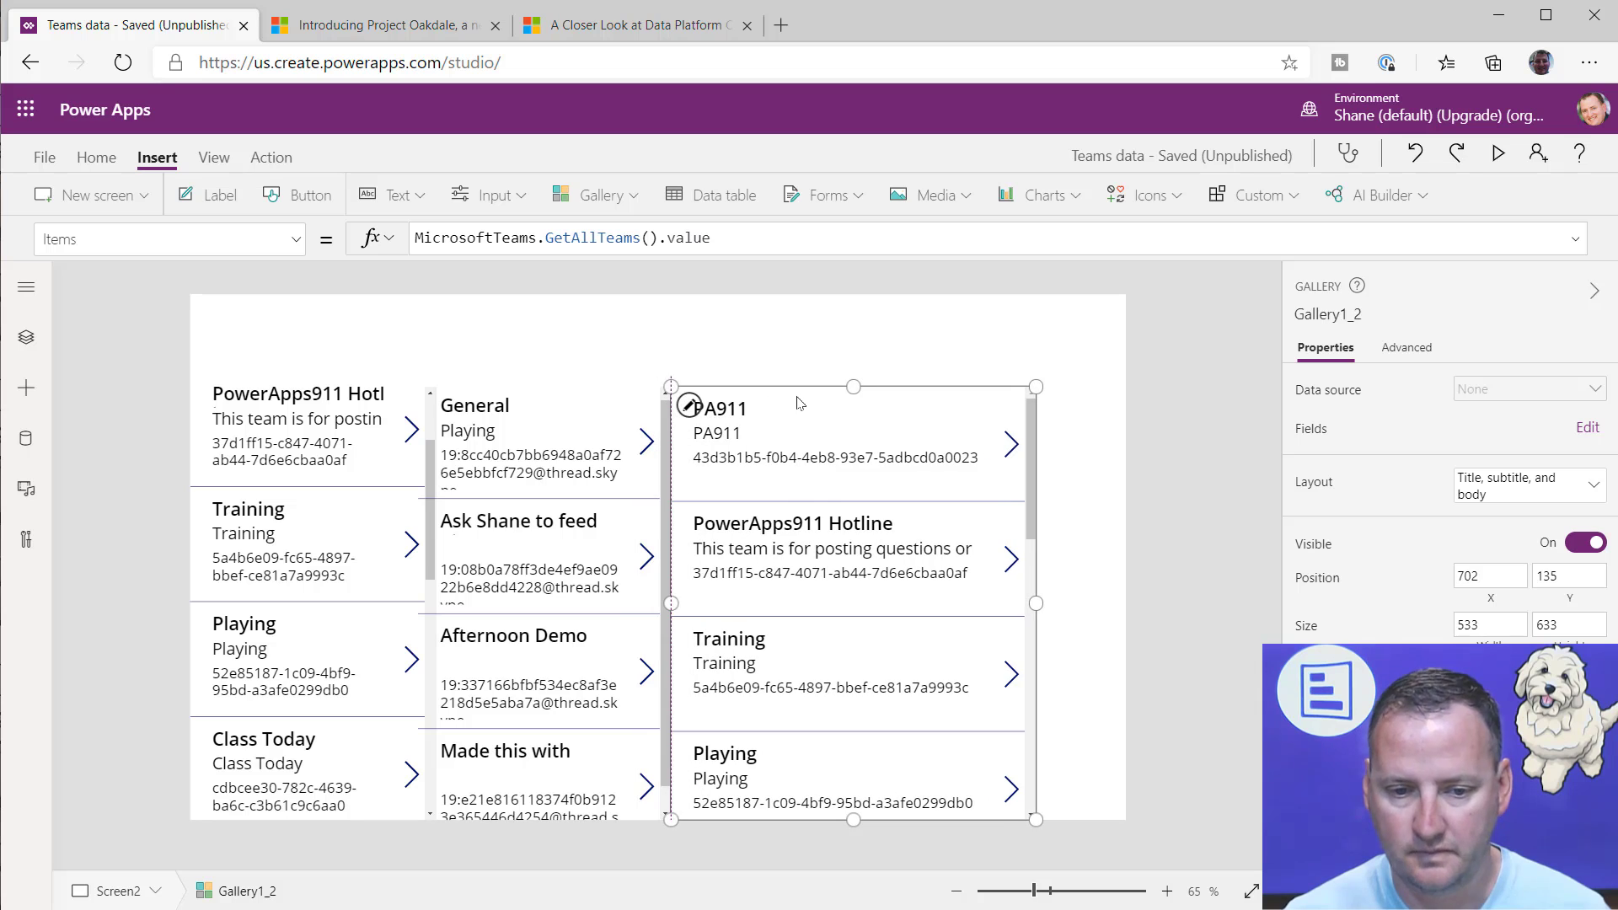
# Step: Replace GetAllTeams().value in the third gallery's Items formula with the GetMessagesFromChannel function
pyautogui.click(599, 240)
pyautogui.moveTo(549, 237); pyautogui.dragTo(741, 235)
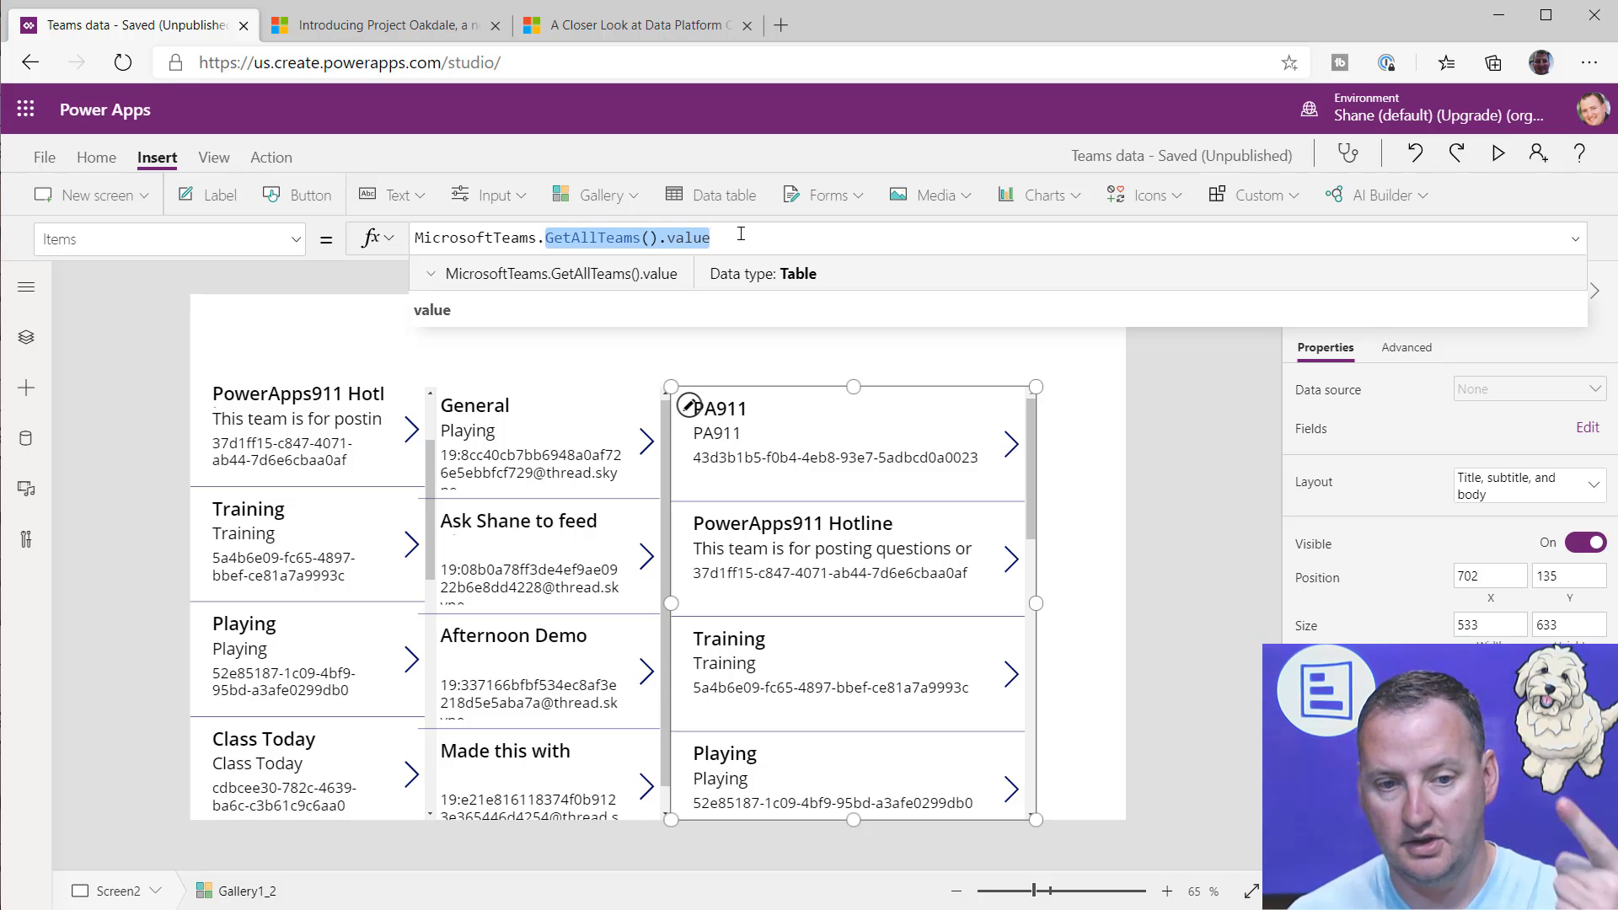
pyautogui.write('getm')
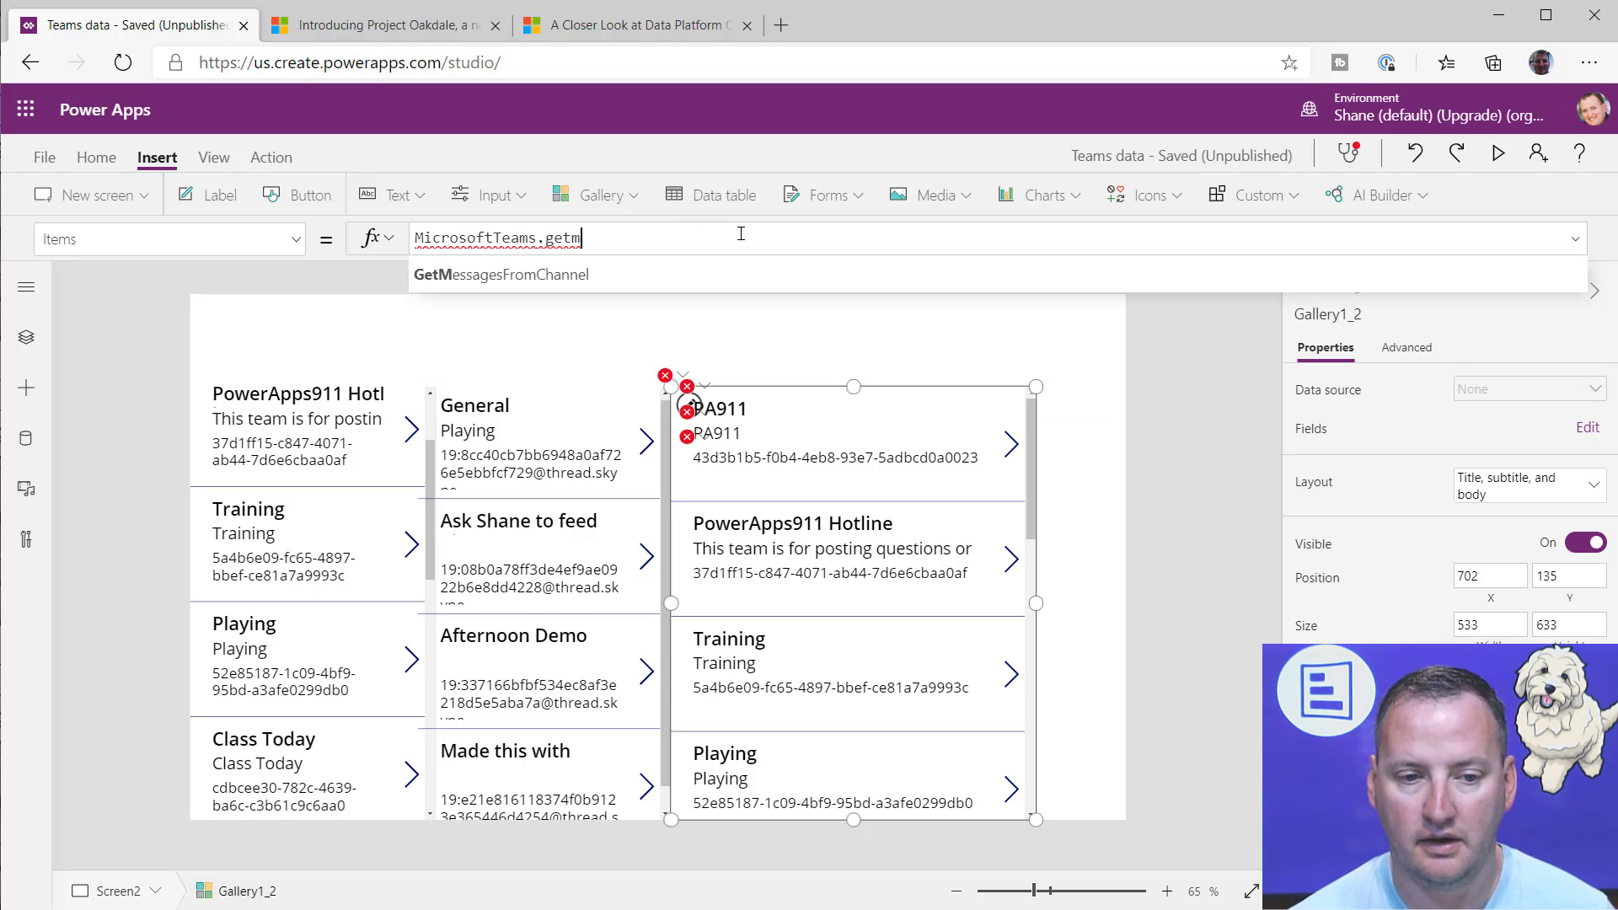
pyautogui.press('Tab')
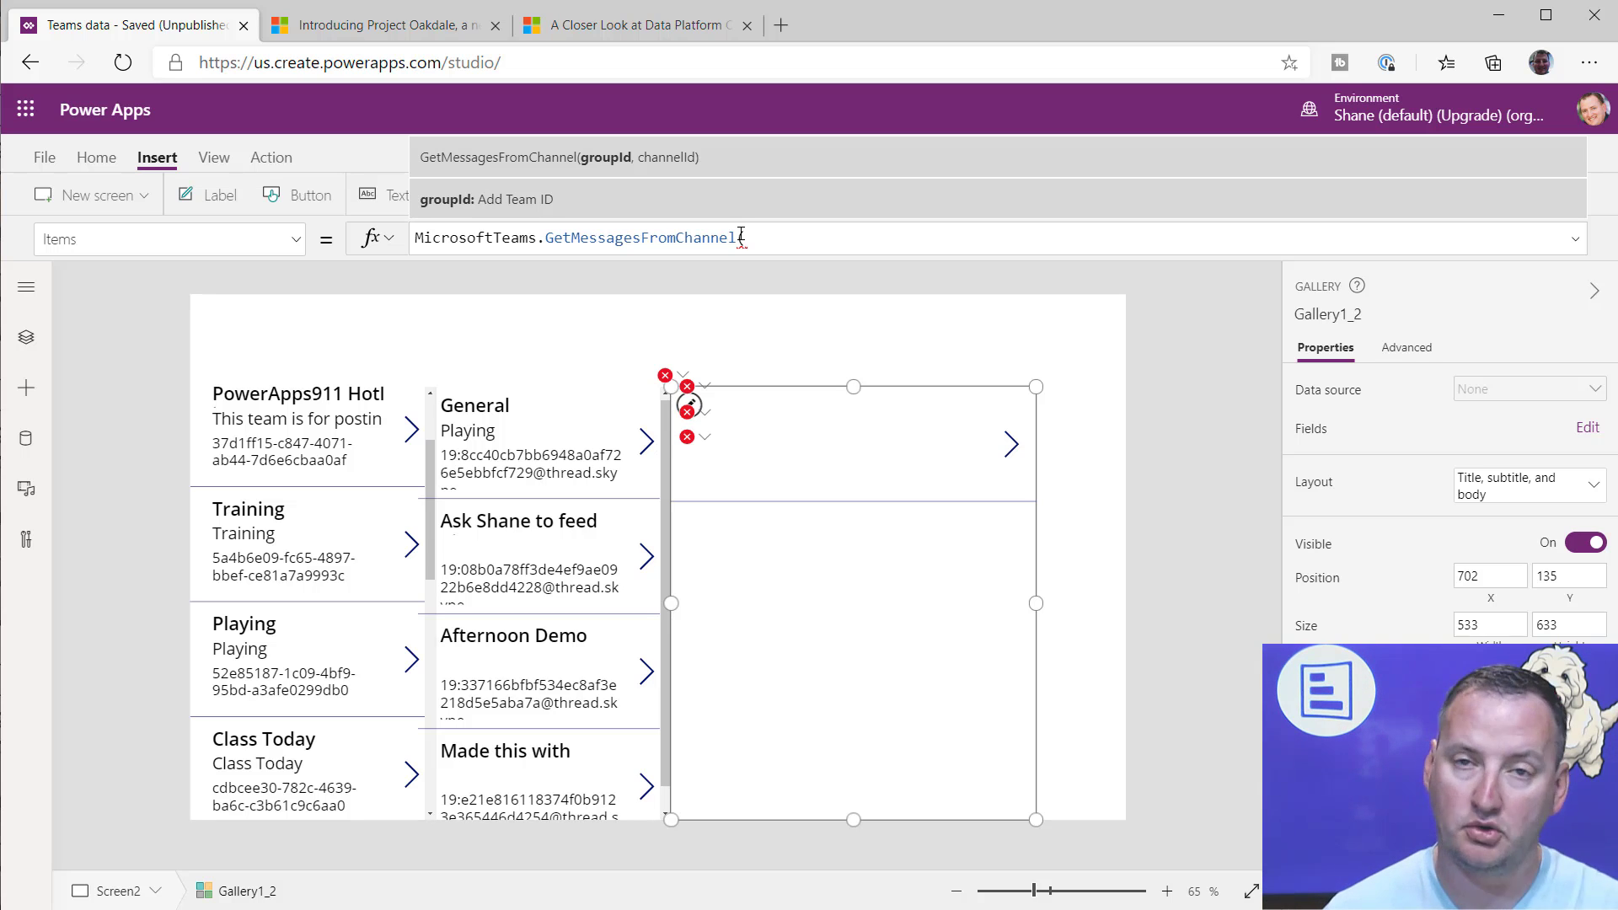
# Step: Supply Gallery1.Selected.id as the group ID argument of GetMessagesFromChannel in the third gallery's Items formula
pyautogui.write('allery1.sel')
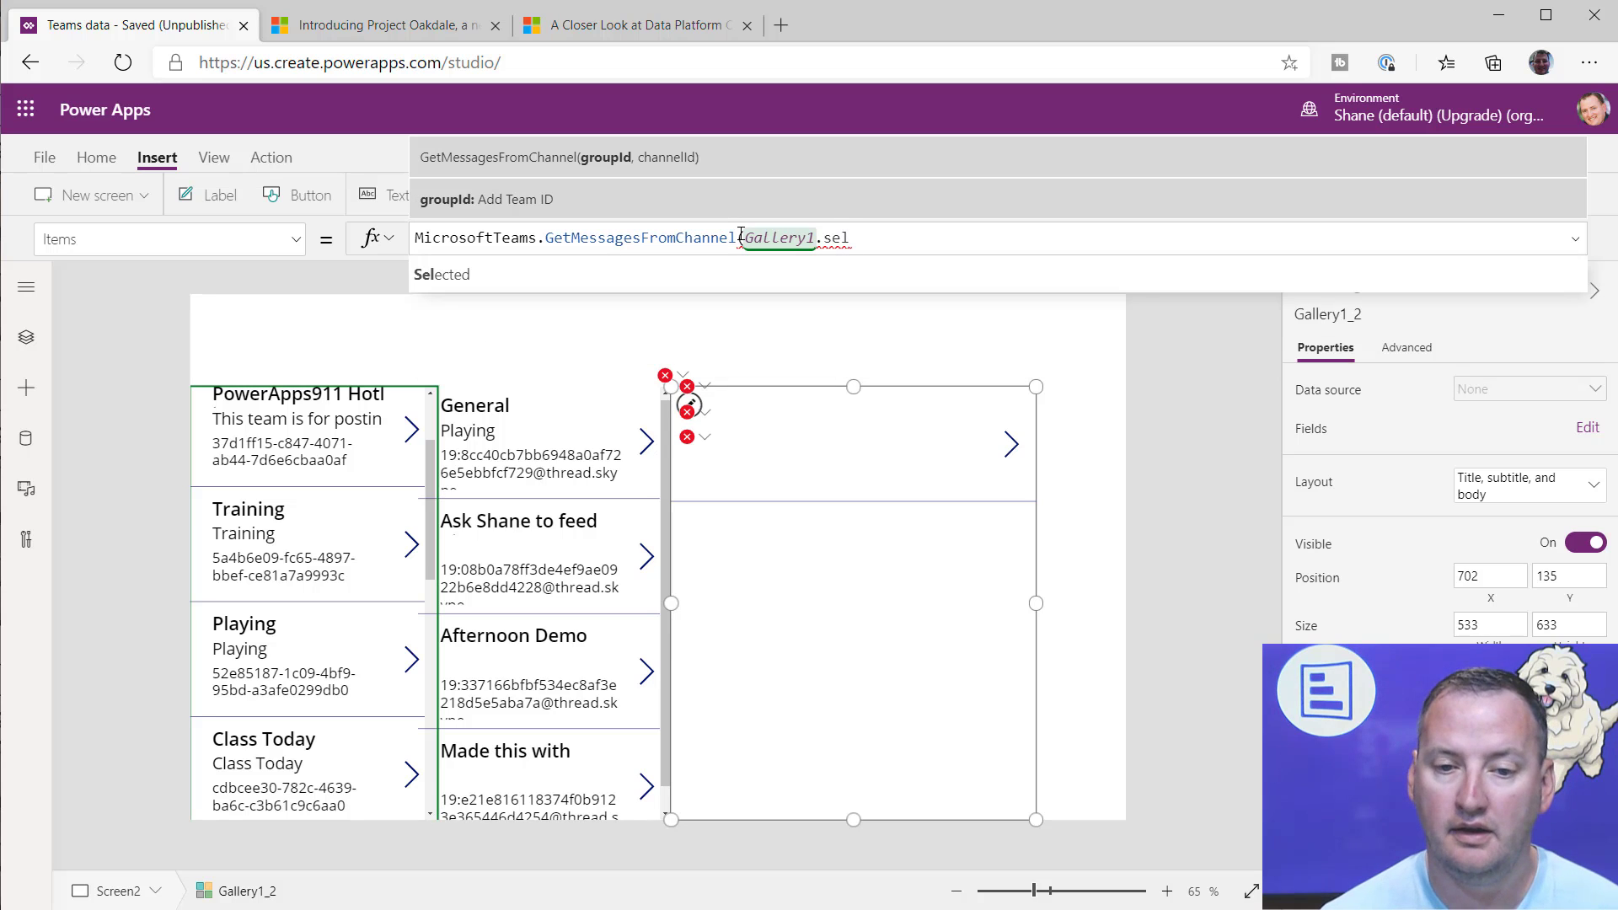
pyautogui.press('Tab')
pyautogui.write('.id')
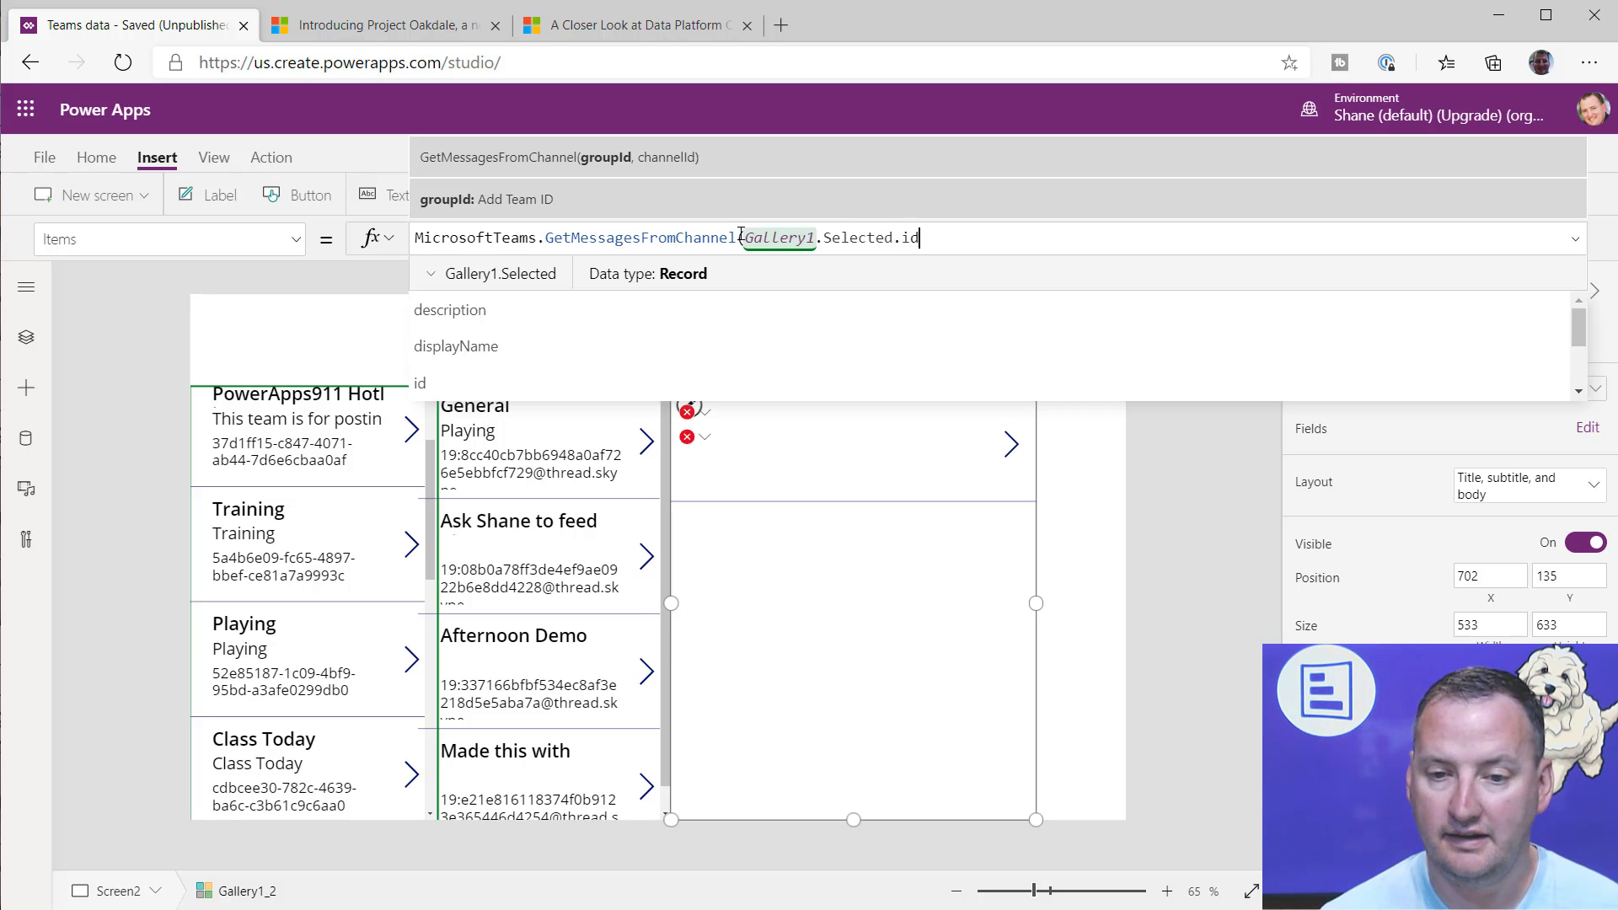
pyautogui.write(', ')
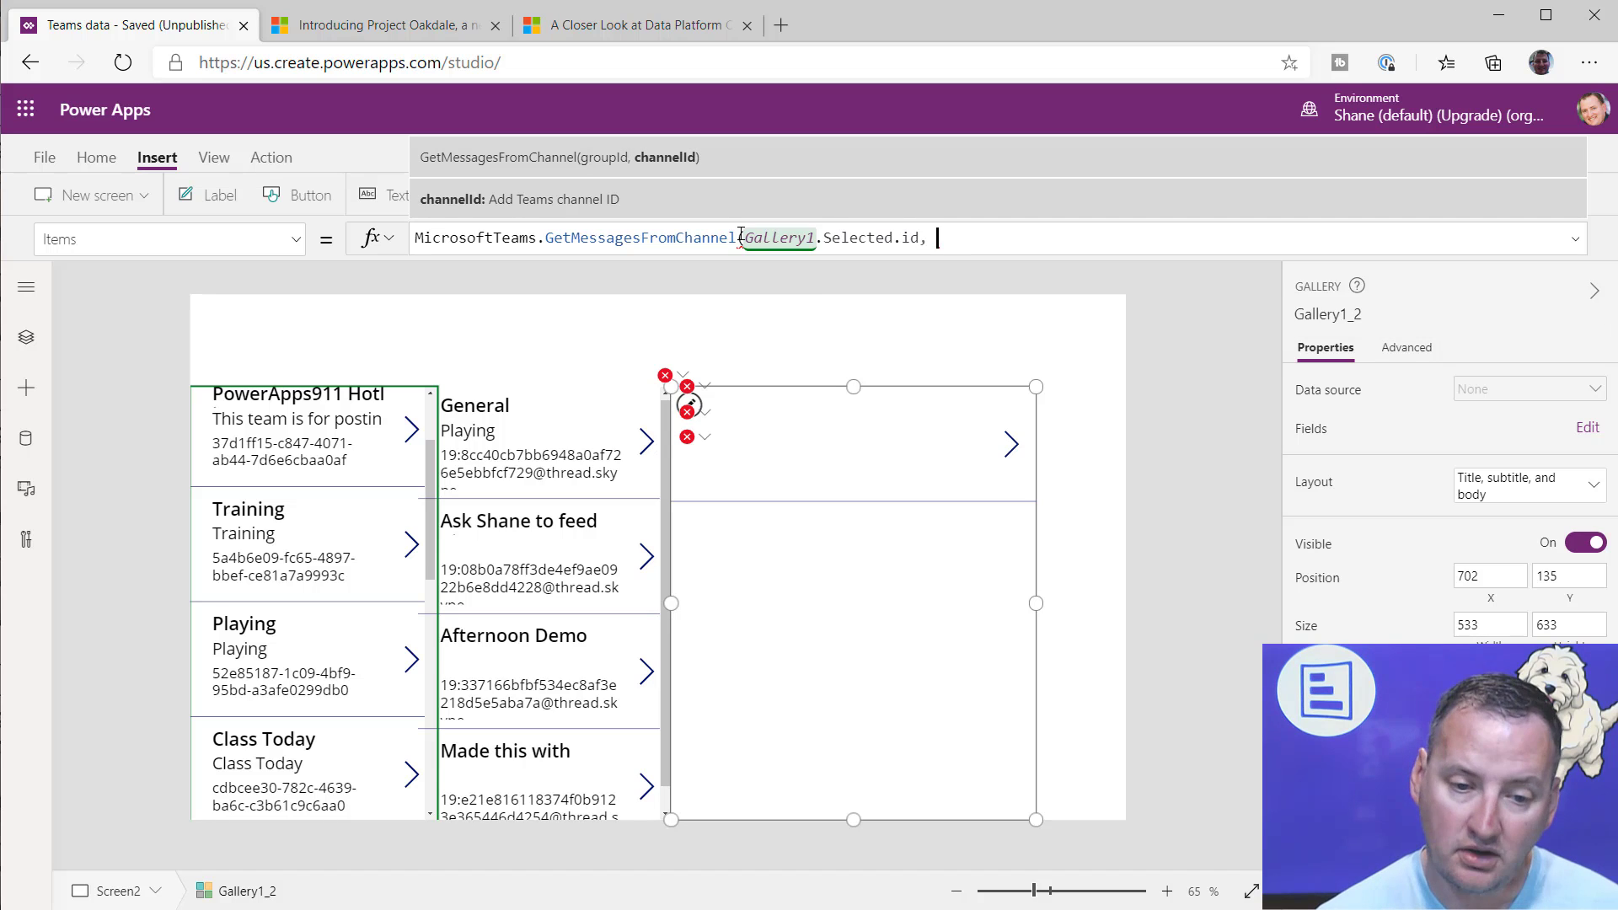
pyautogui.write('gallery1')
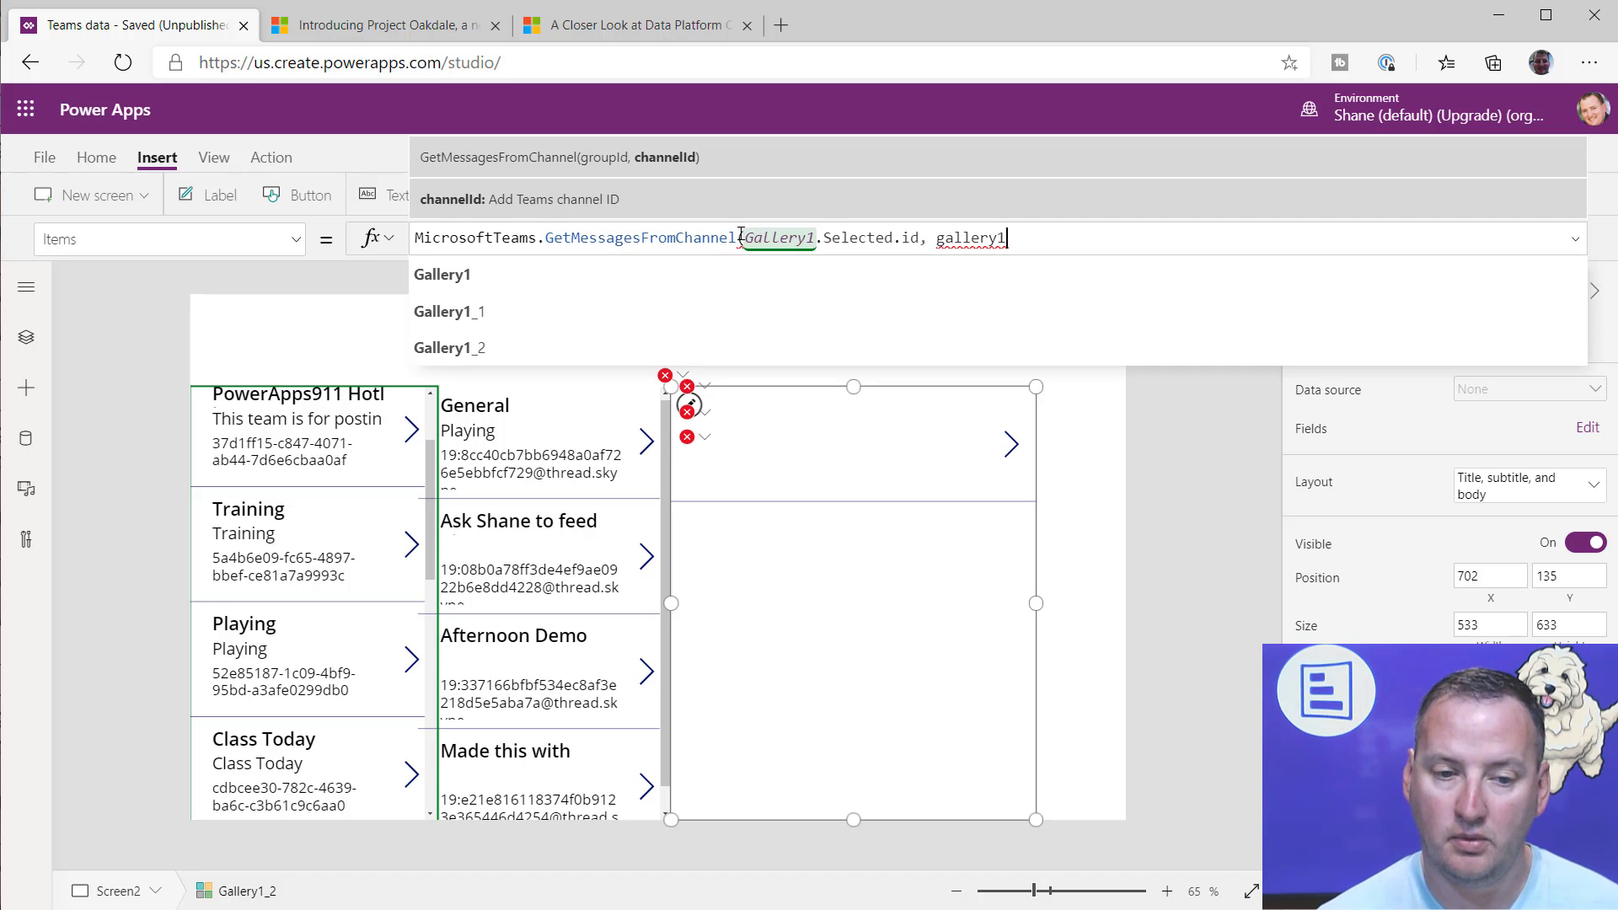
# Step: Supply Gallery1_1.Selected.id as the channel ID argument, close the GetMessagesFromChannel call and append .value
pyautogui.press('Tab')
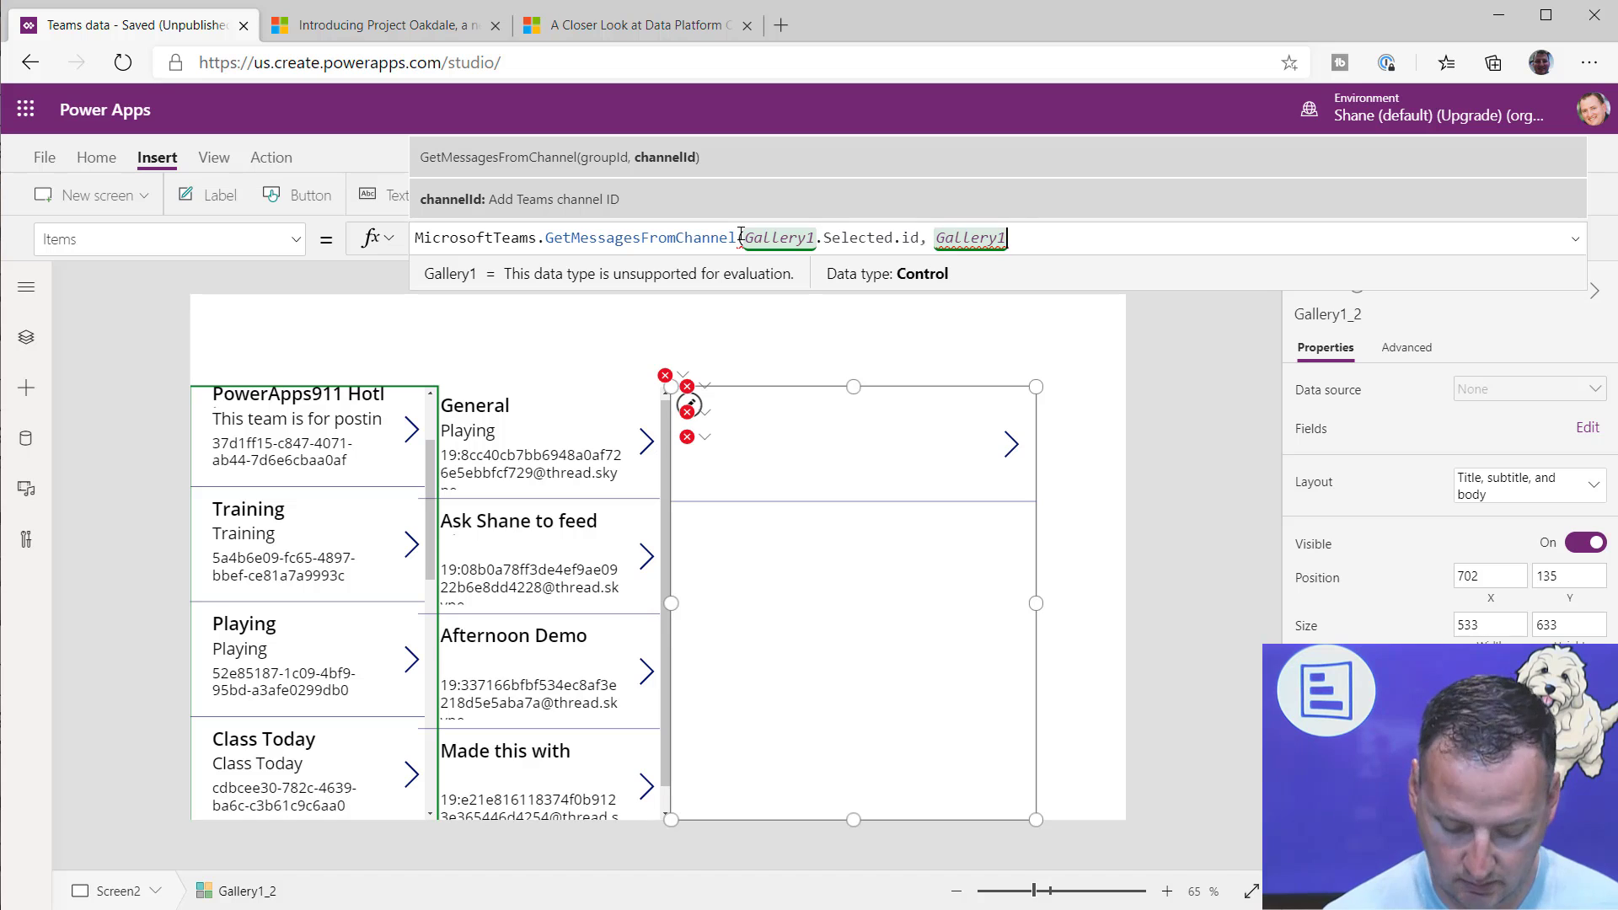
pyautogui.write('_1')
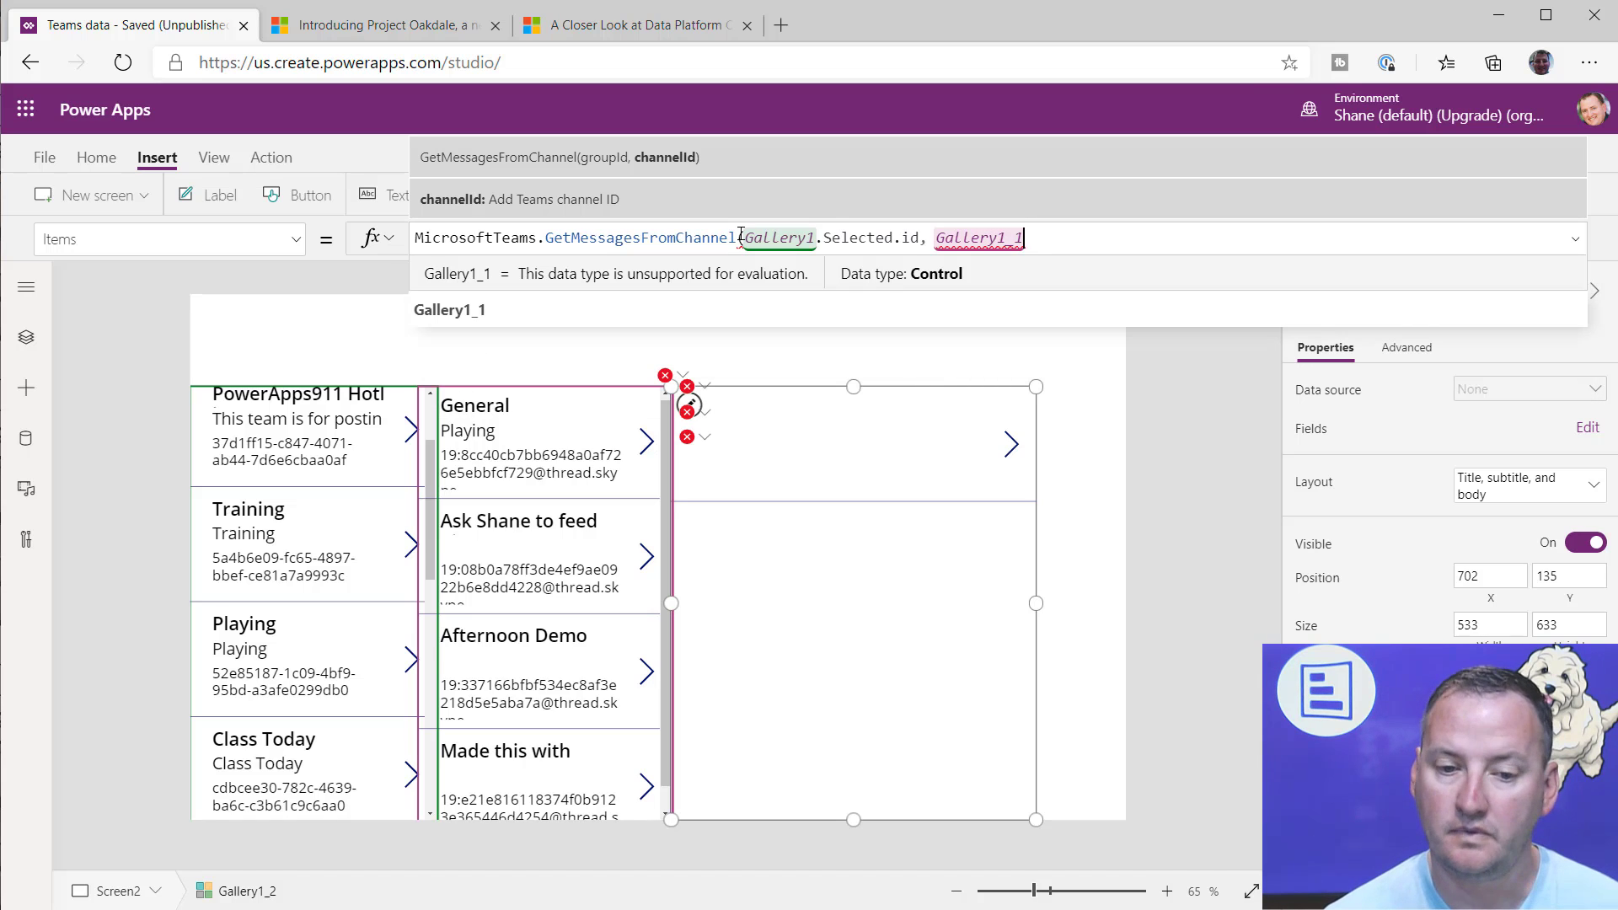
pyautogui.write('.sel')
pyautogui.press('Tab')
pyautogui.write('.i')
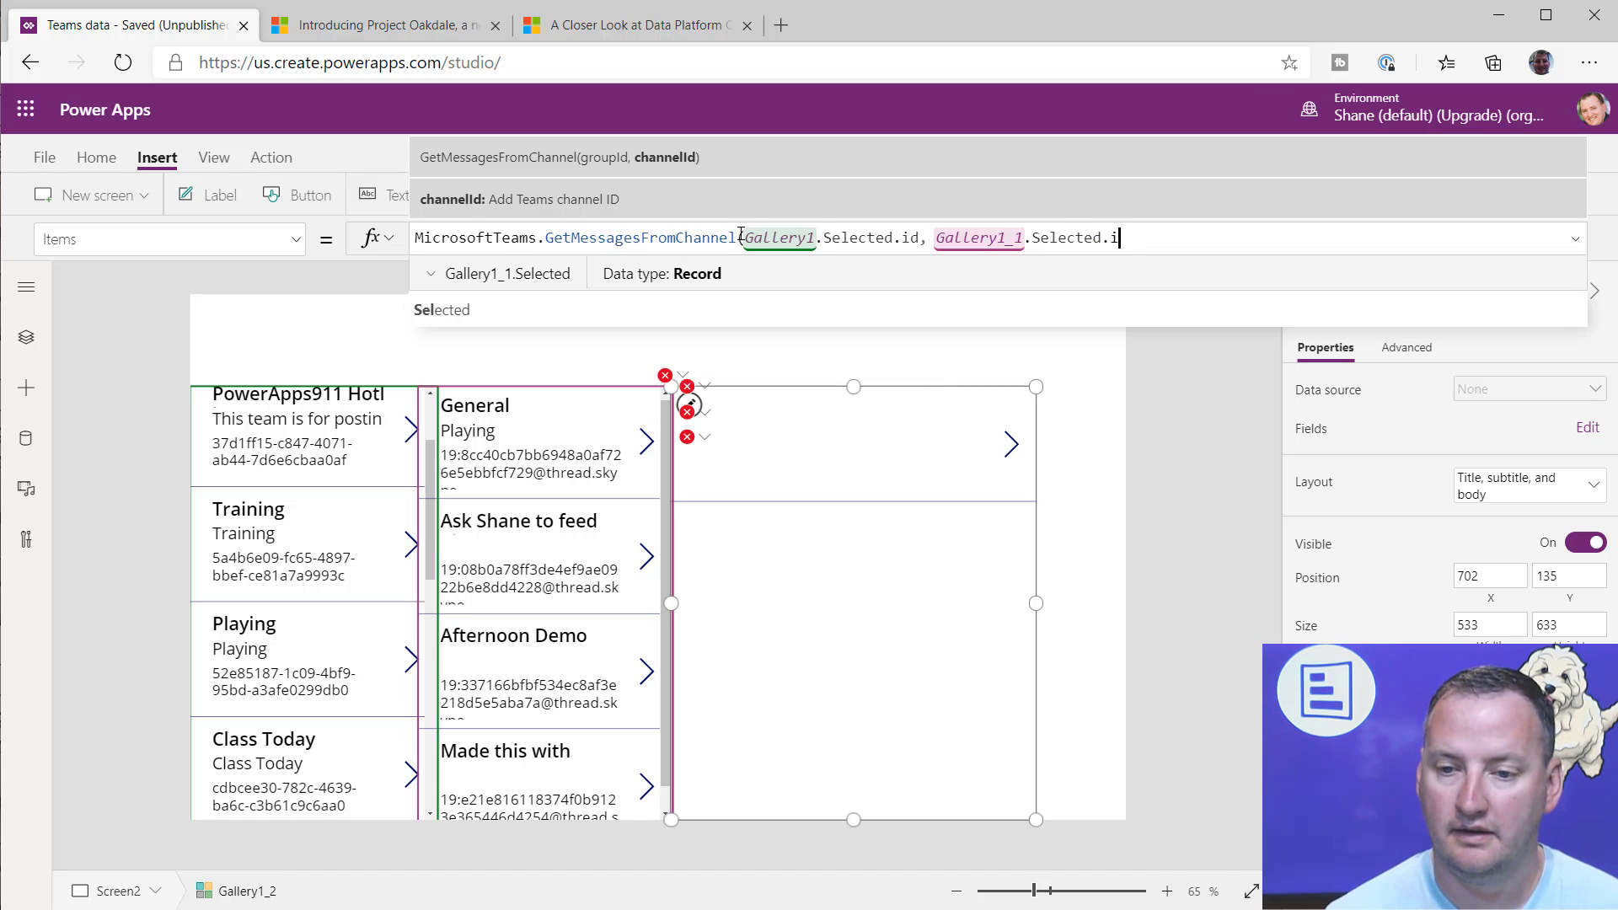
pyautogui.write('d')
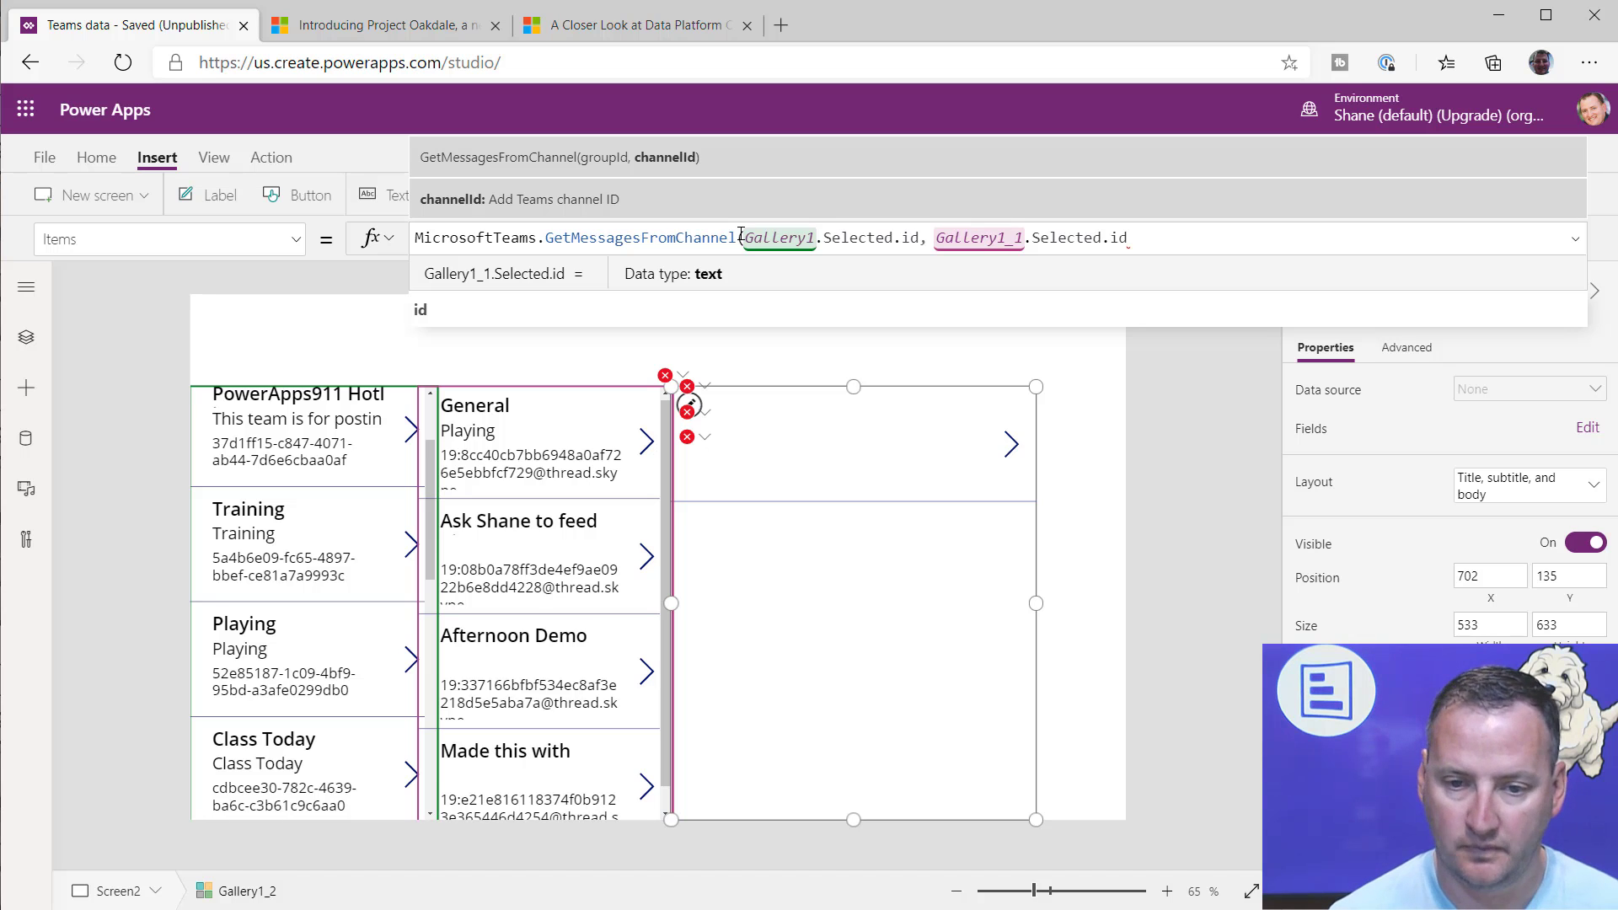
pyautogui.write(')')
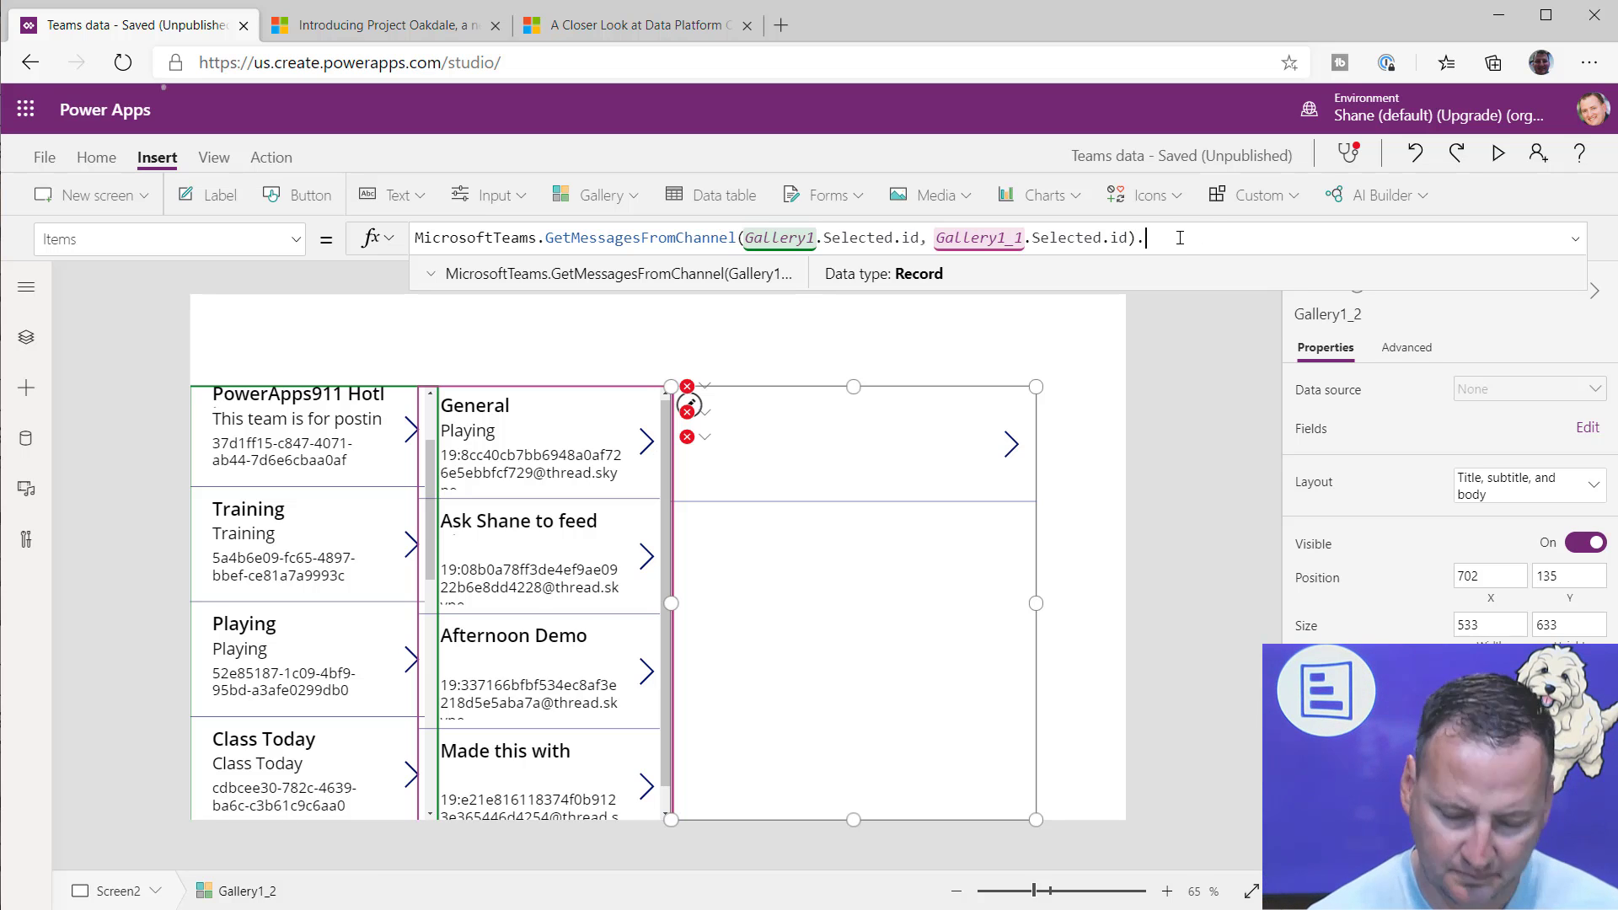
pyautogui.write('.value')
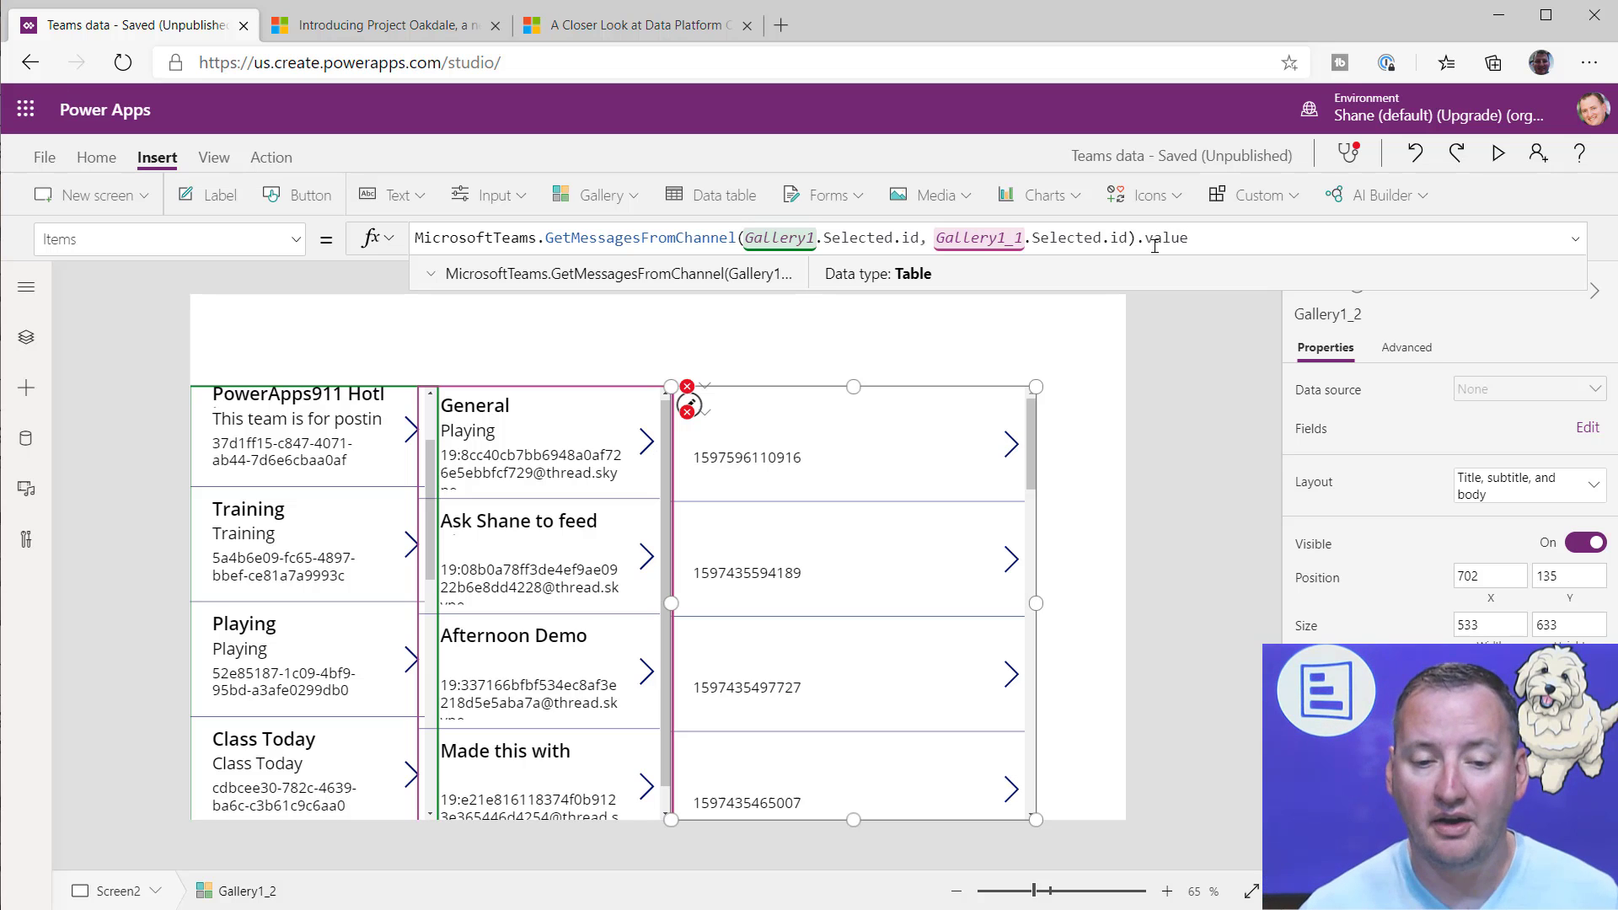
# Step: Replace displayName with the body field in the messages gallery title label's formula, giving ThisItem.body
pyautogui.click(687, 386)
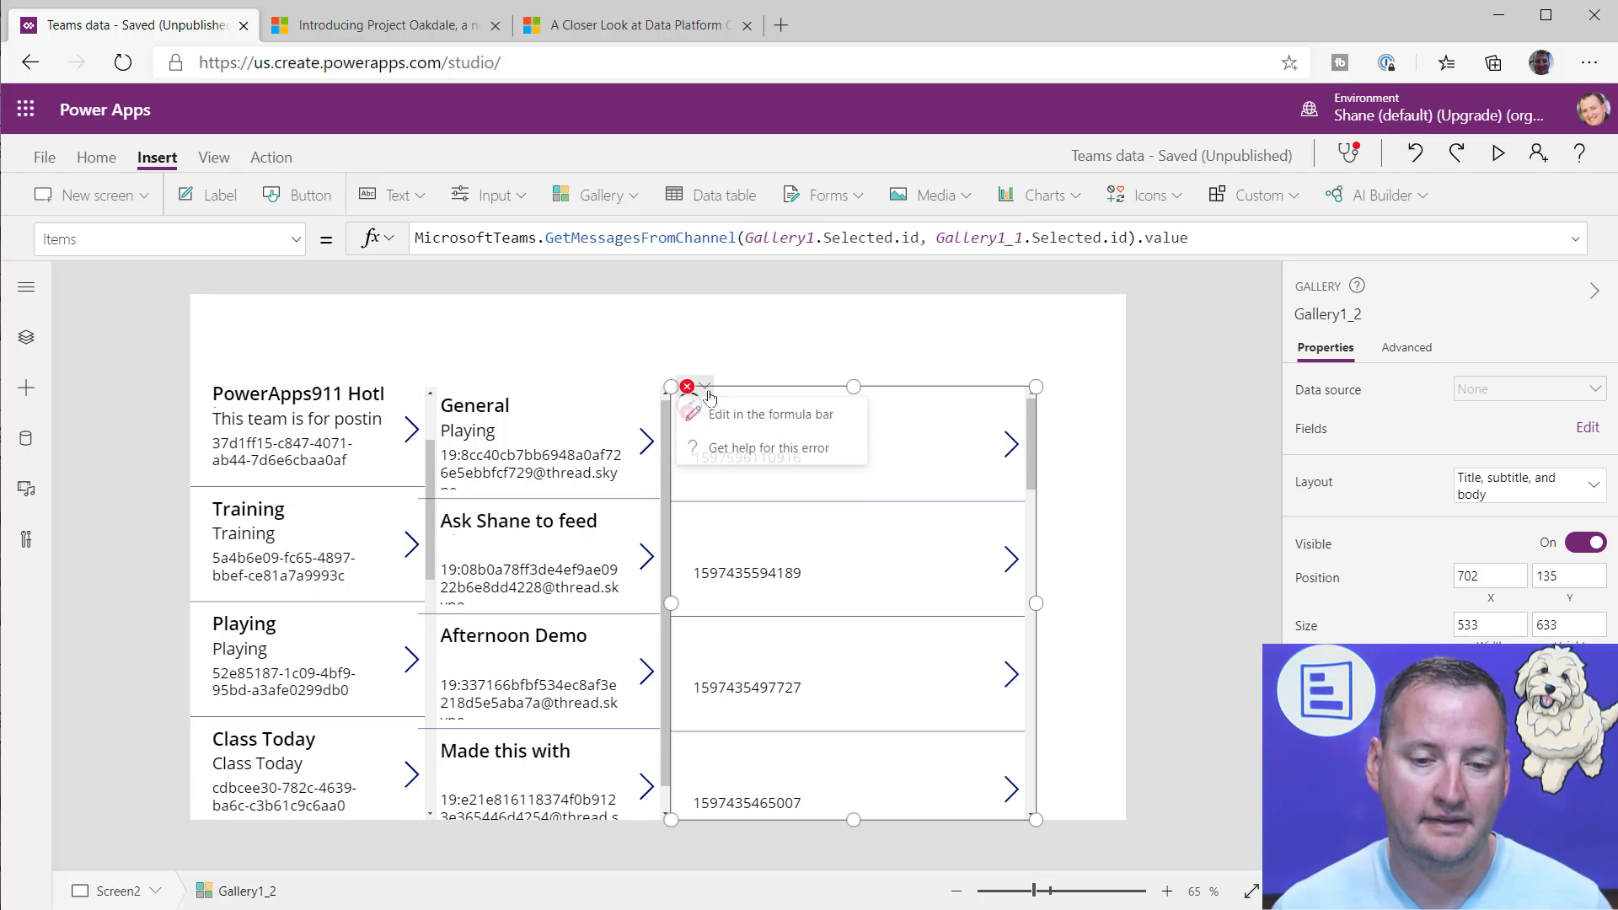
pyautogui.click(727, 411)
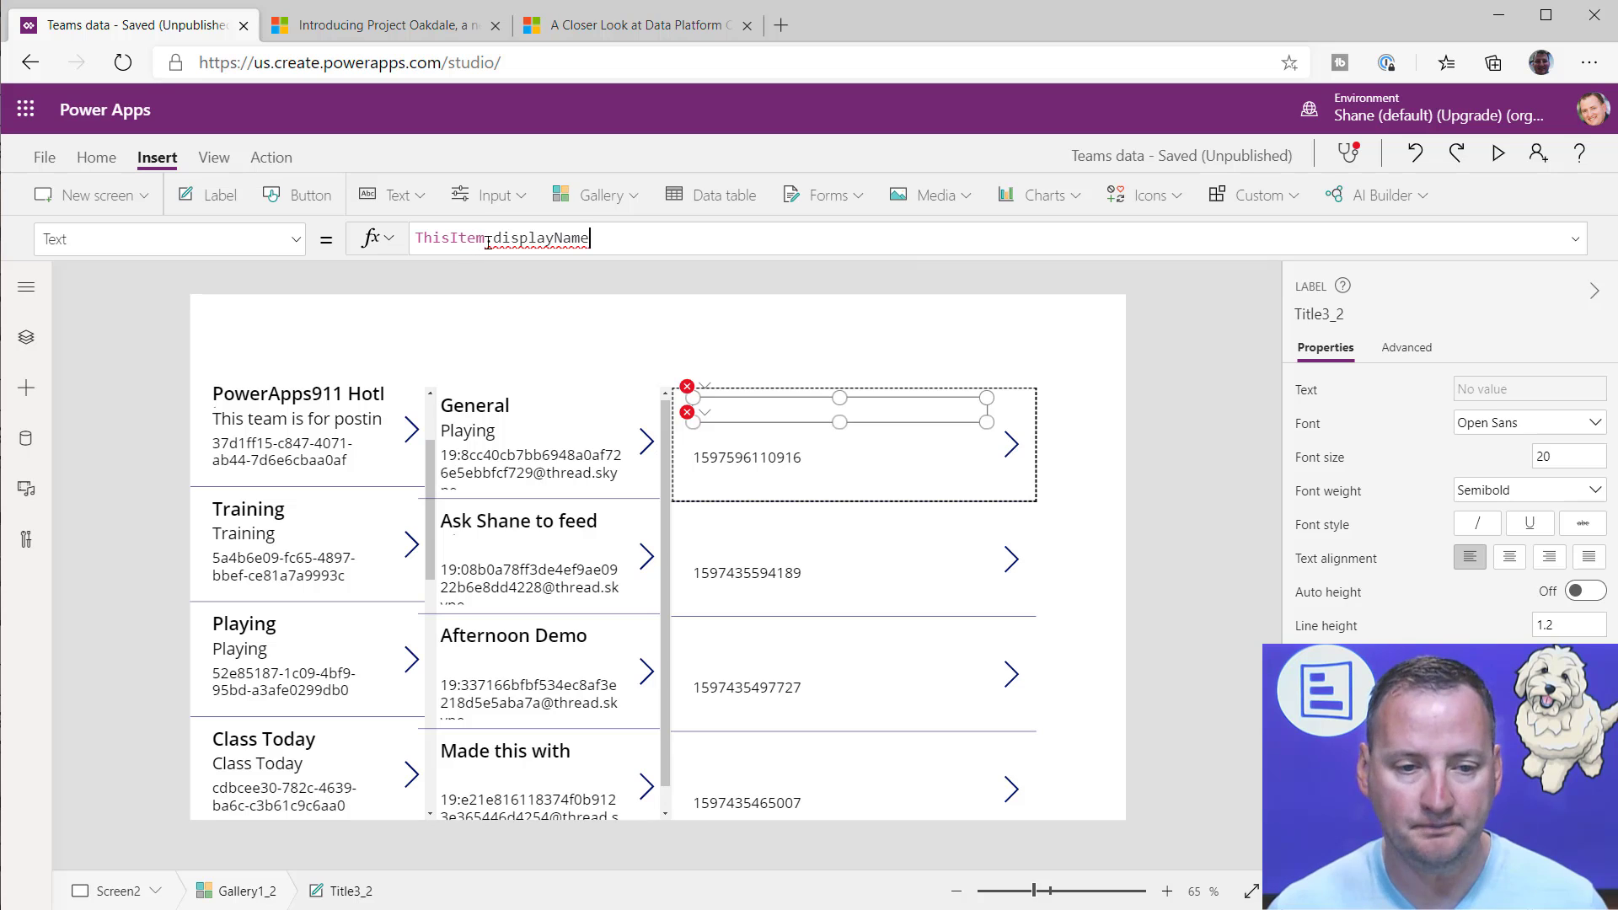
pyautogui.moveTo(493, 241); pyautogui.dragTo(650, 239)
pyautogui.press('BackSpace')
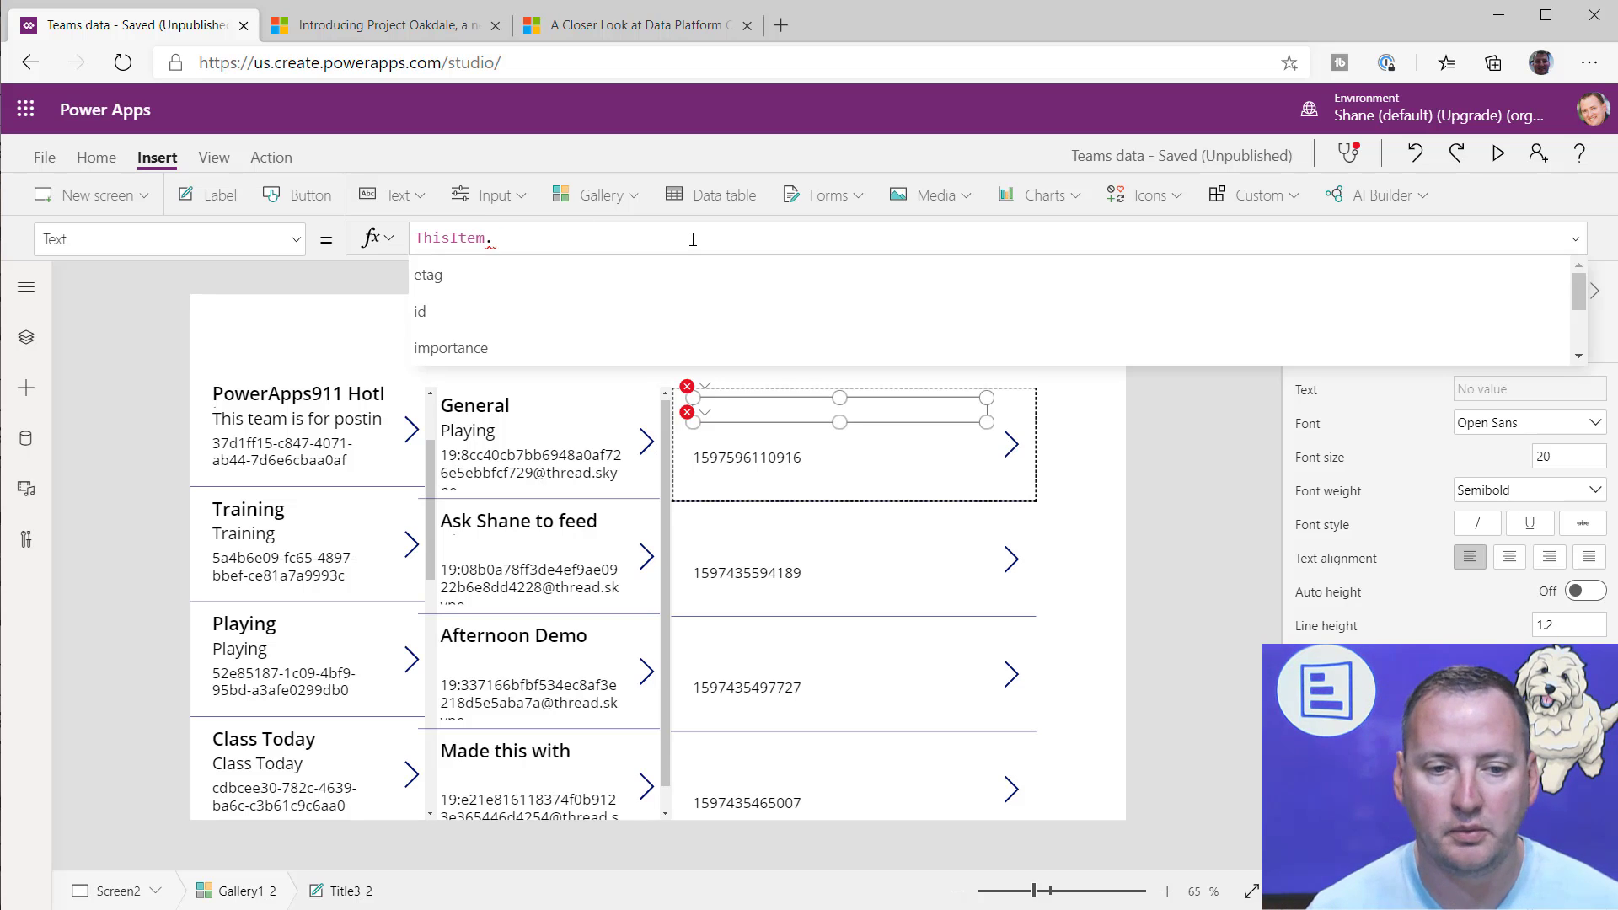
pyautogui.press('Down')
pyautogui.press('Down')
pyautogui.press('Down')
pyautogui.press('Down')
pyautogui.press('Down')
pyautogui.press('Down')
pyautogui.press('Down')
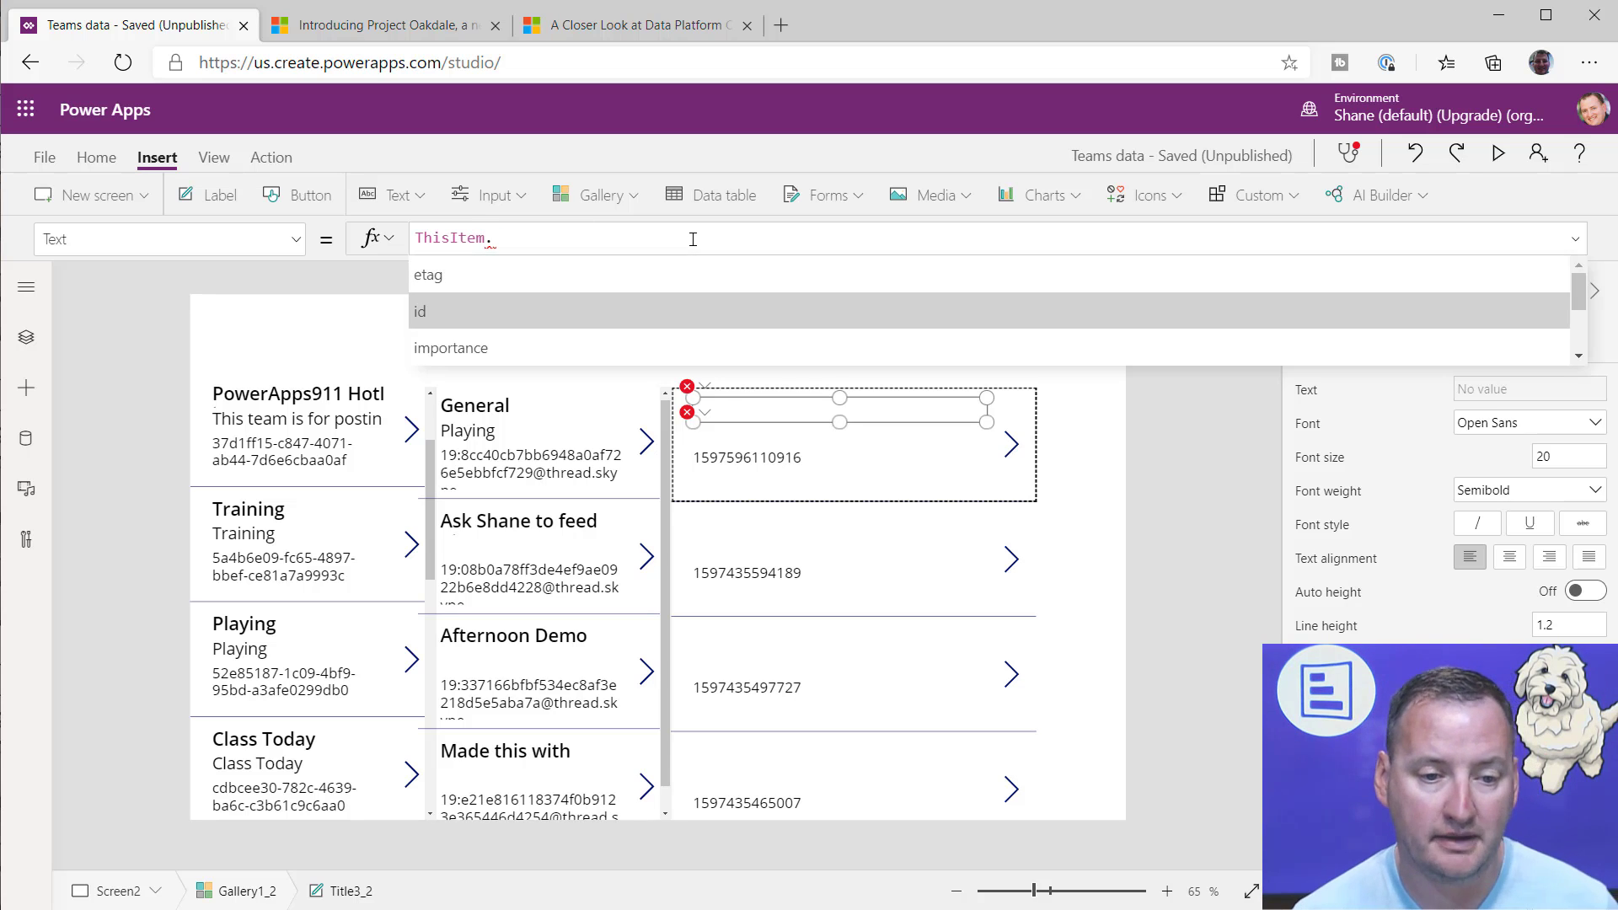
pyautogui.press('Down')
pyautogui.press('Down')
pyautogui.press('Down')
pyautogui.press('Down')
pyautogui.press('Down')
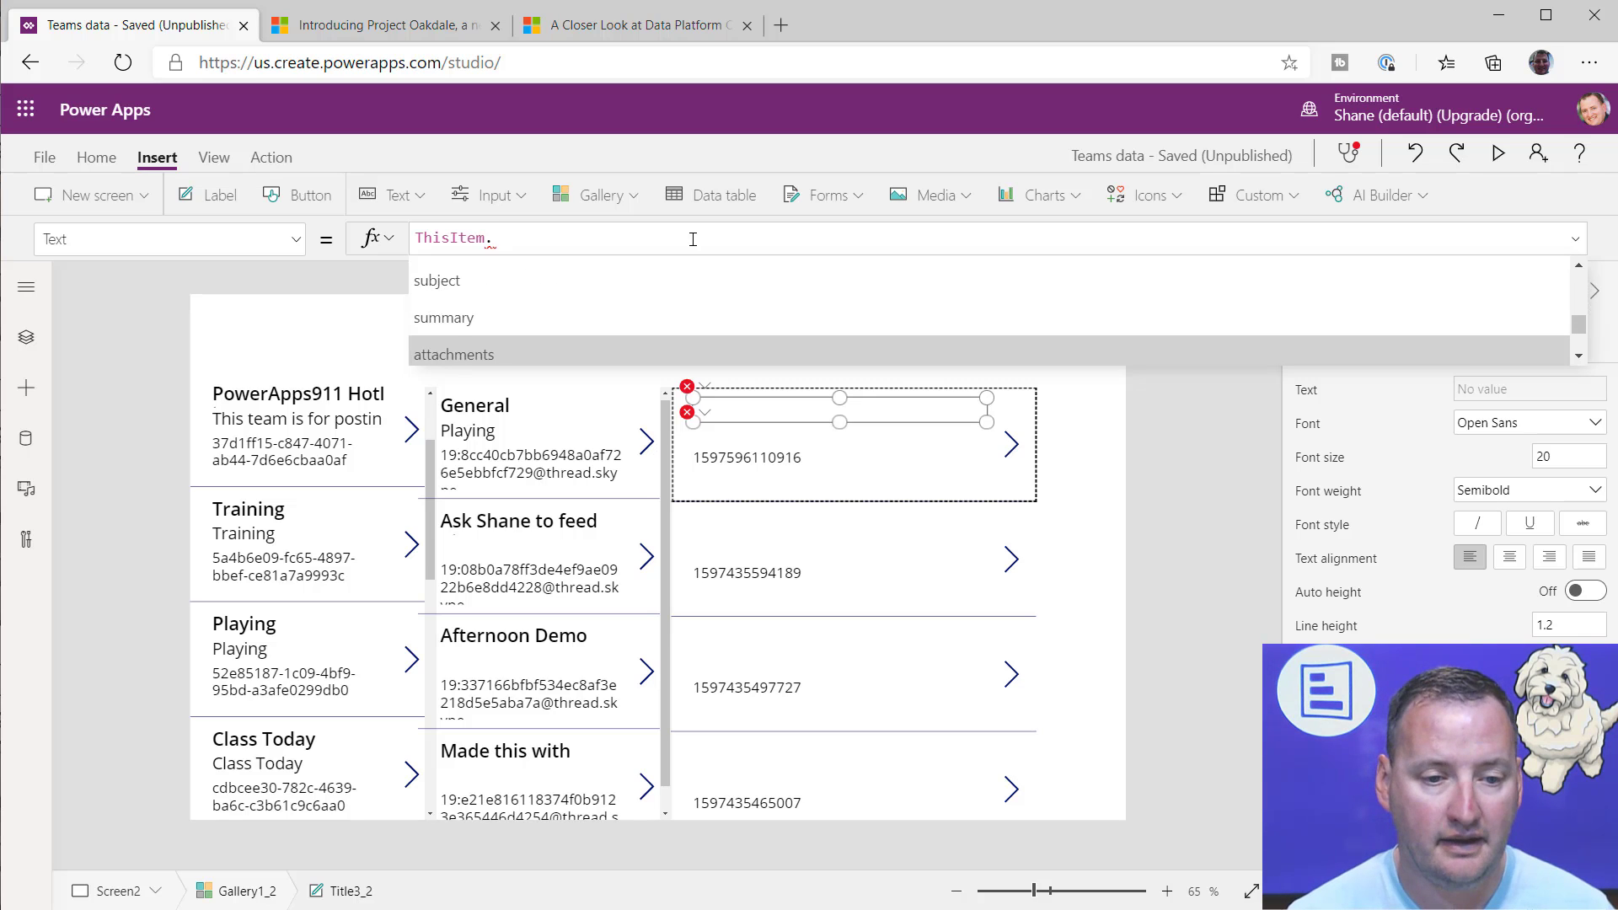
pyautogui.press('Up')
pyautogui.press('Tab')
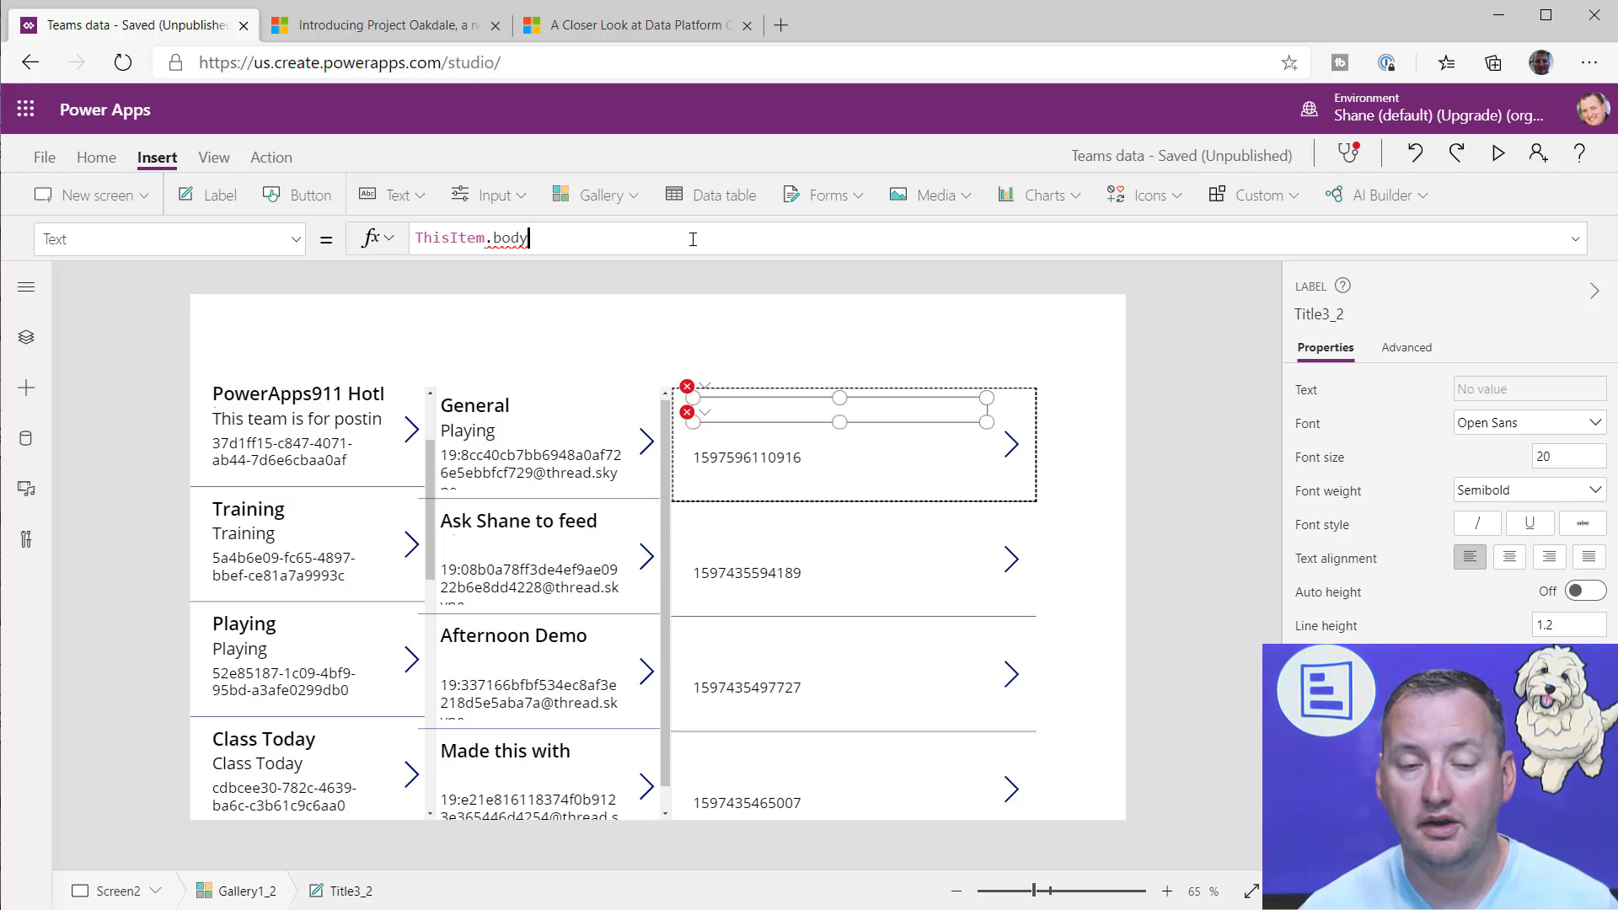
# Step: Extend the title label's formula to ThisItem.body.content so it returns a text value
pyautogui.moveTo(507, 237)
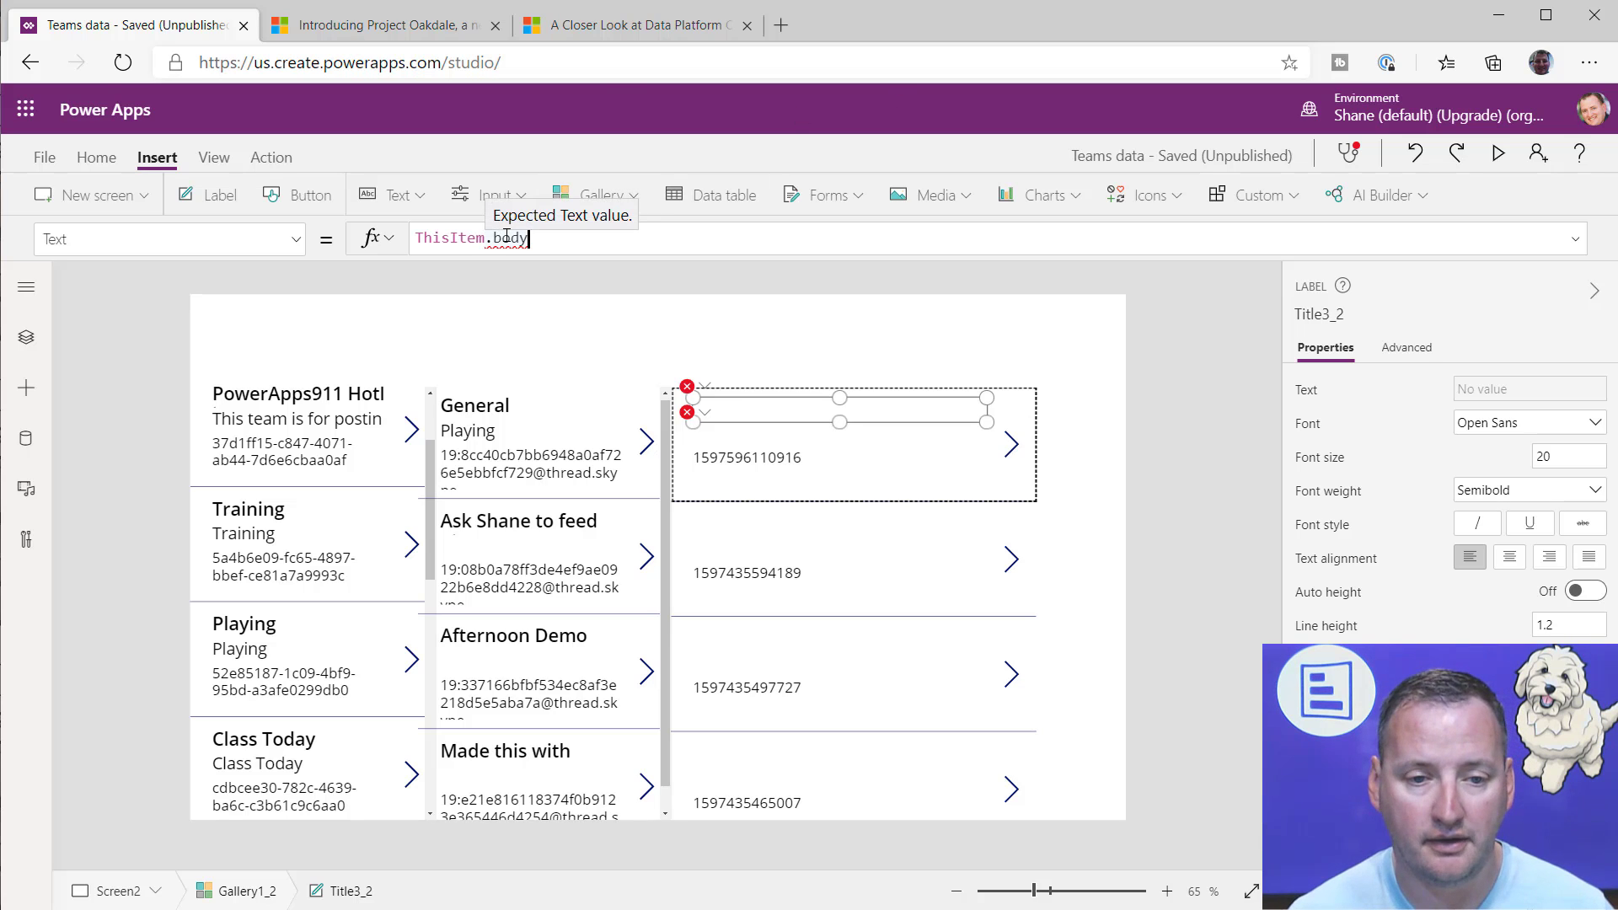
pyautogui.click(568, 235)
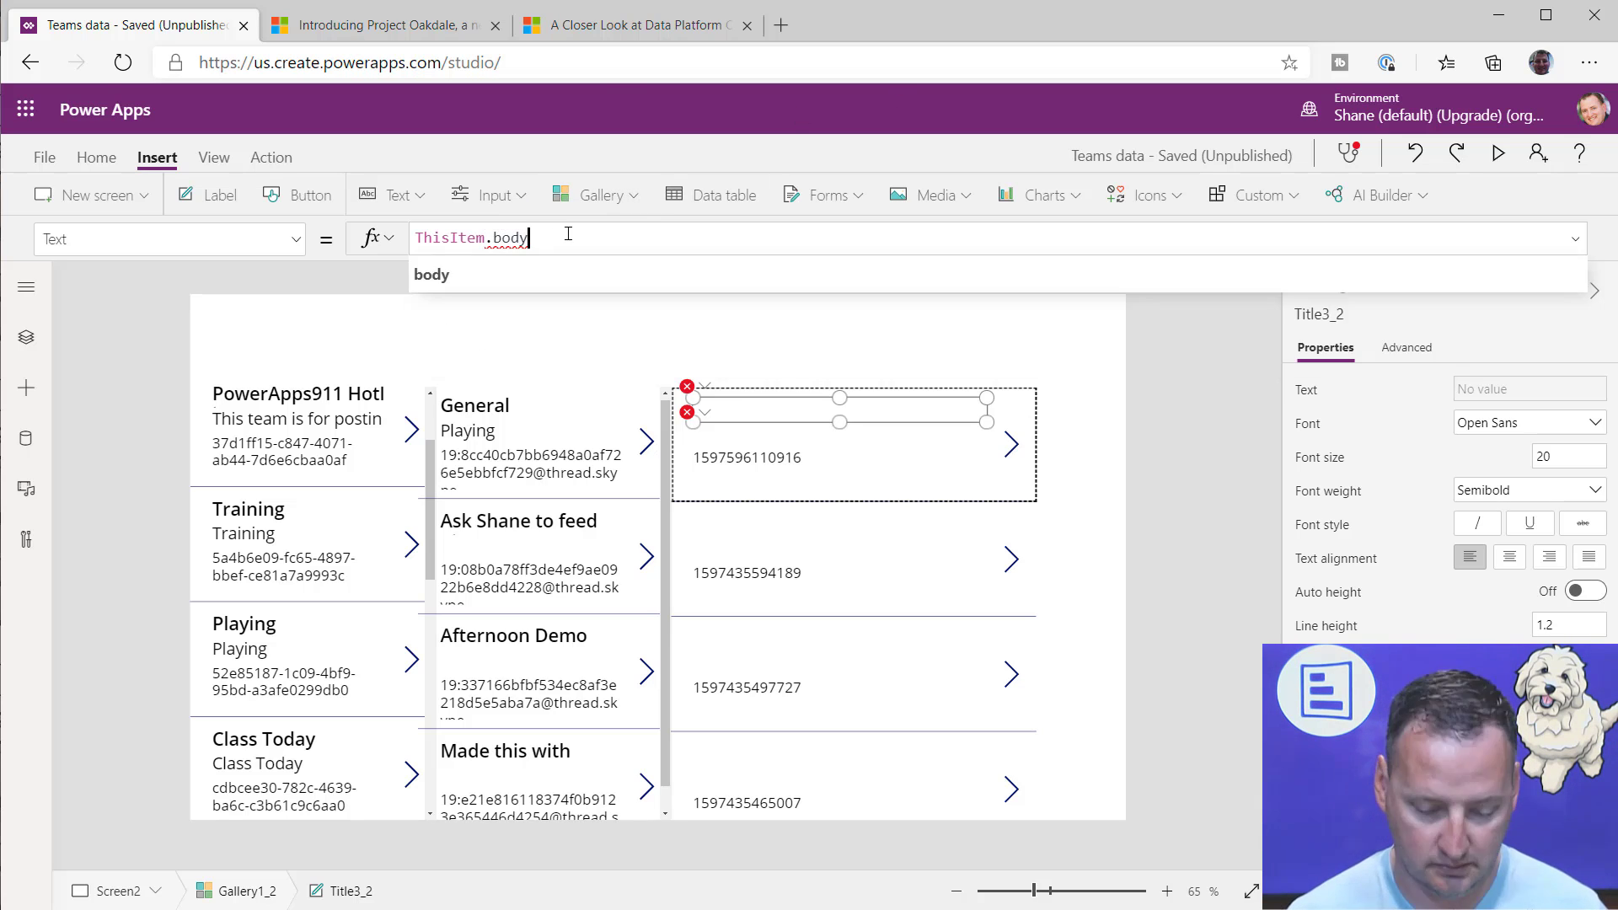
pyautogui.write('.')
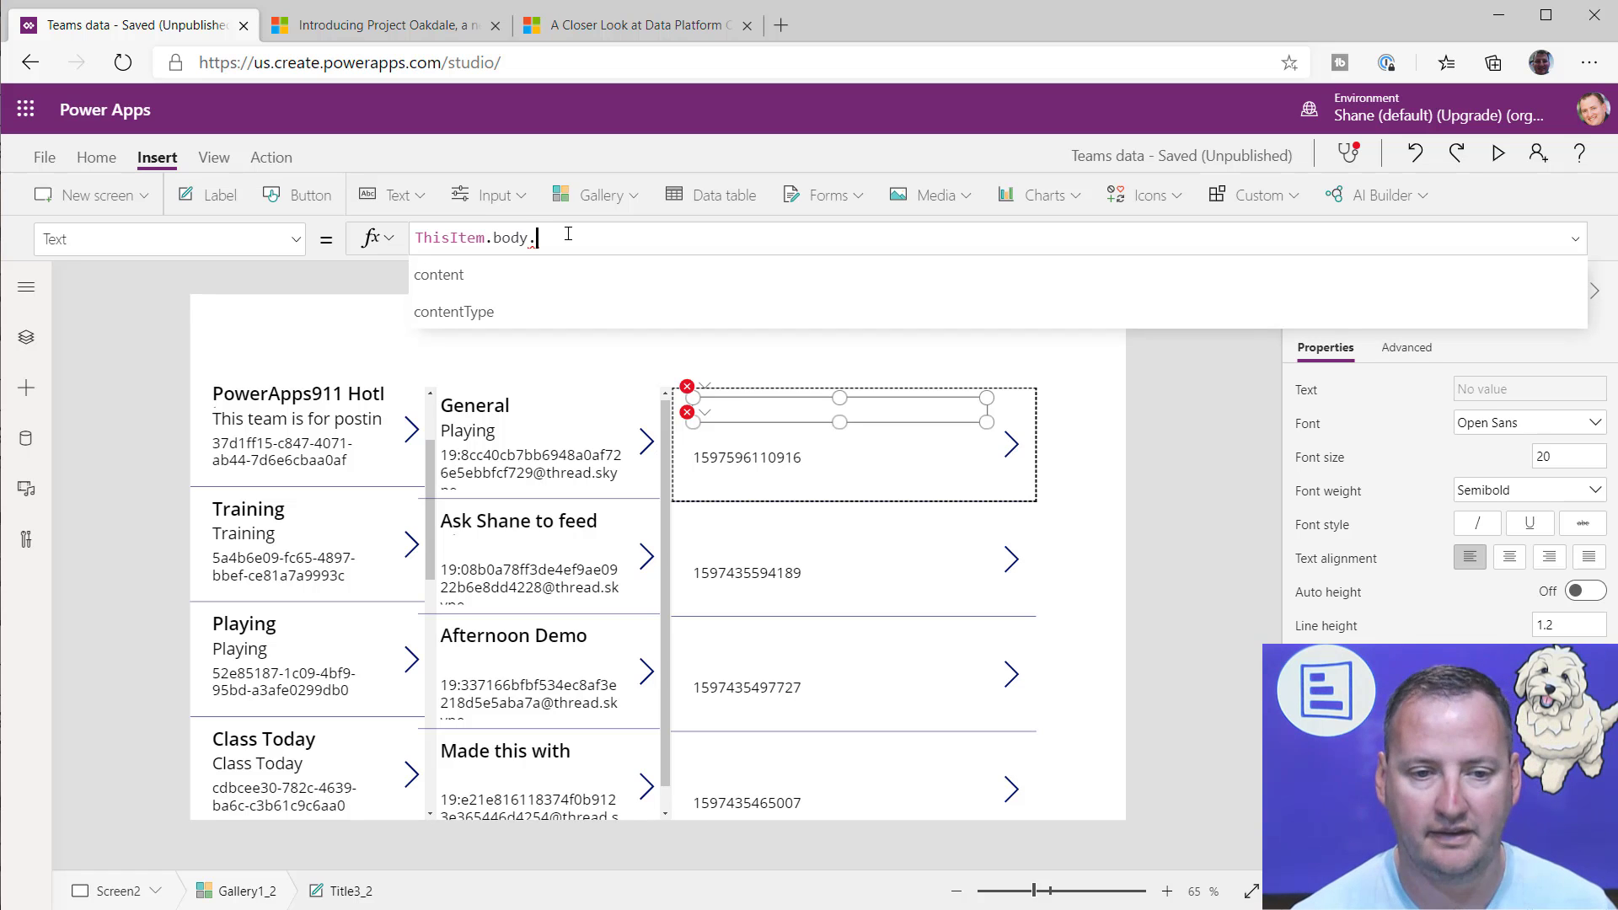
pyautogui.write('content')
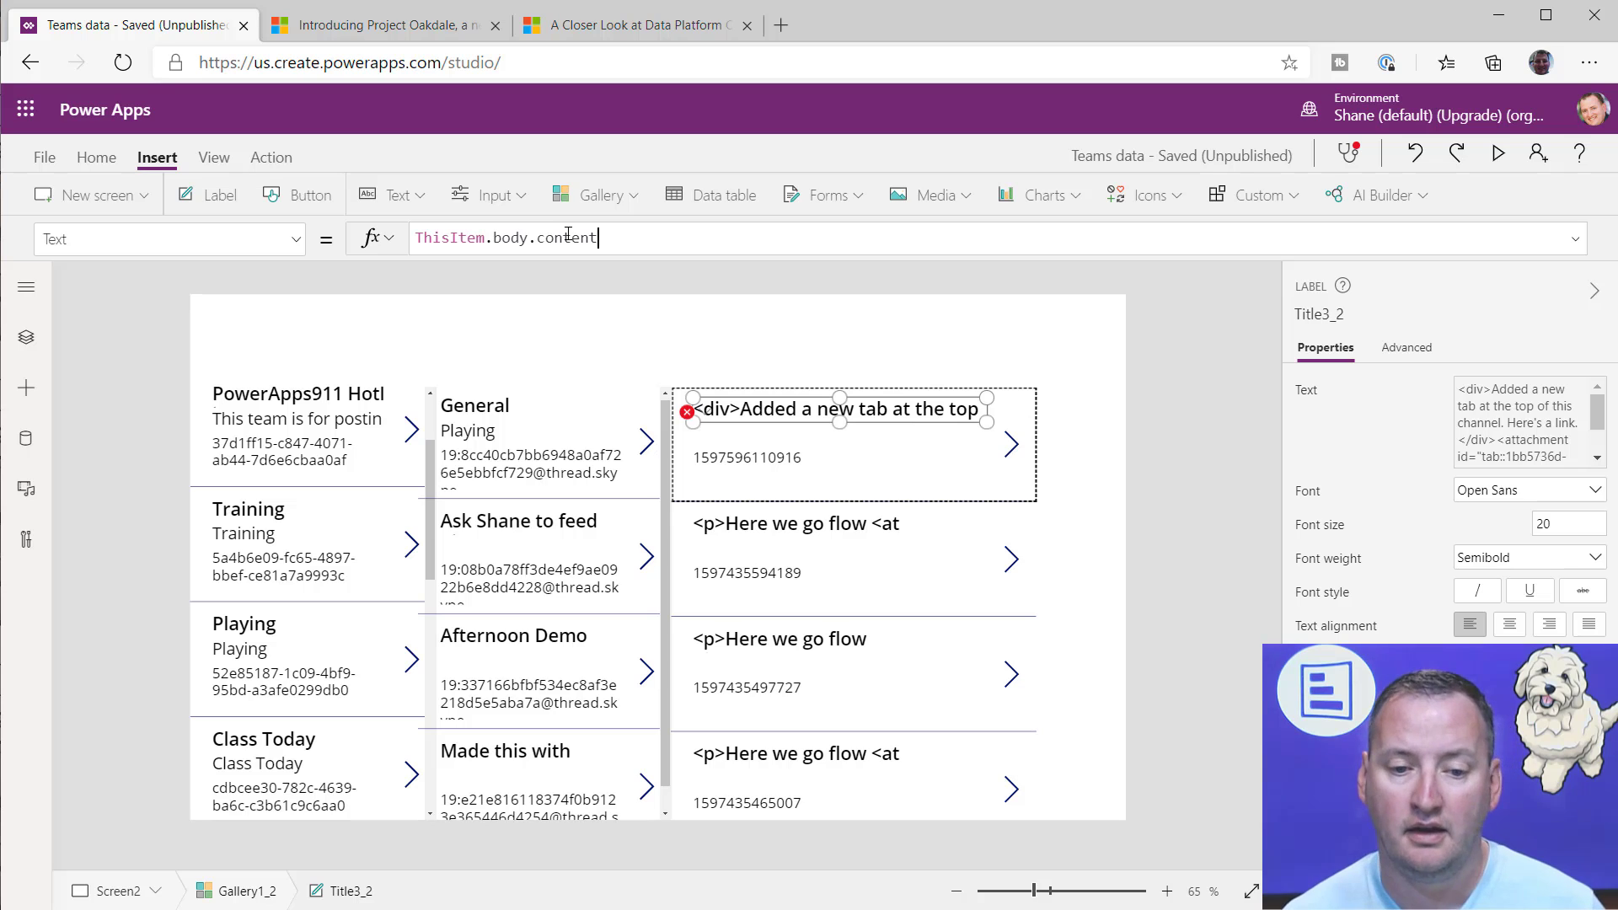
# Step: Set the messages gallery subtitle label's Text formula to ThisItem.body.contentType
pyautogui.click(704, 416)
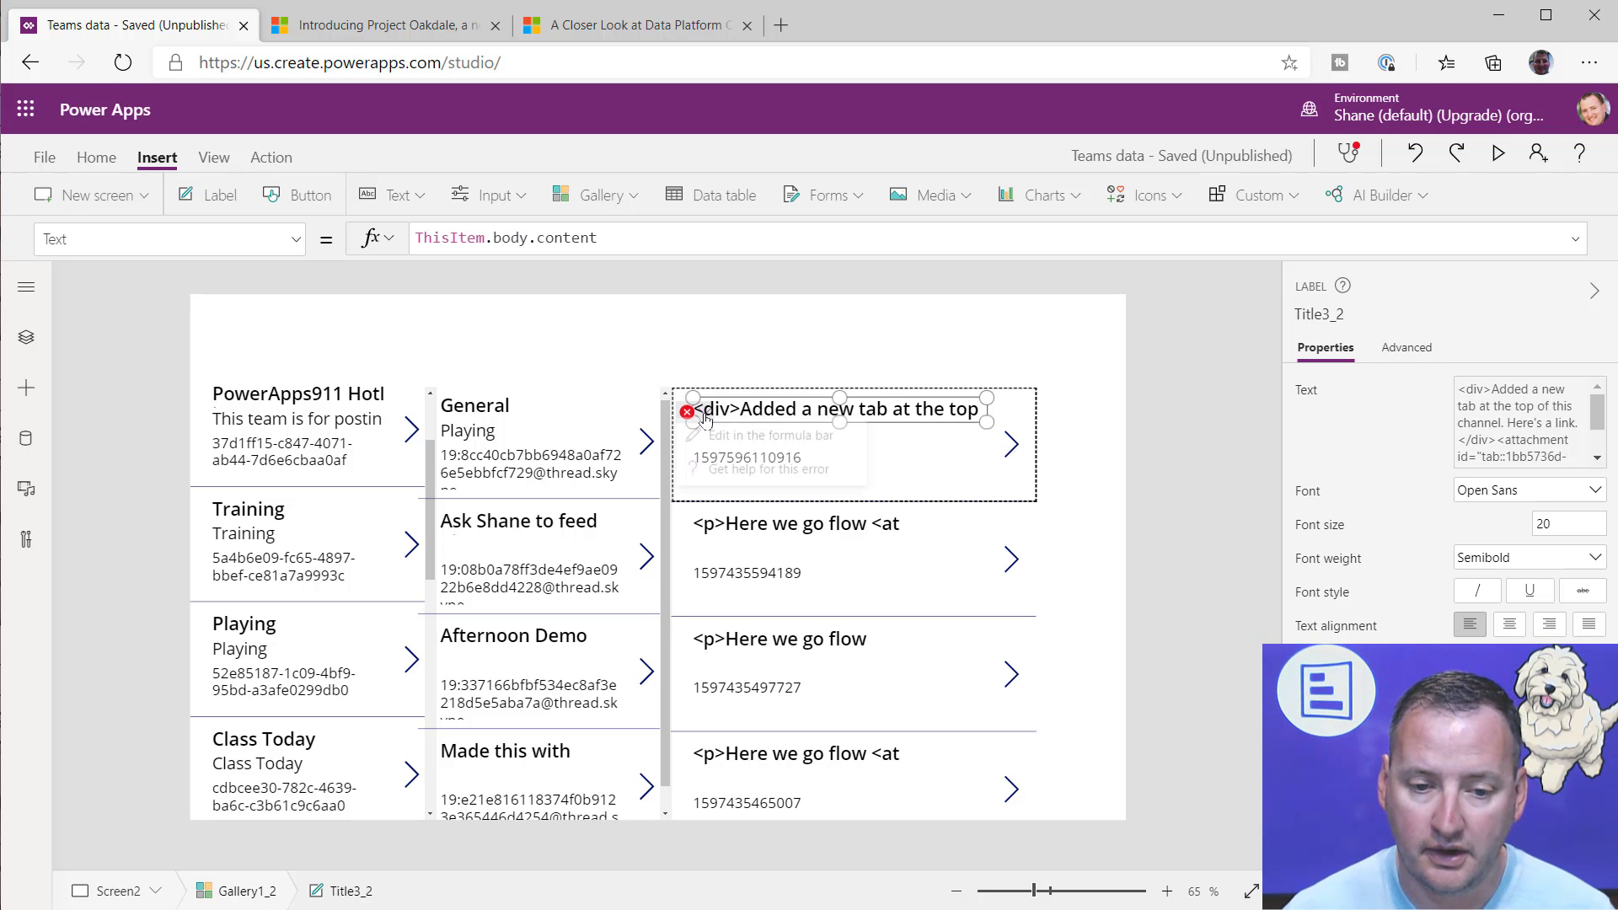
pyautogui.click(758, 435)
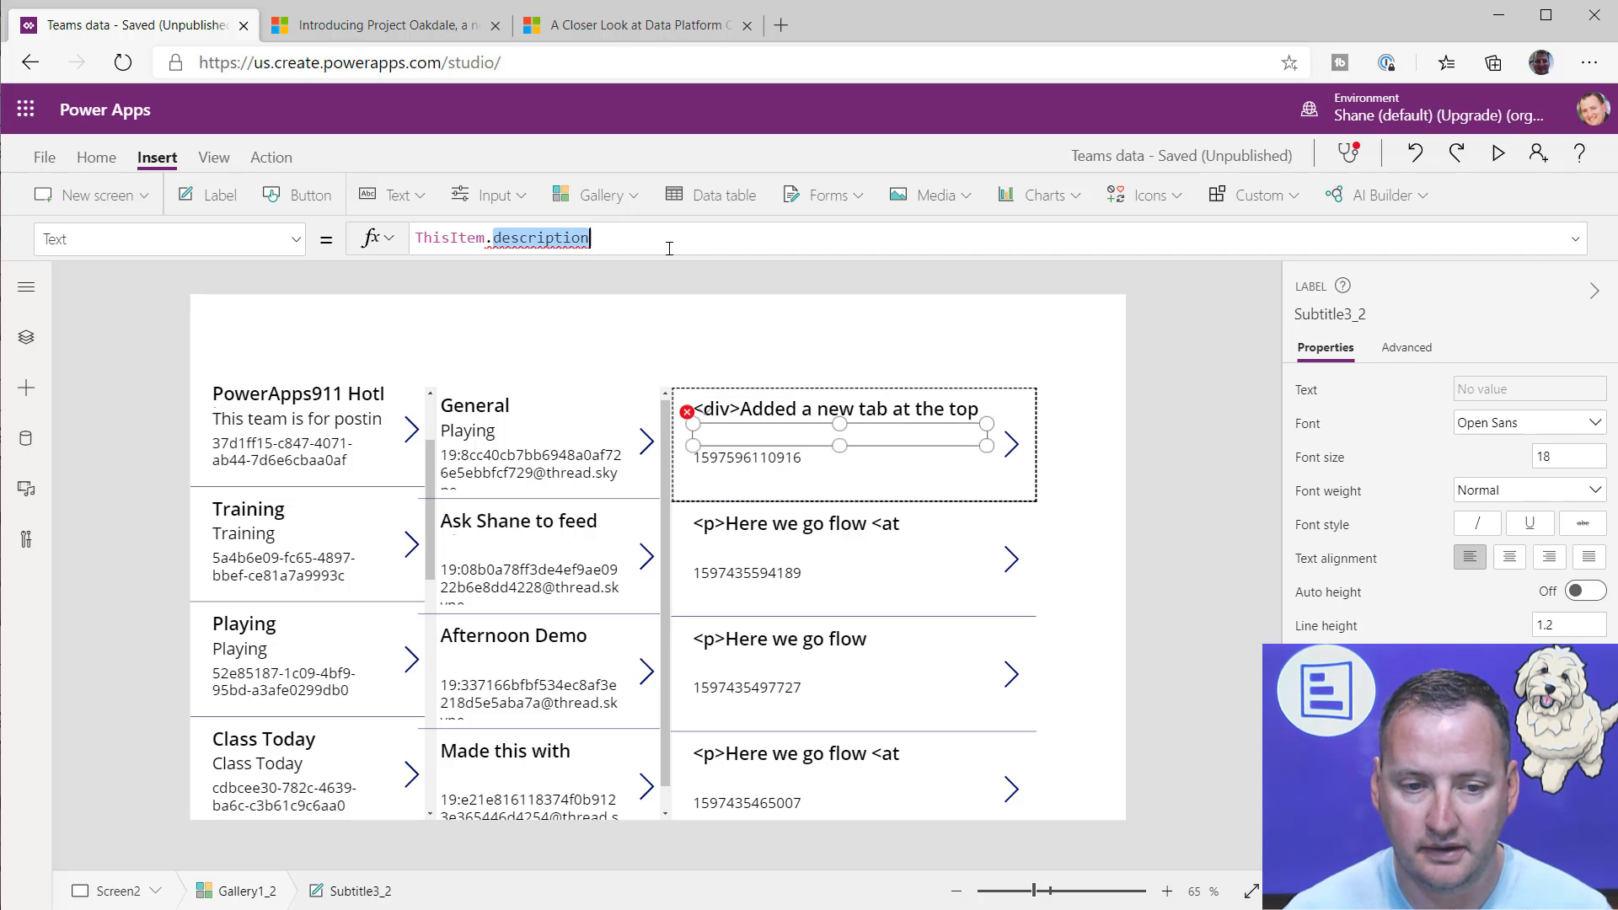
pyautogui.write('body')
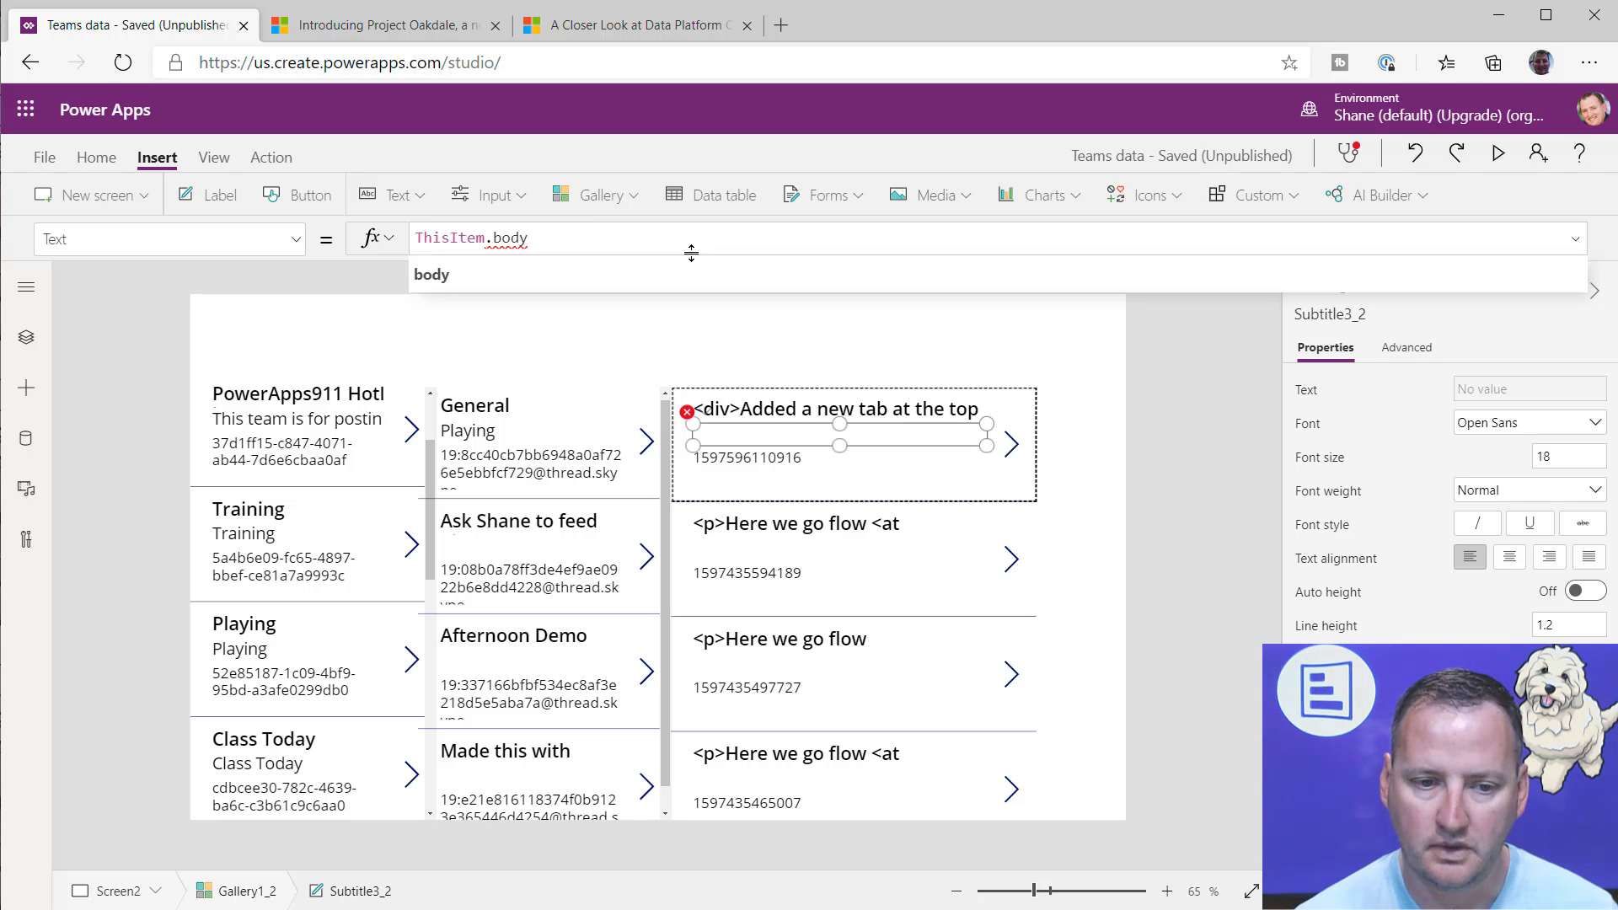
pyautogui.write('.con')
pyautogui.press('Down')
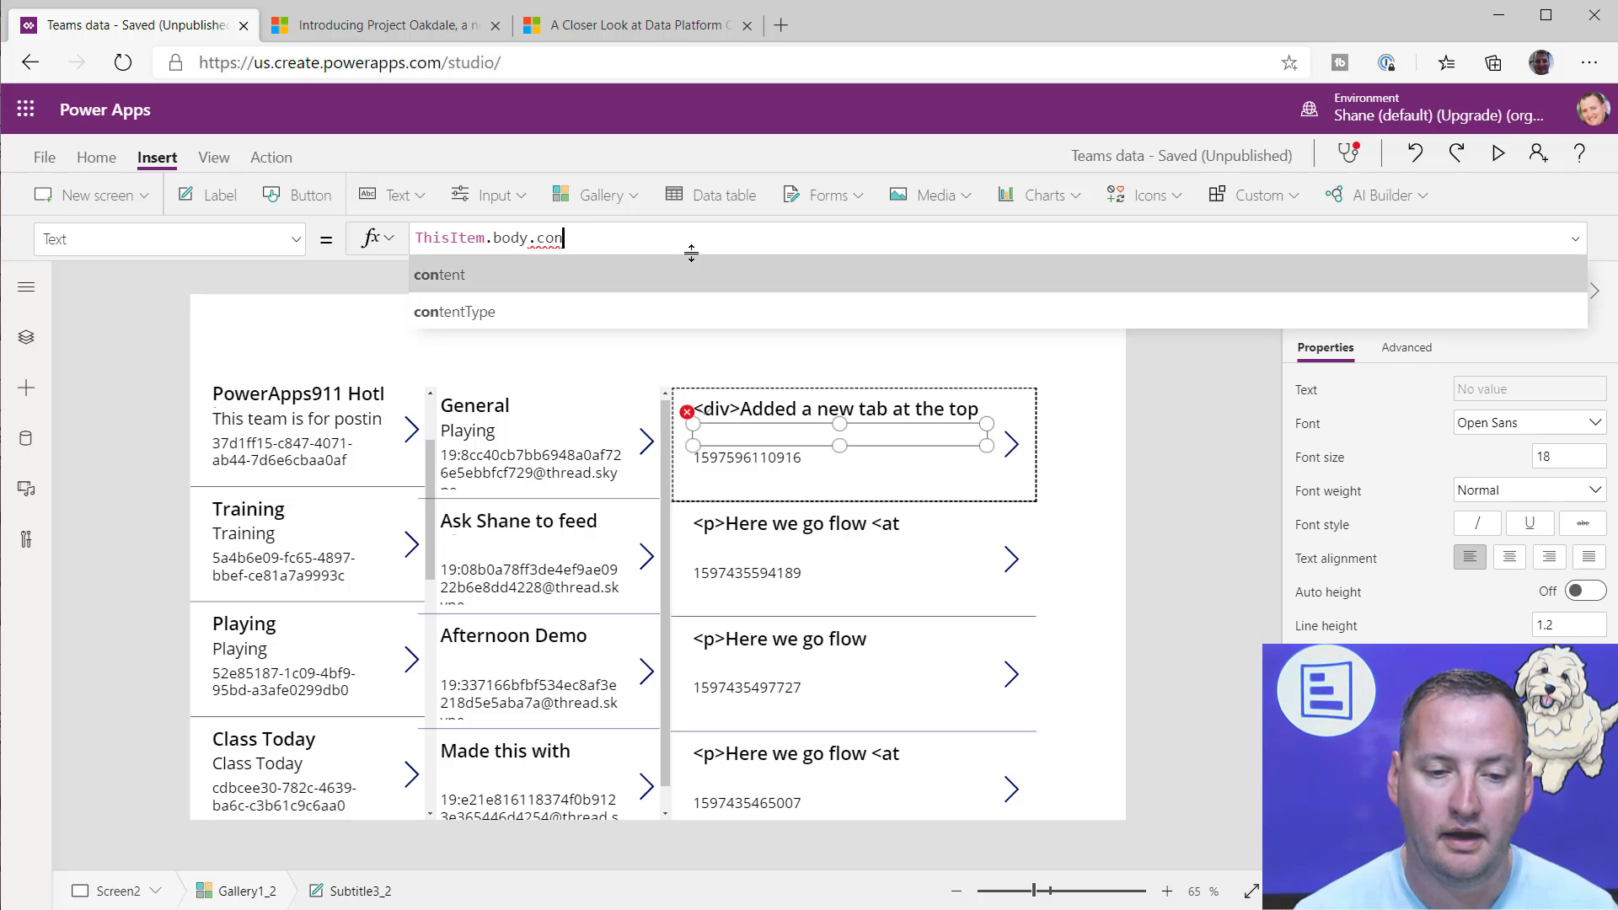
pyautogui.press('Tab')
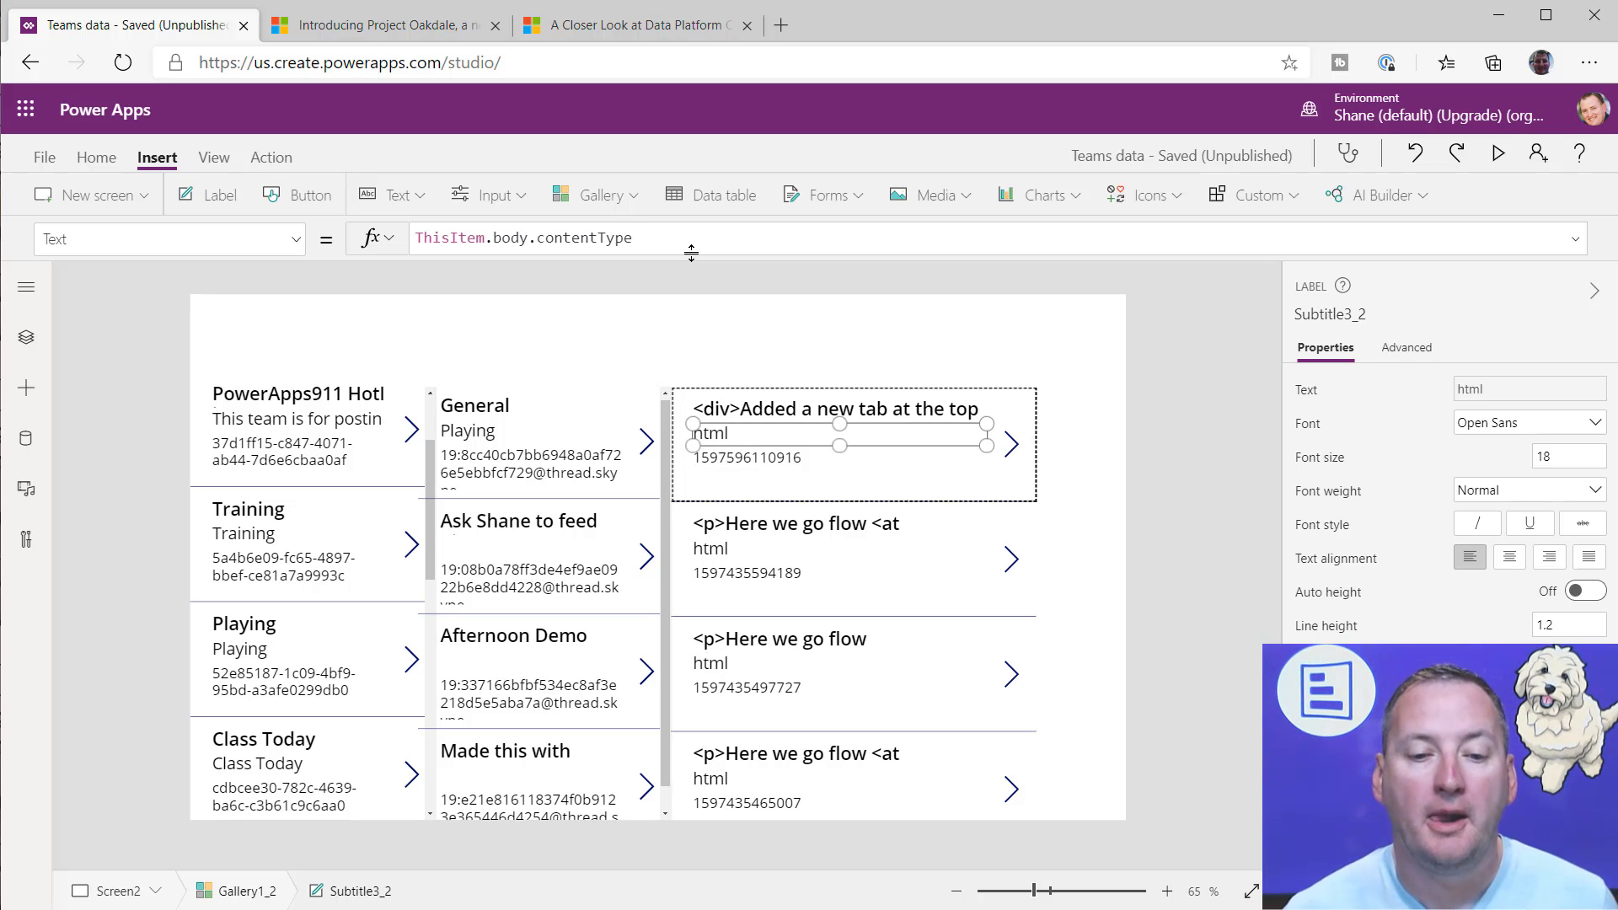
# Step: Check the message body and title labels' formulas, and preview the app to read the first message's full content
pyautogui.click(948, 474)
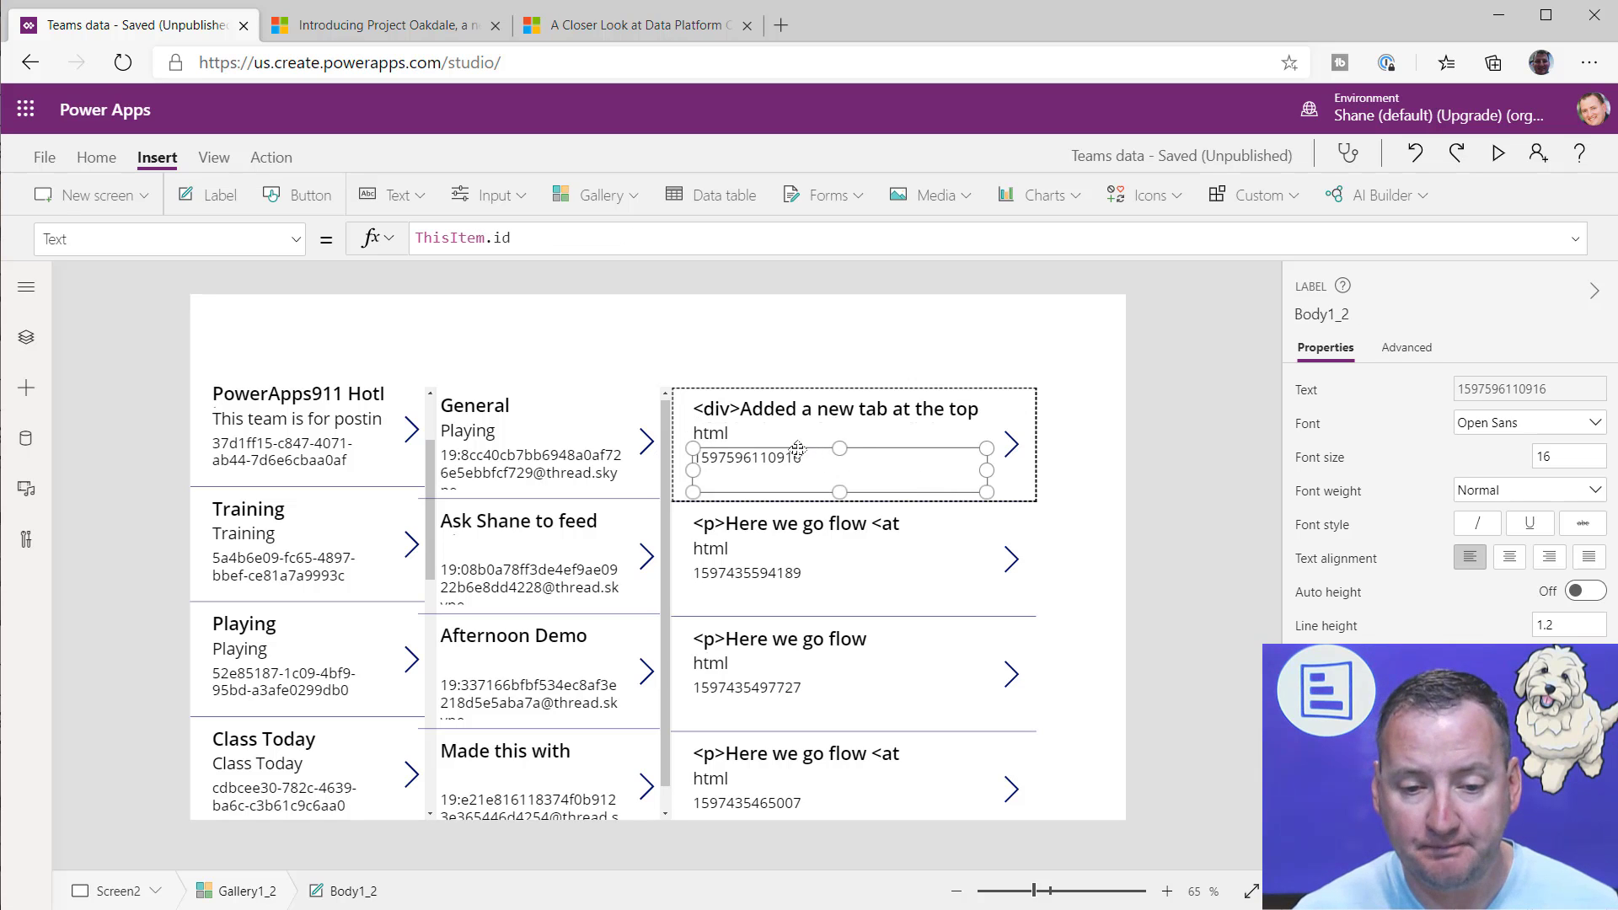
pyautogui.click(792, 411)
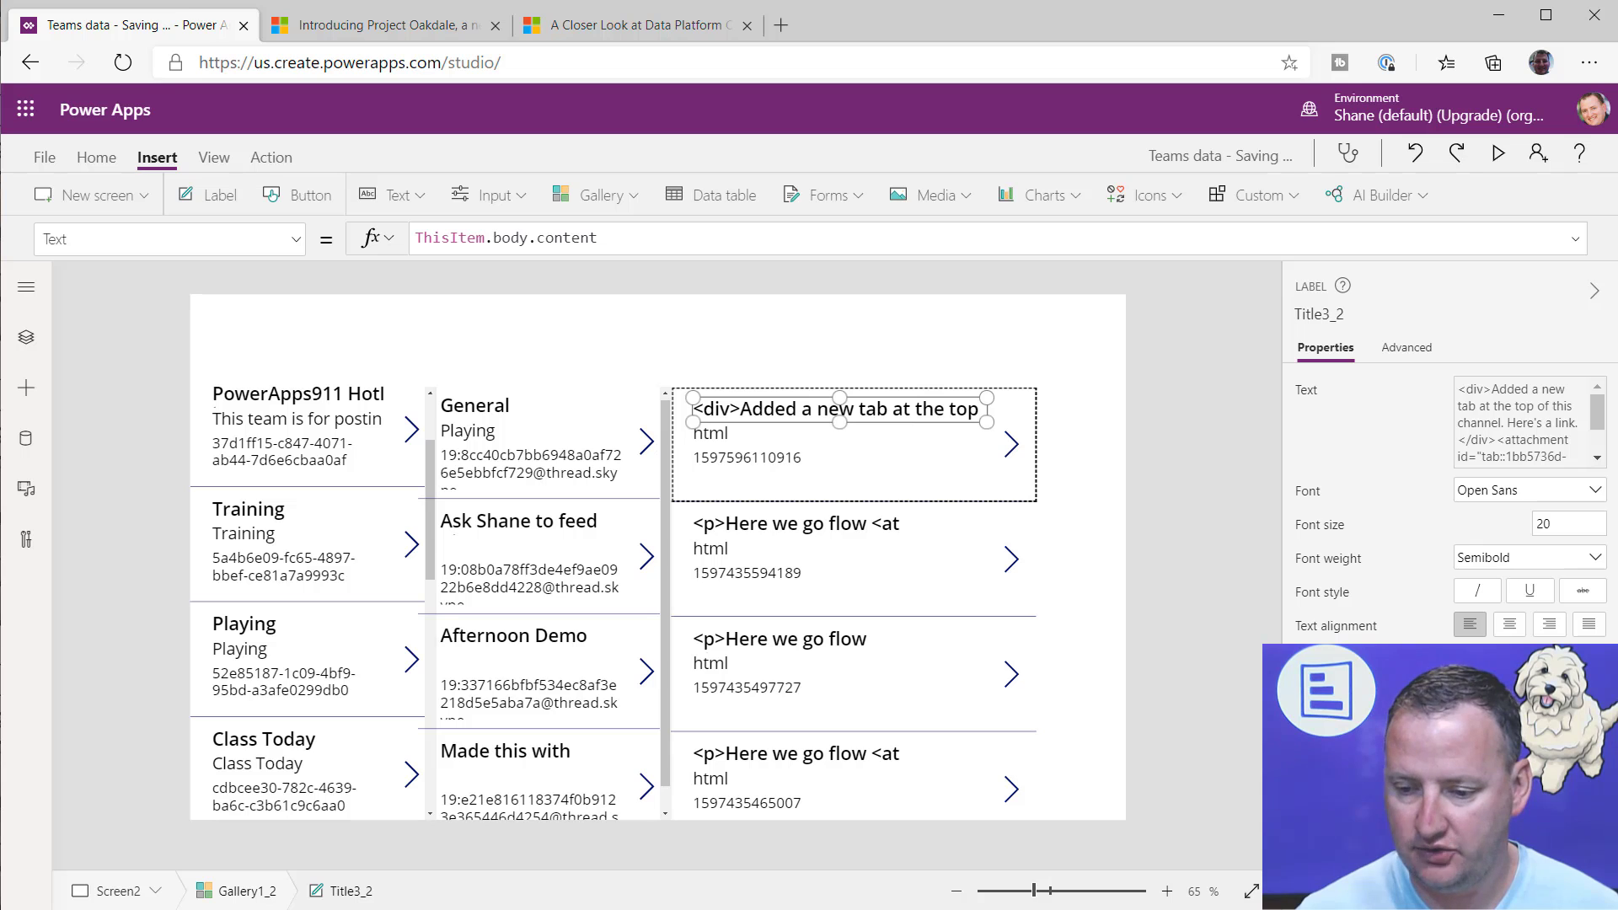
pyautogui.click(1498, 153)
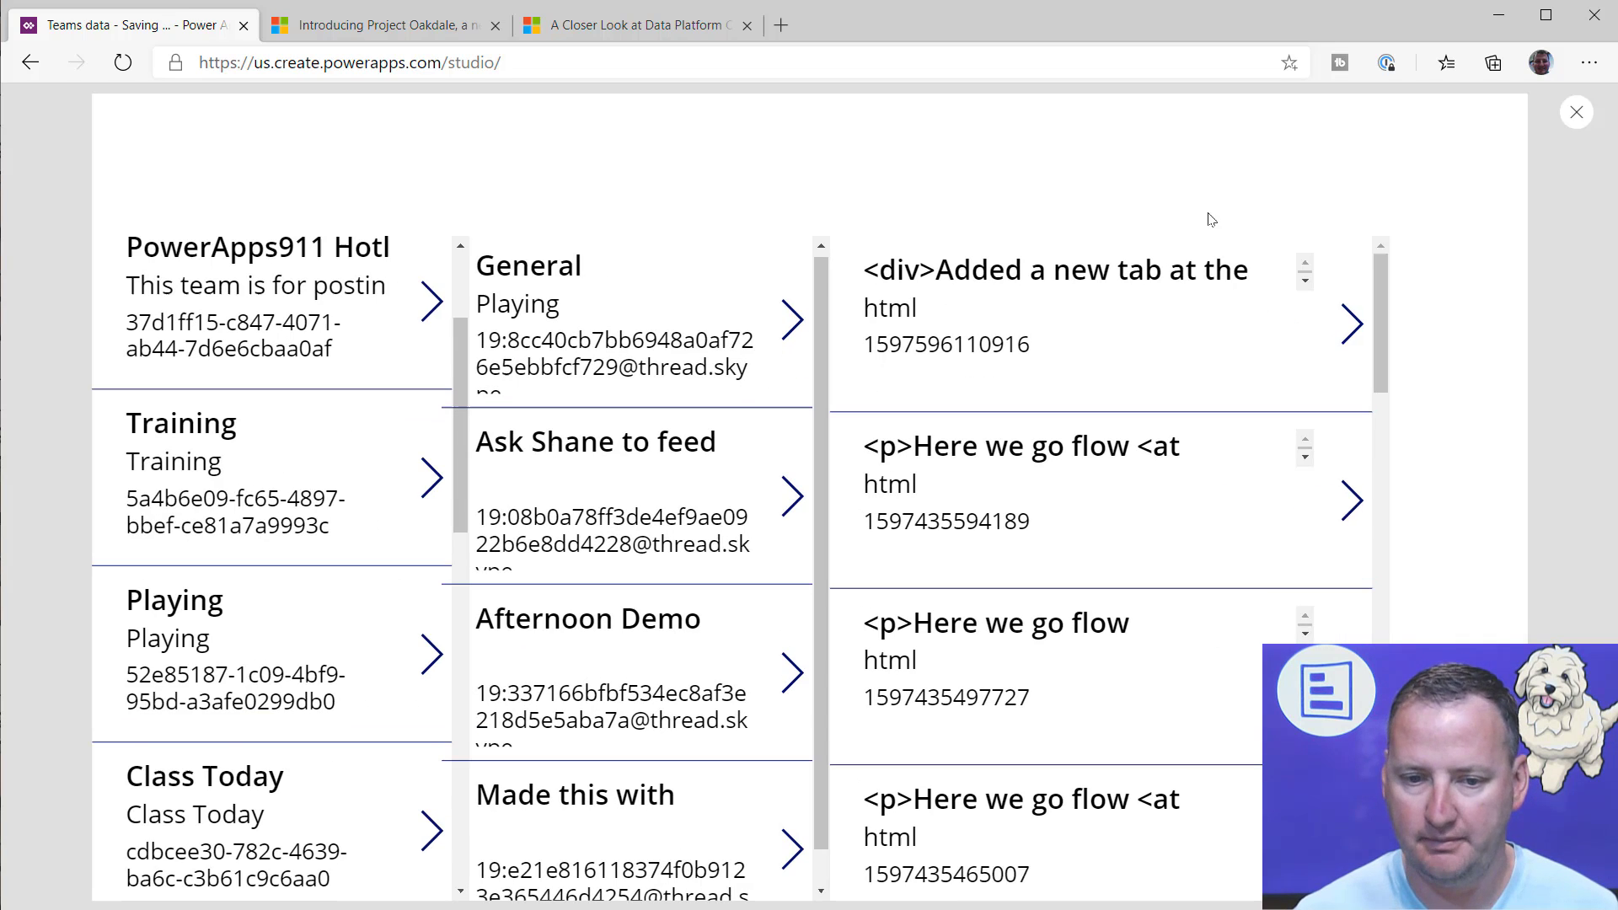
pyautogui.click(1311, 278)
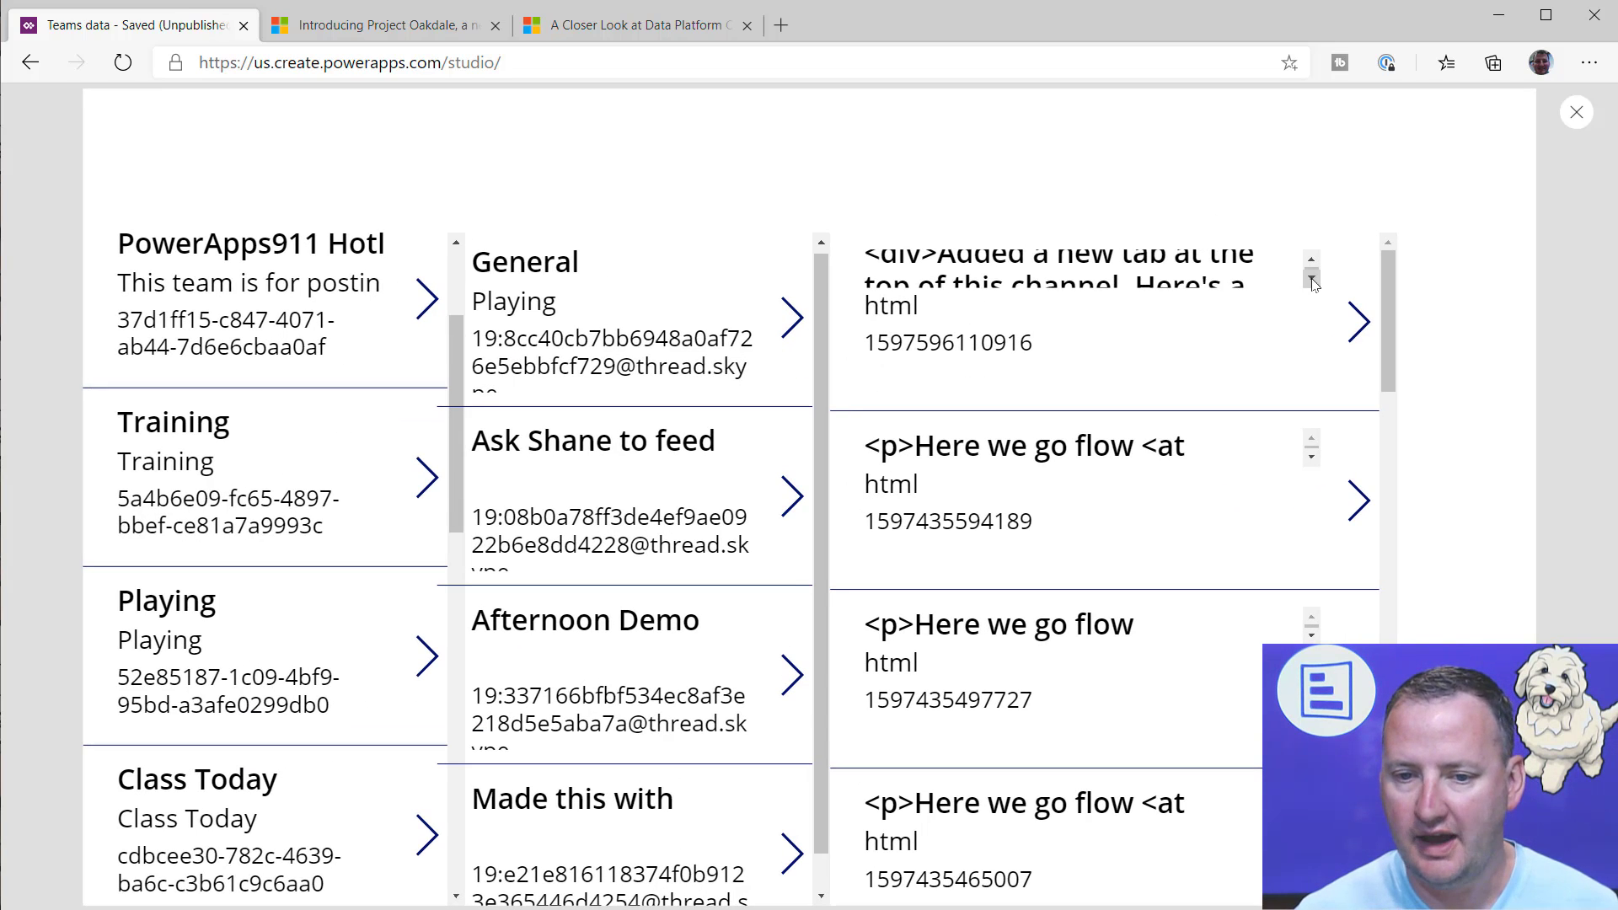
pyautogui.click(1311, 281)
pyautogui.click(1311, 282)
pyautogui.click(1311, 282)
pyautogui.click(1312, 281)
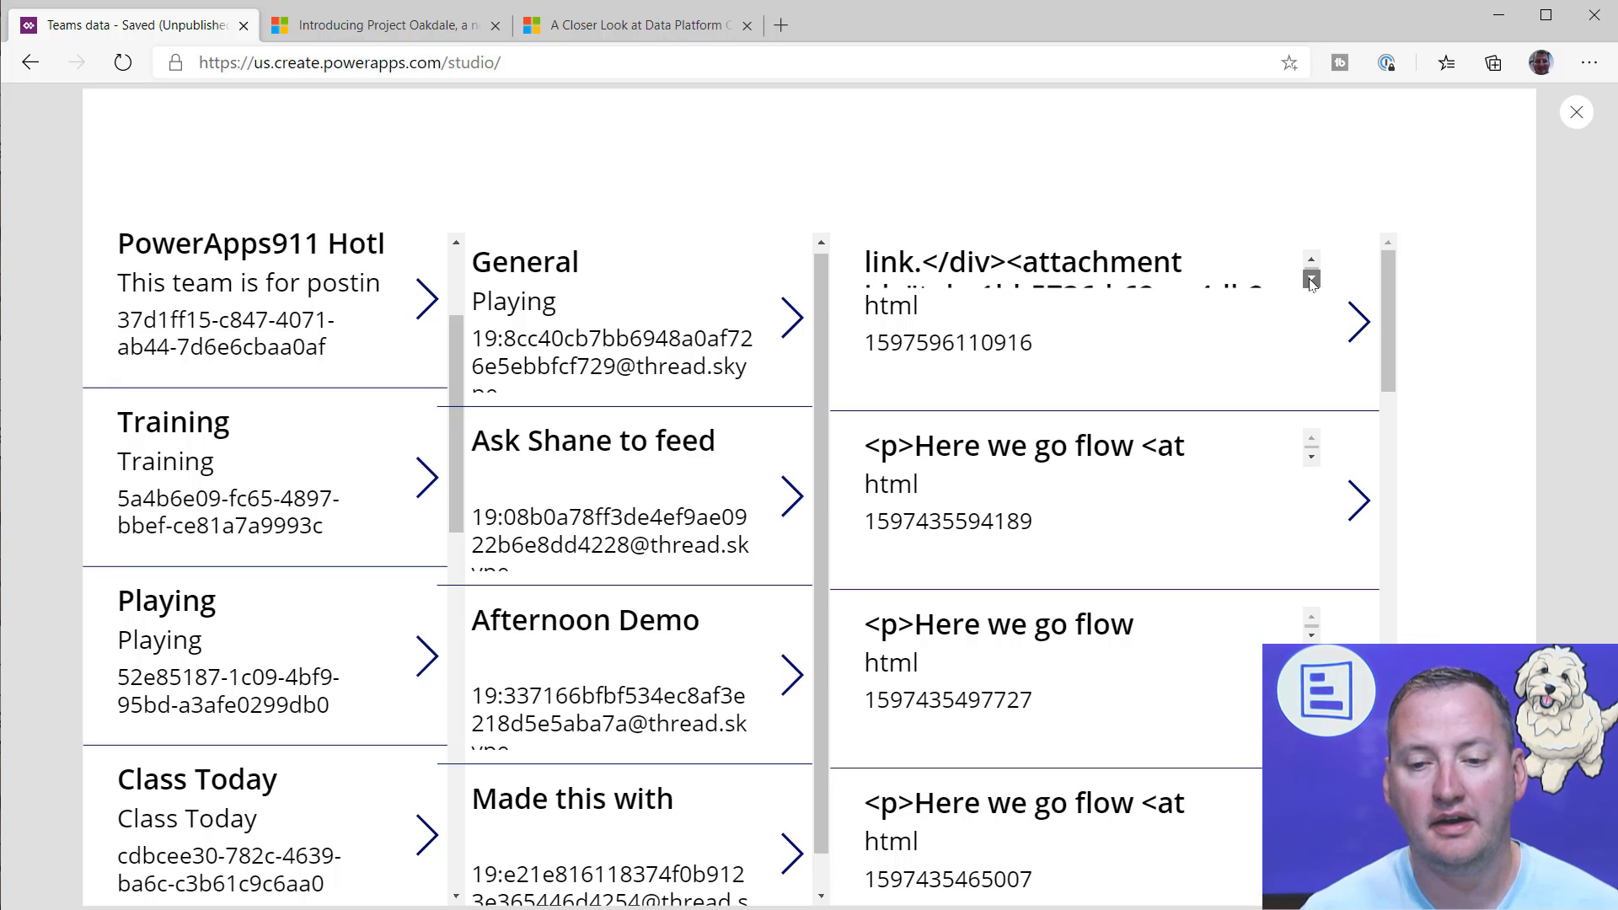
pyautogui.click(1311, 281)
pyautogui.click(1311, 281)
pyautogui.click(1308, 281)
pyautogui.click(1307, 281)
pyautogui.click(1307, 281)
pyautogui.click(1306, 281)
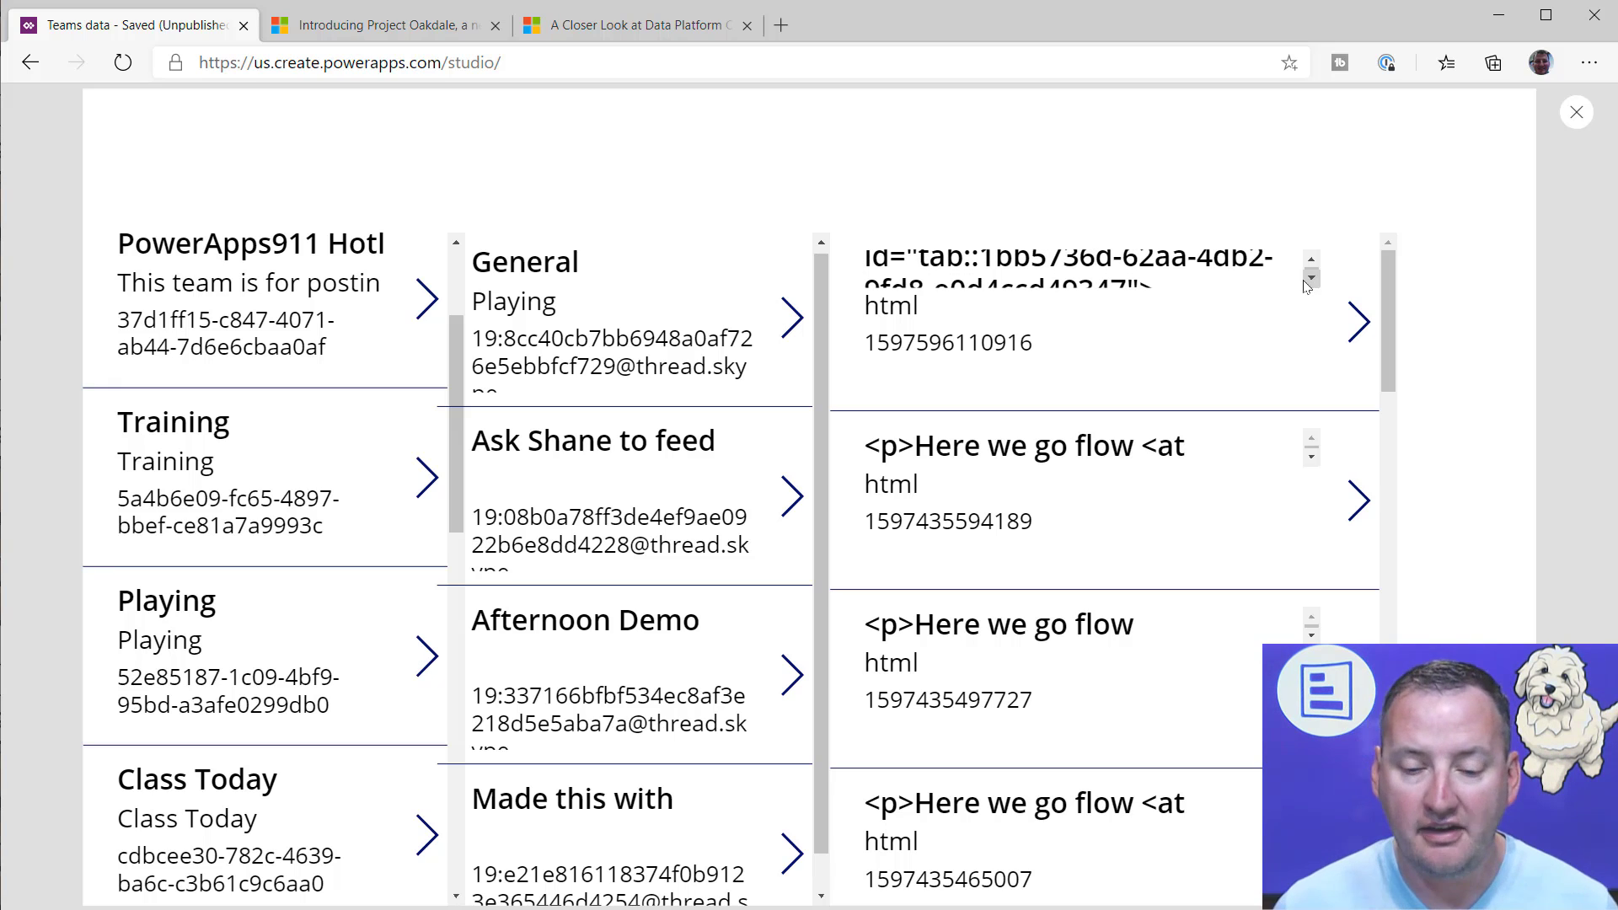
pyautogui.click(1312, 260)
pyautogui.click(1313, 260)
pyautogui.click(1312, 260)
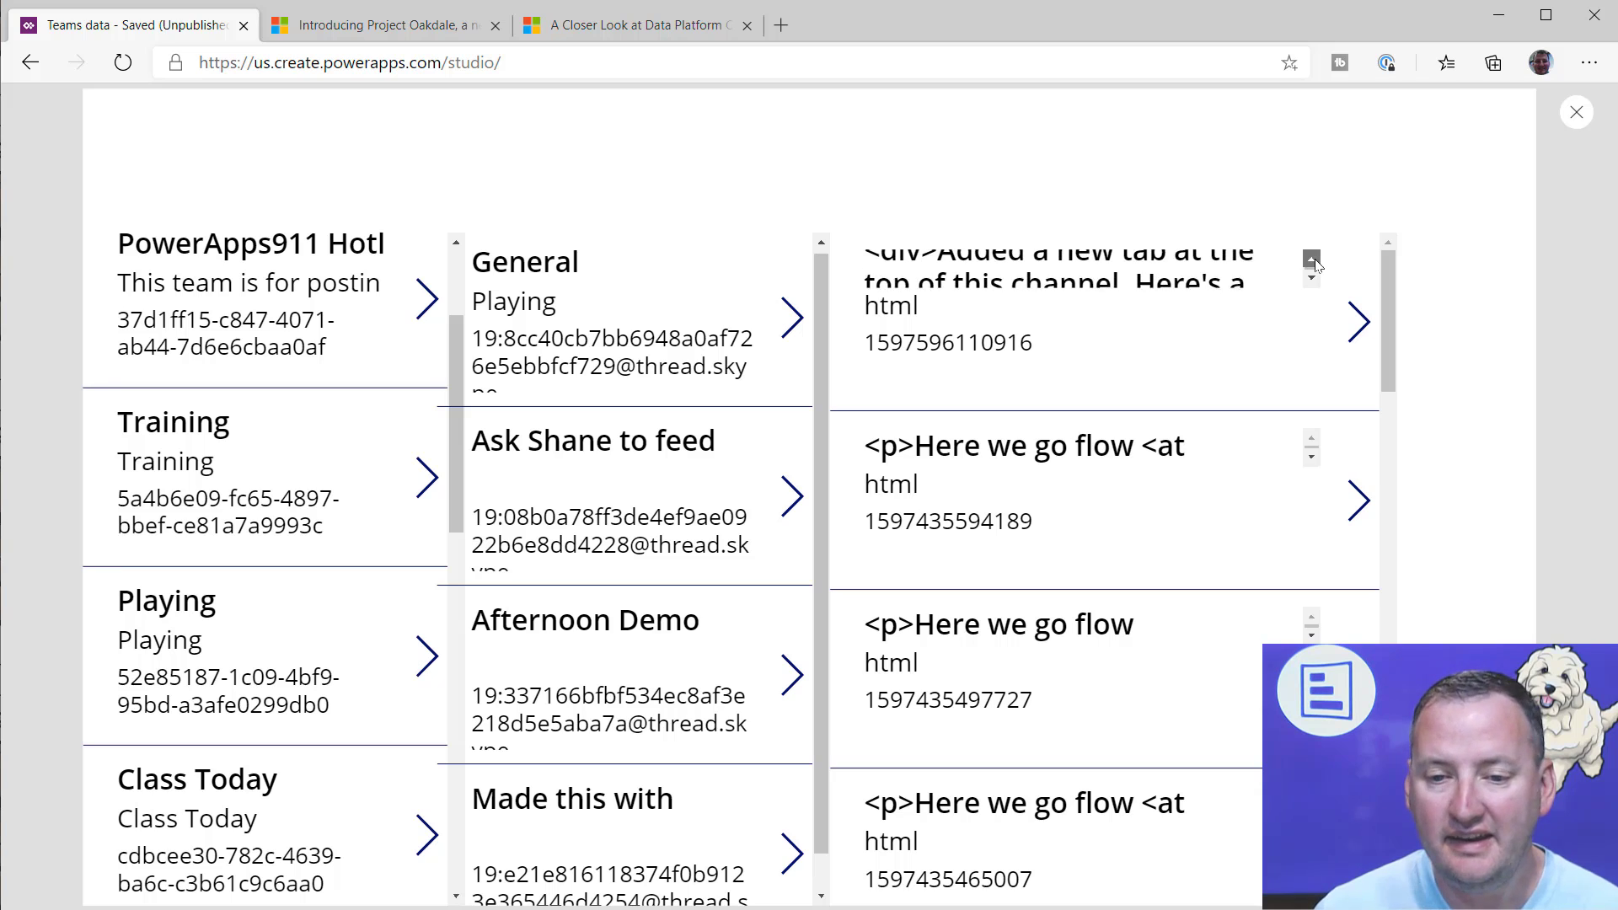
pyautogui.click(1312, 260)
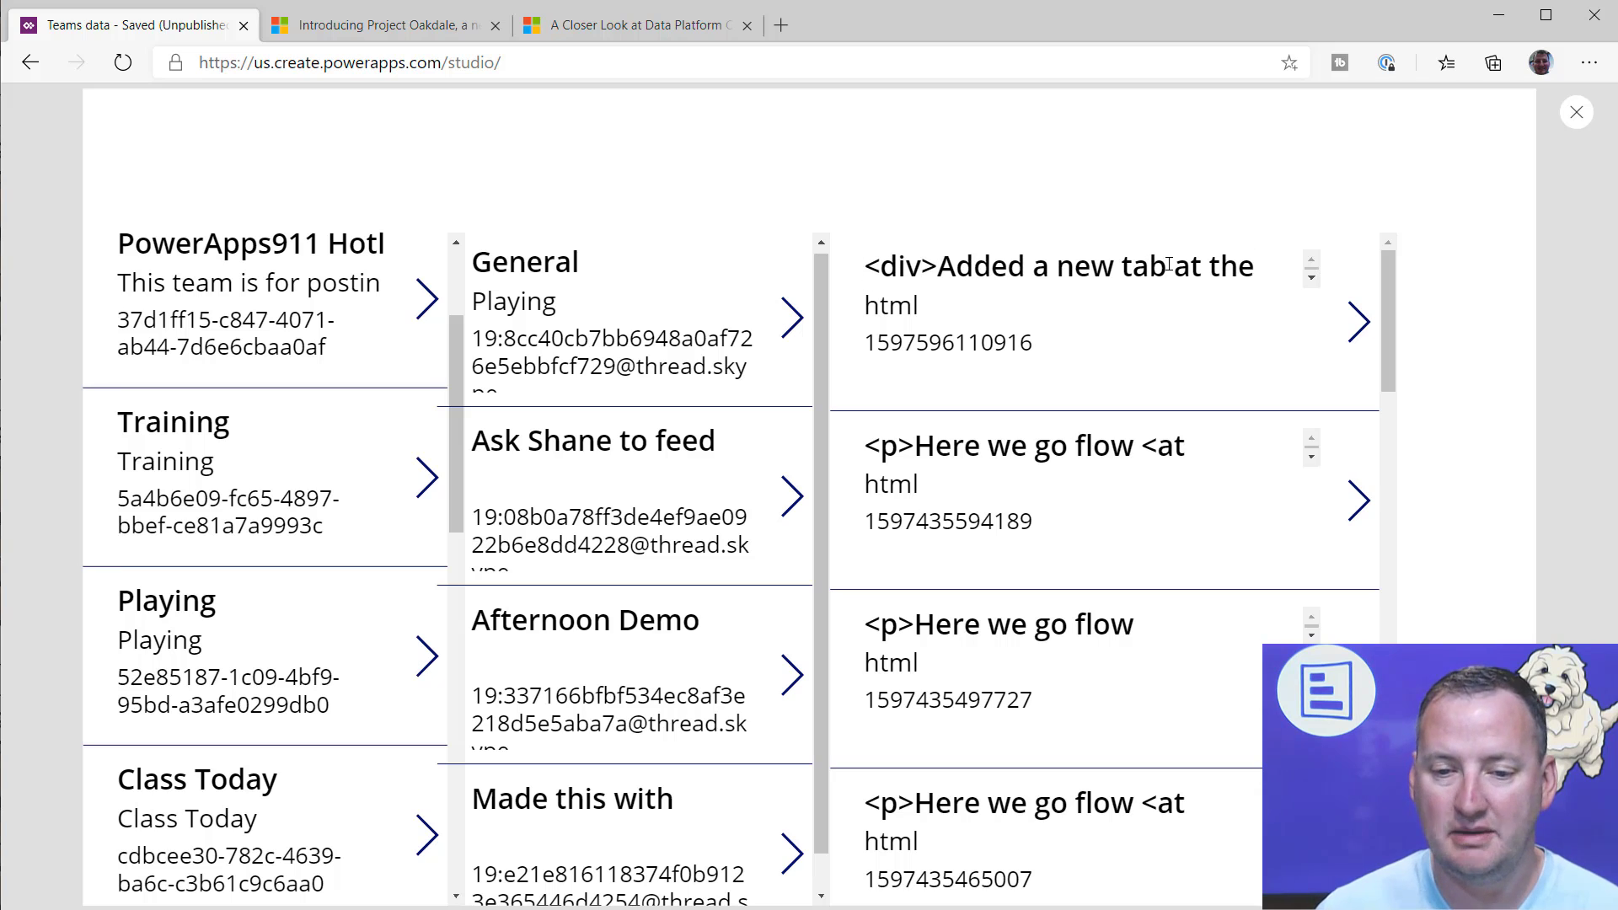
pyautogui.click(1576, 112)
# Step: Copy the messages gallery title label's formula, ThisItem.body.content, and delete that label
pyautogui.click(742, 434)
pyautogui.click(782, 411)
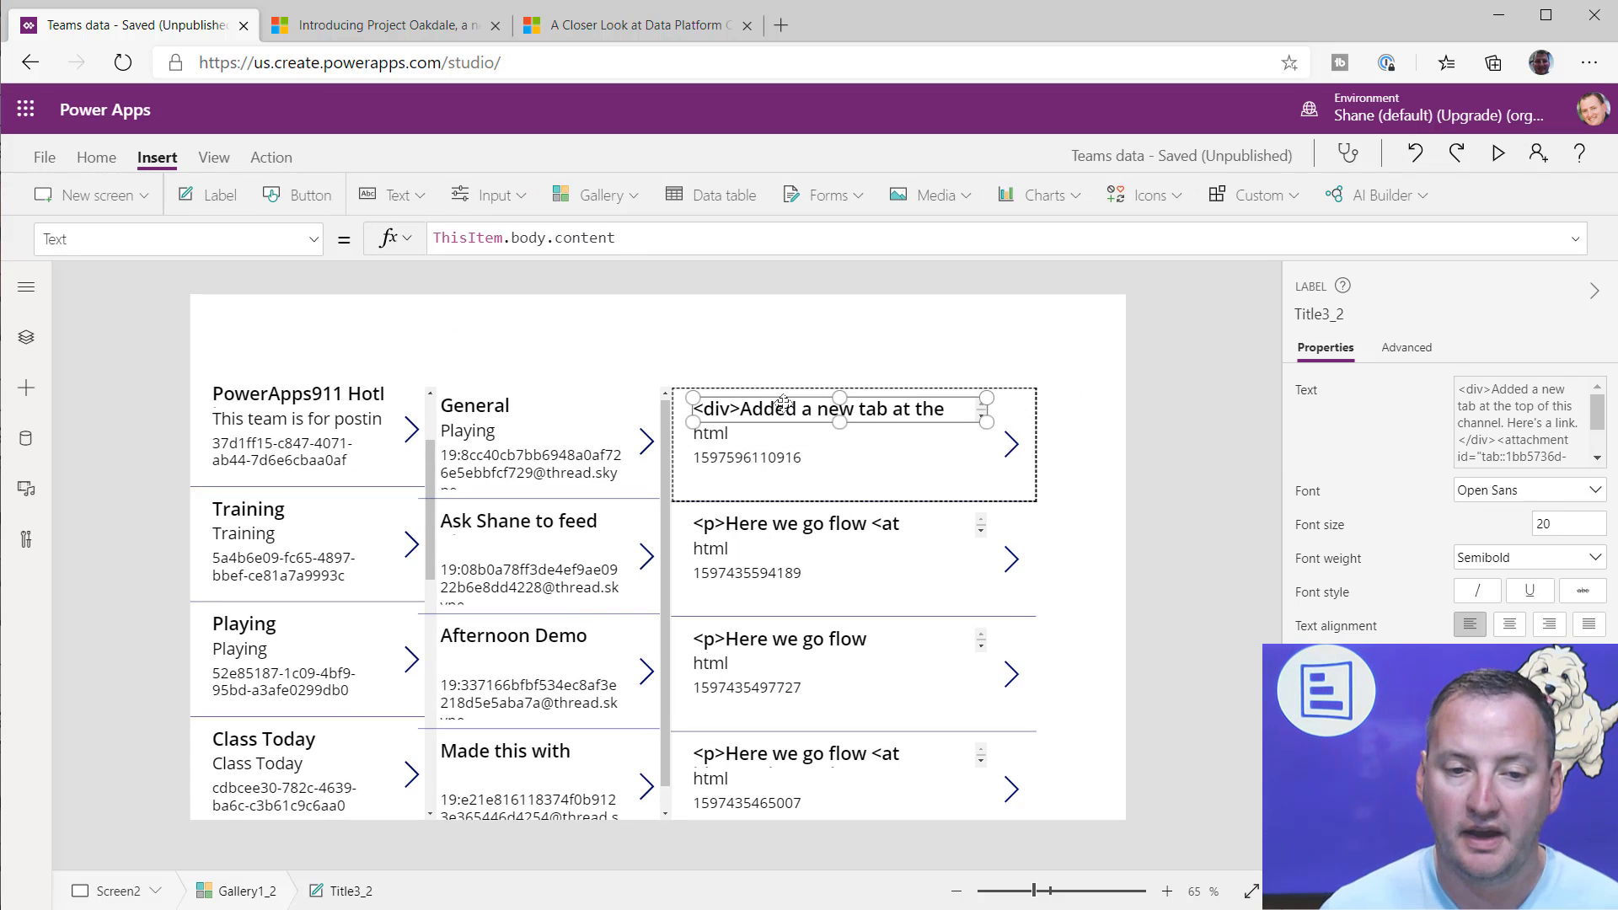
pyautogui.click(654, 238)
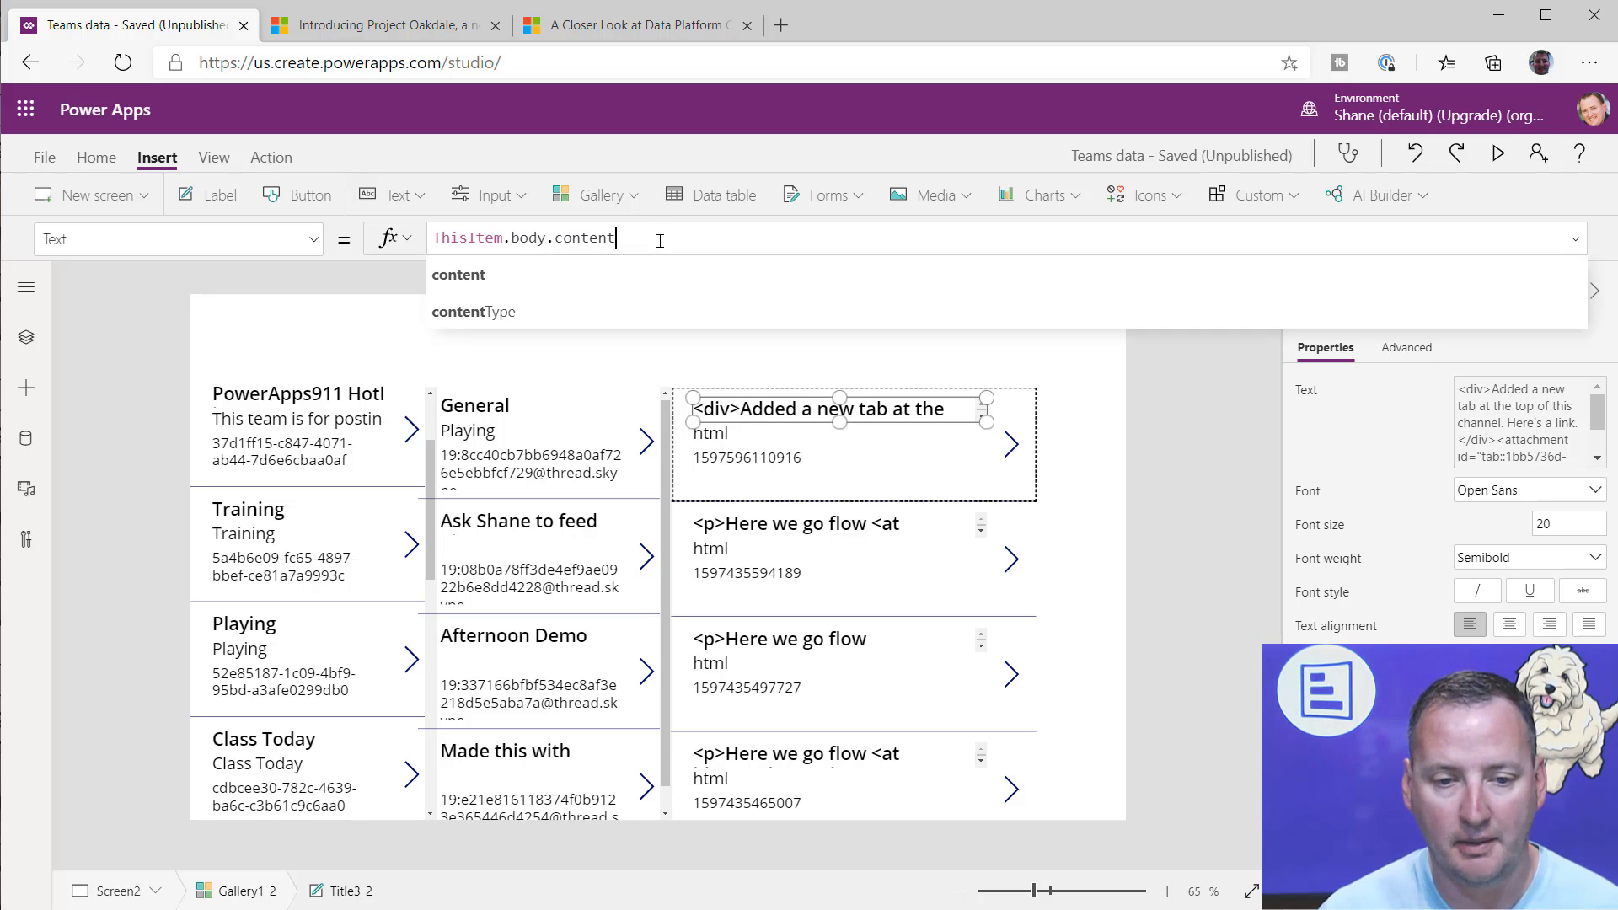
pyautogui.moveTo(654, 237); pyautogui.dragTo(376, 246)
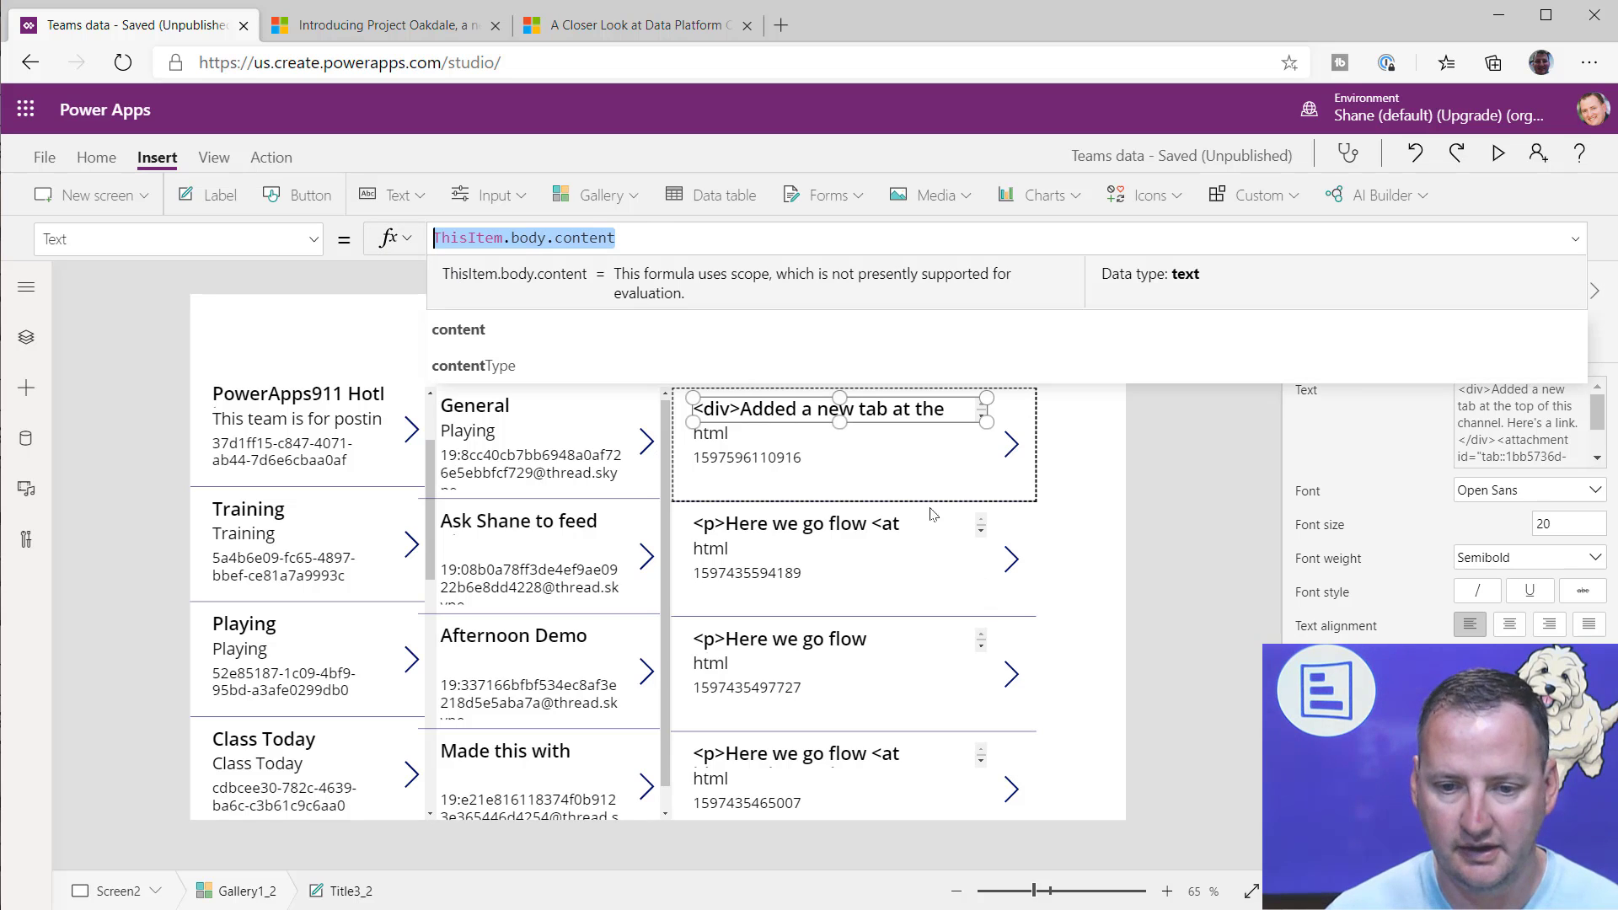
pyautogui.click(877, 419)
pyautogui.click(877, 419)
pyautogui.press('Delete')
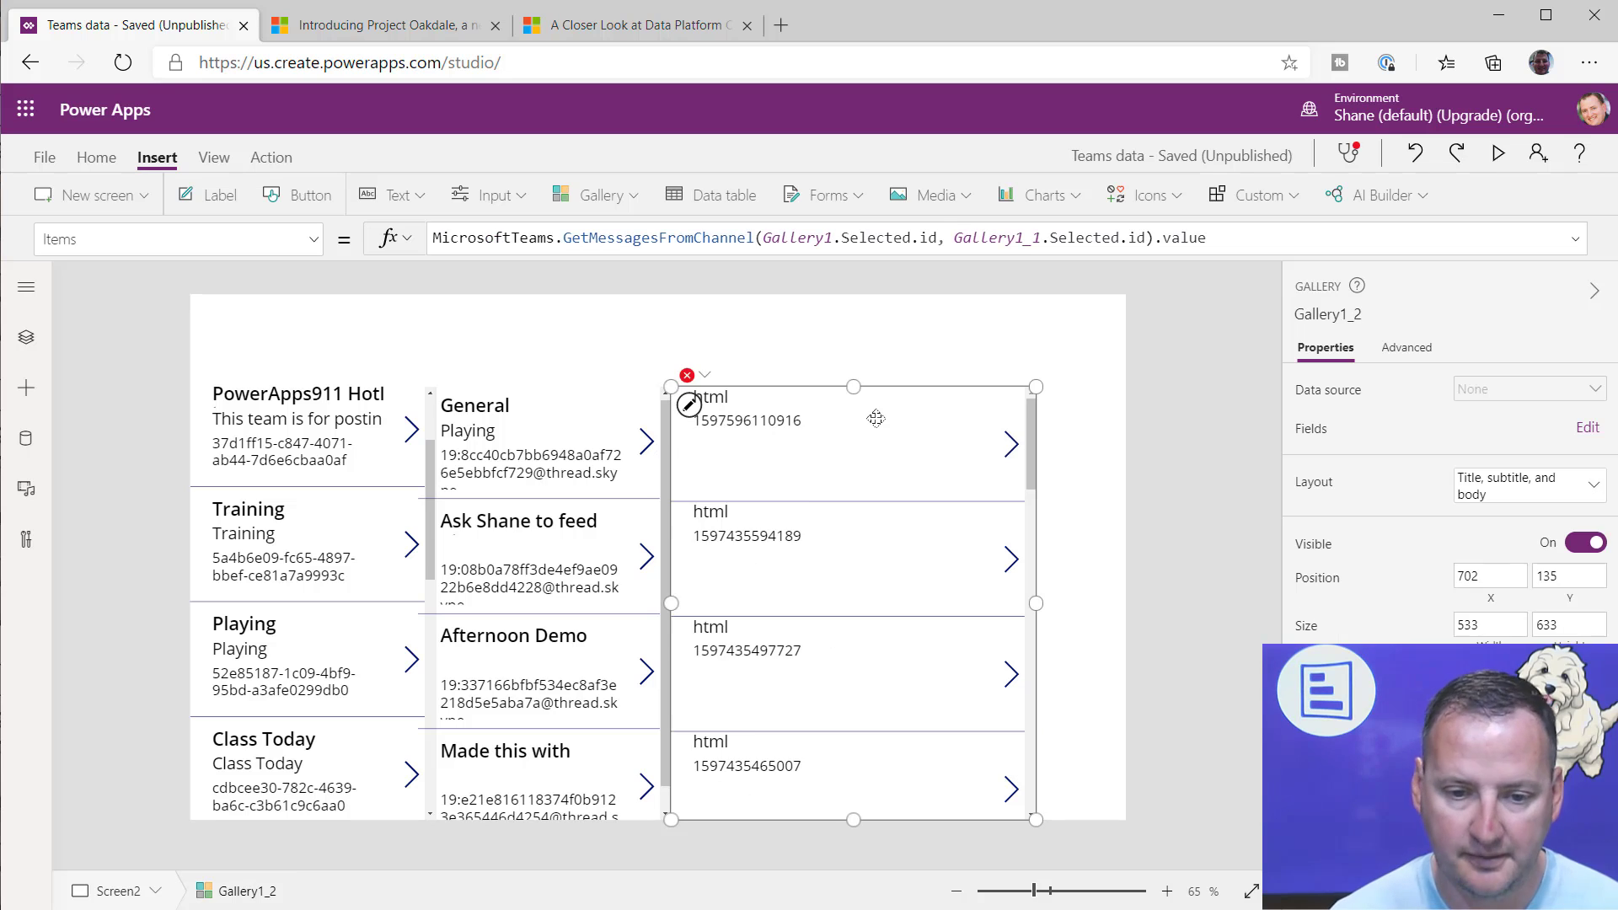
pyautogui.click(402, 196)
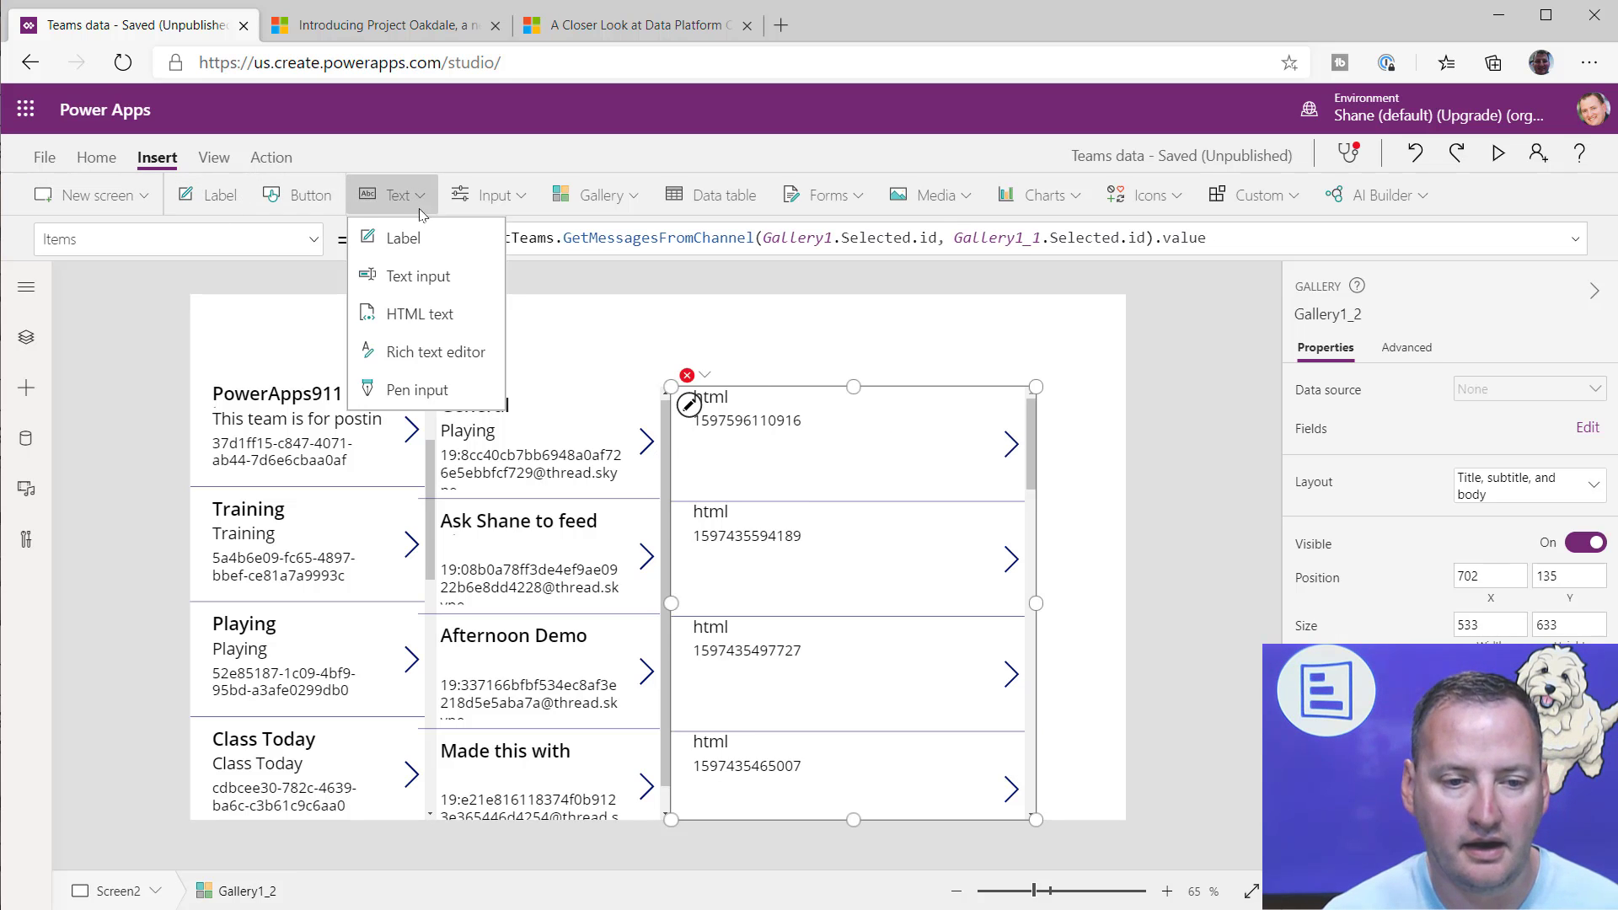
pyautogui.click(436, 318)
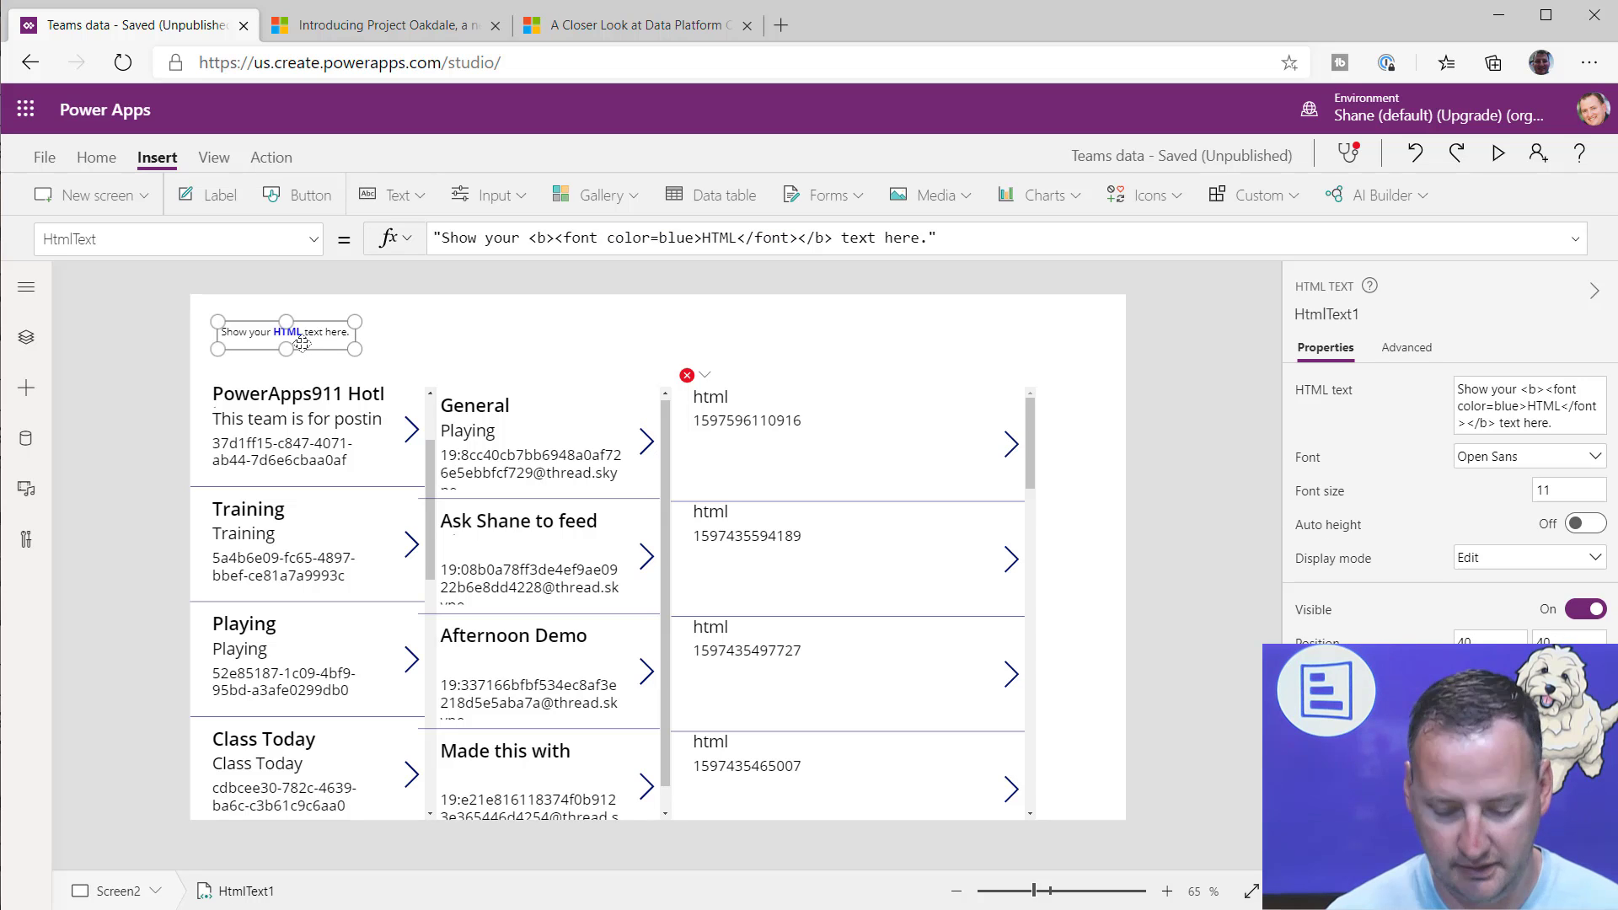
pyautogui.hotkey('ctrl', 'x')
# Step: Insert an HTML text control inside the messages gallery item and enlarge it to fill the space below the message ID
pyautogui.click(885, 472)
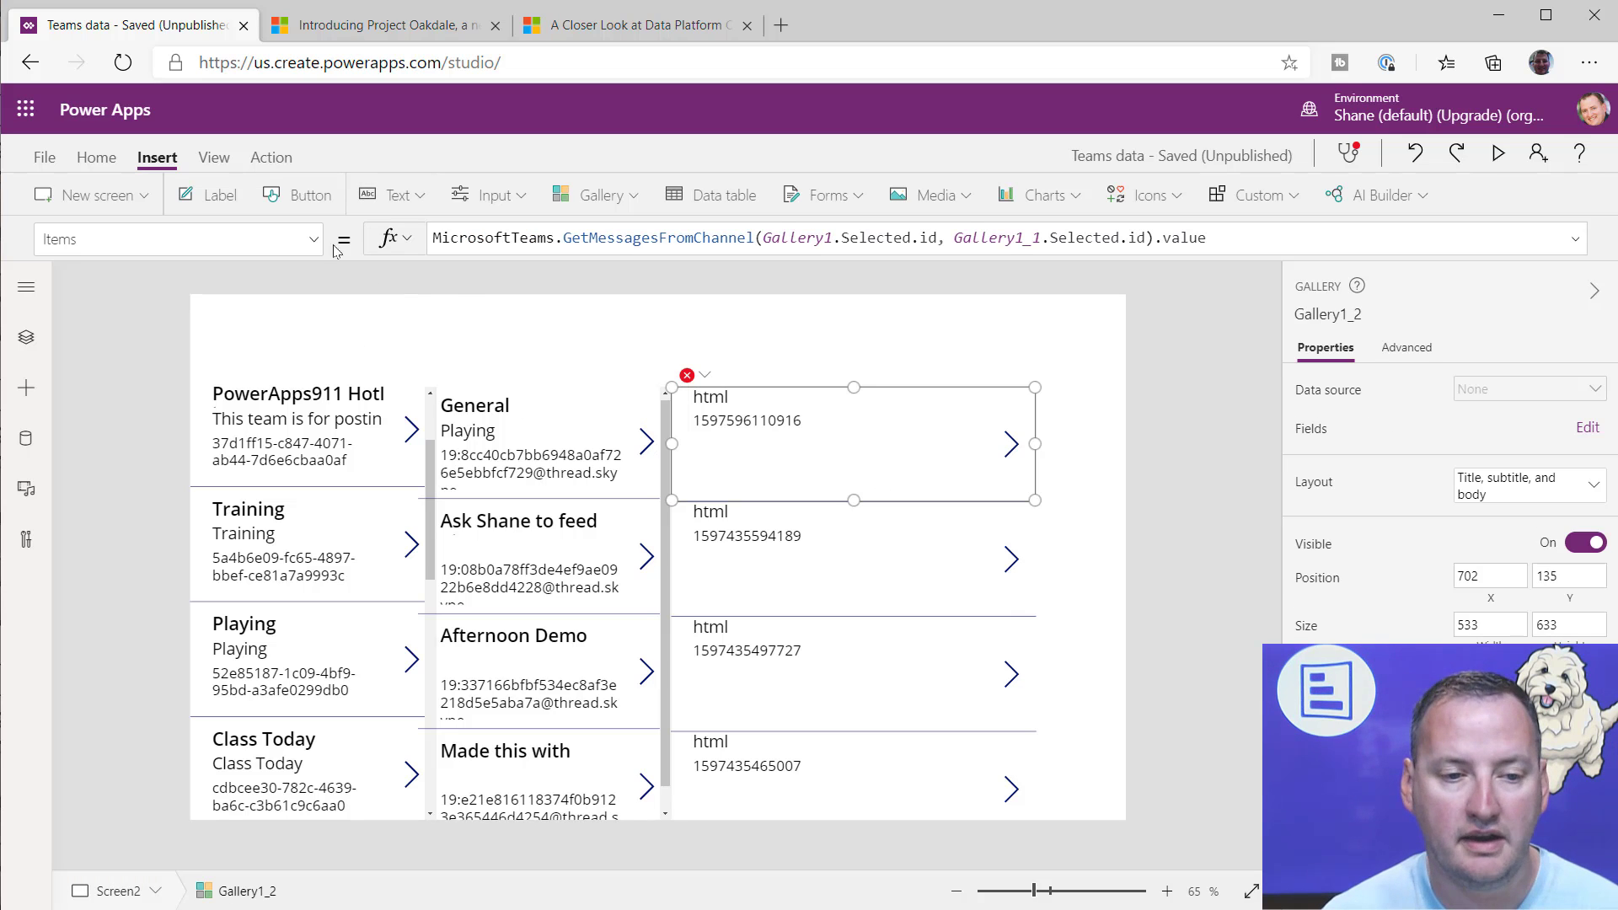
pyautogui.click(402, 196)
pyautogui.click(438, 325)
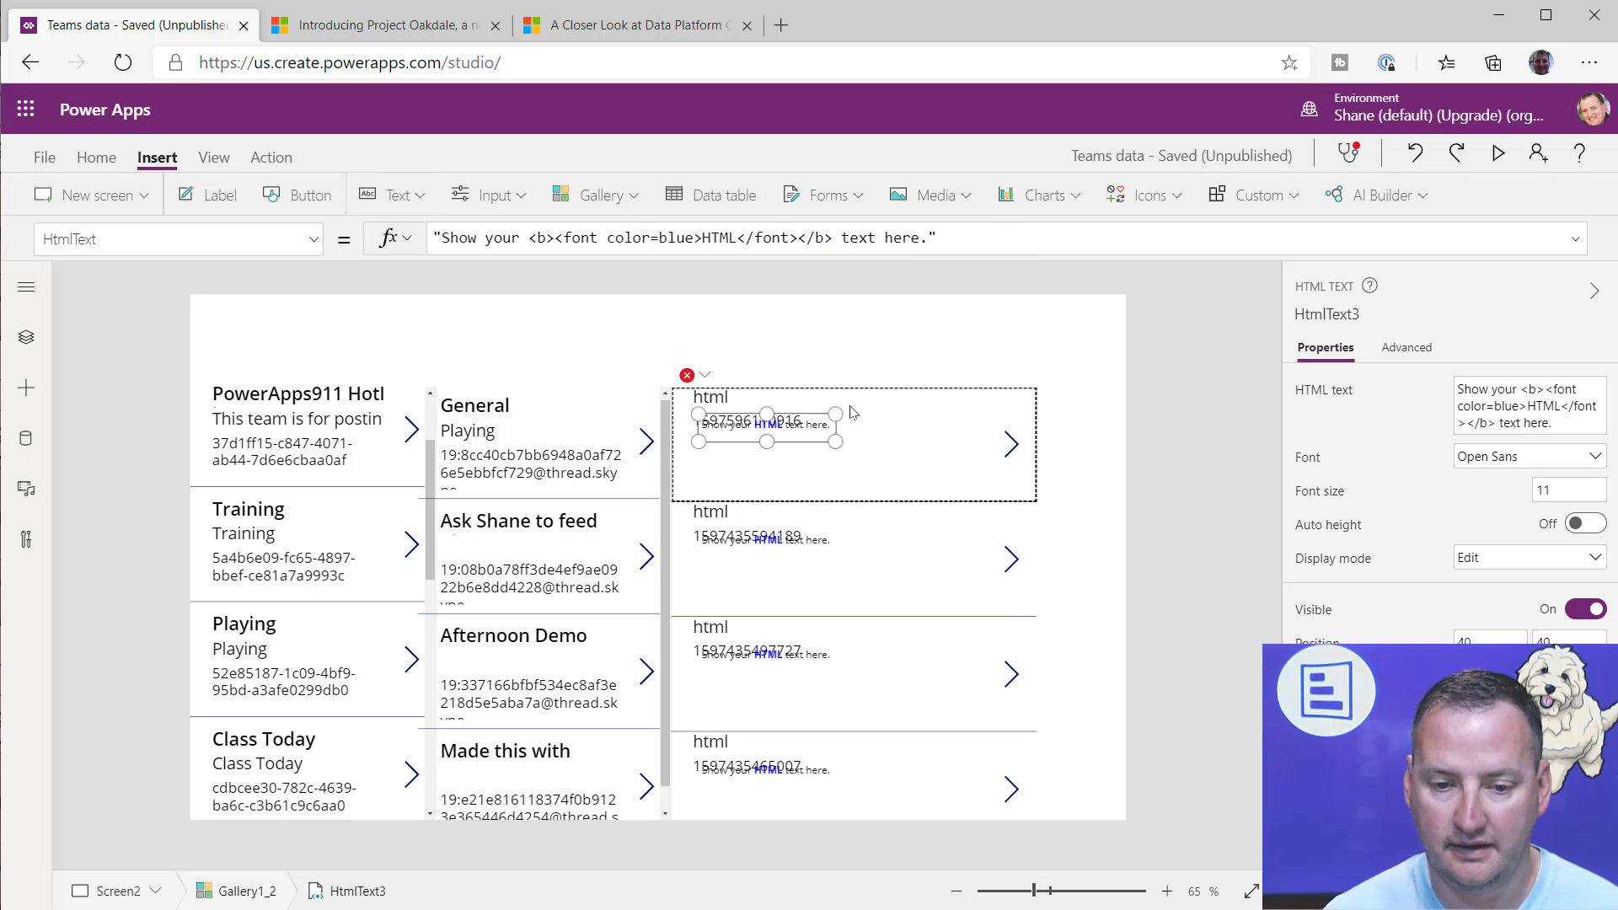
pyautogui.moveTo(779, 427); pyautogui.dragTo(1000, 501)
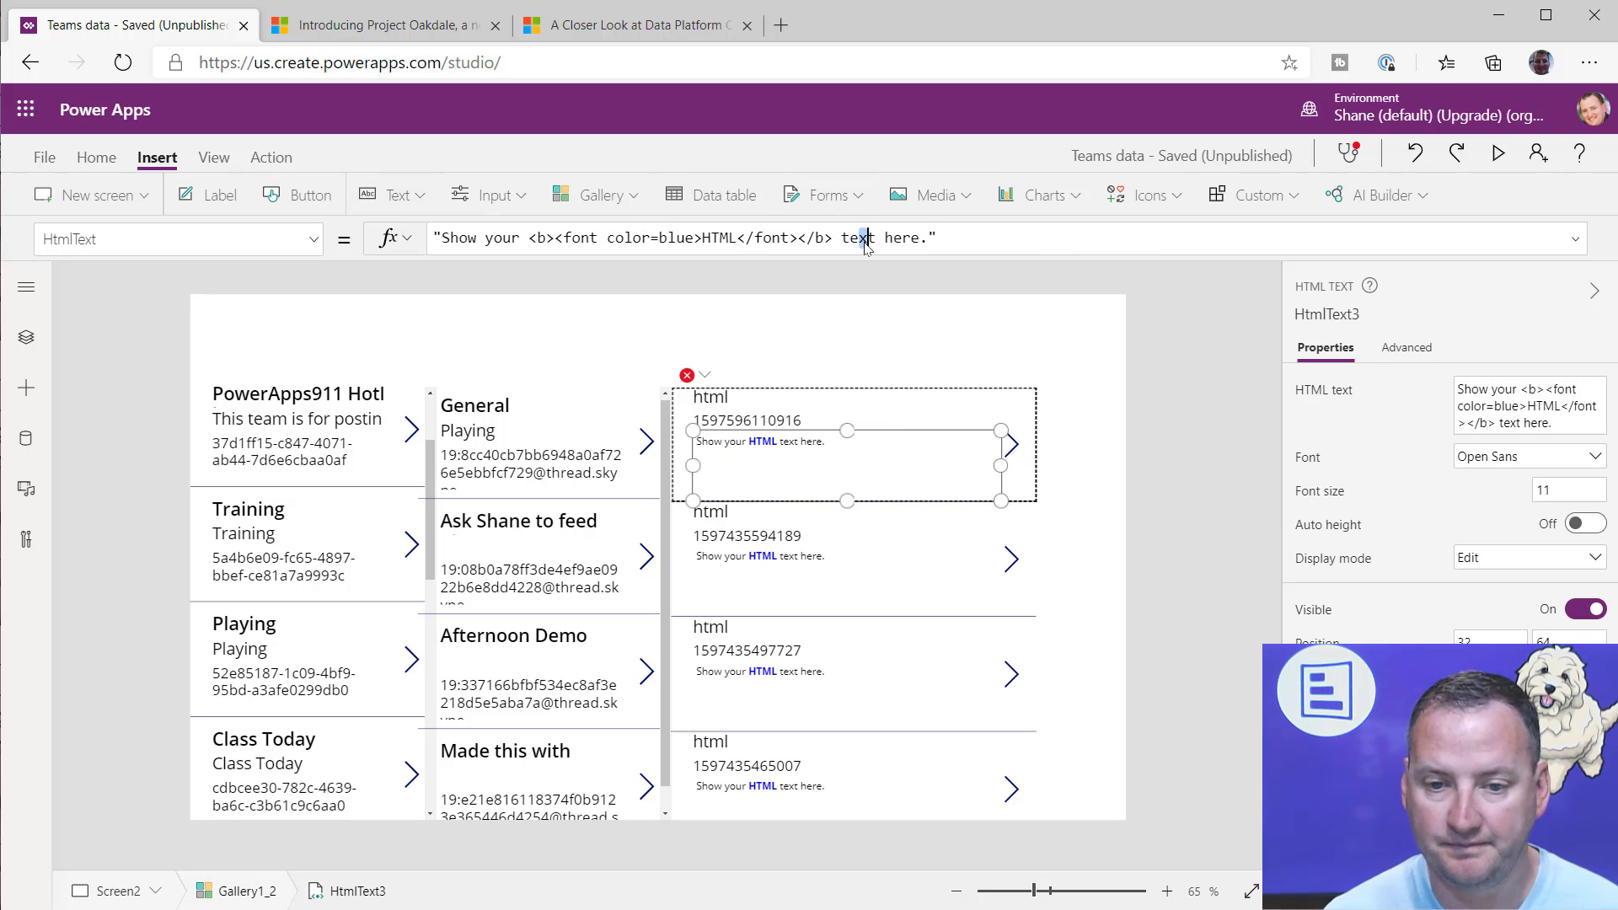
# Step: Replace the HTML text control's sample HtmlText with the formula ThisItem.body.content
pyautogui.moveTo(935, 238); pyautogui.dragTo(305, 253)
pyautogui.hotkey('ctrl', 'v')
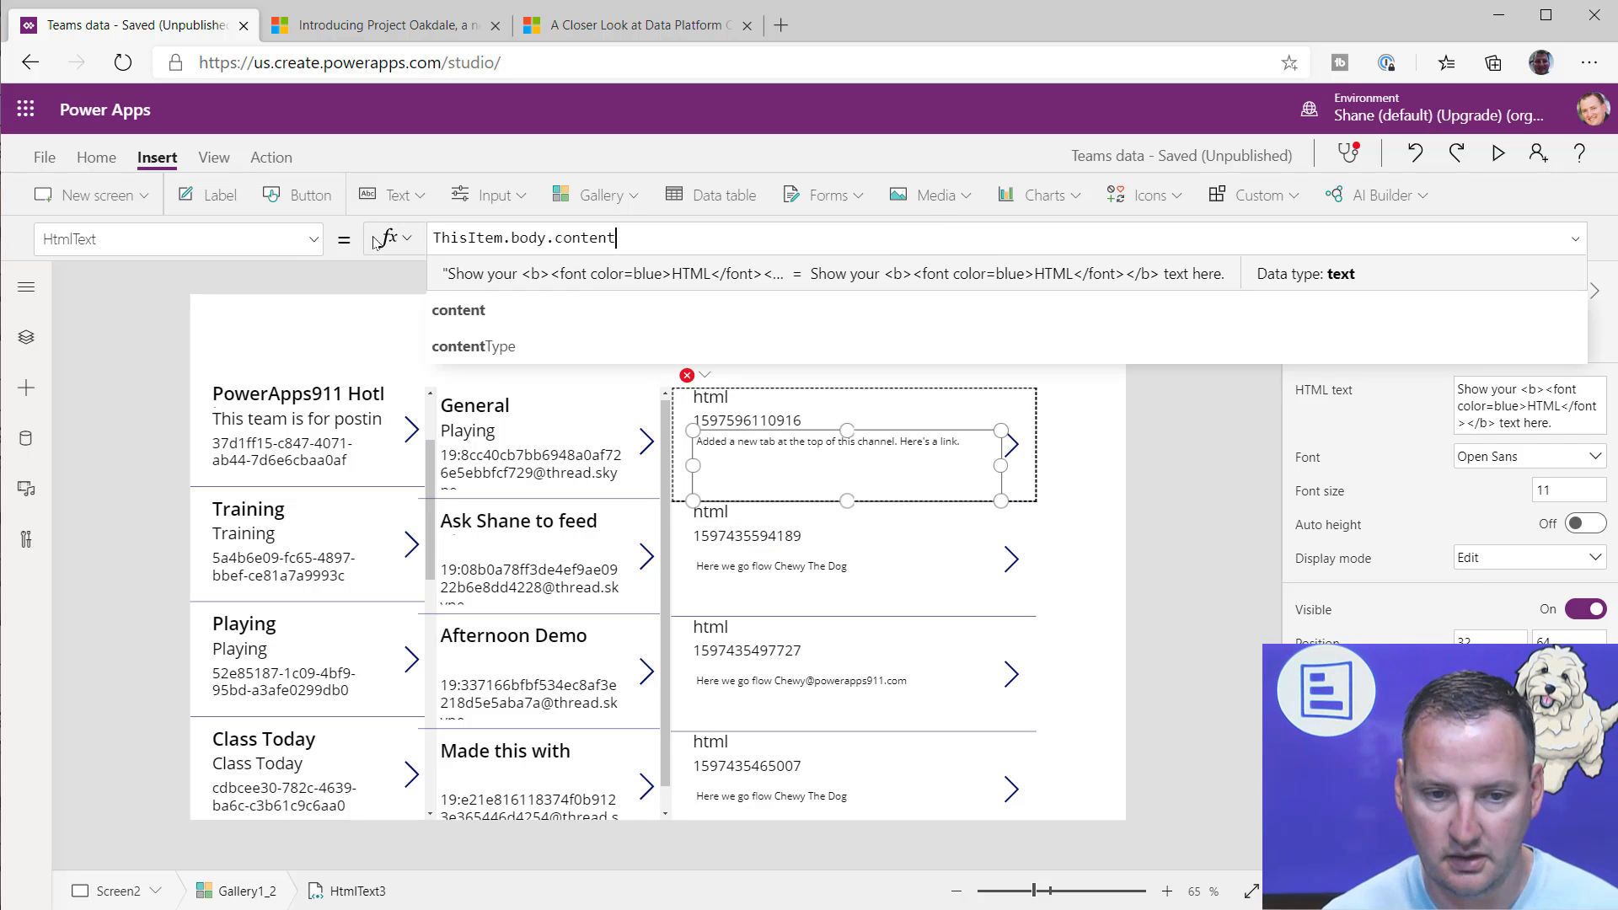
pyautogui.click(1110, 594)
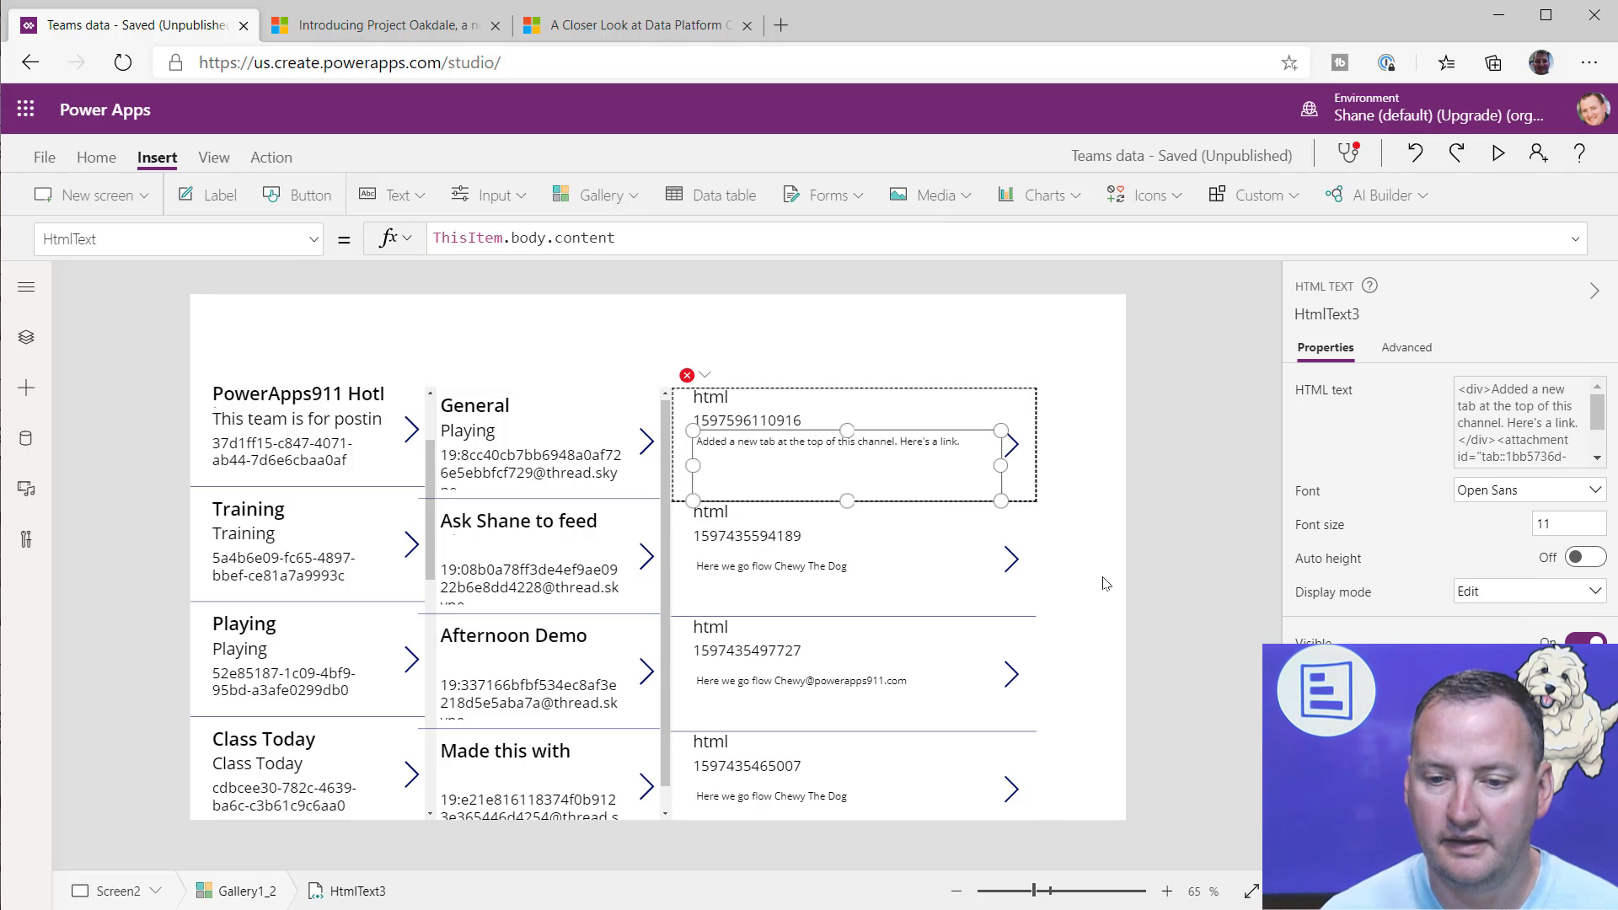
# Step: Preview the app and browse the messages gallery to examine how the message bodies are rendered, ending the preview when done
pyautogui.click(1497, 152)
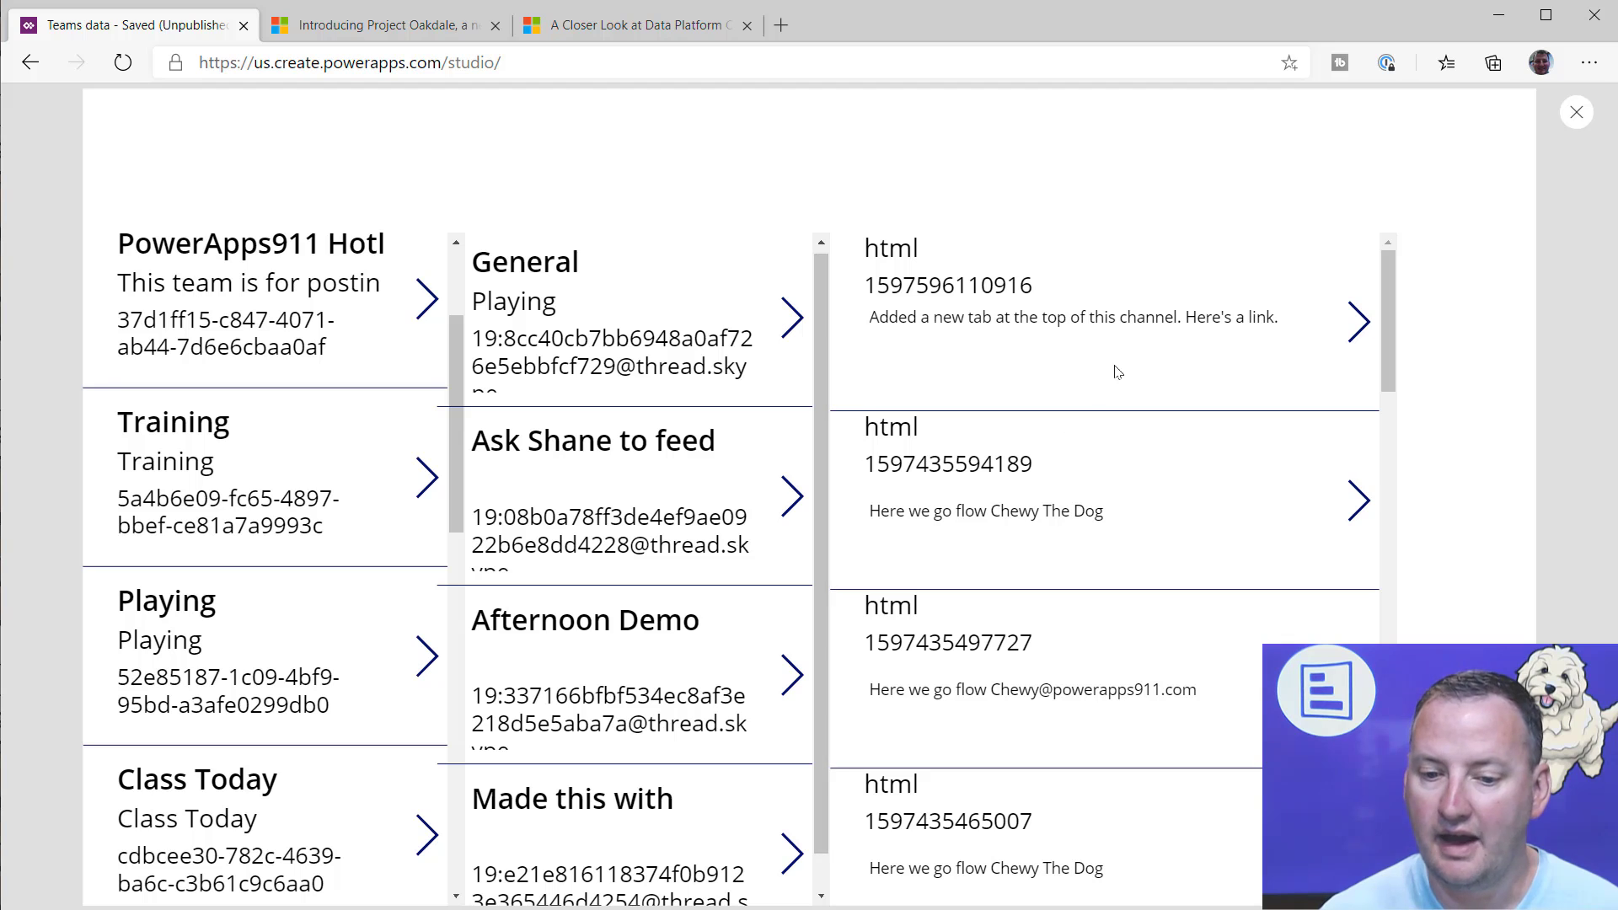
pyautogui.scroll(-10, 1066, 437)
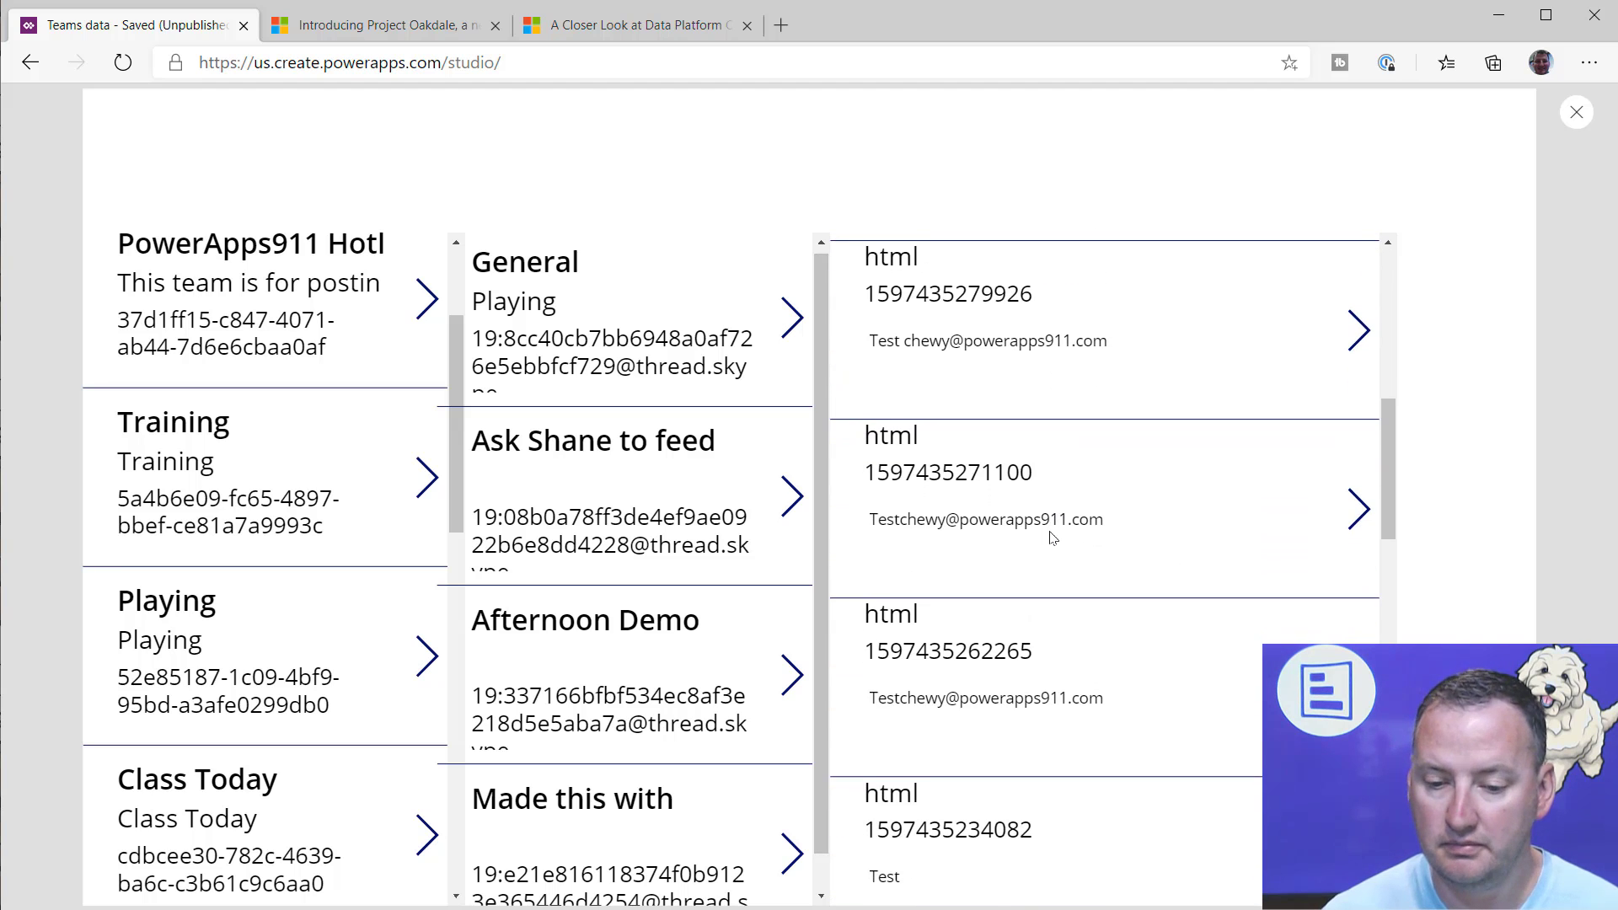
pyautogui.scroll(-5, 1051, 538)
pyautogui.scroll(15, 1048, 516)
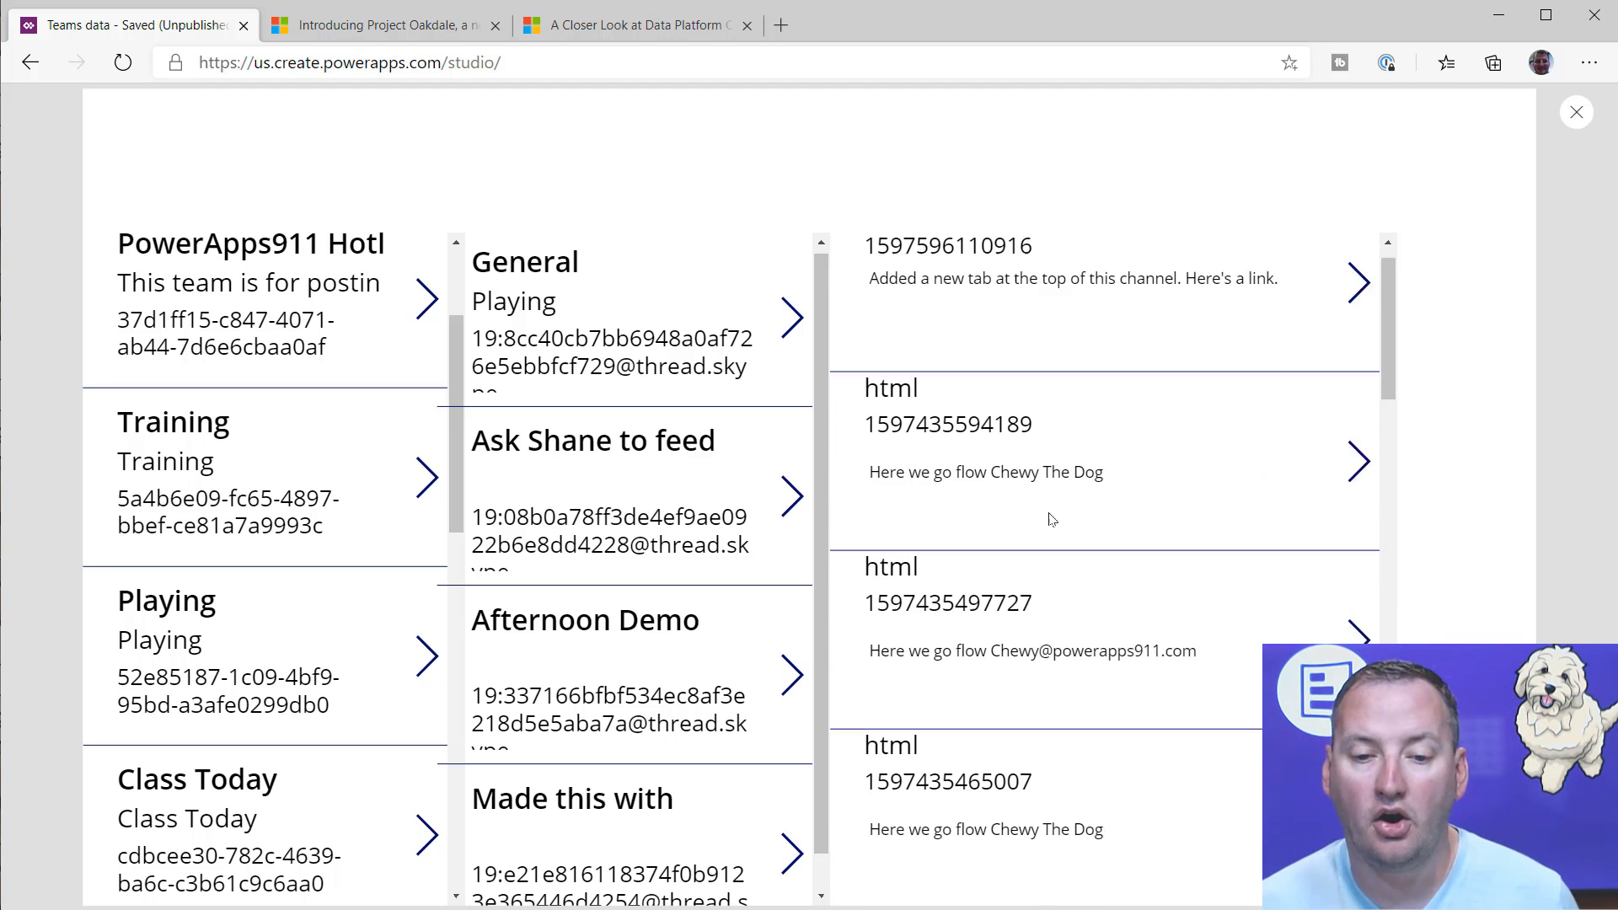
pyautogui.scroll(-12, 1045, 514)
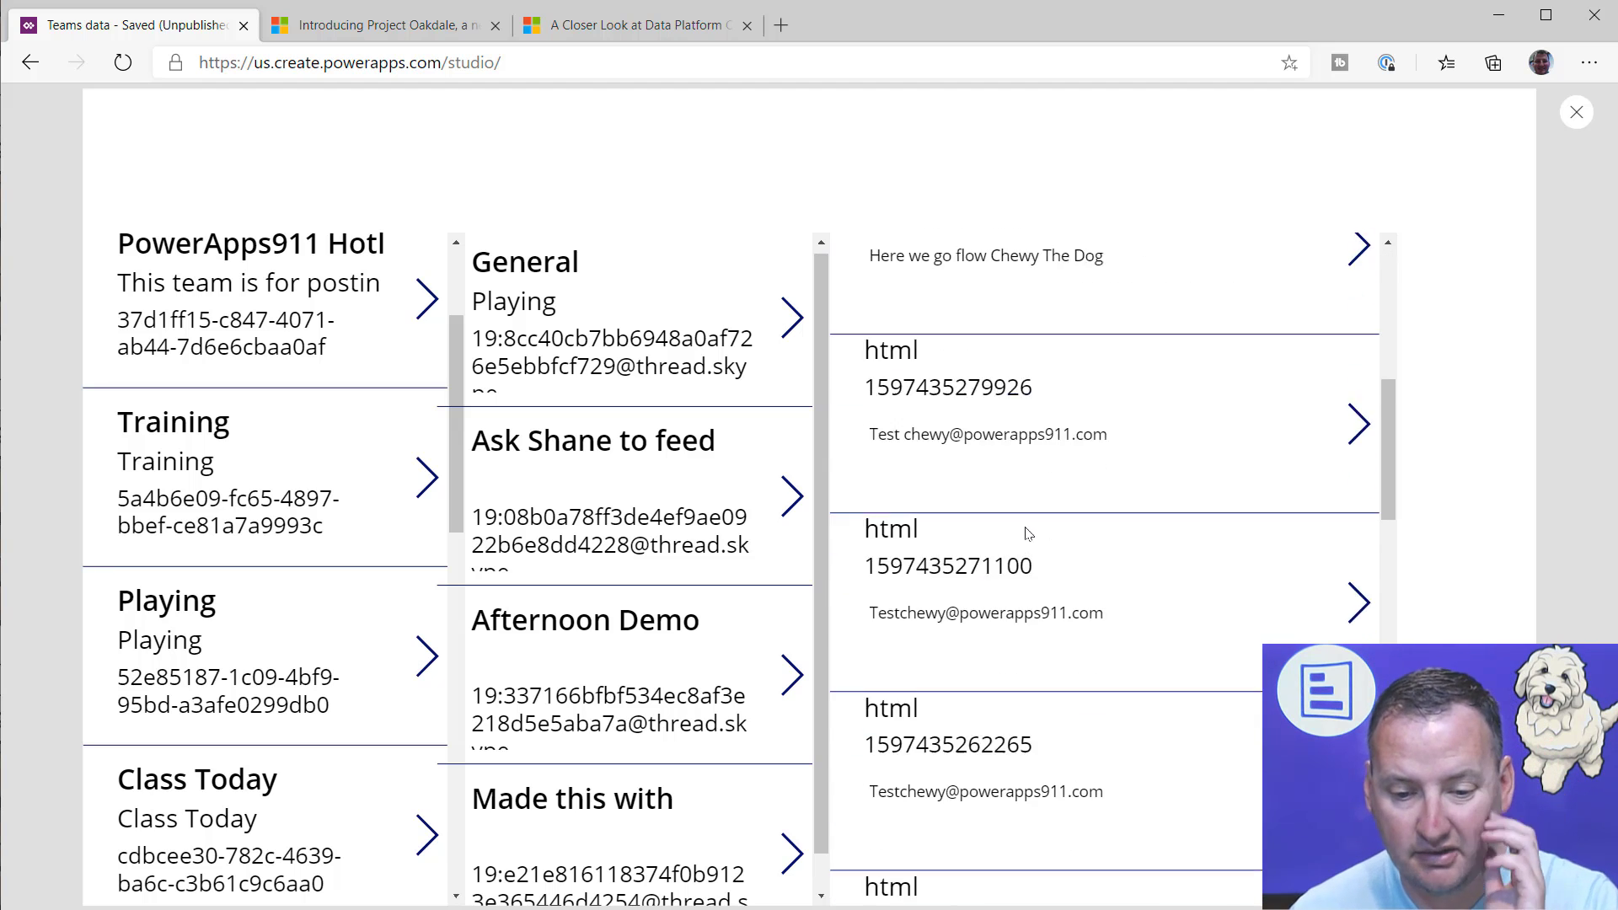
pyautogui.scroll(-6, 1017, 520)
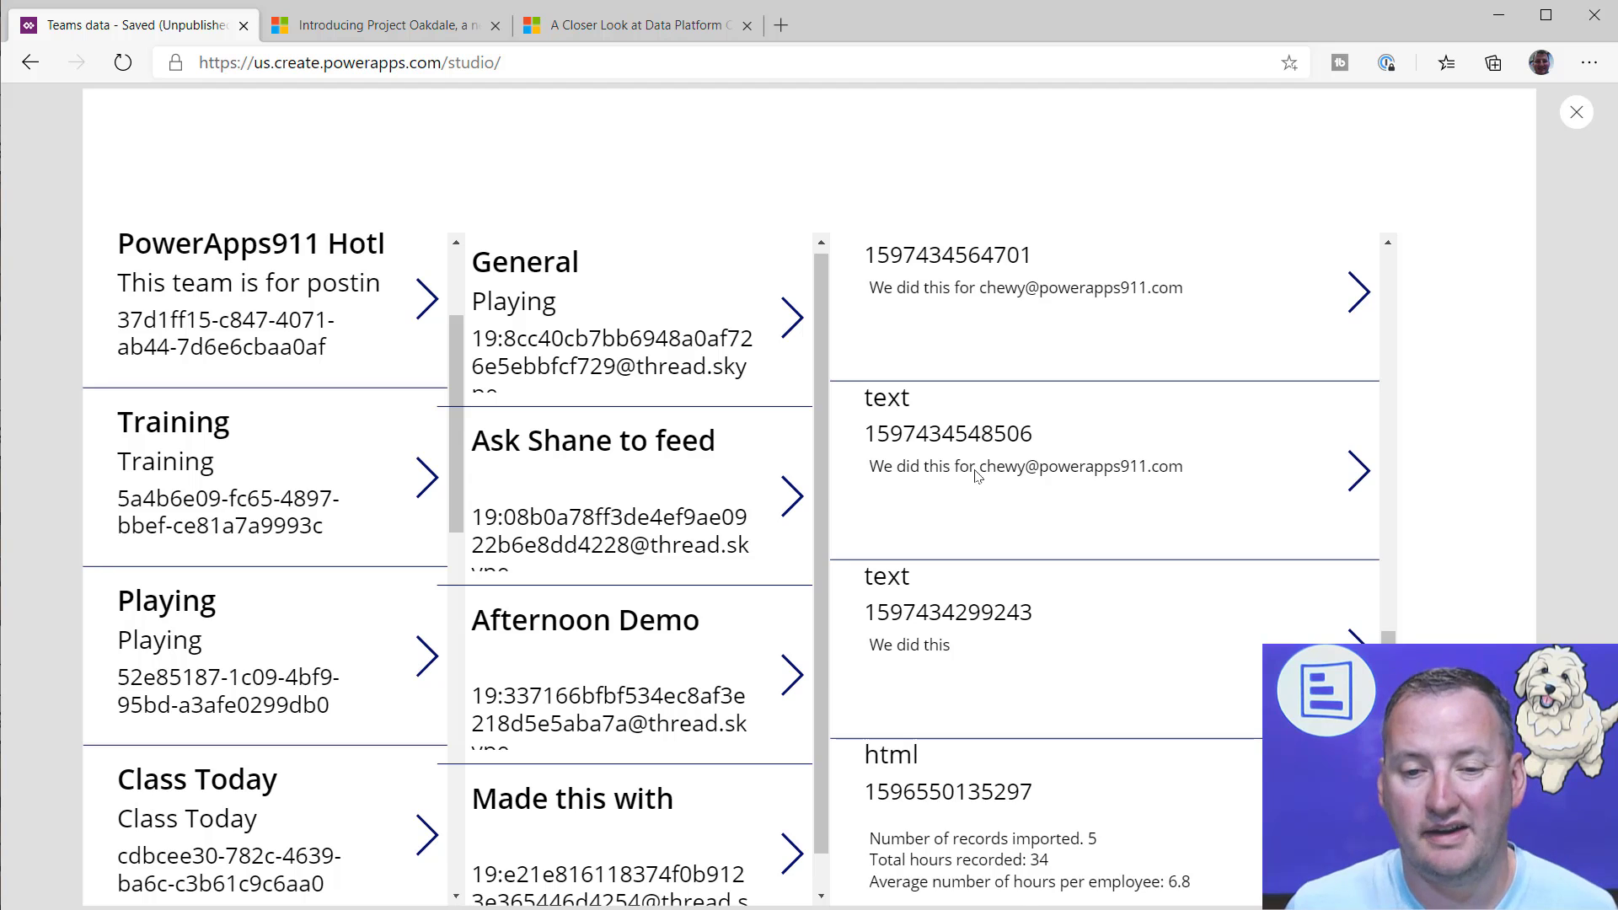
pyautogui.scroll(18, 975, 477)
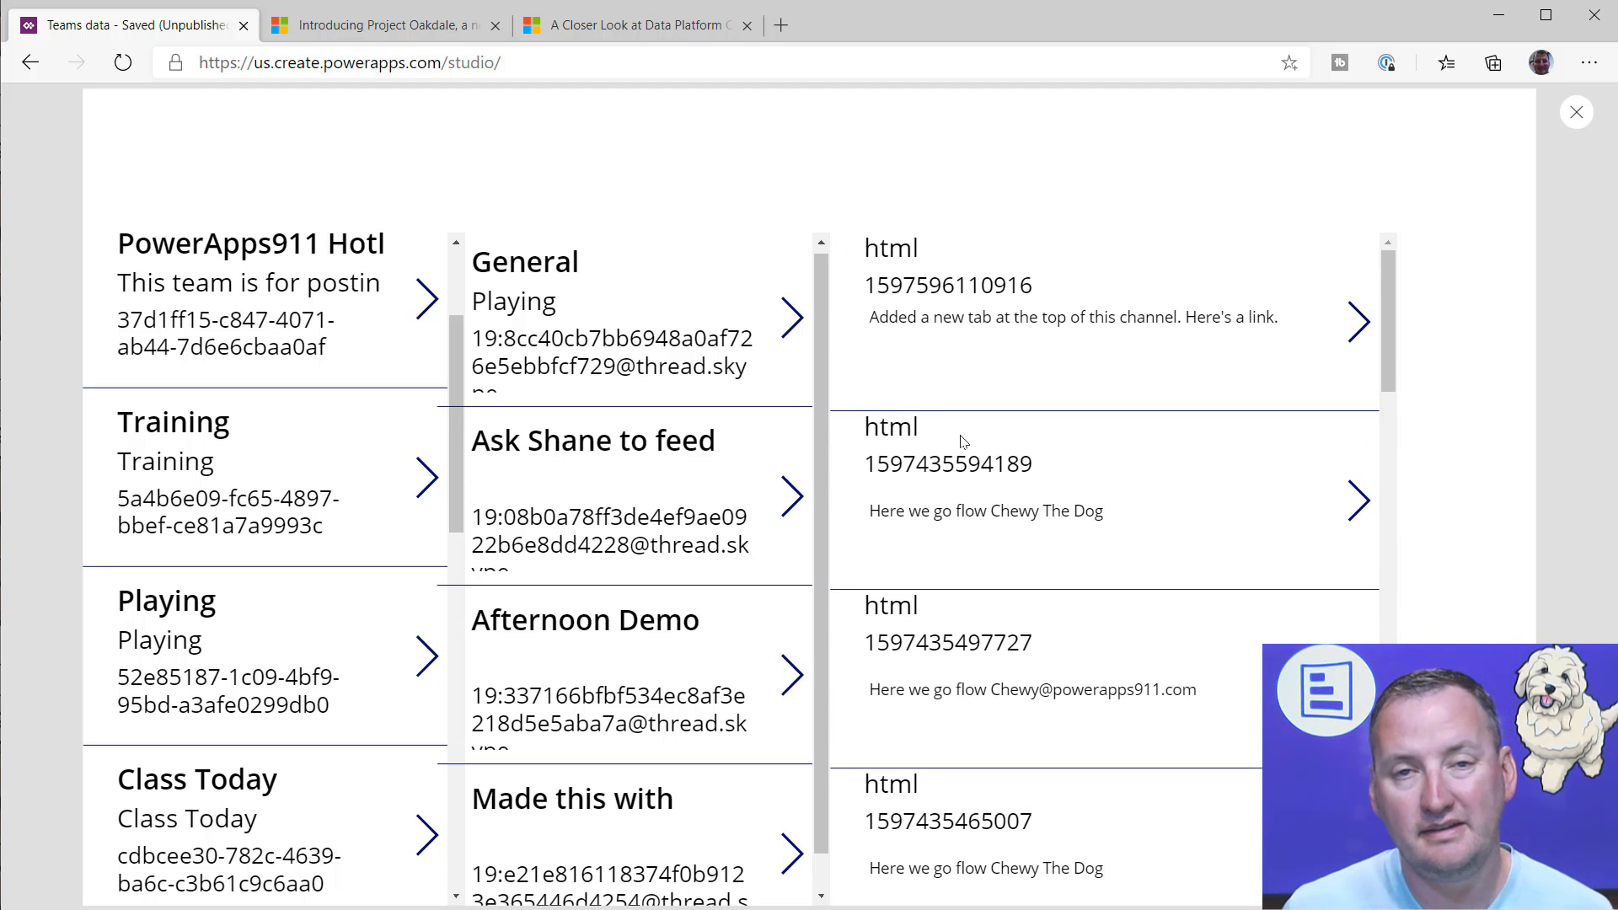
pyautogui.click(1576, 112)
# Step: Move the messages gallery subtitle label down slightly, replacing its Y formula that refers to the deleted title label
pyautogui.click(759, 441)
pyautogui.moveTo(758, 442); pyautogui.dragTo(715, 390)
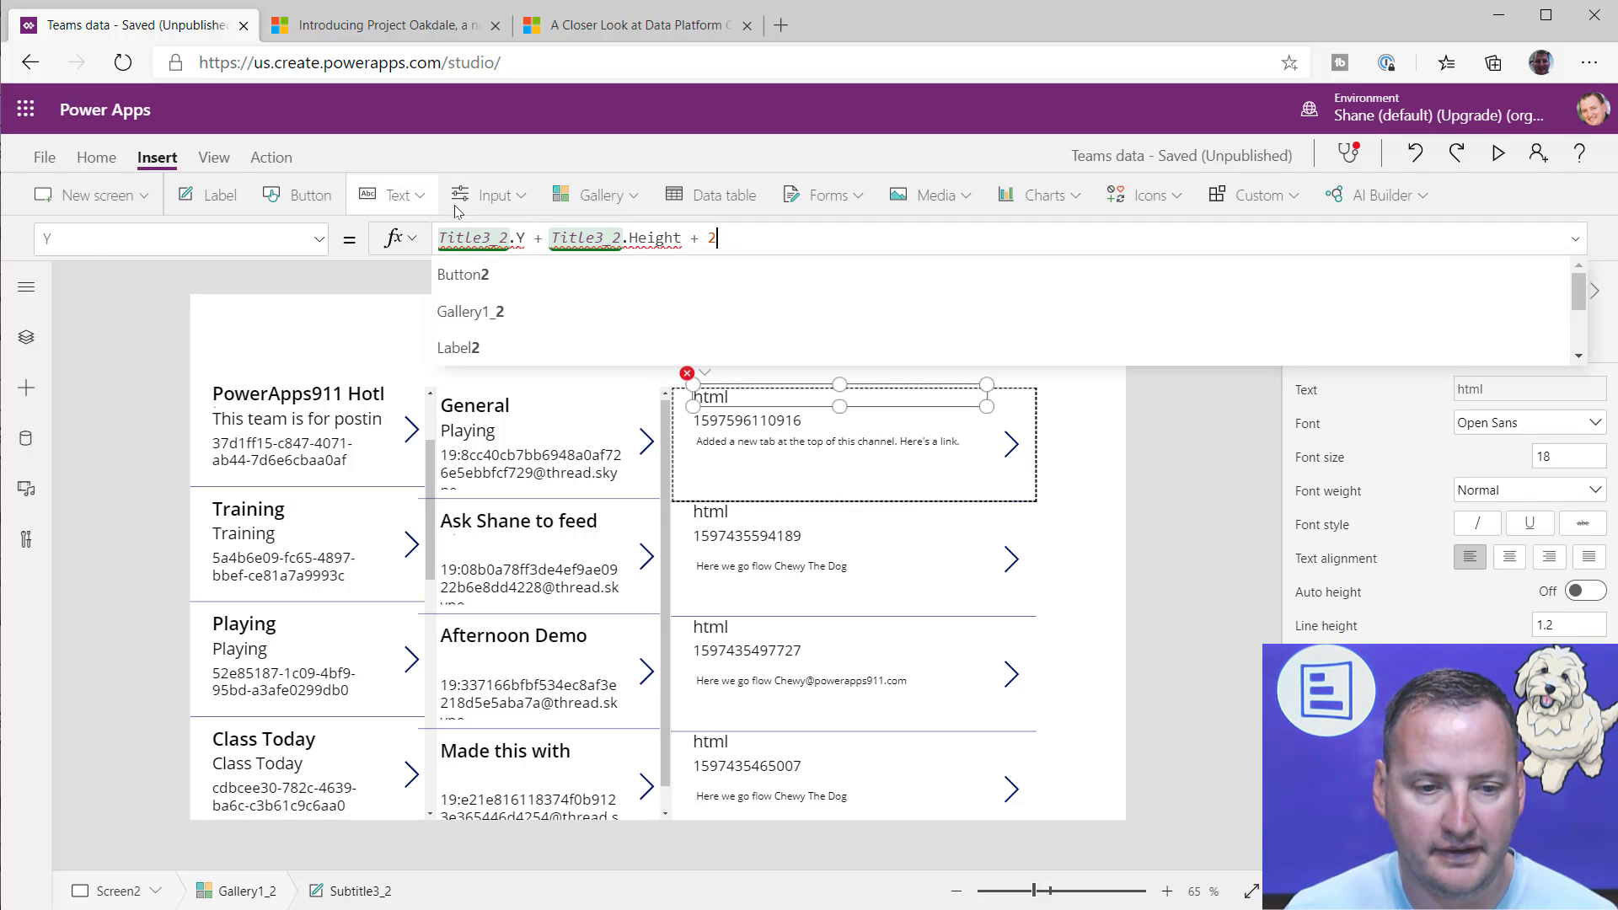
pyautogui.click(828, 441)
pyautogui.moveTo(743, 398); pyautogui.dragTo(744, 407)
pyautogui.click(830, 472)
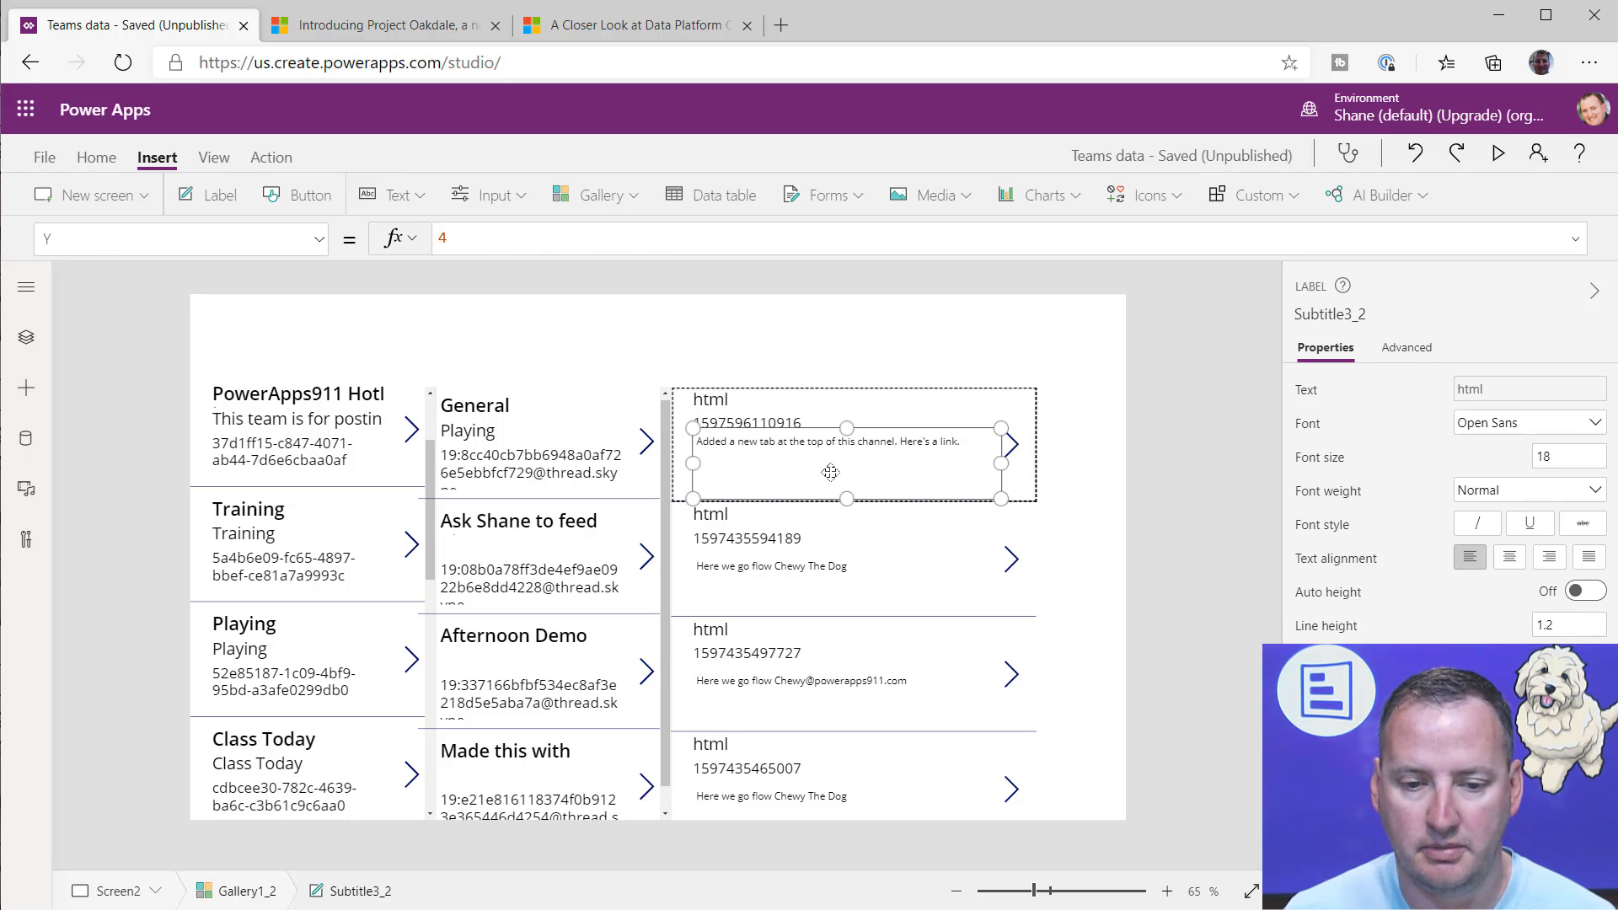
pyautogui.click(990, 477)
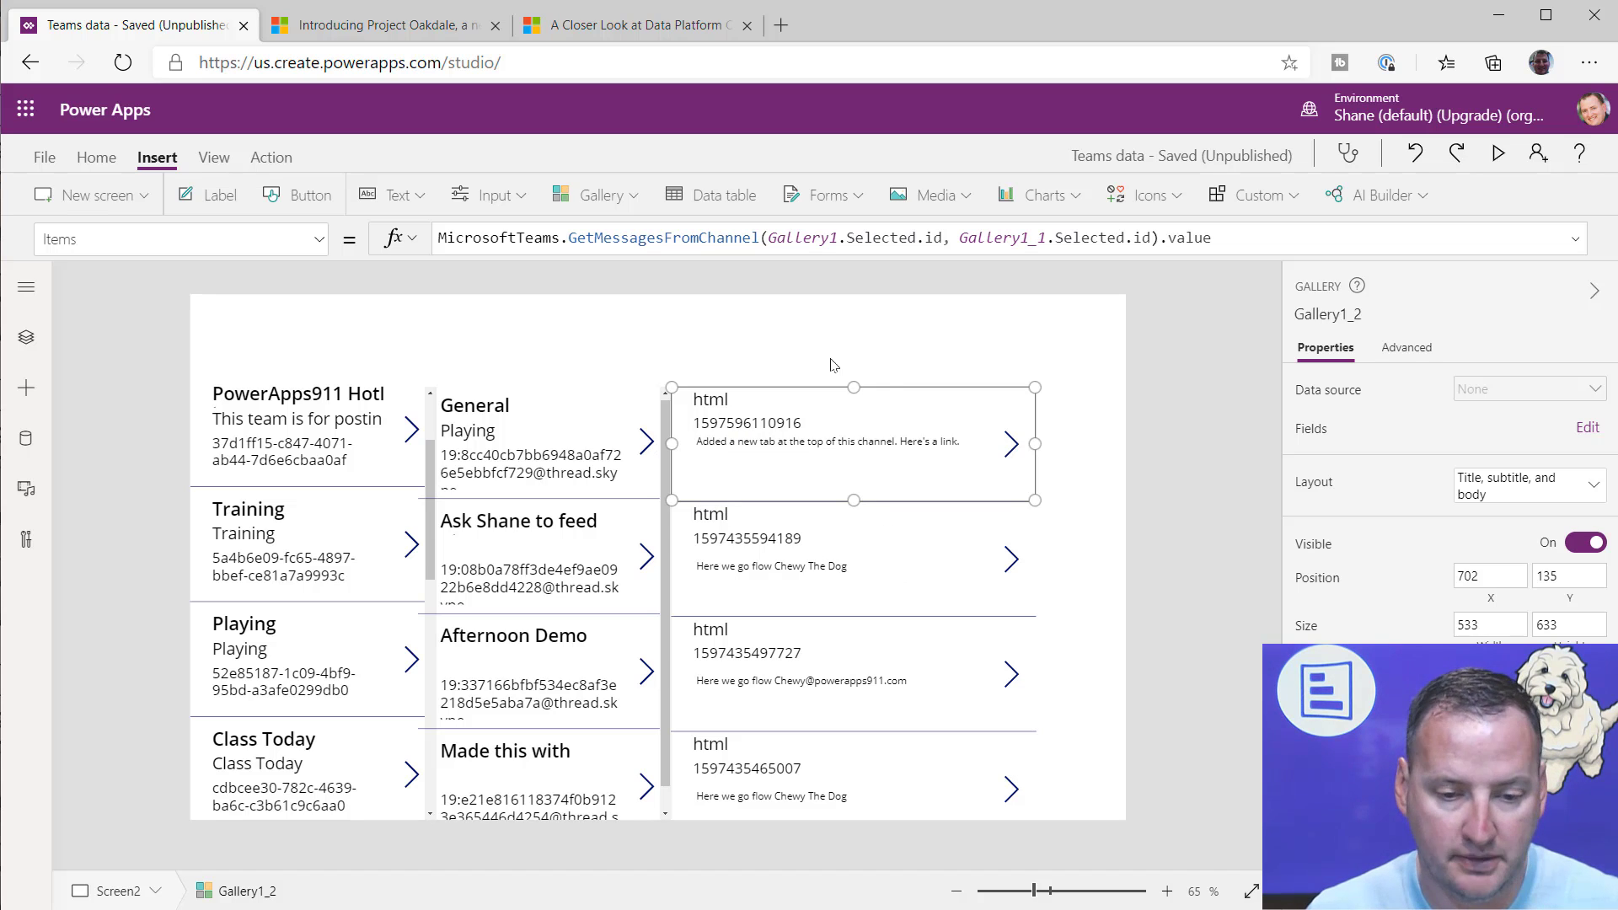
# Step: Select the second channel in the channels gallery to load its messages in the messages gallery
pyautogui.click(540, 585)
pyautogui.click(645, 556)
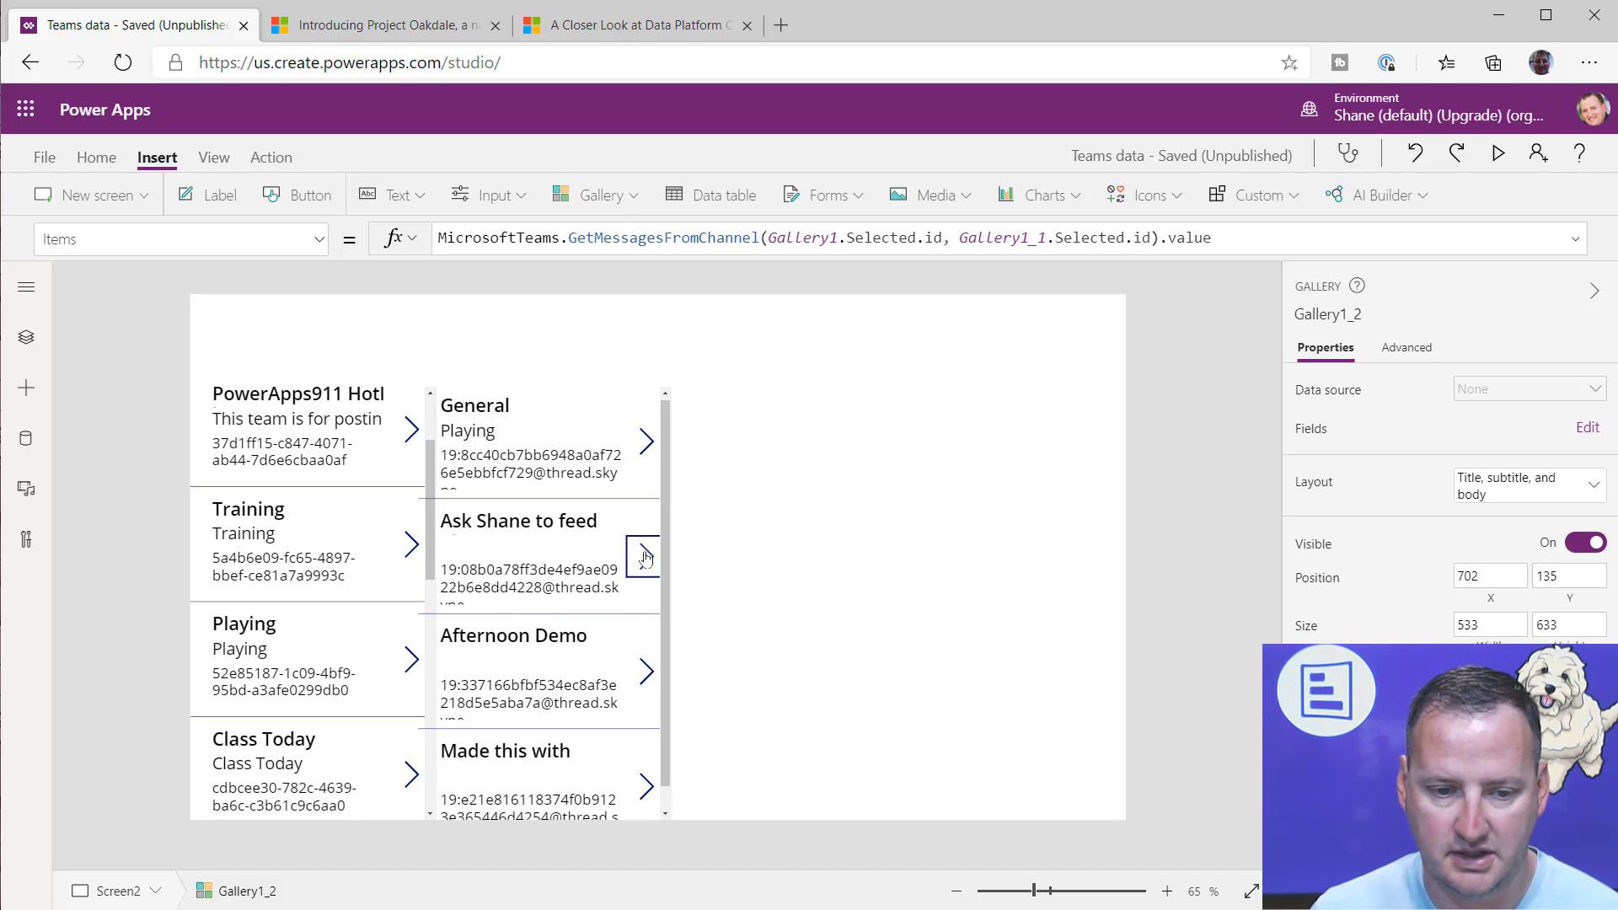
pyautogui.click(809, 402)
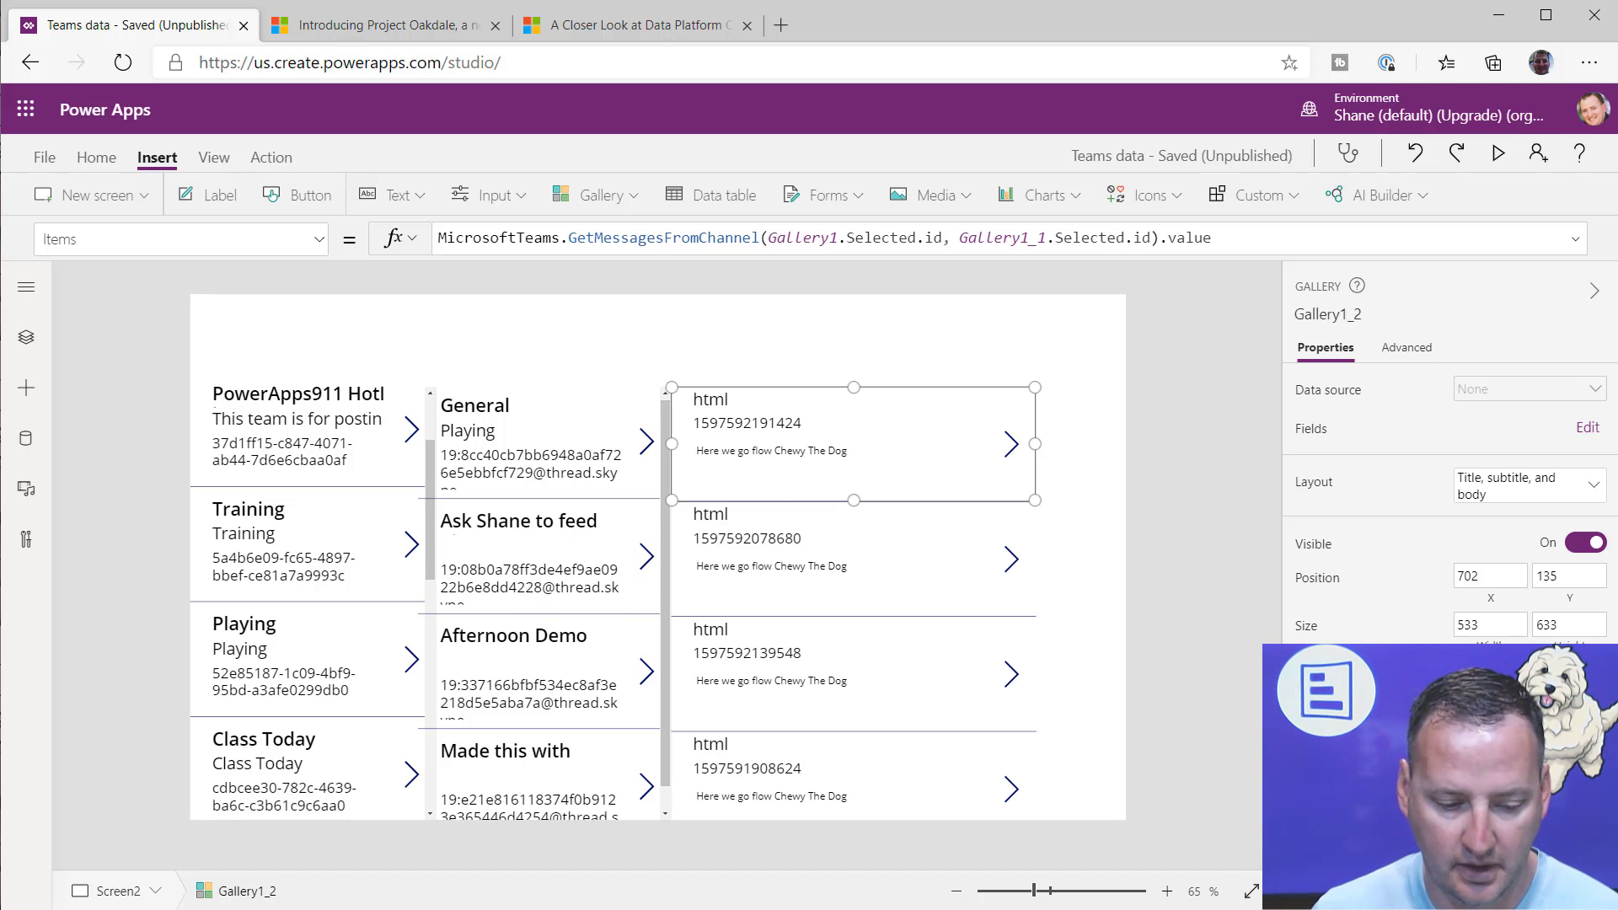
# Step: Switch to Microsoft Teams, read the posts in the Playing team's channel about feeding Chewy, and return to Power Apps
pyautogui.hotkey('alt', 'Tab')
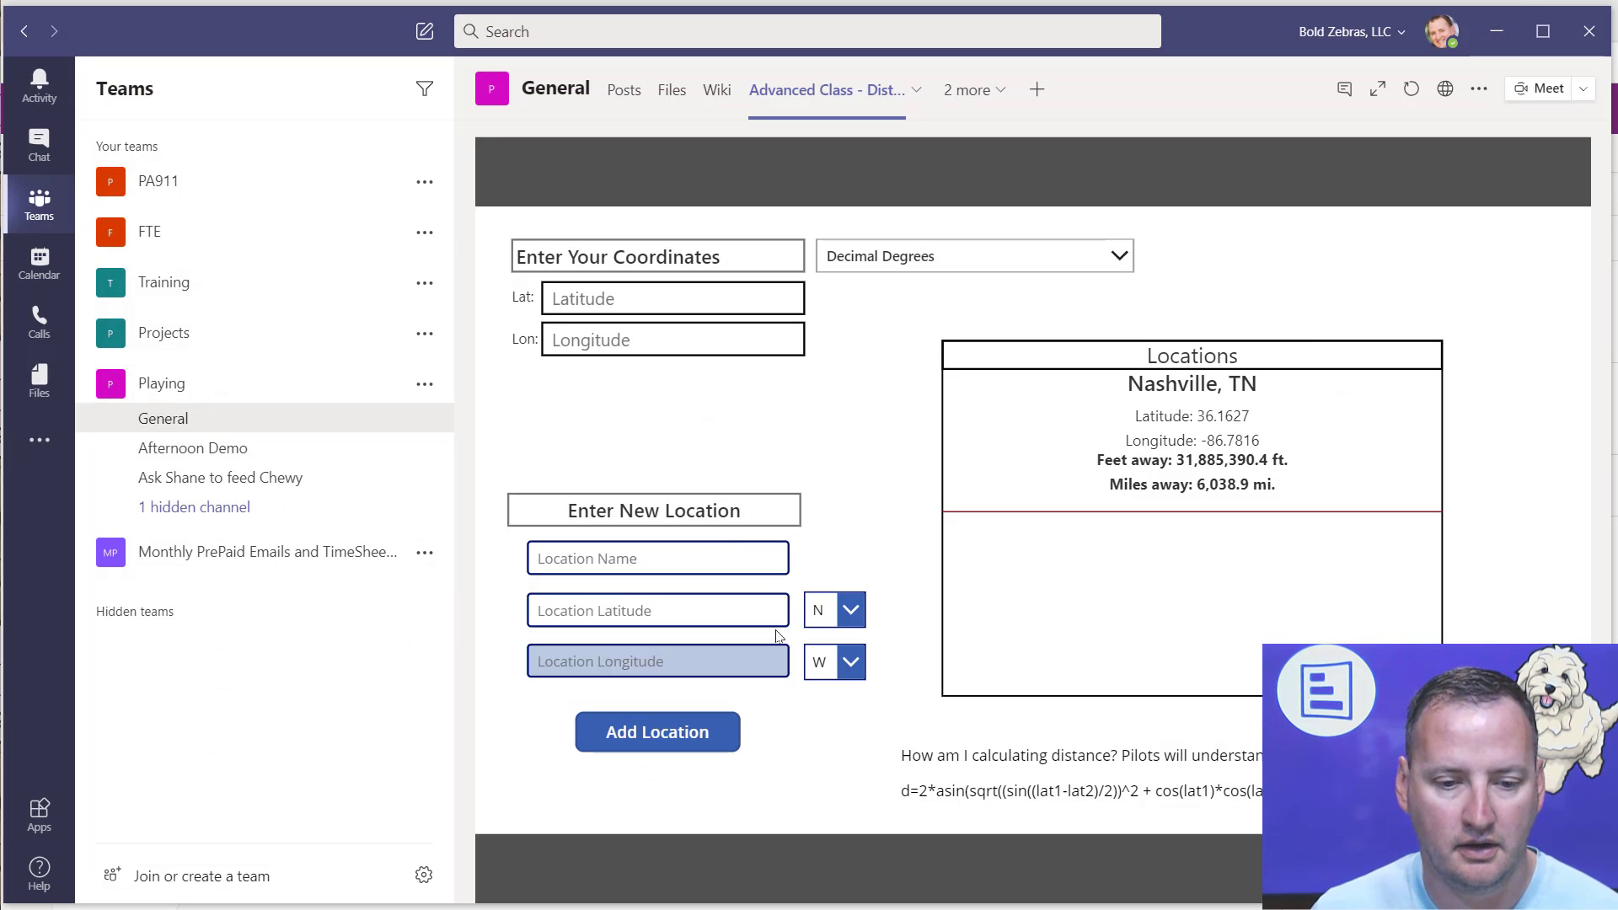
pyautogui.click(253, 478)
pyautogui.scroll(10, 1102, 415)
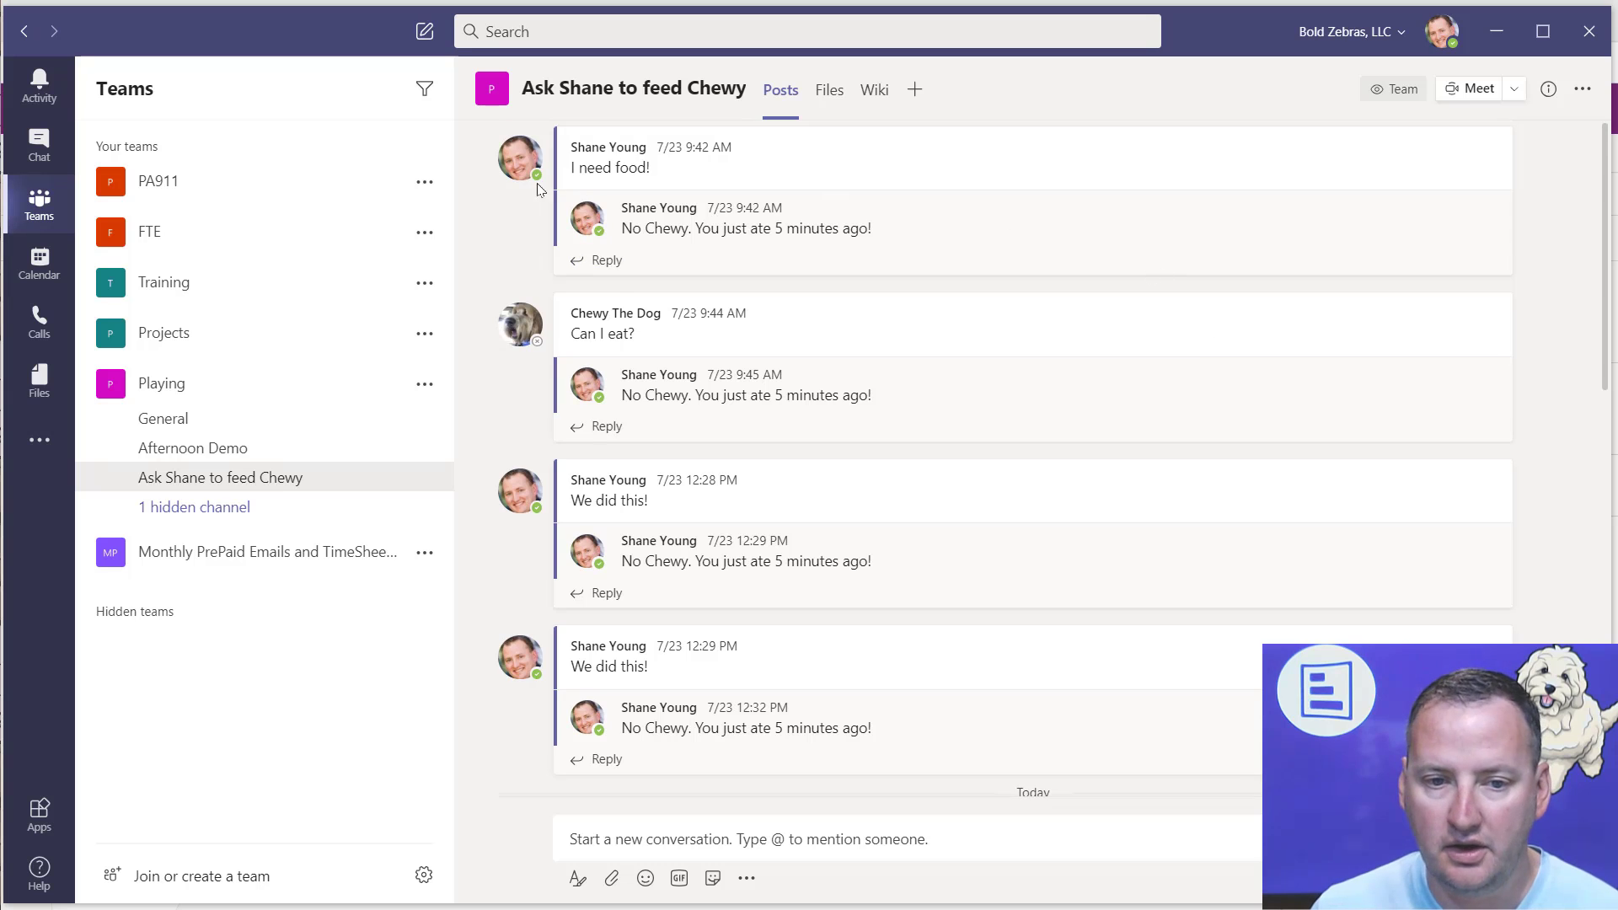
pyautogui.scroll(-7, 779, 572)
pyautogui.scroll(-4, 758, 573)
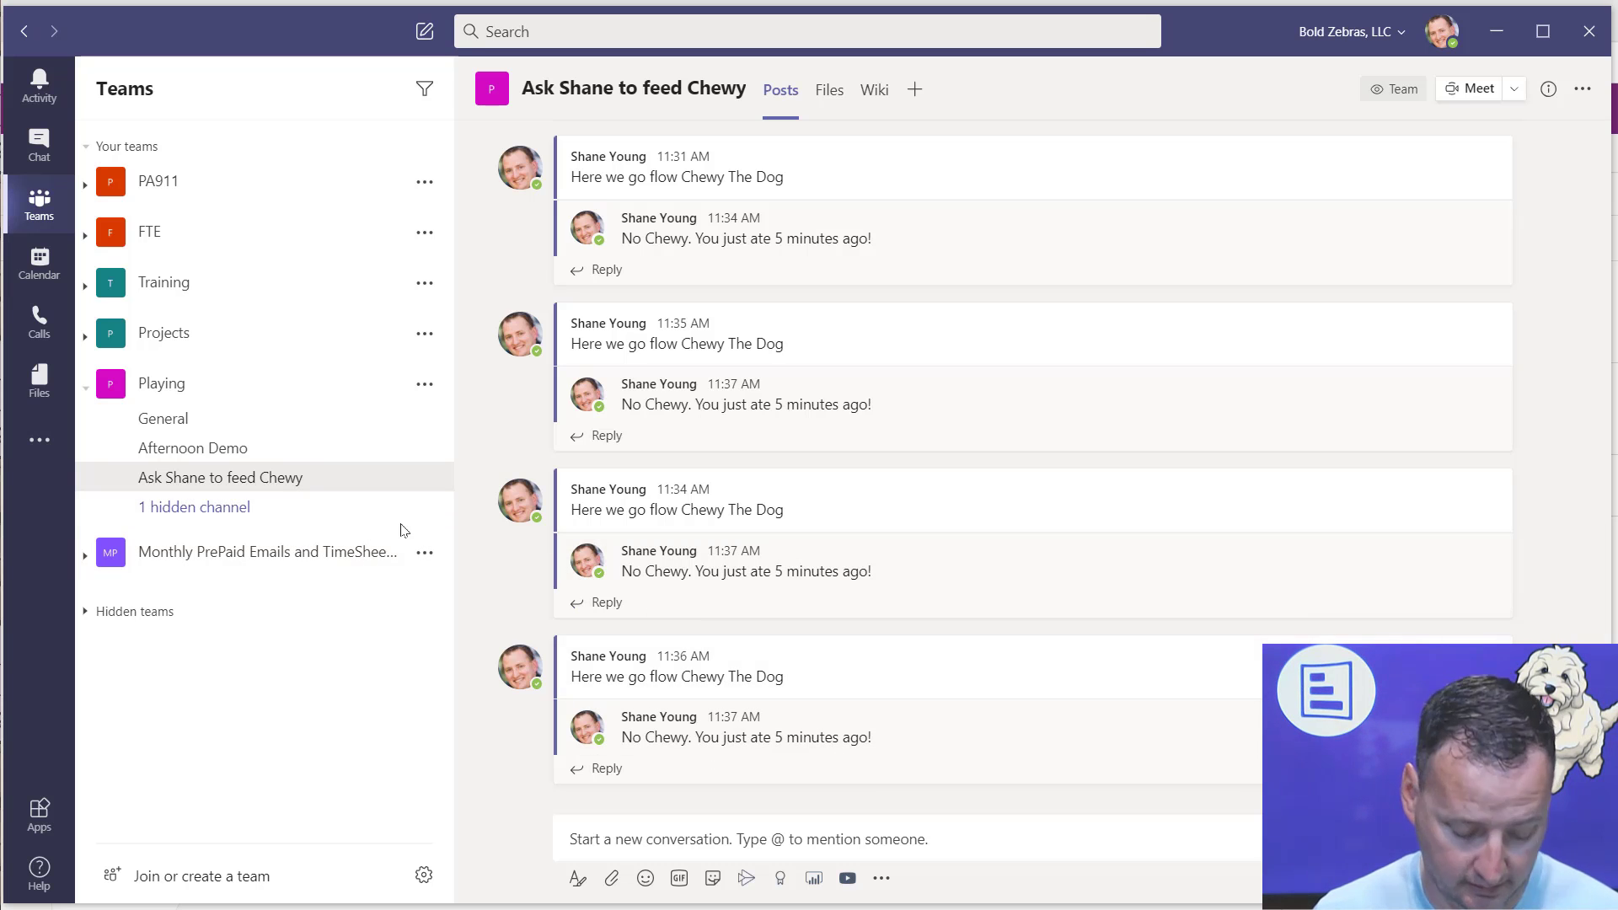
pyautogui.hotkey('alt', 'Tab')
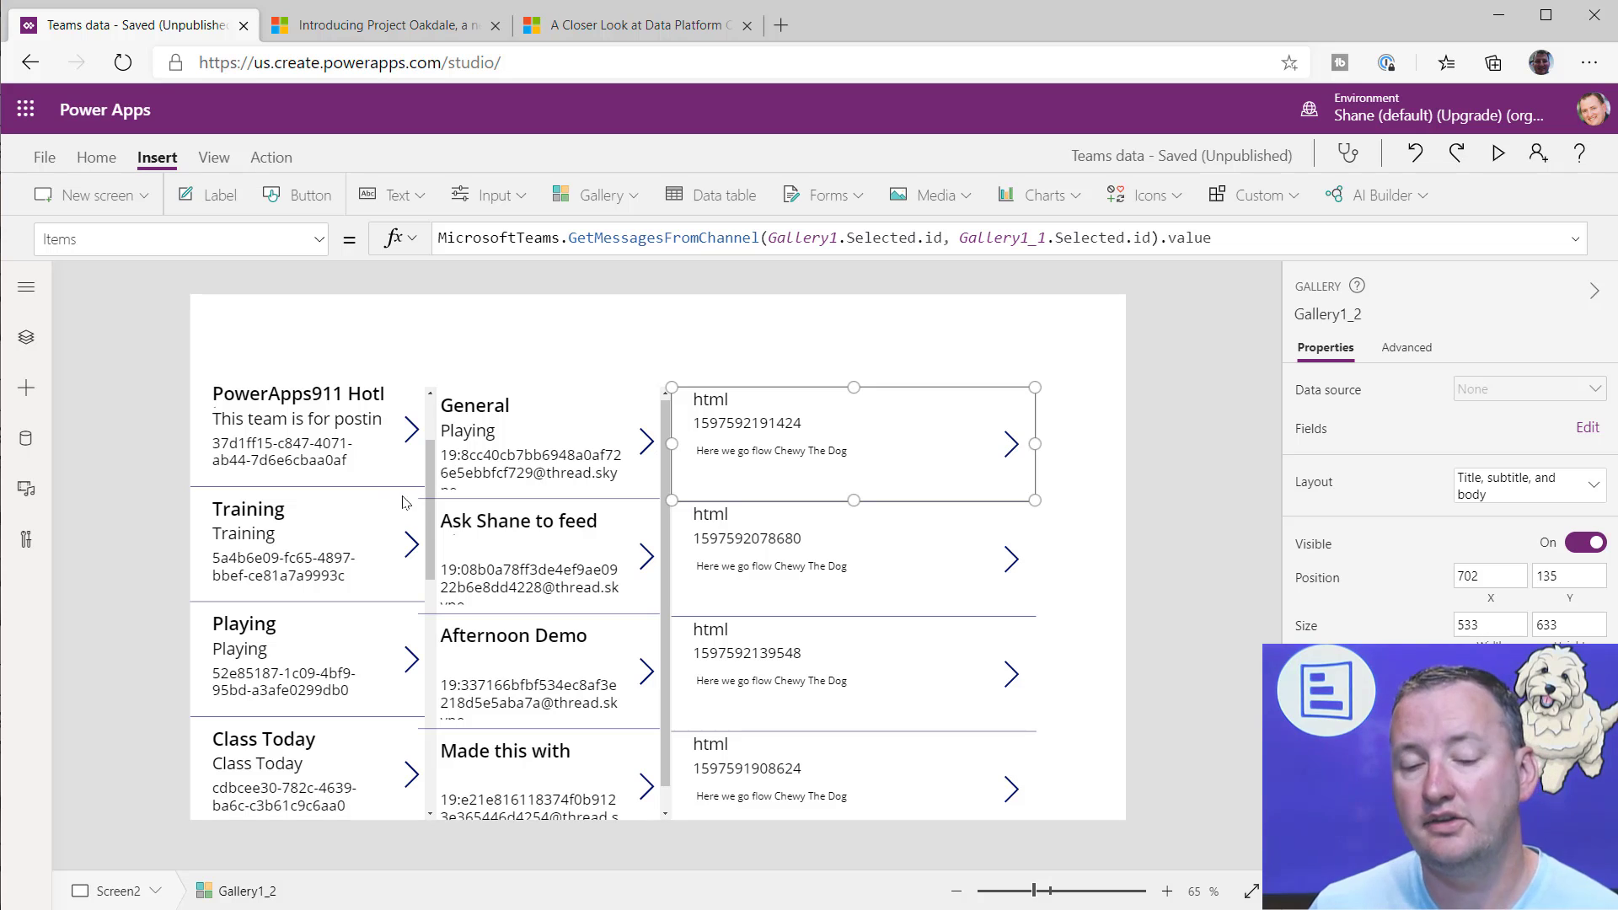
# Step: Add a new blank screen to the app
pyautogui.click(343, 462)
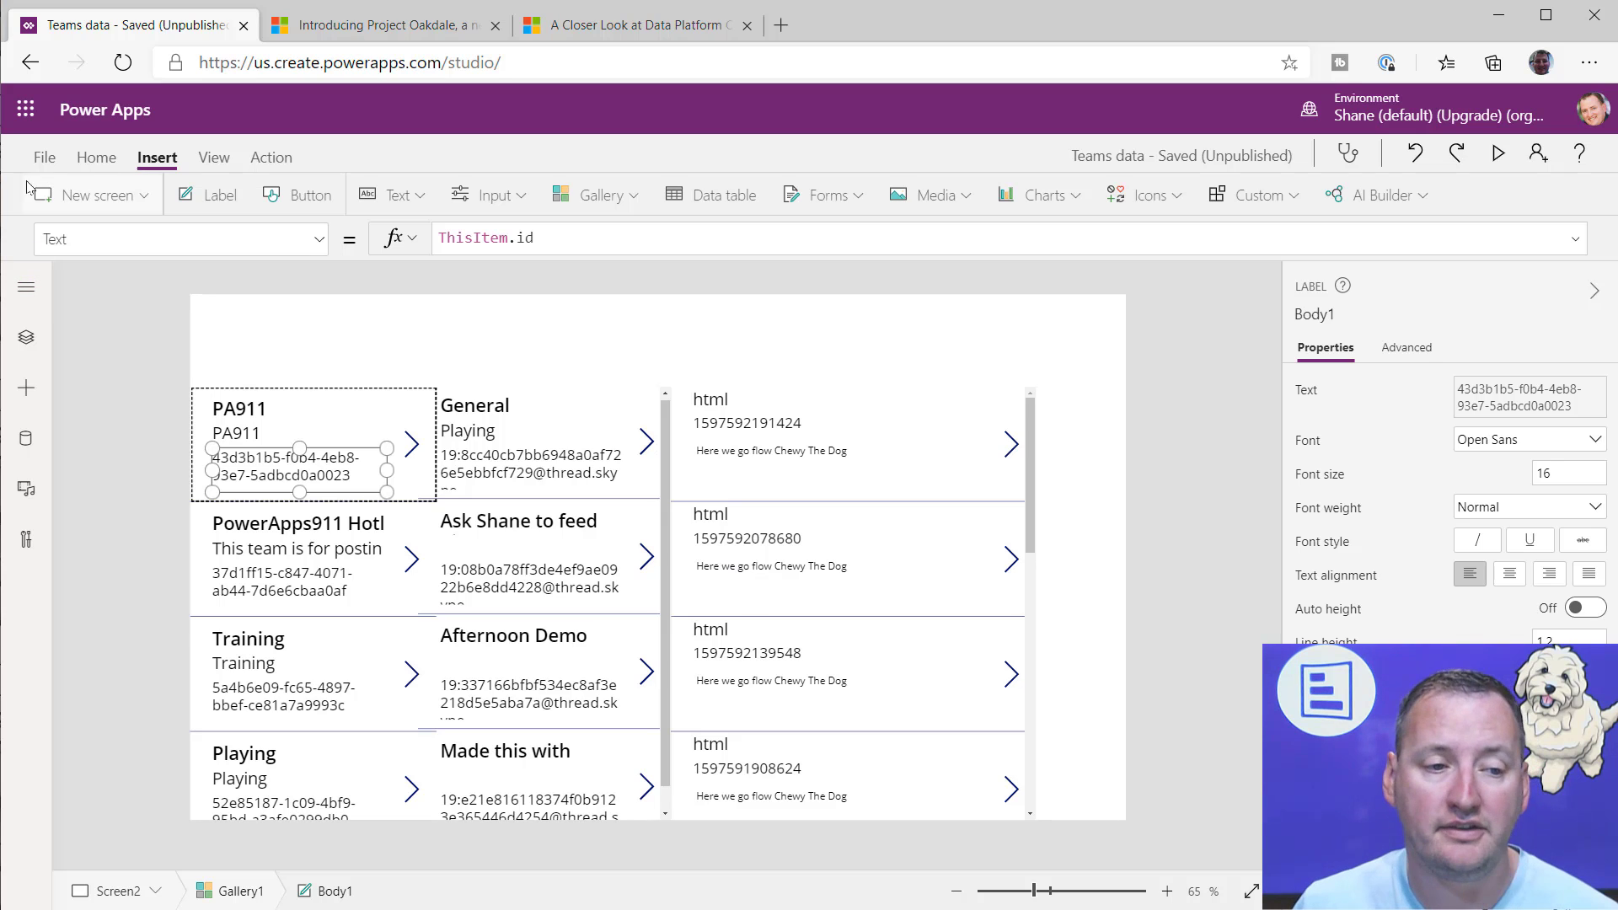
pyautogui.click(92, 195)
pyautogui.click(119, 272)
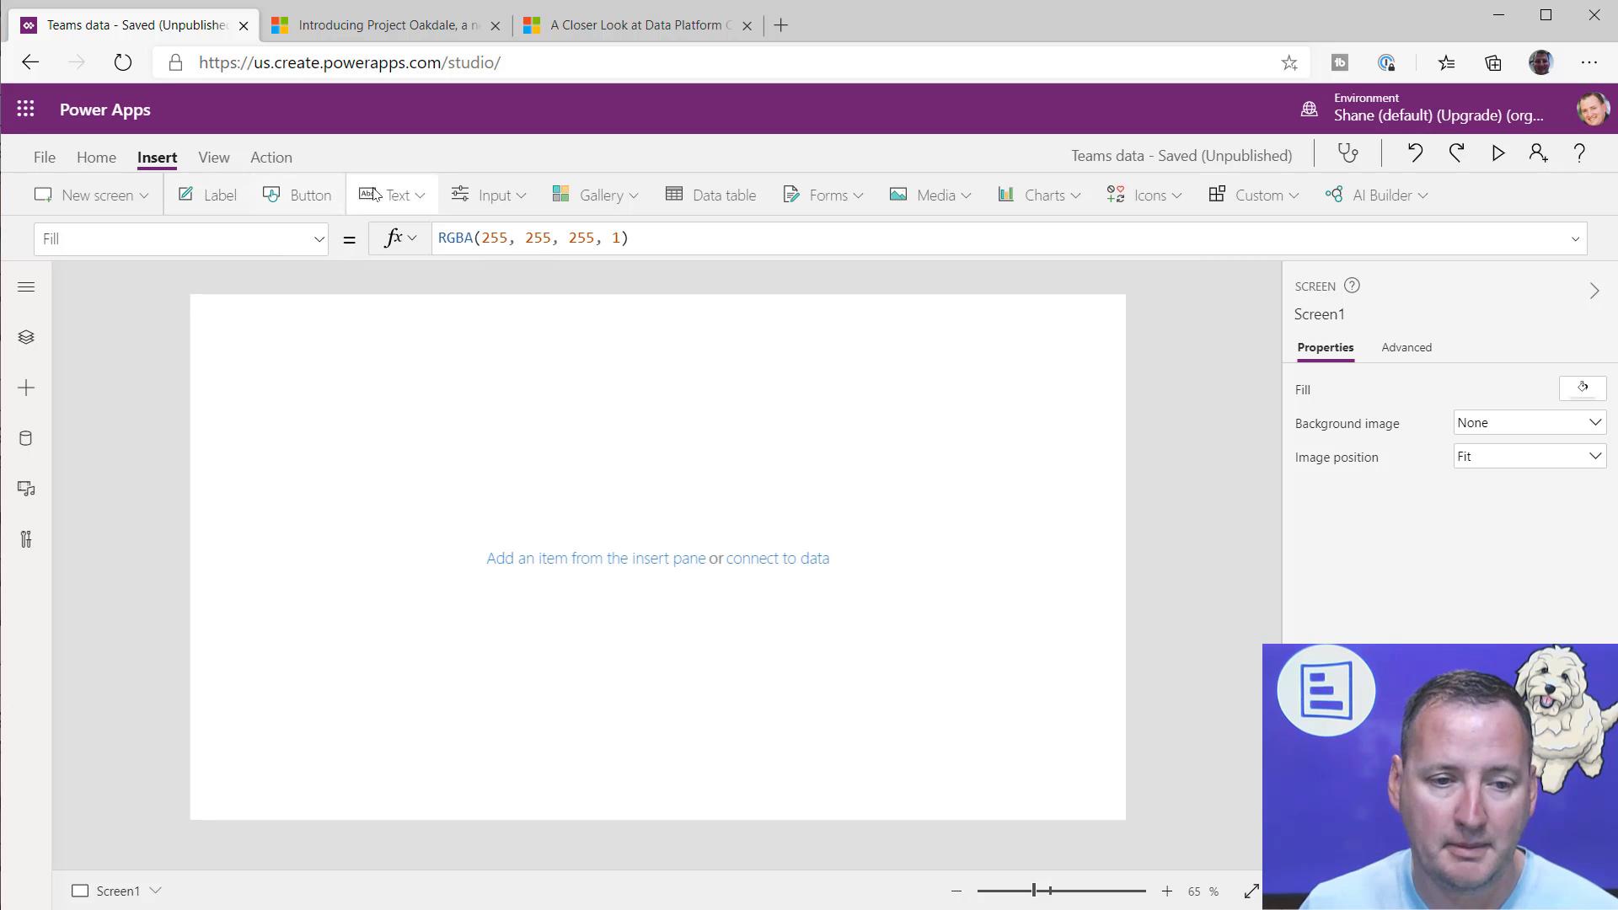
# Step: Insert a text input stretched several lines tall on the new screen and place a button below it at X 120, Y 298
pyautogui.click(396, 195)
pyautogui.click(418, 271)
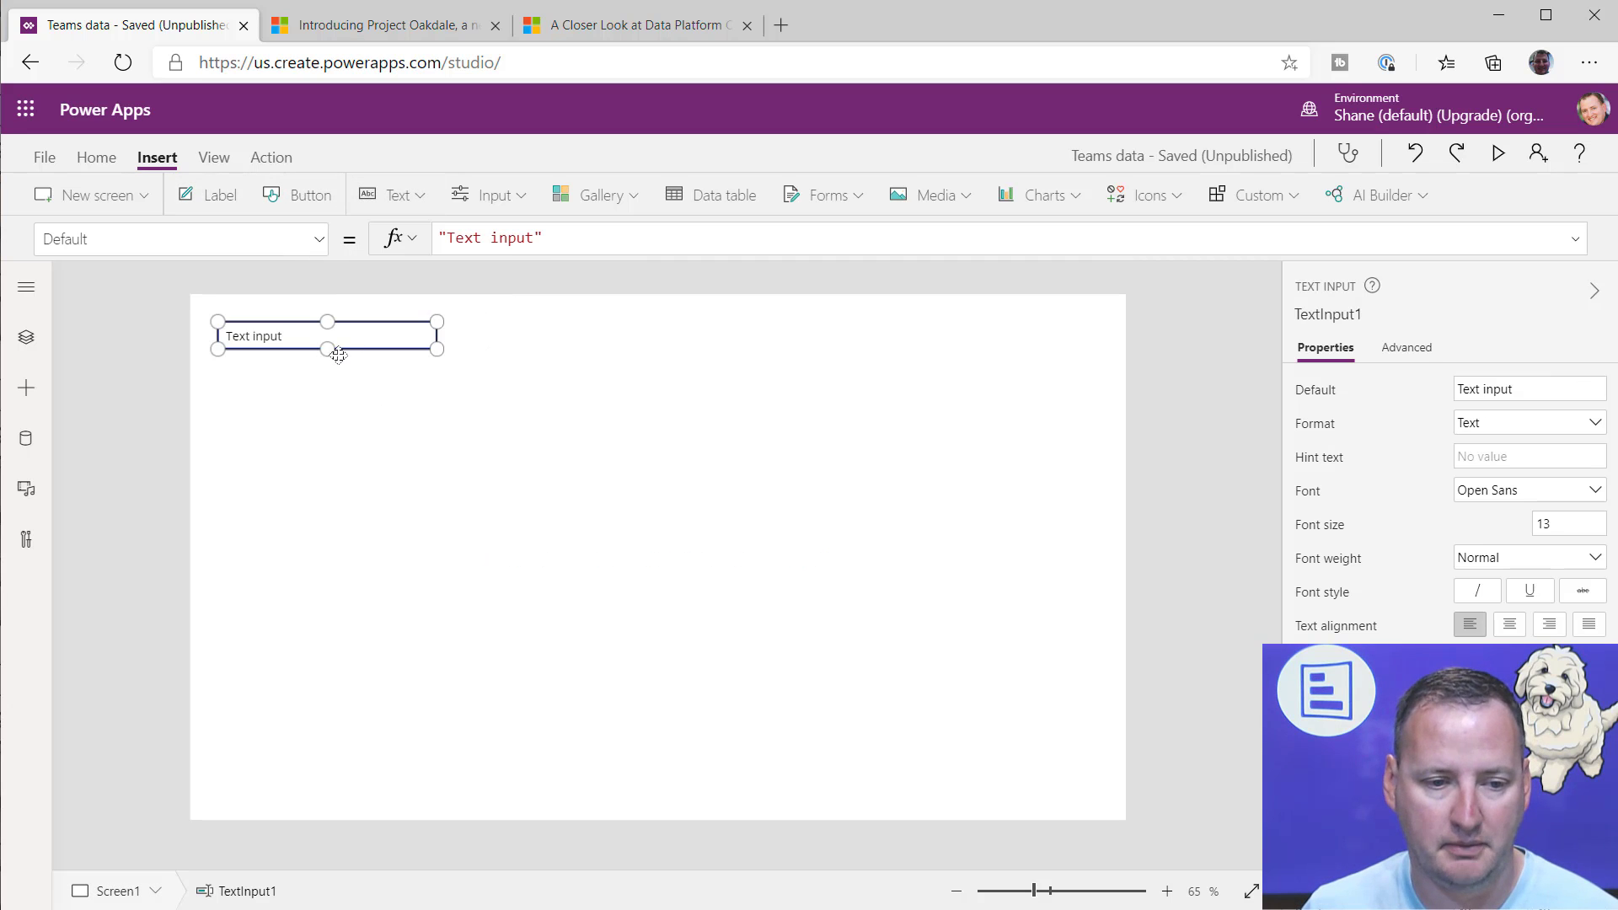
pyautogui.moveTo(327, 349); pyautogui.dragTo(327, 433)
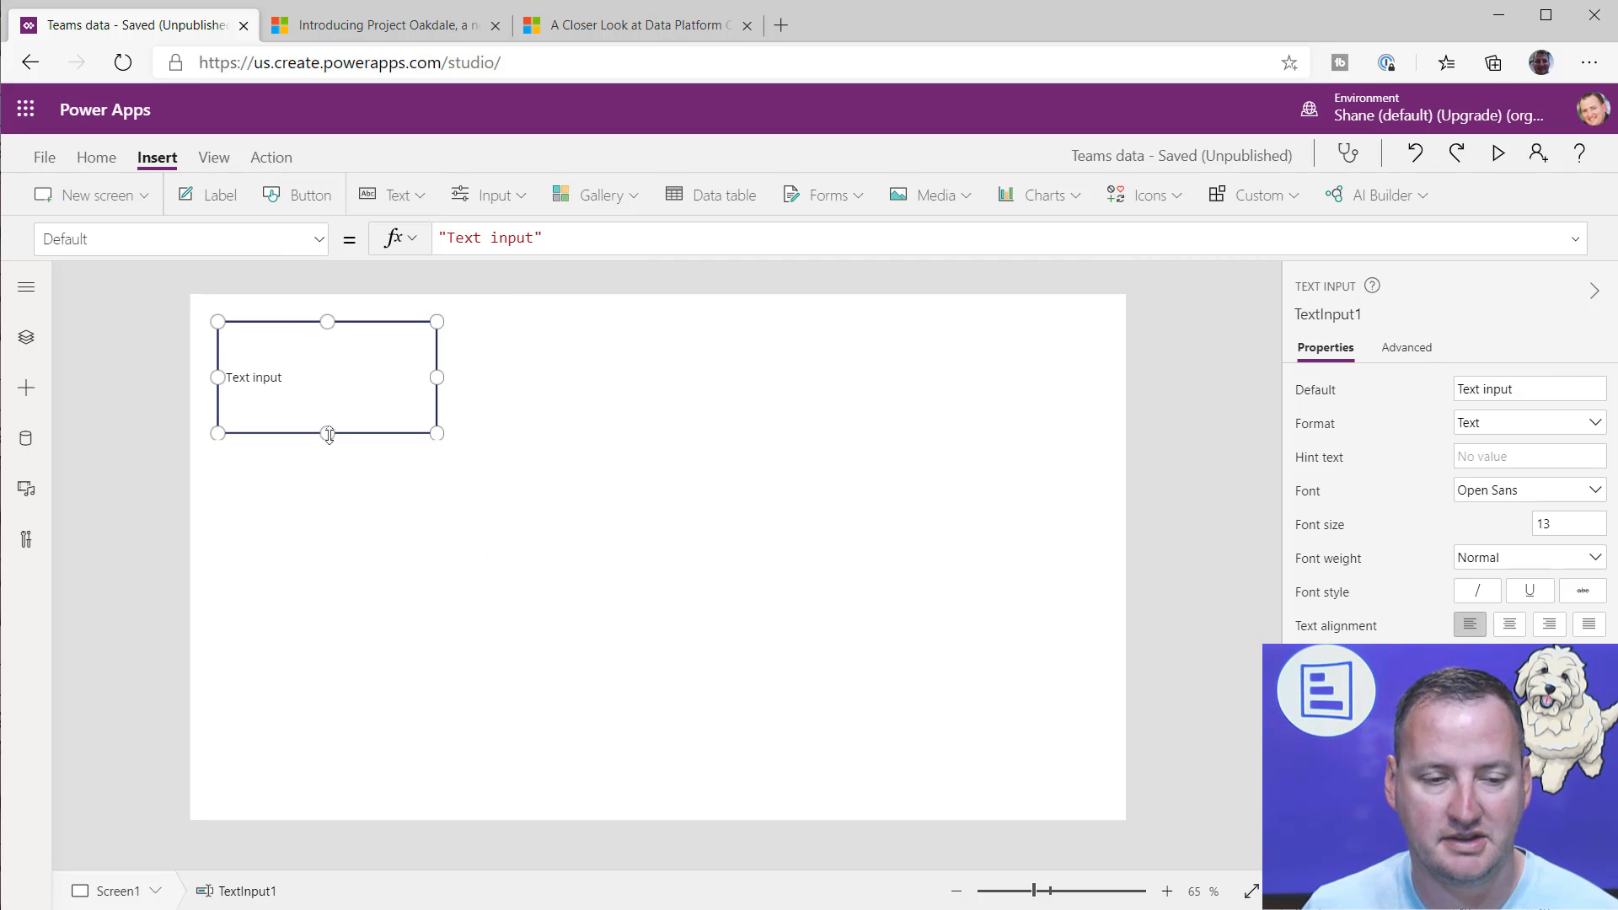
pyautogui.click(308, 195)
pyautogui.moveTo(319, 352); pyautogui.dragTo(358, 514)
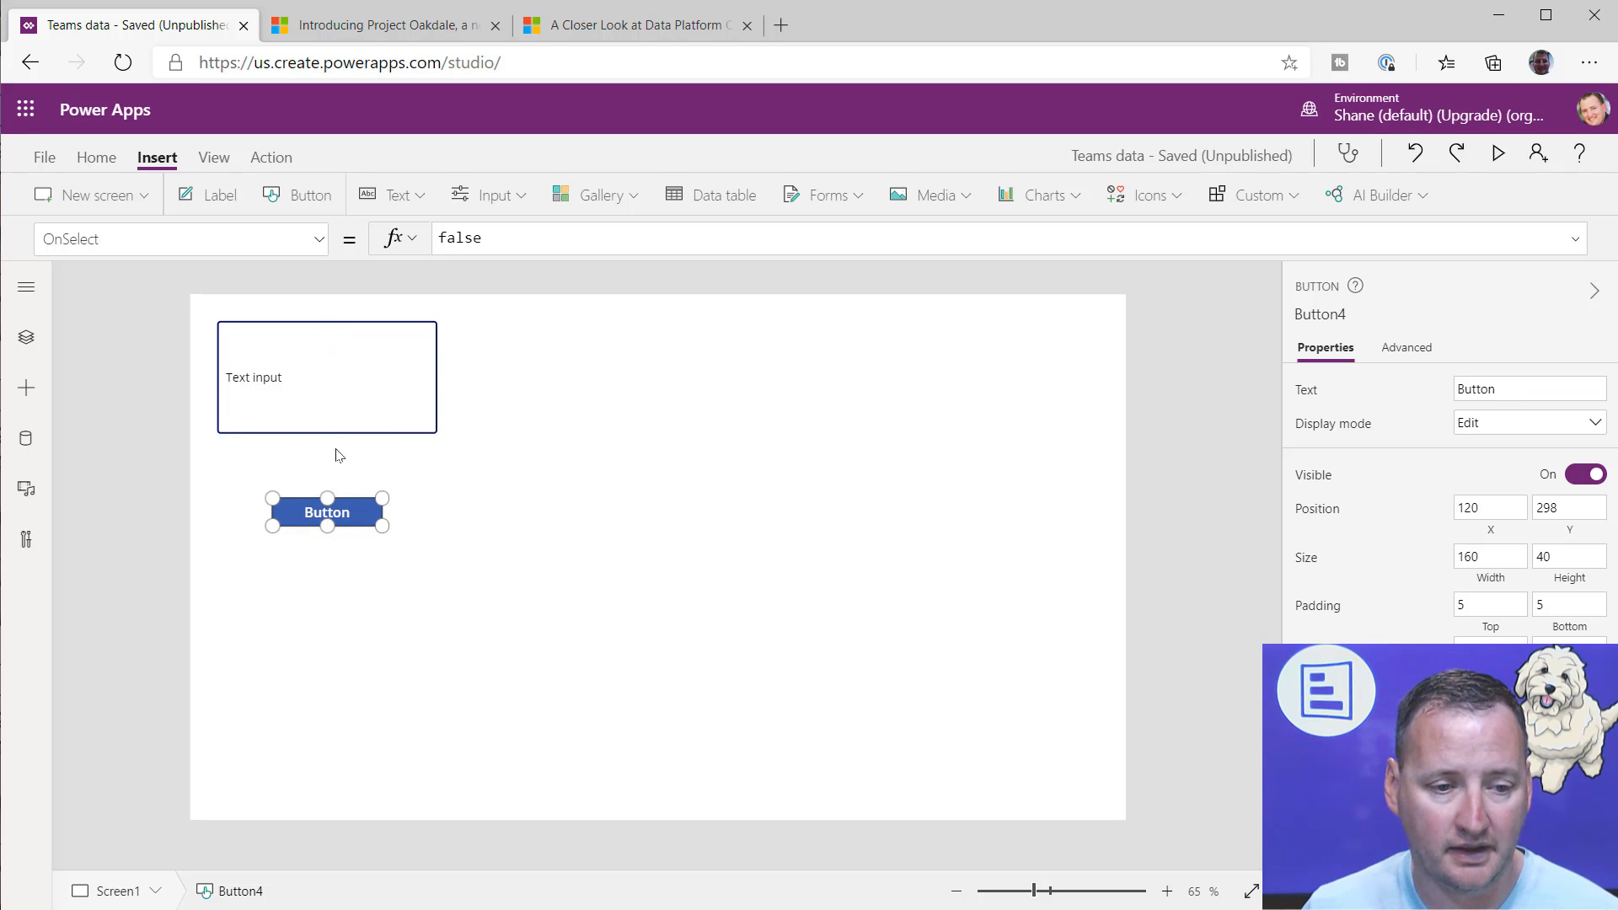
# Step: Delete the text input and insert a rich text editor in its place above the button
pyautogui.click(406, 324)
pyautogui.click(570, 245)
pyautogui.moveTo(585, 241); pyautogui.dragTo(421, 240)
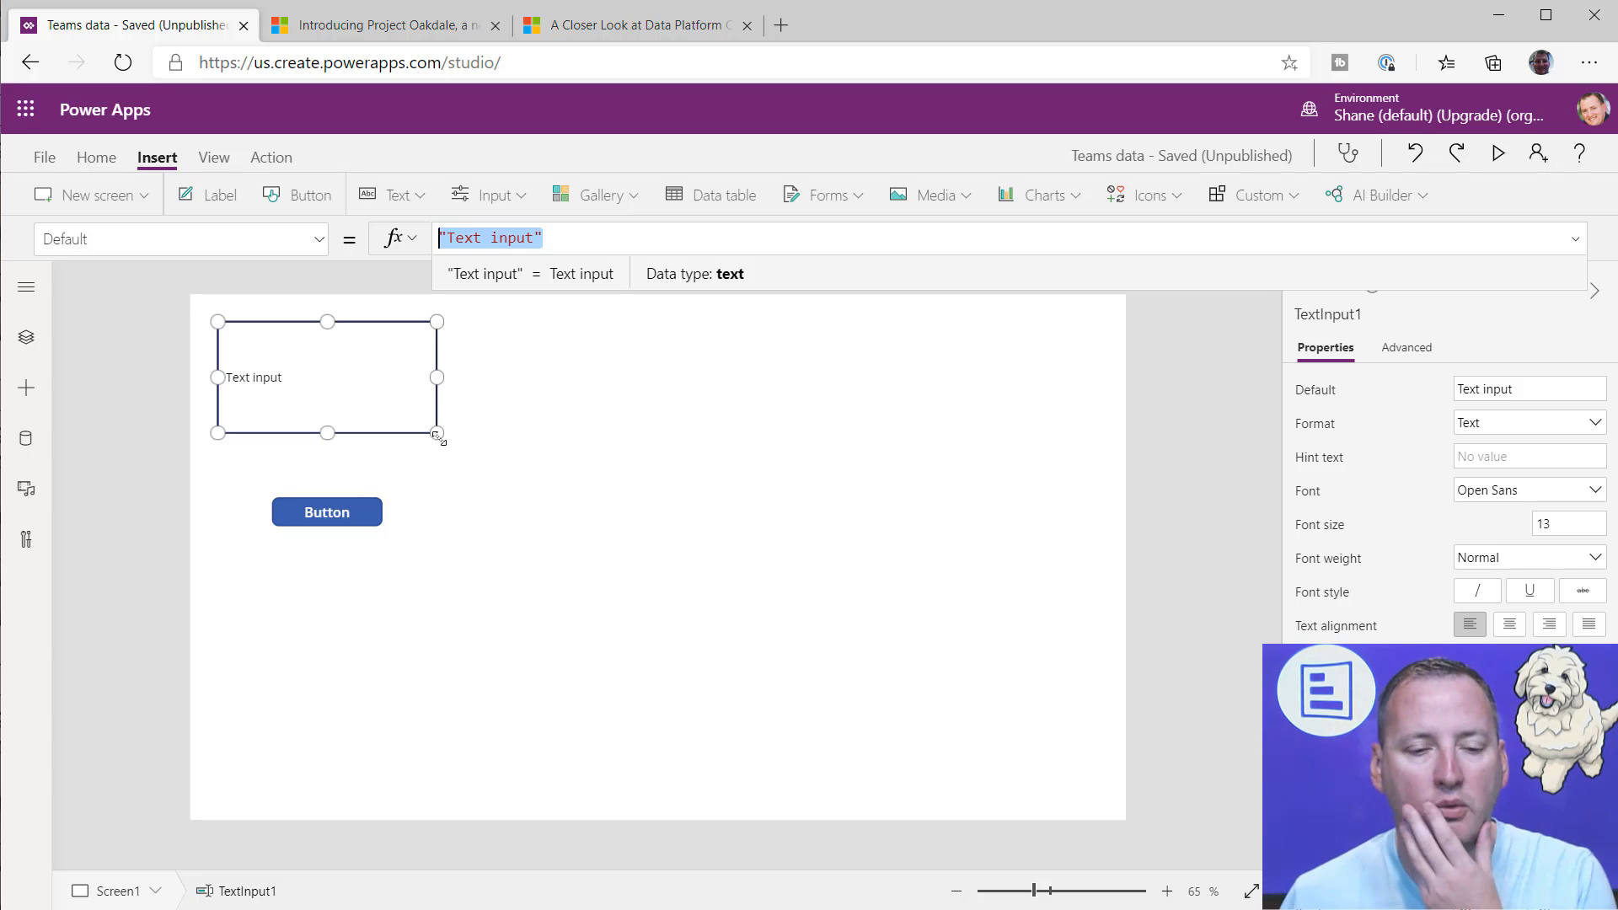
pyautogui.click(374, 402)
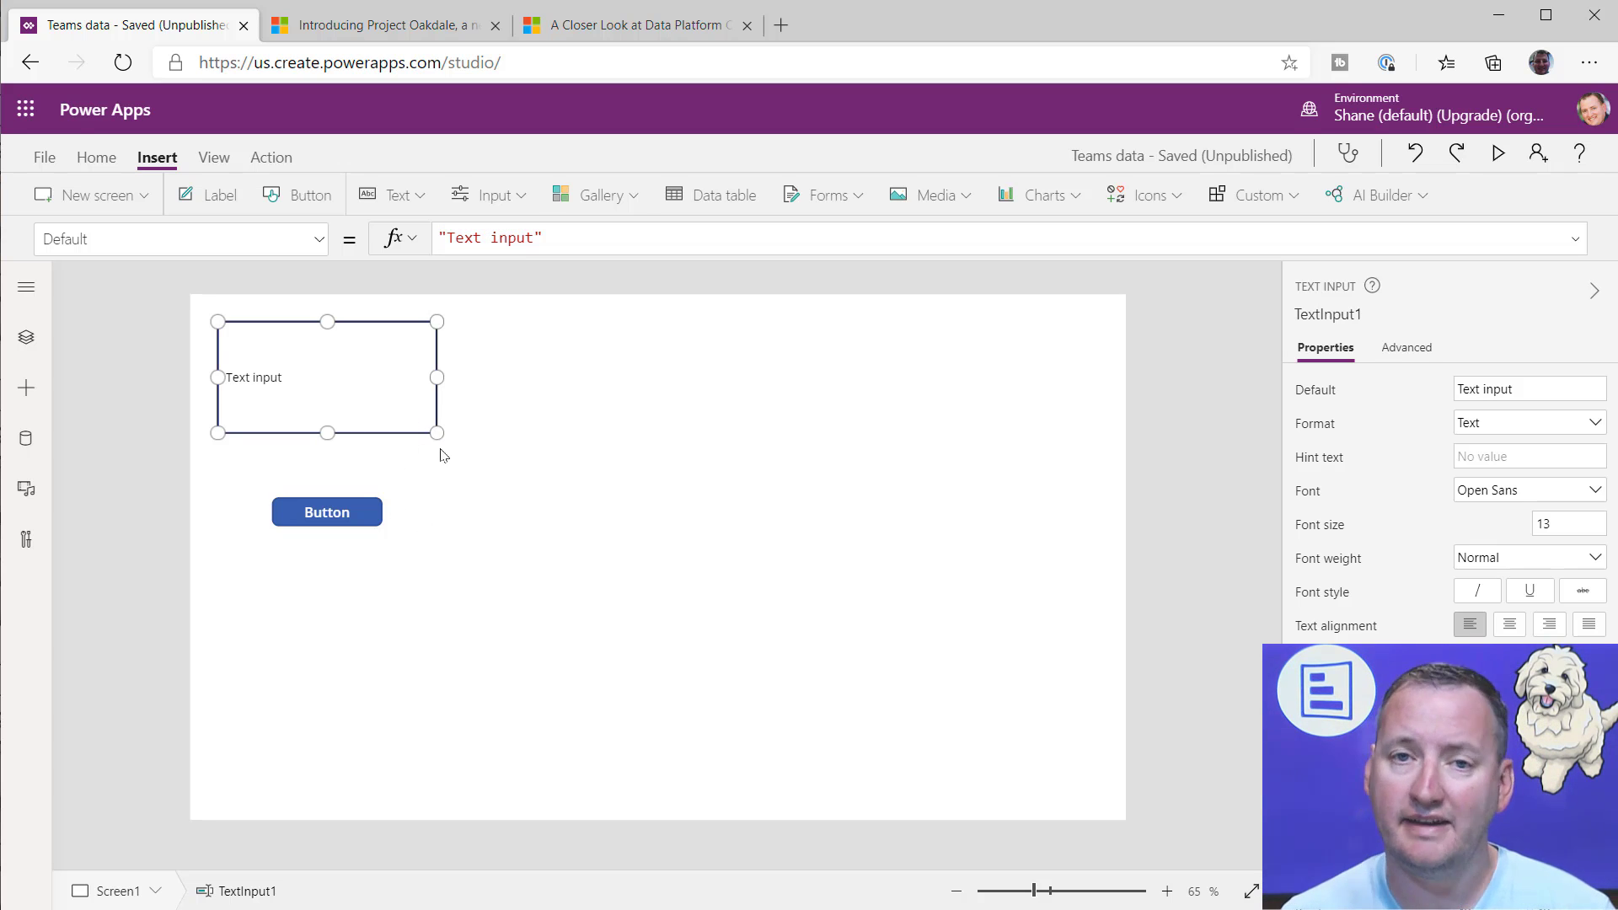
pyautogui.press('Delete')
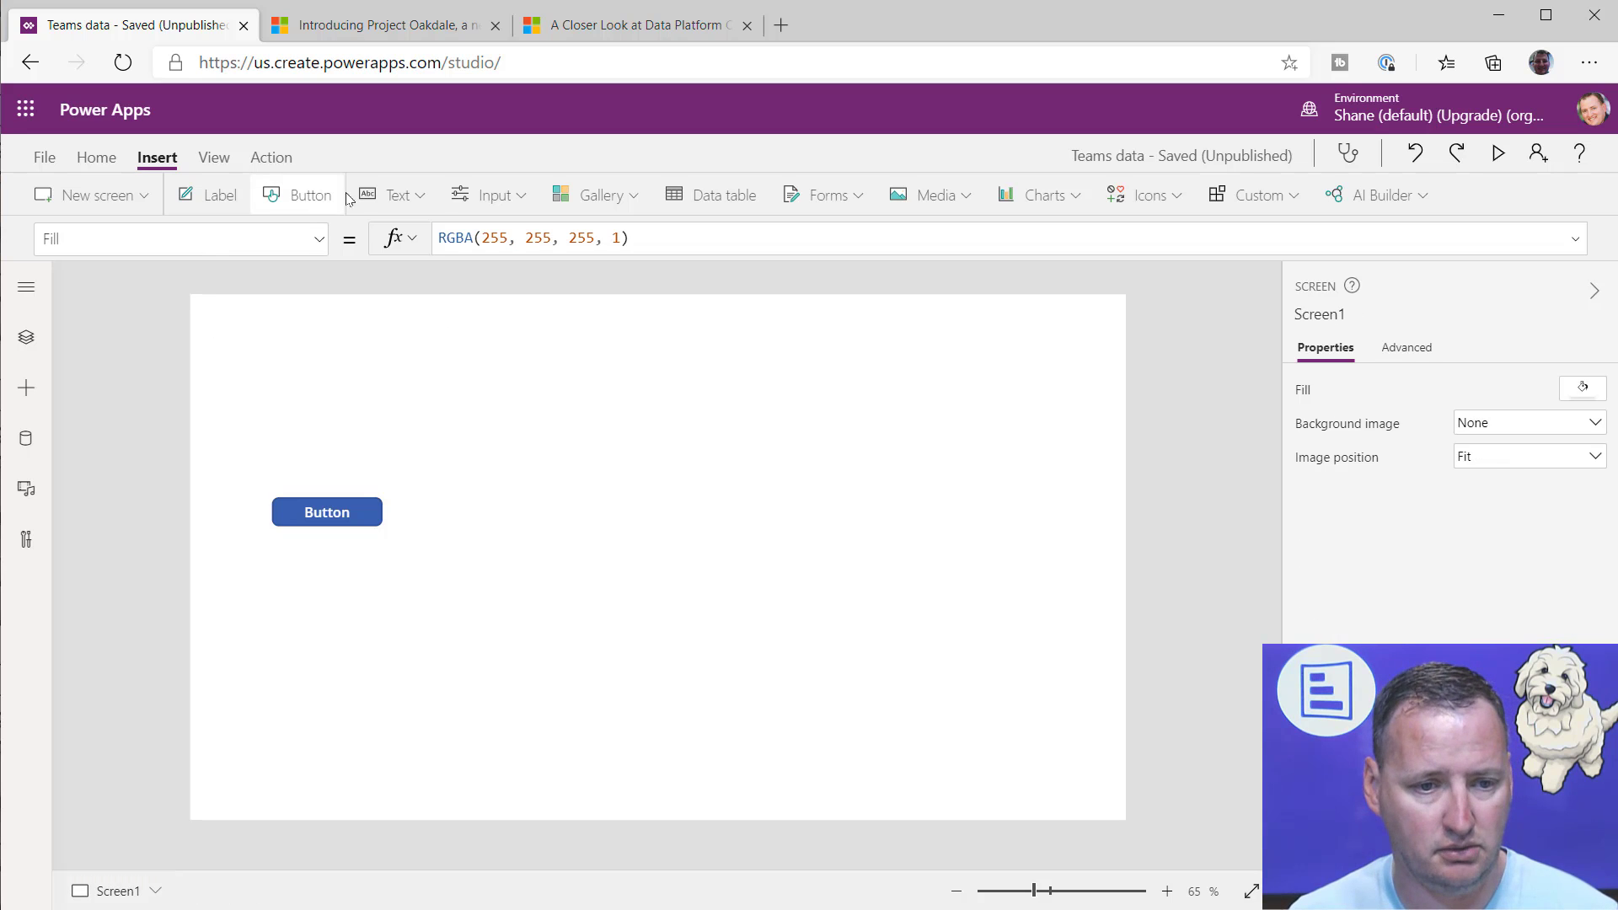
pyautogui.click(392, 194)
pyautogui.click(421, 354)
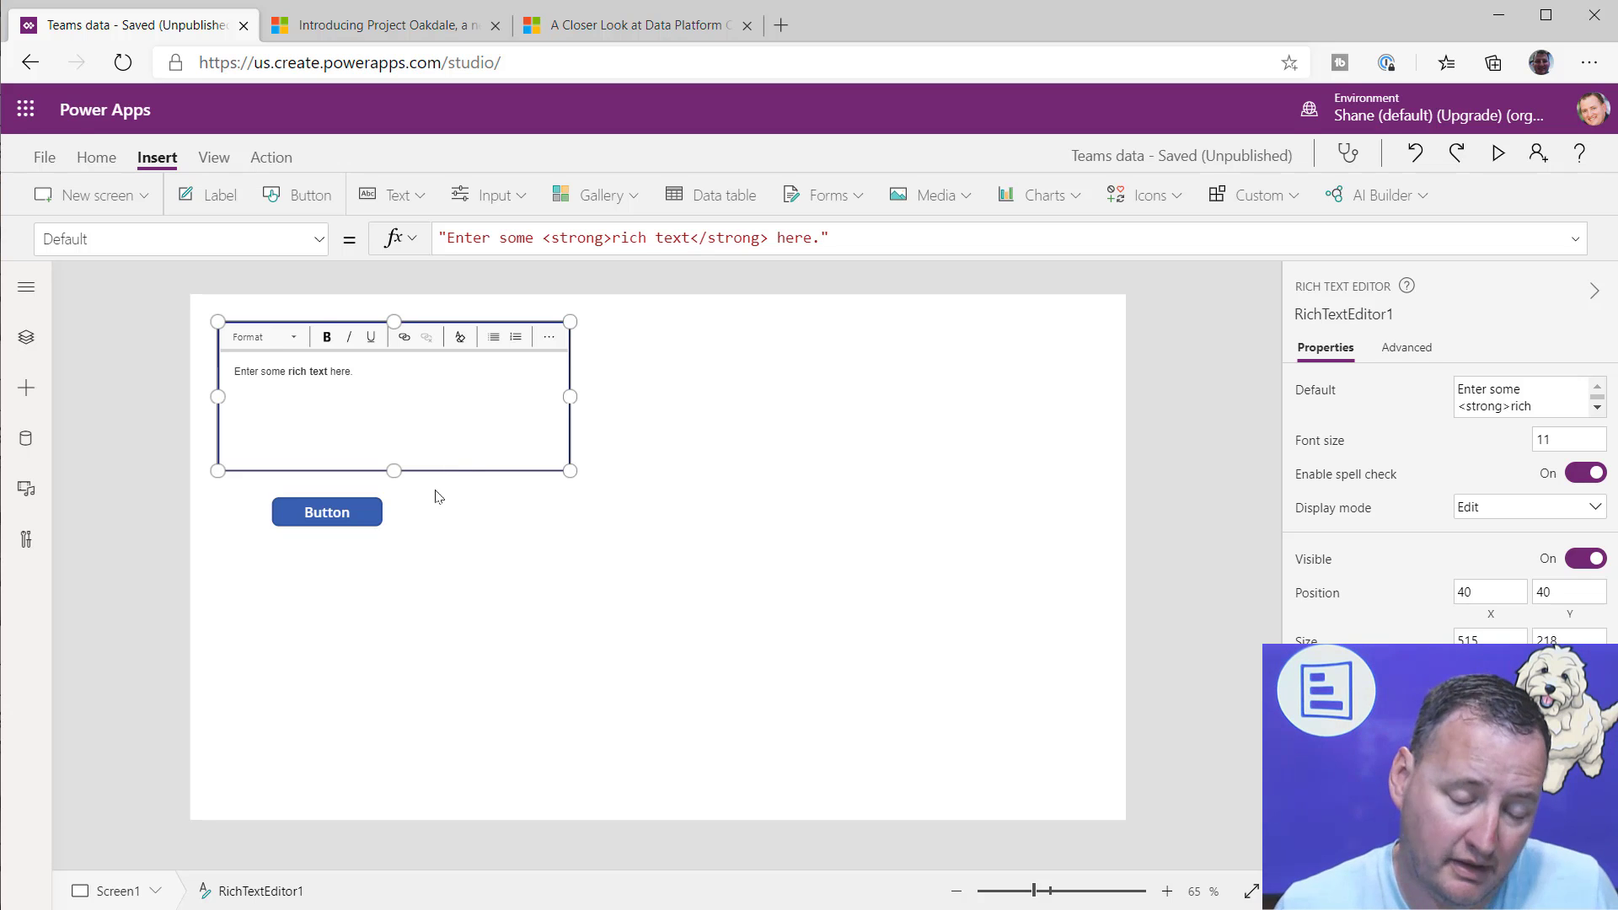
# Step: Replace the button's OnSelect value false with the beginning of a MicrosoftTeams connector call
pyautogui.click(356, 514)
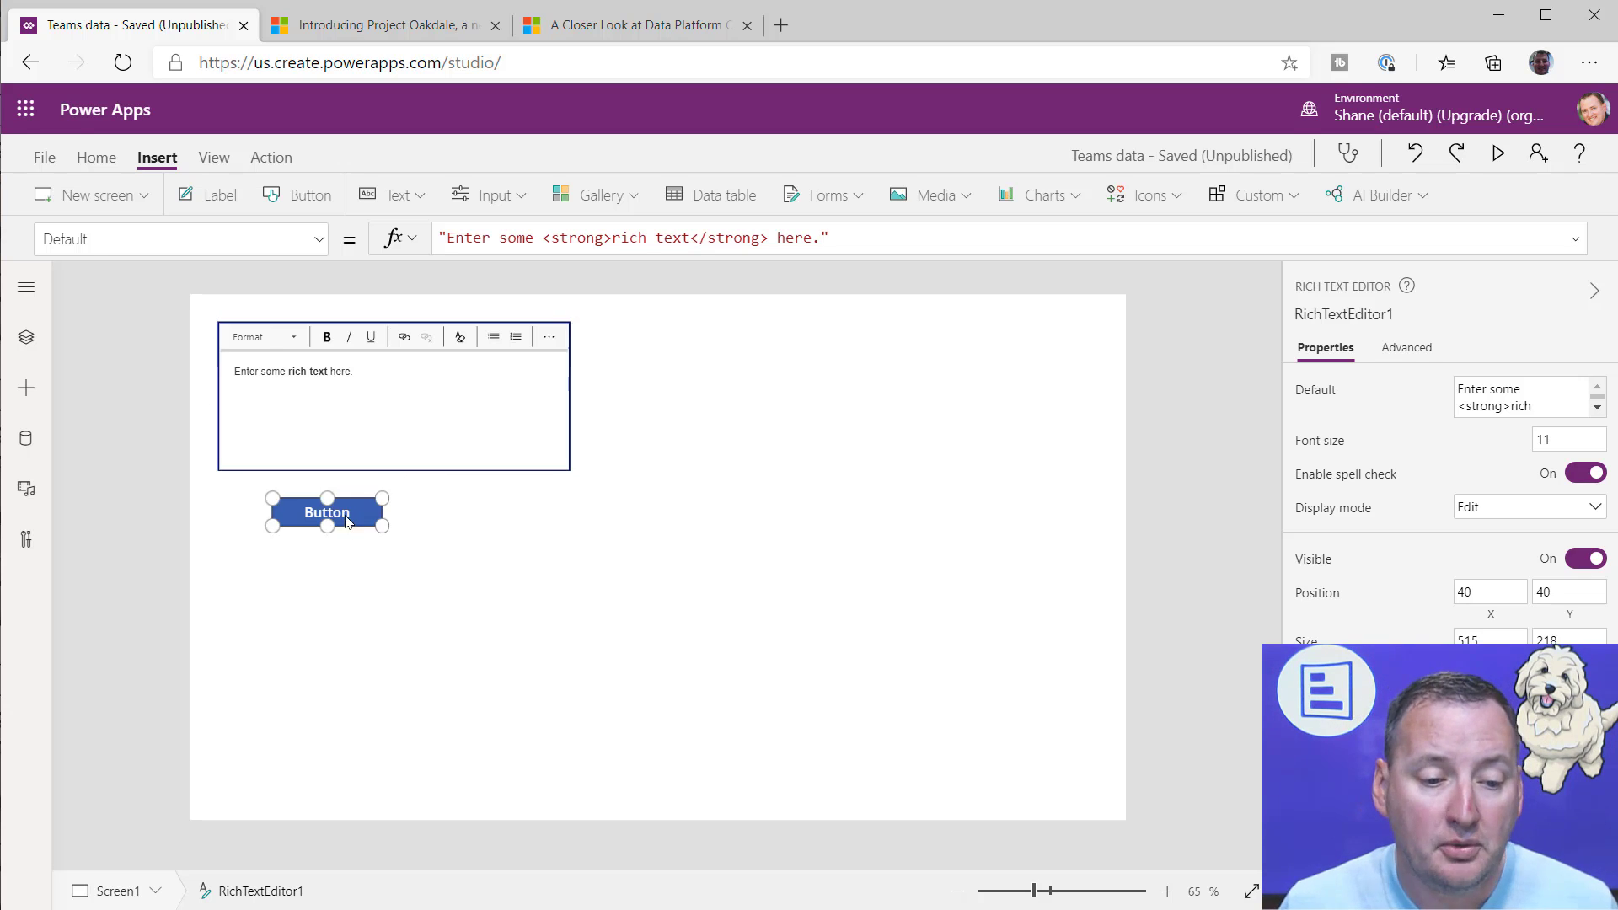
pyautogui.doubleClick(521, 231)
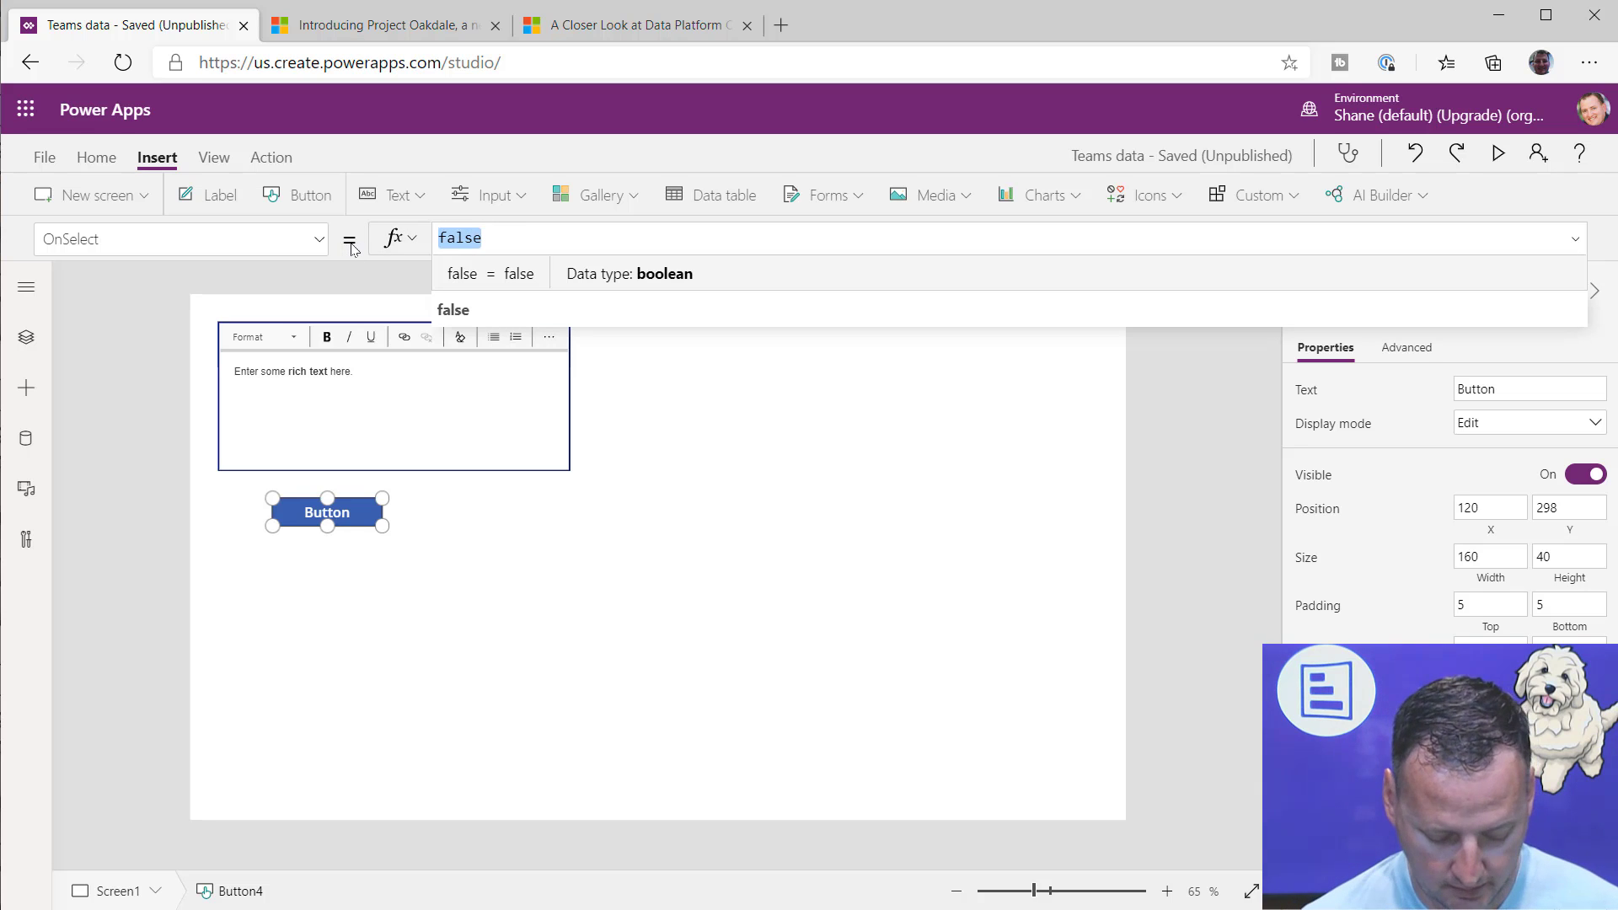
pyautogui.write('mci')
pyautogui.press('BackSpace')
pyautogui.press('BackSpace')
pyautogui.write('icr')
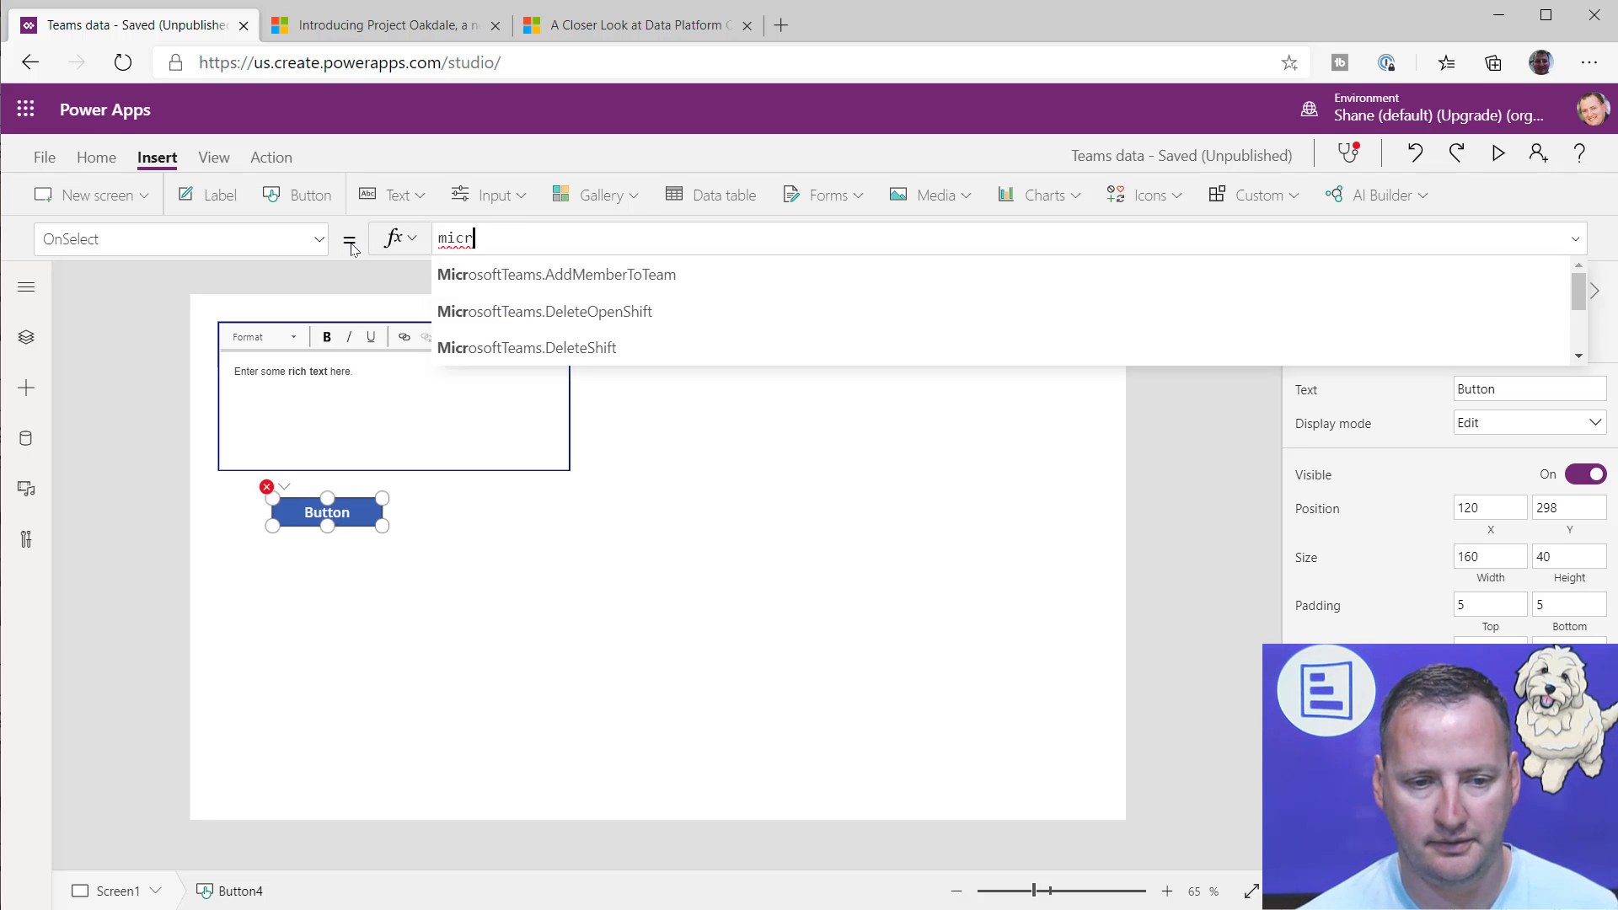
pyautogui.write('osoftTeams.AddMemberToTeam(.')
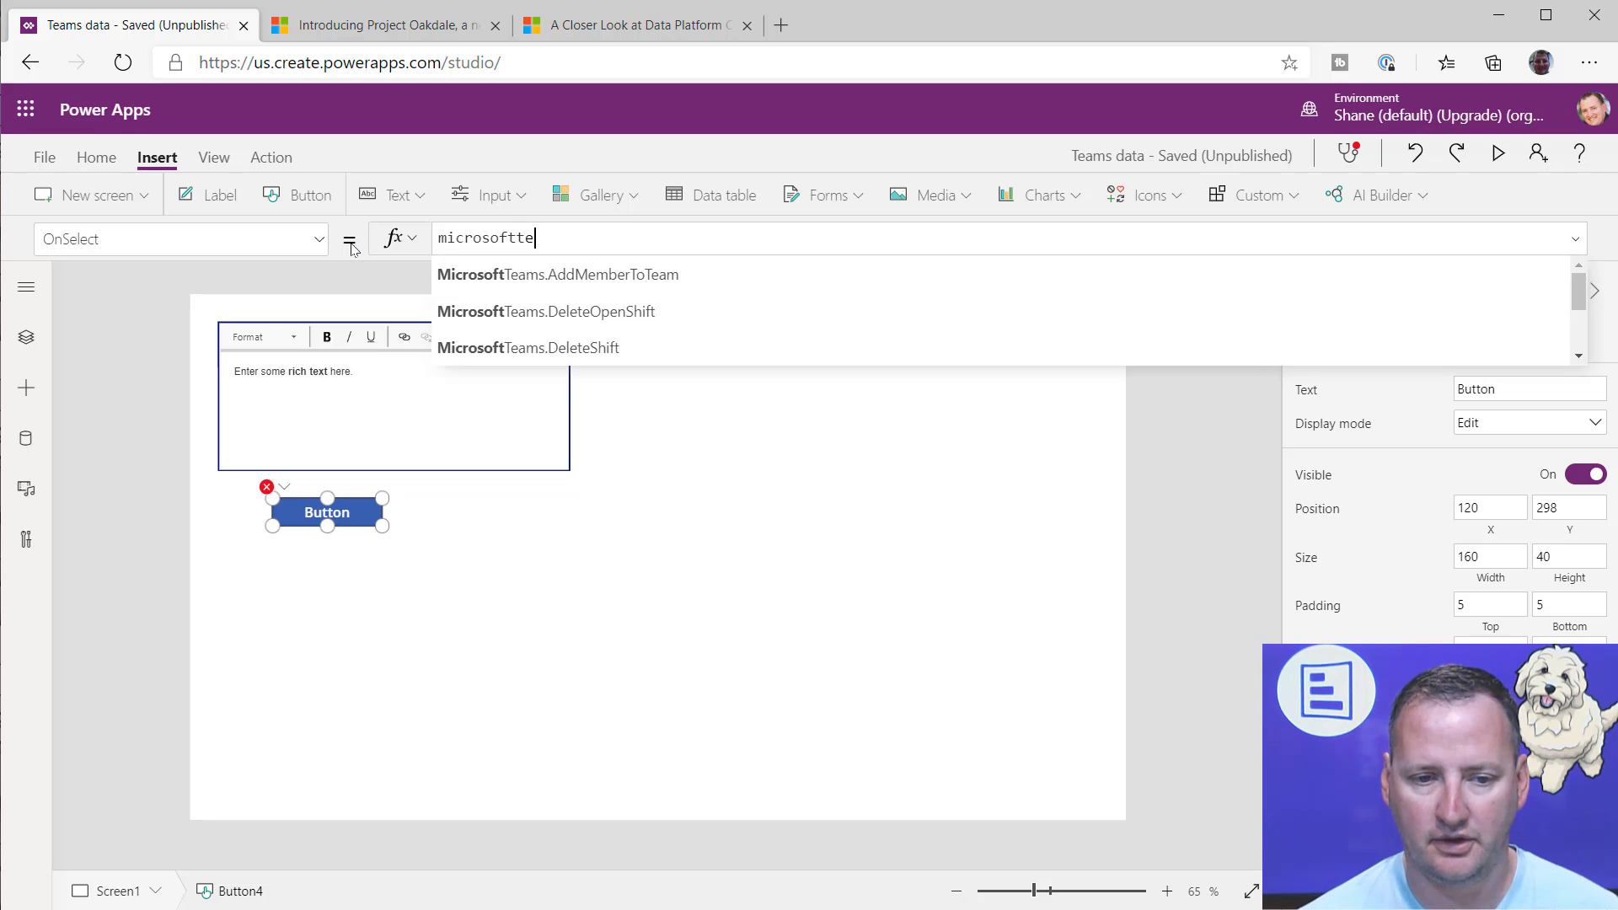
pyautogui.press('BackSpace')
pyautogui.press('BackSpace')
pyautogui.press('BackSpace')
pyautogui.press('BackSpace')
pyautogui.press('BackSpace')
pyautogui.press('BackSpace')
pyautogui.press('BackSpace')
pyautogui.press('BackSpace')
pyautogui.press('BackSpace')
pyautogui.press('BackSpace')
pyautogui.press('BackSpace')
pyautogui.press('BackSpace')
pyautogui.press('BackSpace')
pyautogui.press('BackSpace')
pyautogui.press('BackSpace')
pyautogui.press('BackSpace')
pyautogui.press('BackSpace')
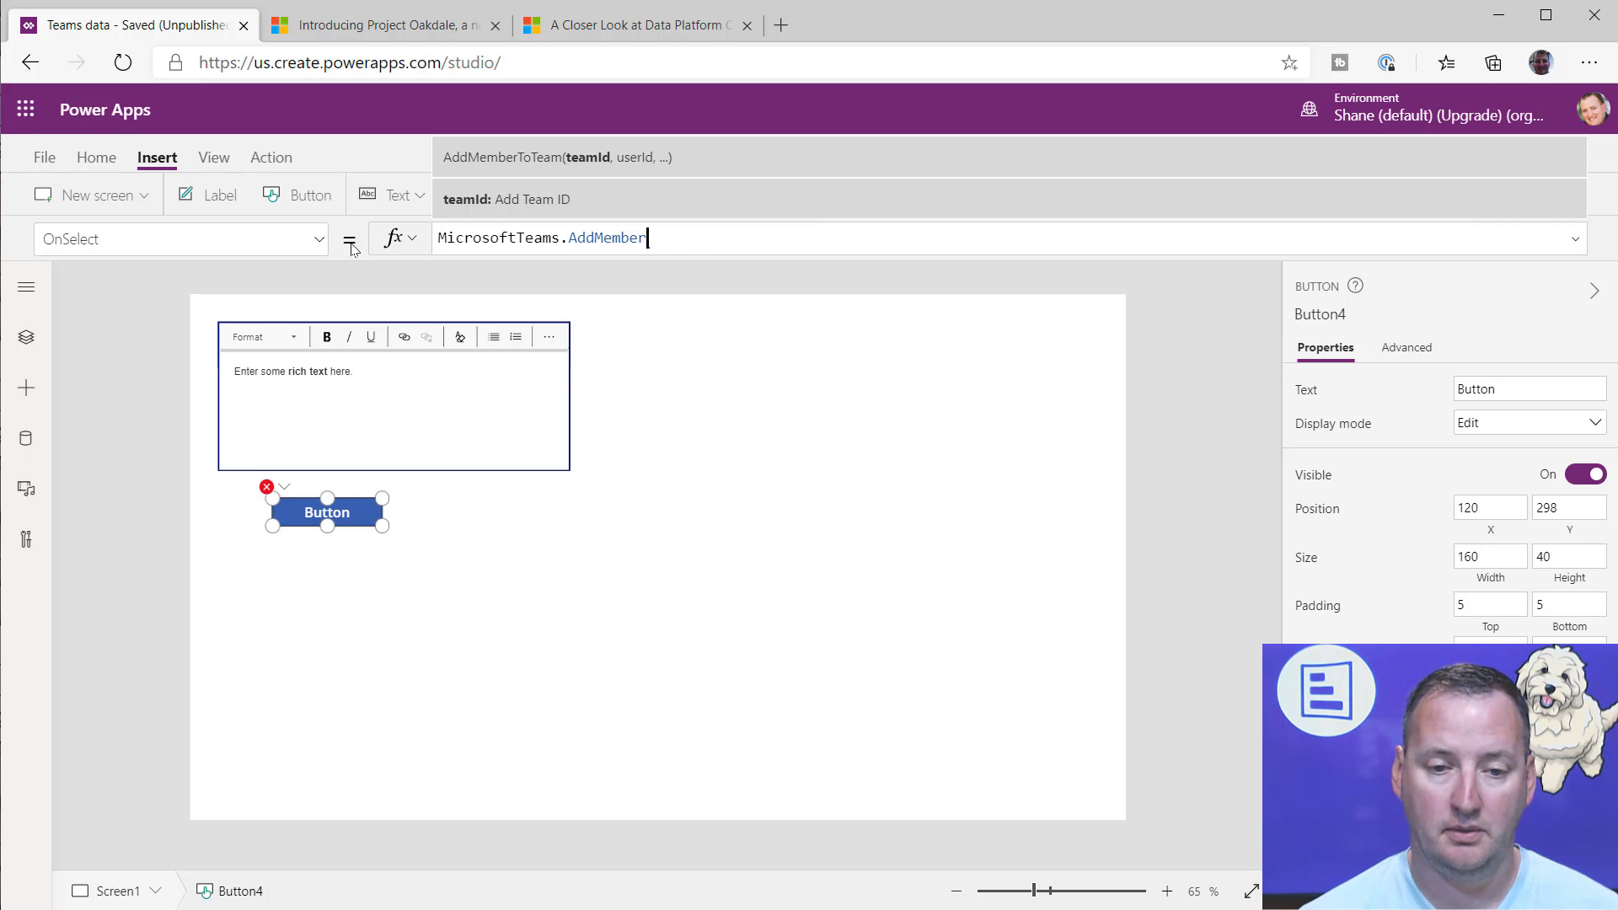
# Step: Look through the MicrosoftTeams functions and choose PostMessageToChannelV3 for the button's OnSelect formula
pyautogui.press('Down')
pyautogui.press('Down')
pyautogui.press('Down')
pyautogui.press('Down')
pyautogui.press('Down')
pyautogui.press('Down')
pyautogui.press('Down')
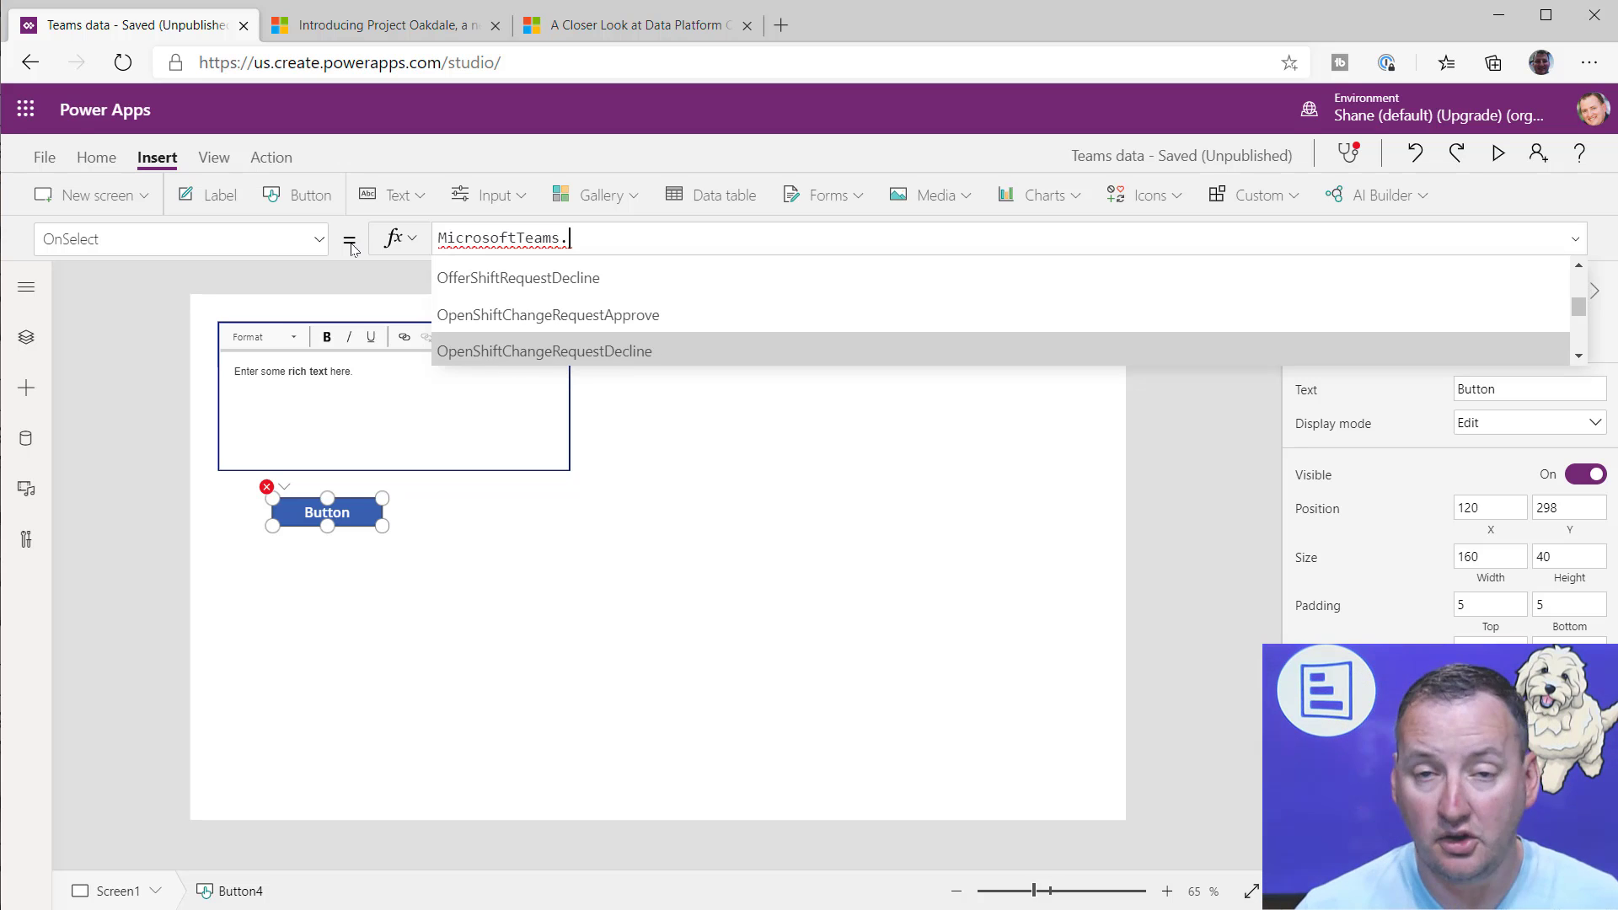
pyautogui.press('Down')
pyautogui.press('Down')
pyautogui.press('Down')
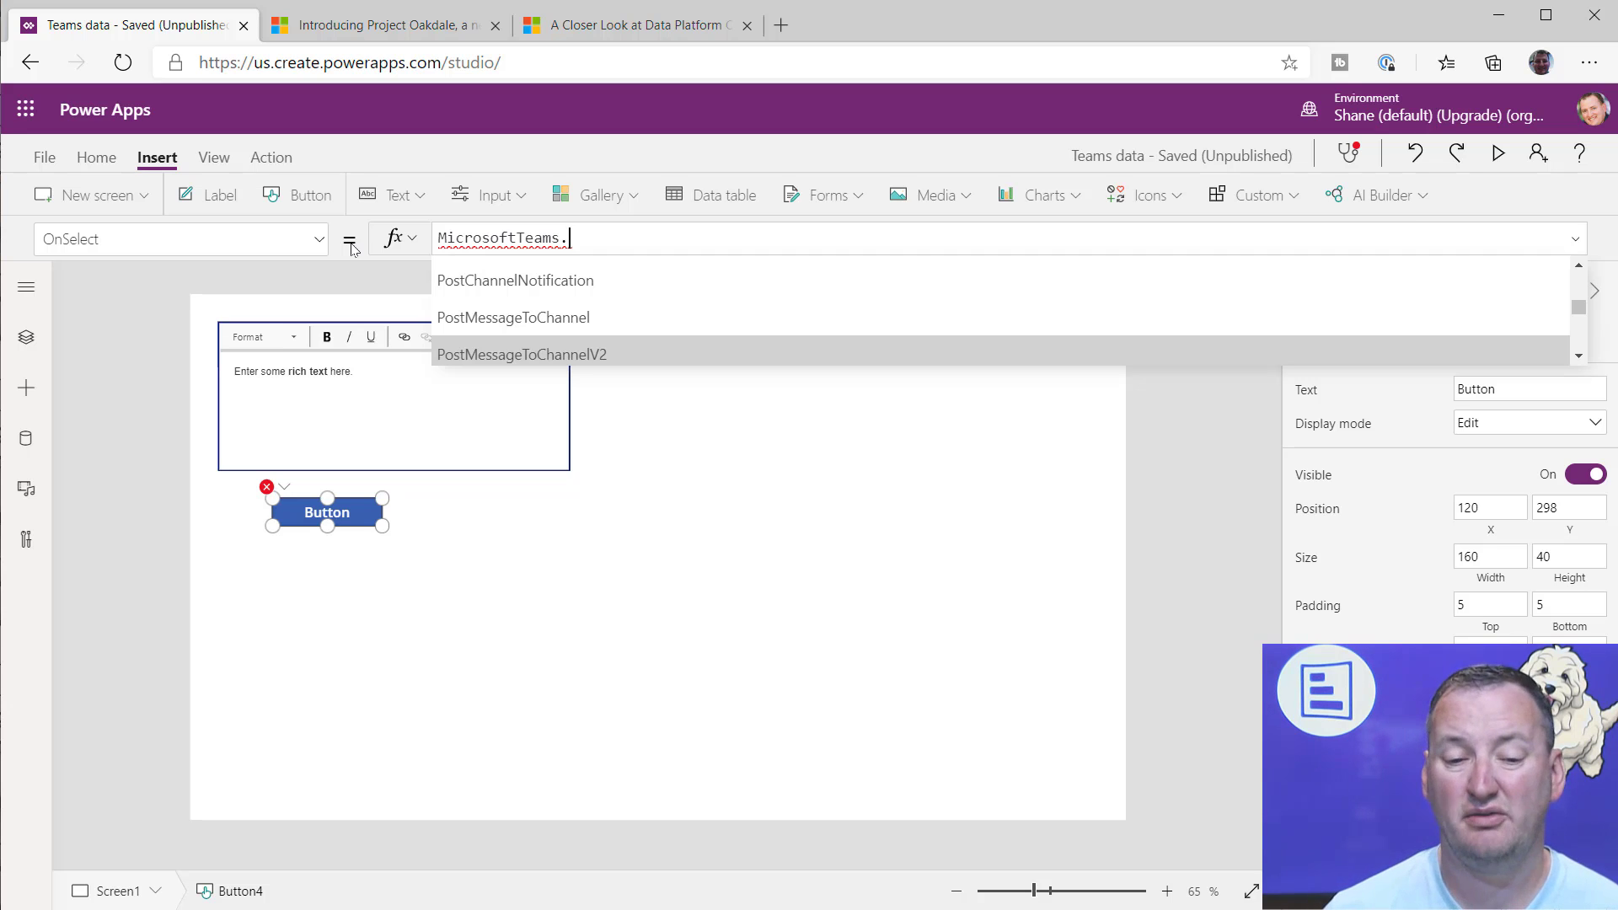
pyautogui.press('Down')
pyautogui.press('Up')
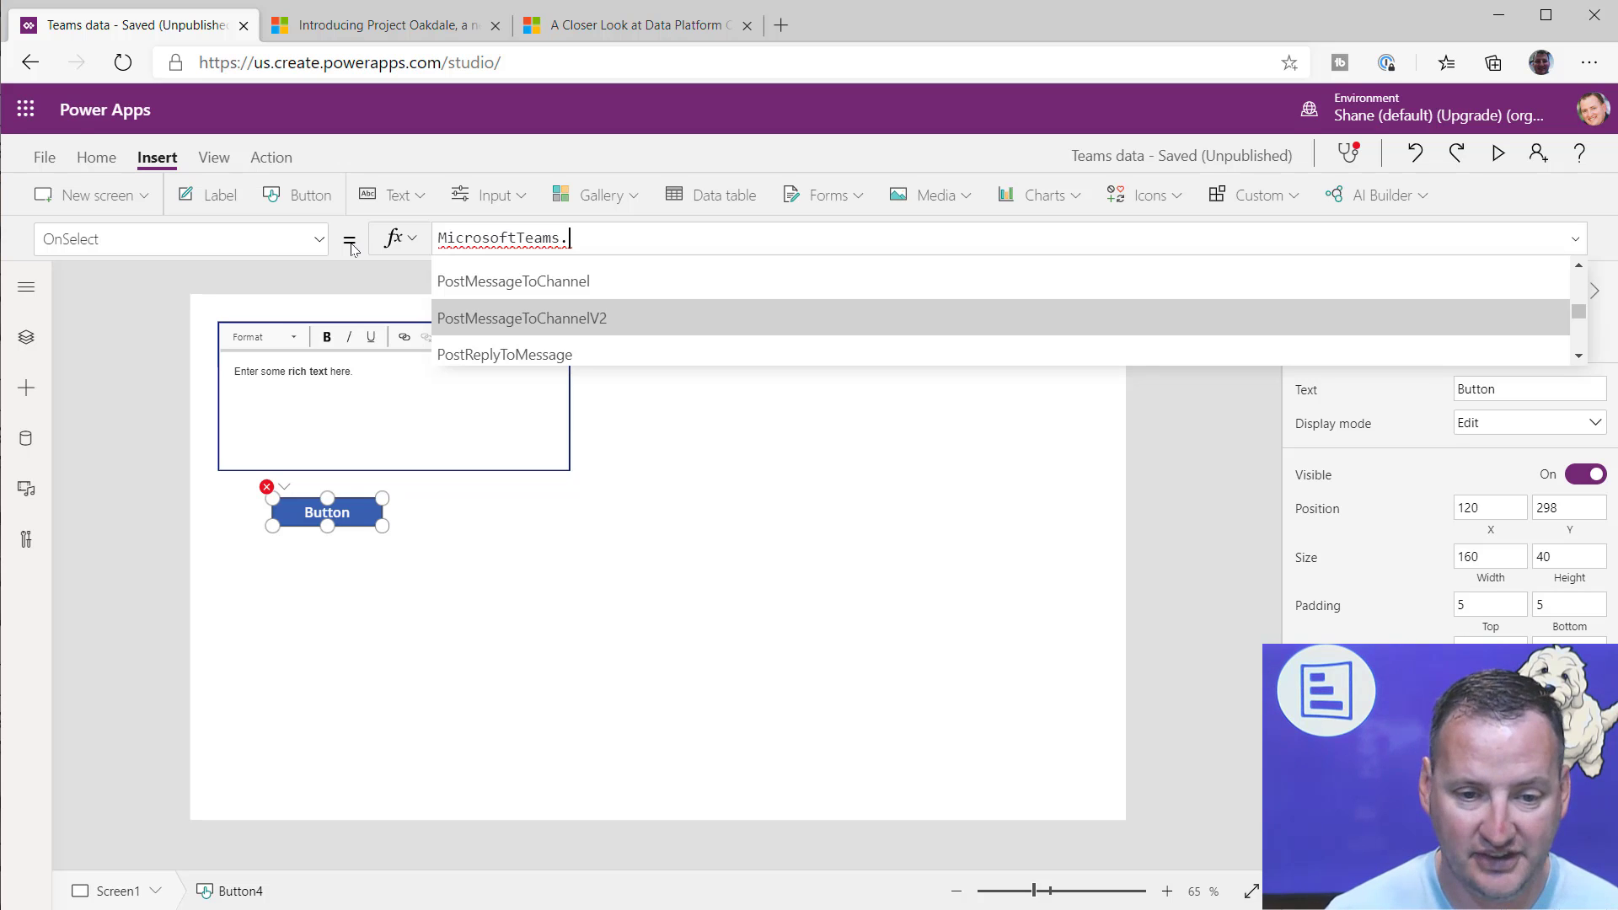
pyautogui.press('Down')
pyautogui.press('Down')
pyautogui.press('Down')
pyautogui.press('Down')
pyautogui.press('Down')
pyautogui.press('Down')
pyautogui.press('Down')
pyautogui.press('Down')
pyautogui.press('Down')
pyautogui.press('Down')
pyautogui.press('Down')
pyautogui.press('Down')
pyautogui.press('Down')
pyautogui.press('Down')
pyautogui.press('Down')
pyautogui.press('Down')
pyautogui.press('Down')
pyautogui.press('Down')
pyautogui.press('Down')
pyautogui.press('Down')
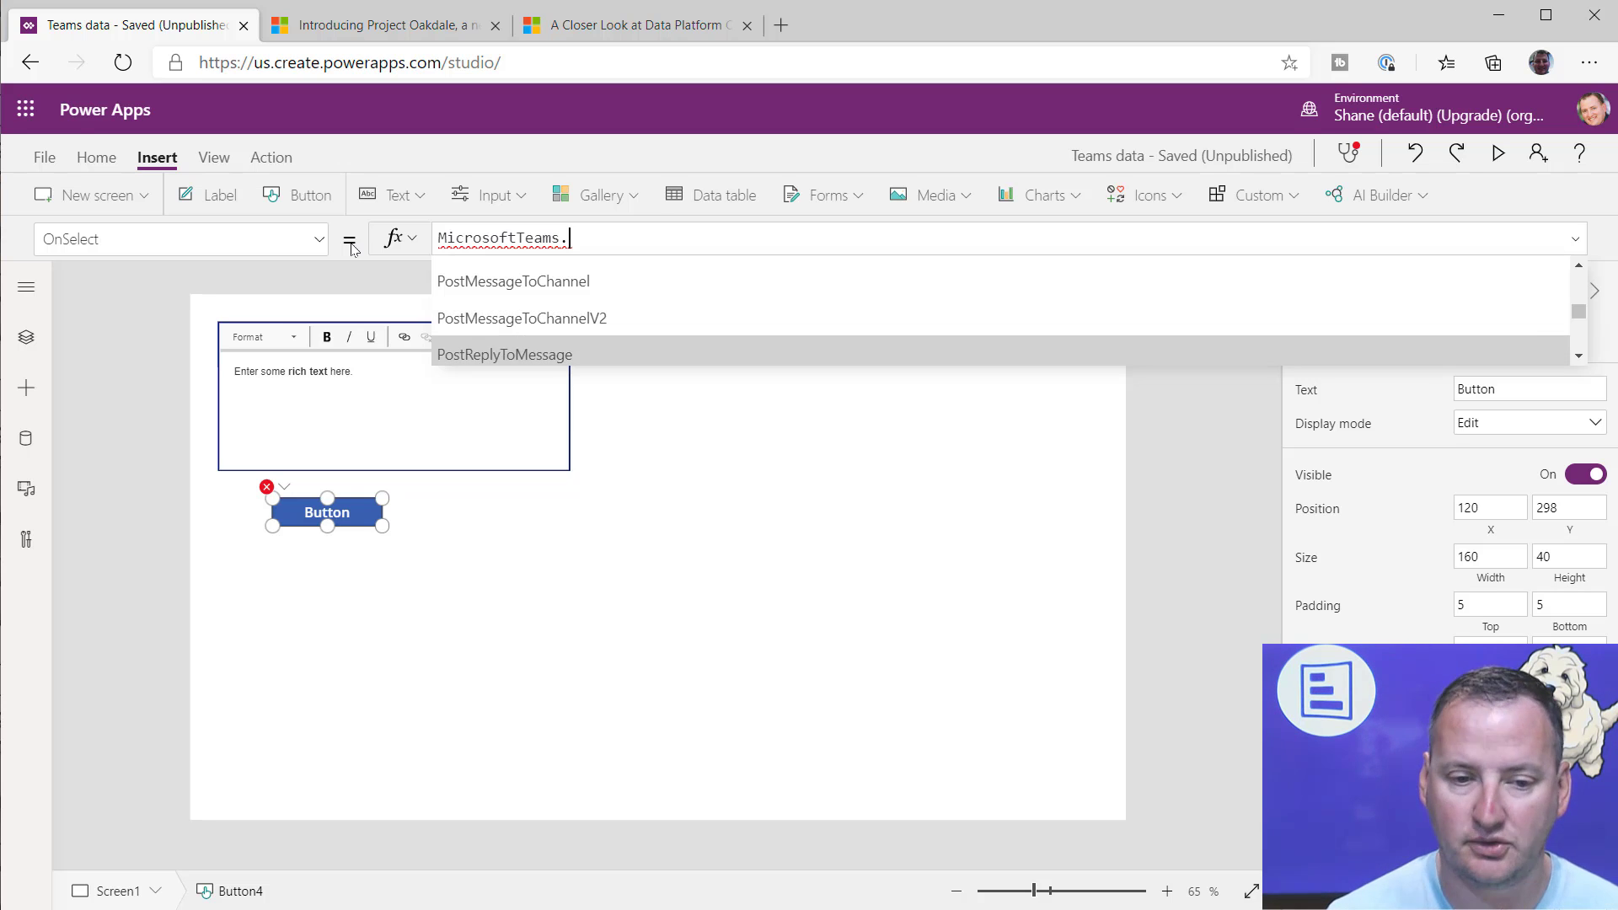
pyautogui.press('Down')
pyautogui.press('Down')
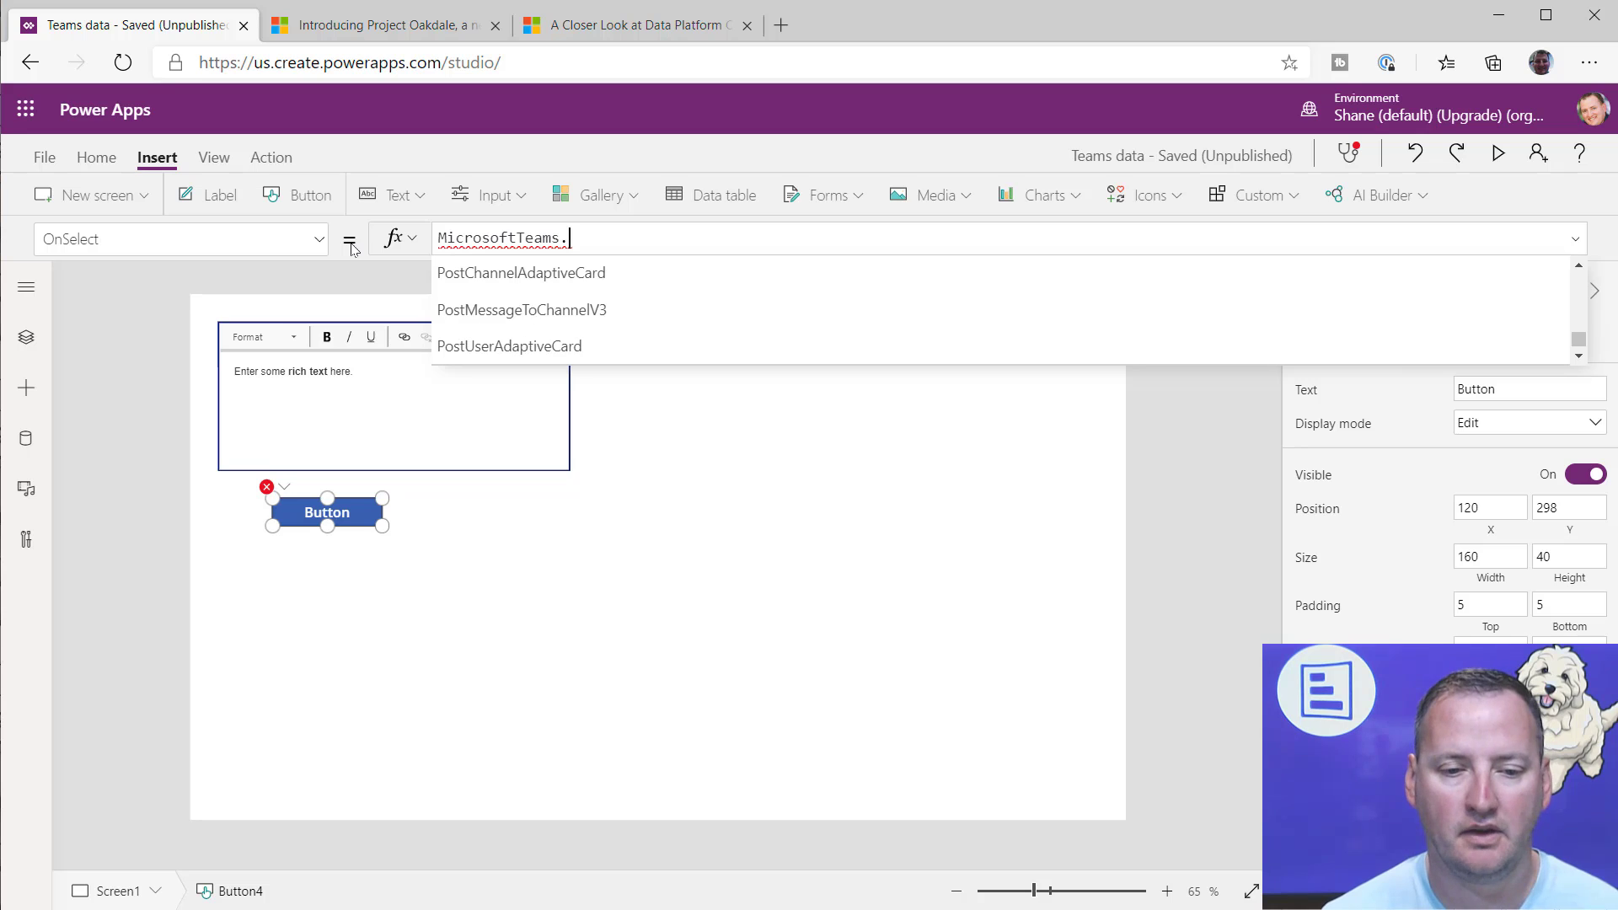
pyautogui.press('Down')
pyautogui.press('Up')
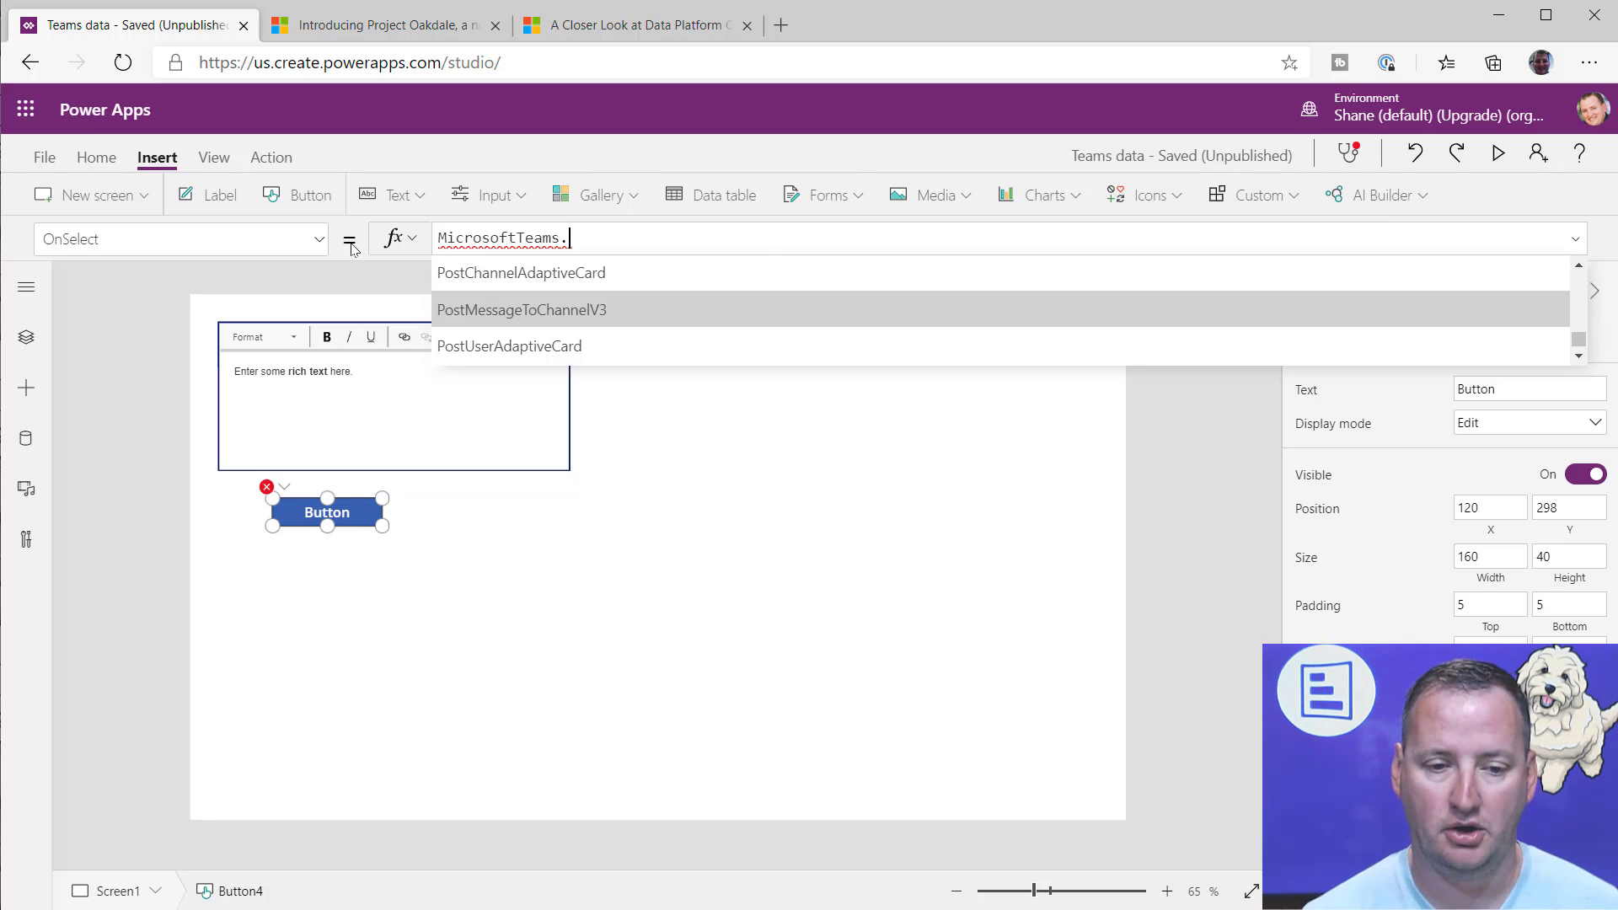
pyautogui.press('Tab')
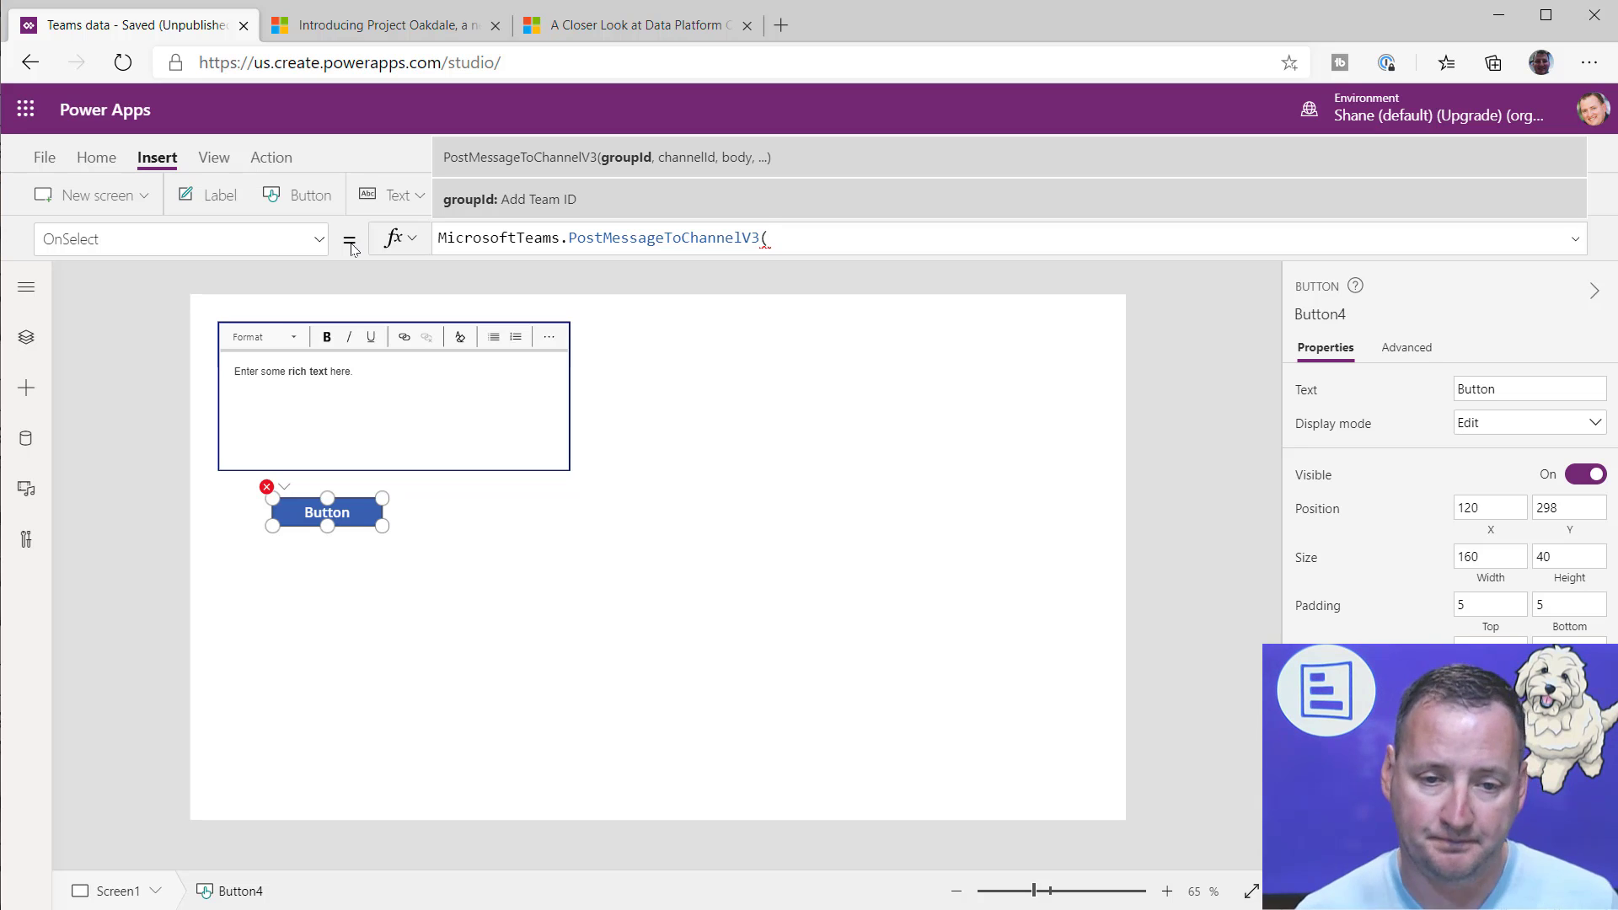
# Step: Preview the galleries screen, copy the Playing team's ID from the teams gallery, and close the preview
pyautogui.click(25, 339)
pyautogui.scroll(-2, 149, 504)
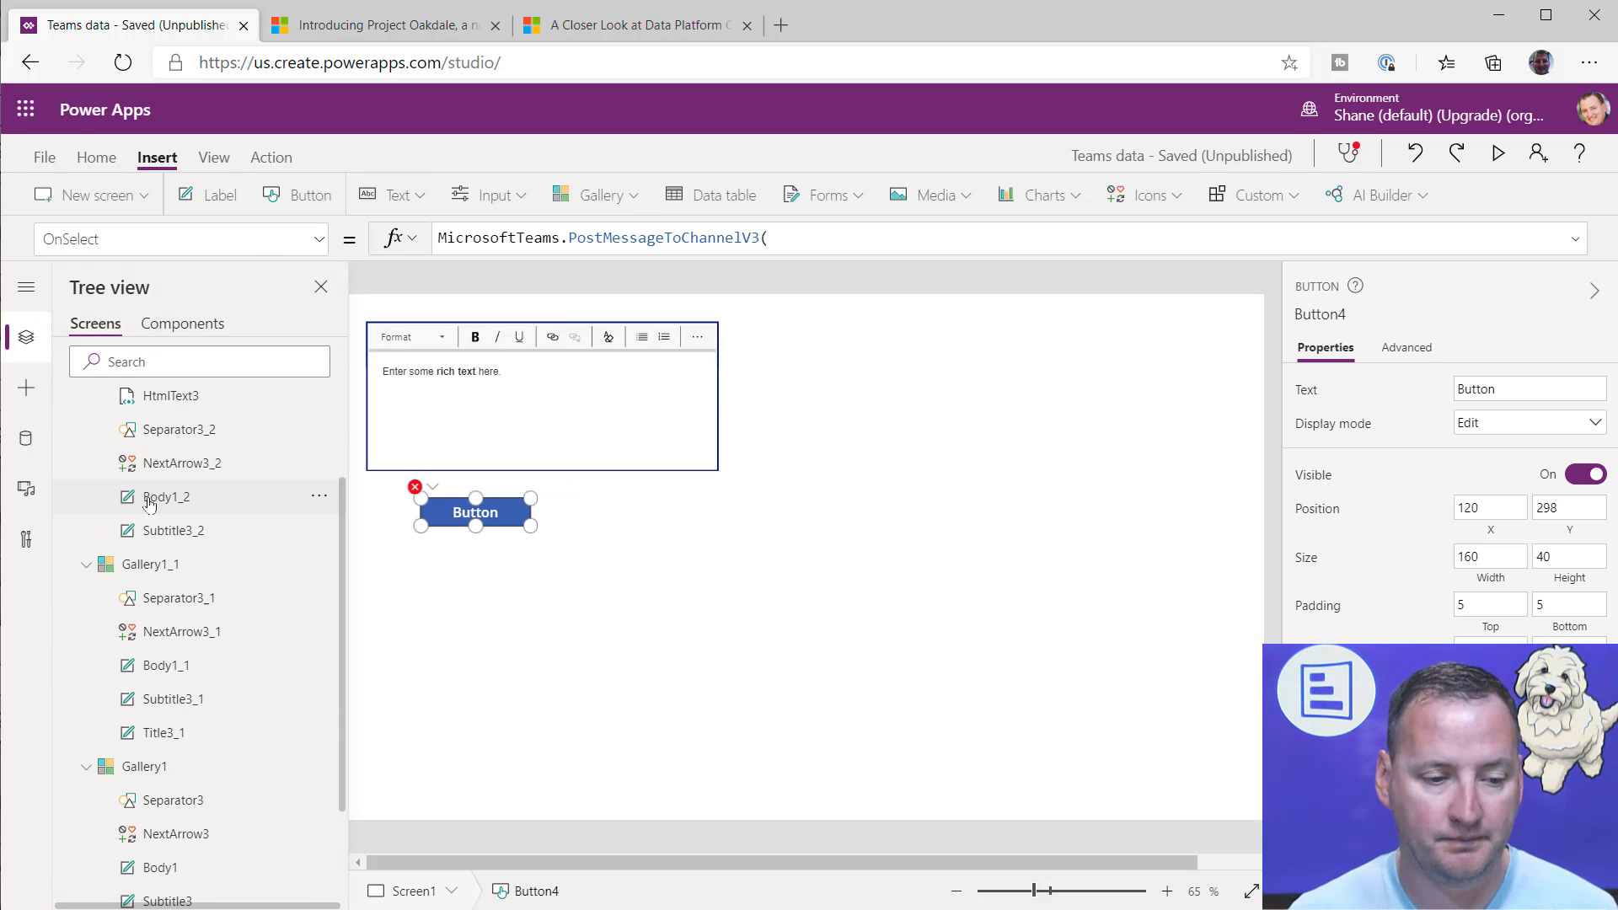
pyautogui.scroll(3, 149, 504)
pyautogui.click(149, 504)
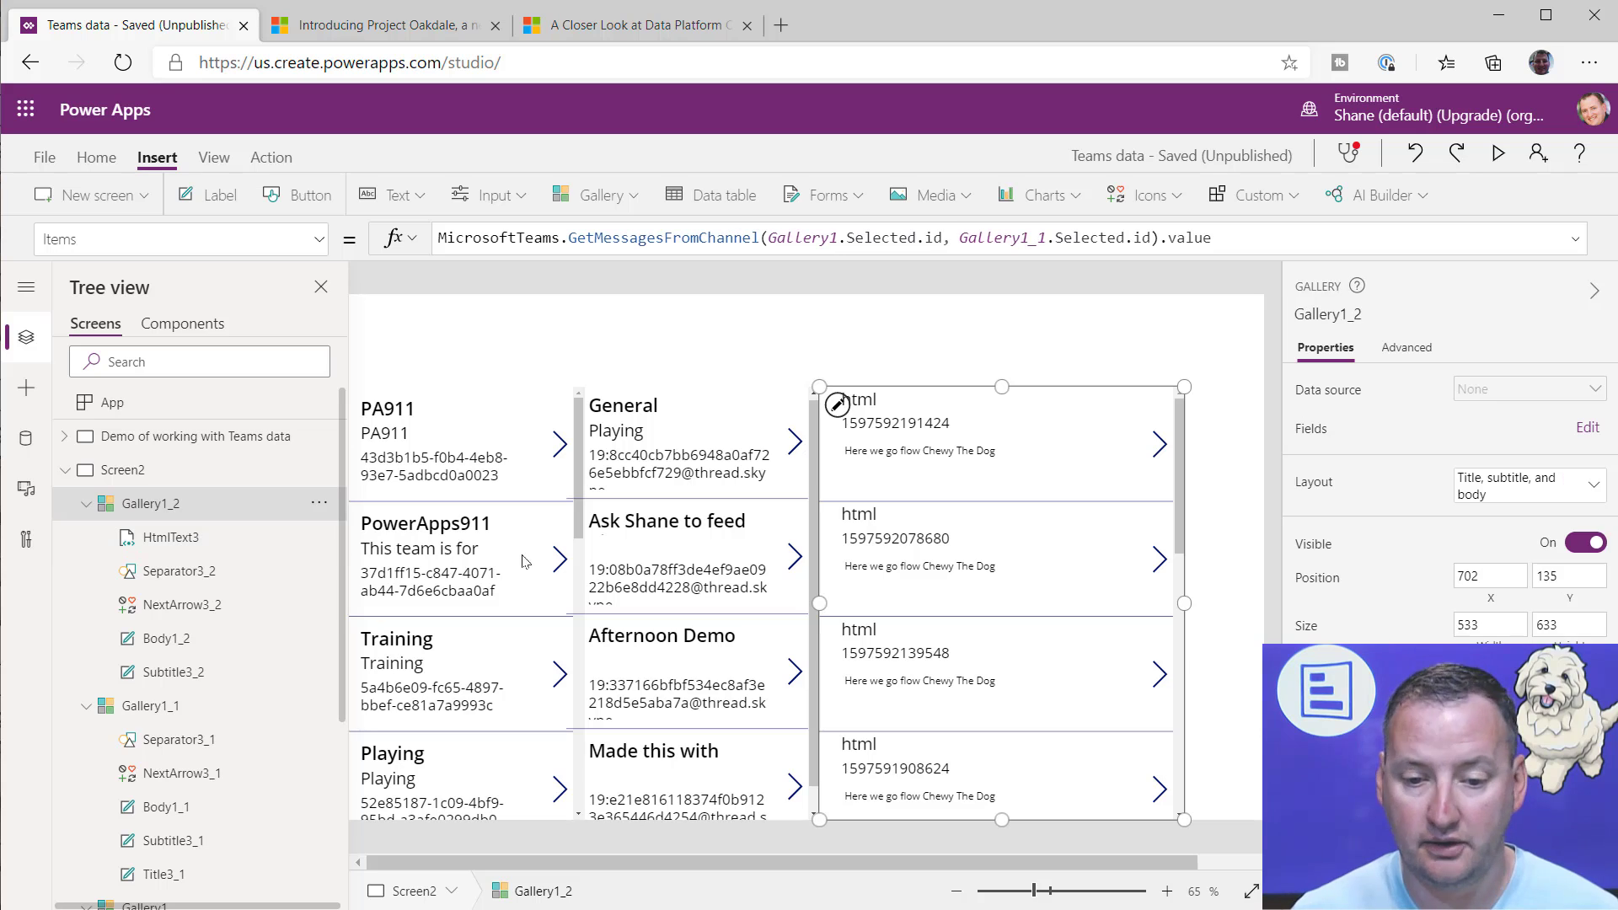
pyautogui.click(496, 613)
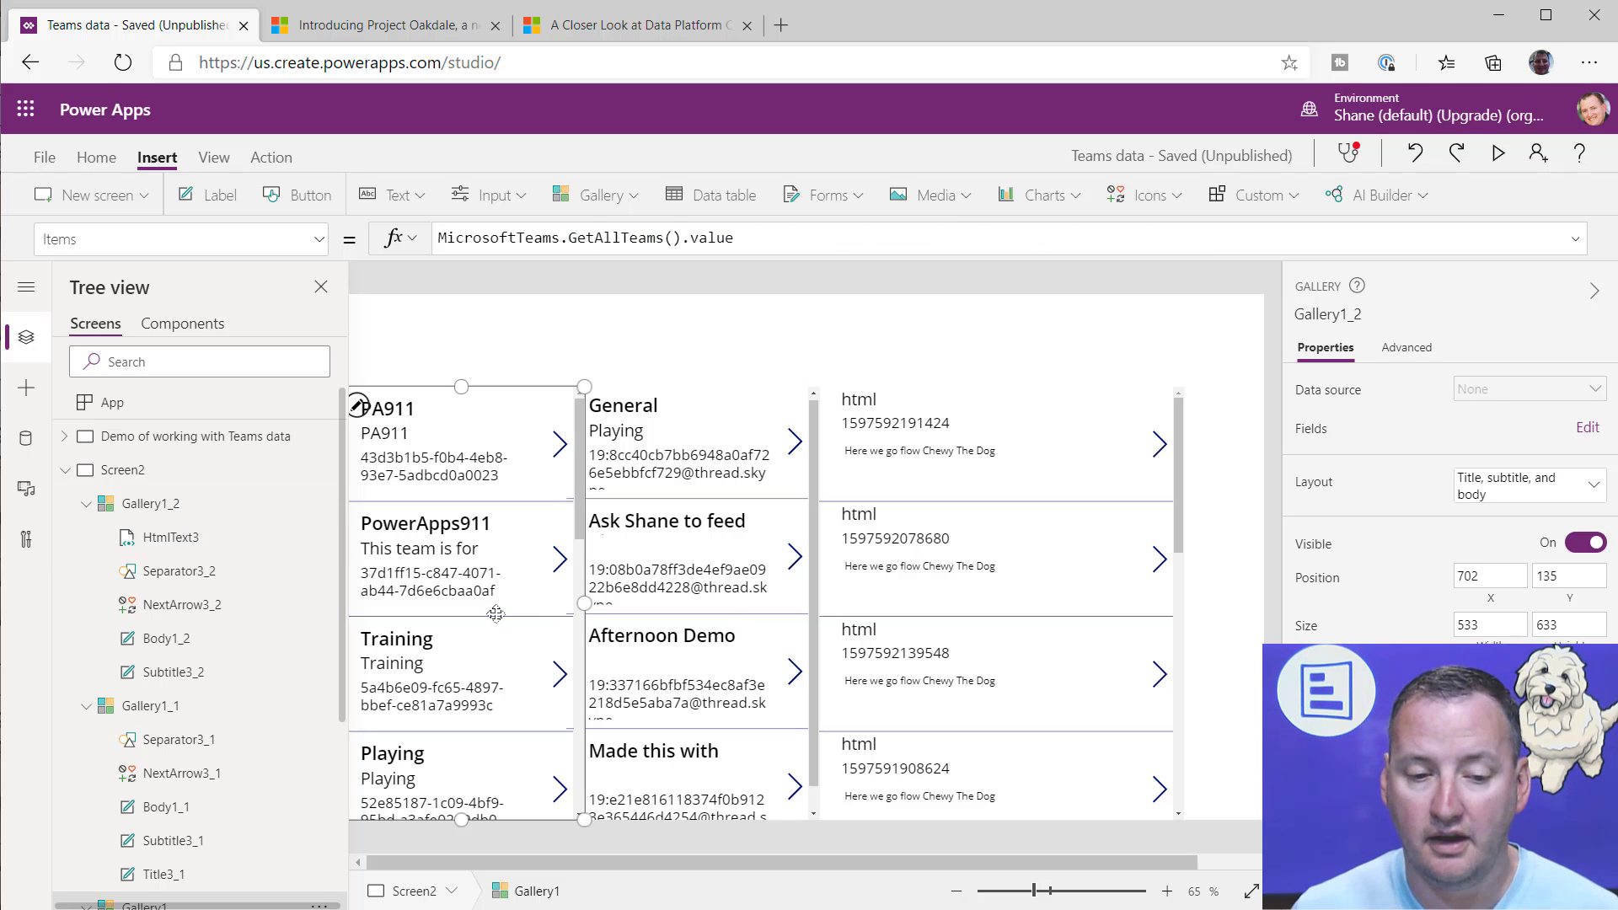
pyautogui.click(1500, 154)
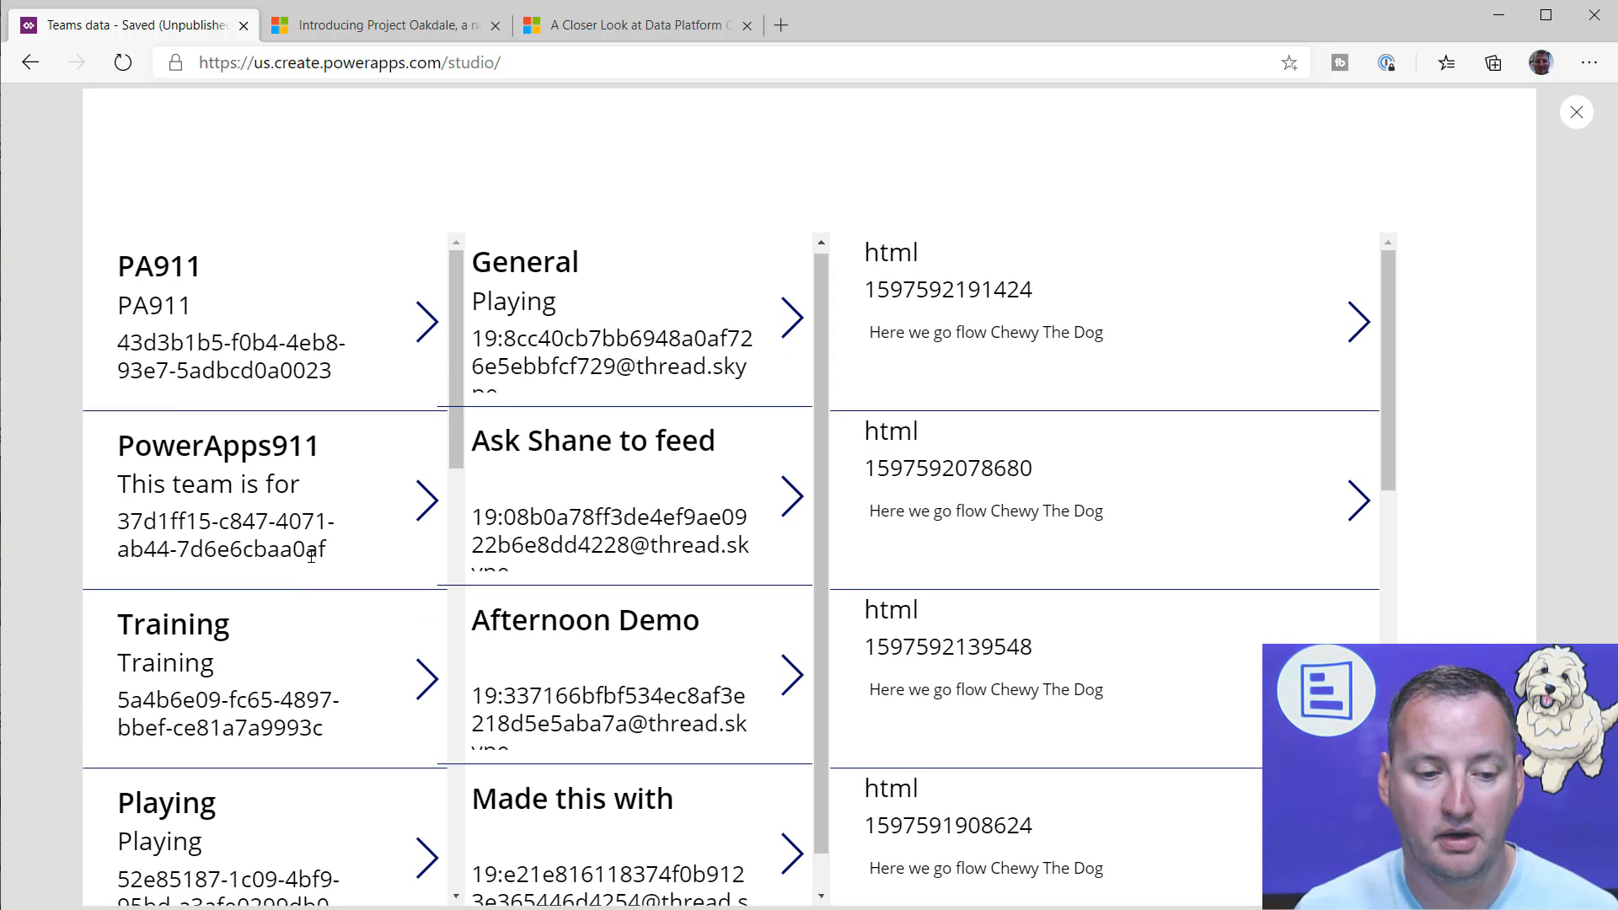
pyautogui.scroll(-6, 284, 580)
pyautogui.scroll(2, 206, 519)
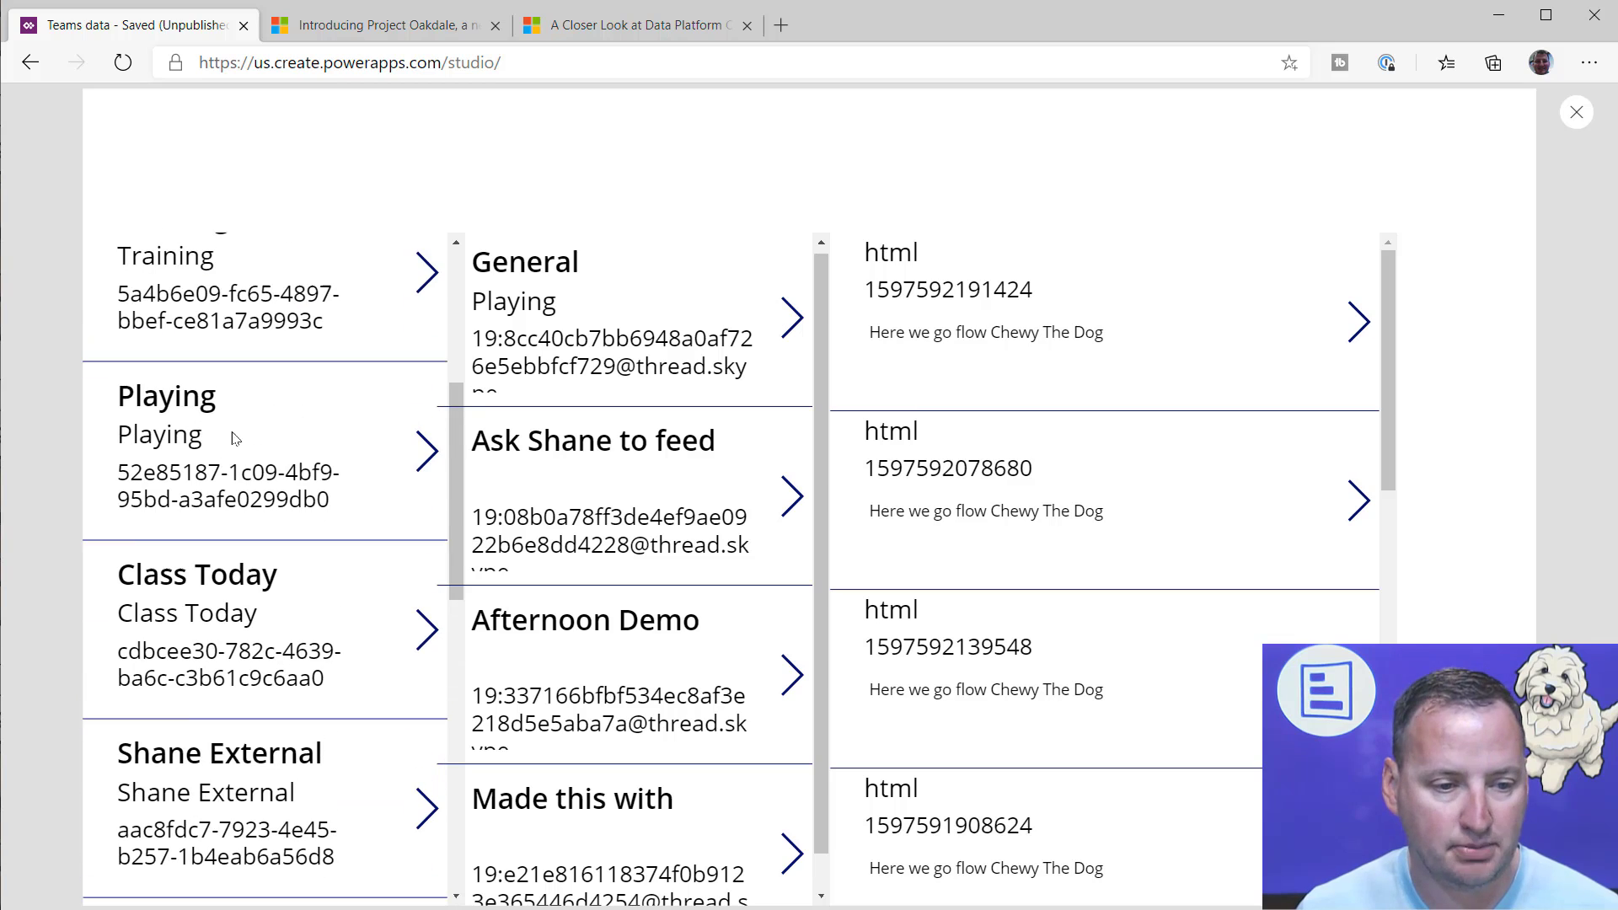
pyautogui.moveTo(330, 503); pyautogui.dragTo(122, 487)
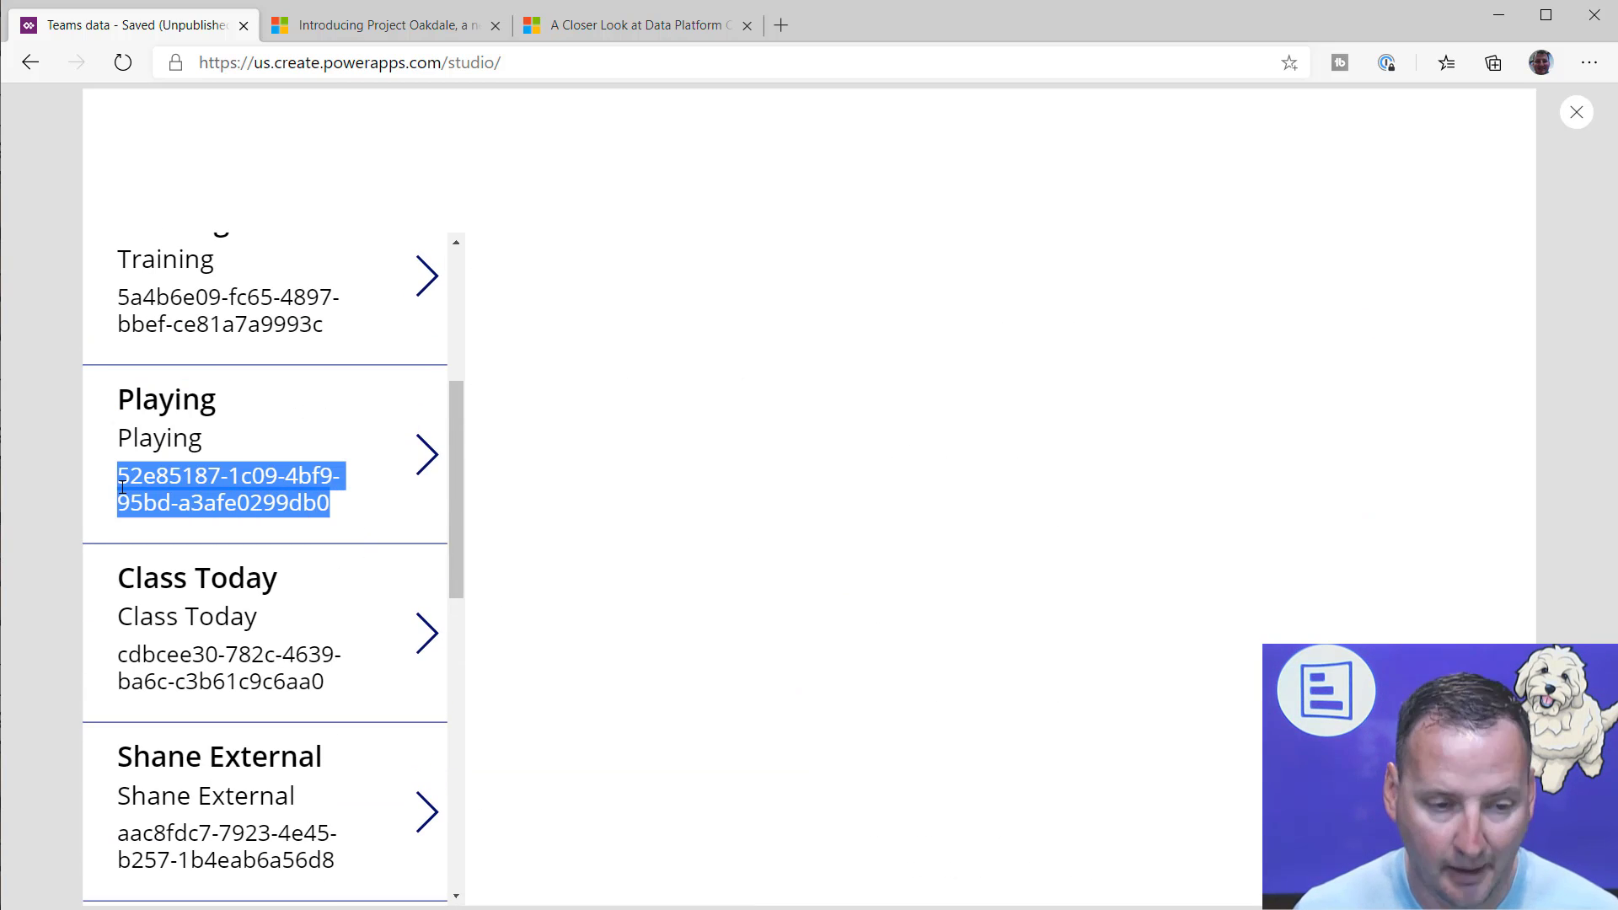
pyautogui.click(1576, 112)
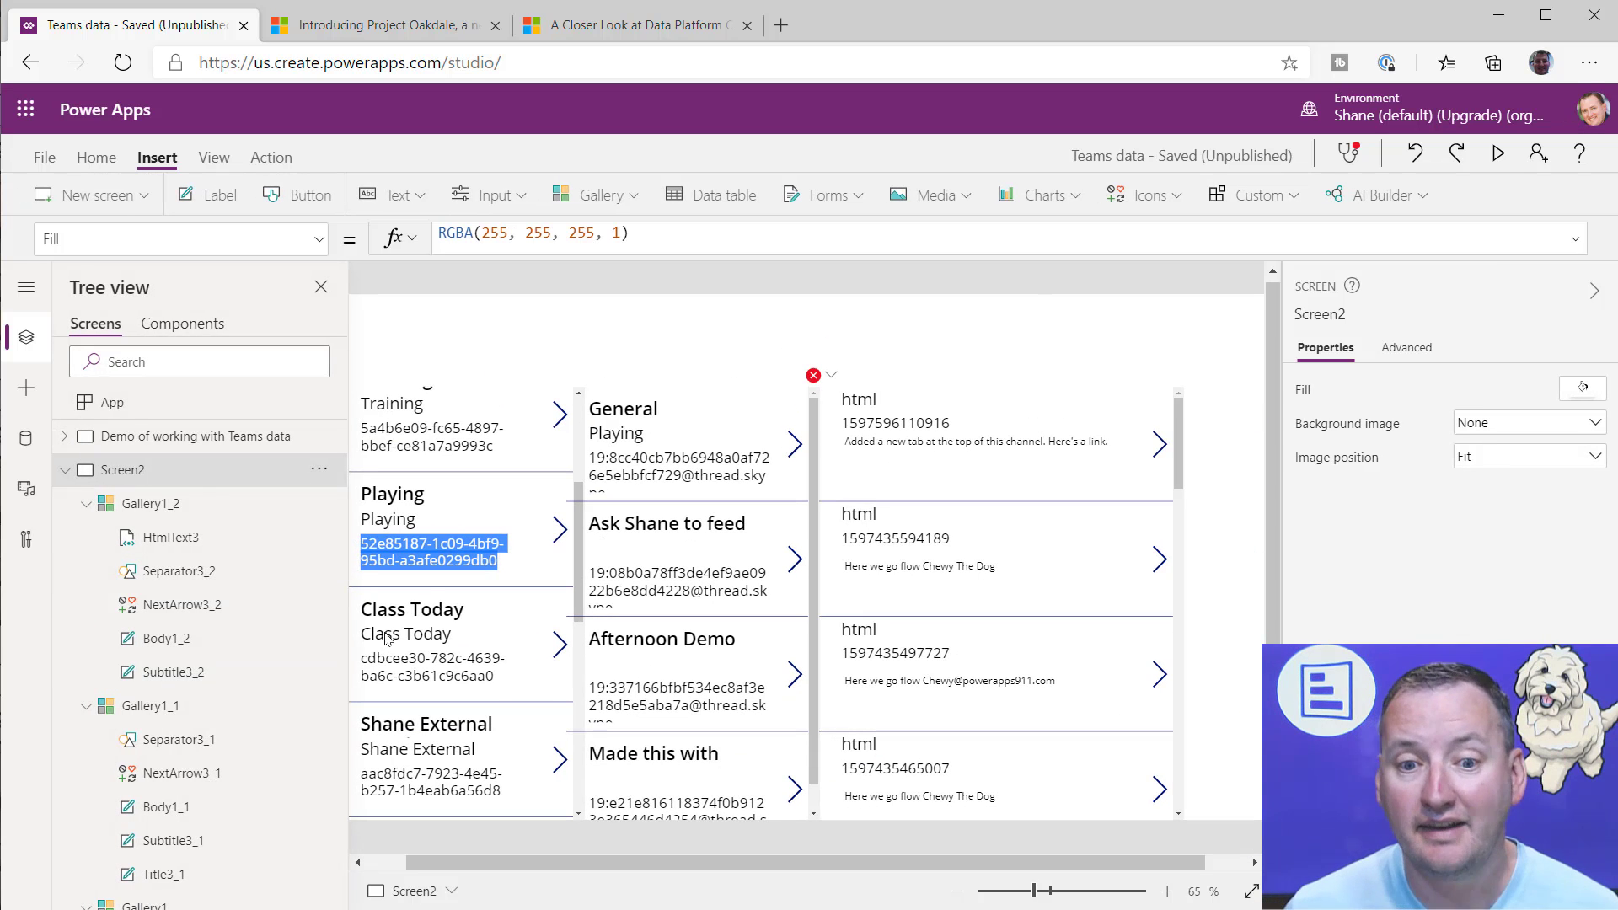
# Step: Preview Screen2 again, copy the ID of the "Made this with" channel from the channel gallery, and close the preview
pyautogui.click(65, 469)
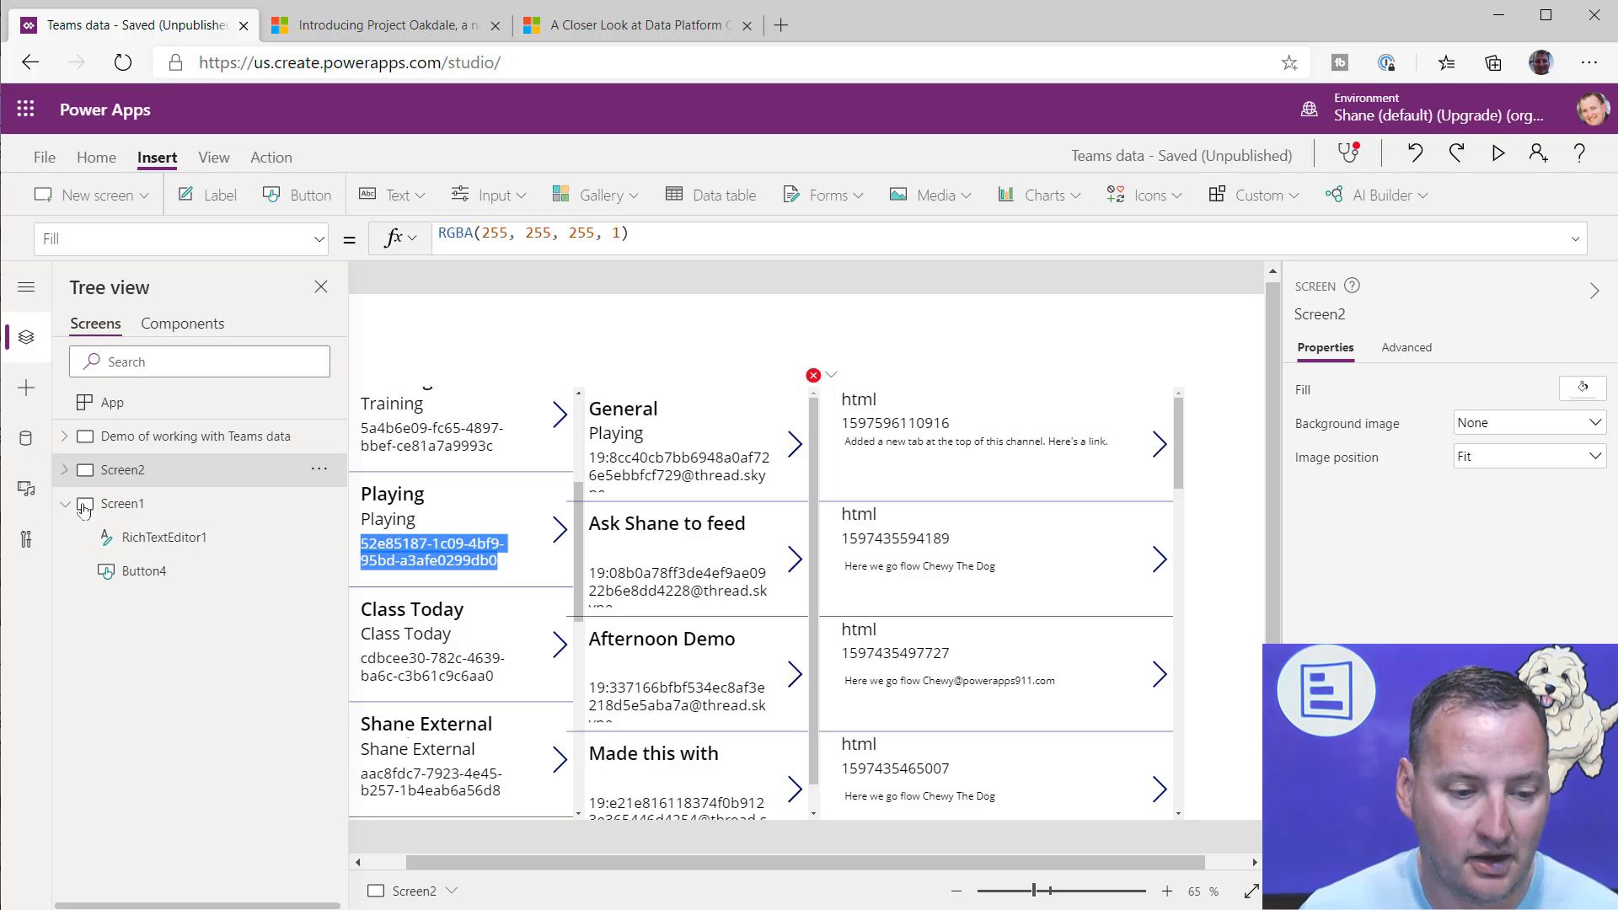
pyautogui.click(148, 542)
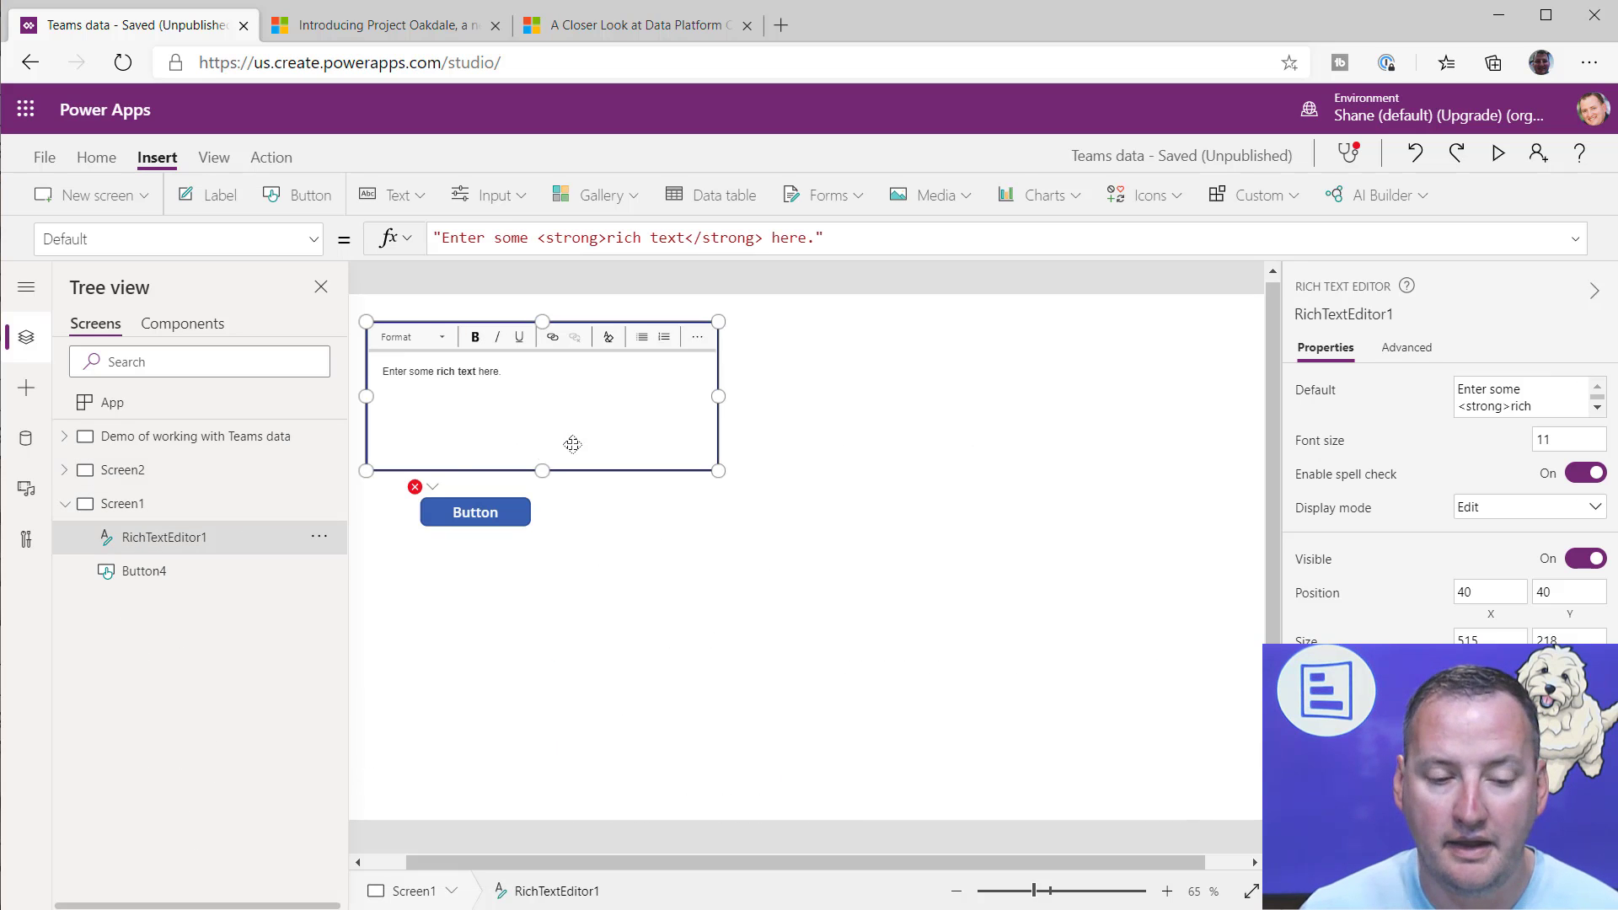
pyautogui.click(173, 469)
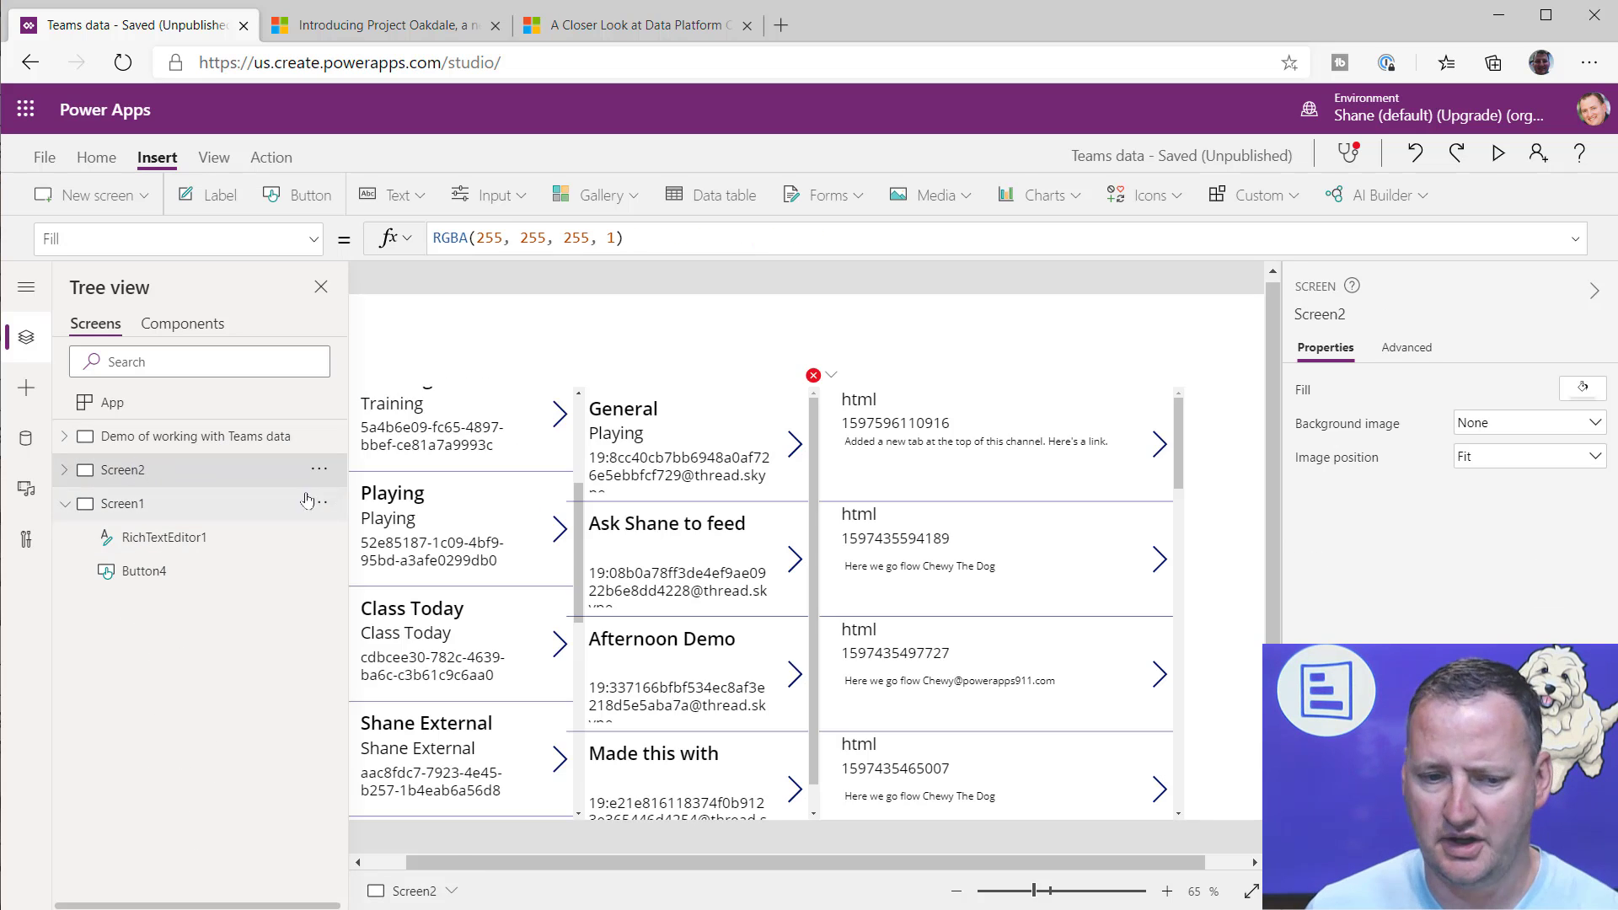
pyautogui.click(1502, 157)
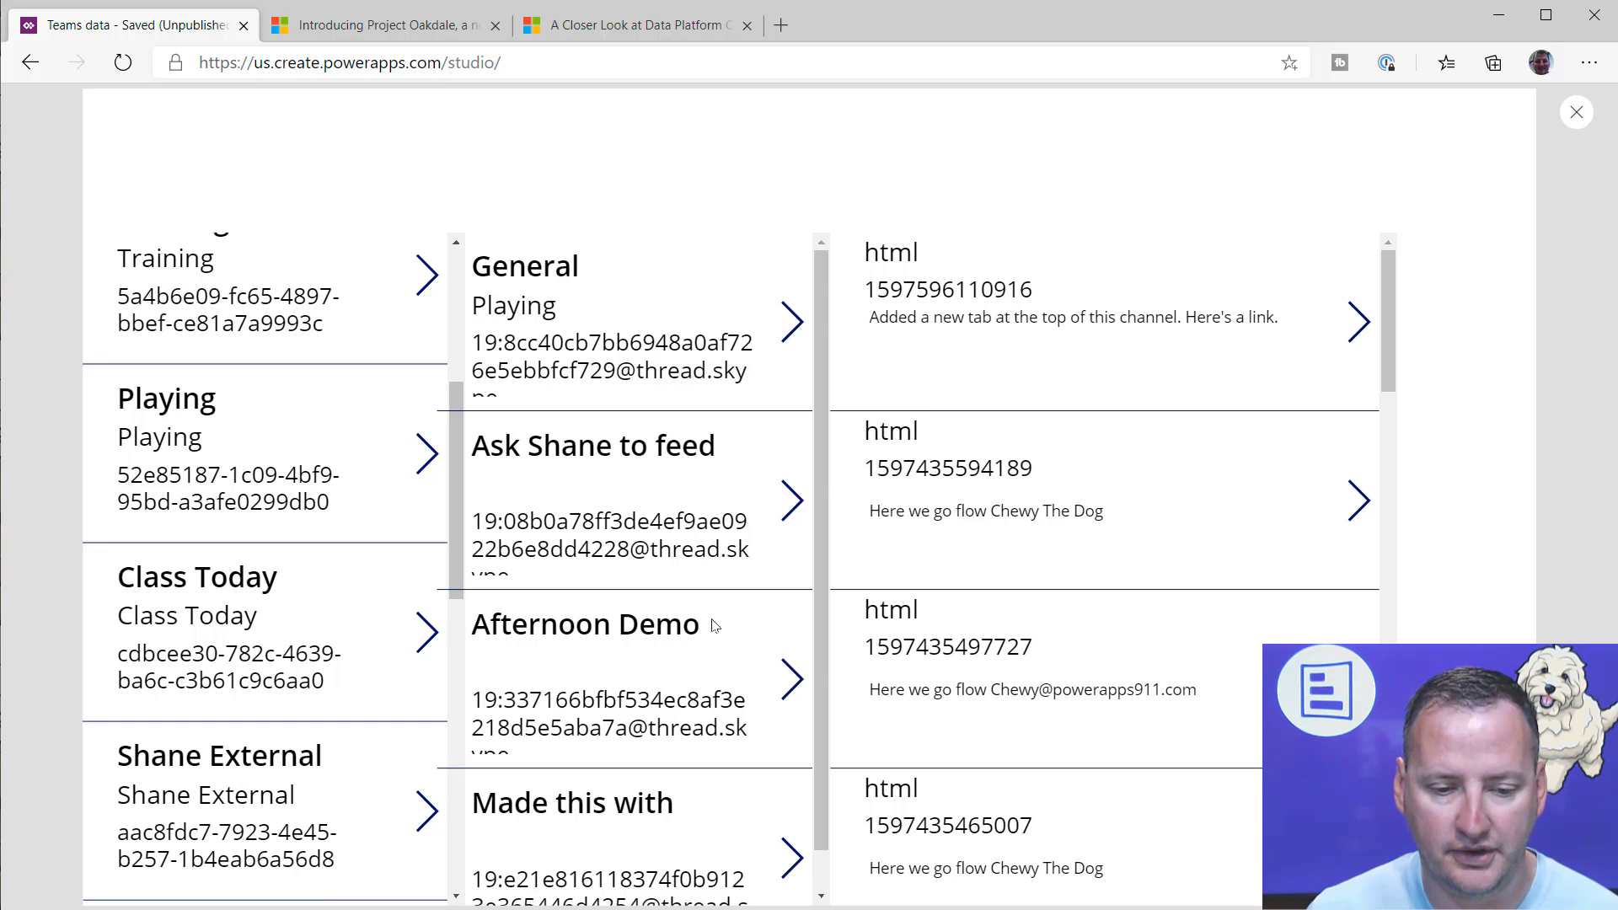
pyautogui.scroll(-1, 651, 620)
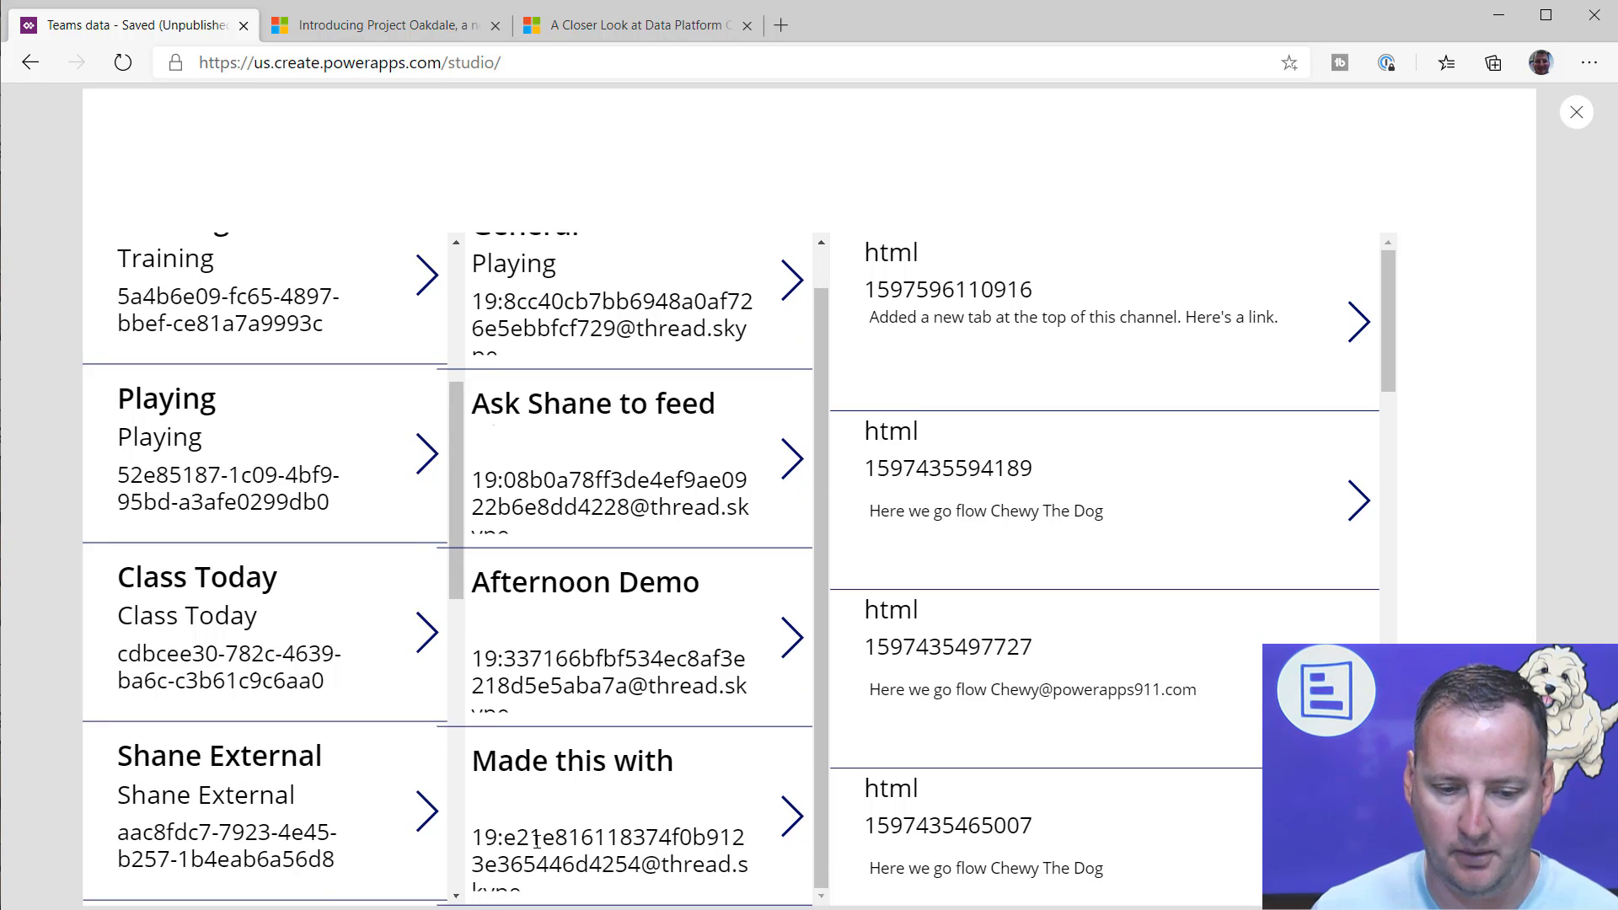
pyautogui.moveTo(477, 837); pyautogui.dragTo(537, 887)
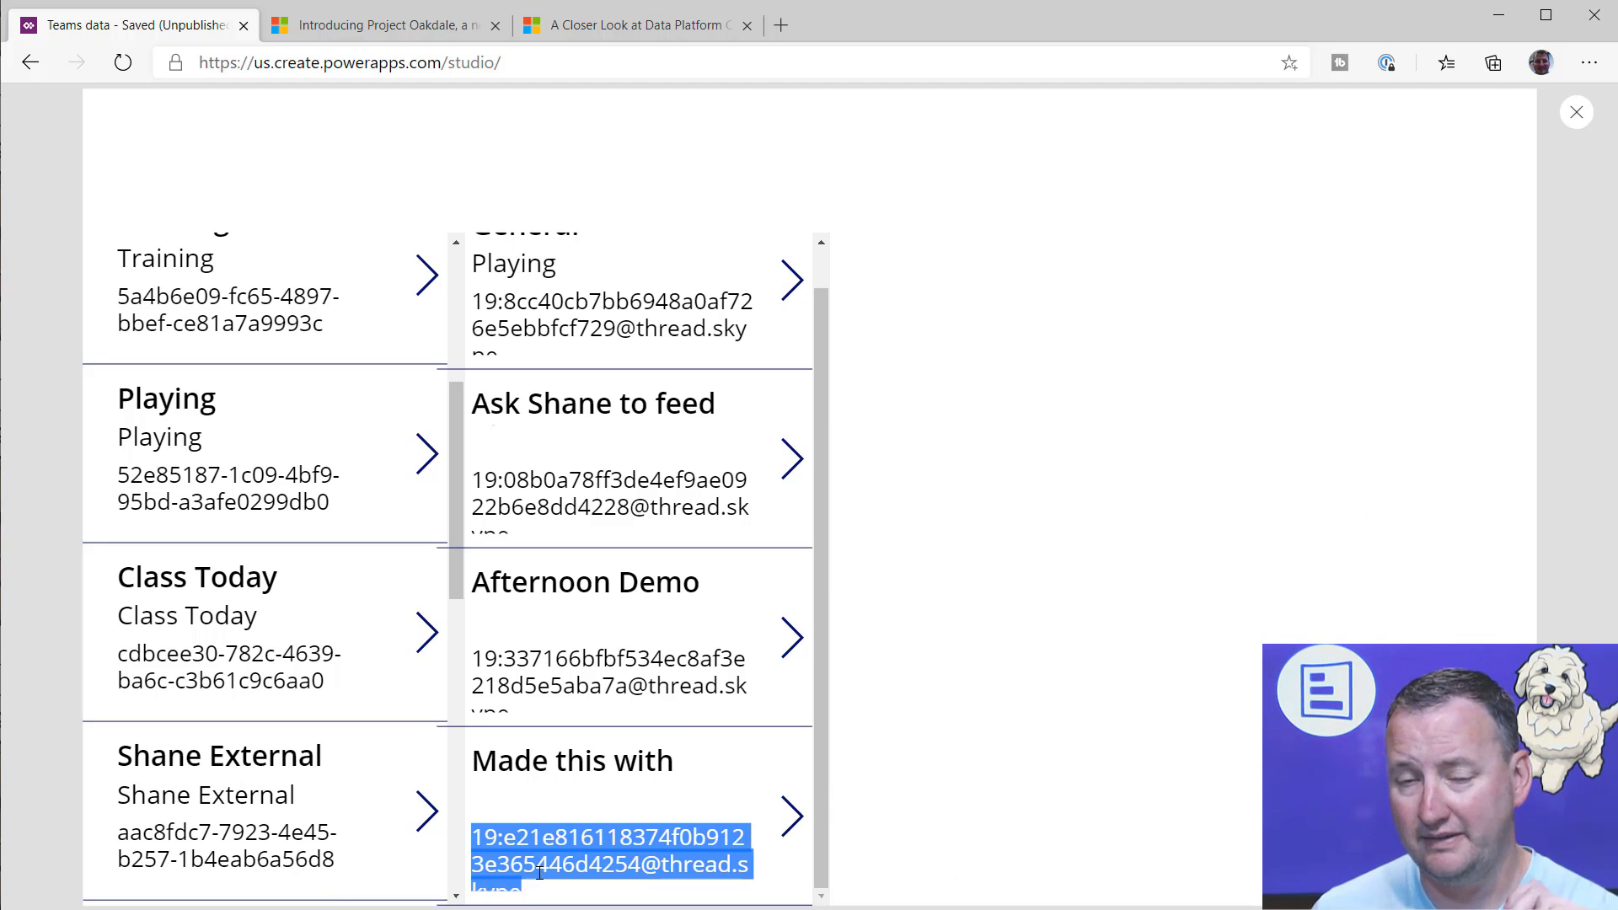
pyautogui.click(1576, 112)
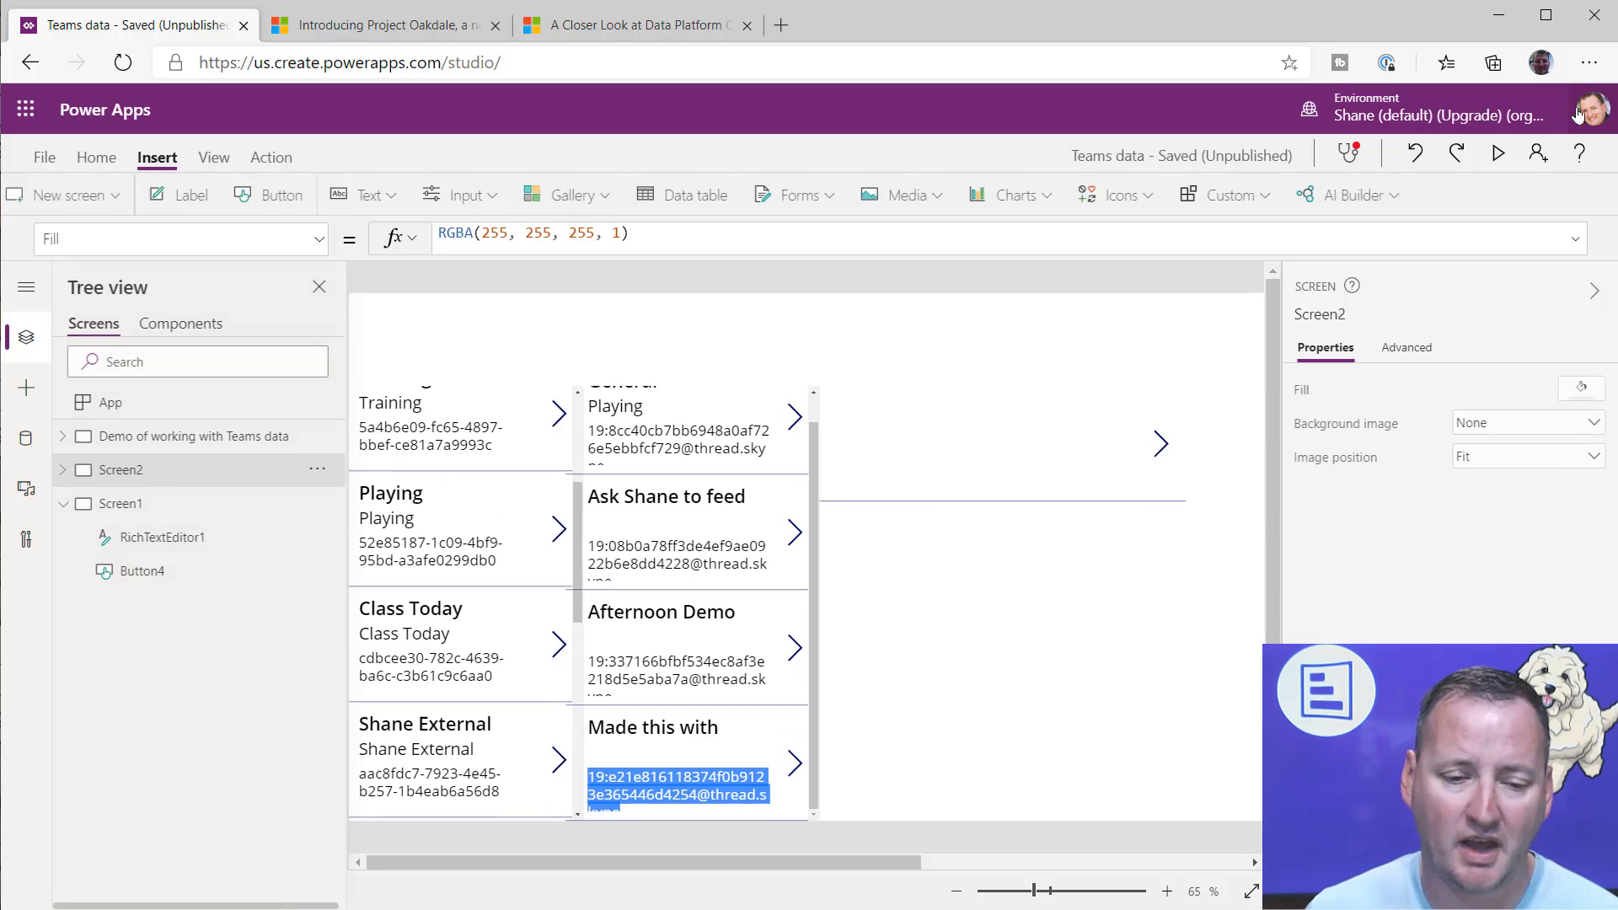
# Step: In the OnSelect formula of the button on Screen1, paste the Playing team's ID from the clipboard history as the quoted groupId argument
pyautogui.click(153, 510)
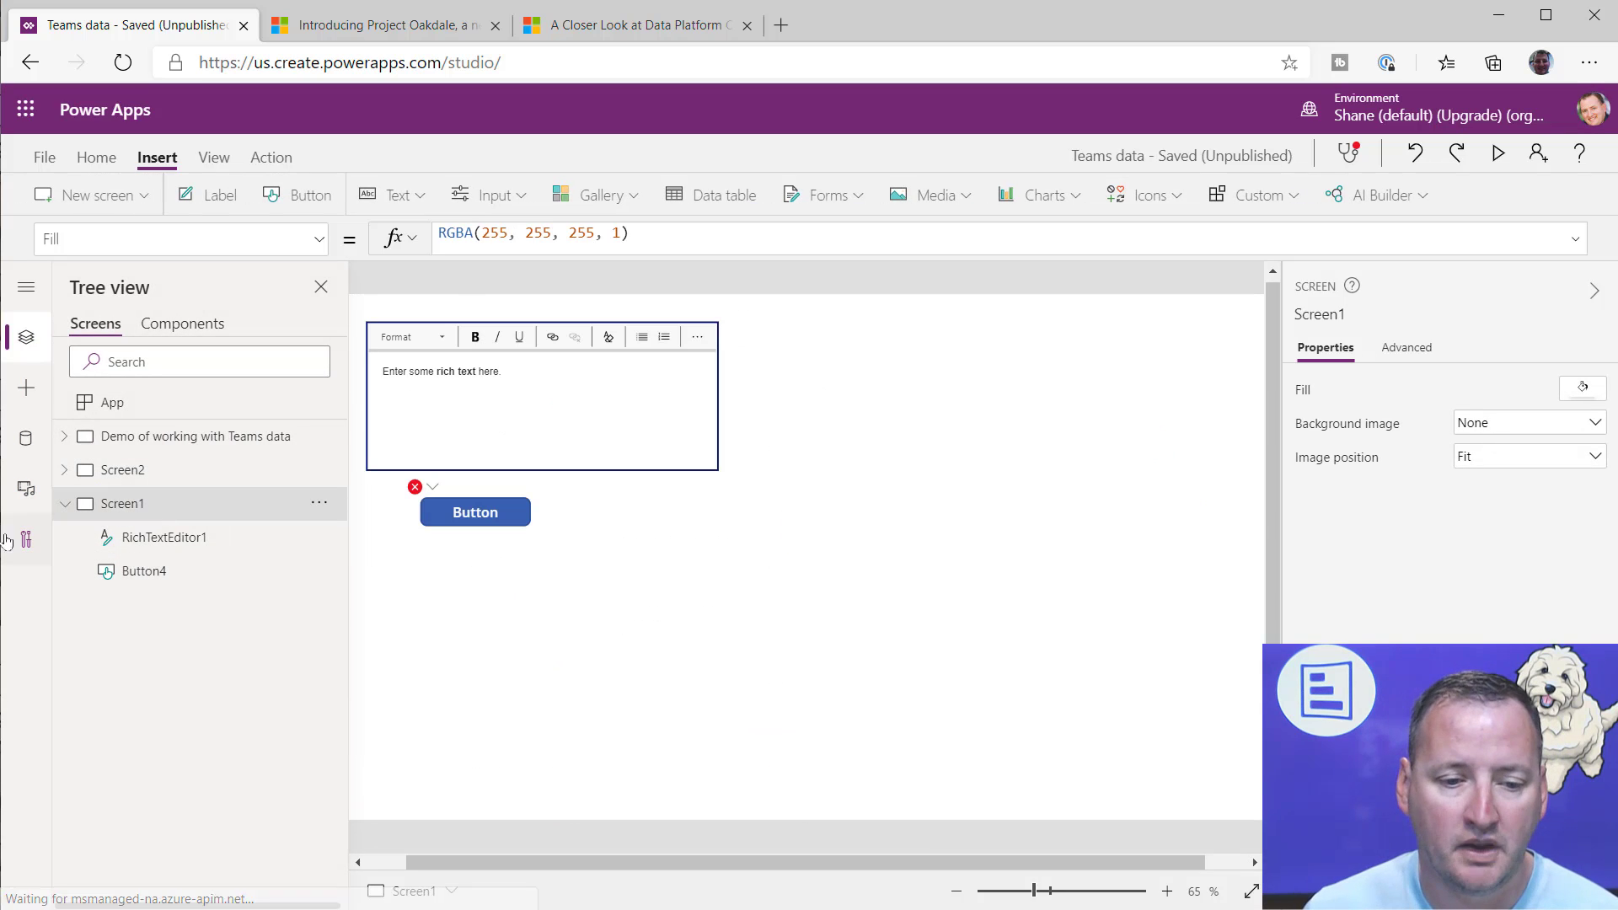
pyautogui.click(512, 504)
pyautogui.click(999, 228)
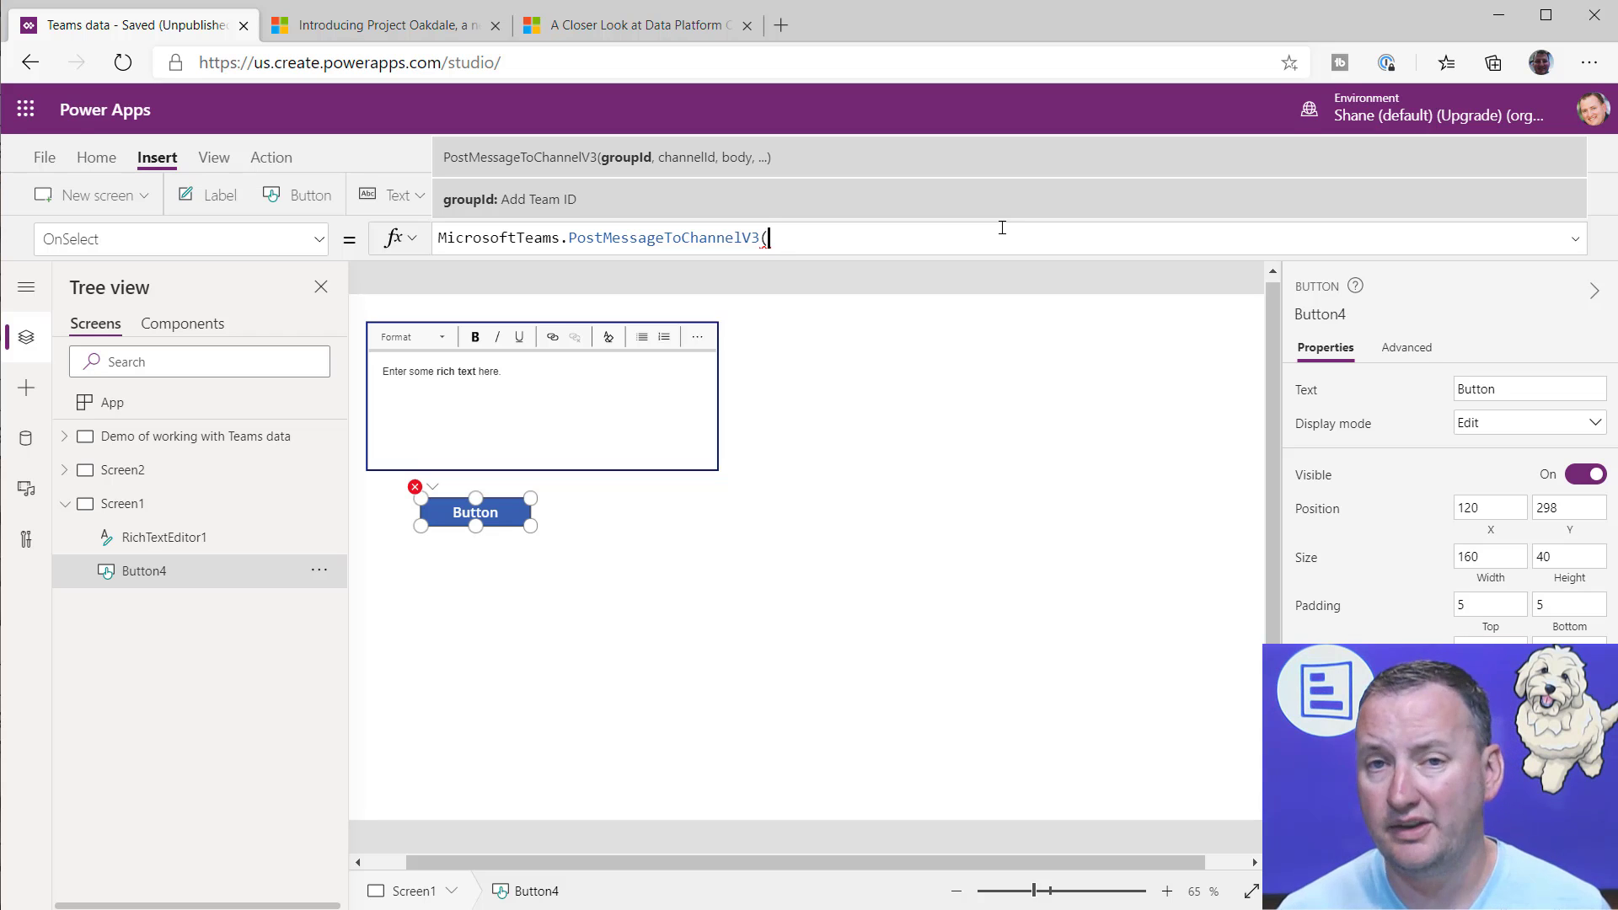
pyautogui.press('super+v')
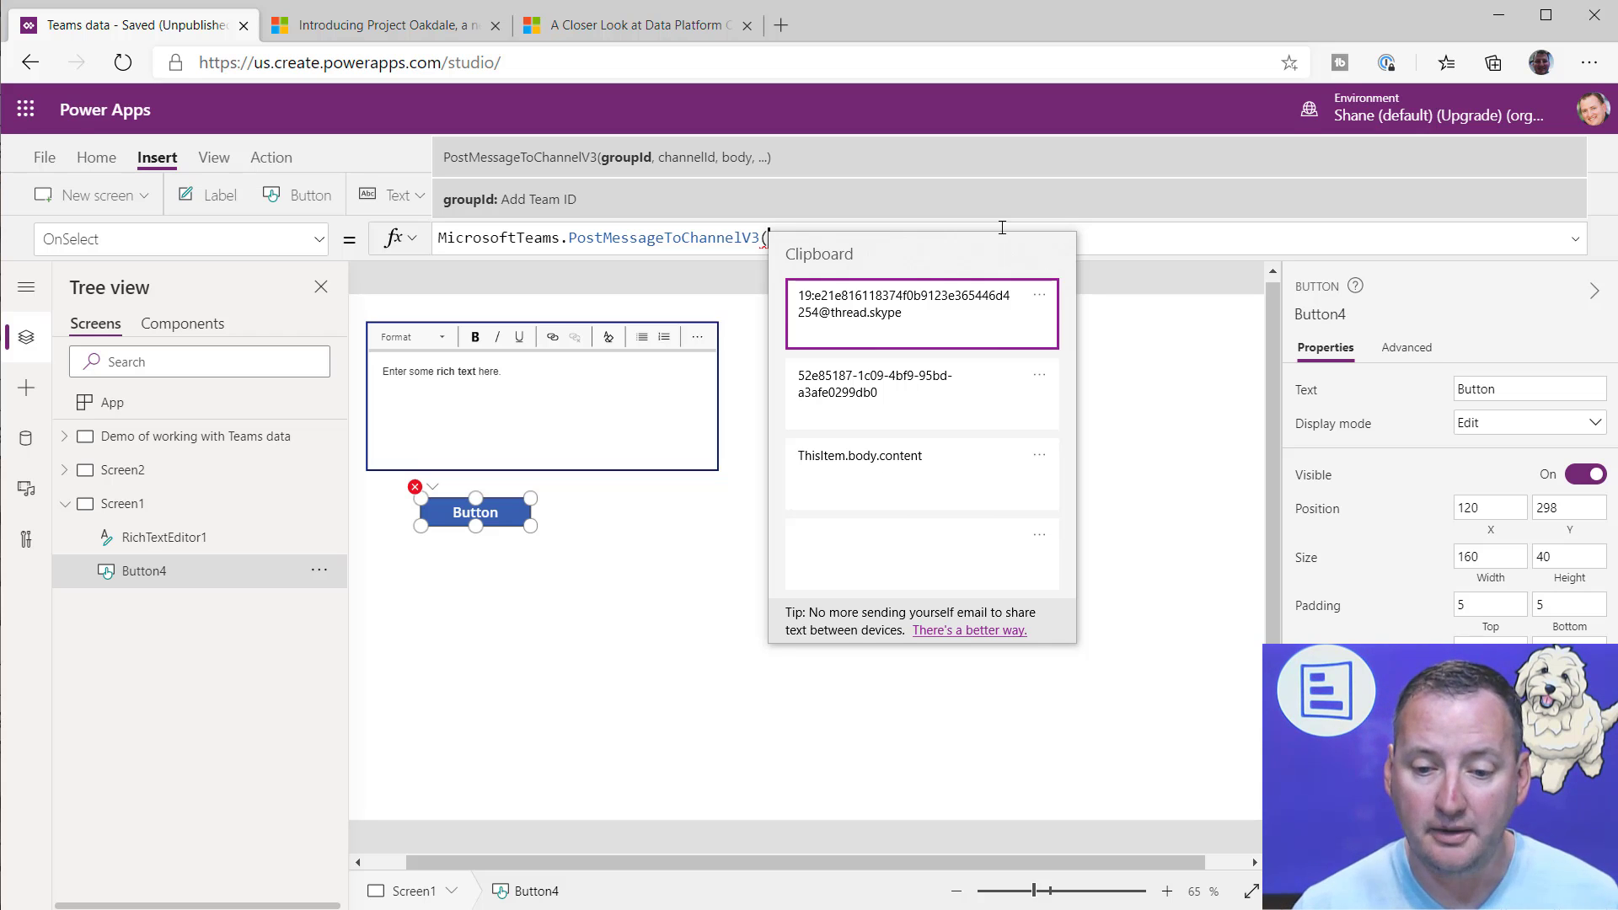
pyautogui.press('Down')
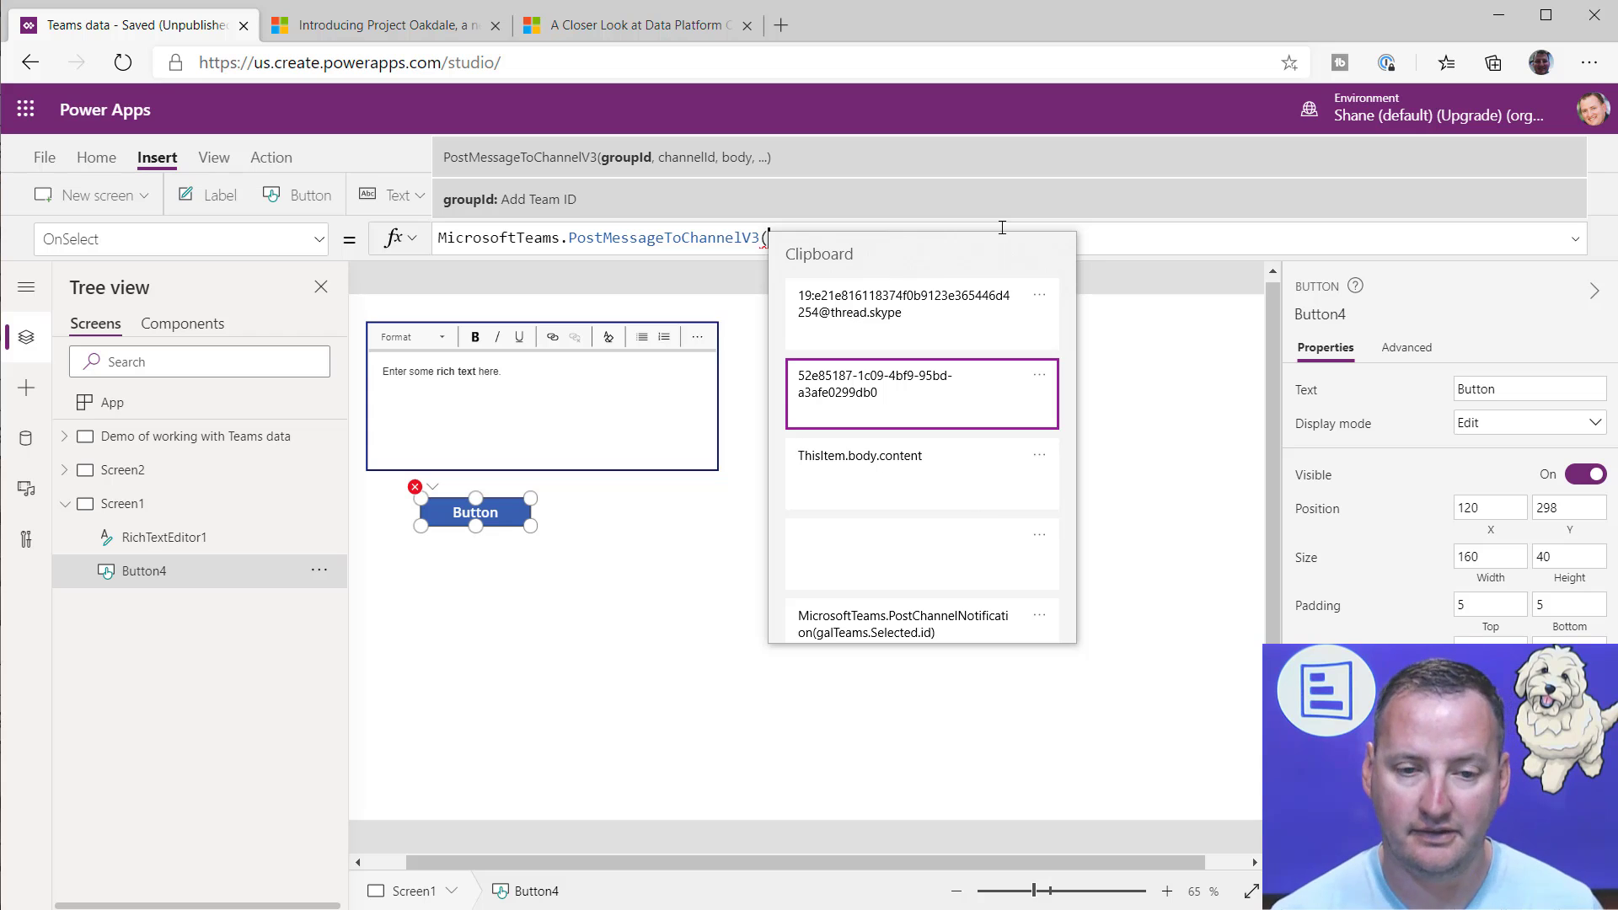
pyautogui.press('Return')
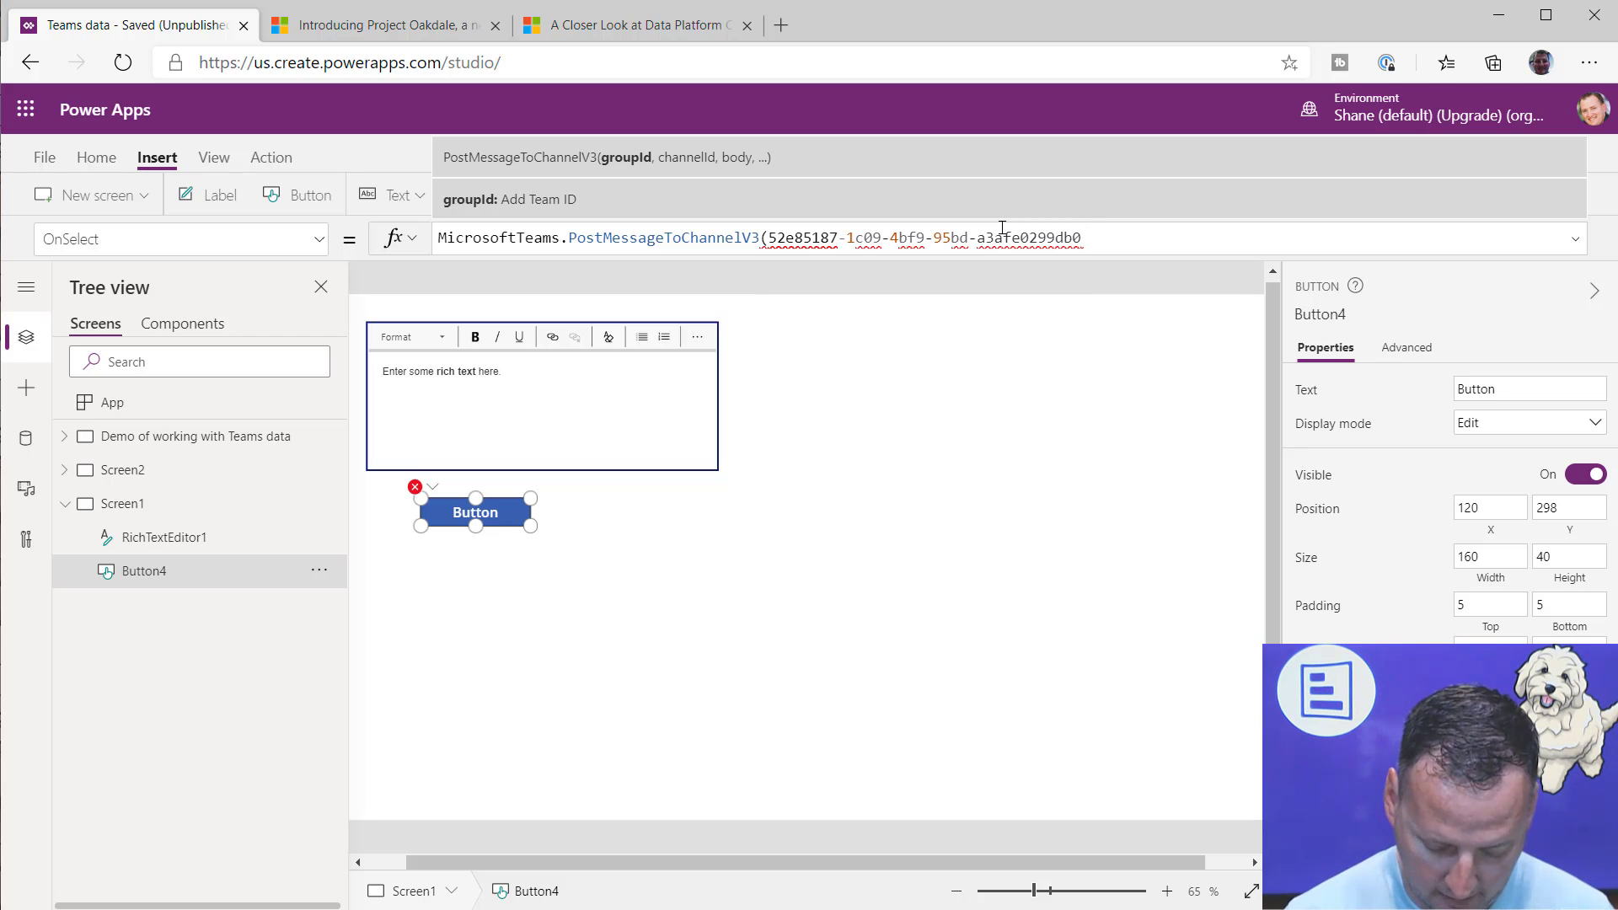
pyautogui.write('"')
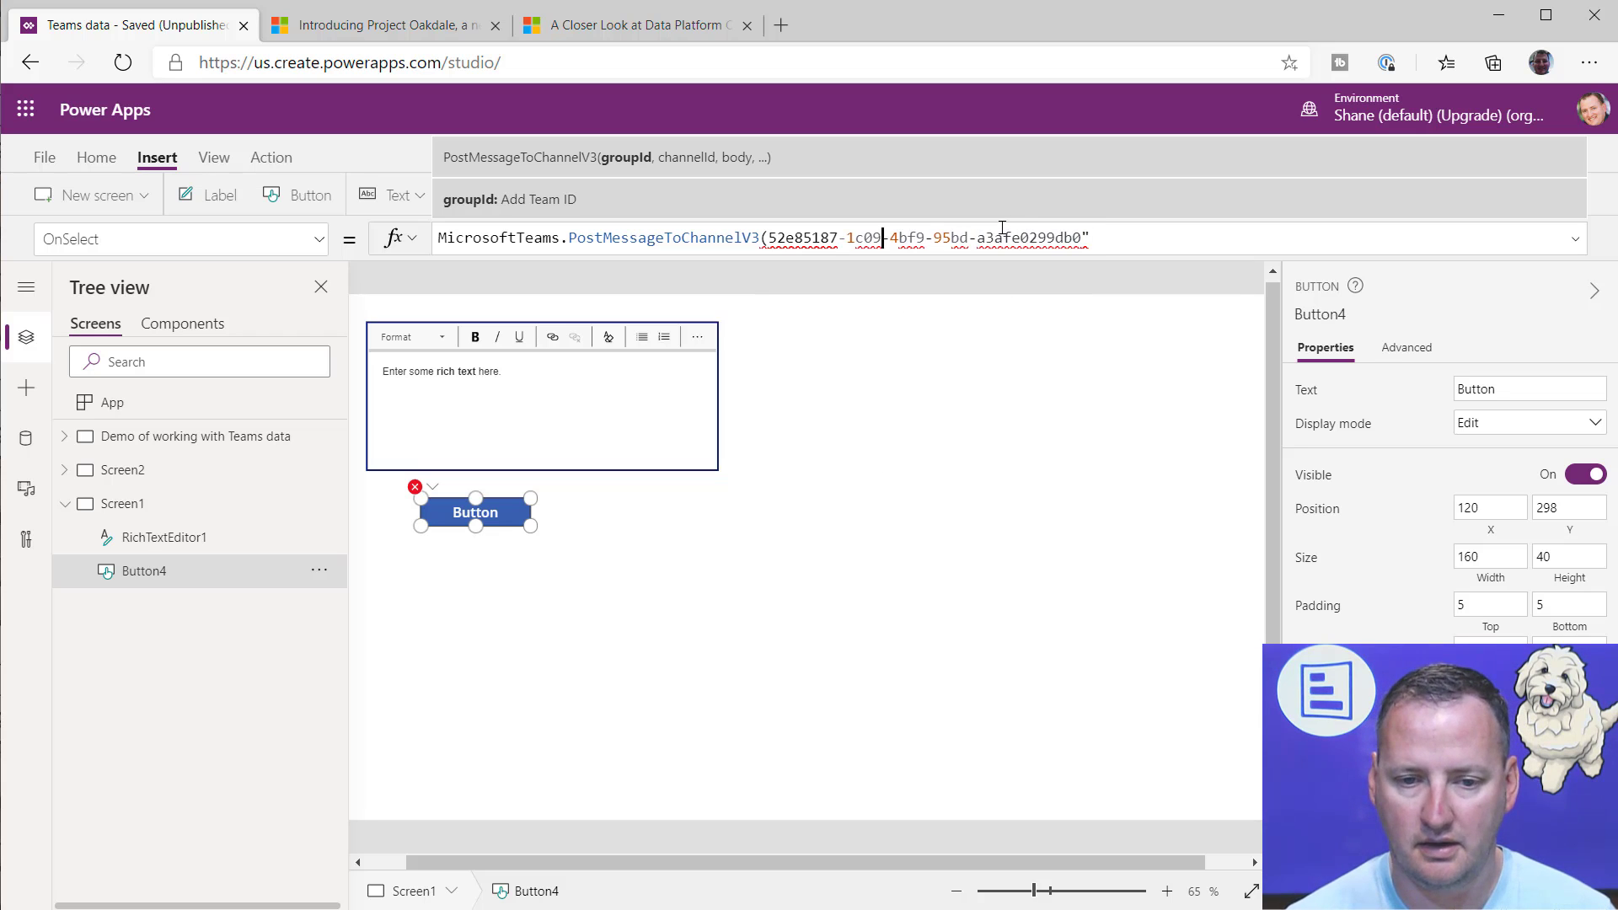
pyautogui.press('Left')
pyautogui.press('Left')
pyautogui.press('Left')
pyautogui.press('Left')
pyautogui.press('Left')
pyautogui.press('Left')
pyautogui.press('Left')
pyautogui.press('Left')
pyautogui.press('Left')
pyautogui.press('Left')
pyautogui.press('Left')
pyautogui.press('Left')
pyautogui.press('Left')
pyautogui.write('"')
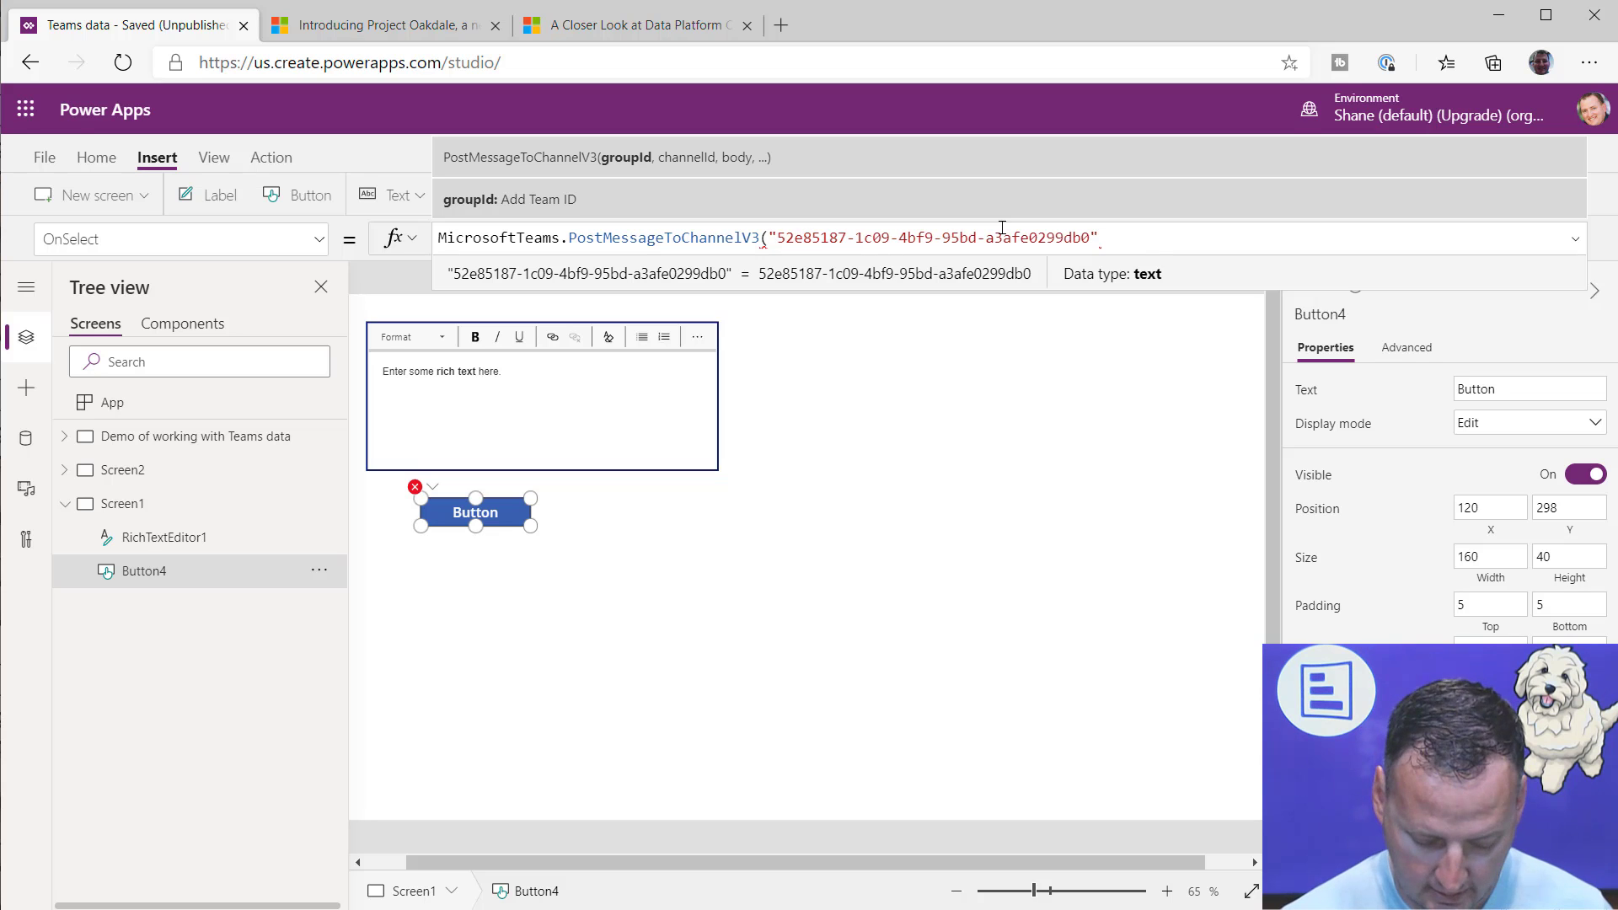
pyautogui.write(',"')
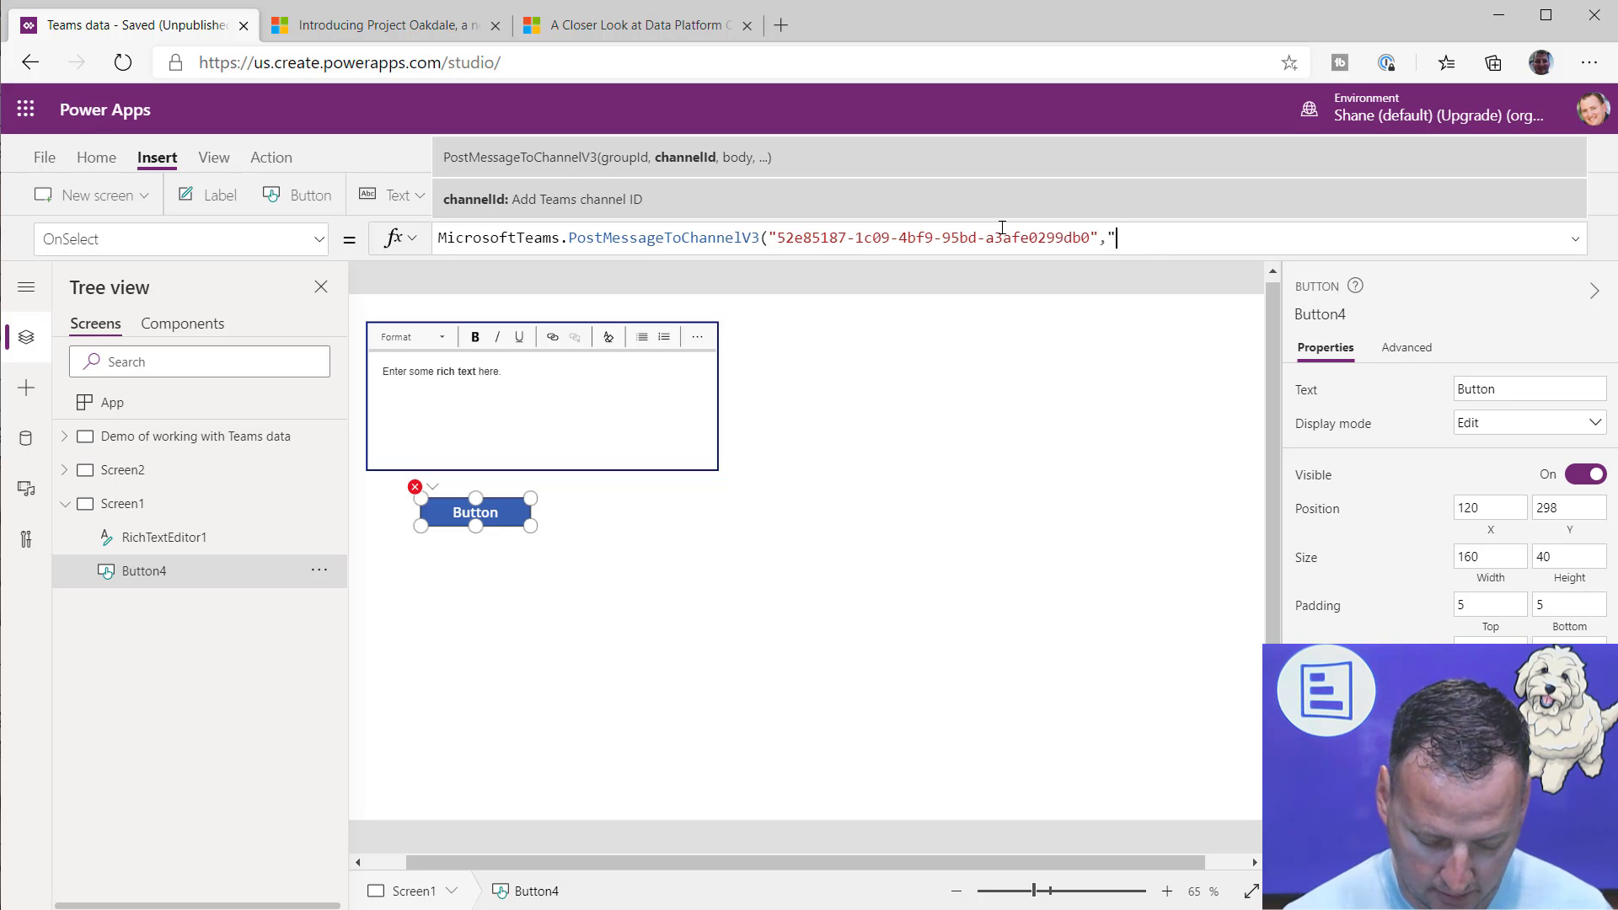
# Step: Paste the "Made this with" channel's ID from the clipboard history as the quoted channelId argument of PostMessageToChannelV3
pyautogui.press('super+v')
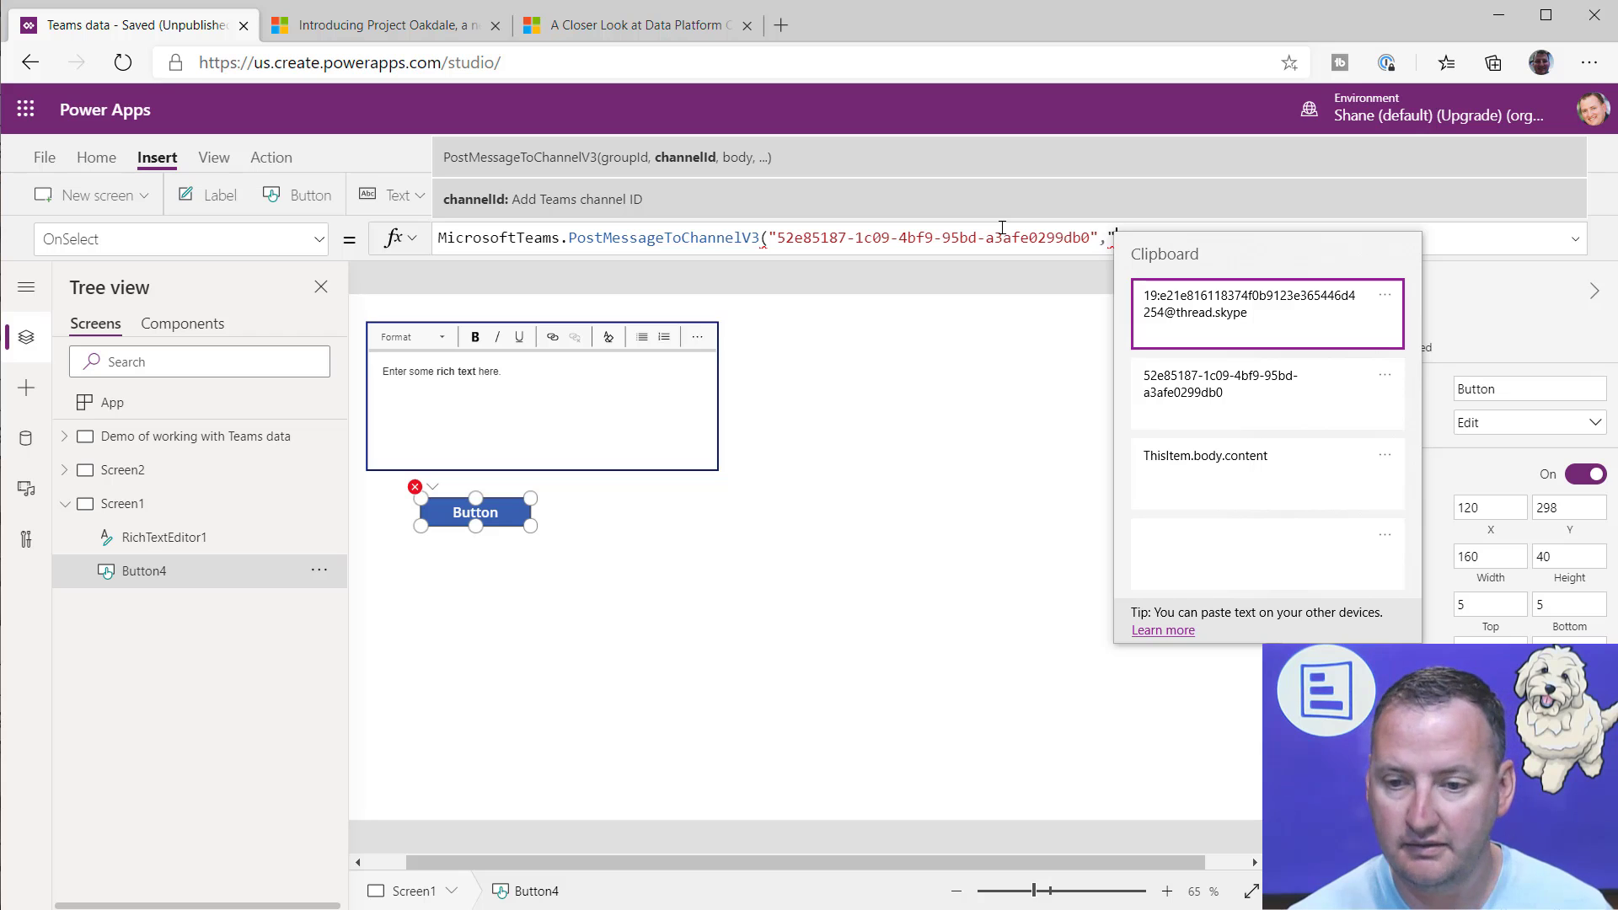
pyautogui.press('Return')
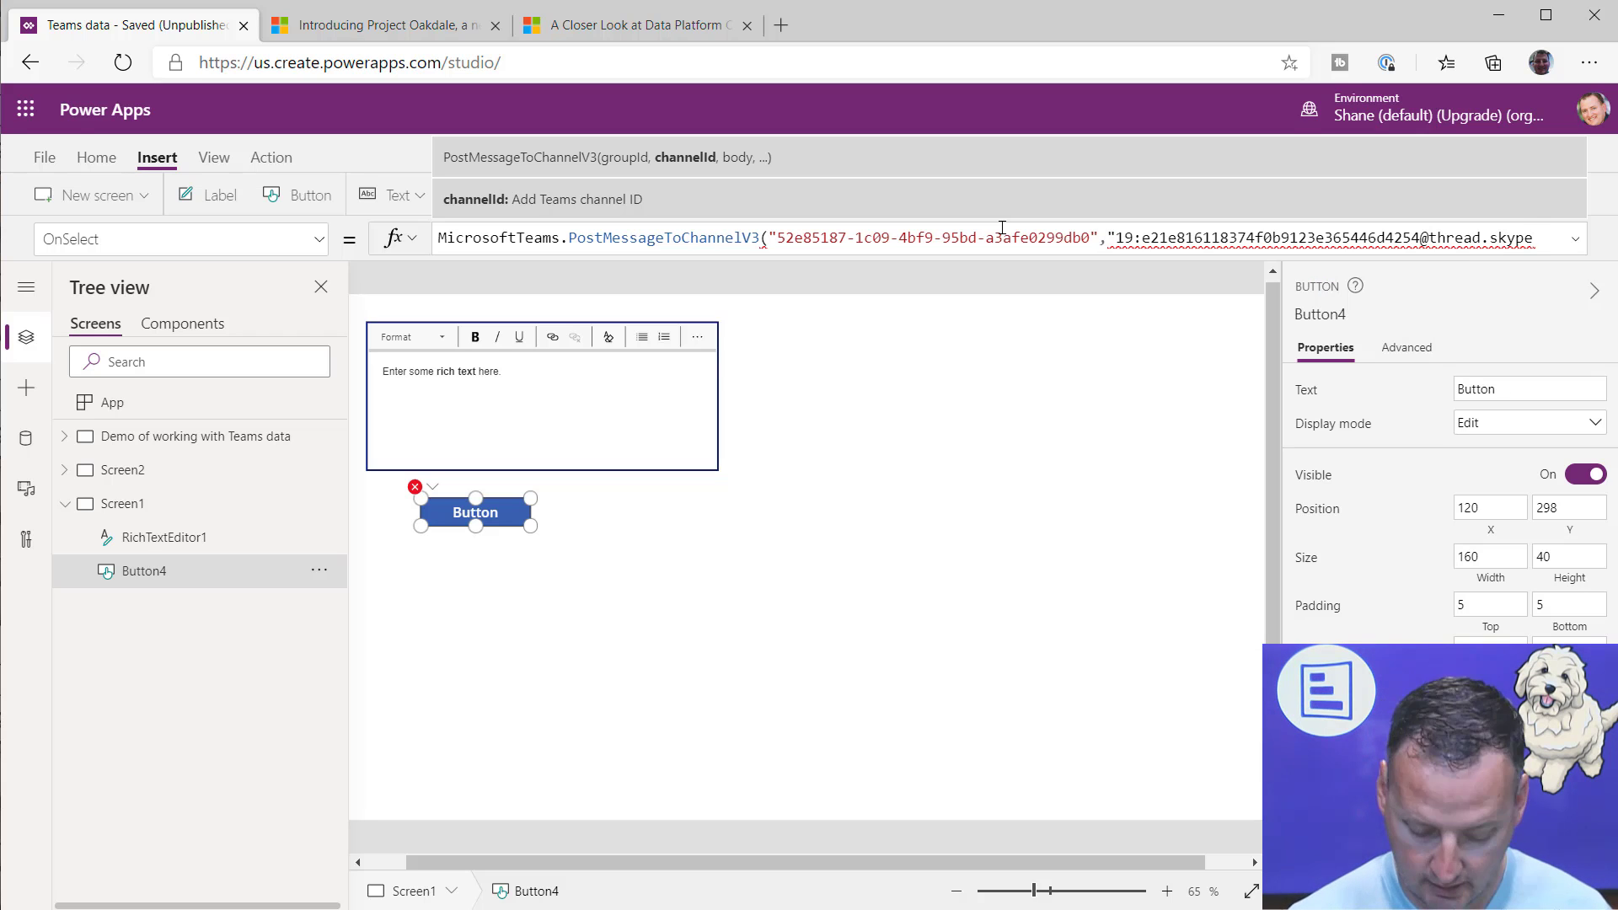
pyautogui.write('"')
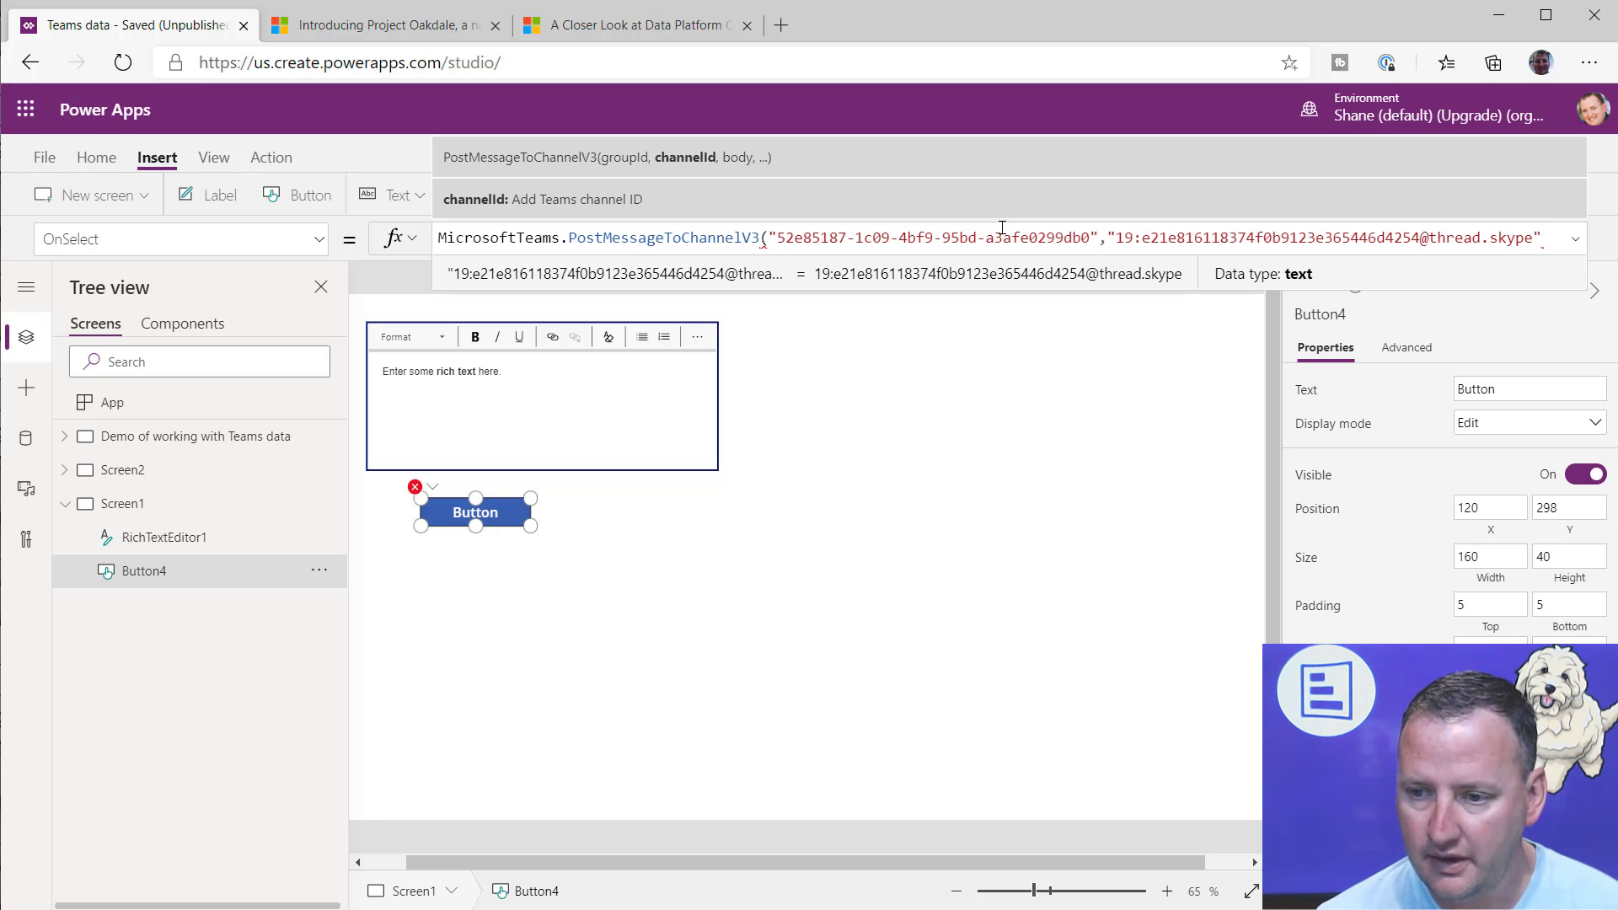
# Step: Add "Body is here" as the body argument, close the formula's parenthesis, and enlarge the formula area to show it all
pyautogui.write(', ')
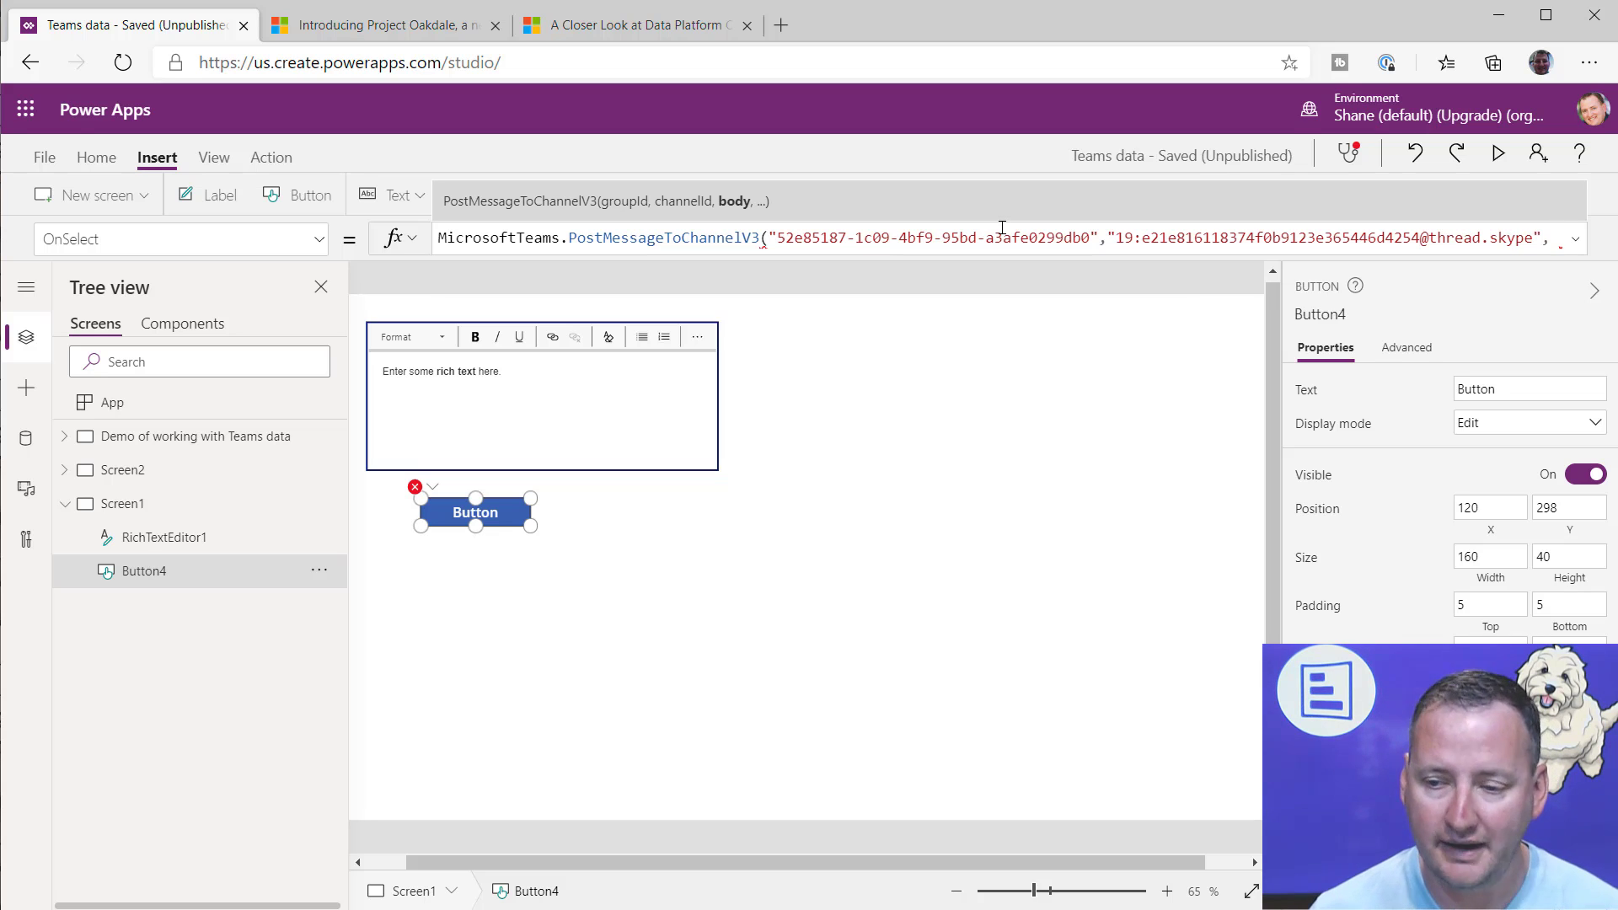
pyautogui.write('"')
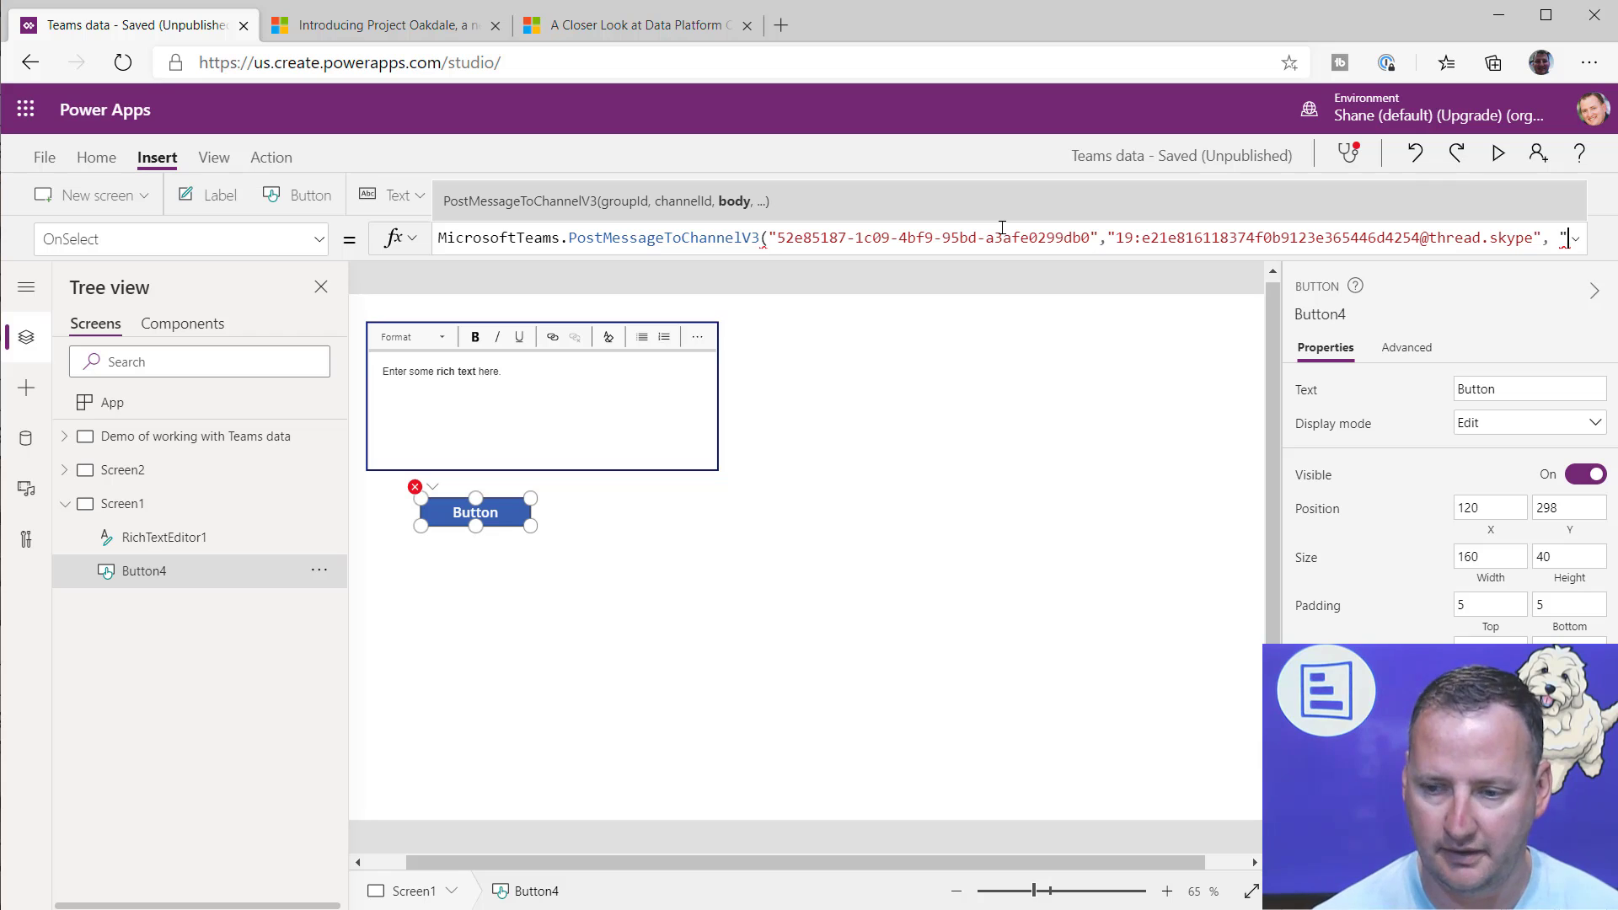
pyautogui.write('Body"')
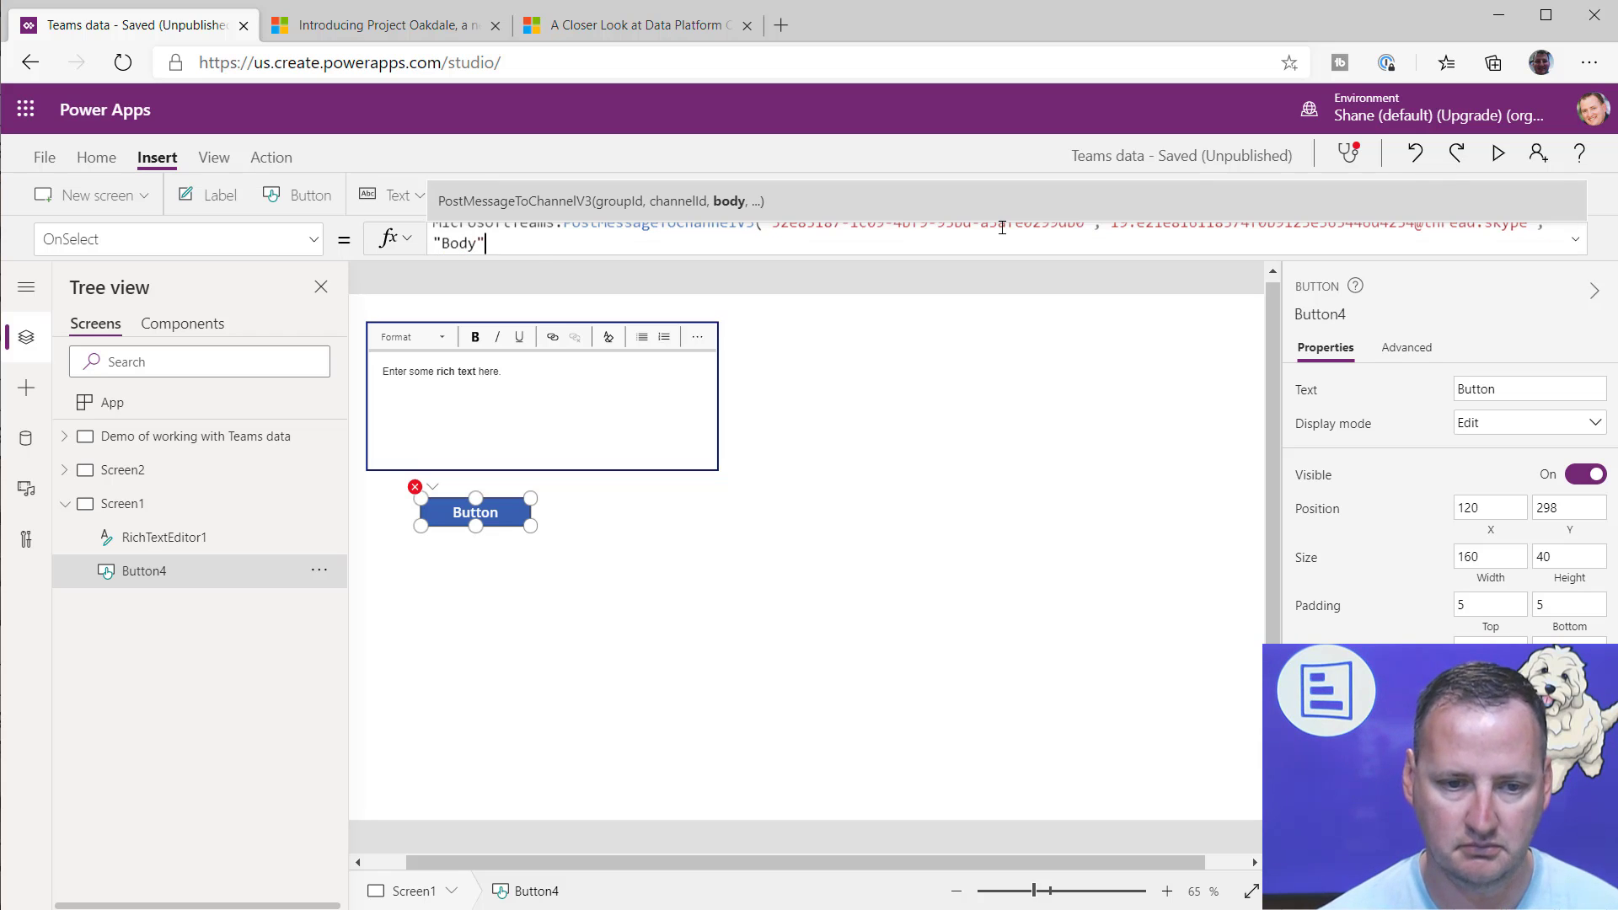
pyautogui.write(' is here')
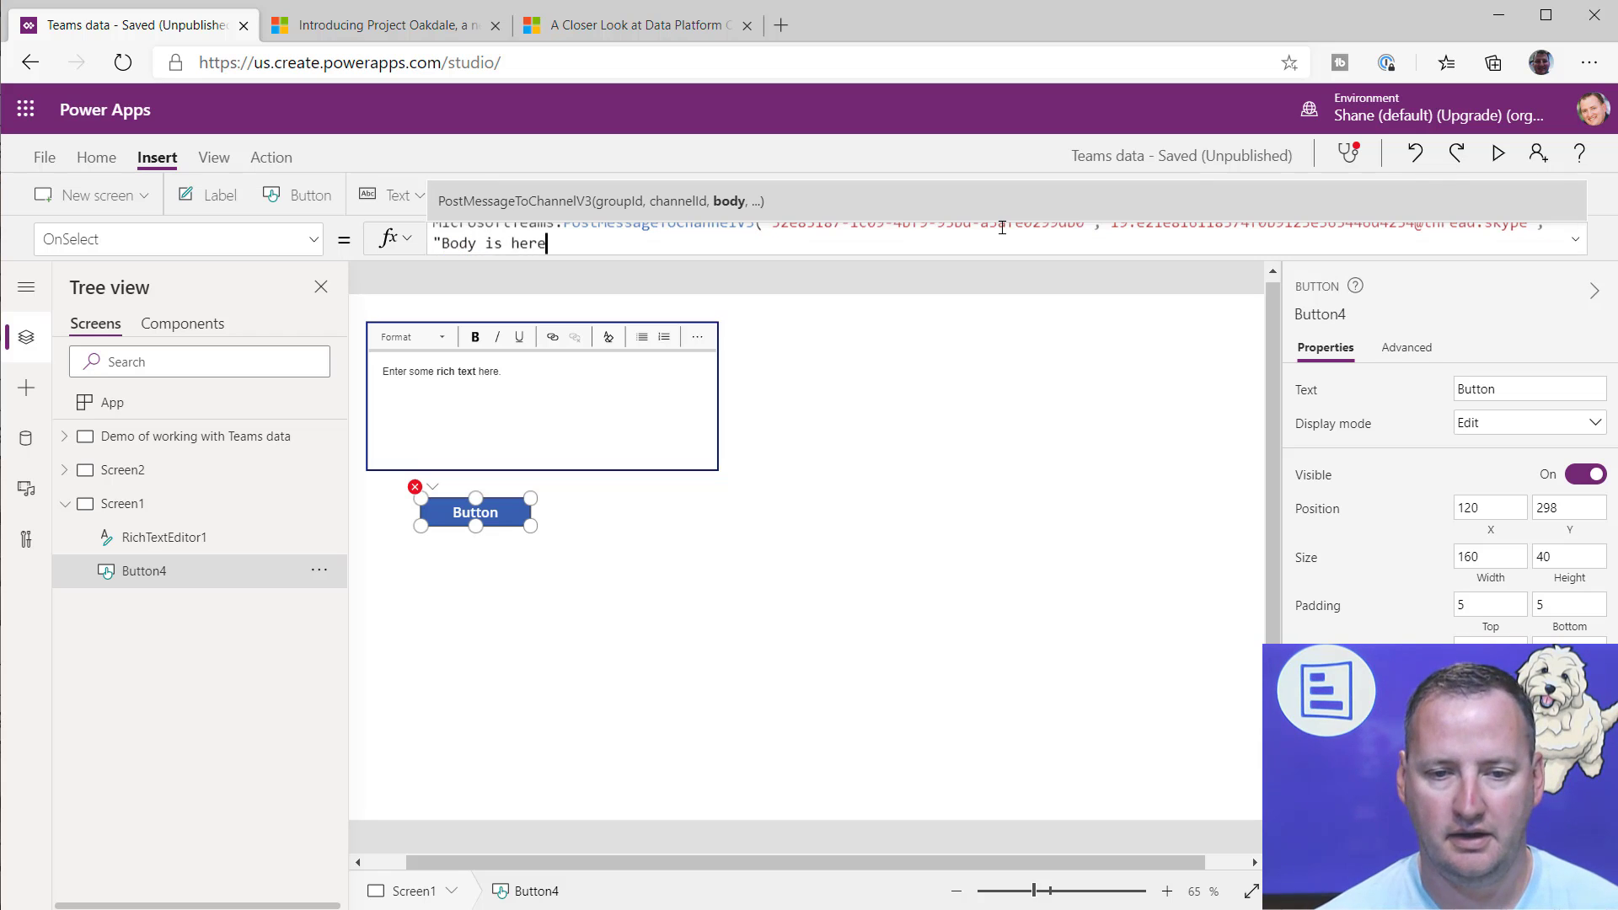
pyautogui.write(')')
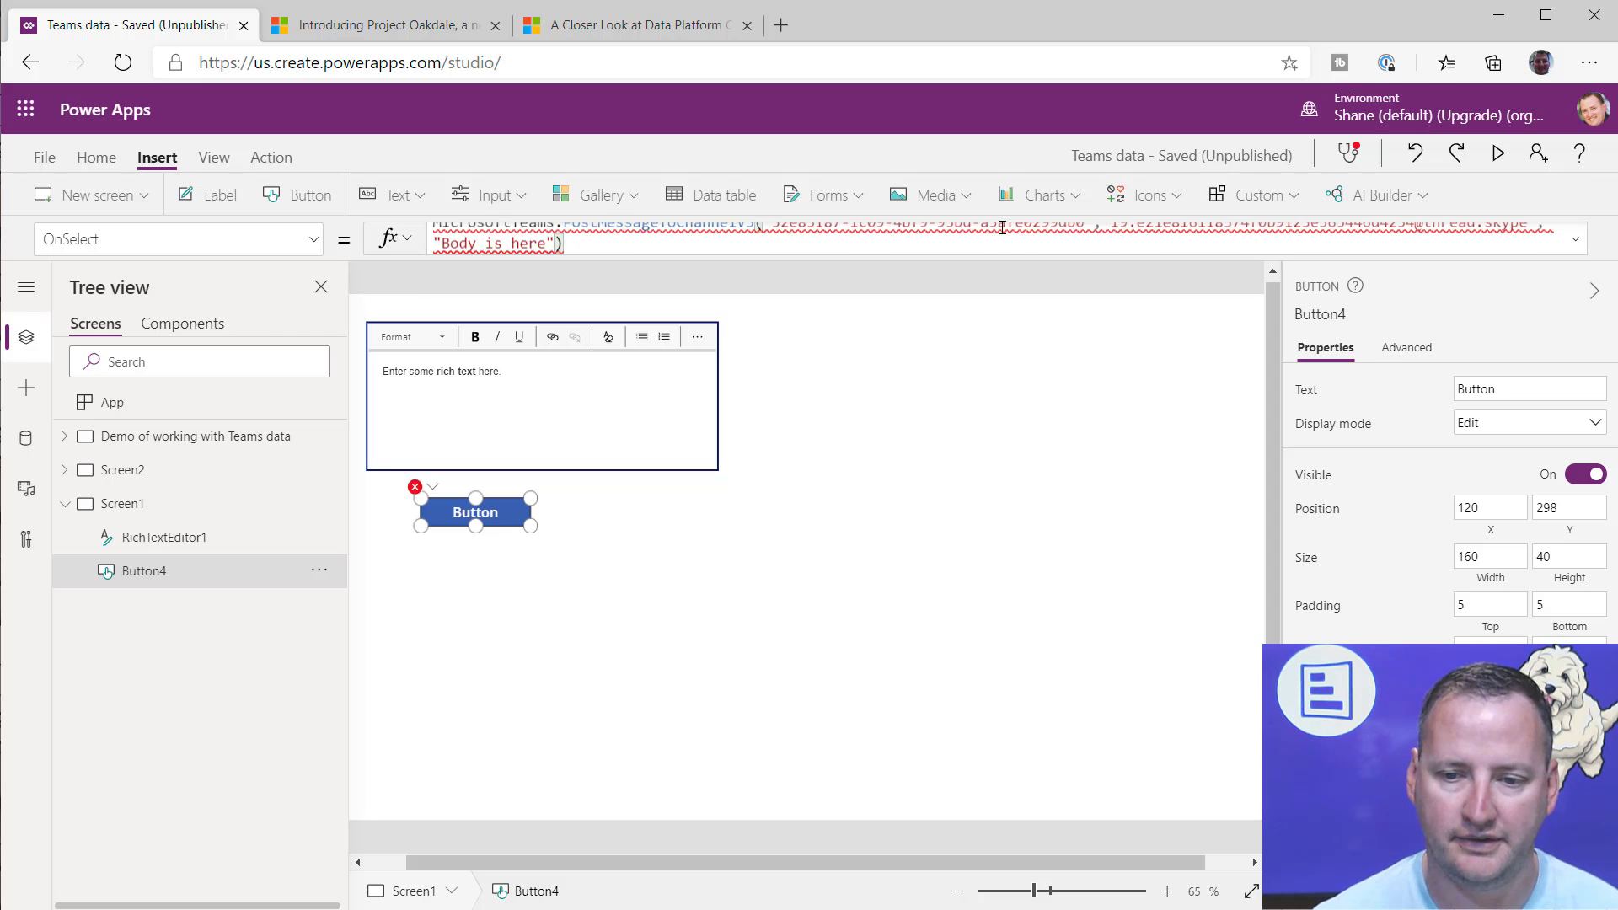
pyautogui.moveTo(1009, 253); pyautogui.dragTo(1009, 336)
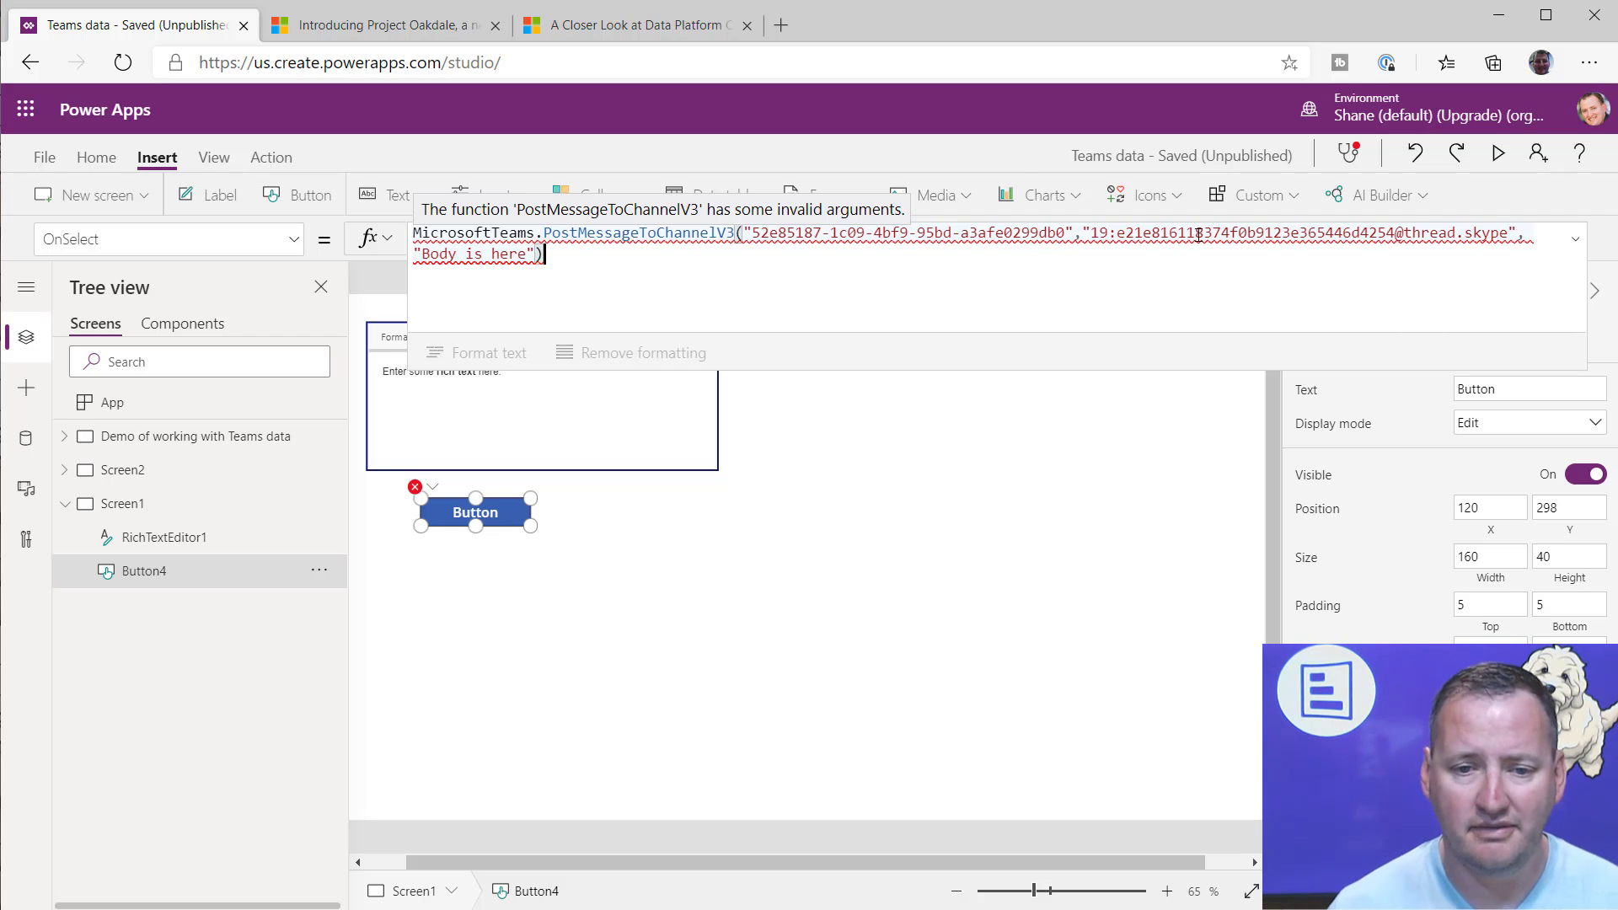
pyautogui.click(1525, 242)
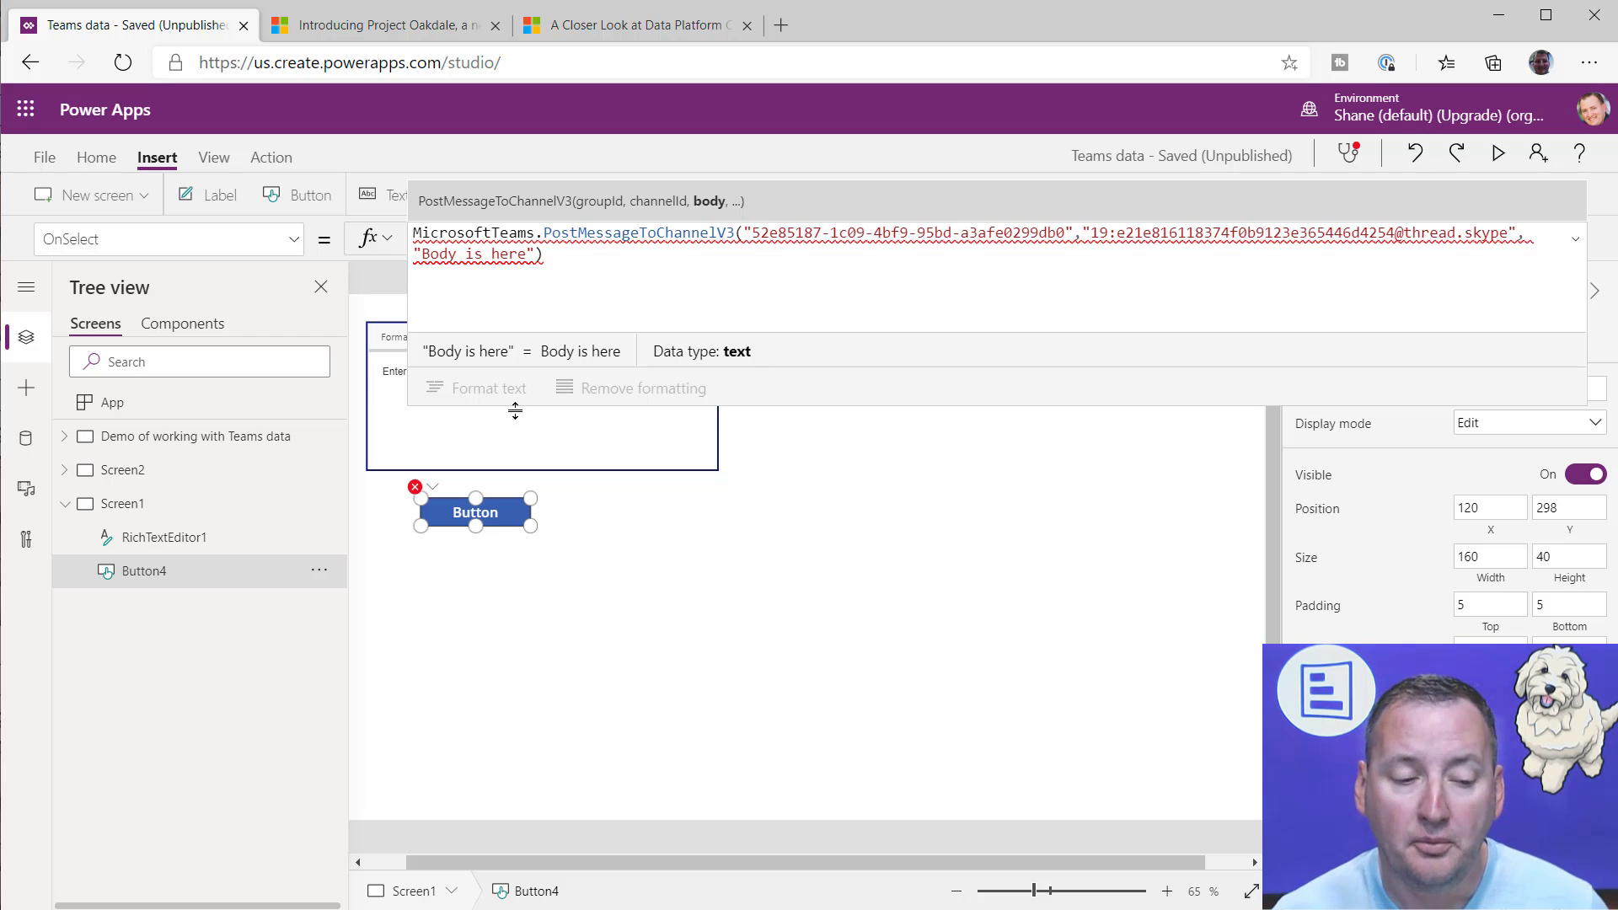
# Step: Copy the body record with content and contentType from the OnSelect formula of the Post to Teams button on the demo screen
pyautogui.click(139, 470)
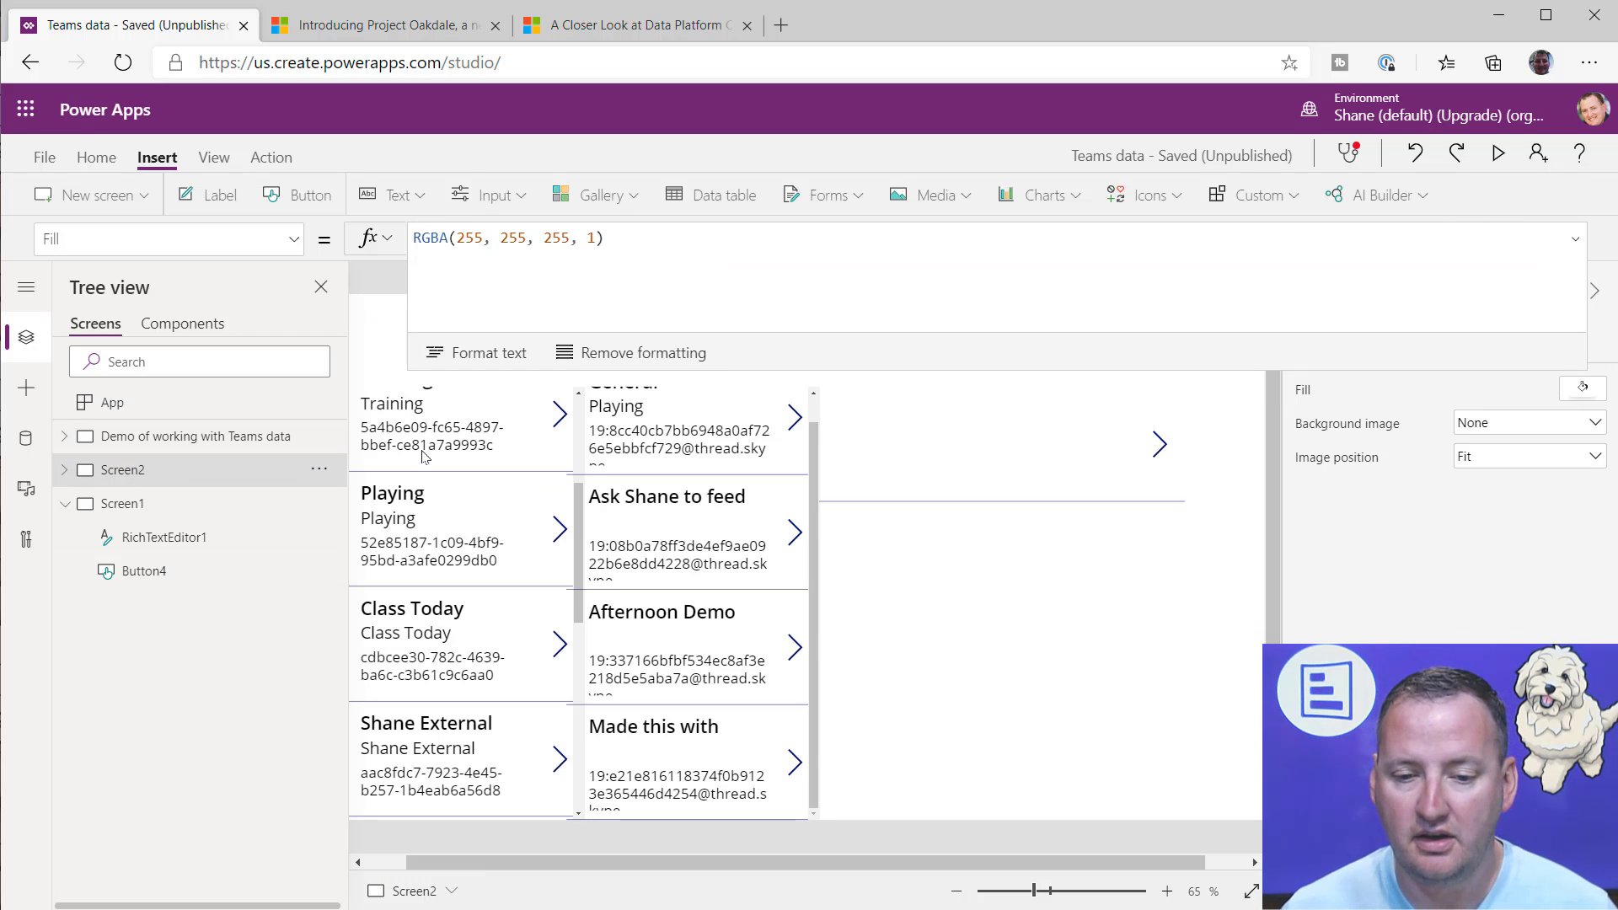
pyautogui.click(168, 438)
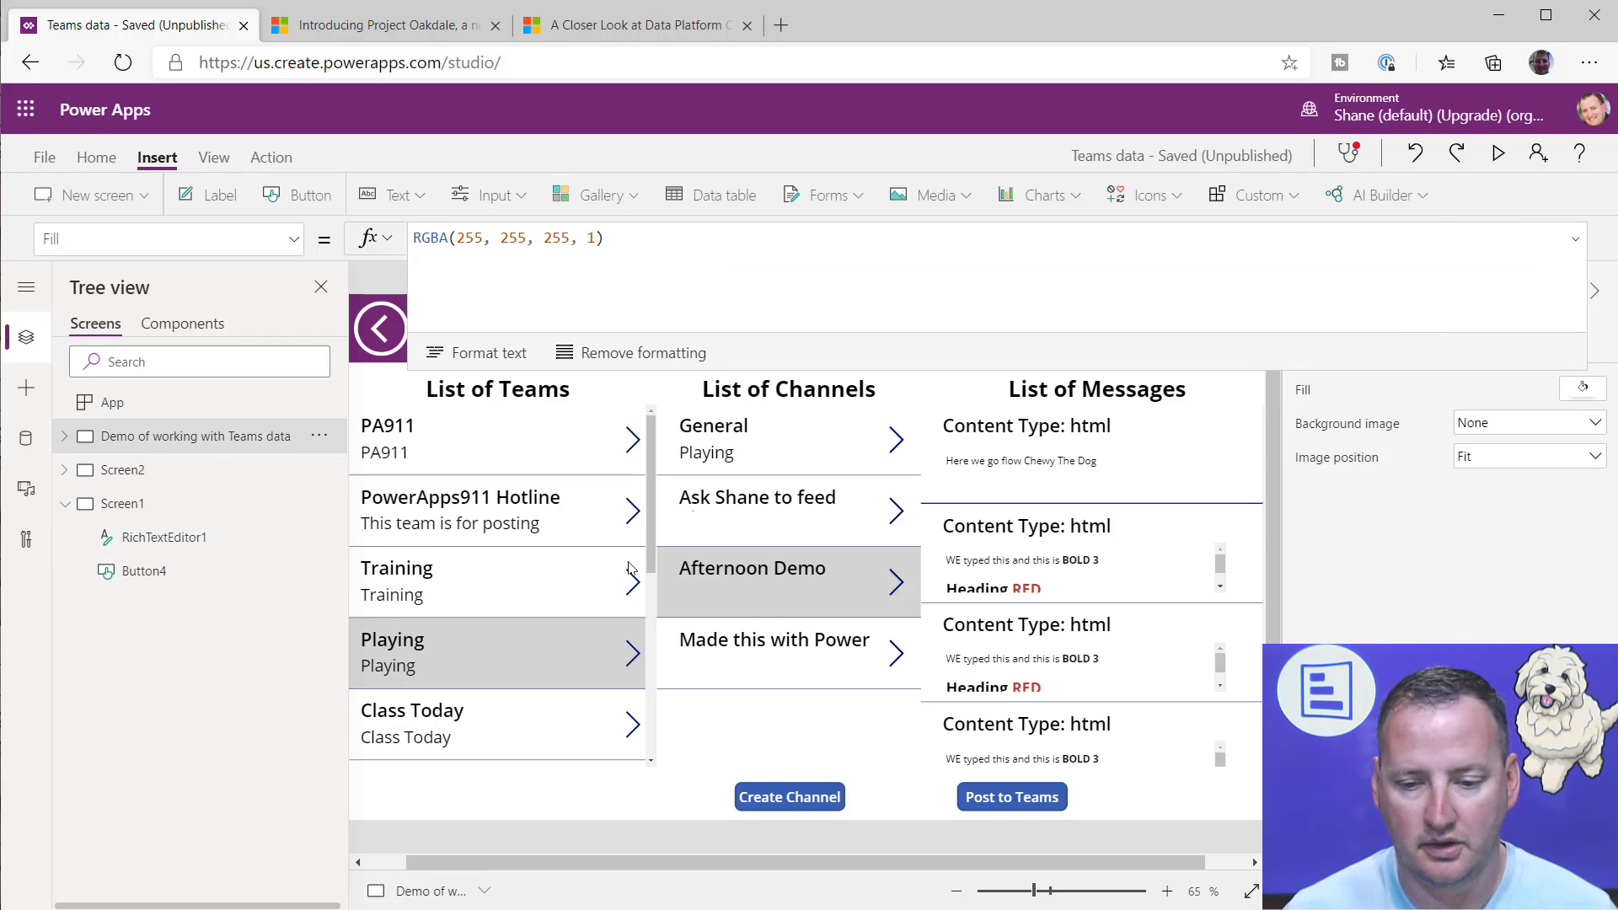
pyautogui.click(1028, 796)
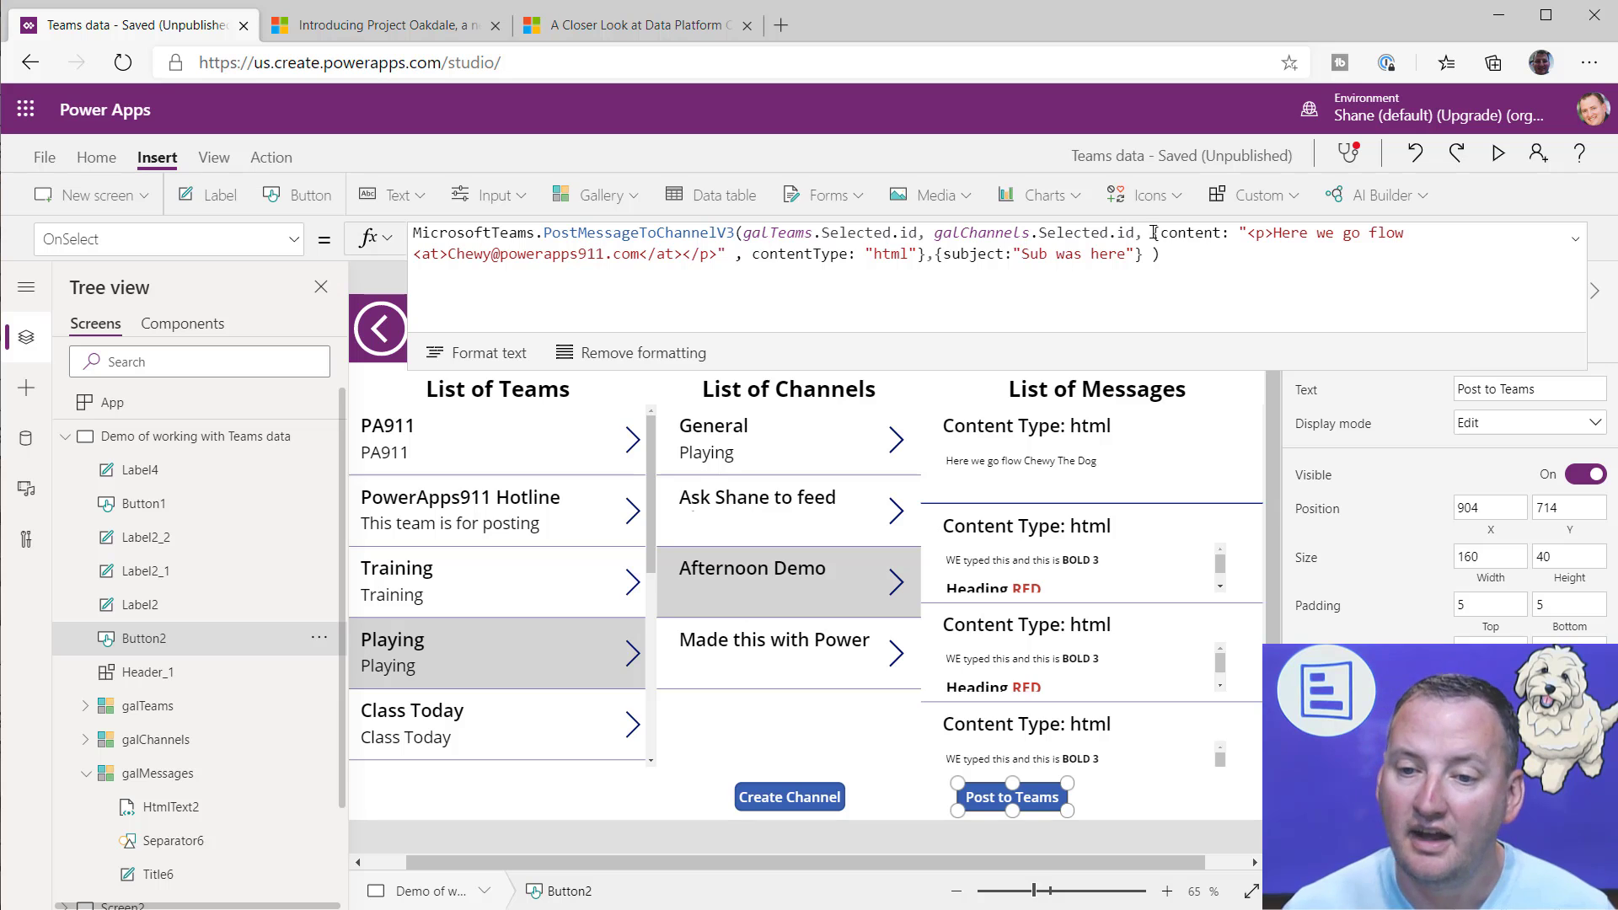
pyautogui.moveTo(1156, 233); pyautogui.dragTo(928, 259)
pyautogui.hotkey('ctrl', 'c')
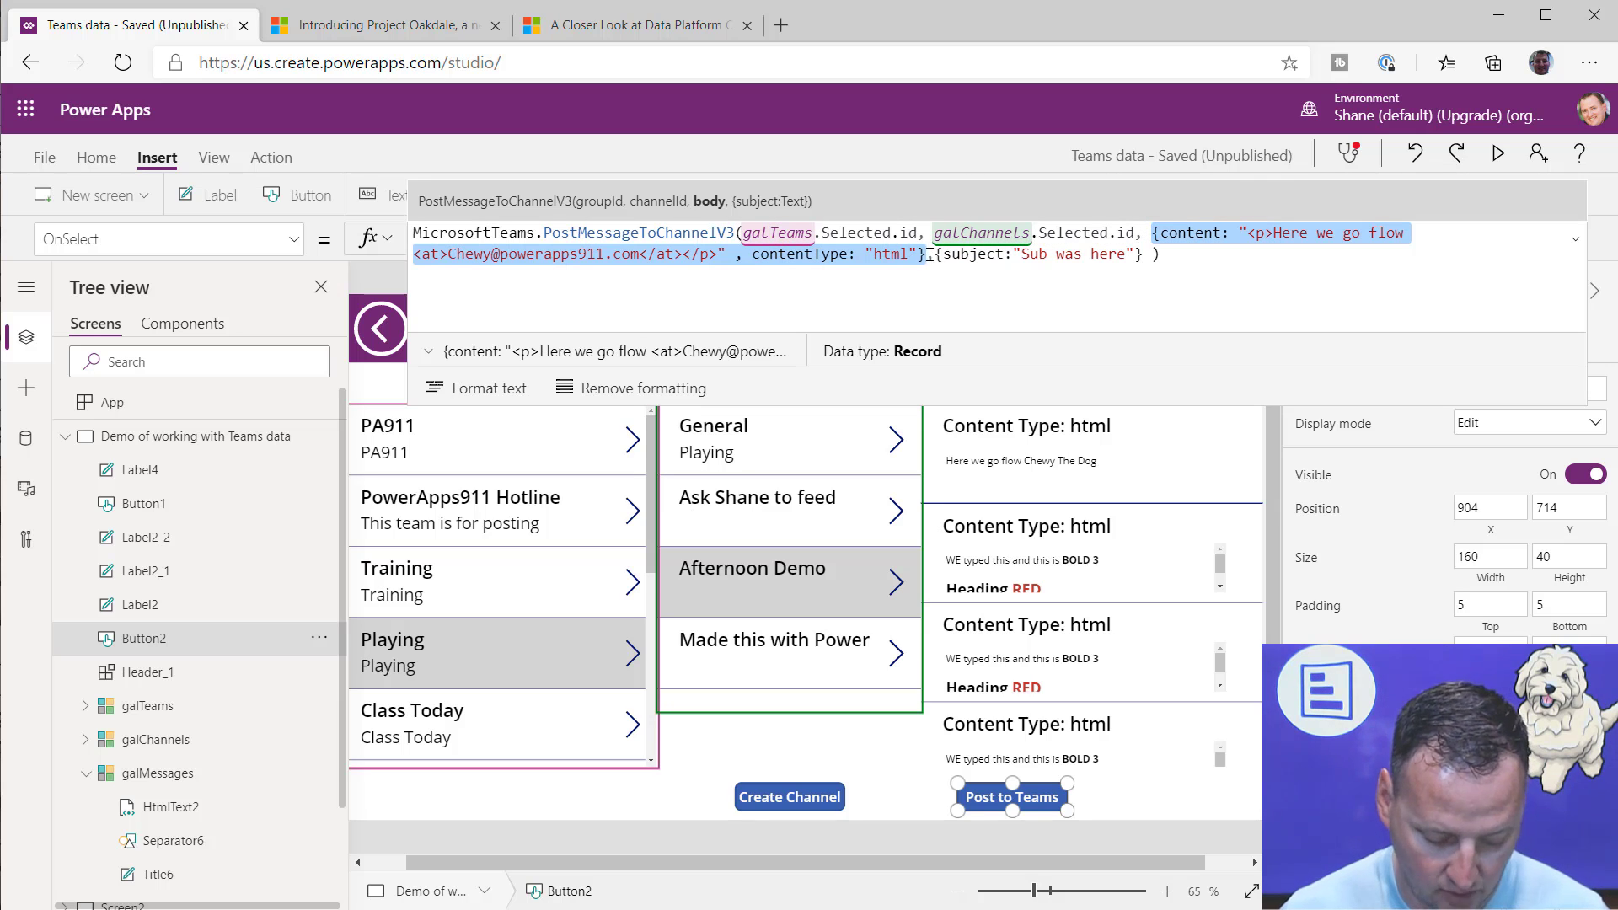
# Step: In the OnSelect formula of Screen1's button, replace the "Body is here" argument with the copied content and contentType record
pyautogui.click(65, 436)
pyautogui.click(127, 538)
pyautogui.click(135, 571)
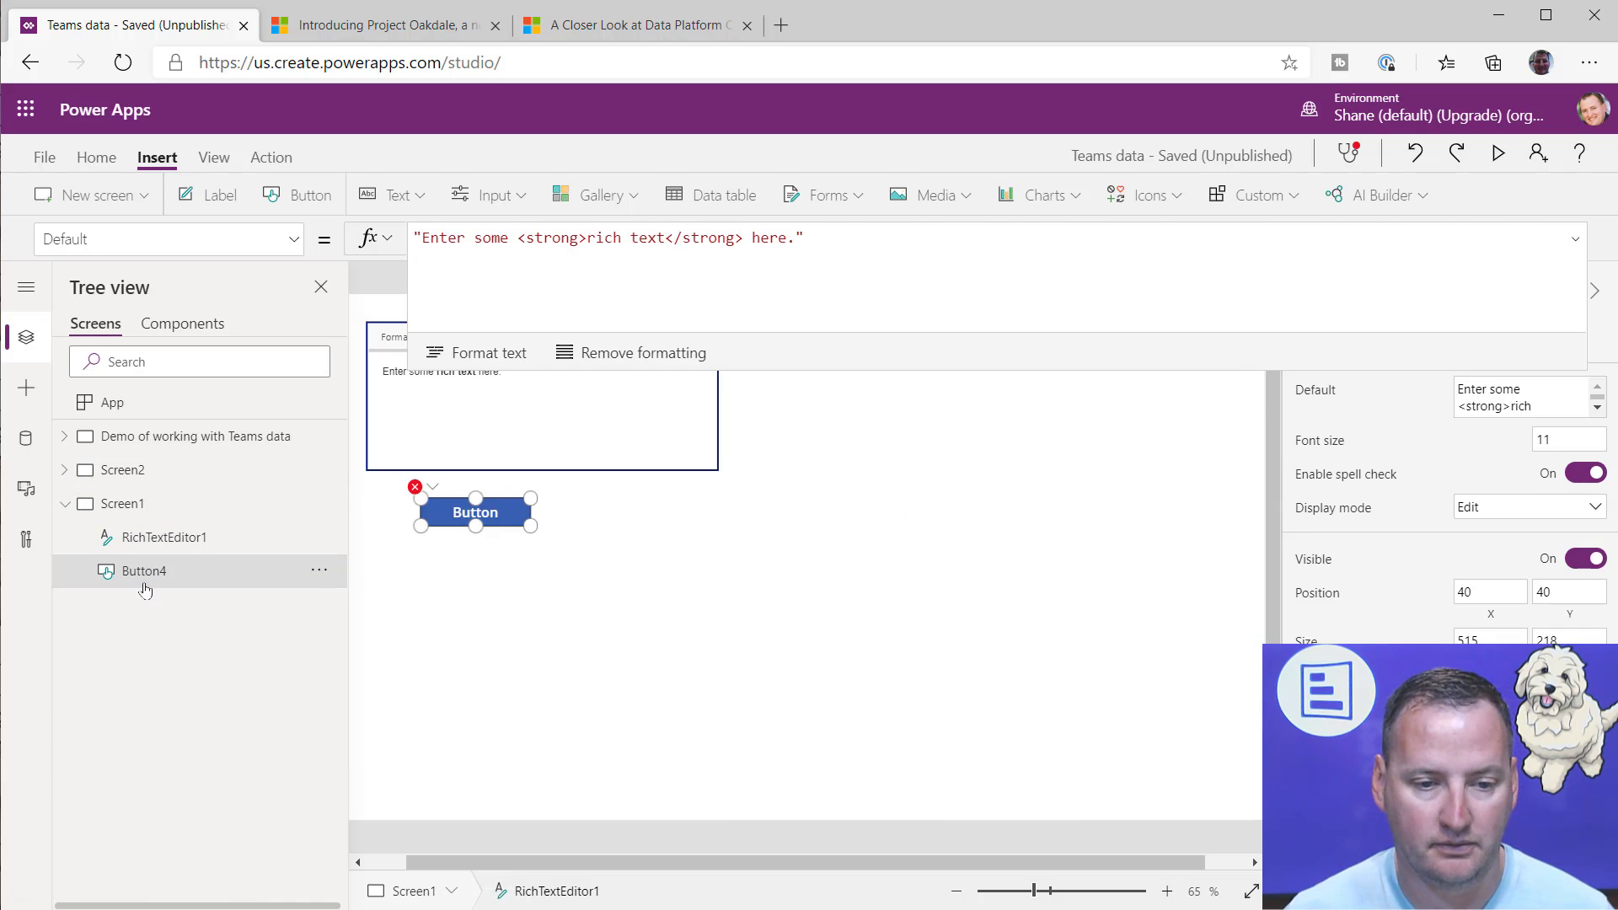
pyautogui.click(815, 254)
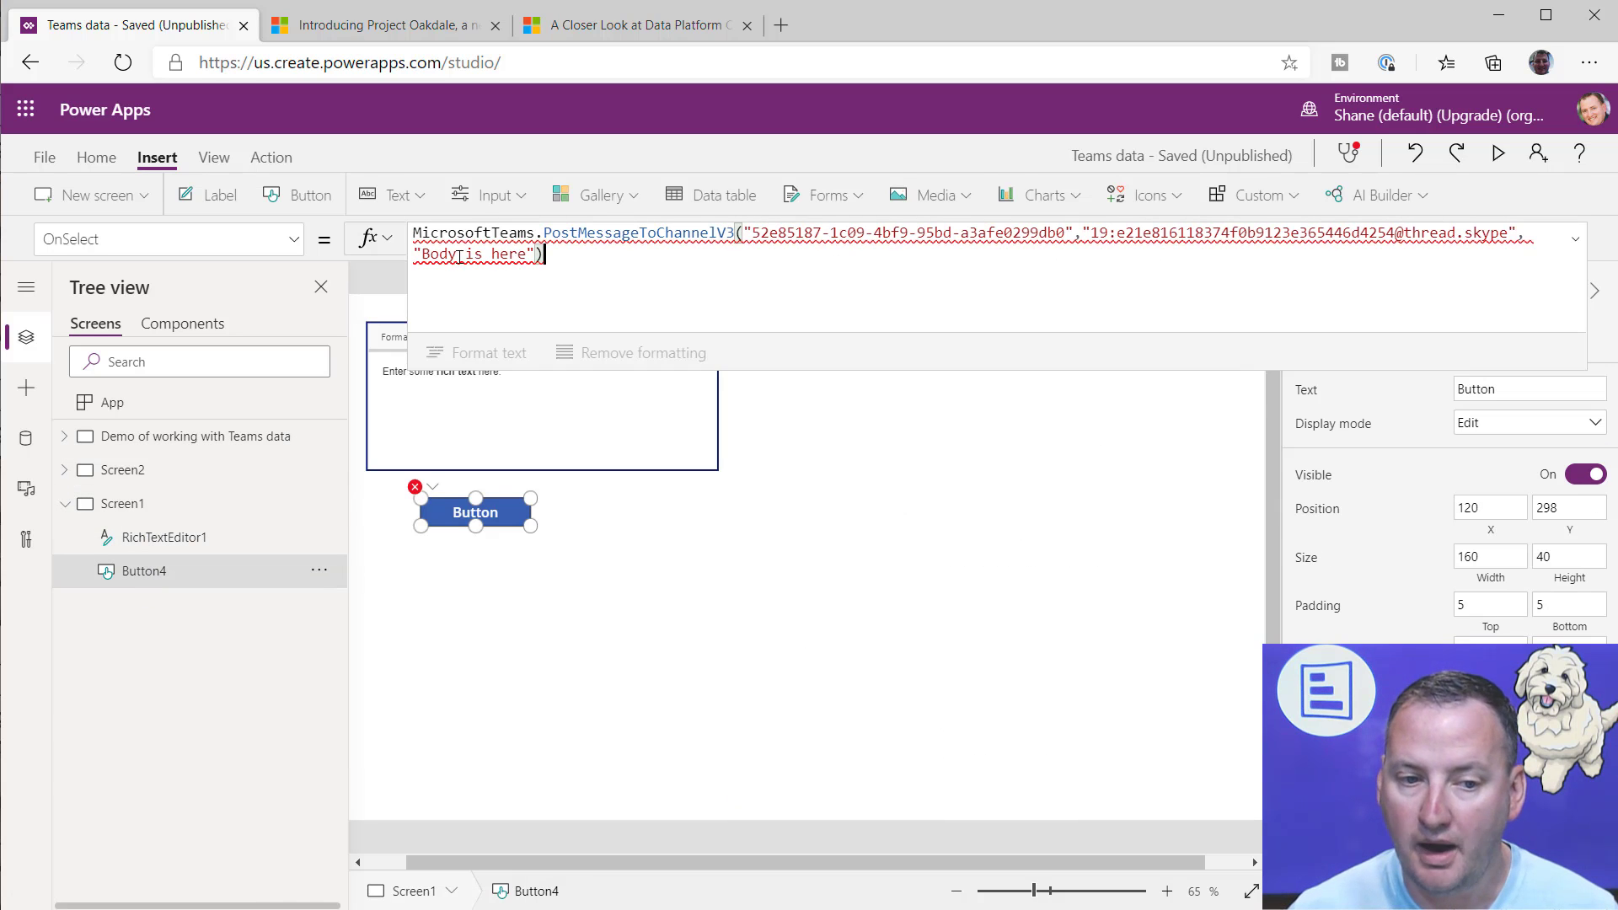
pyautogui.moveTo(416, 256); pyautogui.dragTo(536, 254)
pyautogui.write('"')
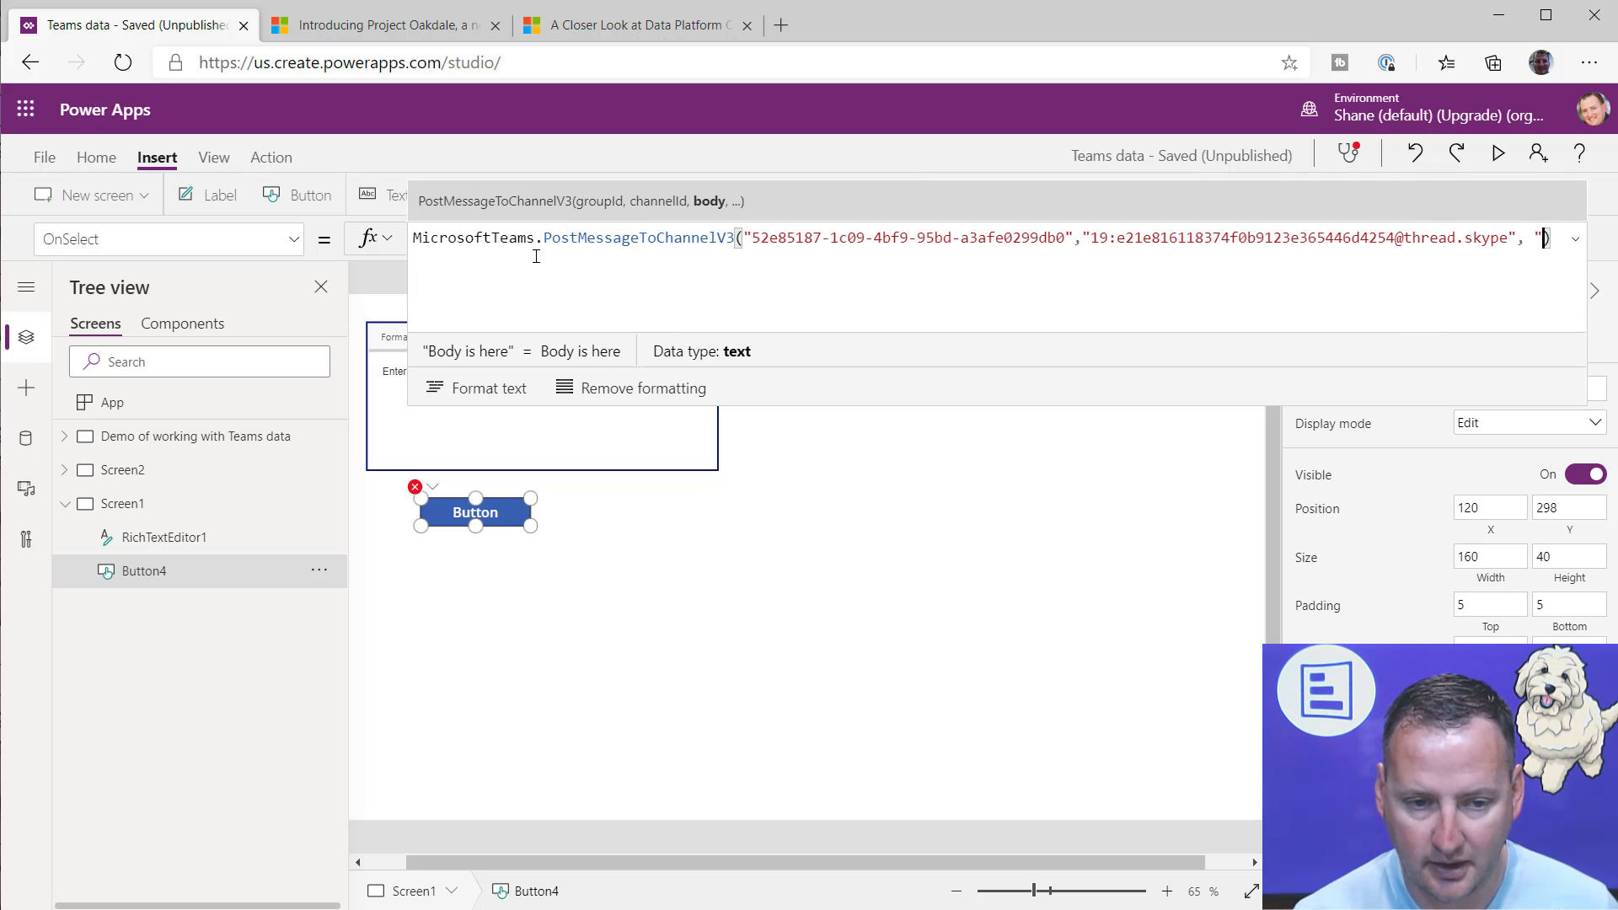
pyautogui.hotkey('shift', 'Left')
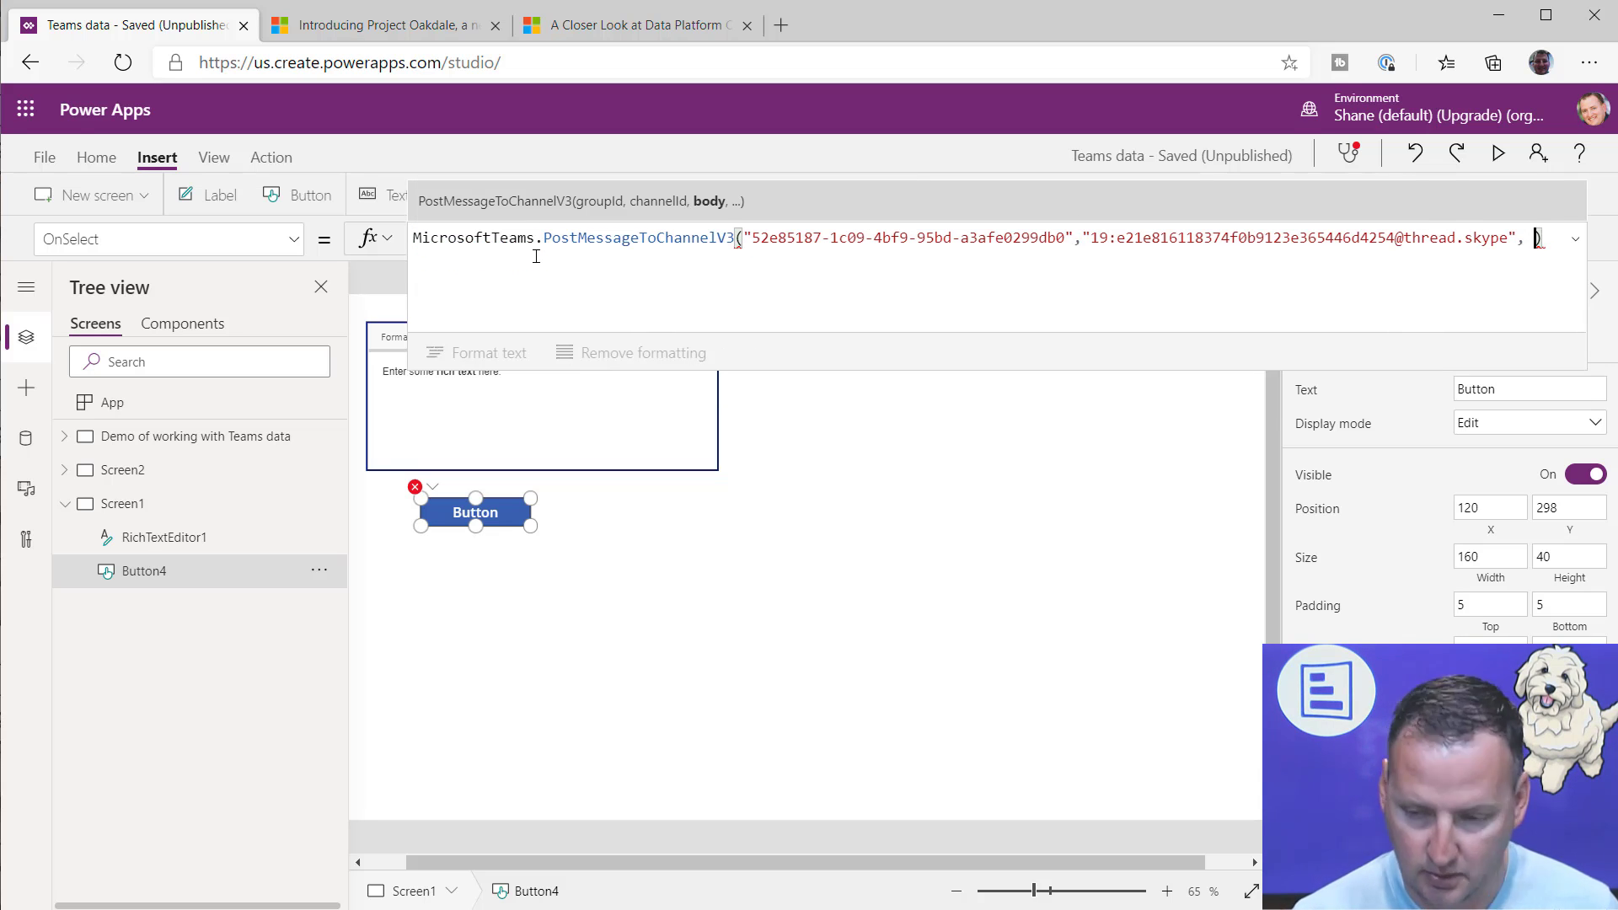
pyautogui.hotkey('ctrl', 'v')
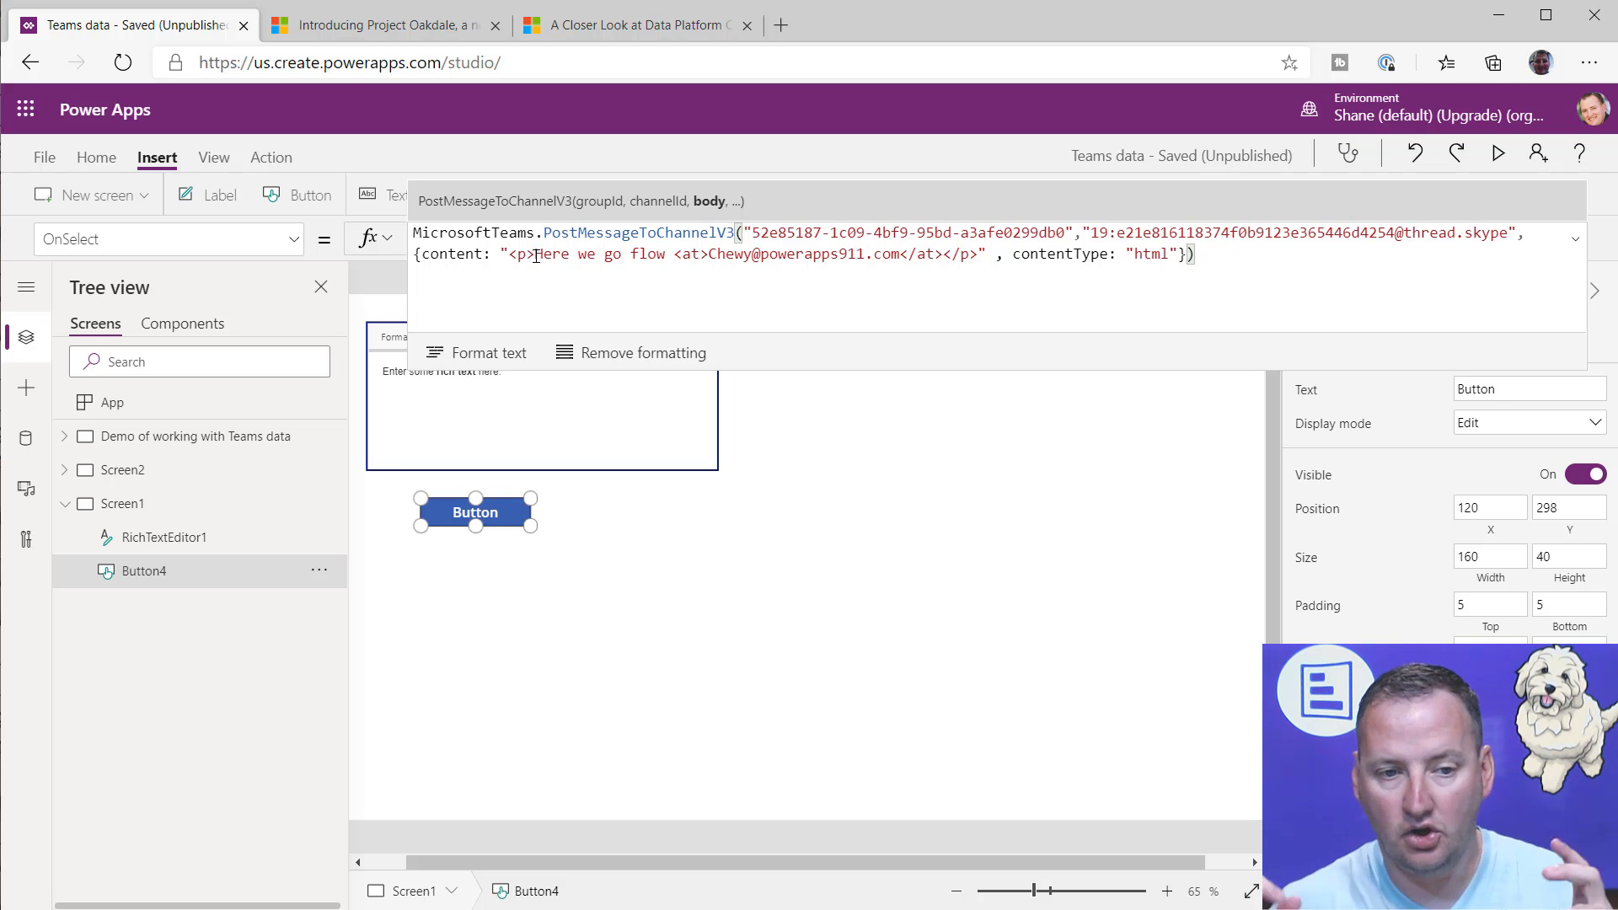
pyautogui.moveTo(416, 262); pyautogui.dragTo(417, 268)
pyautogui.click(432, 254)
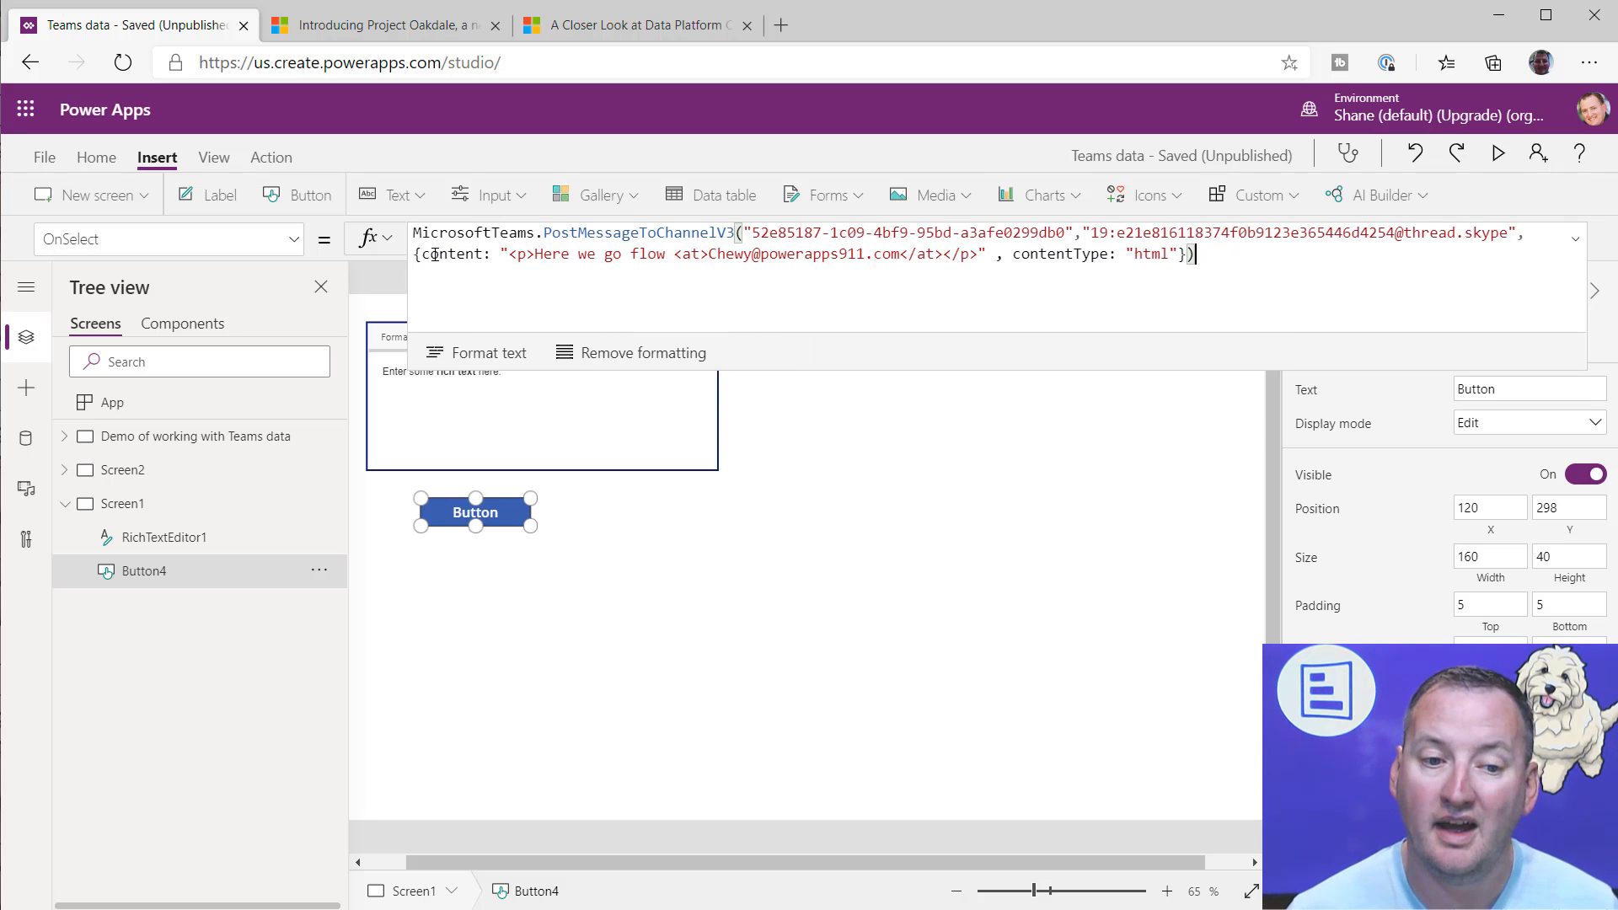
pyautogui.click(508, 253)
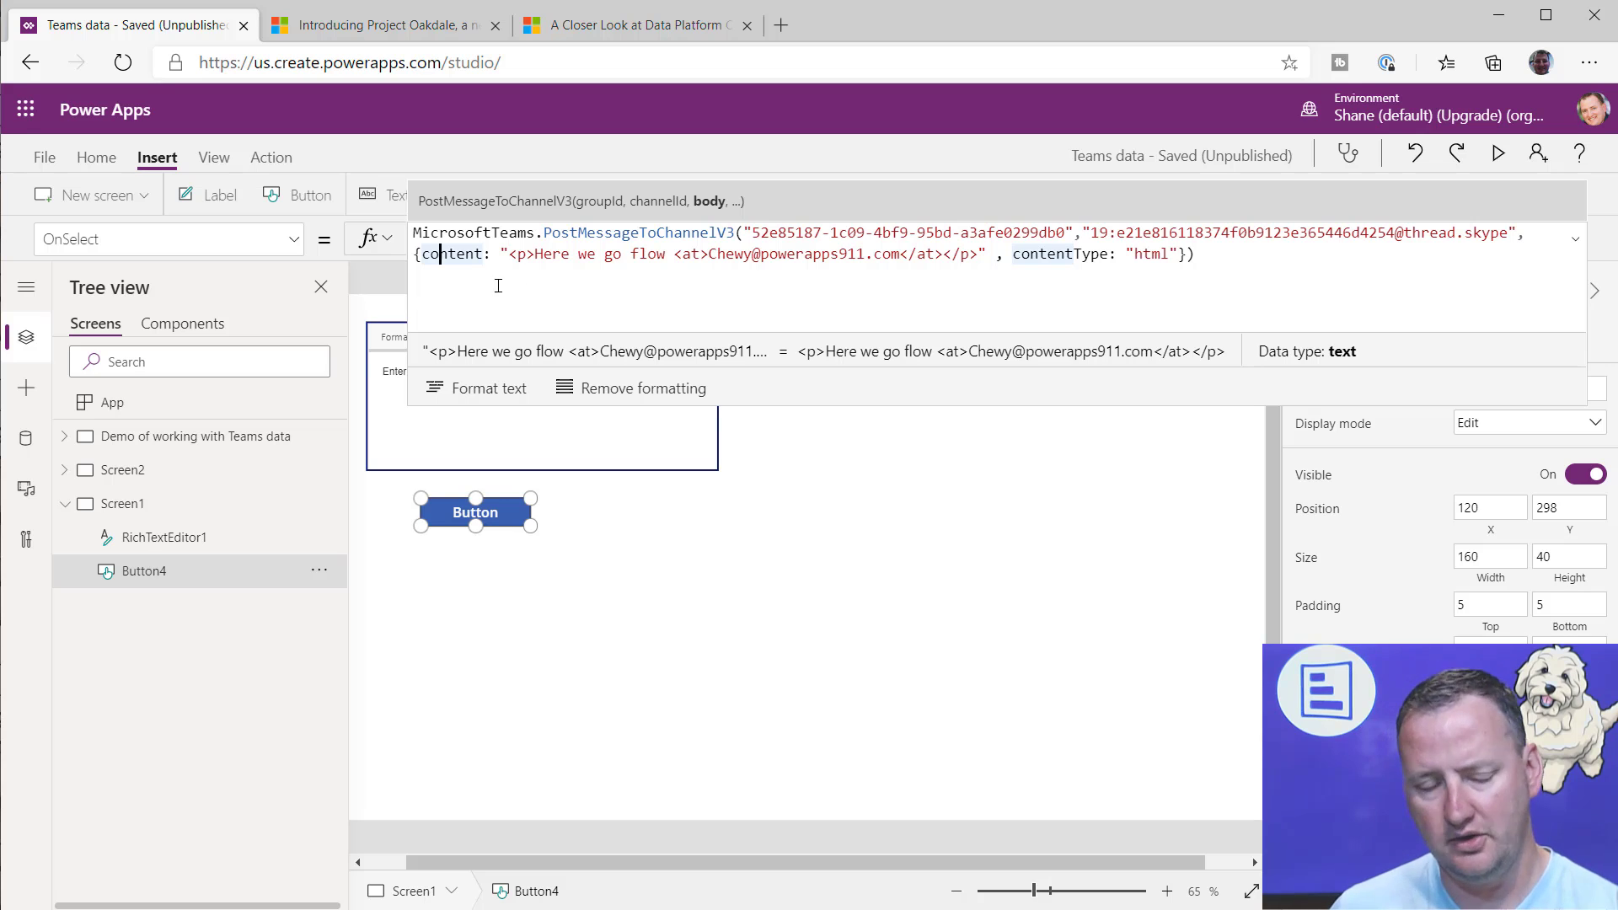
# Step: Load the Afternoon Demo channel's messages on Screen2 and examine the body reference in the HTML text control's formula
pyautogui.click(122, 470)
pyautogui.click(1020, 524)
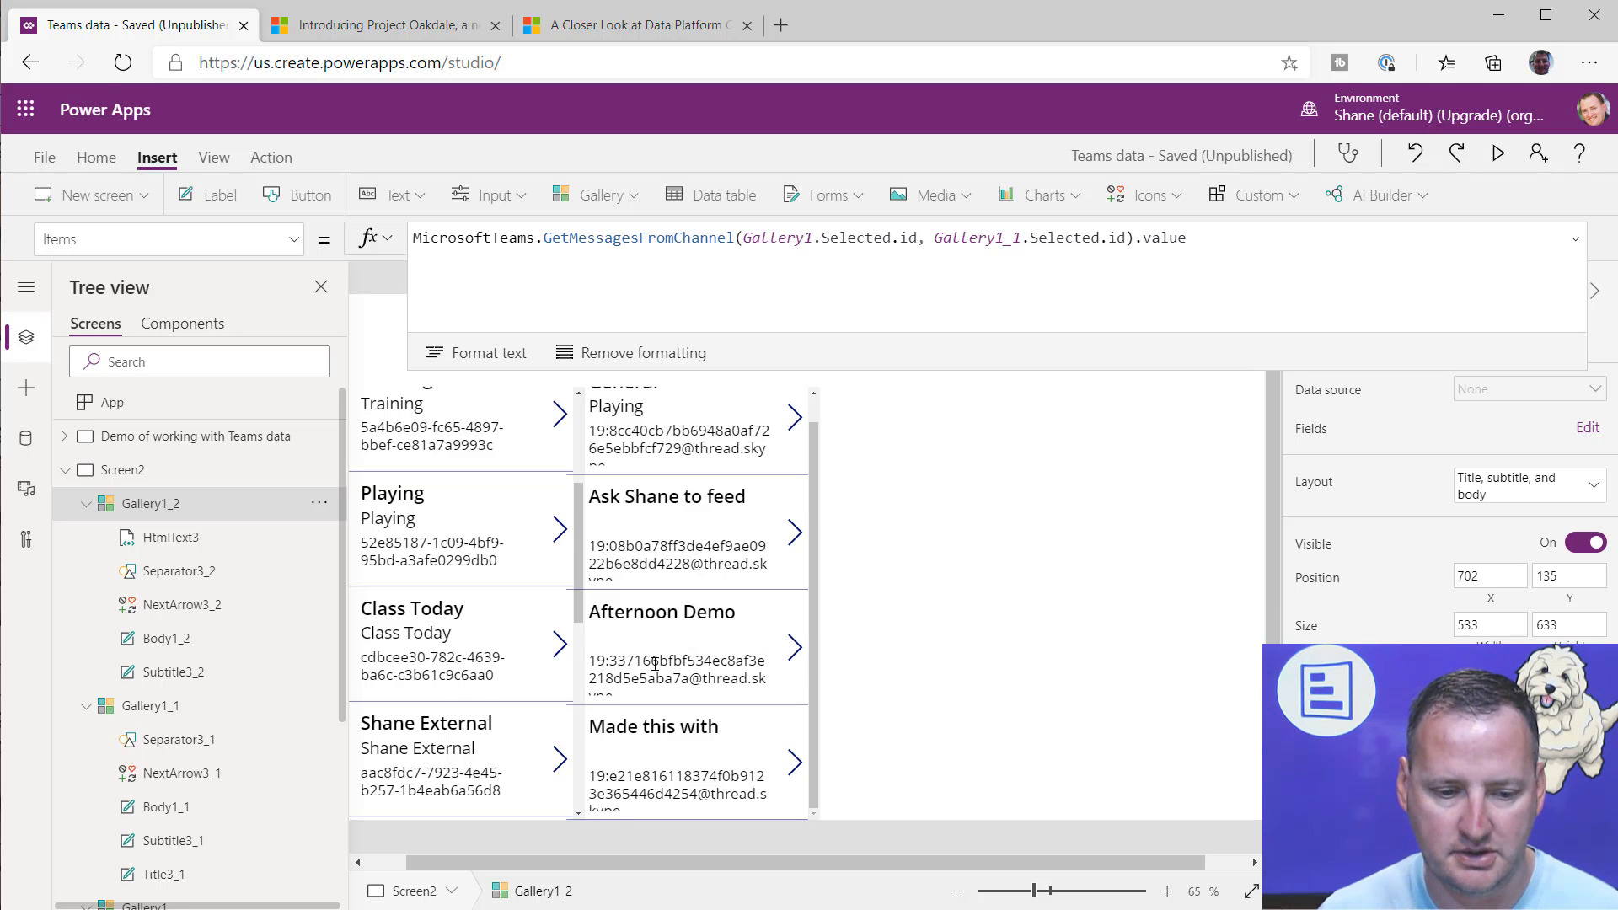
pyautogui.click(793, 645)
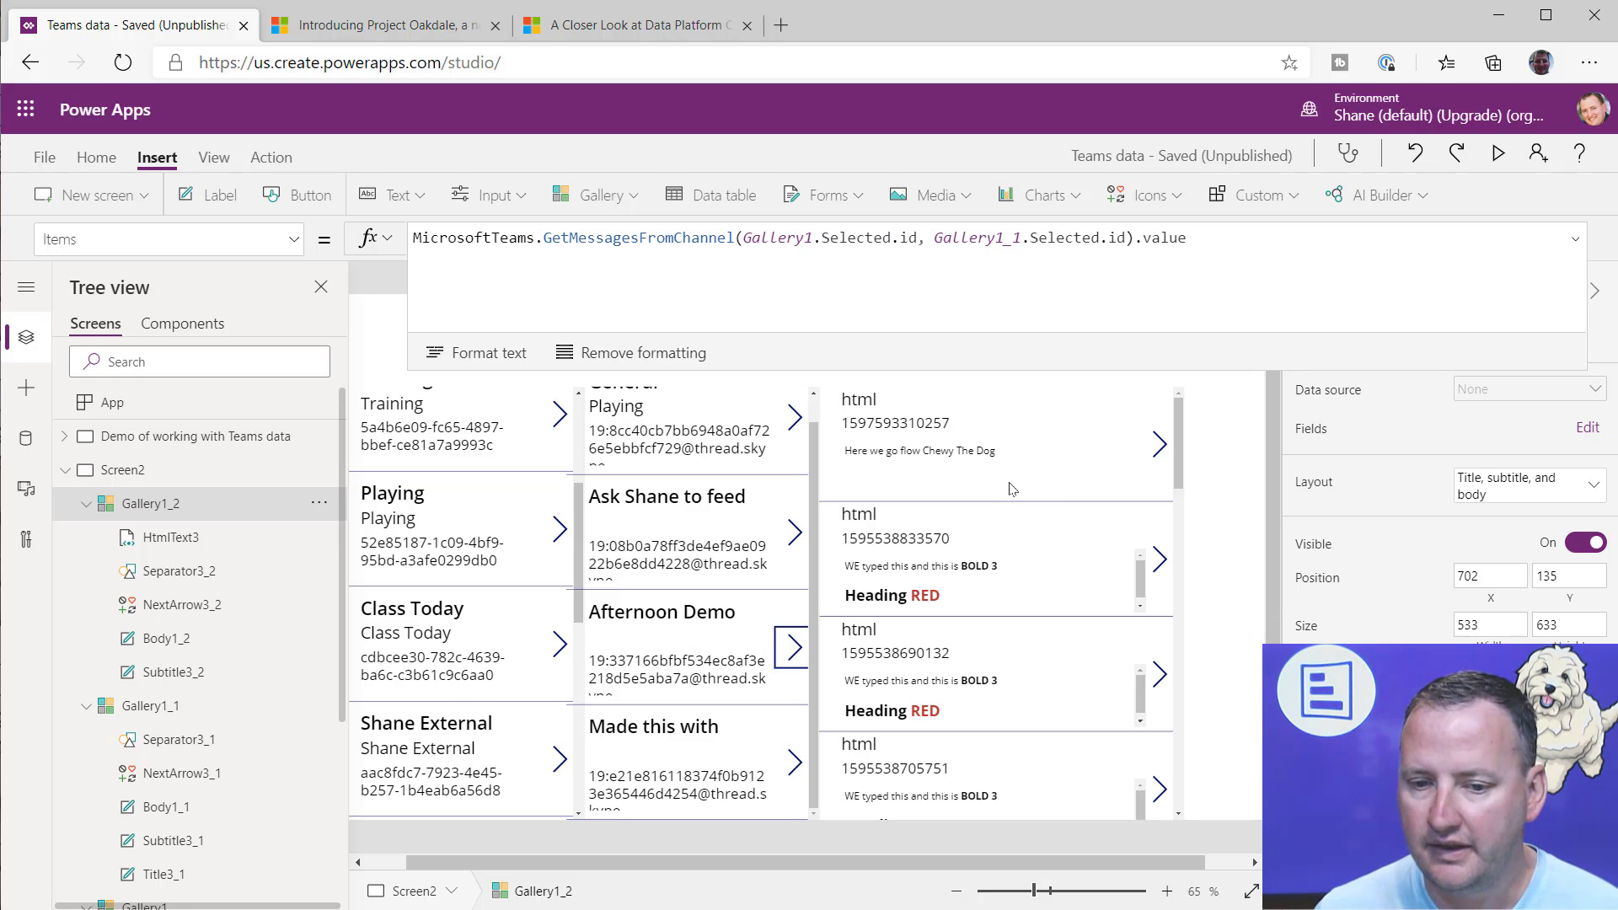
pyautogui.click(982, 462)
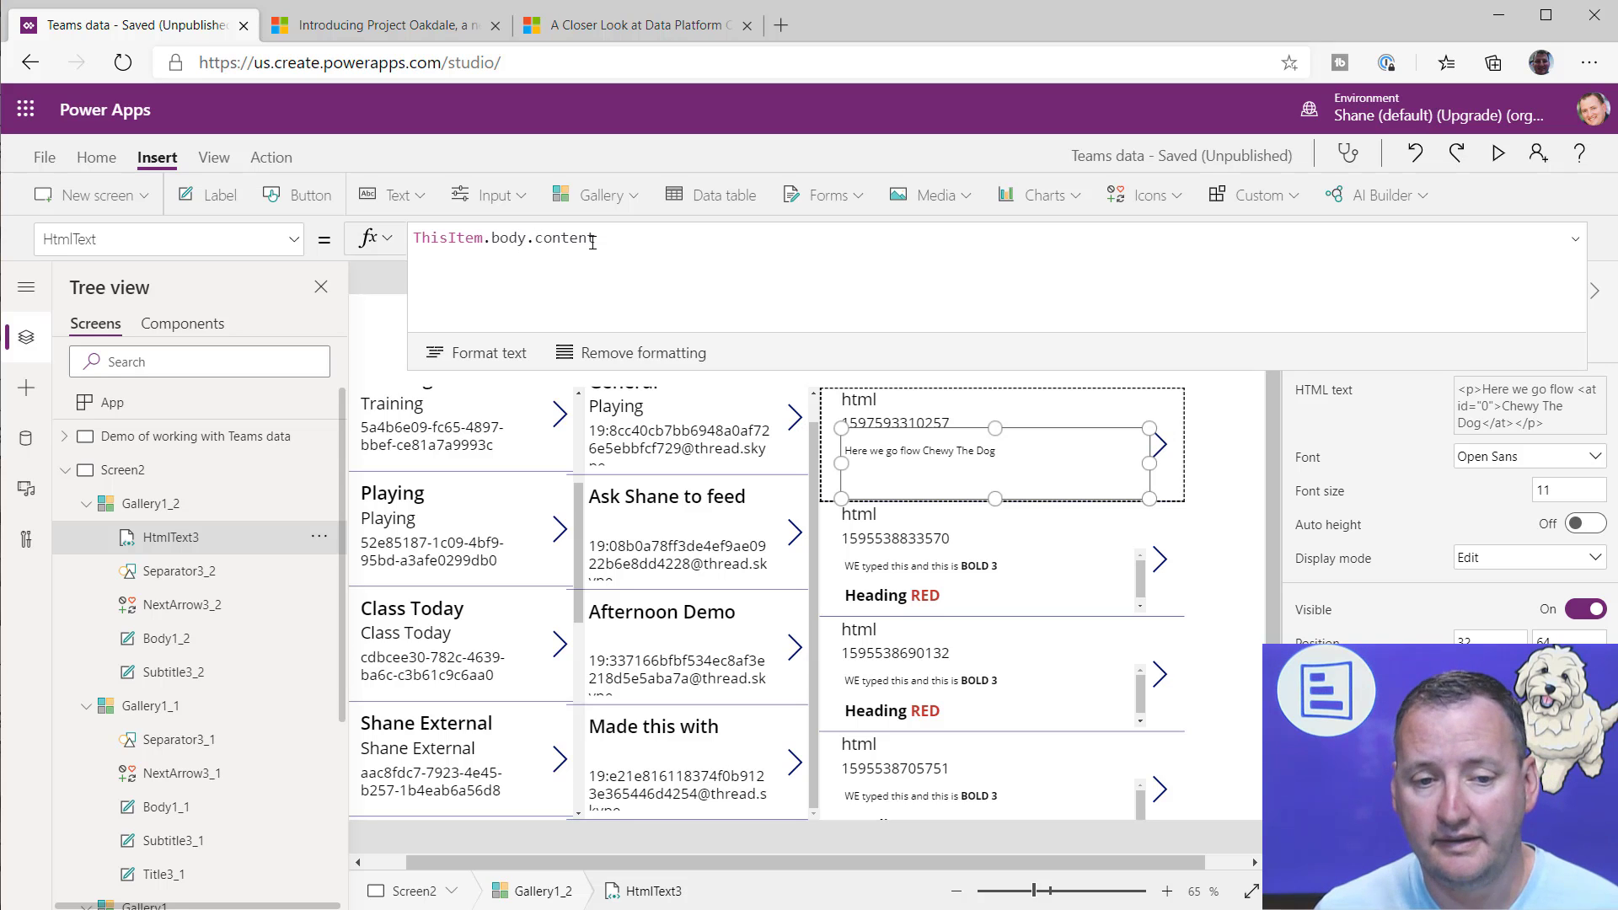
pyautogui.doubleClick(520, 240)
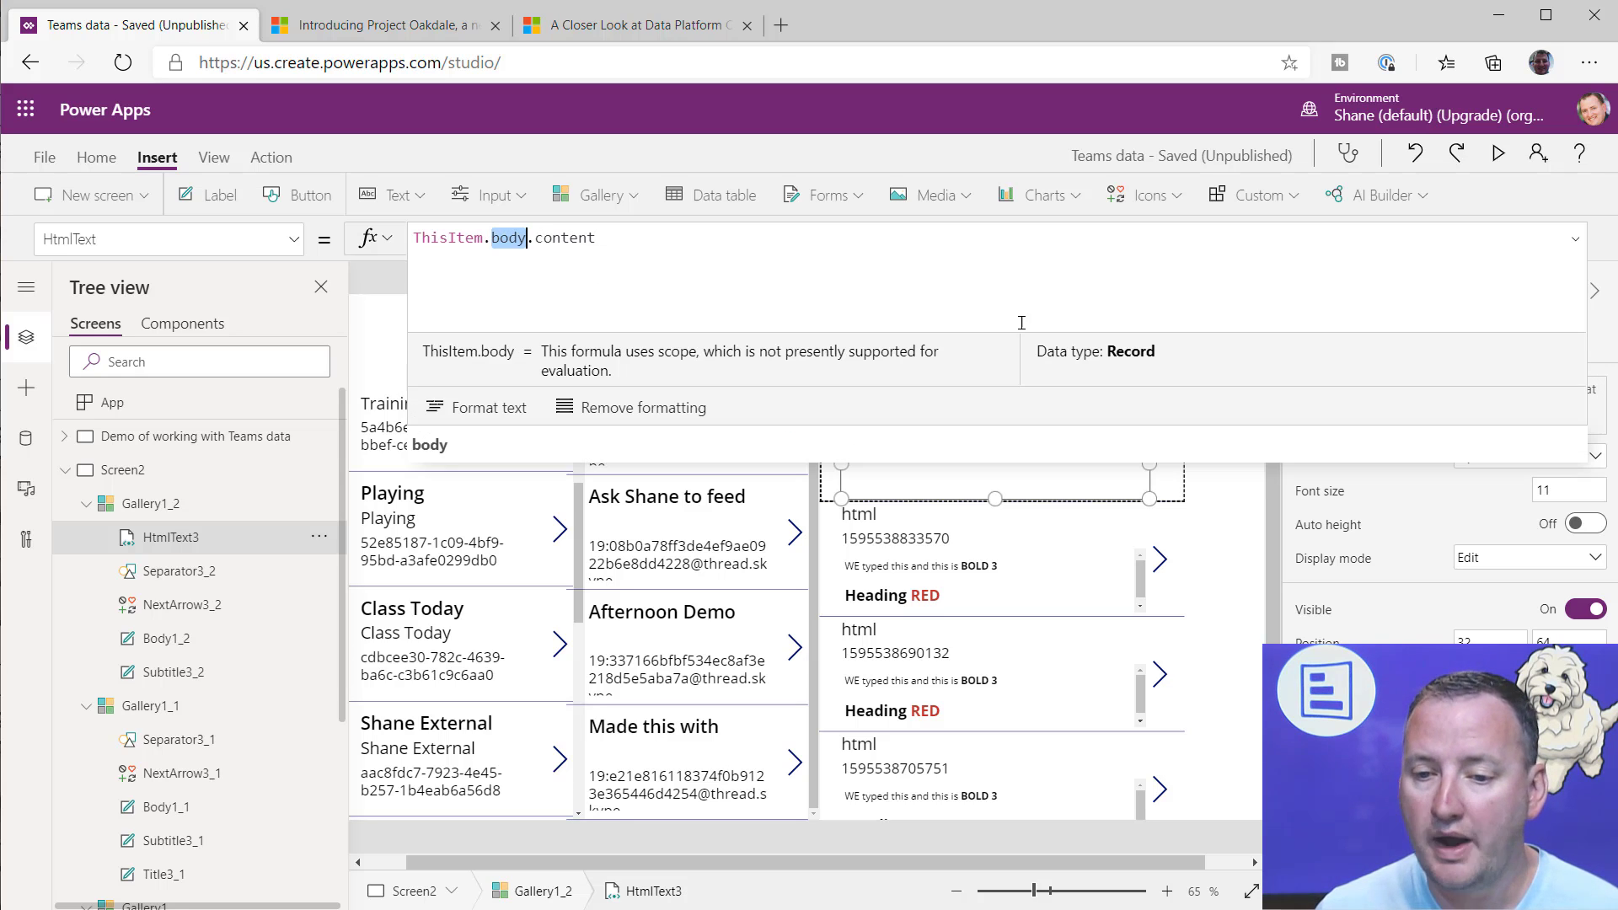
pyautogui.click(1245, 538)
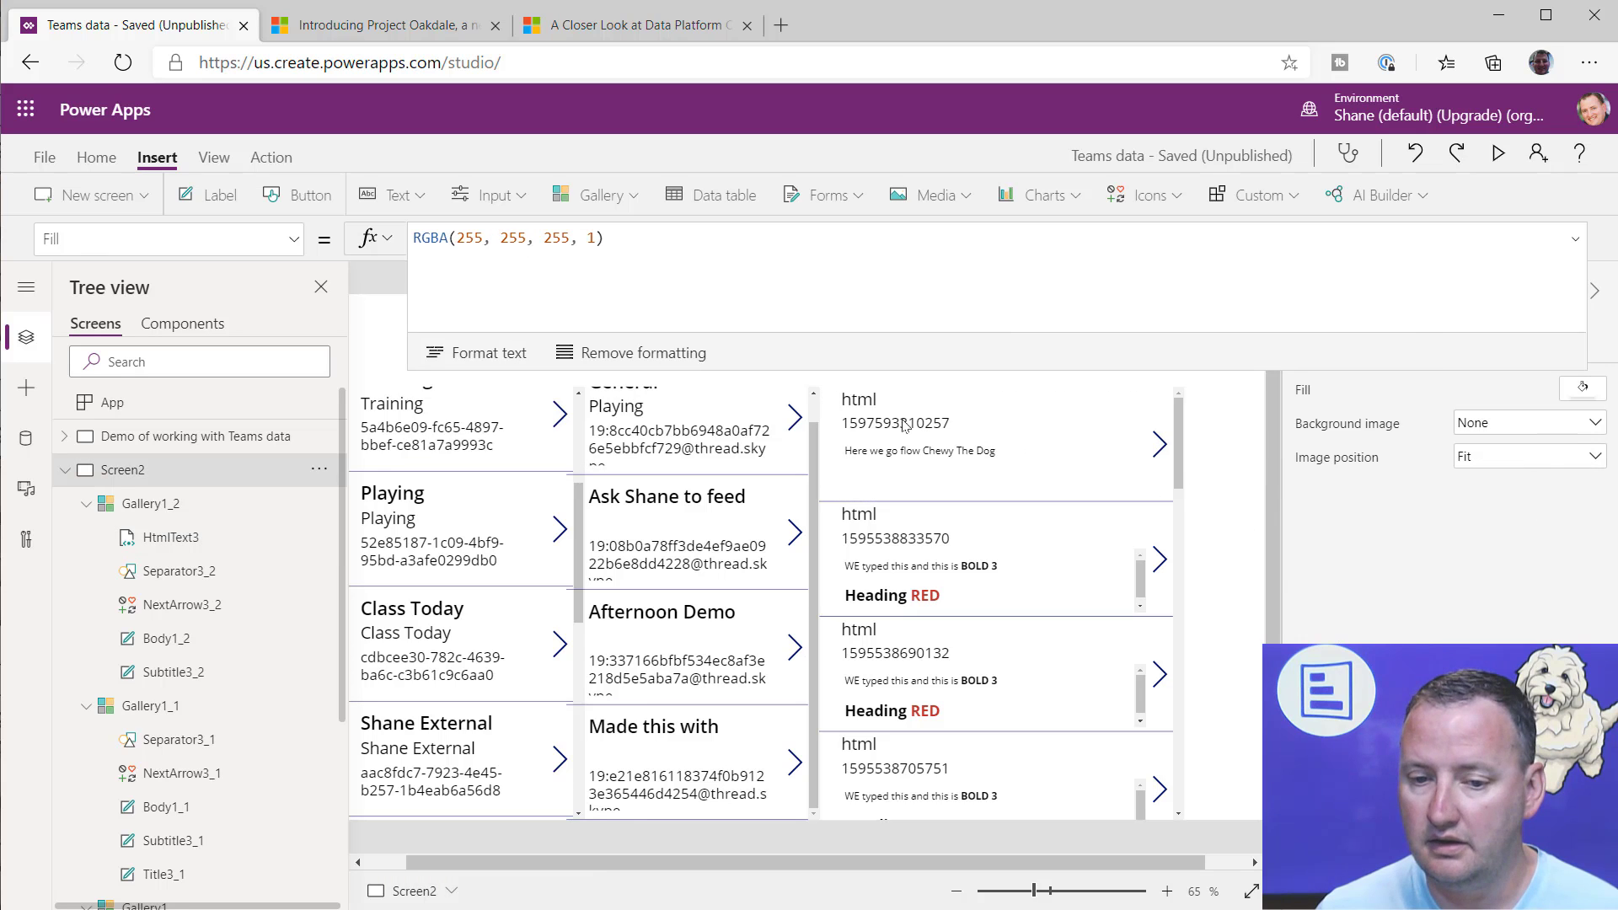
# Step: Show the Text formula of the content type label in the messages gallery to examine its body reference
pyautogui.click(903, 425)
pyautogui.click(861, 403)
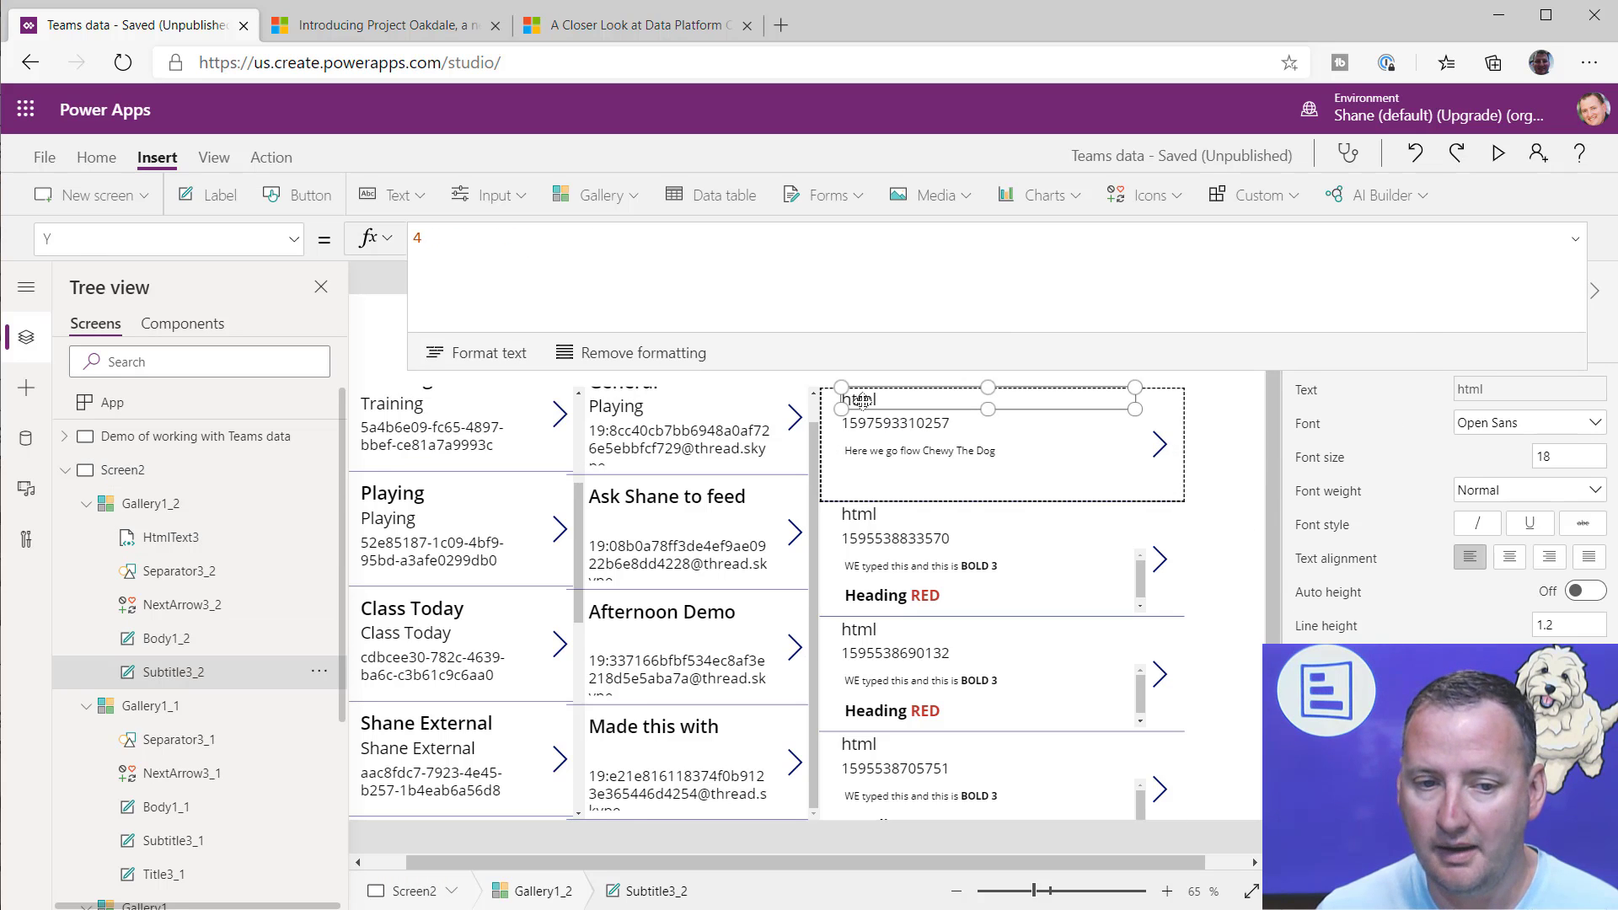
pyautogui.click(641, 306)
pyautogui.click(1238, 486)
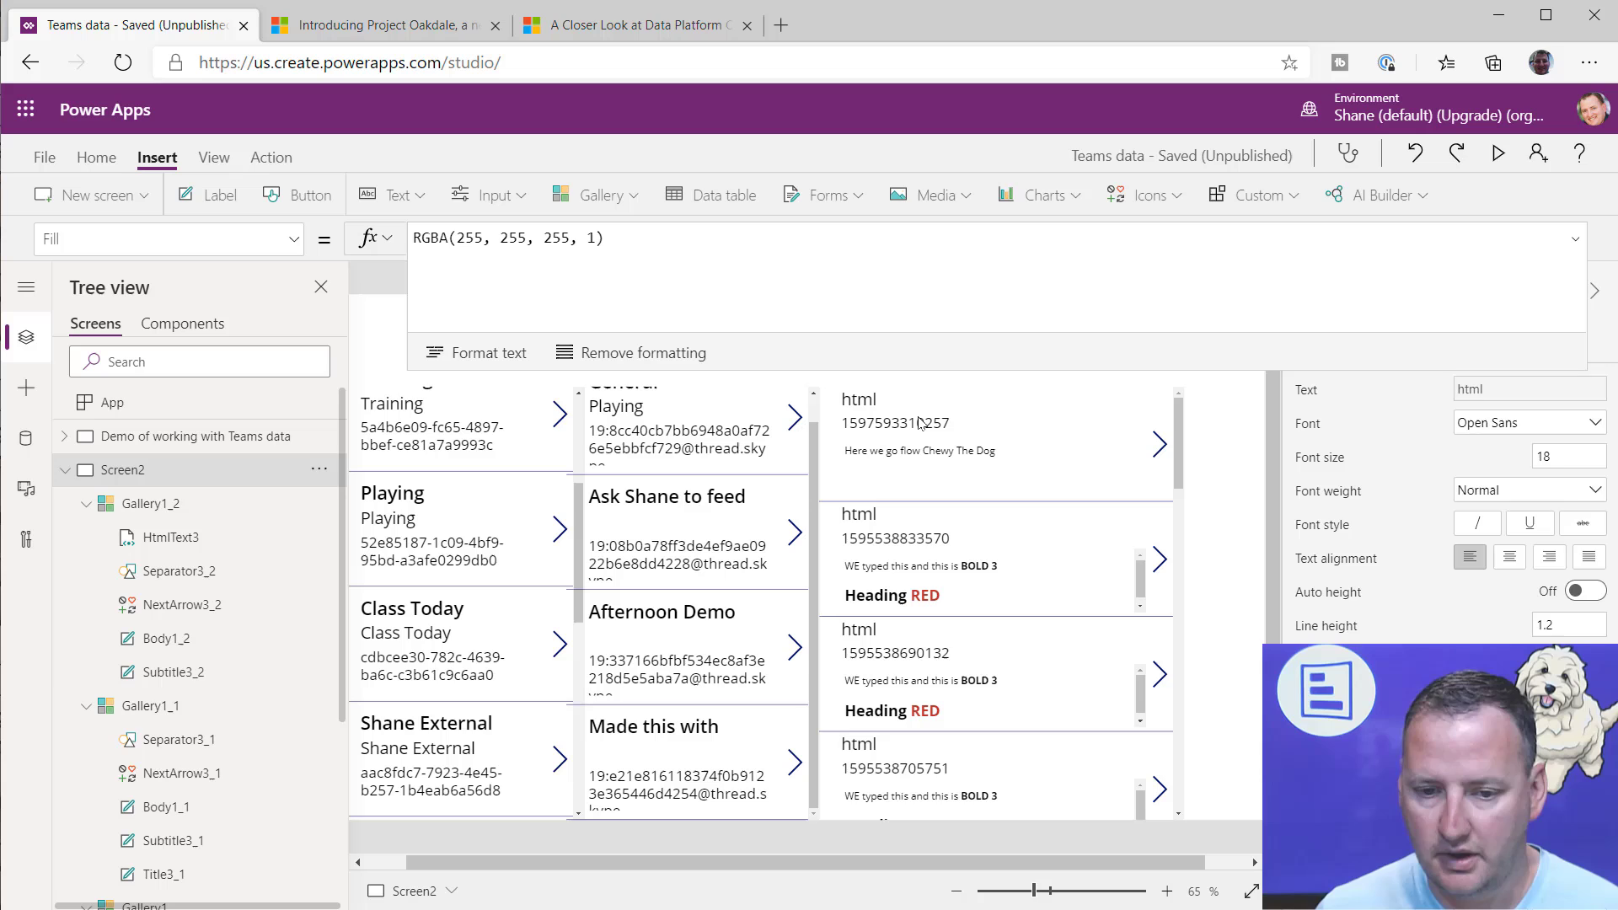
pyautogui.click(856, 406)
pyautogui.click(293, 240)
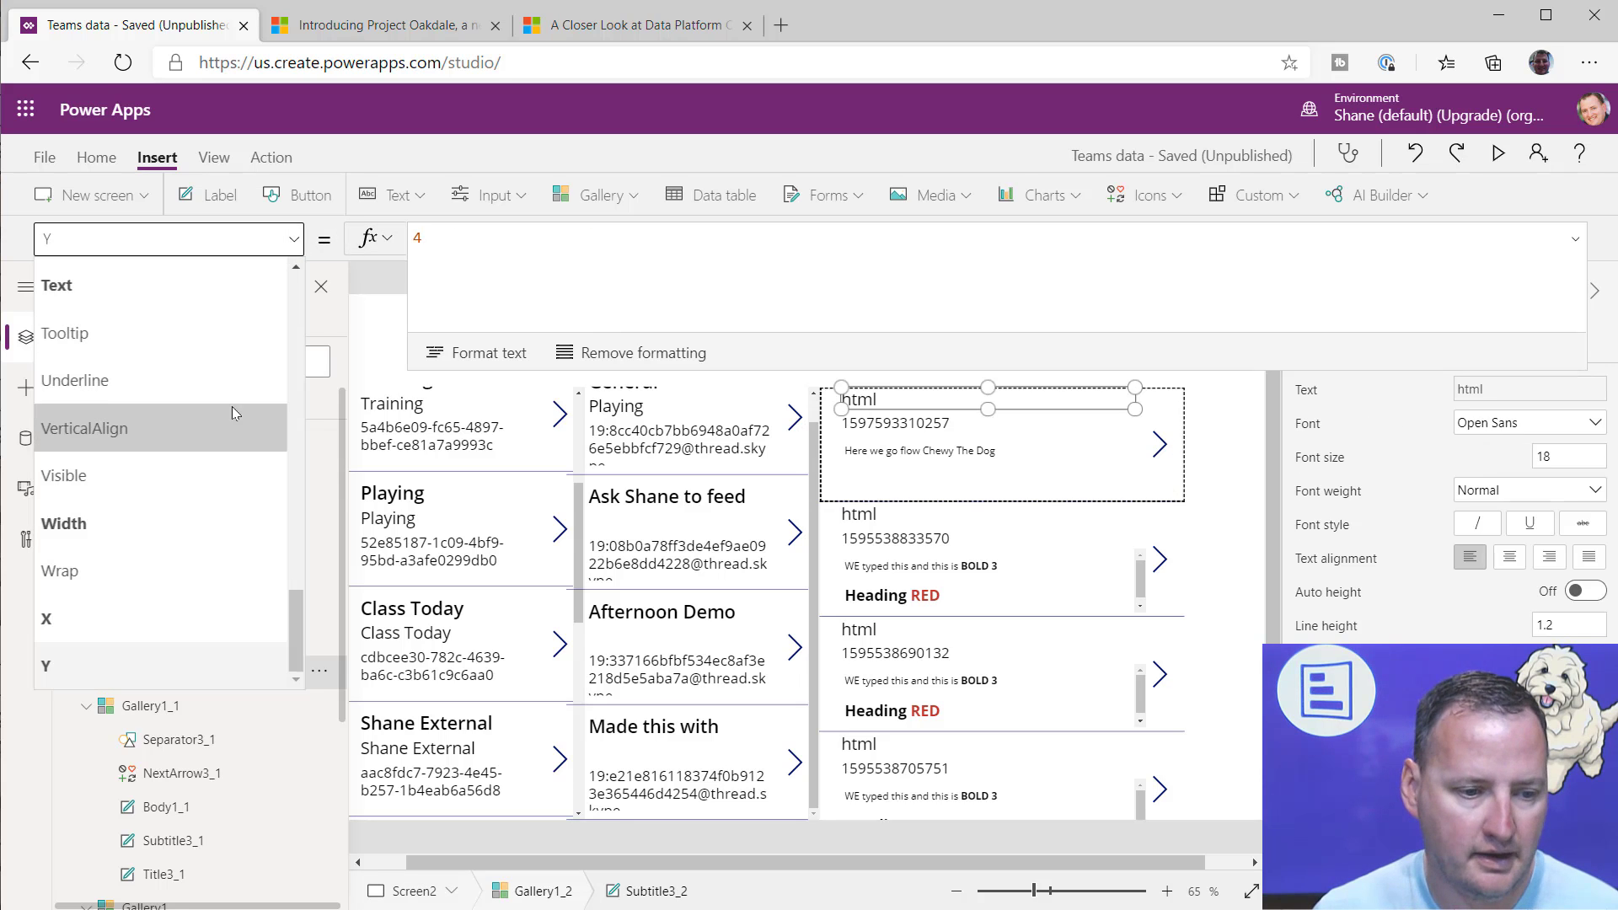
pyautogui.scroll(4, 206, 422)
pyautogui.click(165, 478)
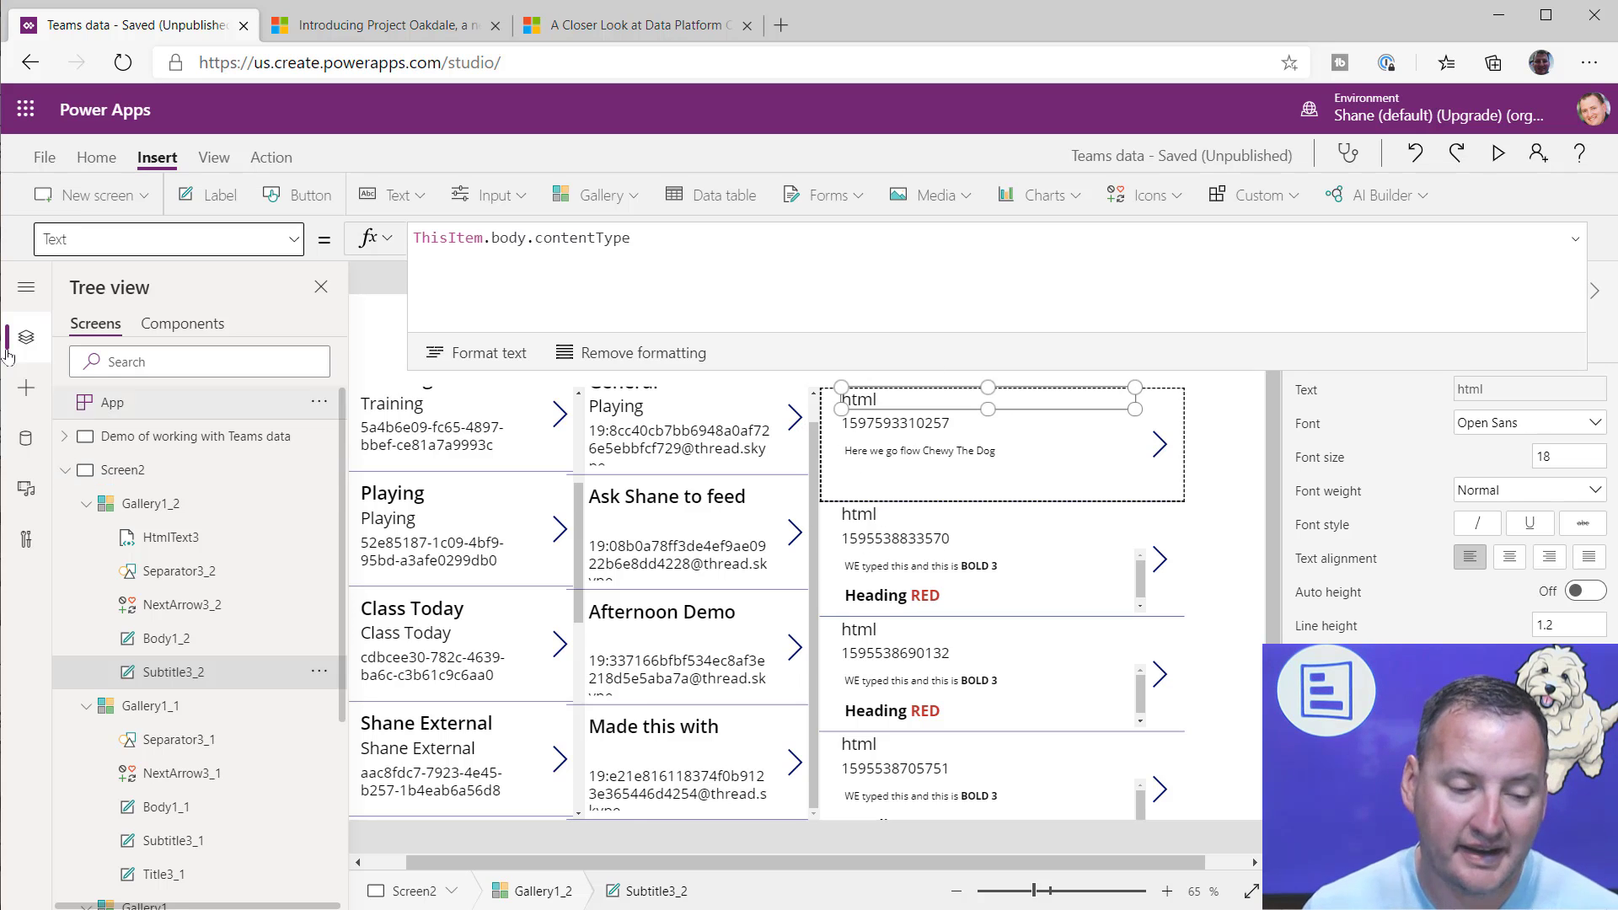
# Step: Go back to the button on Screen1 and review the content value in its OnSelect formula, then deselect the button
pyautogui.click(65, 469)
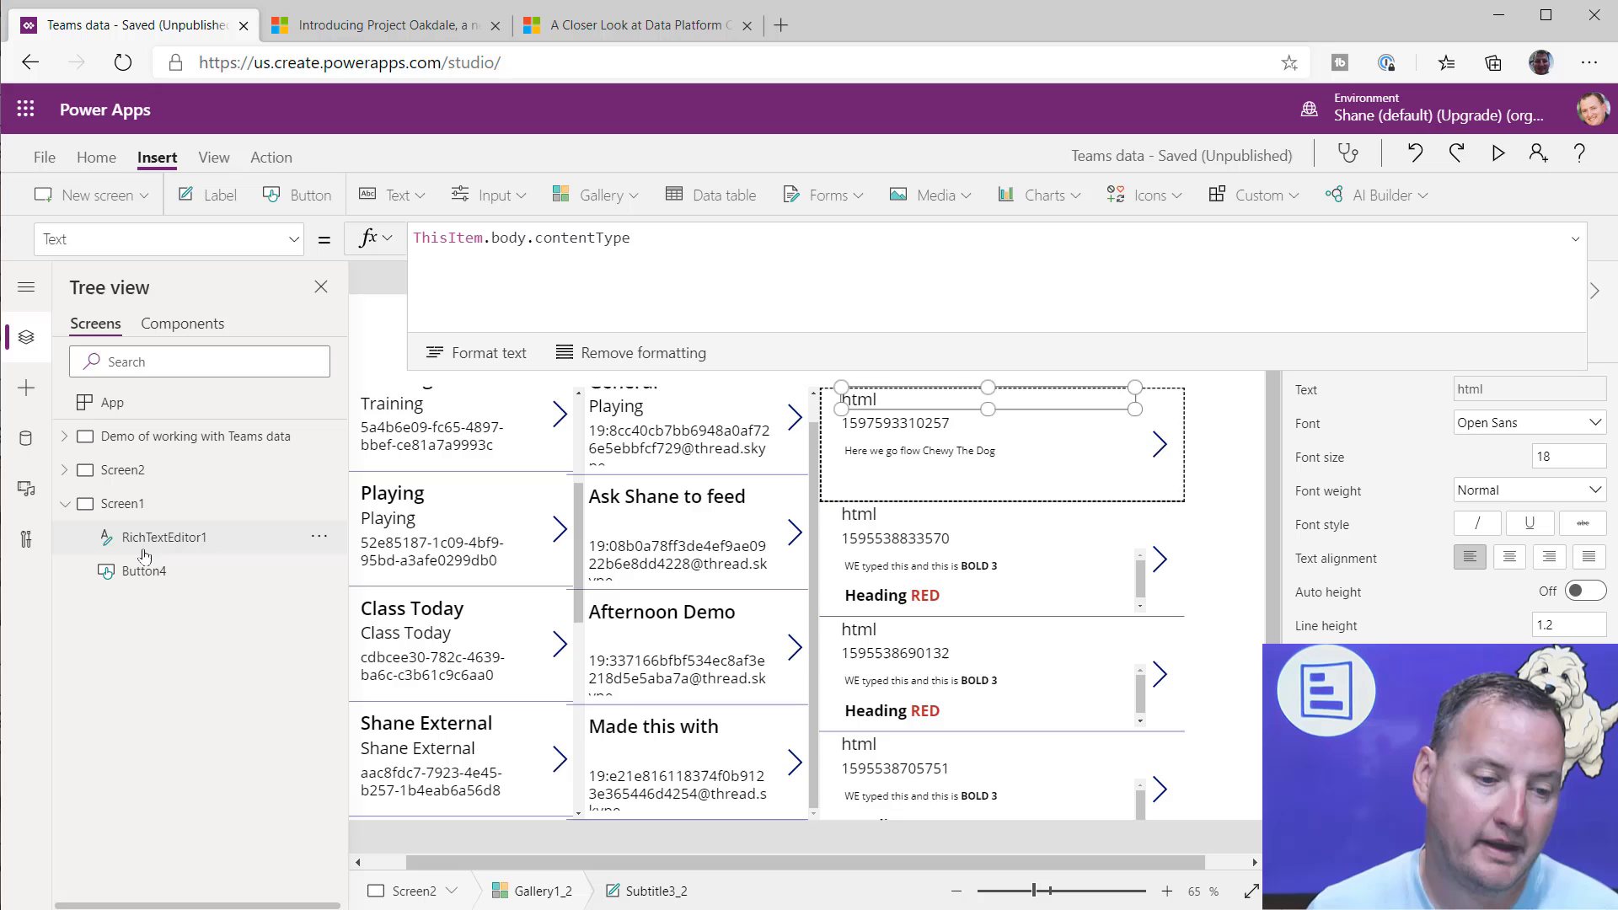
pyautogui.click(134, 505)
pyautogui.click(143, 571)
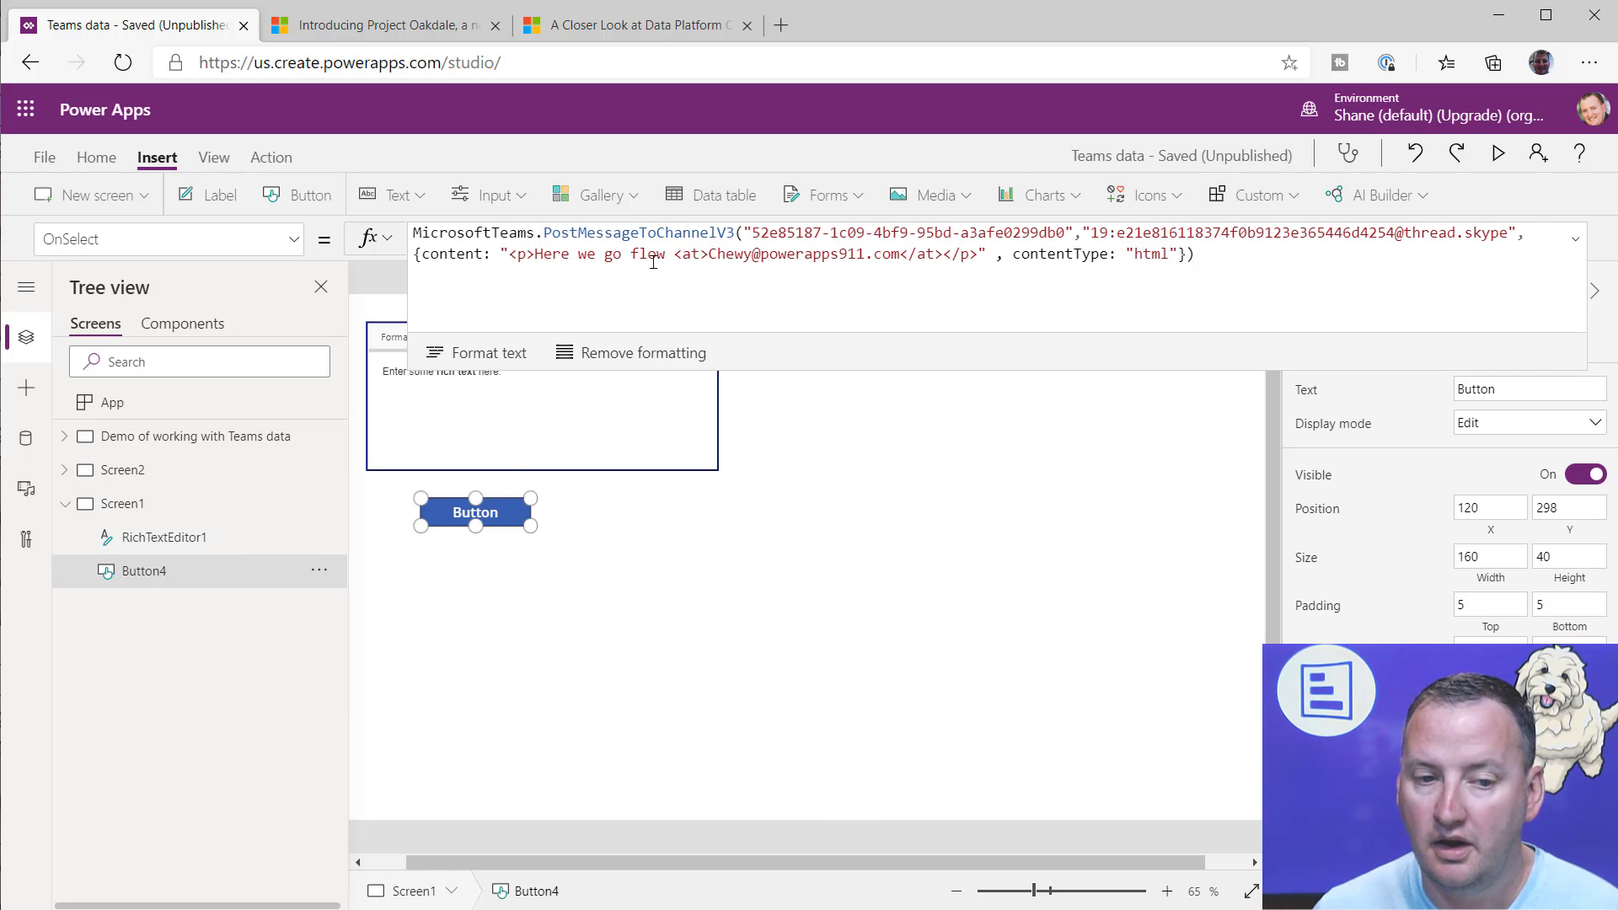
pyautogui.moveTo(499, 255); pyautogui.dragTo(995, 256)
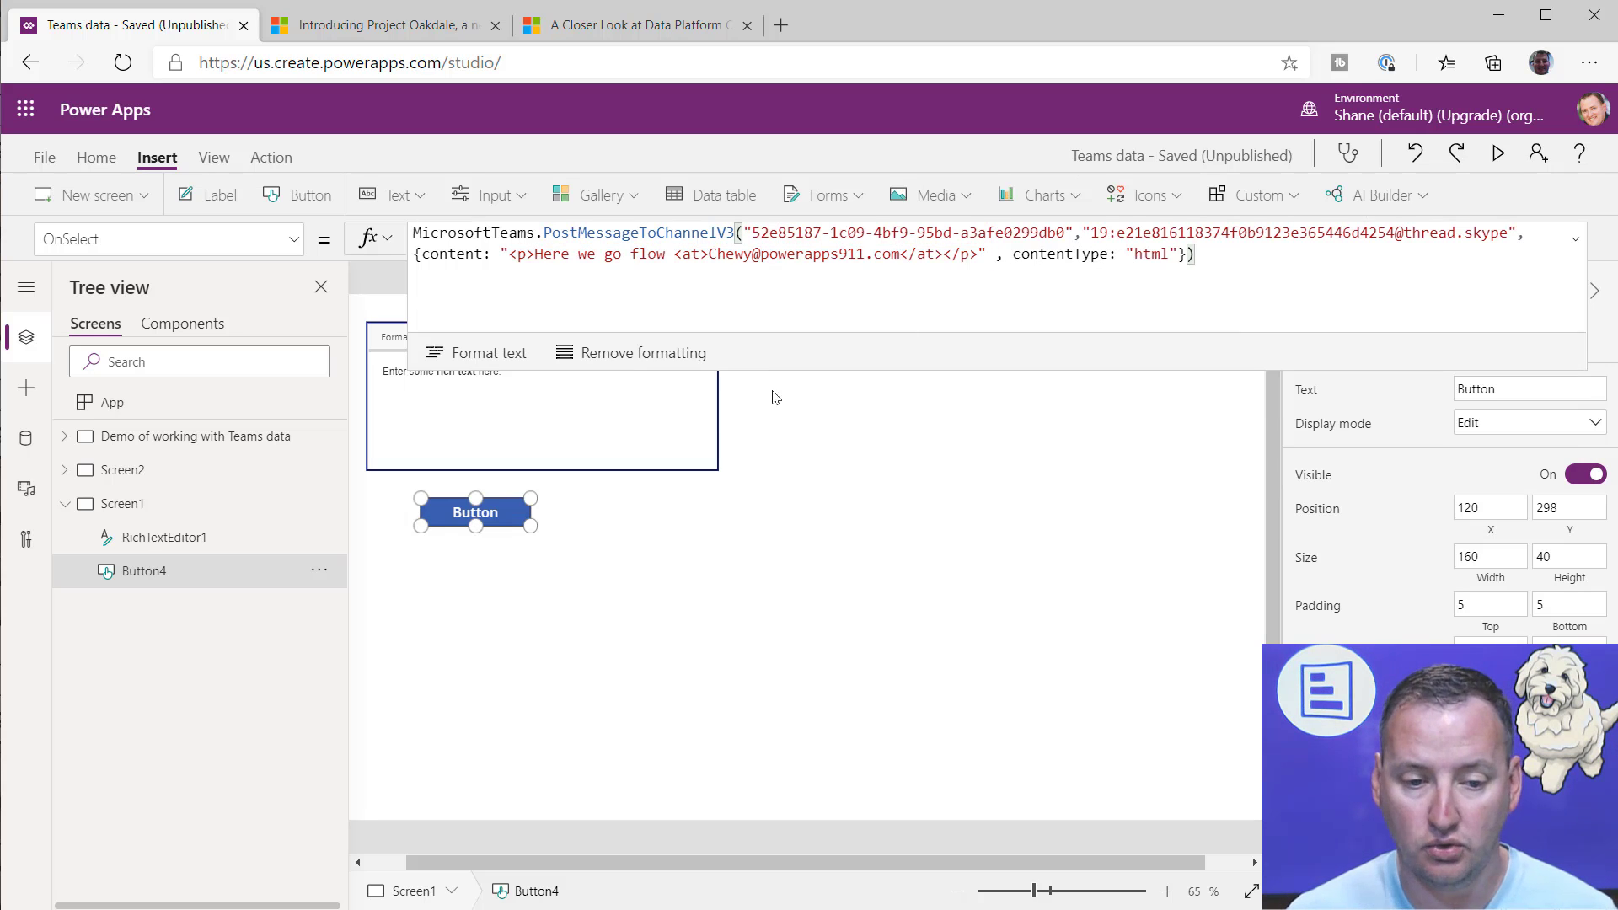
pyautogui.click(842, 487)
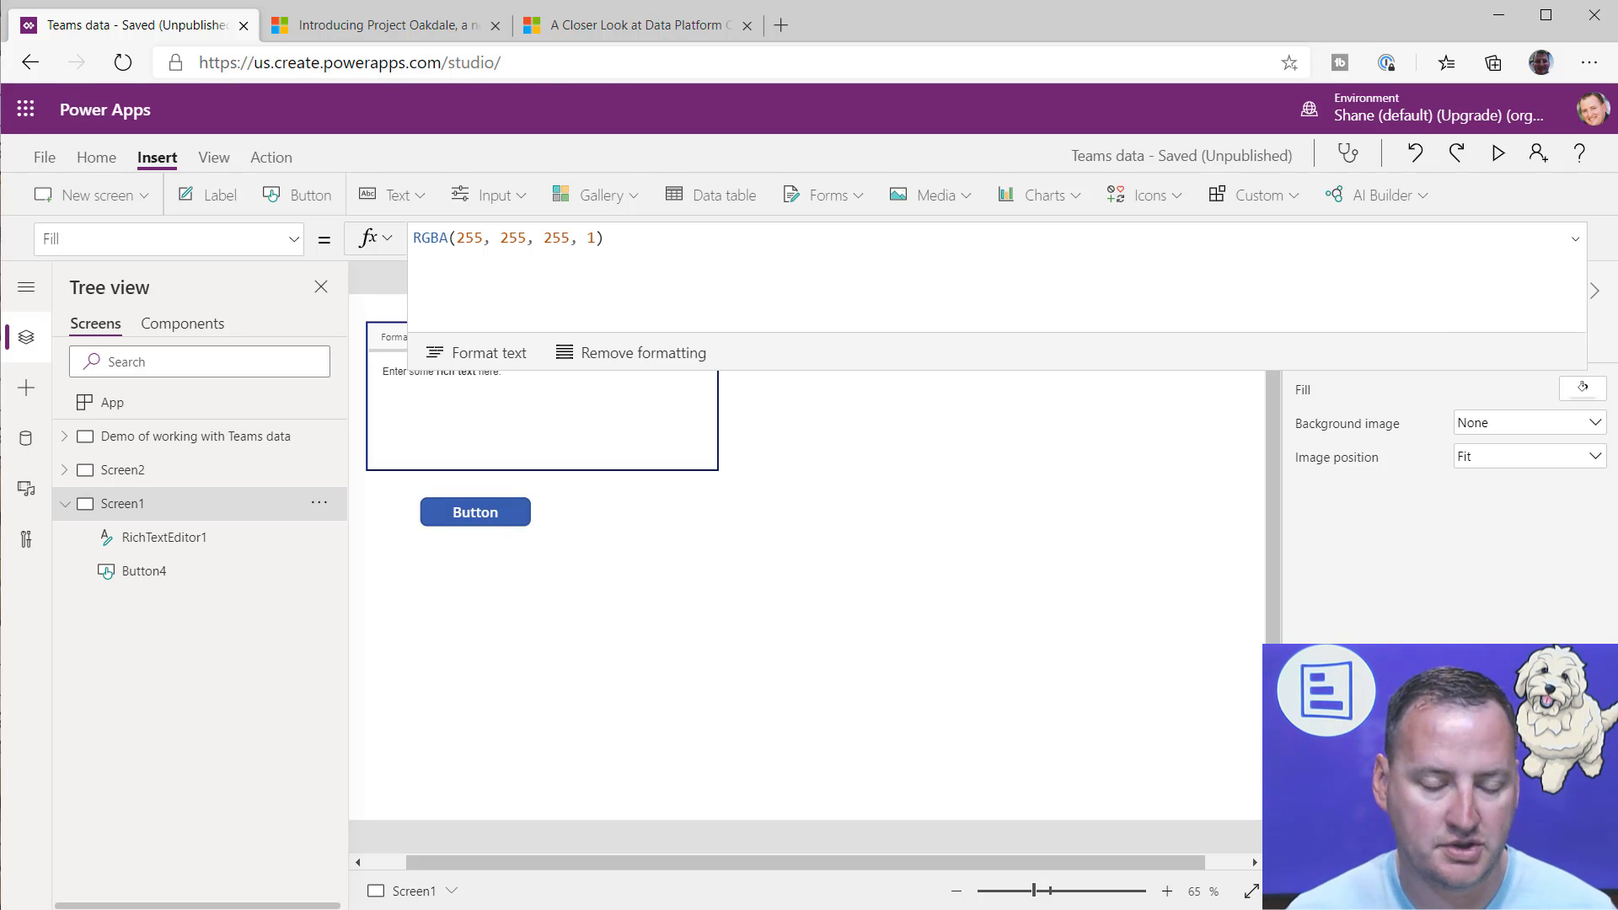
# Step: Switch to Microsoft Teams and check the posted message in the Playing team's hidden channel "Made this with Power Apps", then return to Power Apps
pyautogui.hotkey('alt', 'Tab')
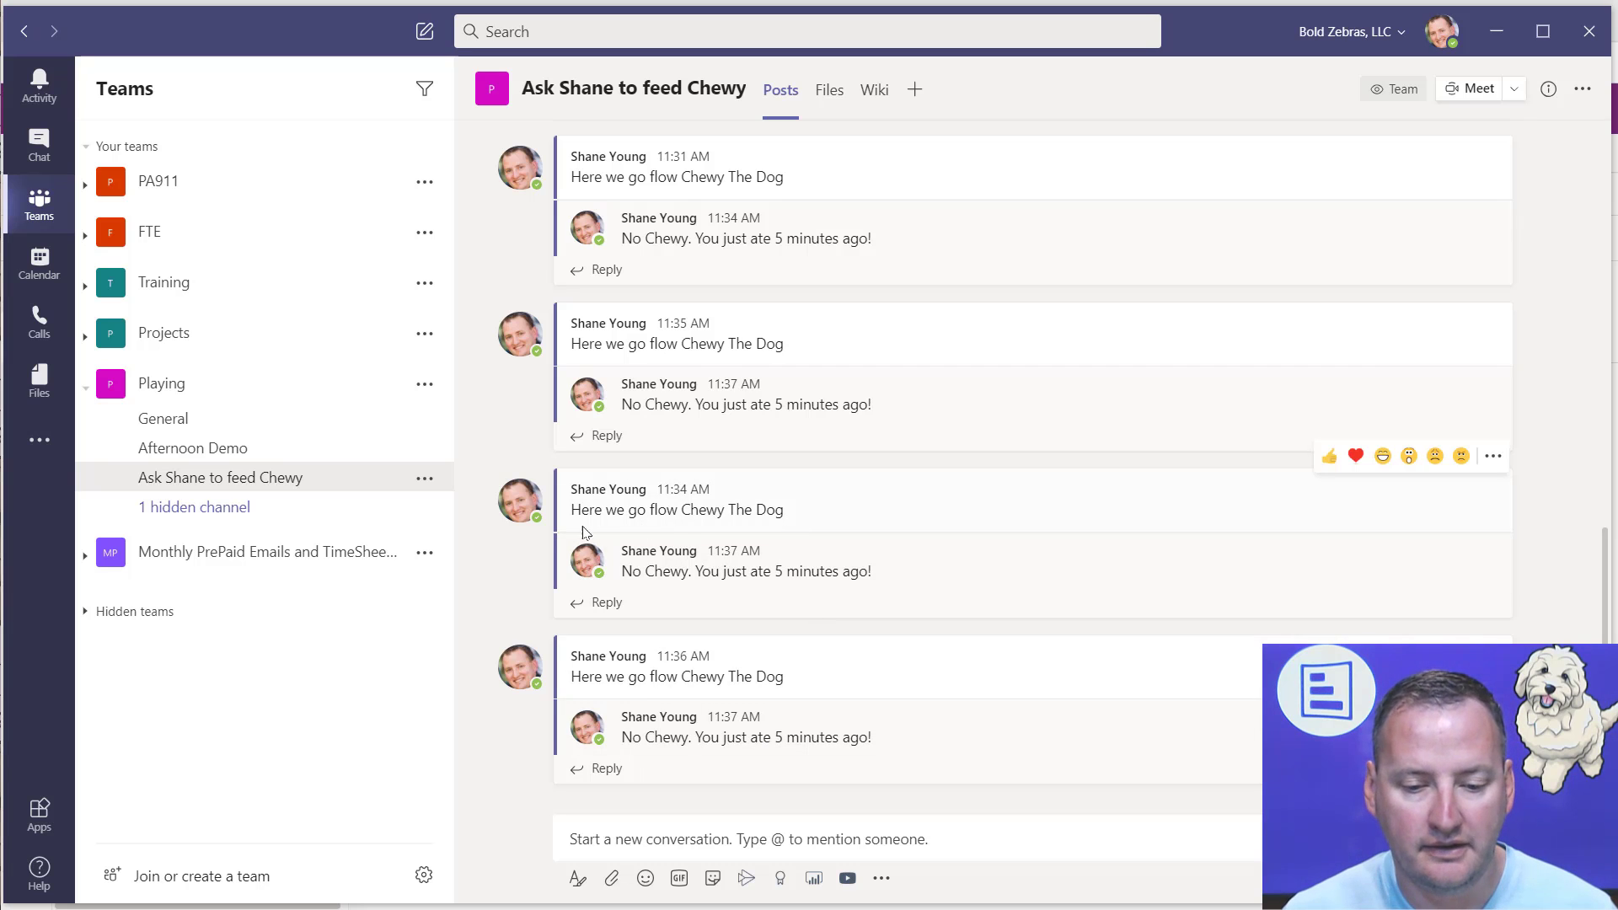
pyautogui.click(206, 451)
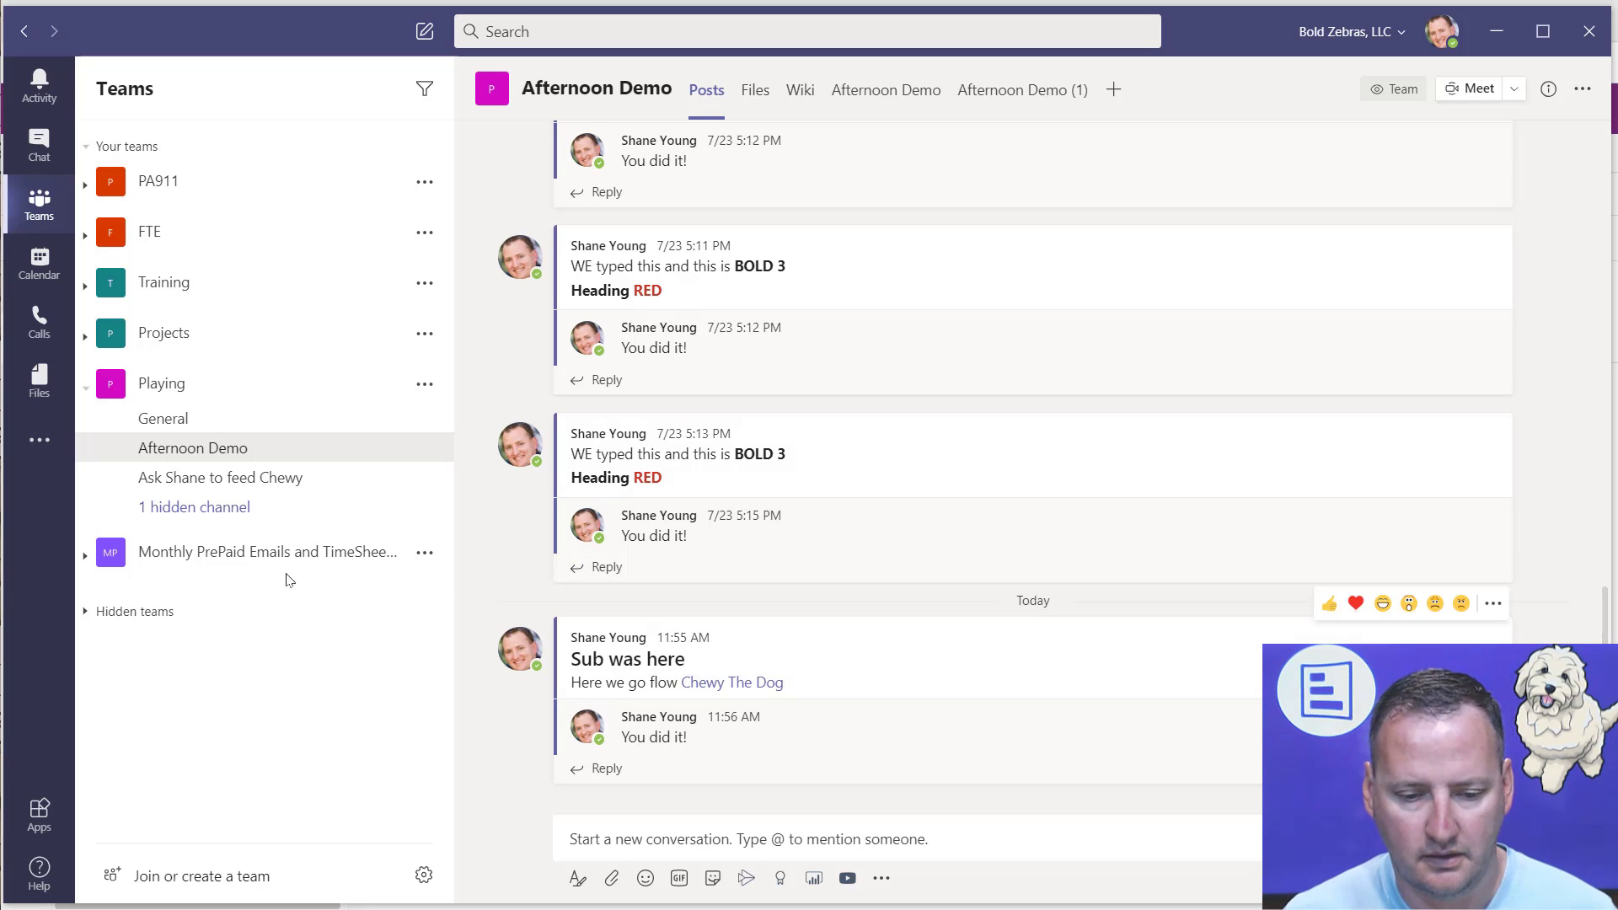
pyautogui.click(169, 509)
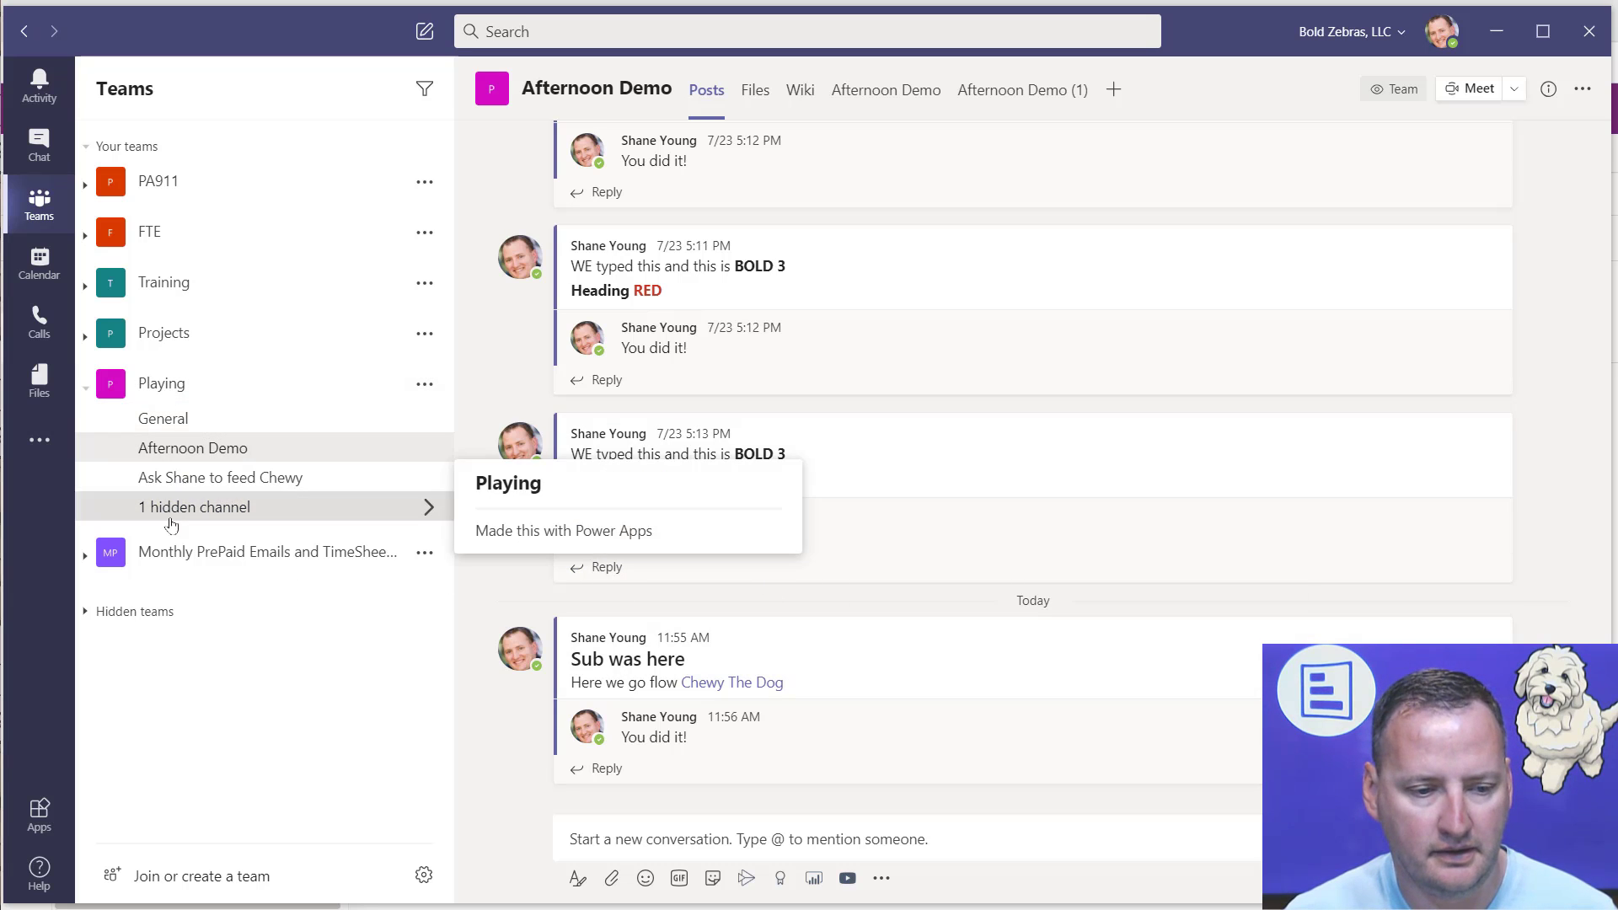
pyautogui.click(524, 529)
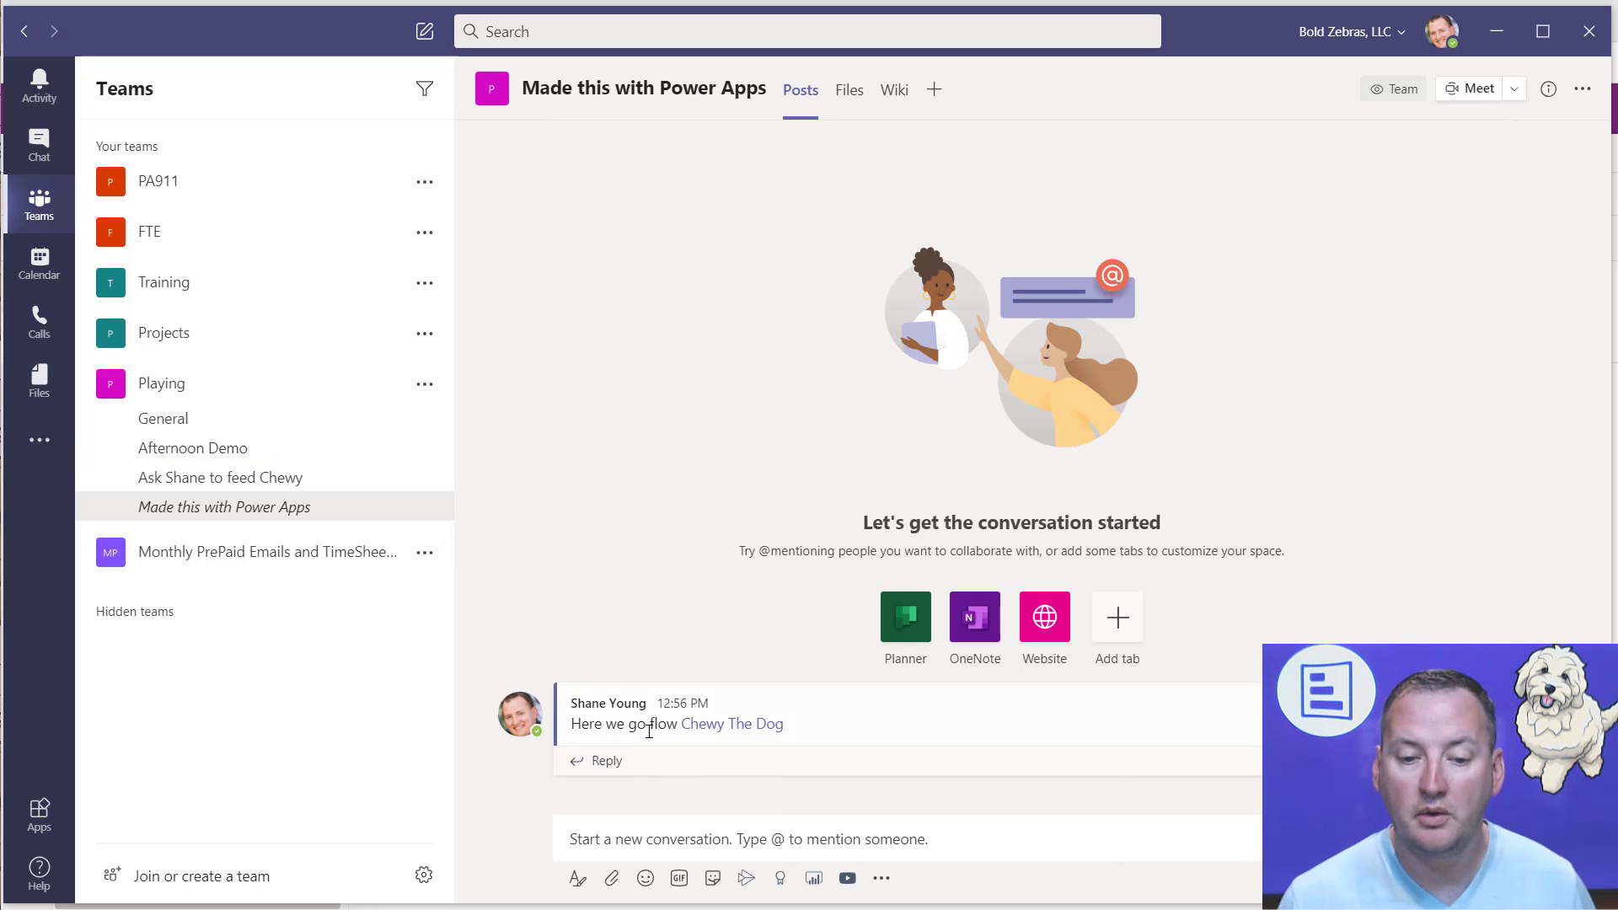
pyautogui.moveTo(744, 734)
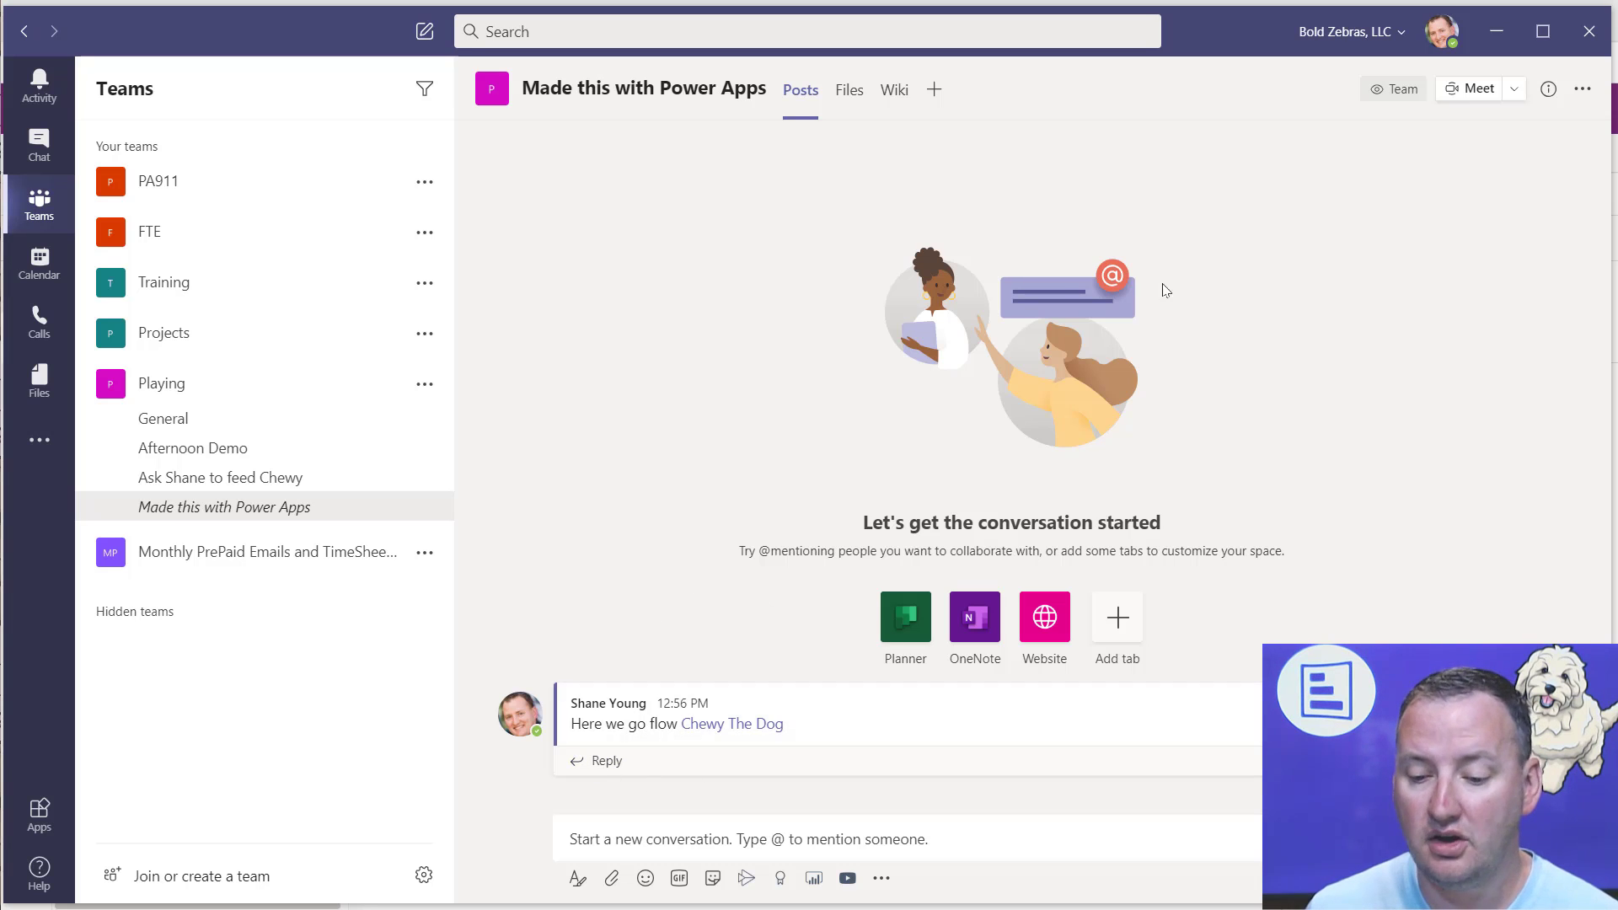
pyautogui.click(1499, 34)
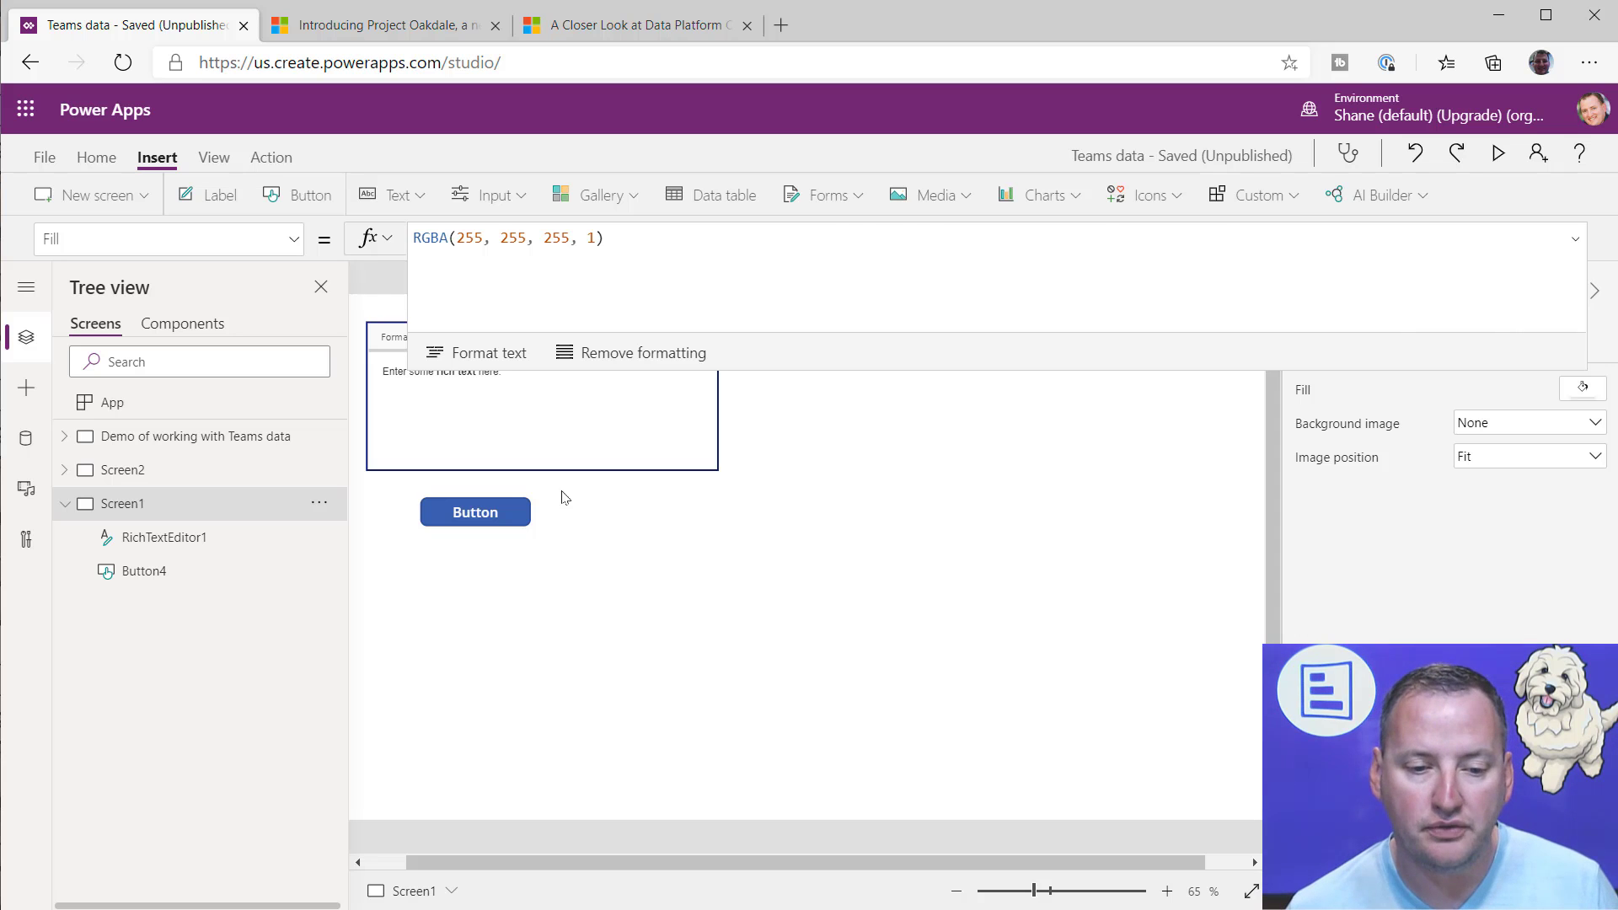
# Step: In the OnSelect formula of Screen1's button, replace the quoted content value with RichTextEditor1.HtmlText
pyautogui.click(516, 511)
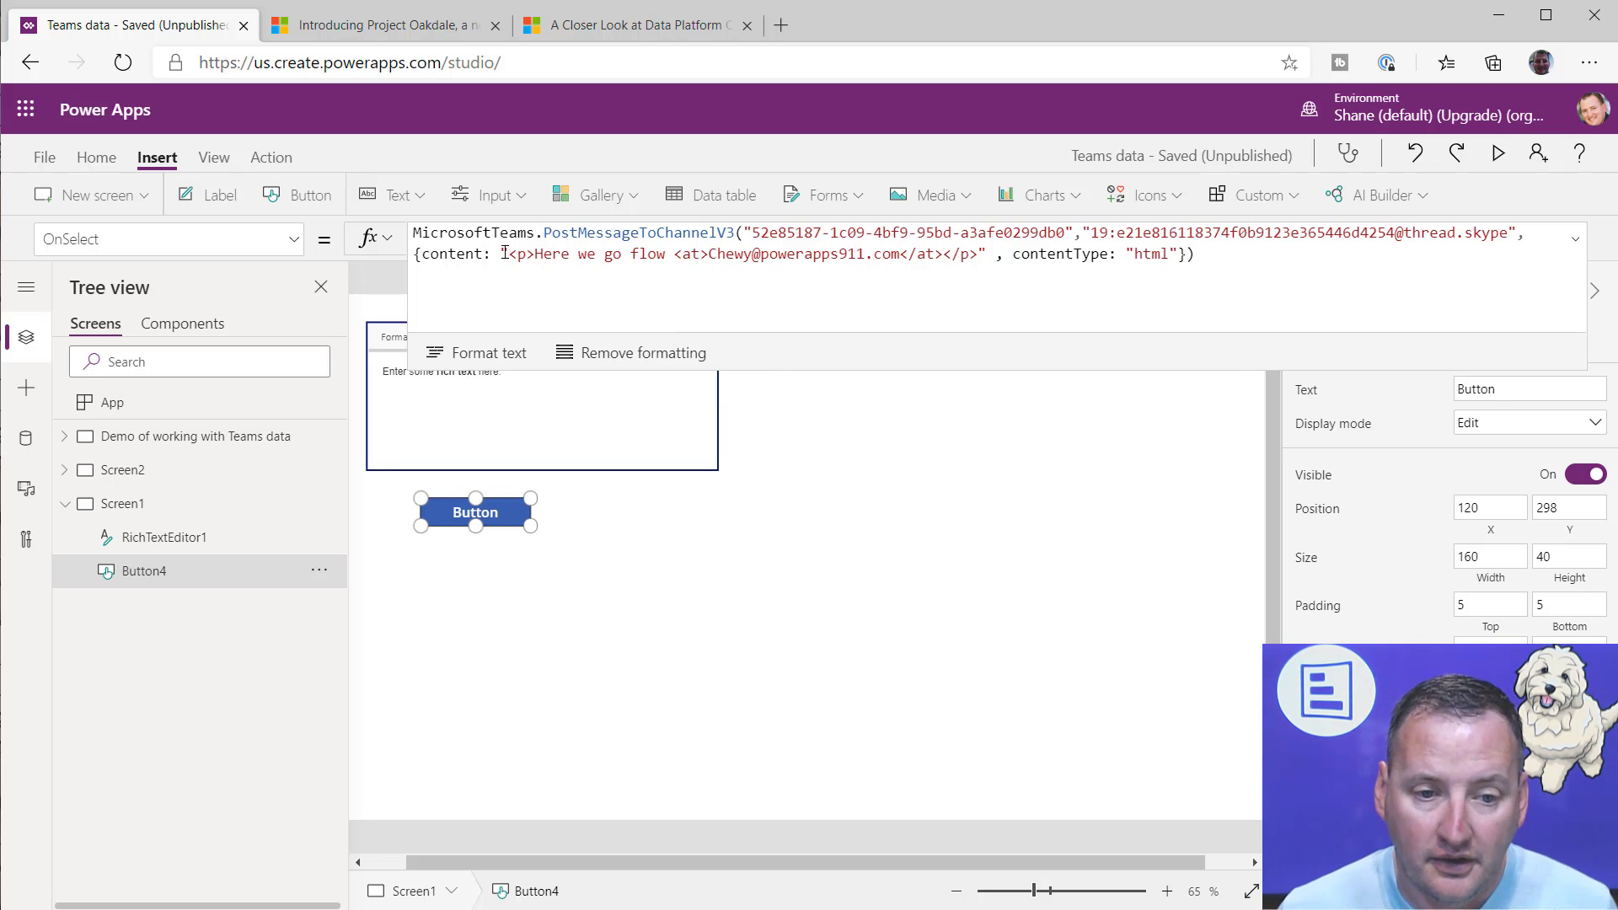
pyautogui.moveTo(500, 255); pyautogui.dragTo(988, 254)
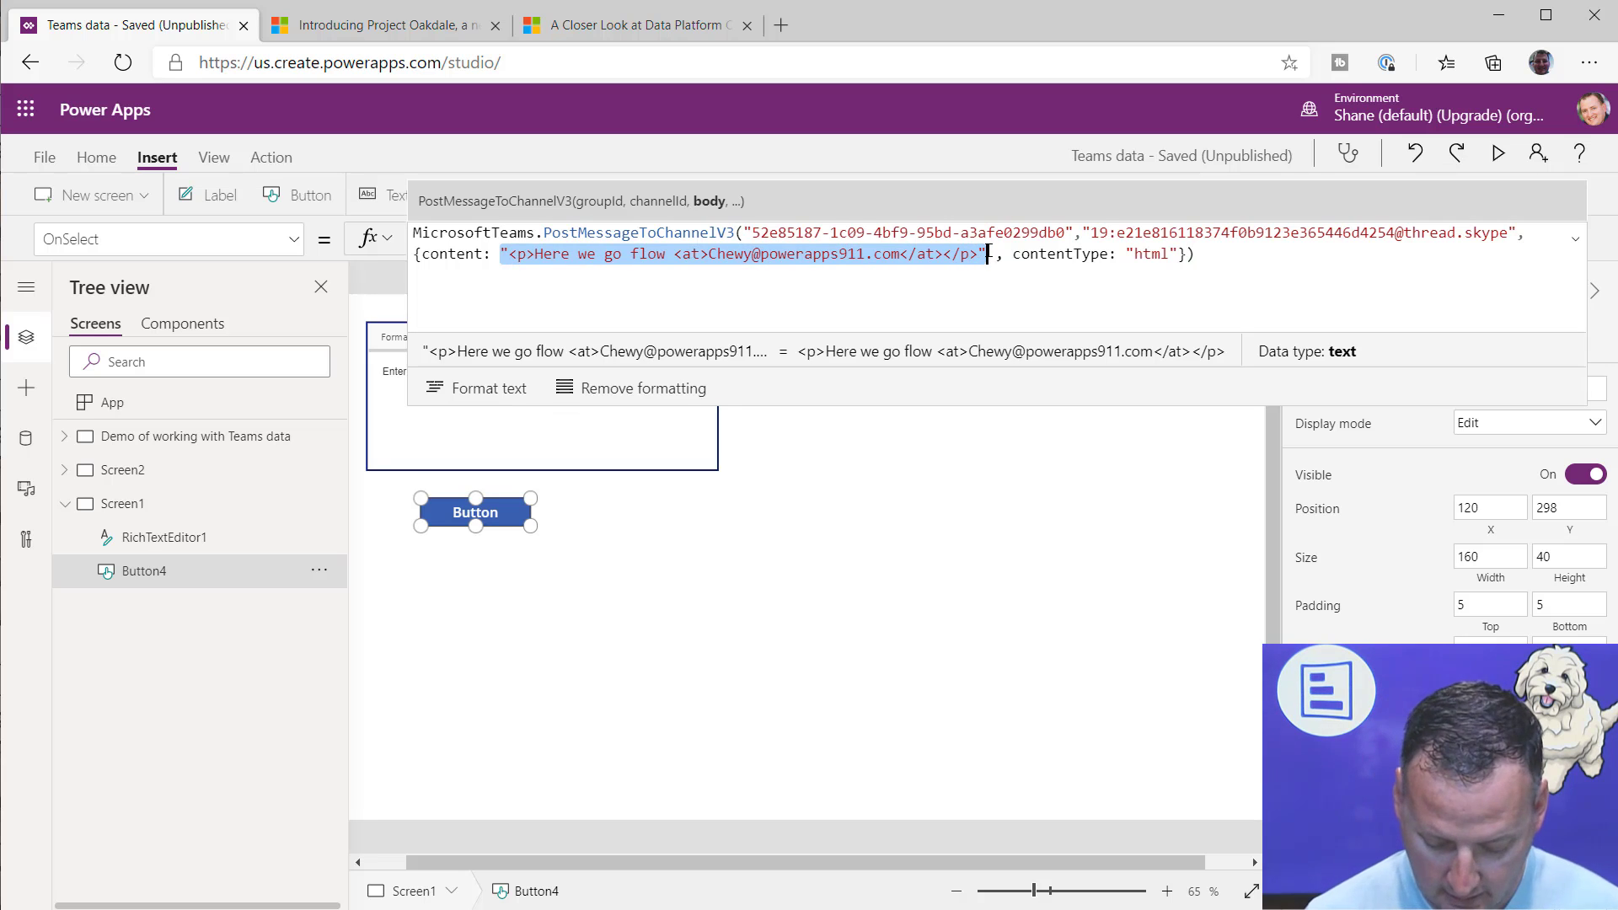
pyautogui.press('BackSpace')
pyautogui.write('rich')
pyautogui.press('Tab')
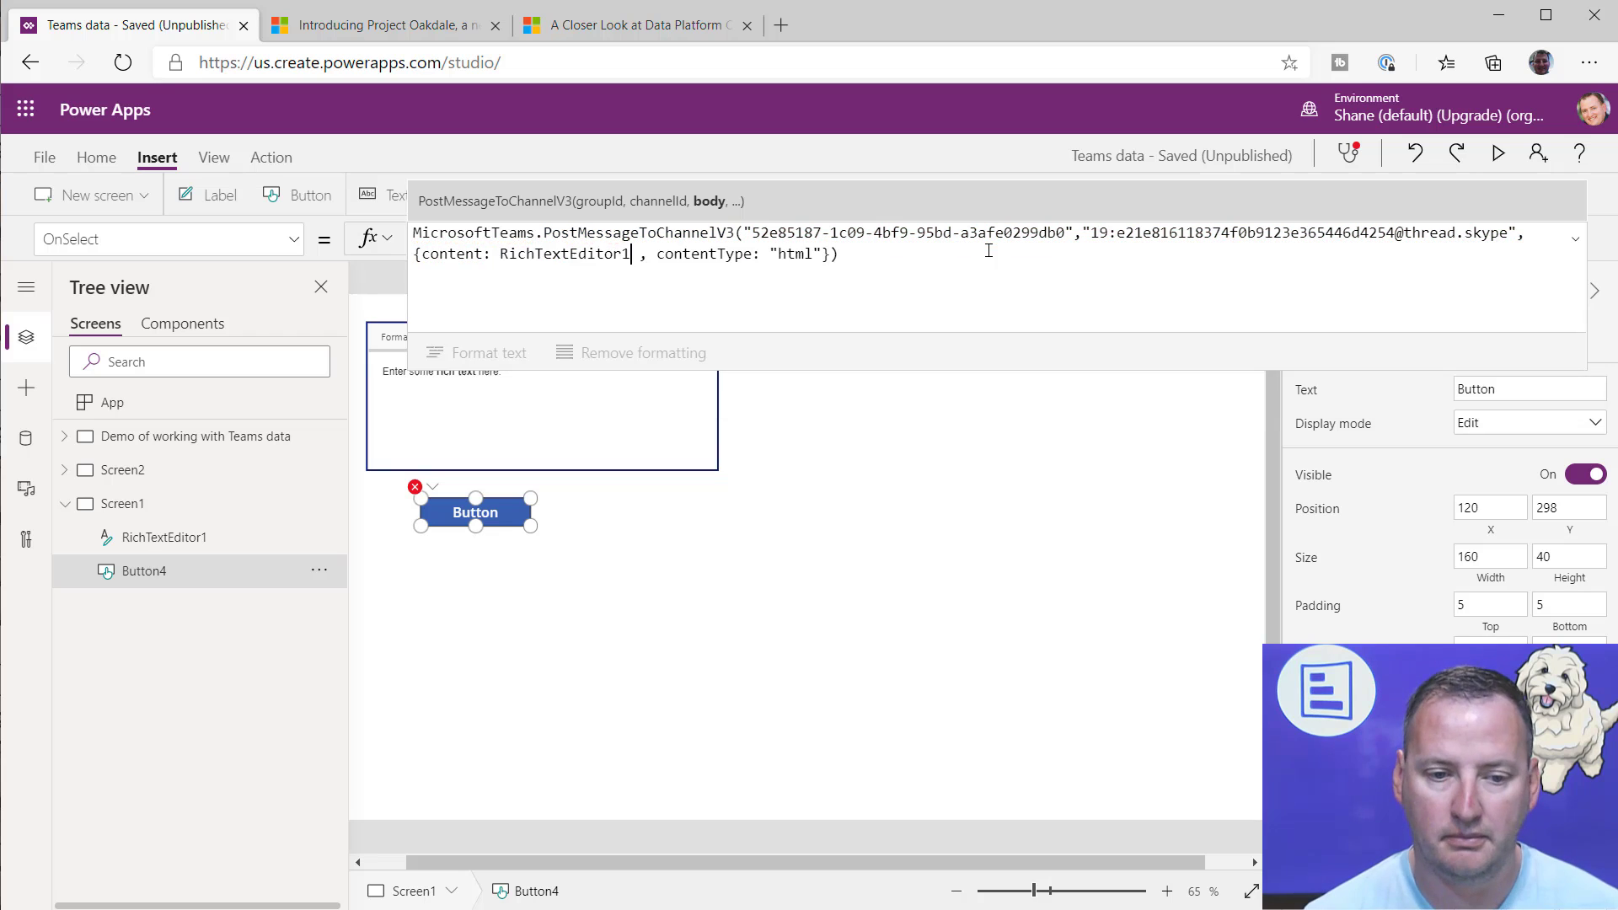
pyautogui.write('.')
pyautogui.press('Tab')
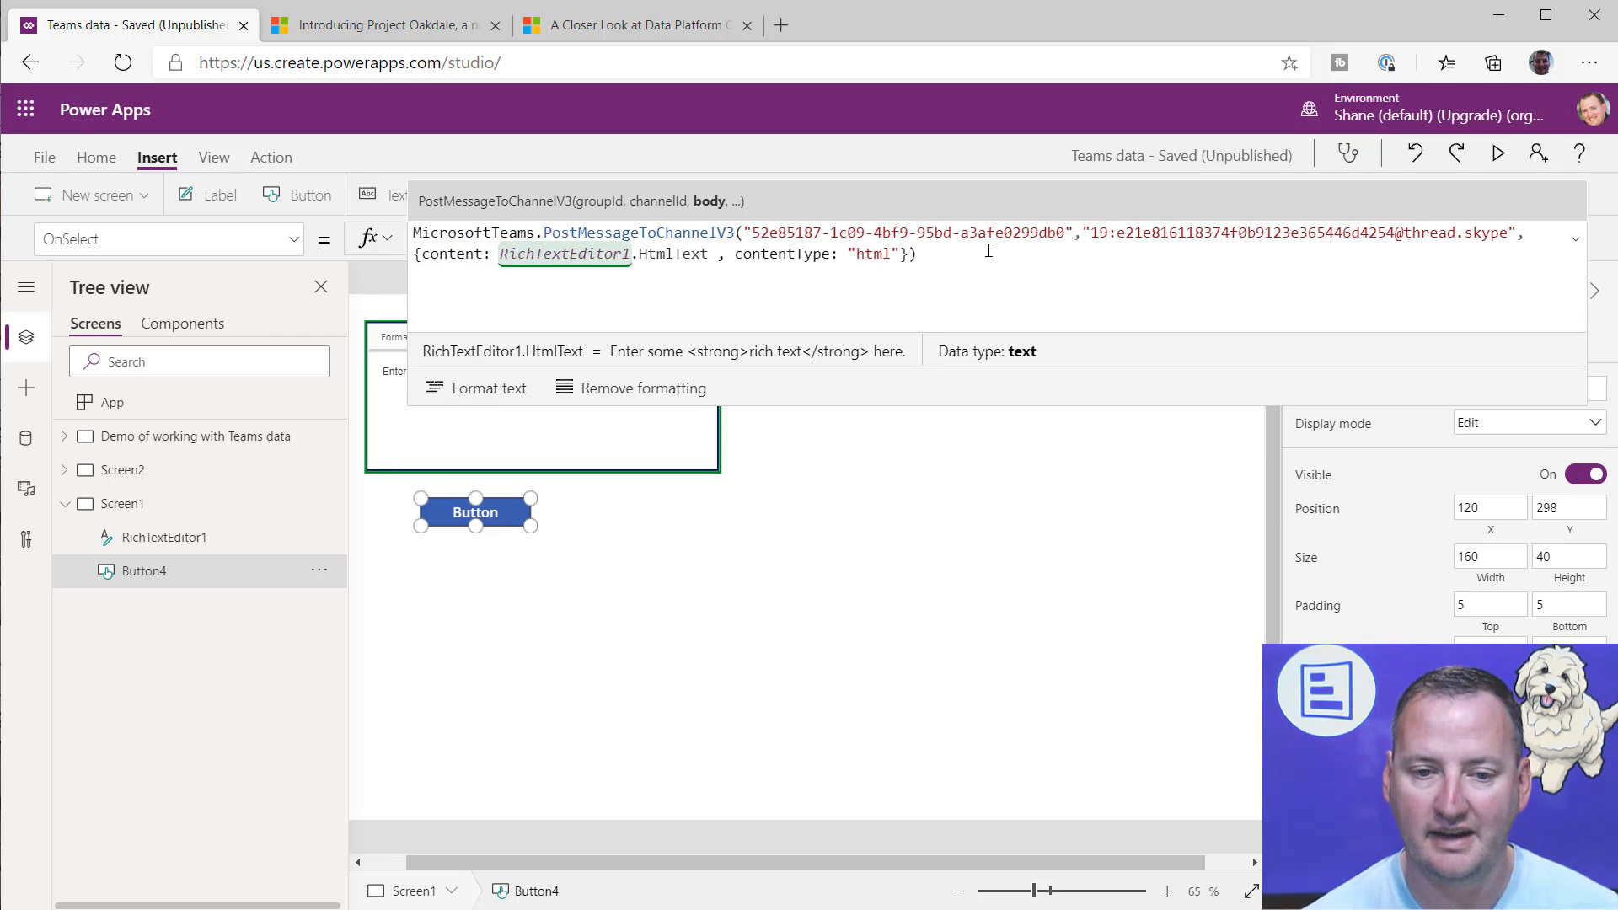
pyautogui.click(1199, 343)
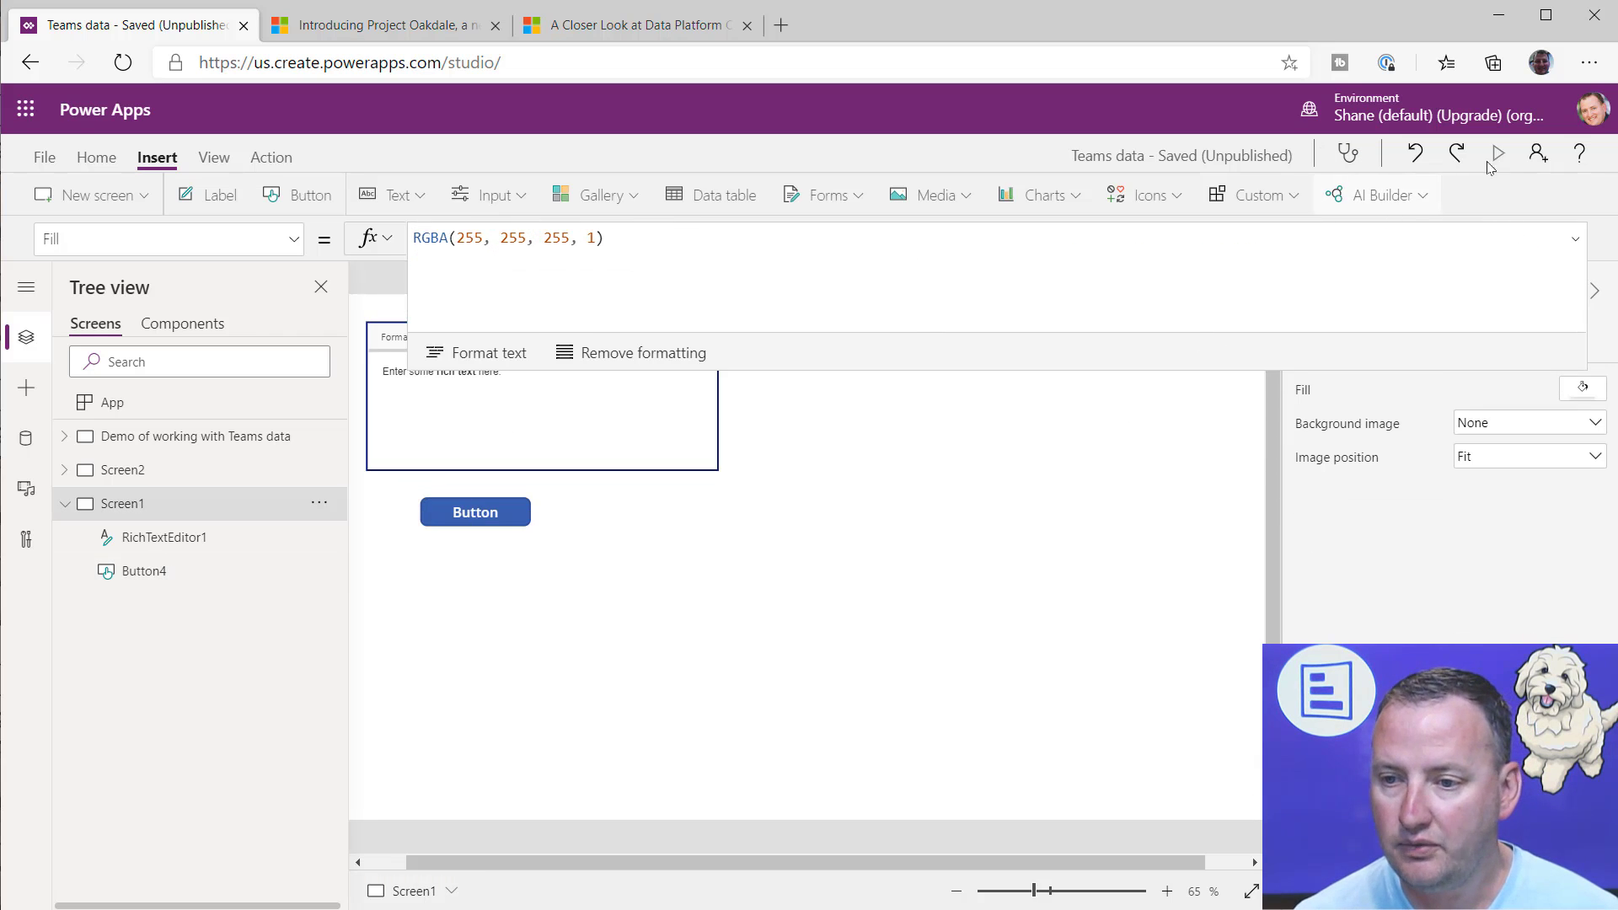
# Step: Preview the app and replace the rich text editor's default text with "We typed this in Power APps"
pyautogui.click(1497, 152)
pyautogui.moveTo(347, 220); pyautogui.dragTo(147, 222)
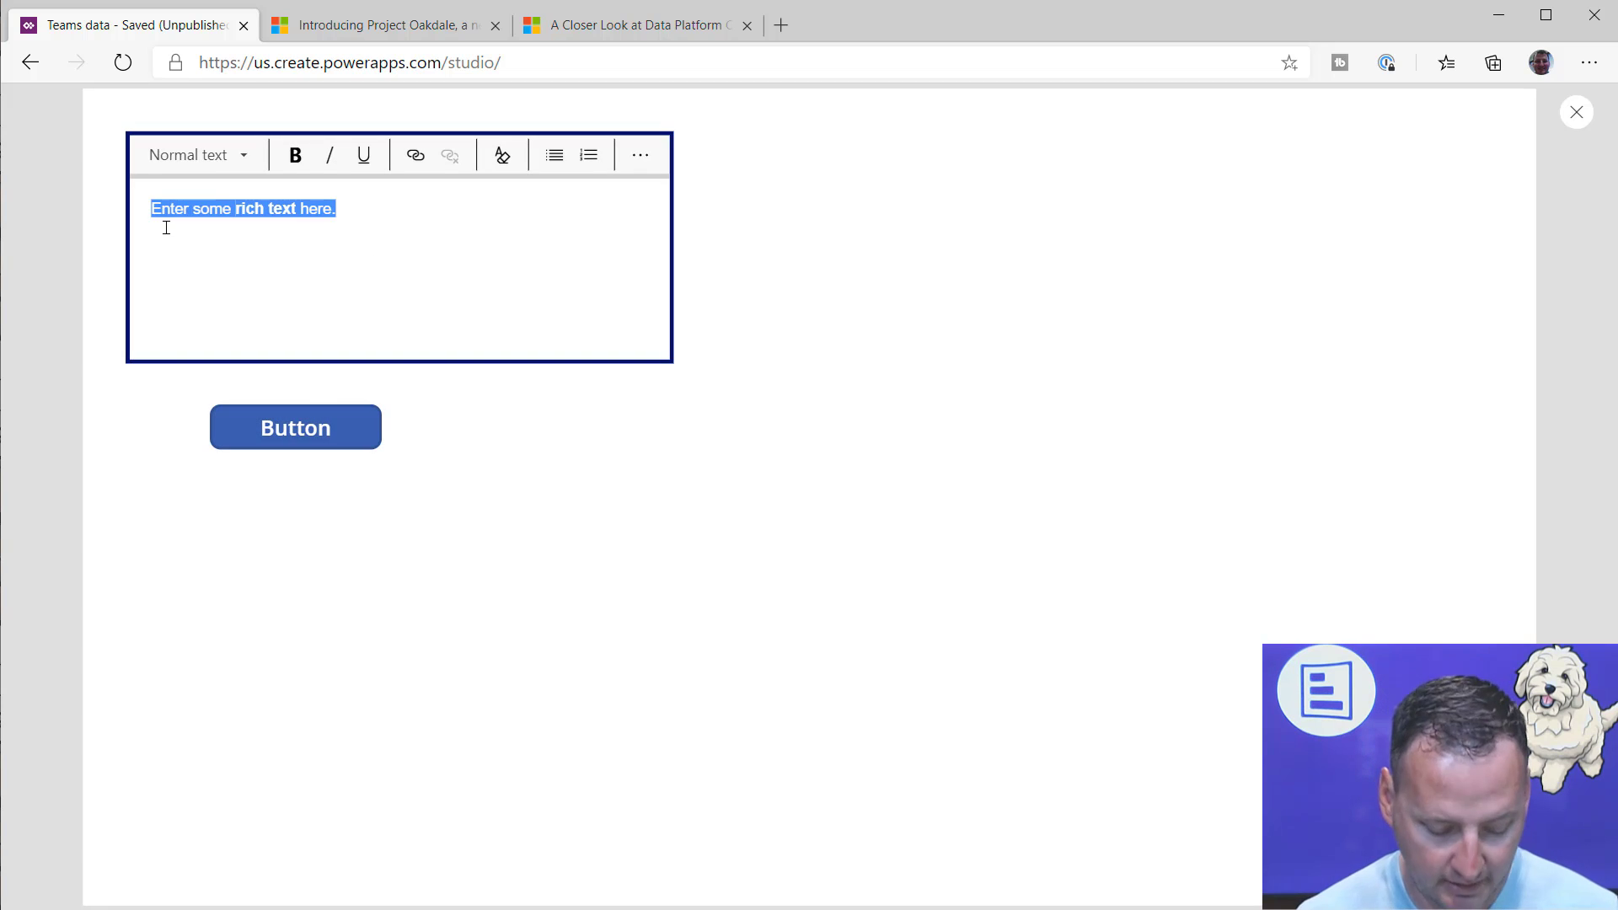
pyautogui.write('We typed t')
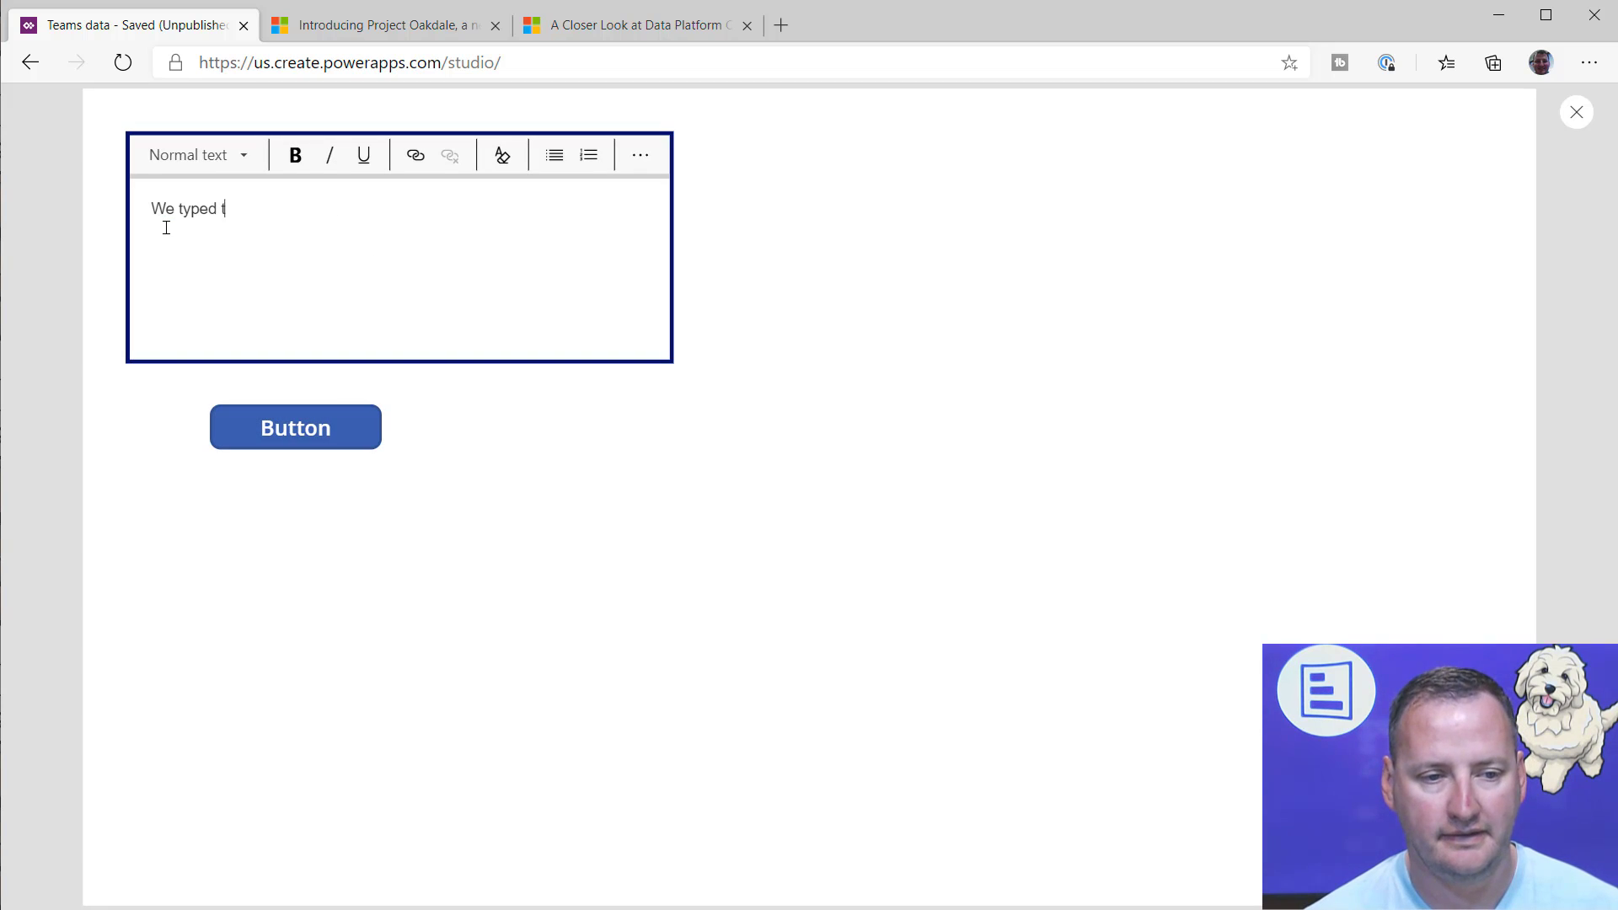
pyautogui.write('his in Power APps')
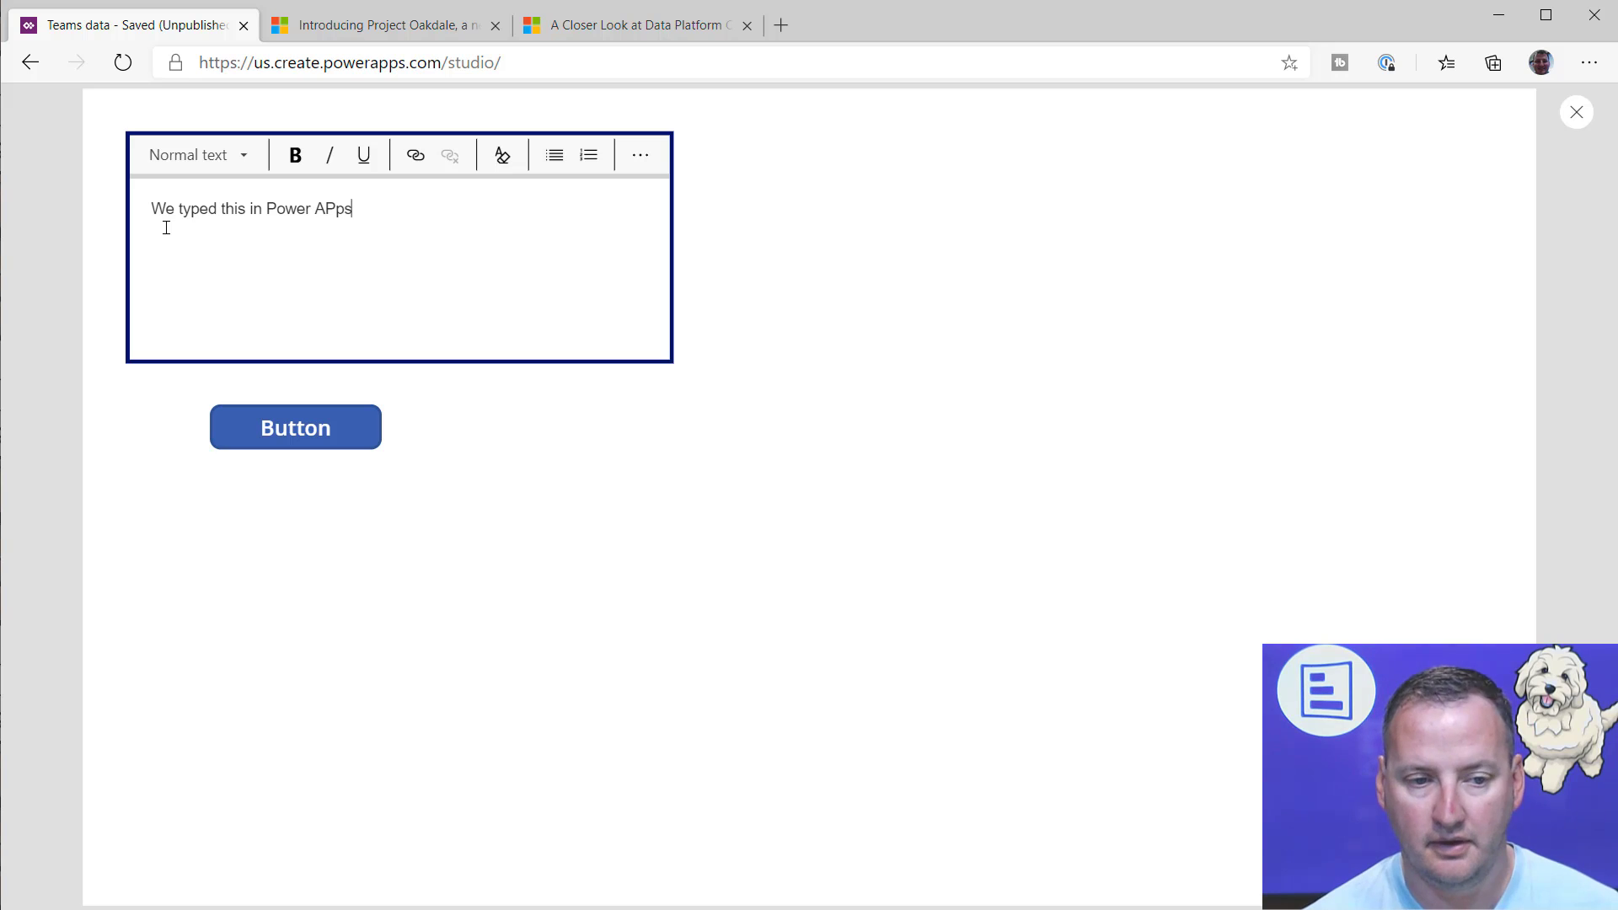
# Step: Make "Power APps" bold and colour the word "typed" pale red in the rich text editor
pyautogui.moveTo(368, 215); pyautogui.dragTo(267, 205)
pyautogui.click(295, 155)
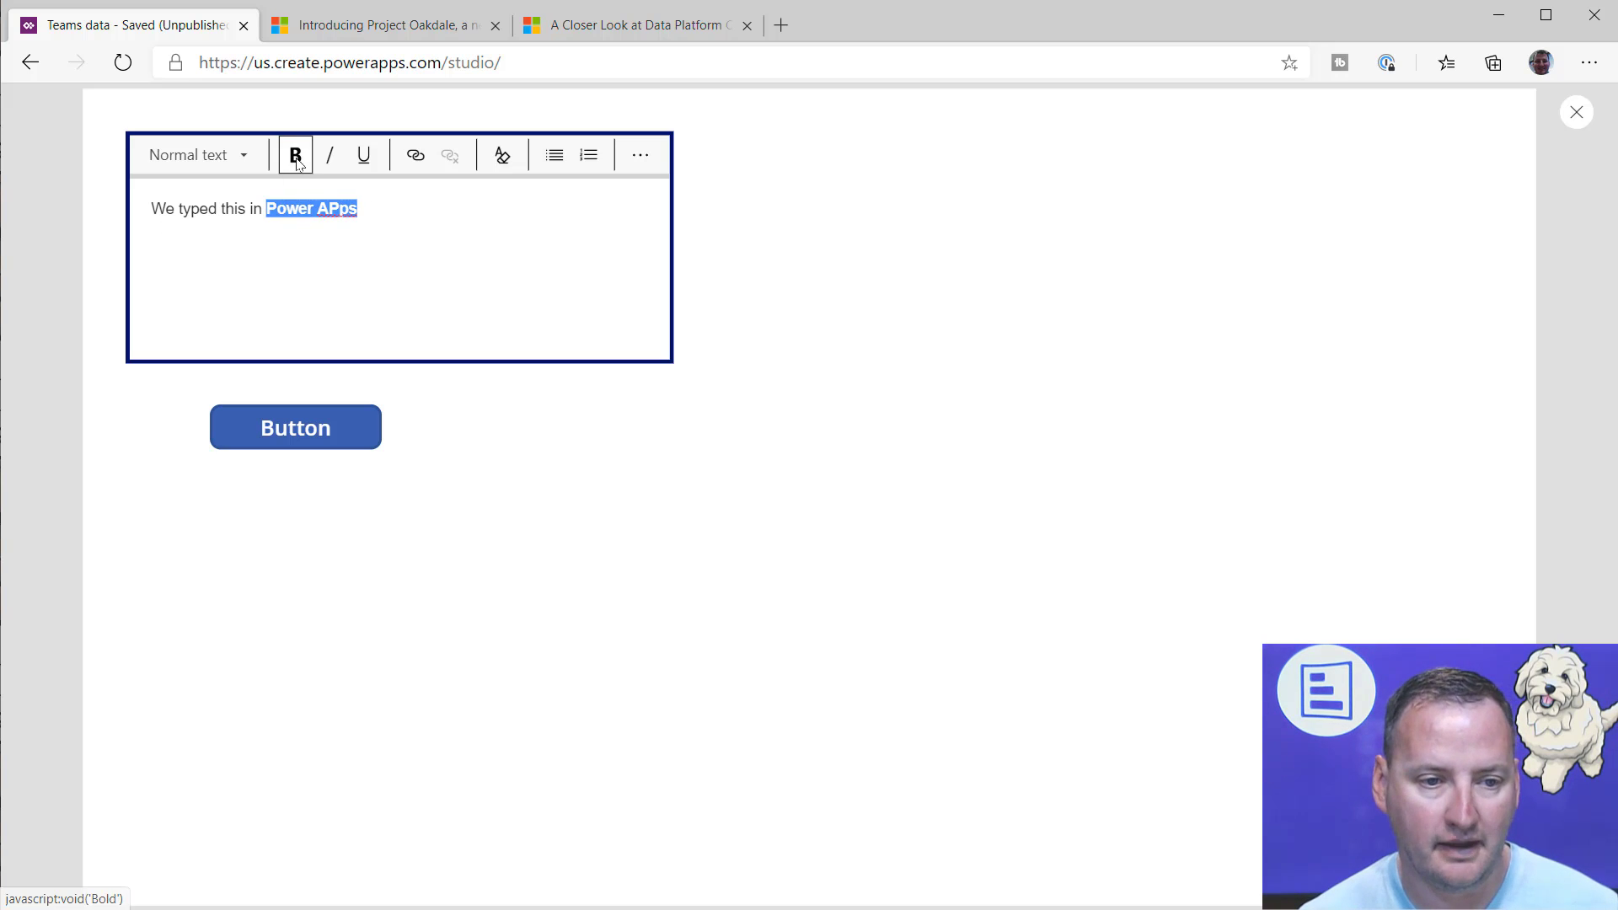
pyautogui.doubleClick(202, 213)
pyautogui.click(642, 158)
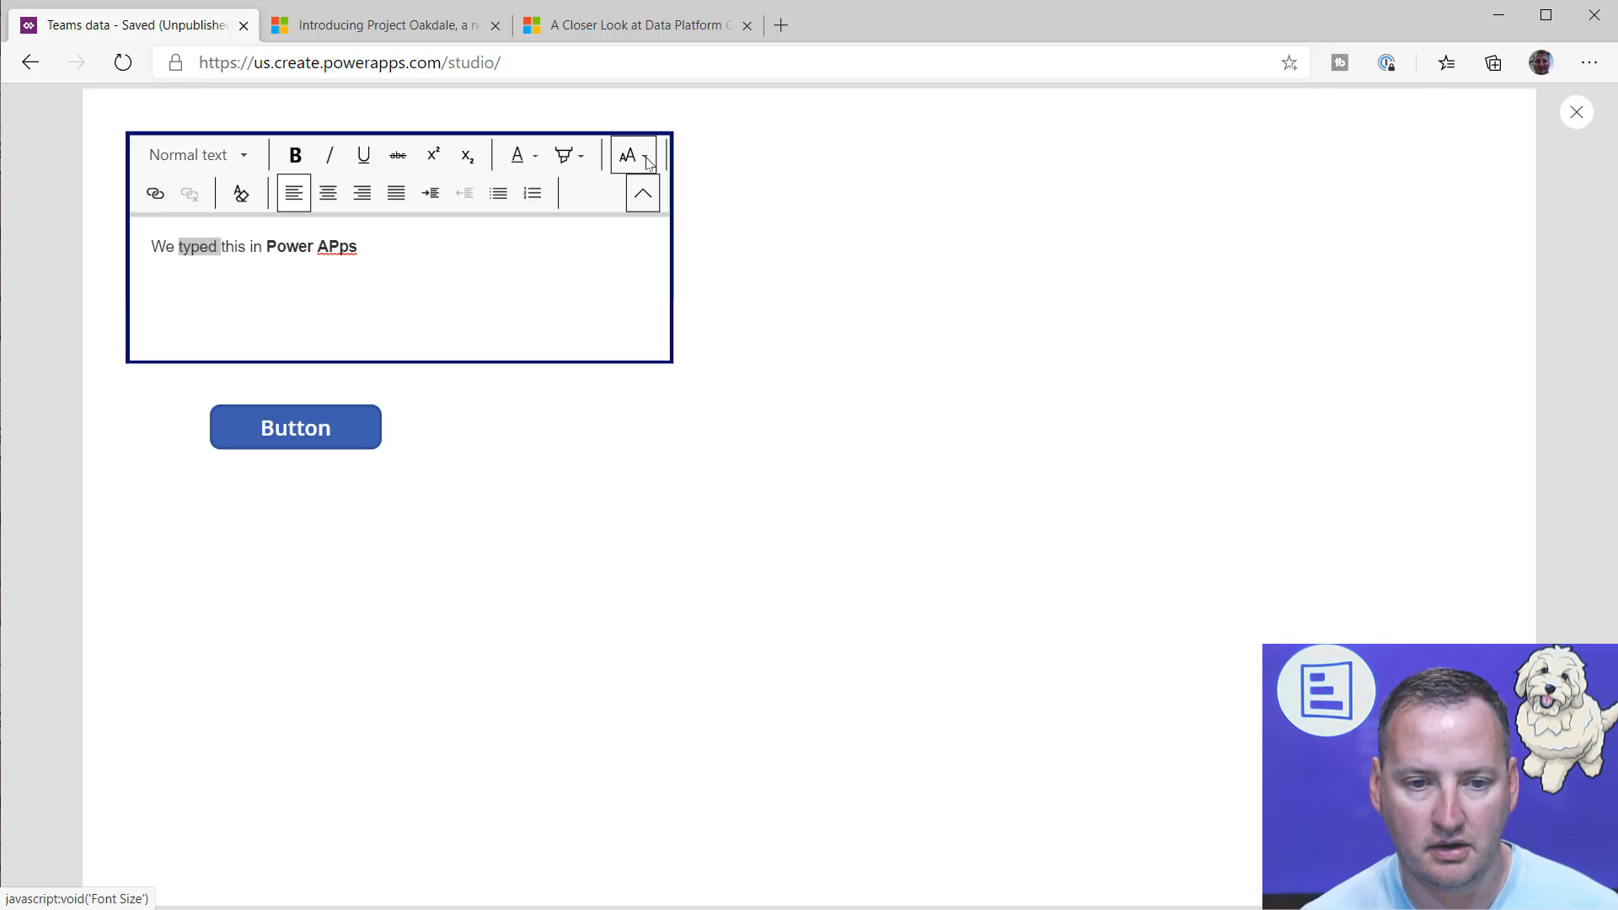
pyautogui.click(543, 162)
pyautogui.click(560, 289)
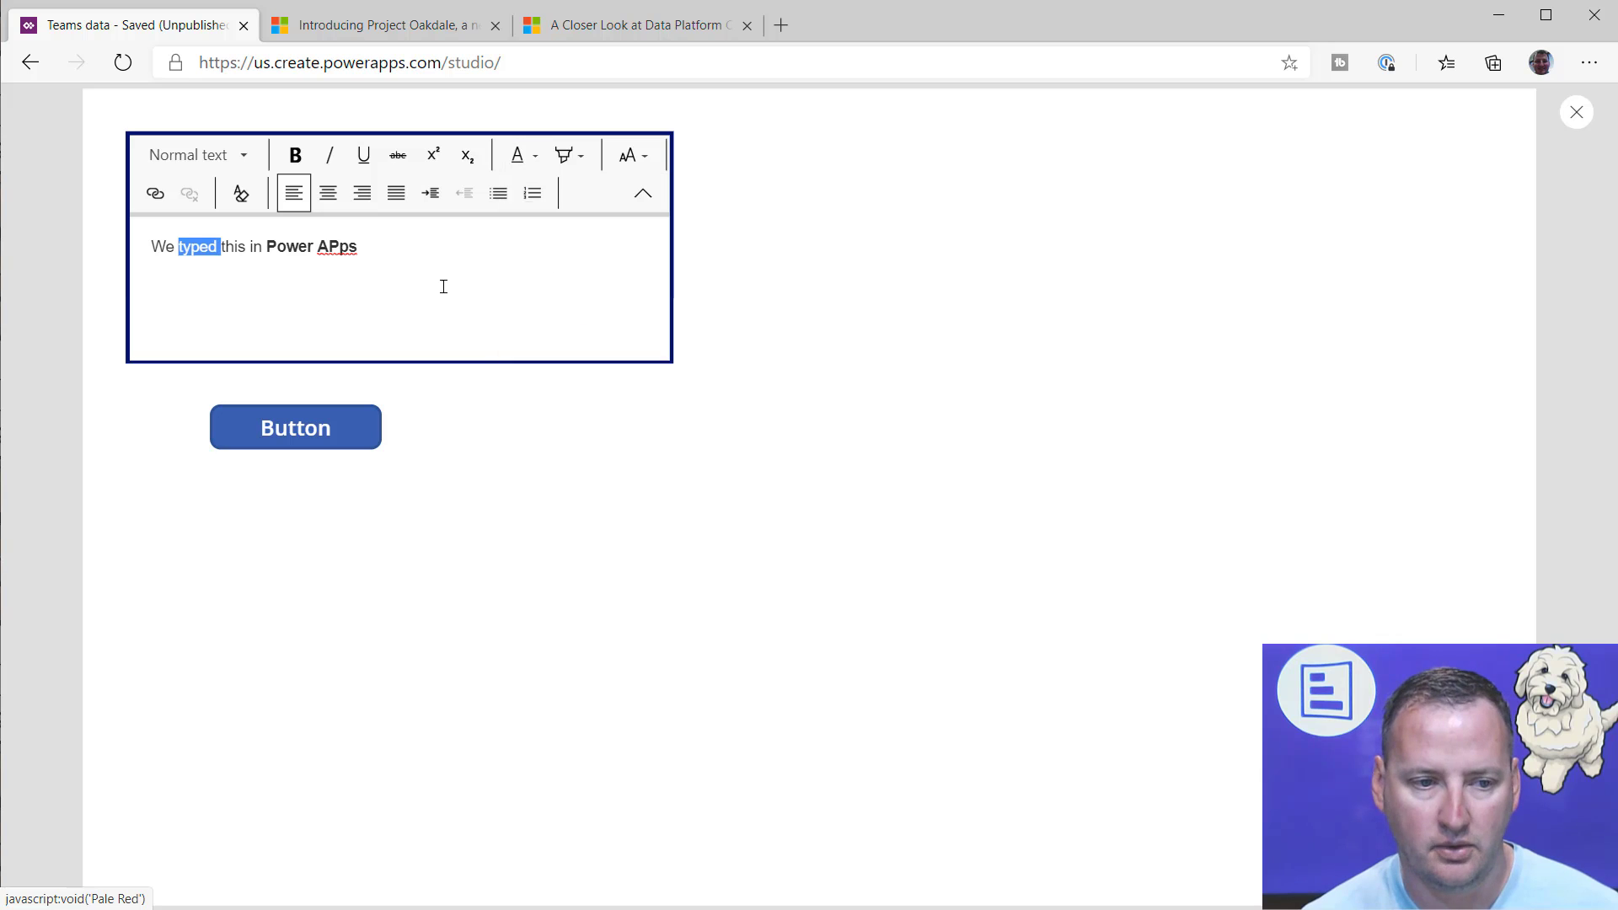
pyautogui.click(444, 286)
# Step: Post the formatted text with the app's button, then switch to Microsoft Teams and check the new message in the channel
pyautogui.click(335, 432)
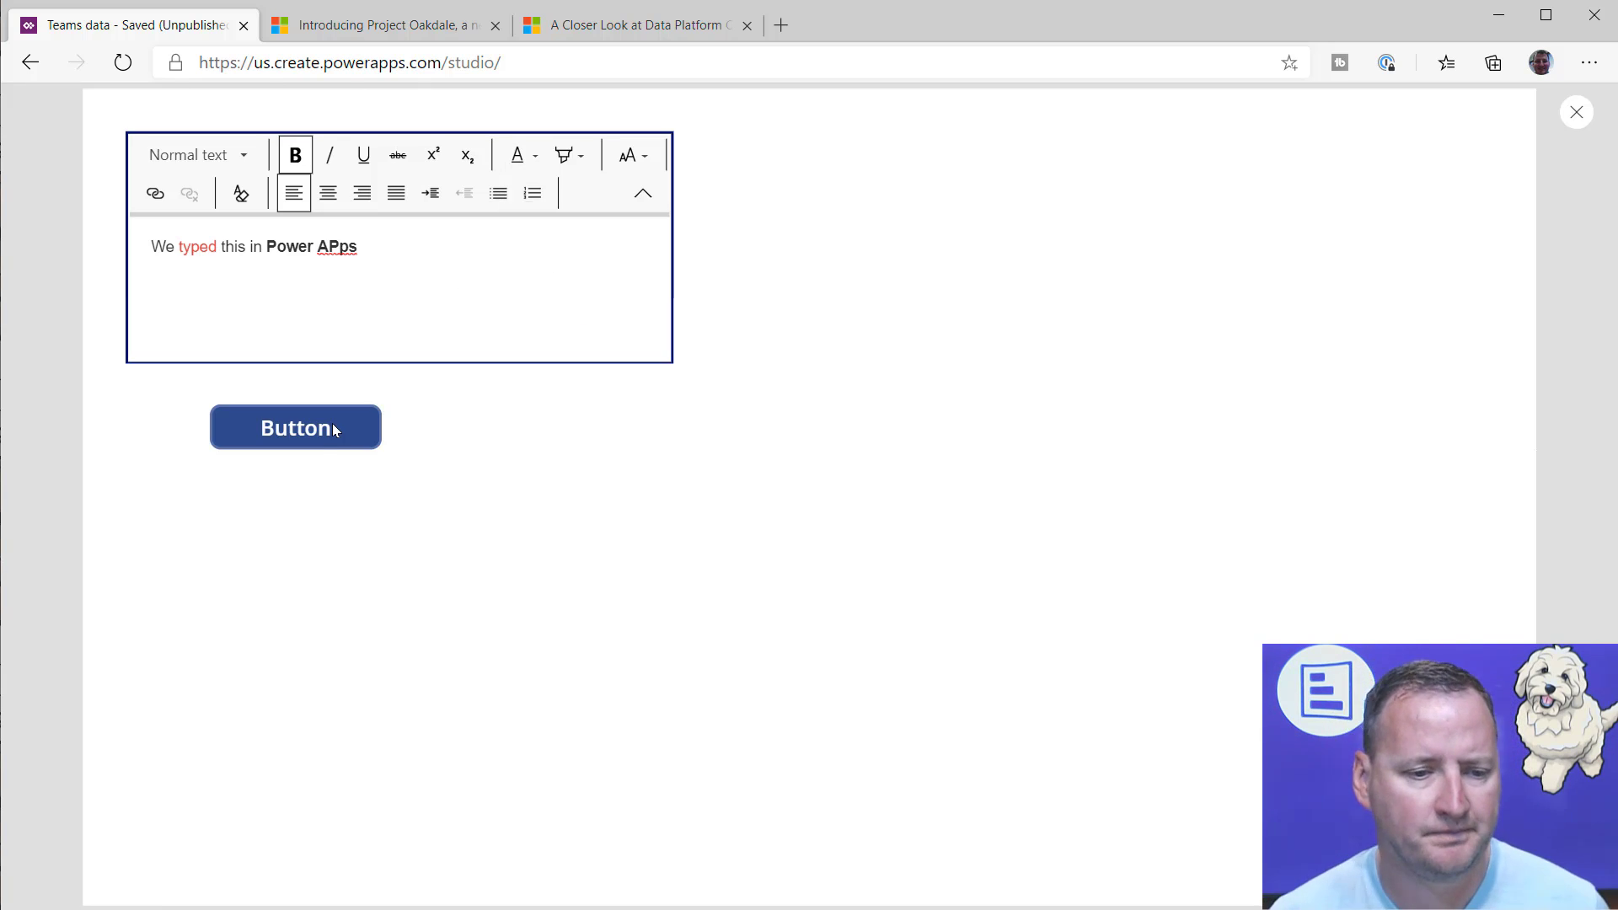
pyautogui.hotkey('alt', 'Tab')
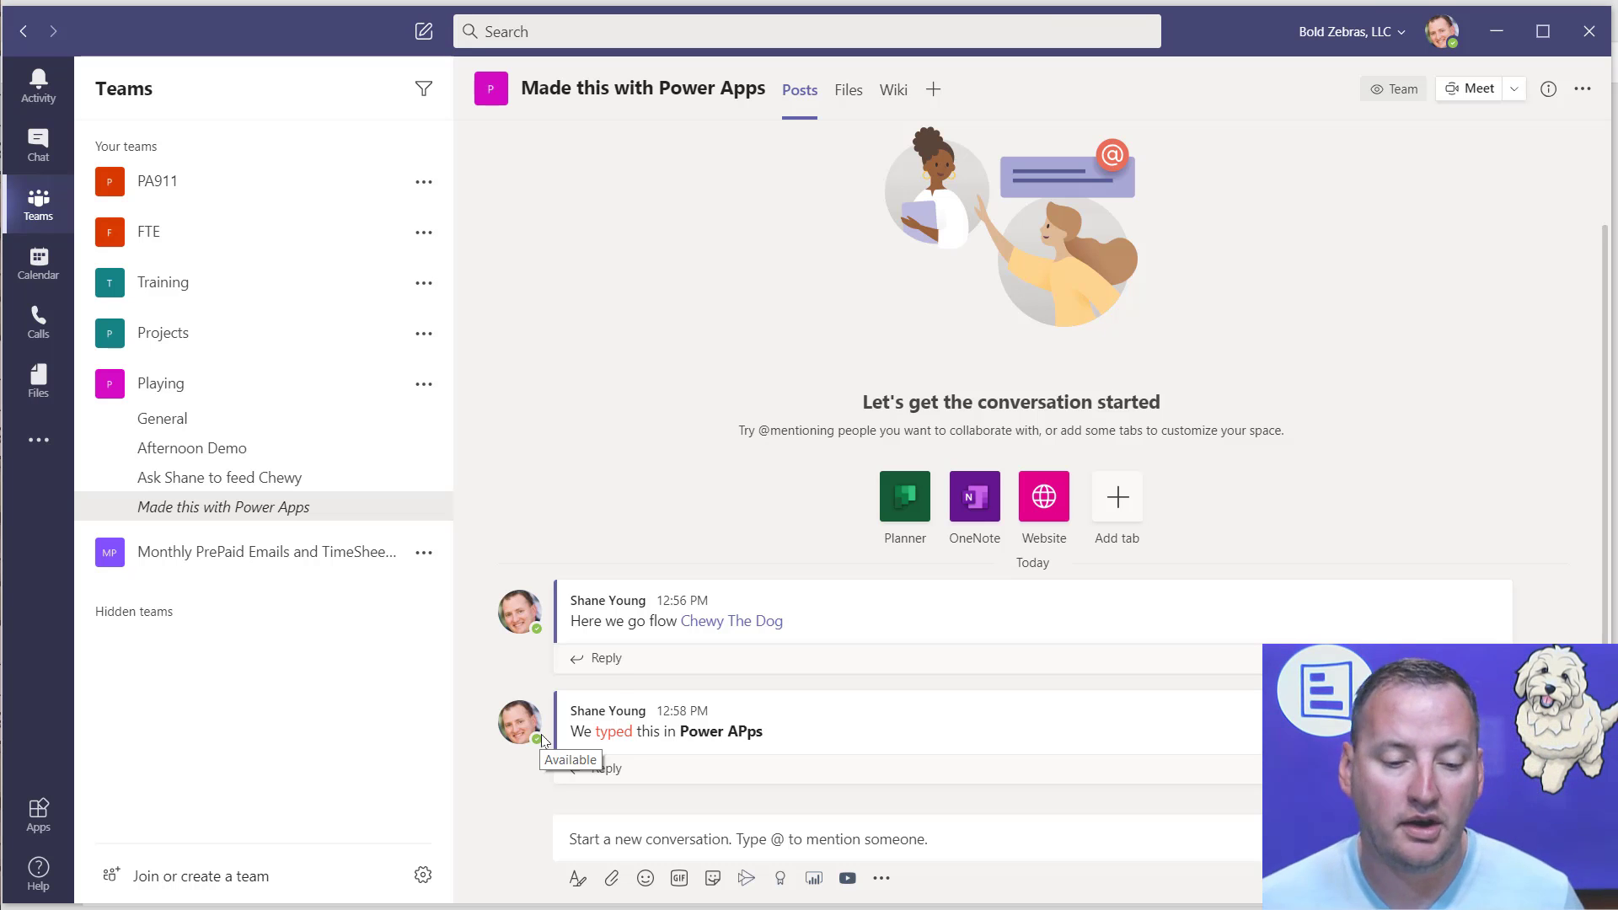
pyautogui.moveTo(509, 741)
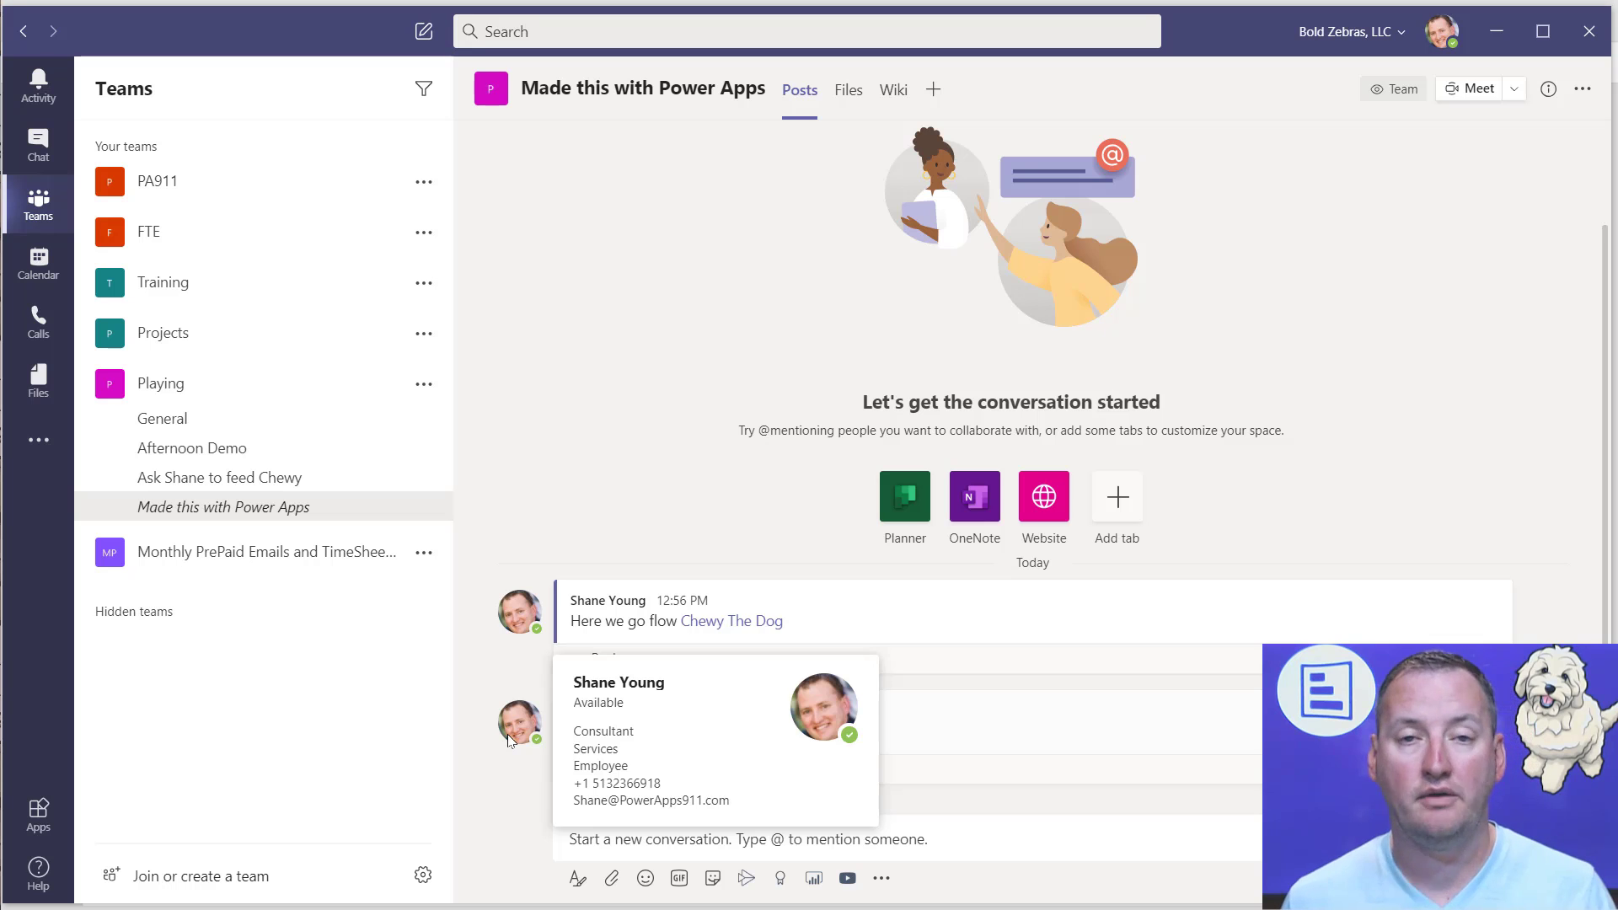
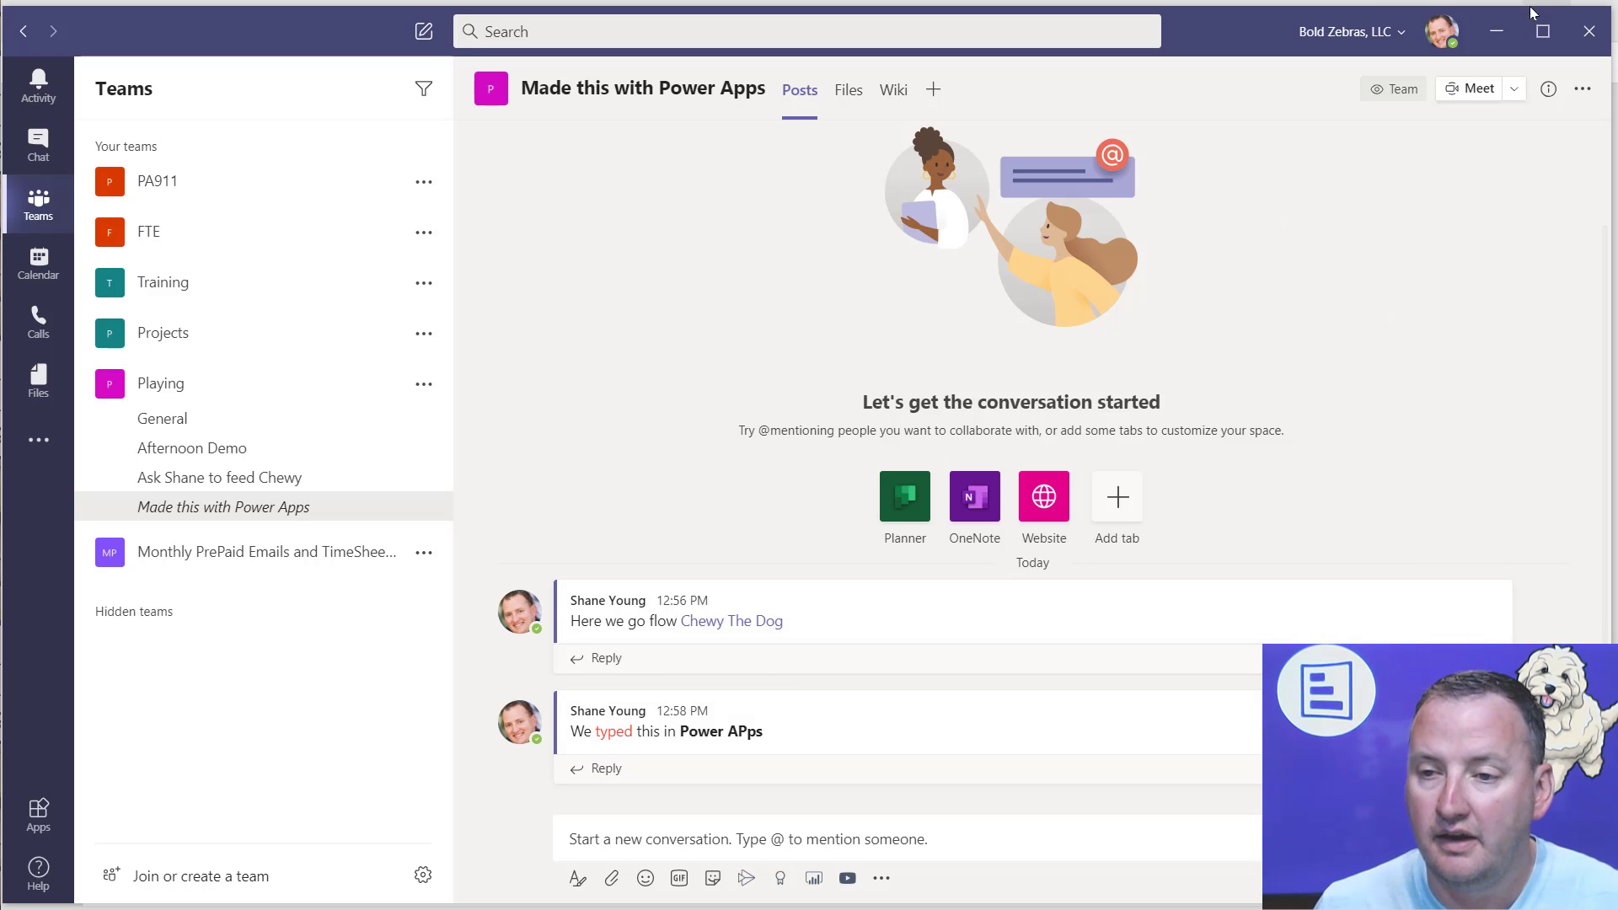
# Step: Return to Power Apps, leave the app preview and move Screen1's button down to about Y 417
pyautogui.click(1508, 38)
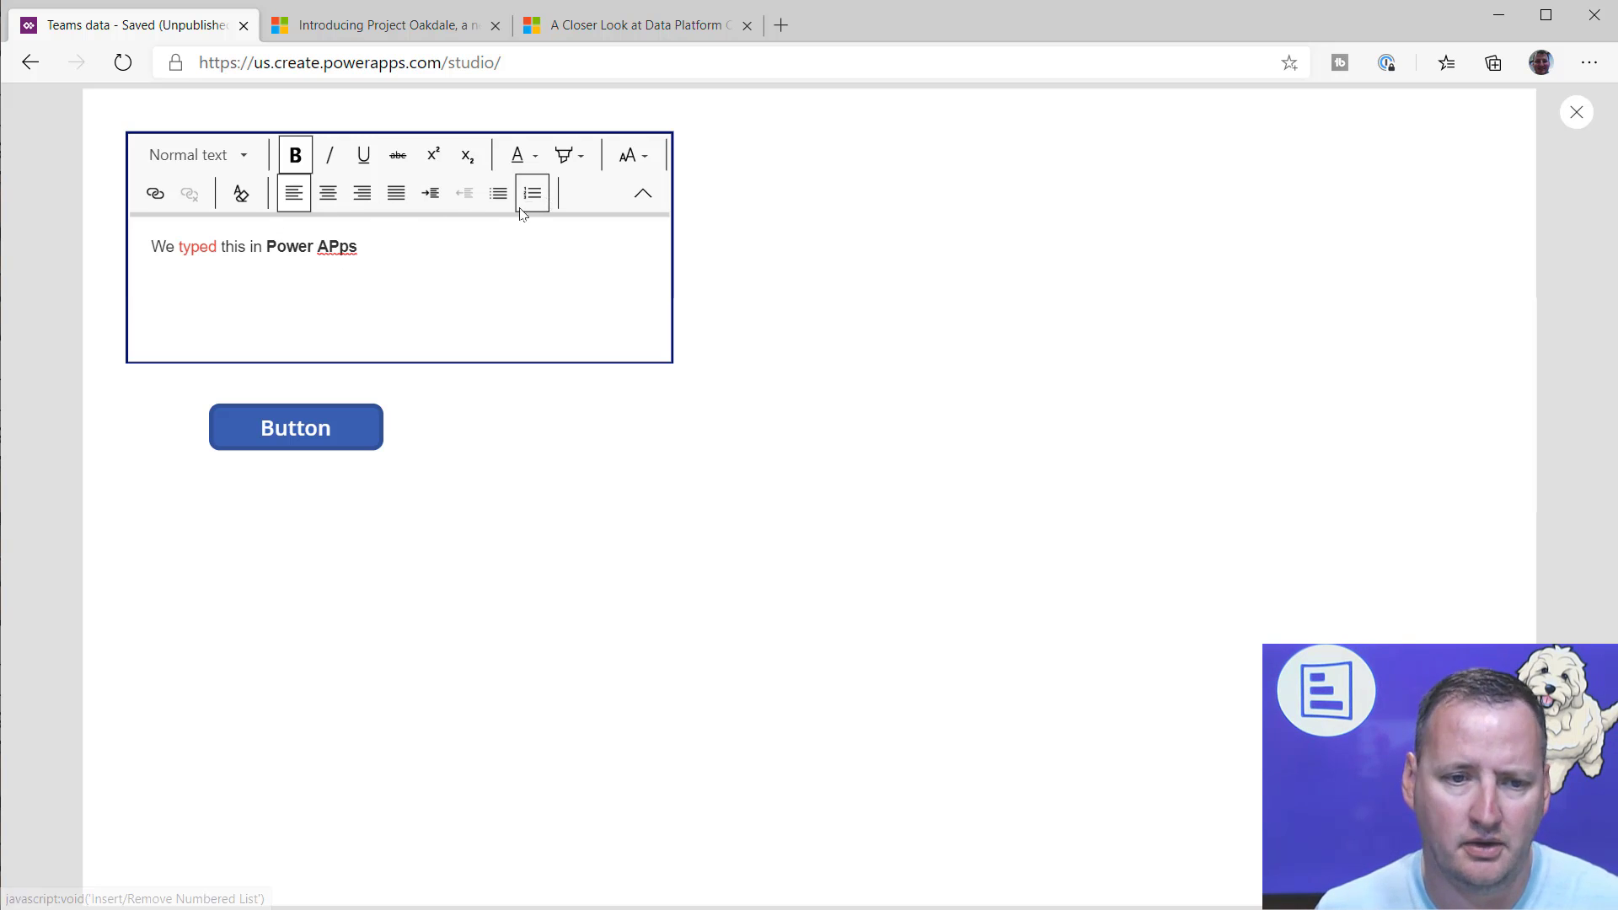
pyautogui.click(1576, 112)
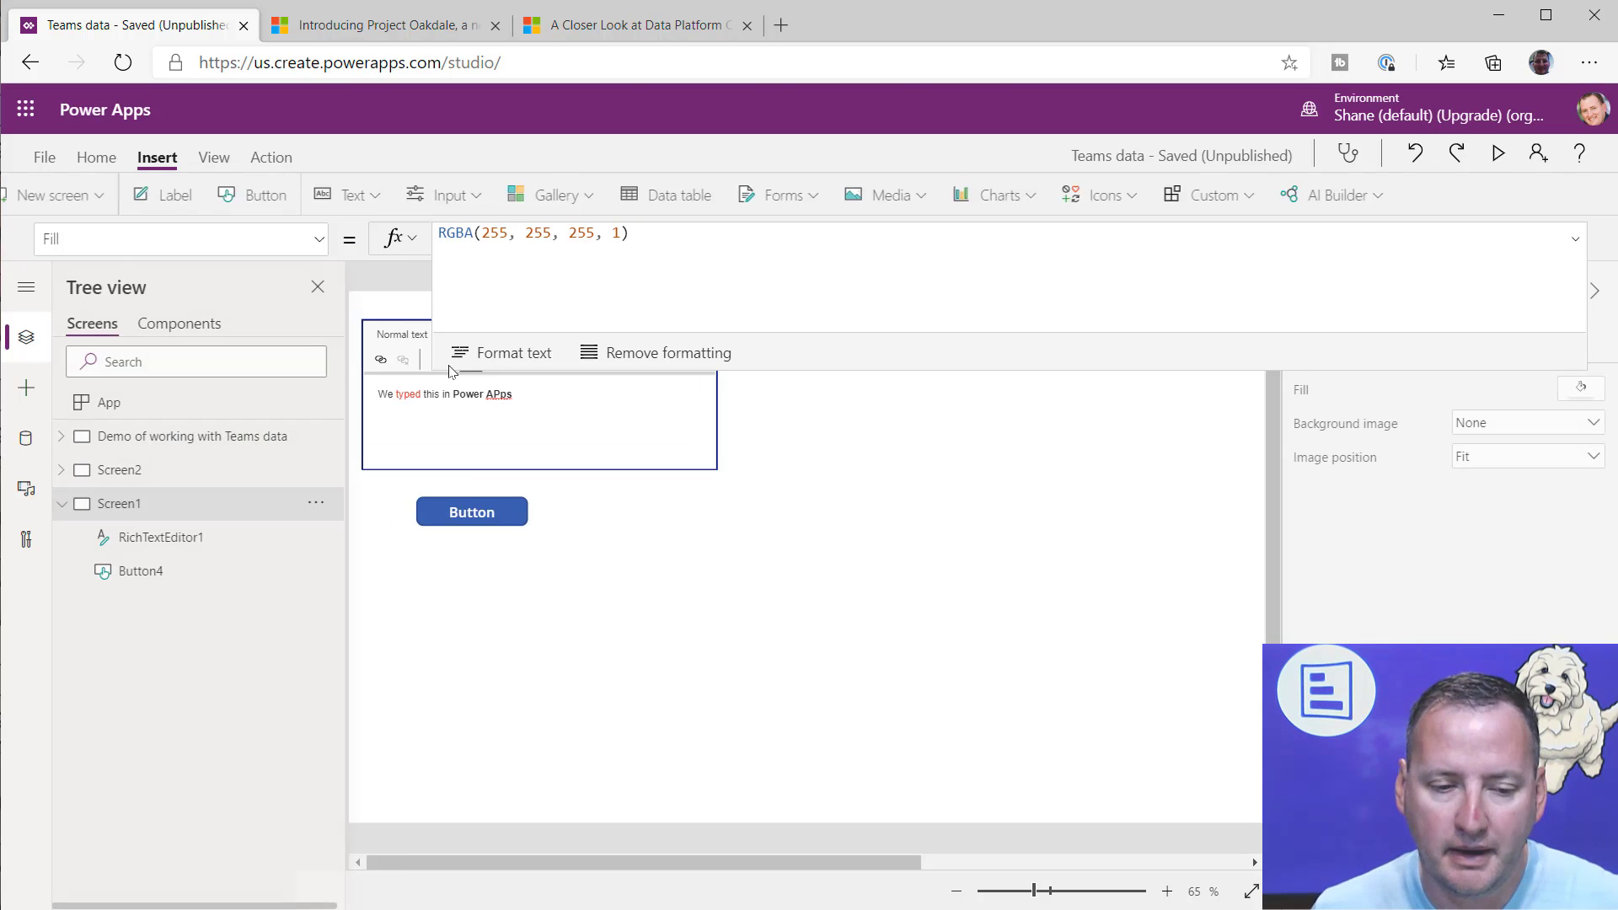
pyautogui.click(481, 522)
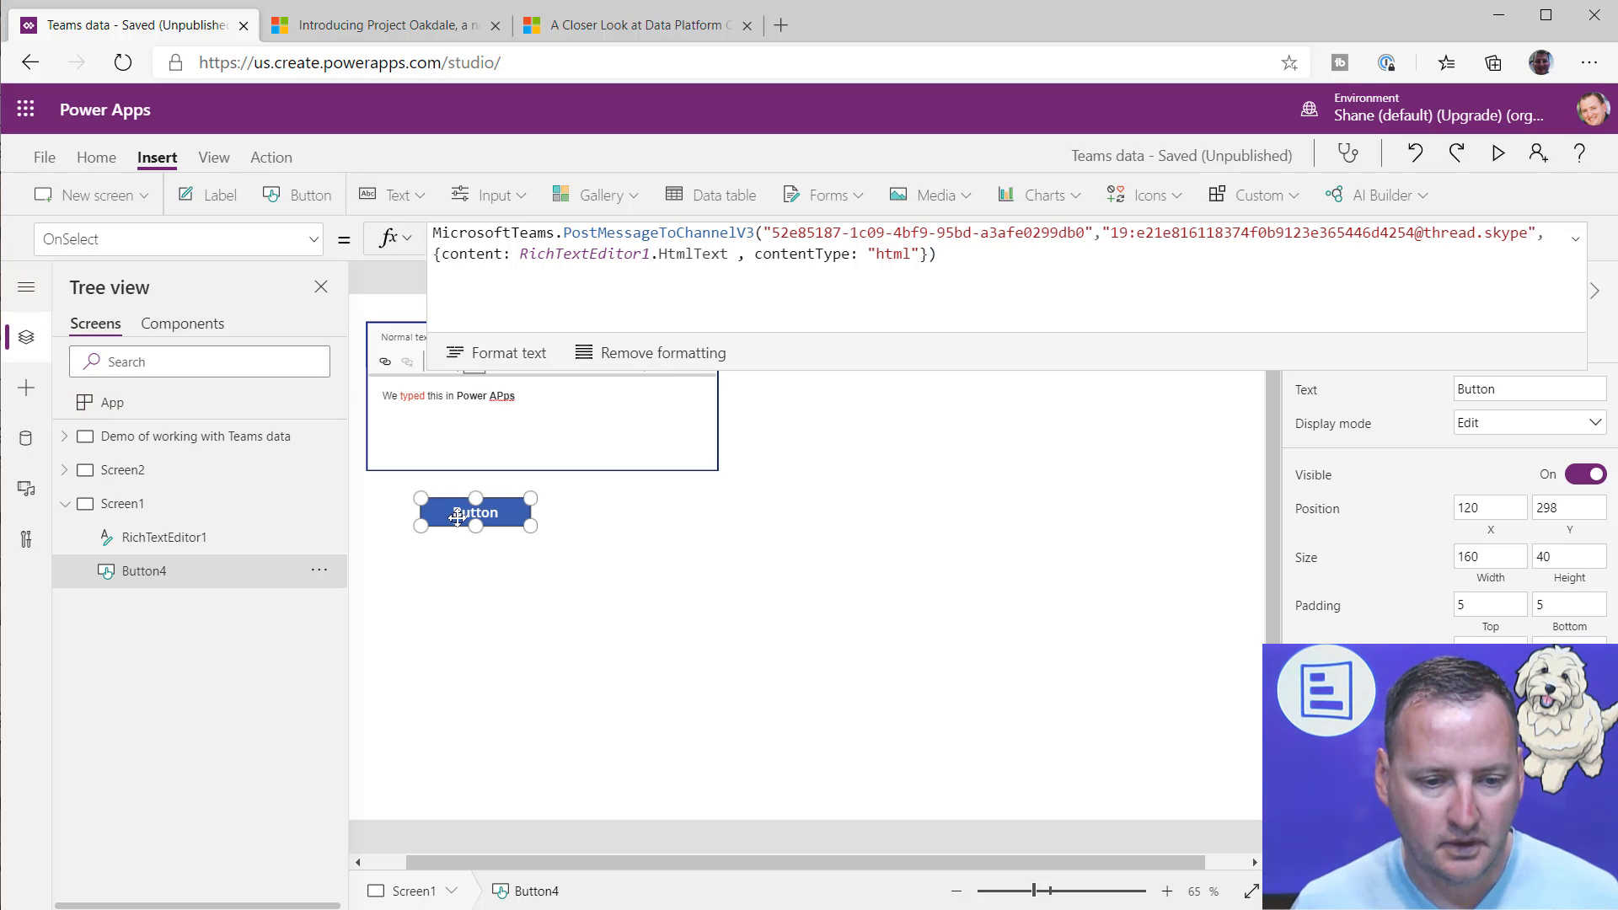
pyautogui.moveTo(469, 514); pyautogui.dragTo(469, 595)
# Step: Insert a drop-down control on Screen1 and begin its Items formula with Office365 in place of the sample source
pyautogui.click(411, 196)
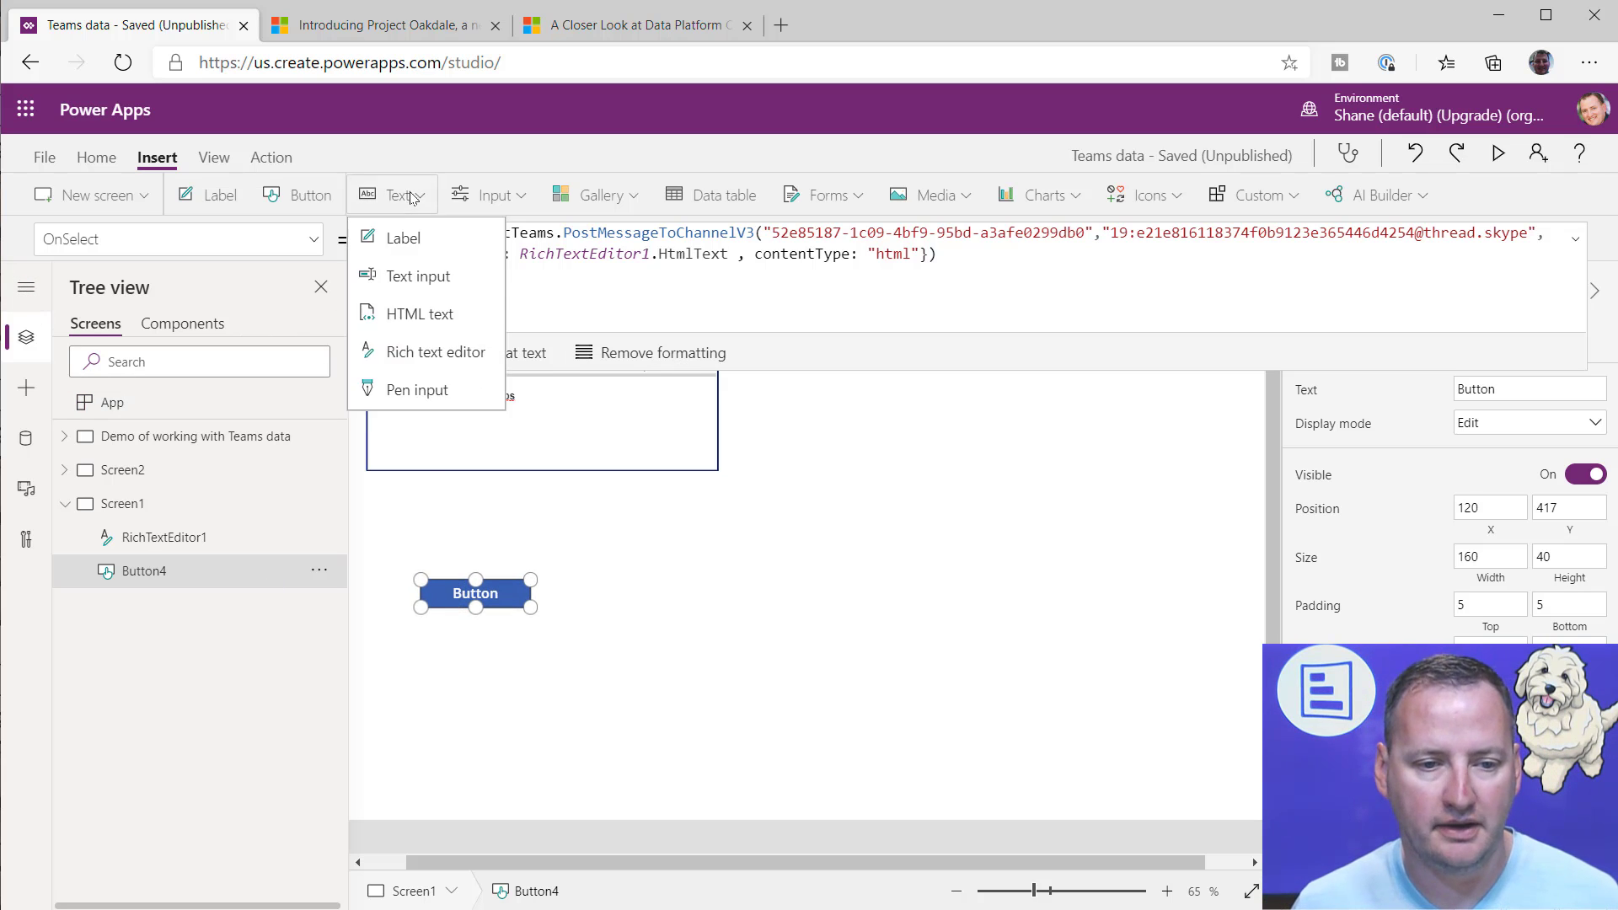
pyautogui.click(493, 195)
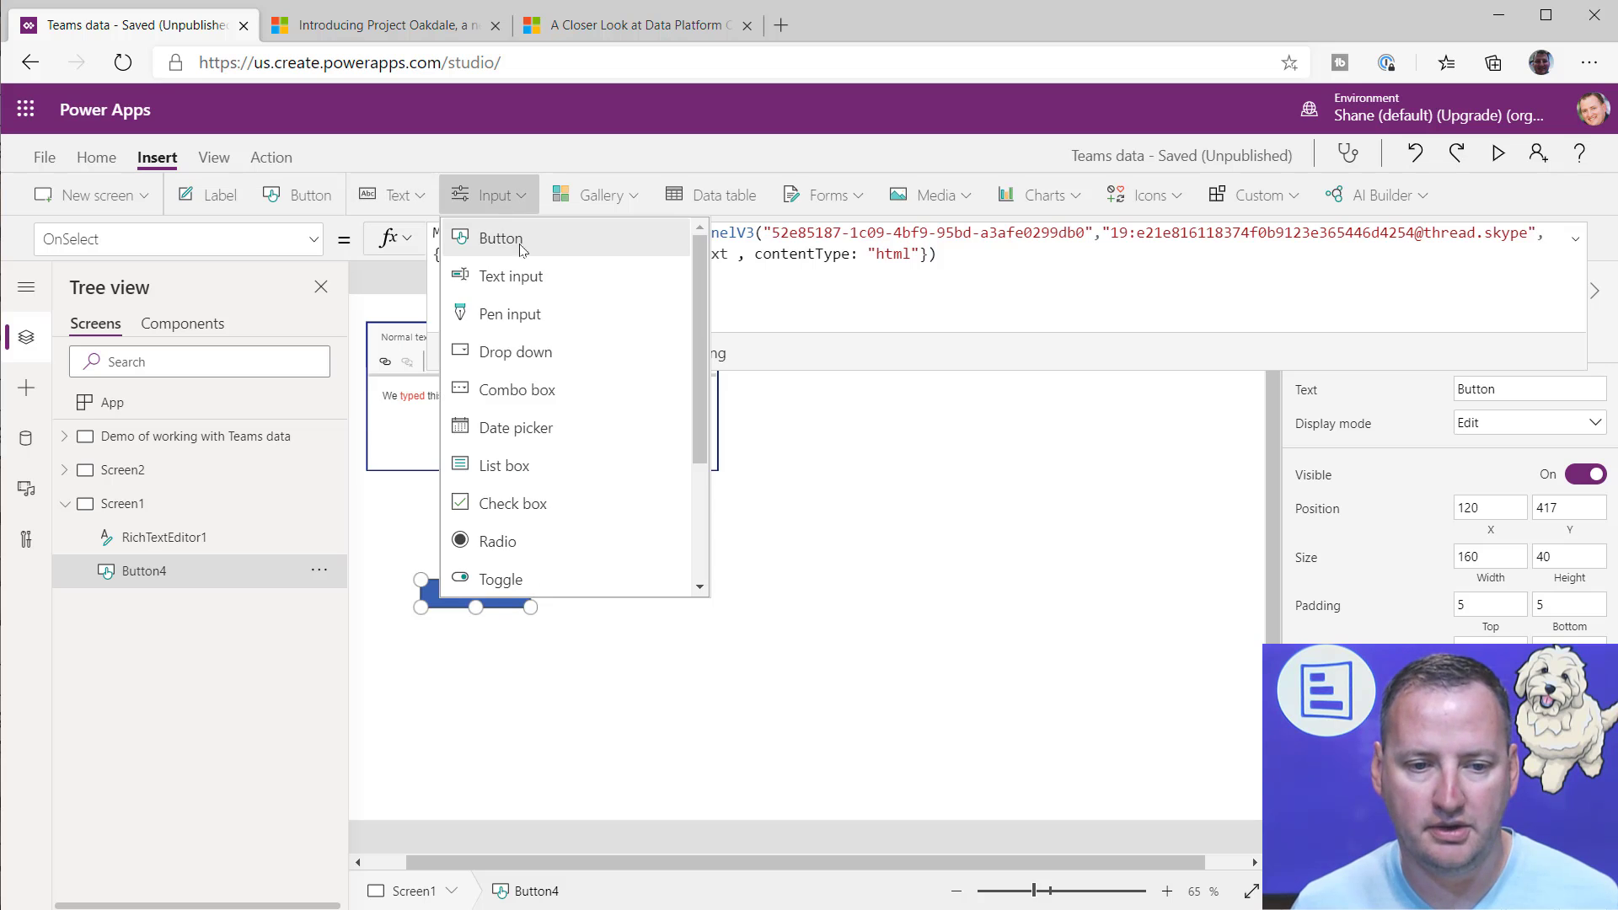
pyautogui.click(516, 351)
pyautogui.moveTo(626, 245); pyautogui.dragTo(312, 255)
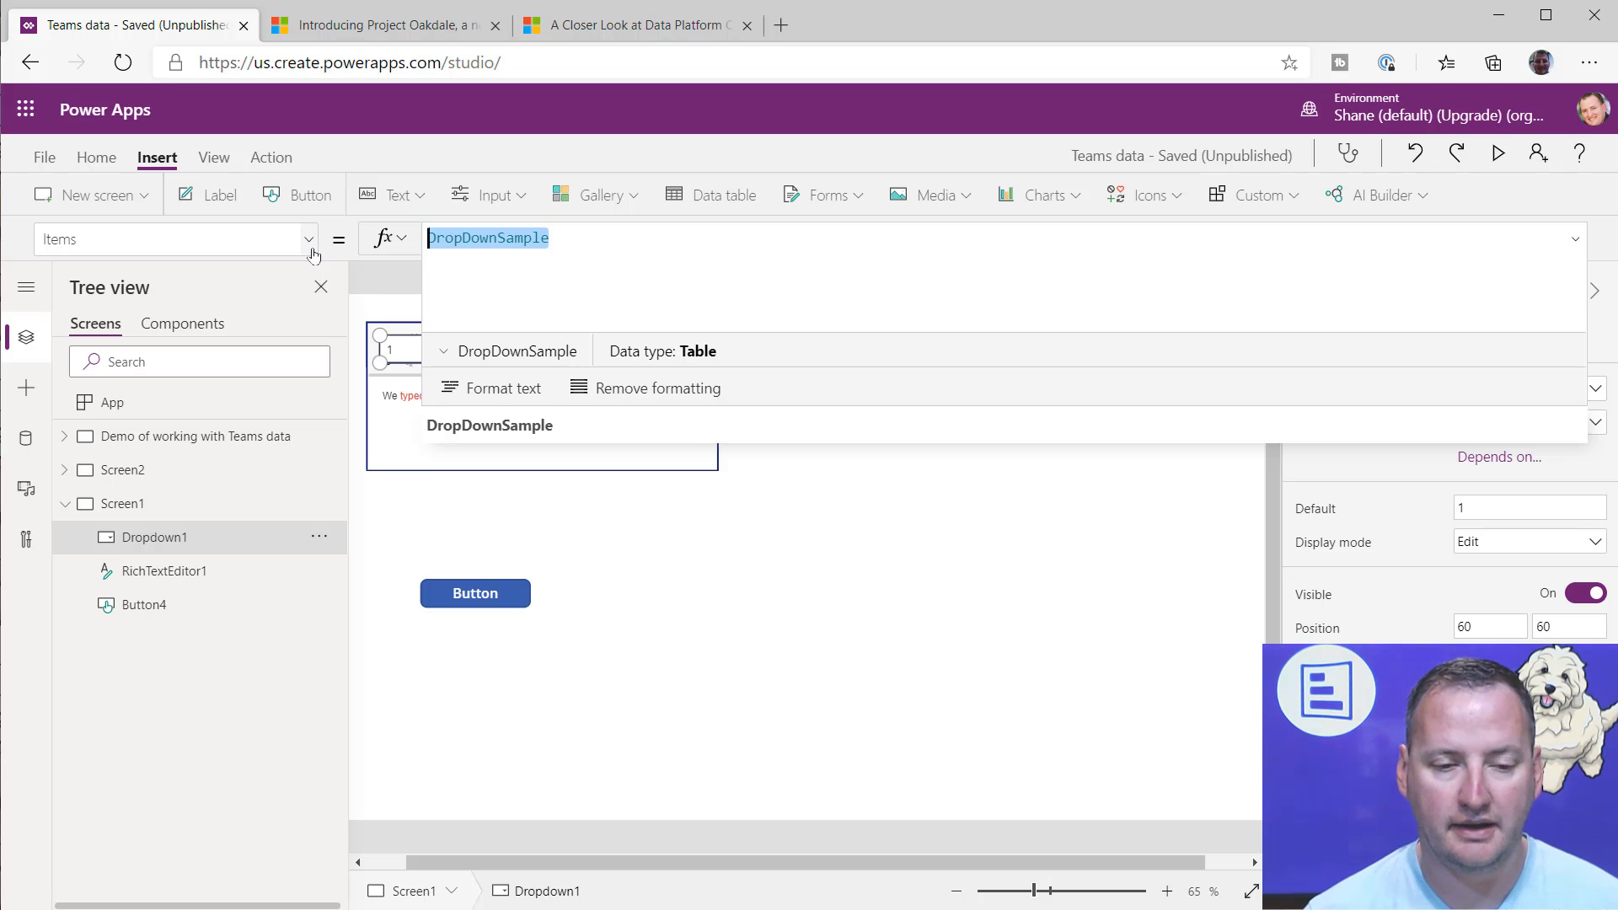
pyautogui.write('Office35')
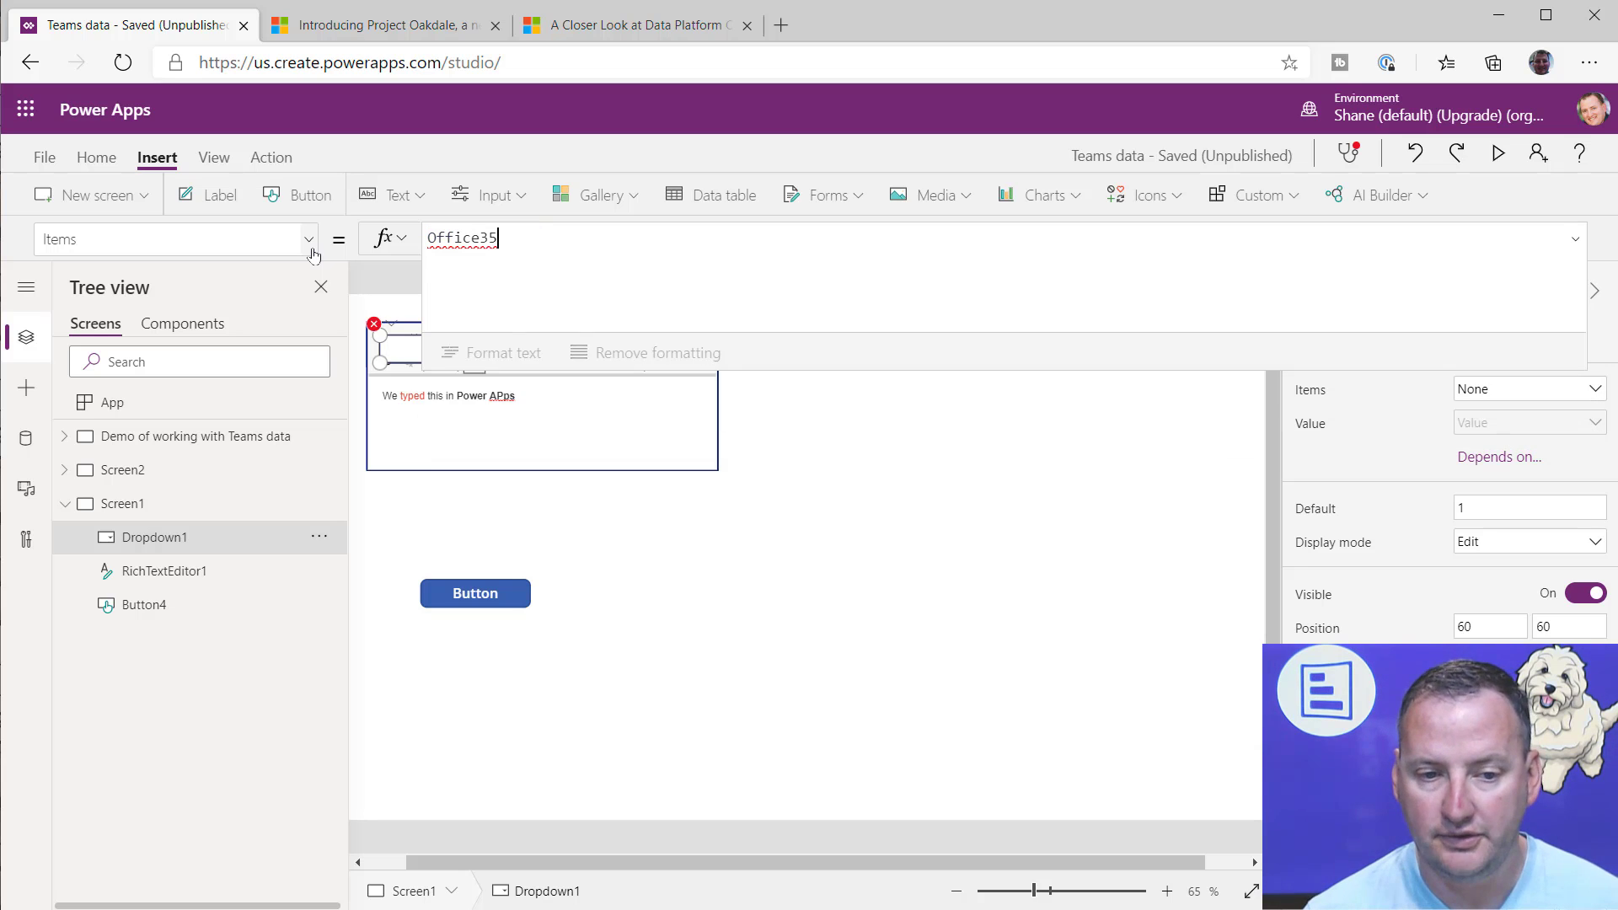
pyautogui.press('BackSpace')
pyautogui.write('65')
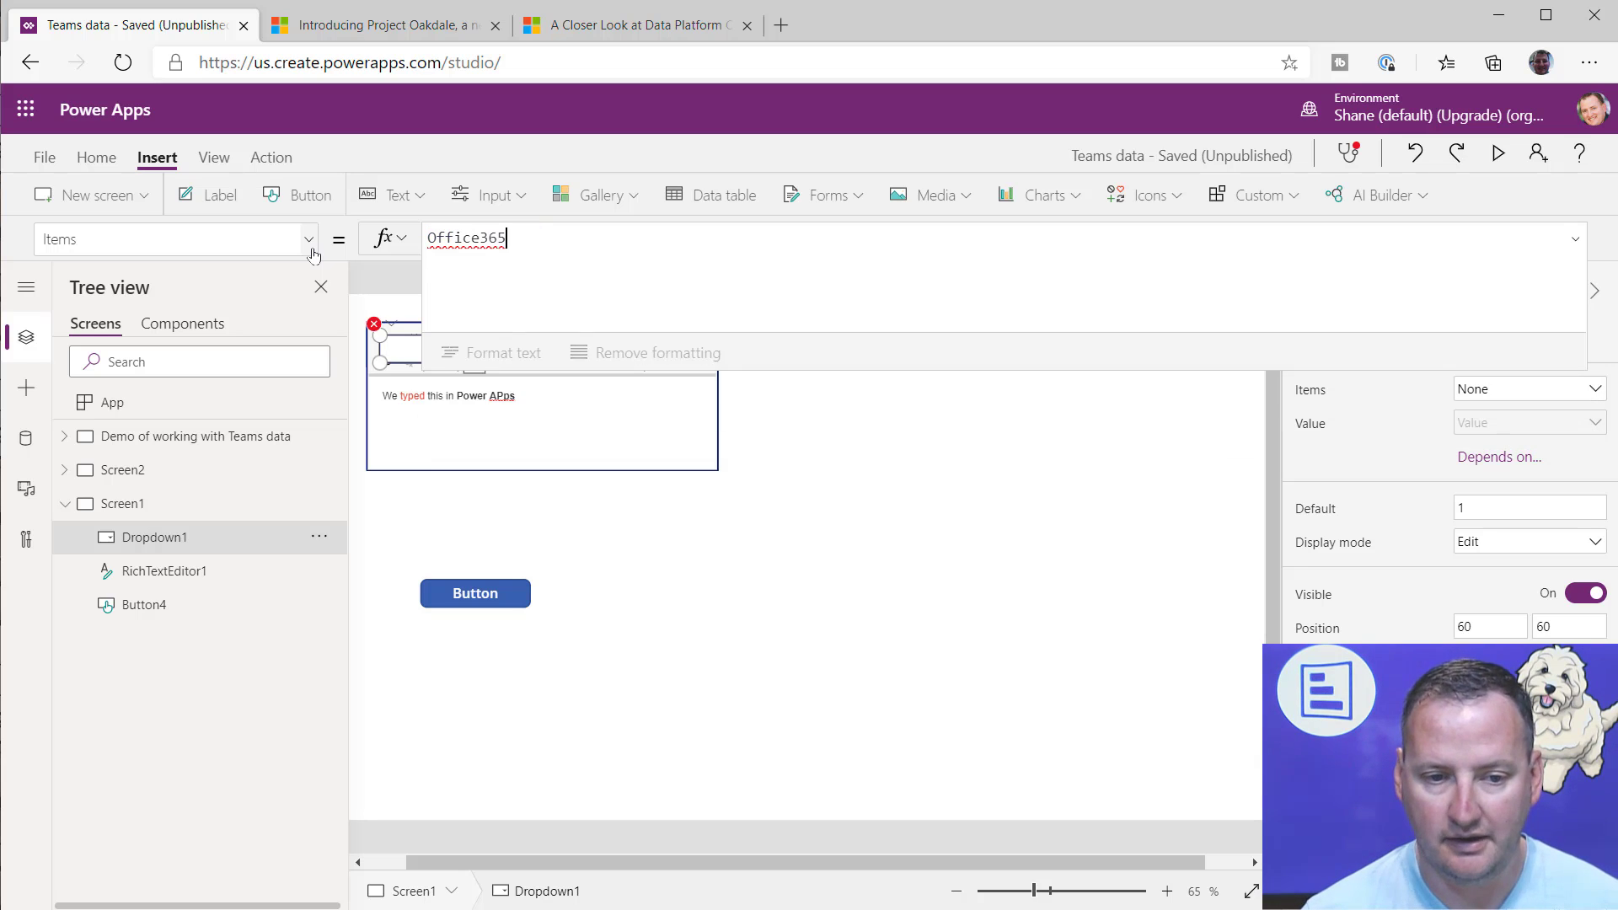
# Step: Find the Office 365 Users connector with the search term "office" and add it to the app using an existing connection
pyautogui.click(22, 443)
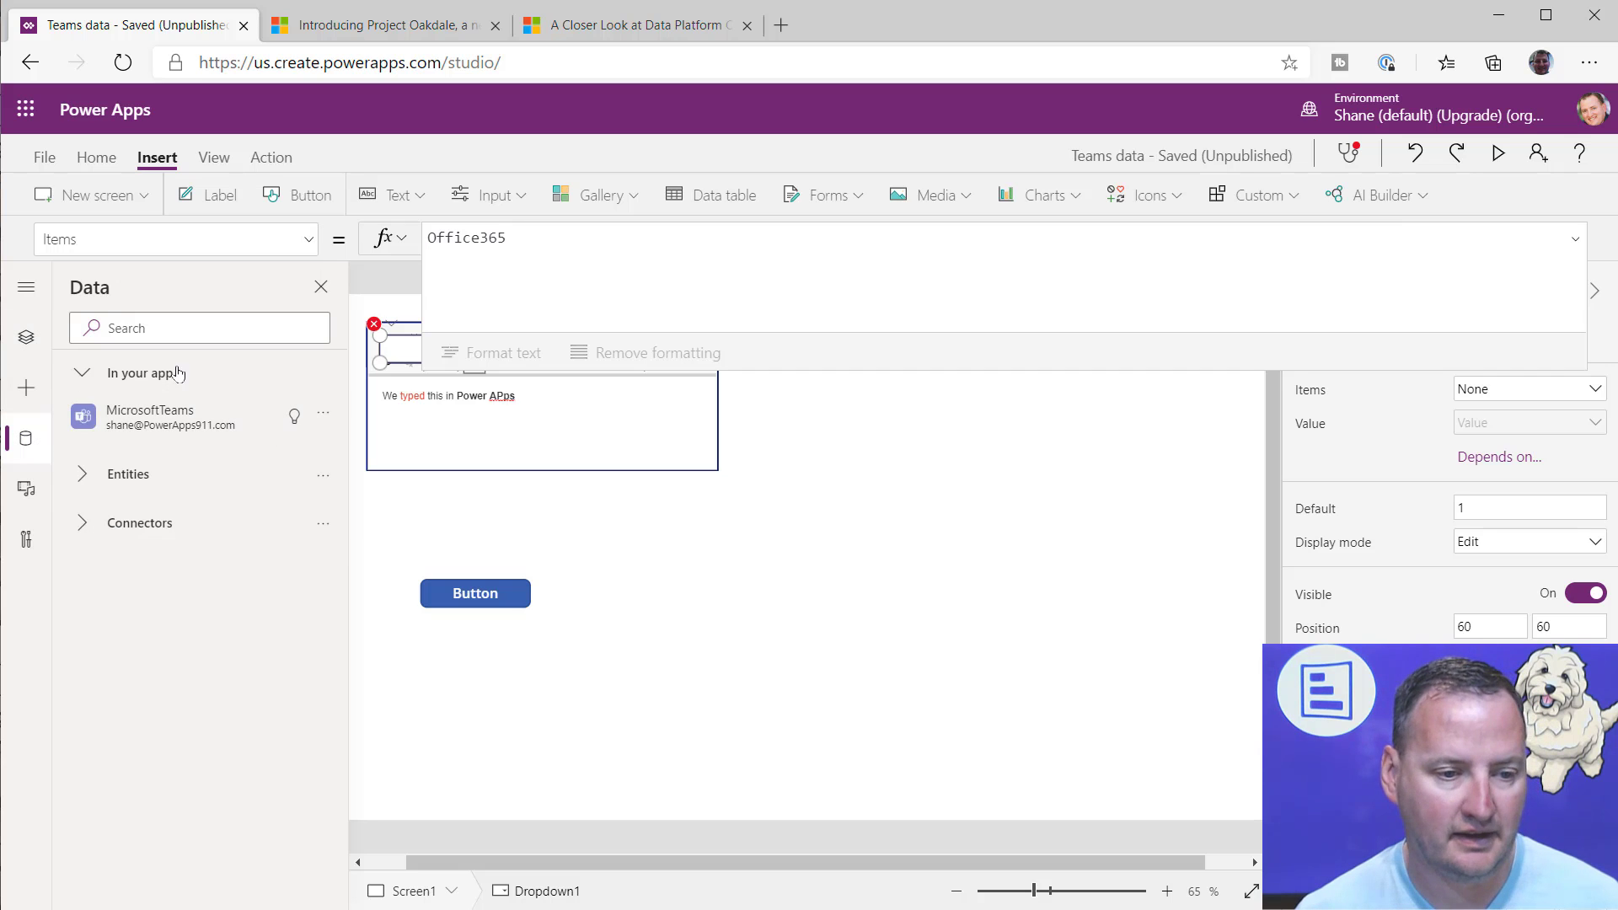
pyautogui.write('office')
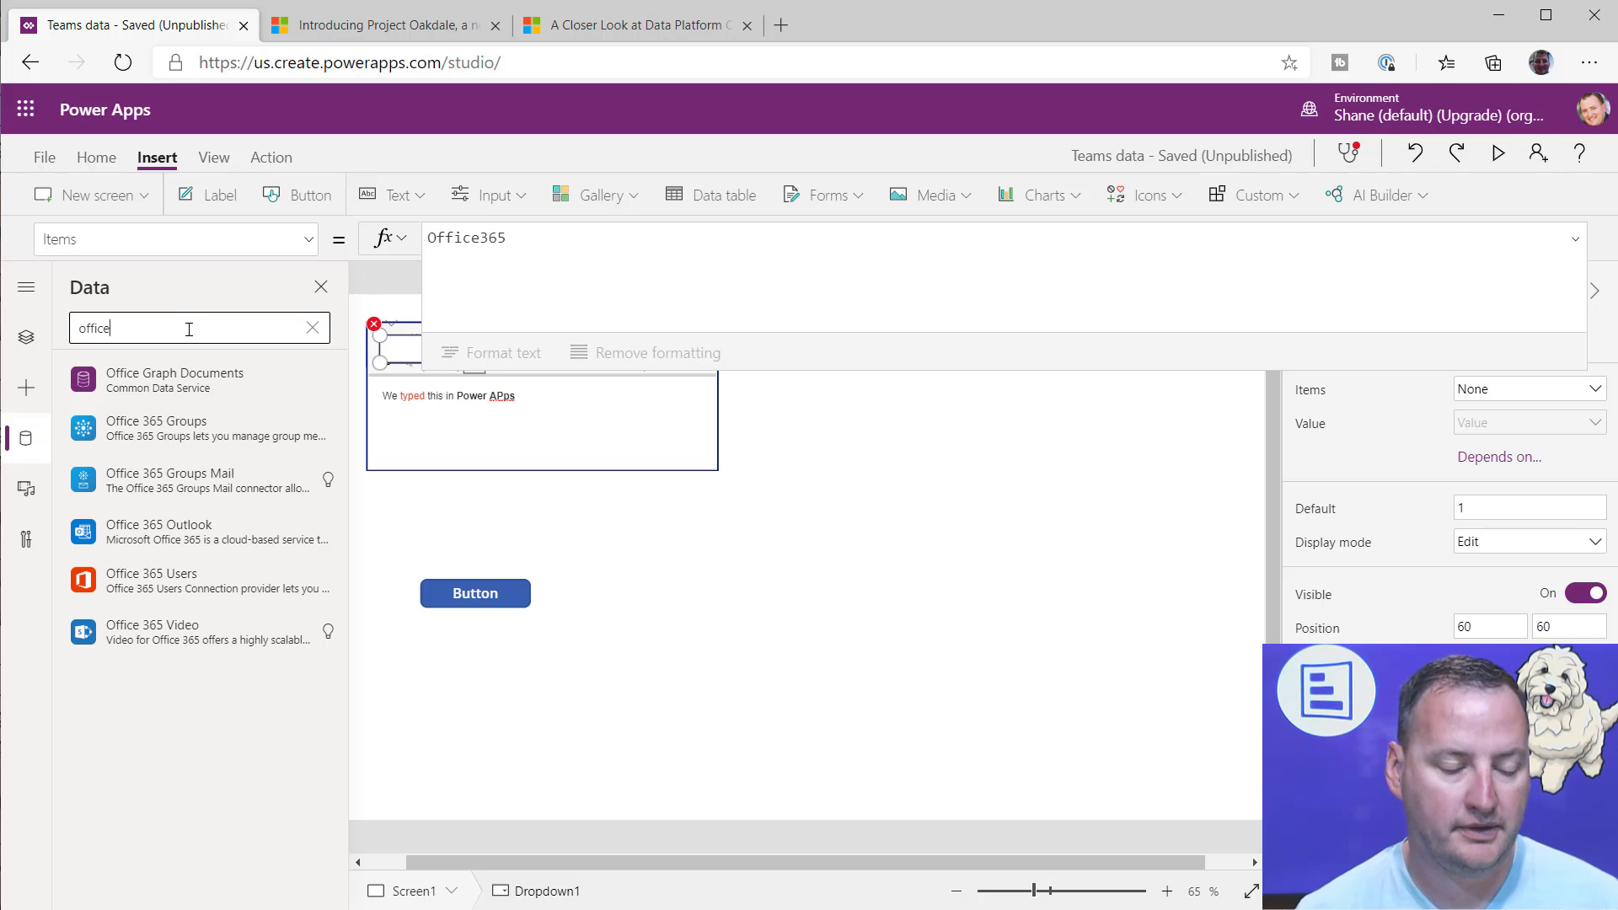
pyautogui.click(211, 589)
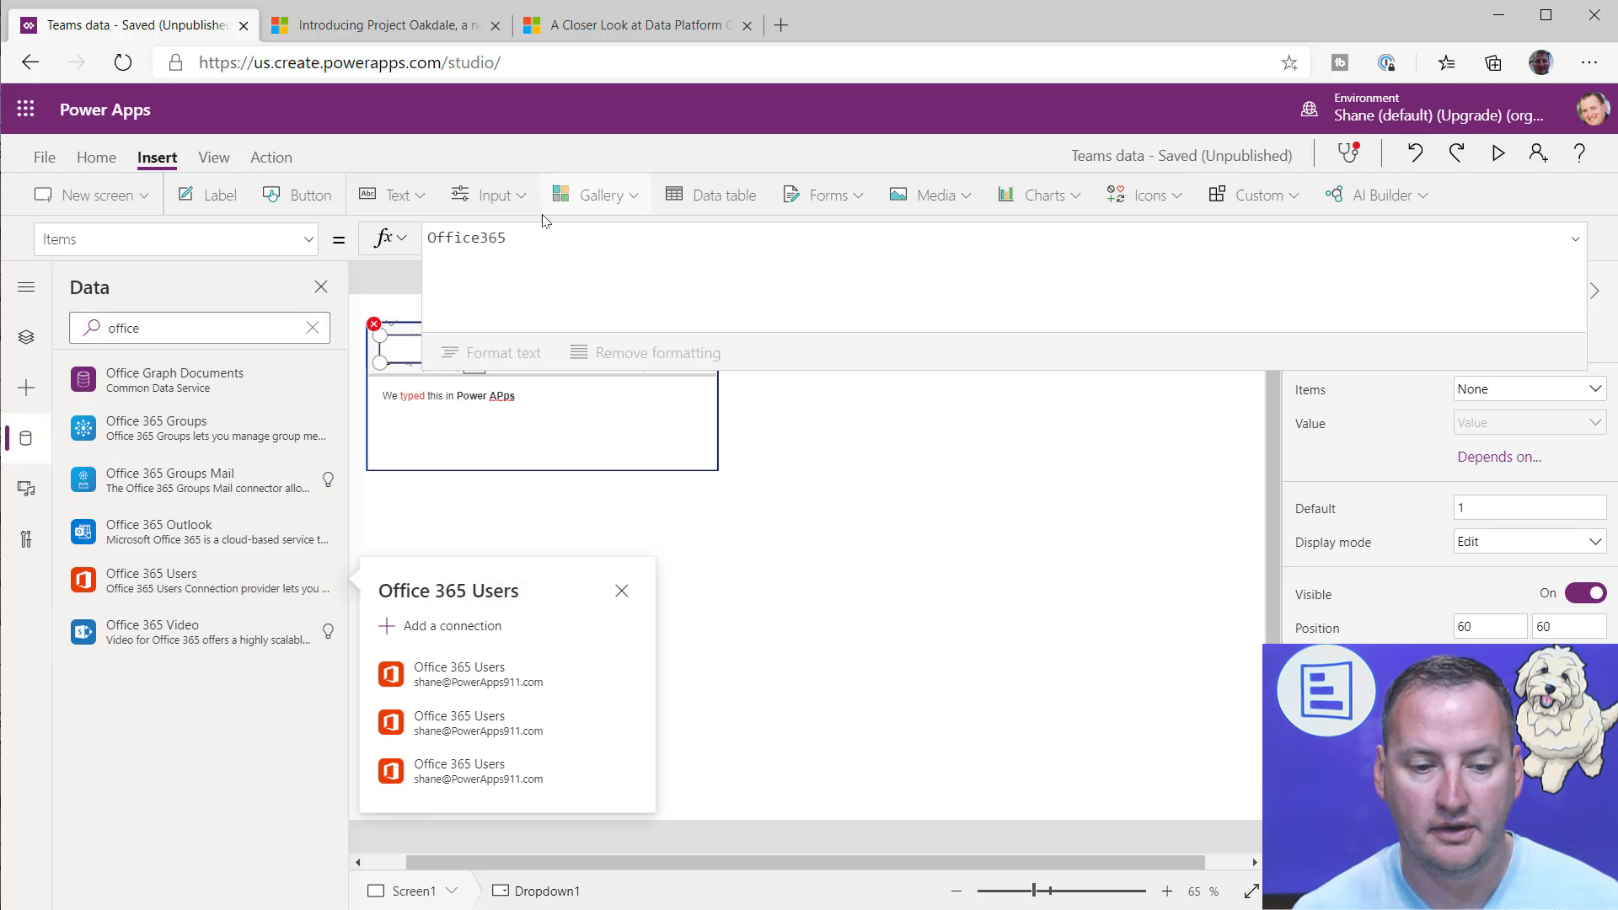
pyautogui.click(504, 669)
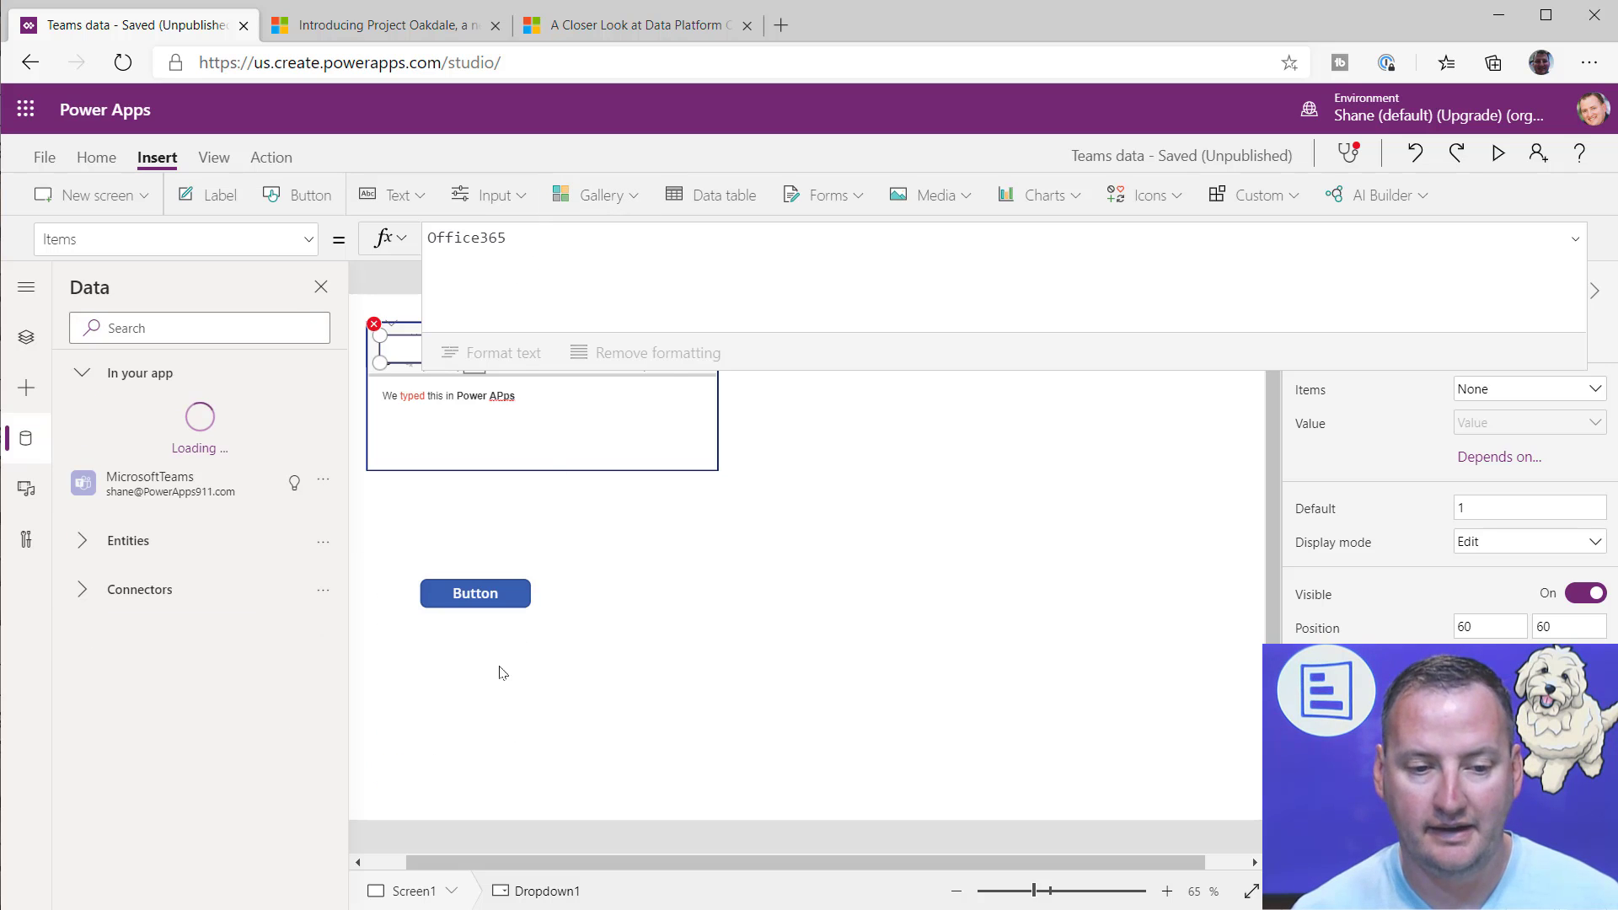
# Step: Complete the drop-down's Items formula as Office365Users.SearchUserV2()
pyautogui.click(566, 244)
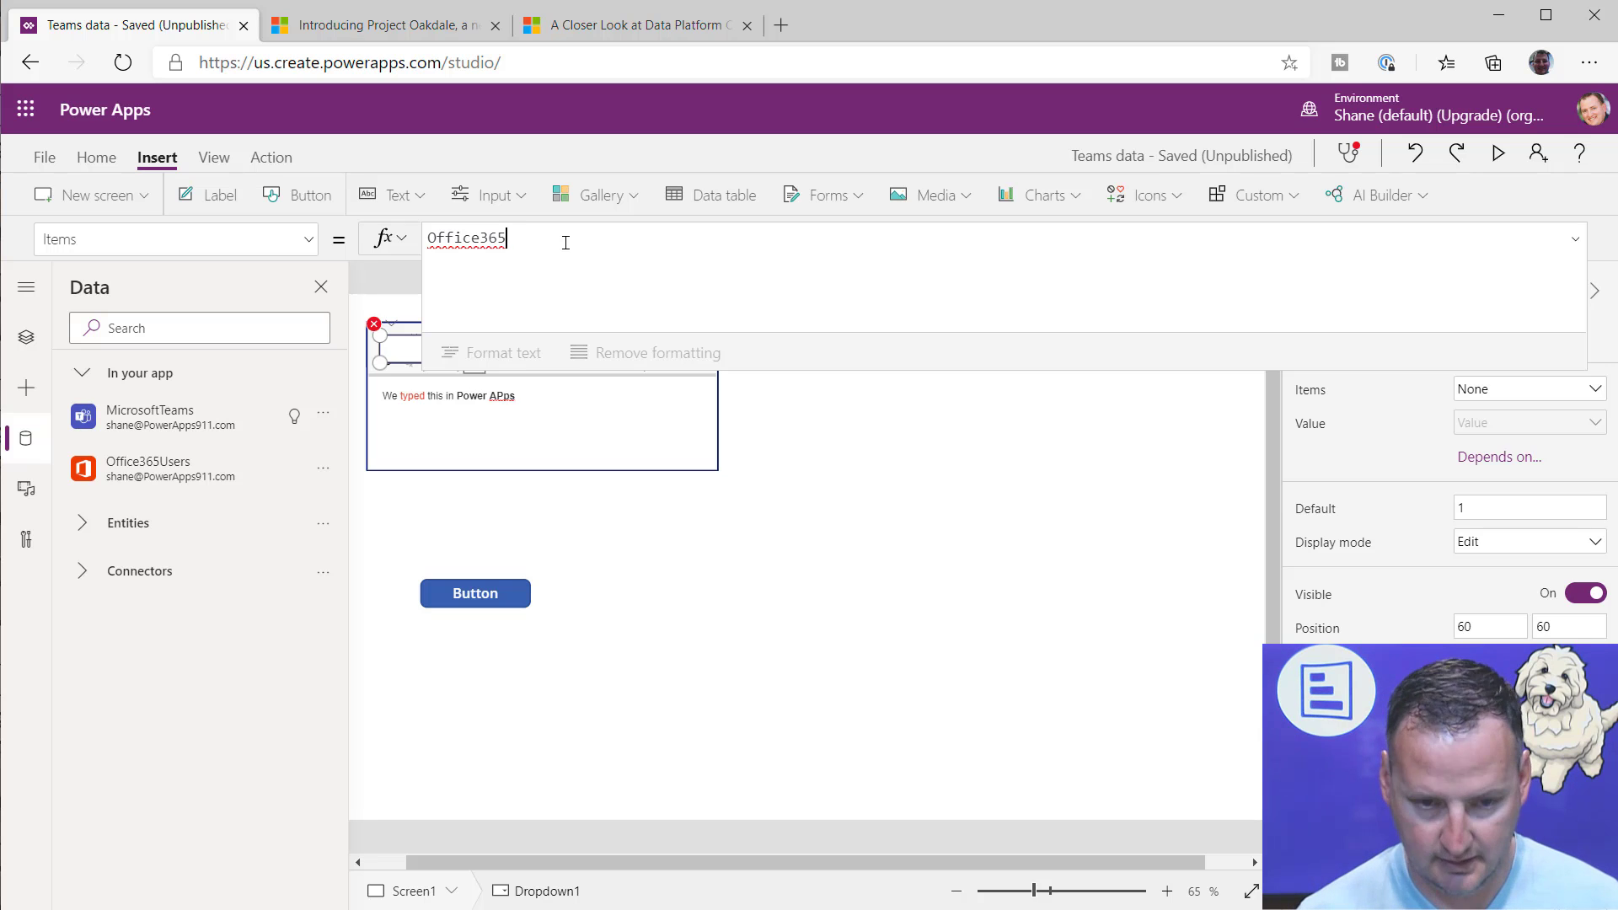
pyautogui.press('BackSpace')
pyautogui.write('5Users.')
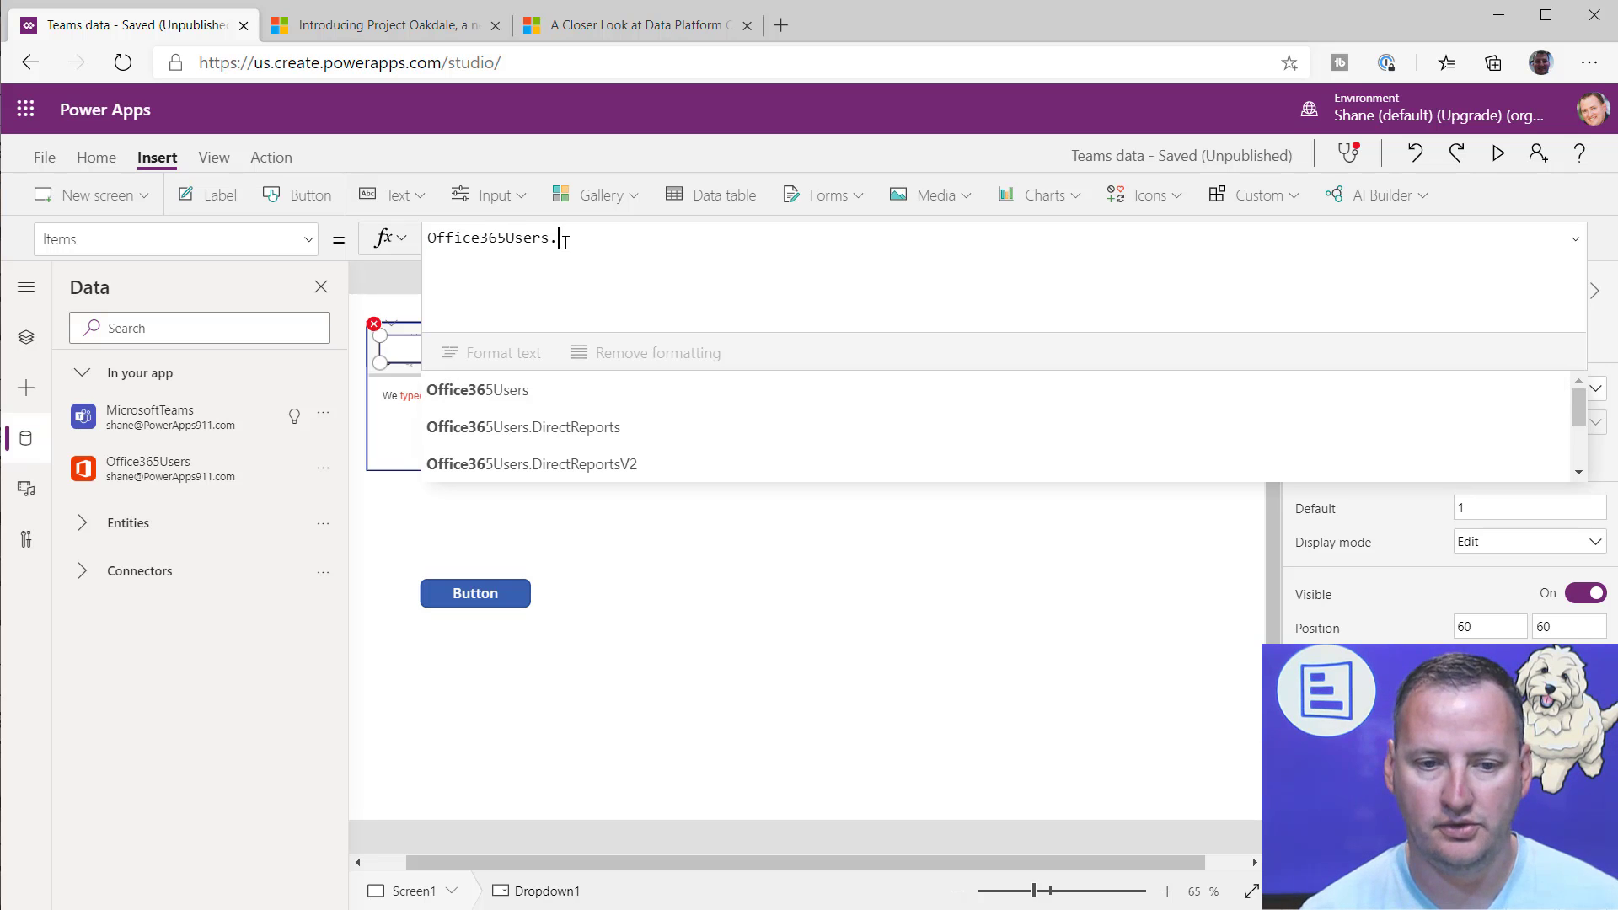
pyautogui.write('sear')
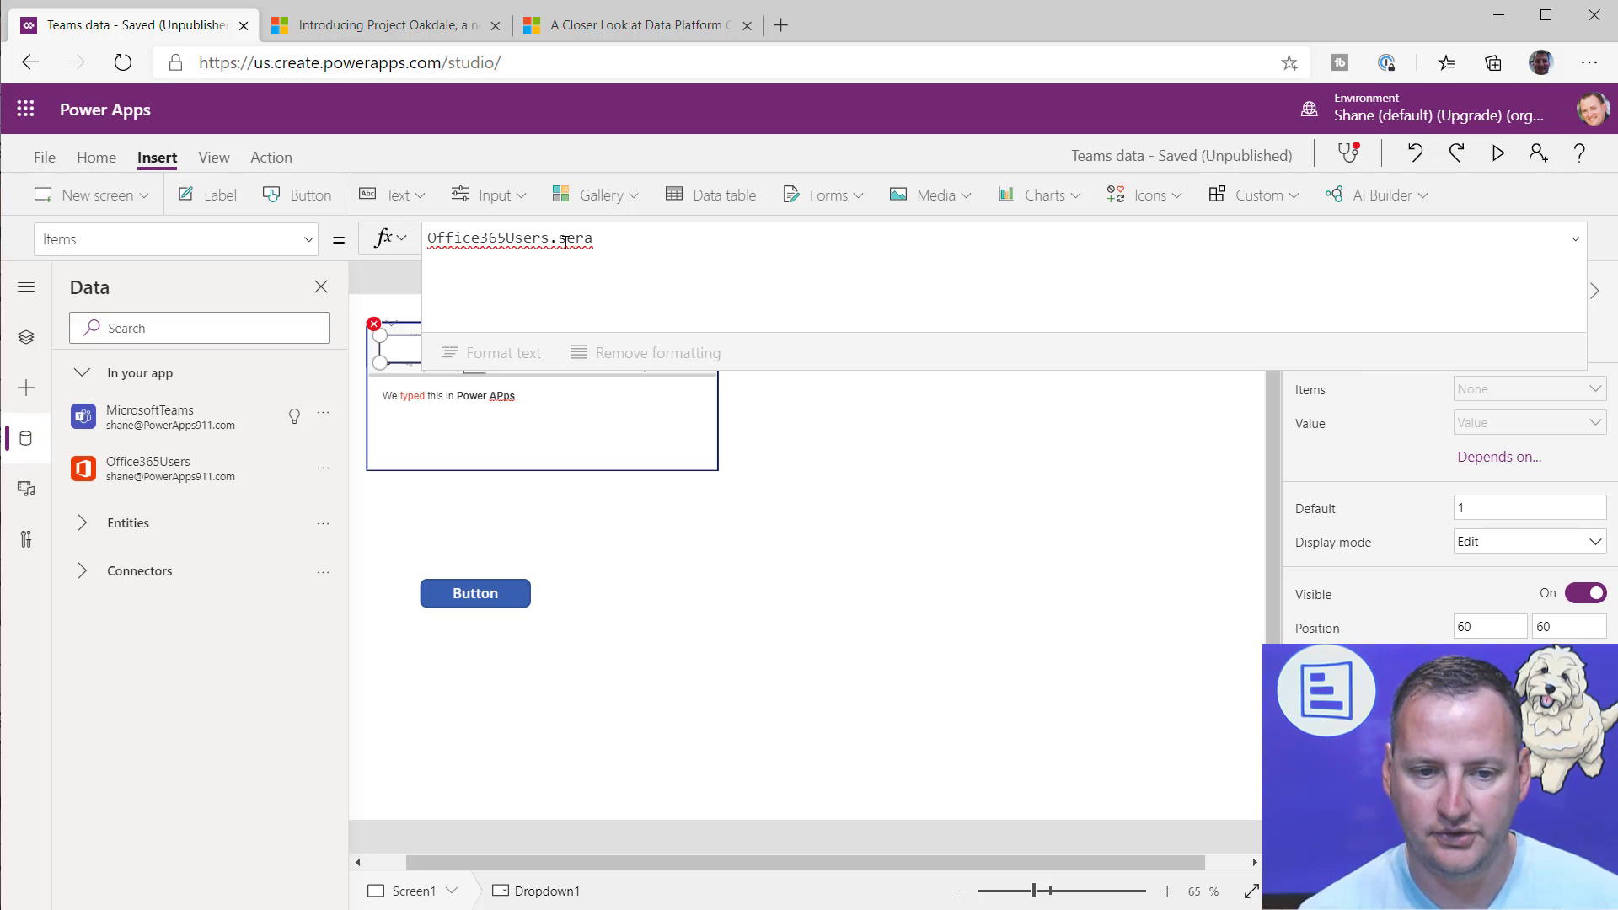
pyautogui.write('ch')
pyautogui.press('Down')
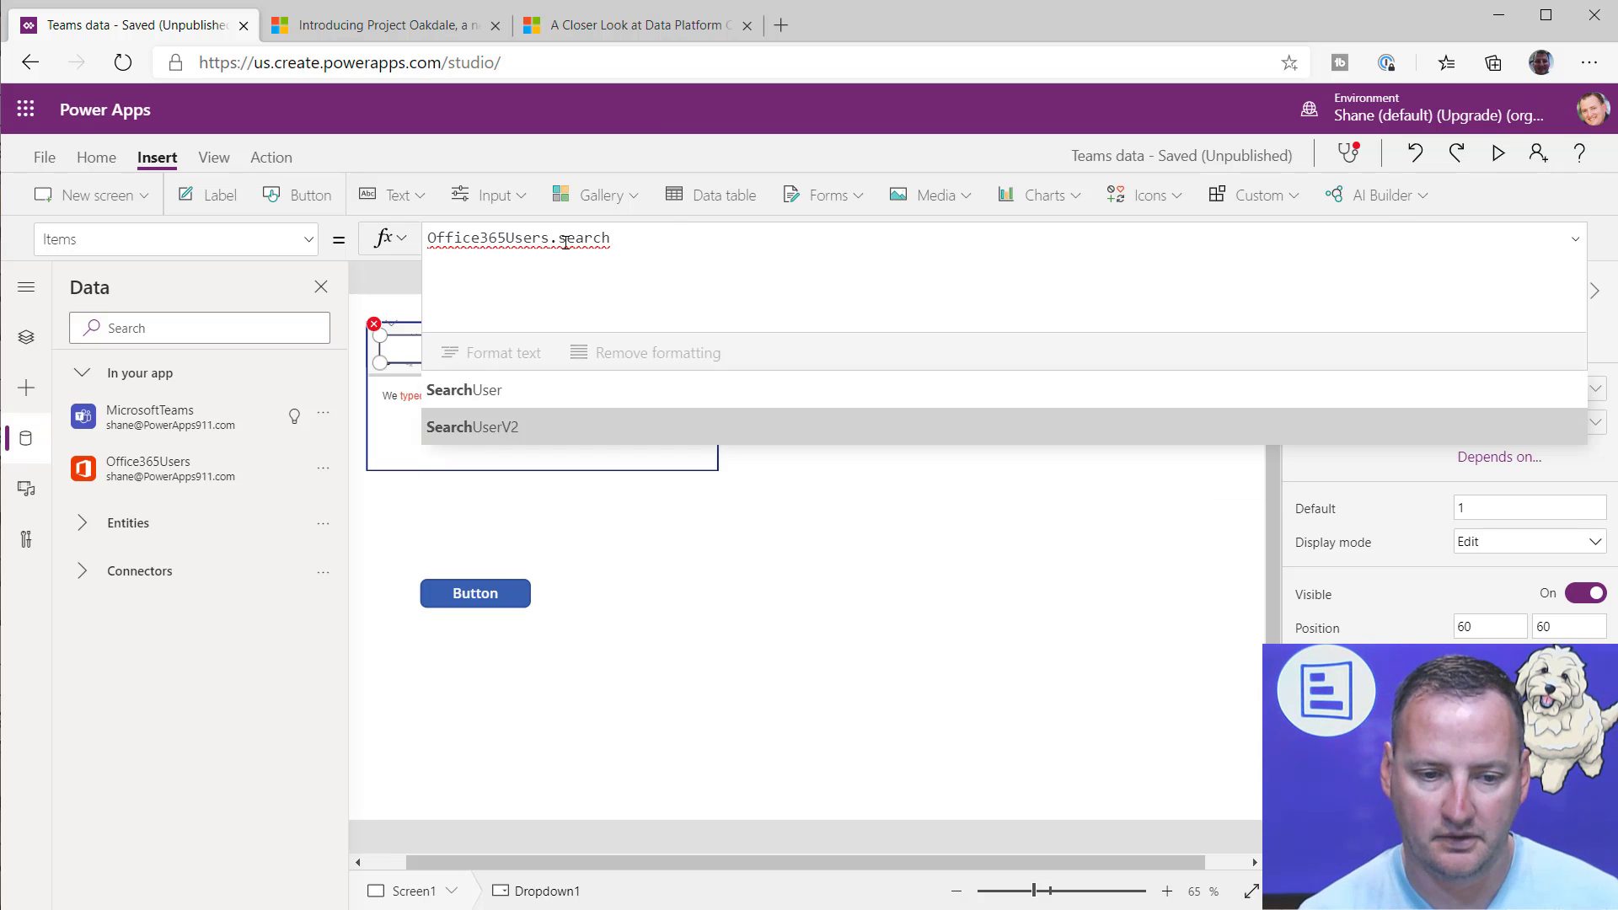
pyautogui.press('Tab')
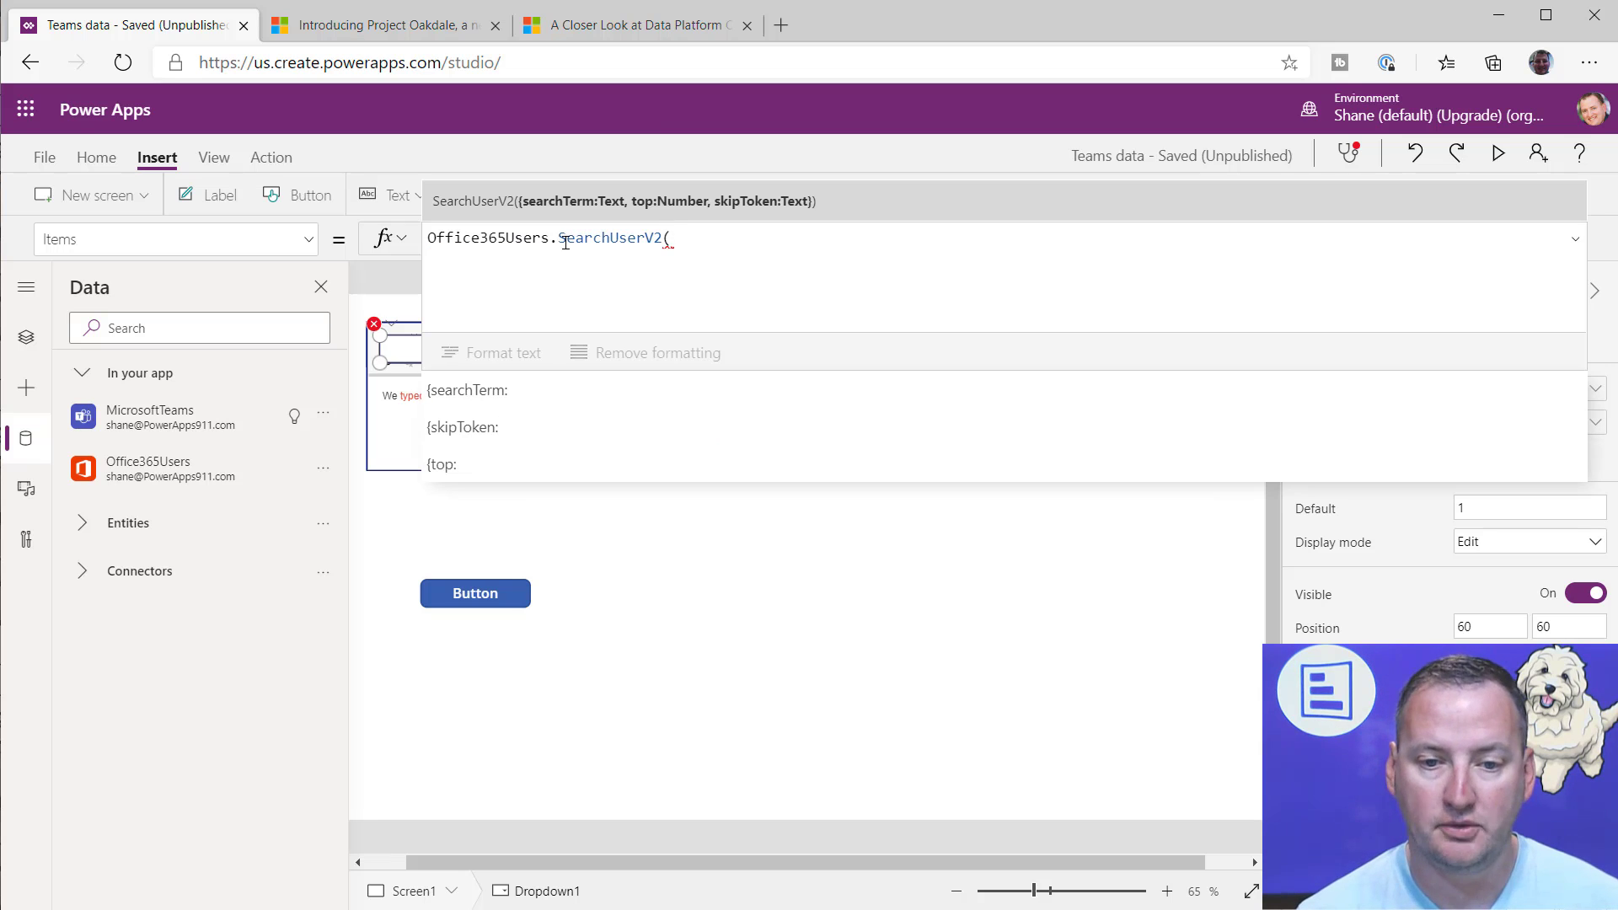
pyautogui.write(')')
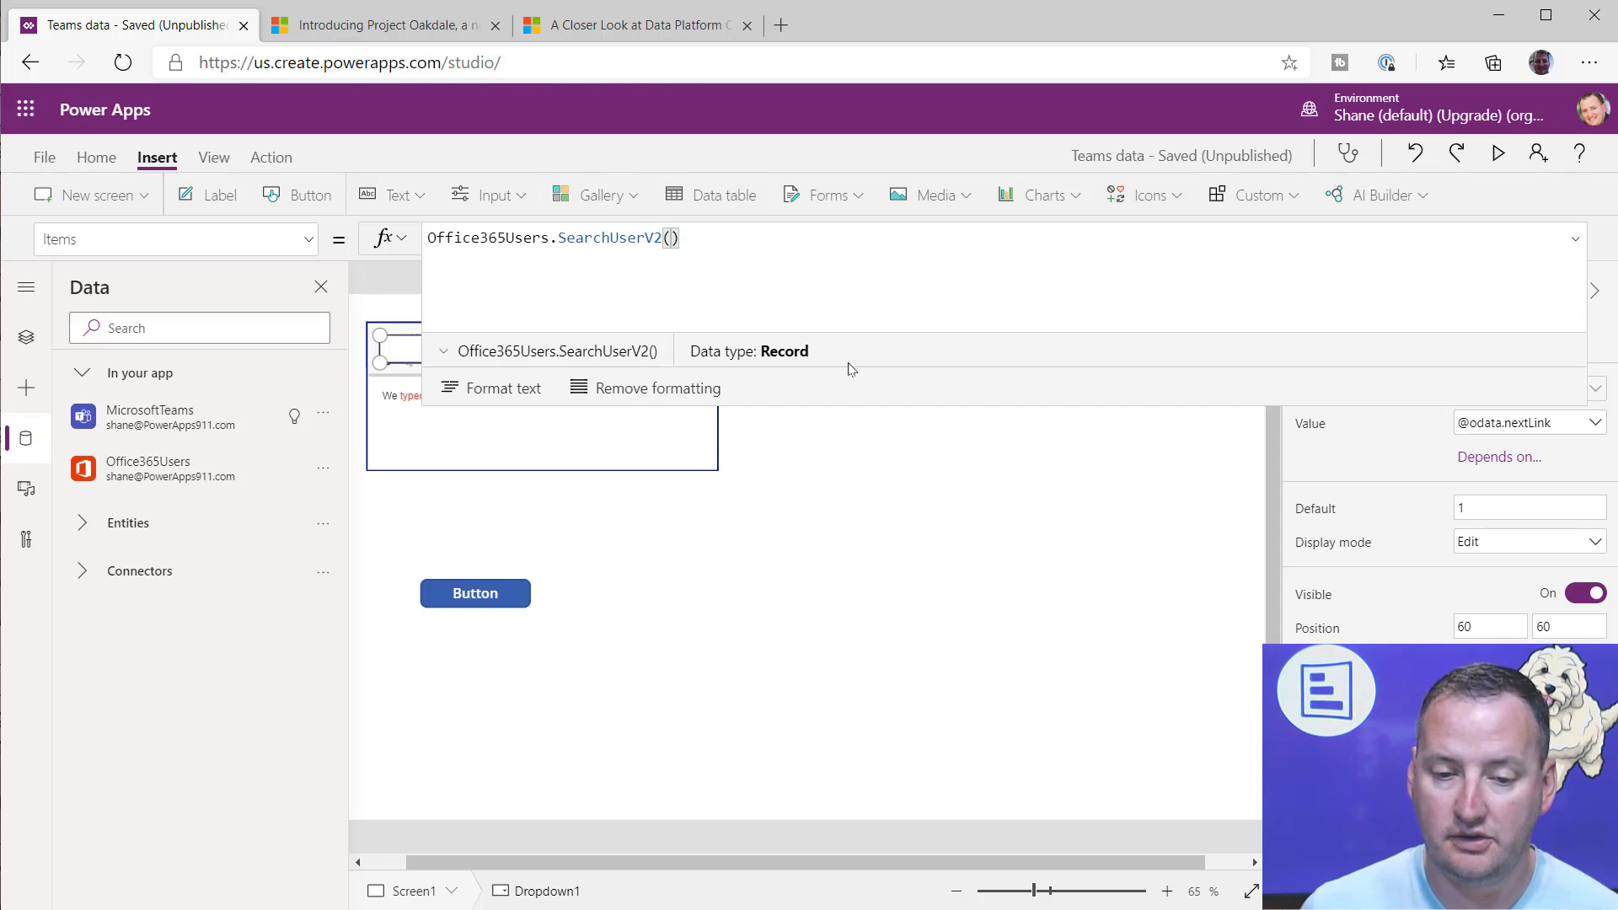
# Step: Collapse the expanded formula area and place the drop-down between the rich text editor and the button, at about X 57, Y 285
pyautogui.moveTo(867, 407); pyautogui.dragTo(881, 242)
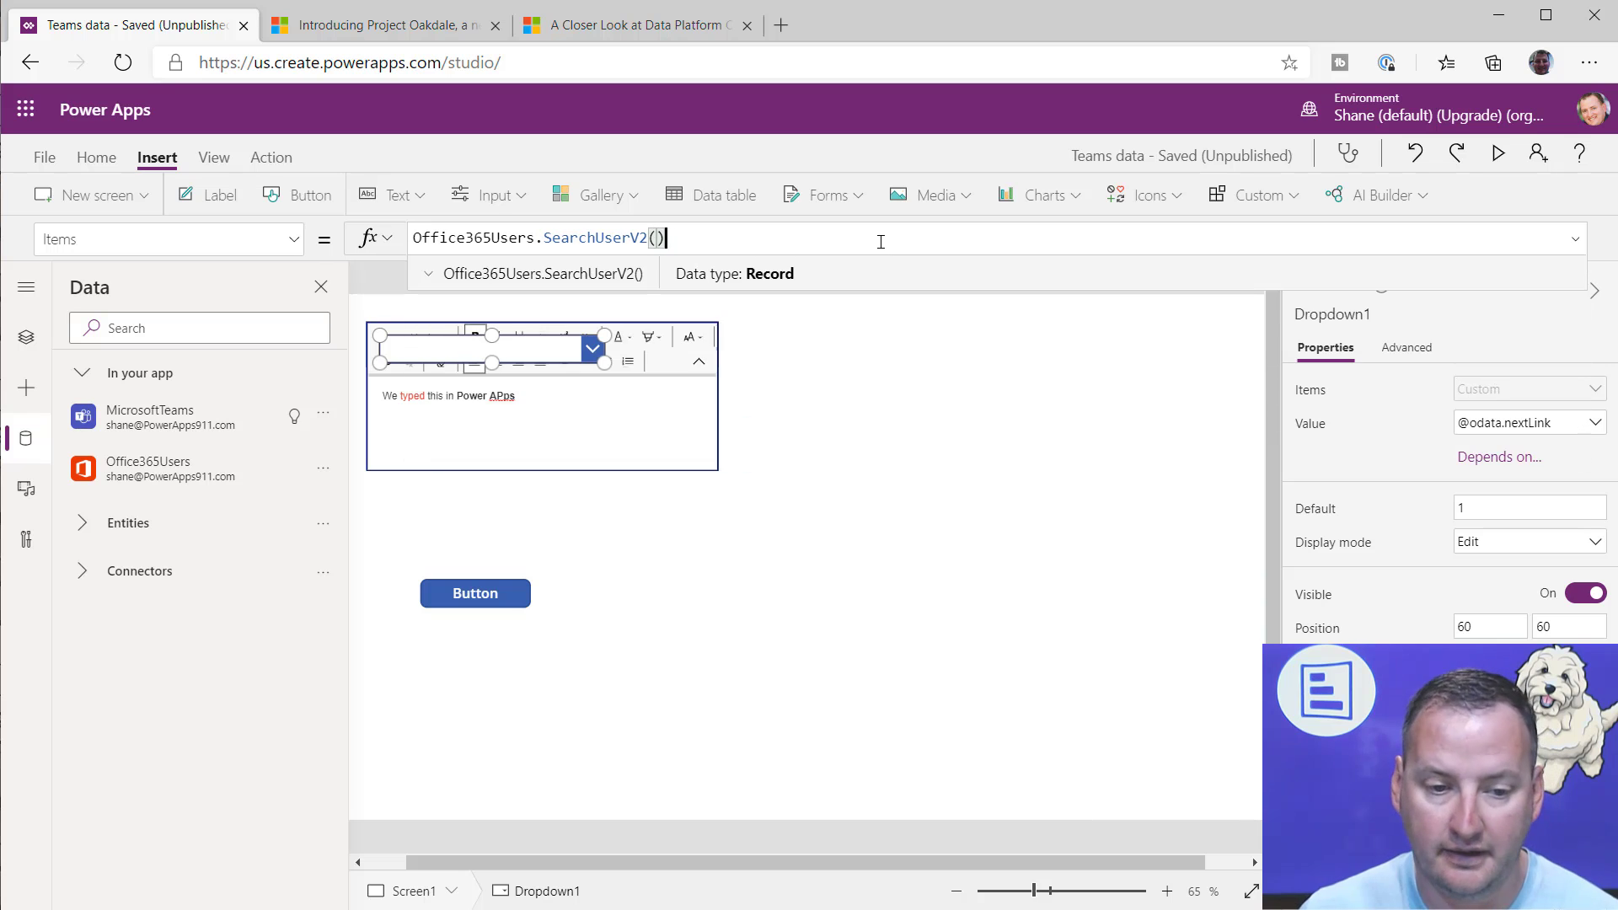
pyautogui.moveTo(535, 347); pyautogui.dragTo(534, 503)
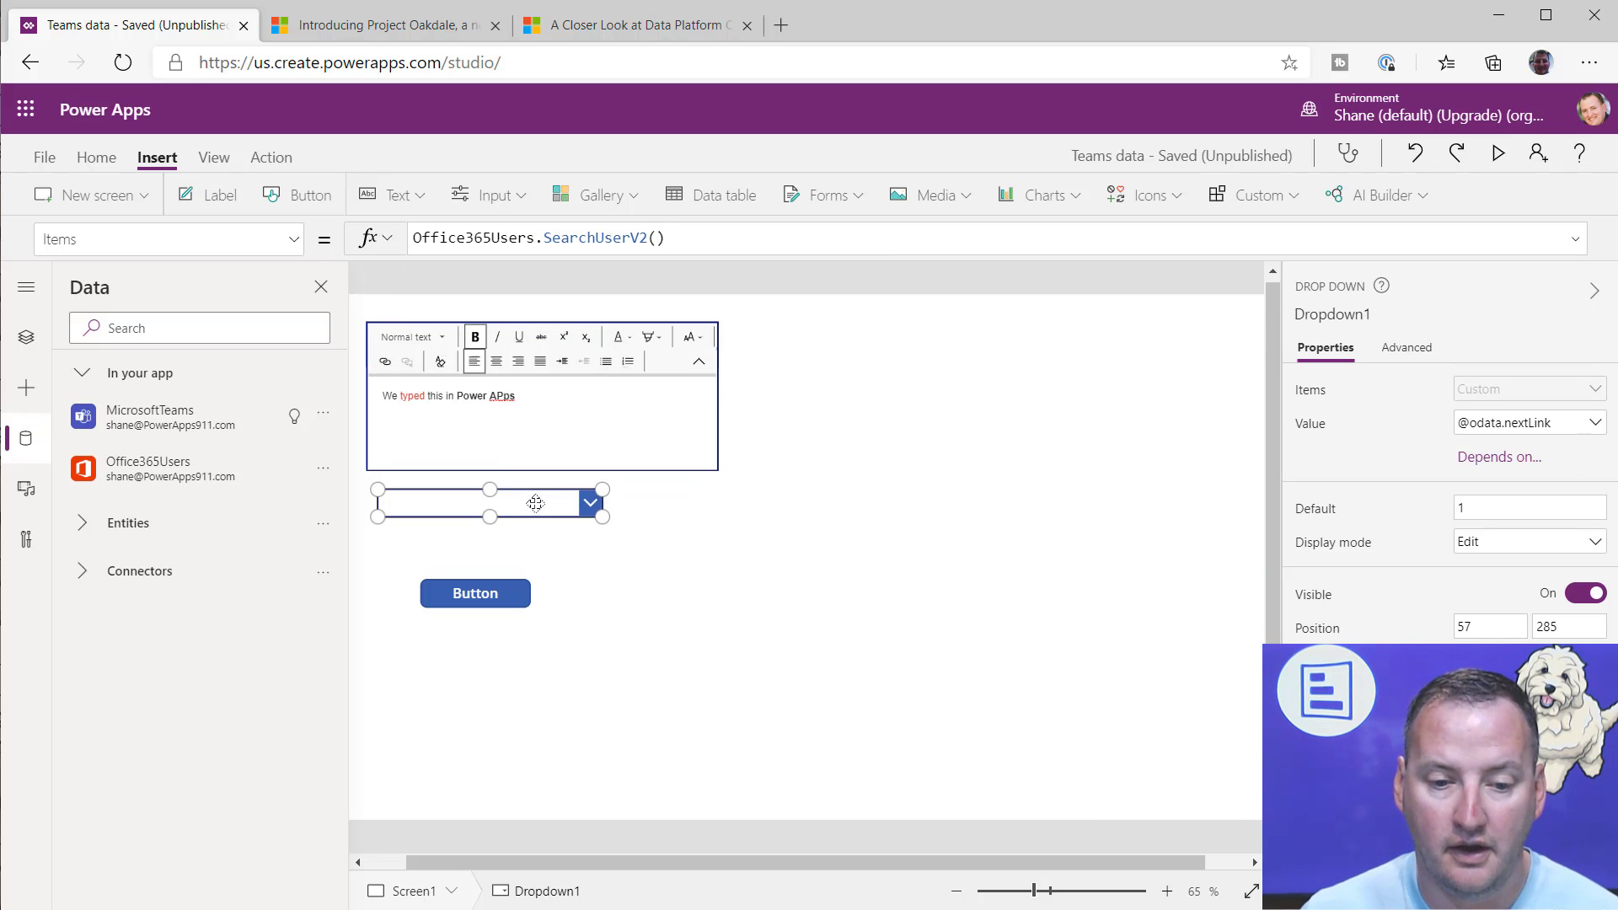
# Step: Append .value to the drop-down's Items formula and set its displayed Value field to DisplayName
pyautogui.click(1543, 422)
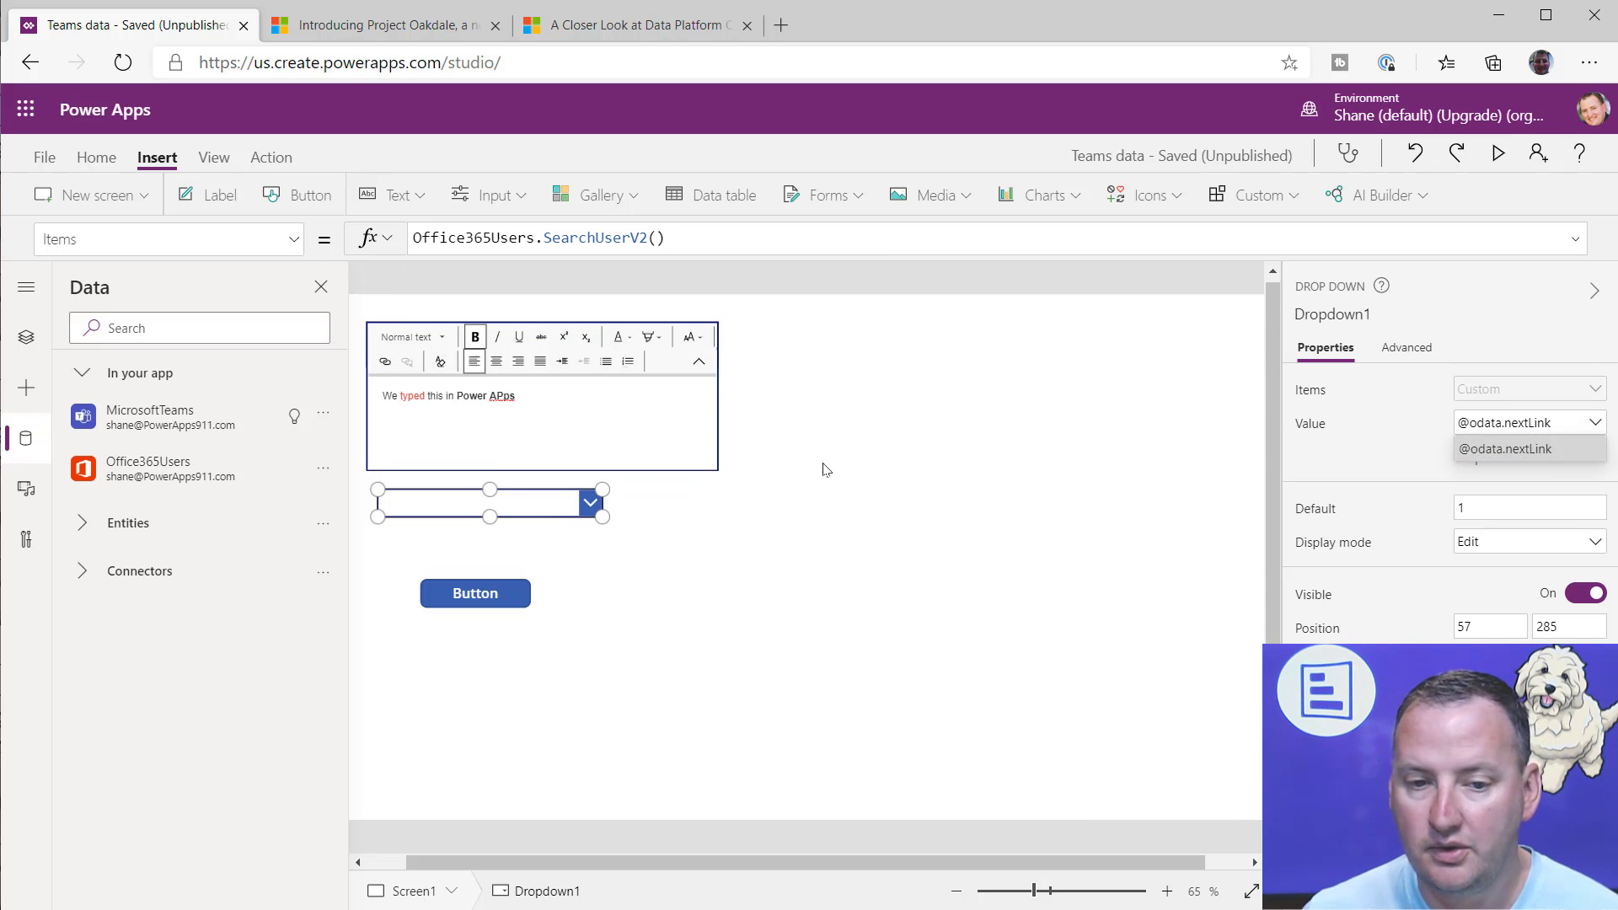
pyautogui.click(695, 239)
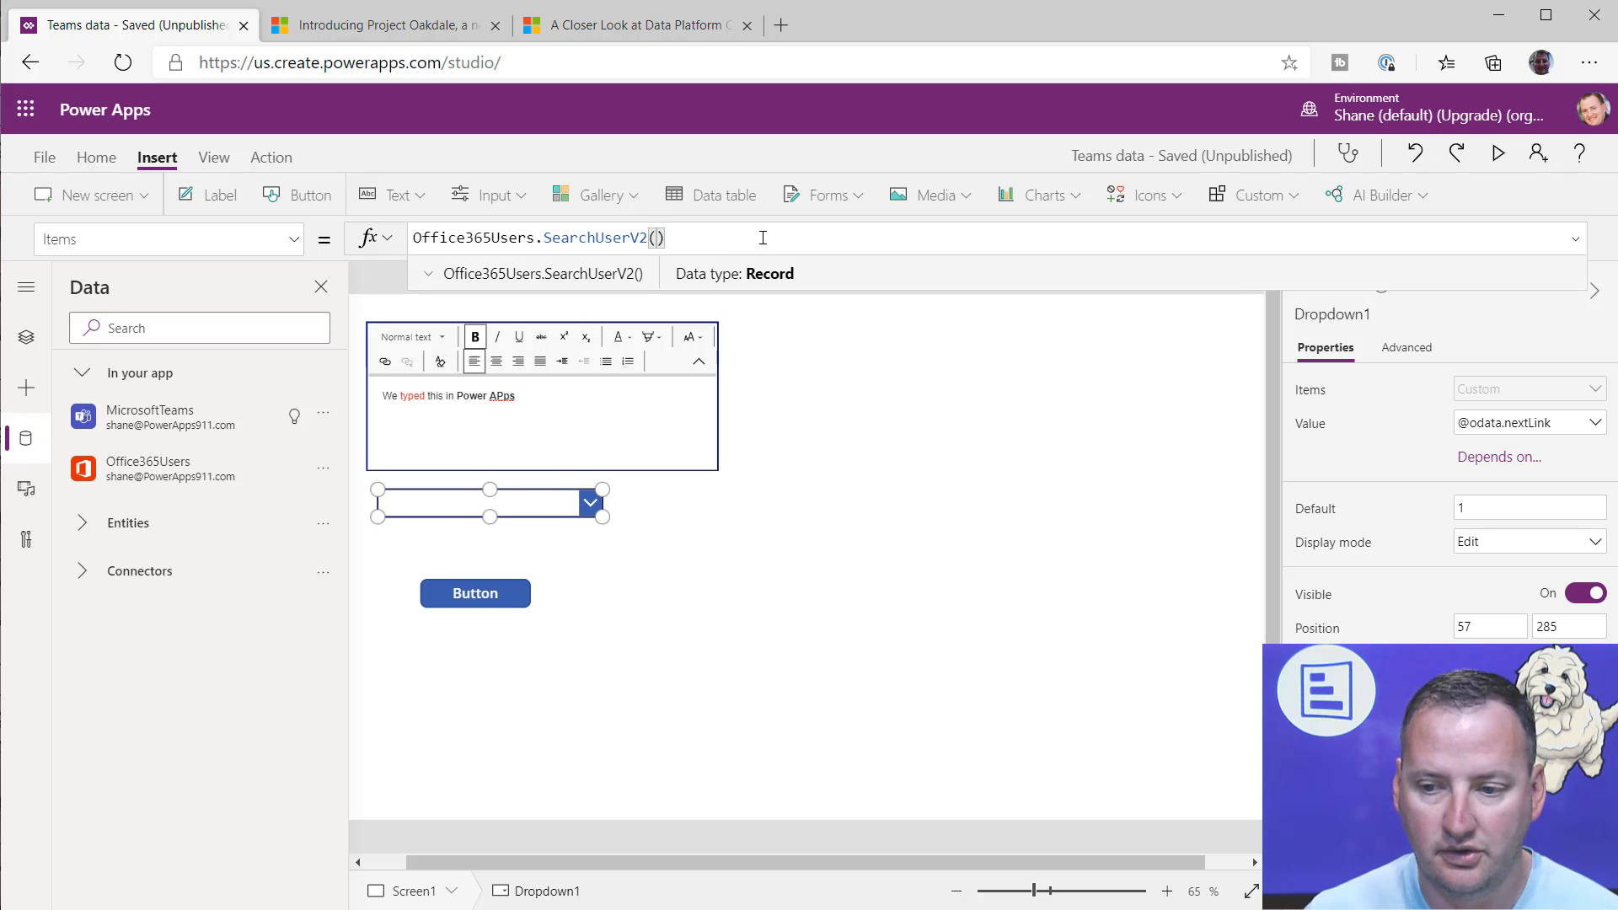
pyautogui.write('.')
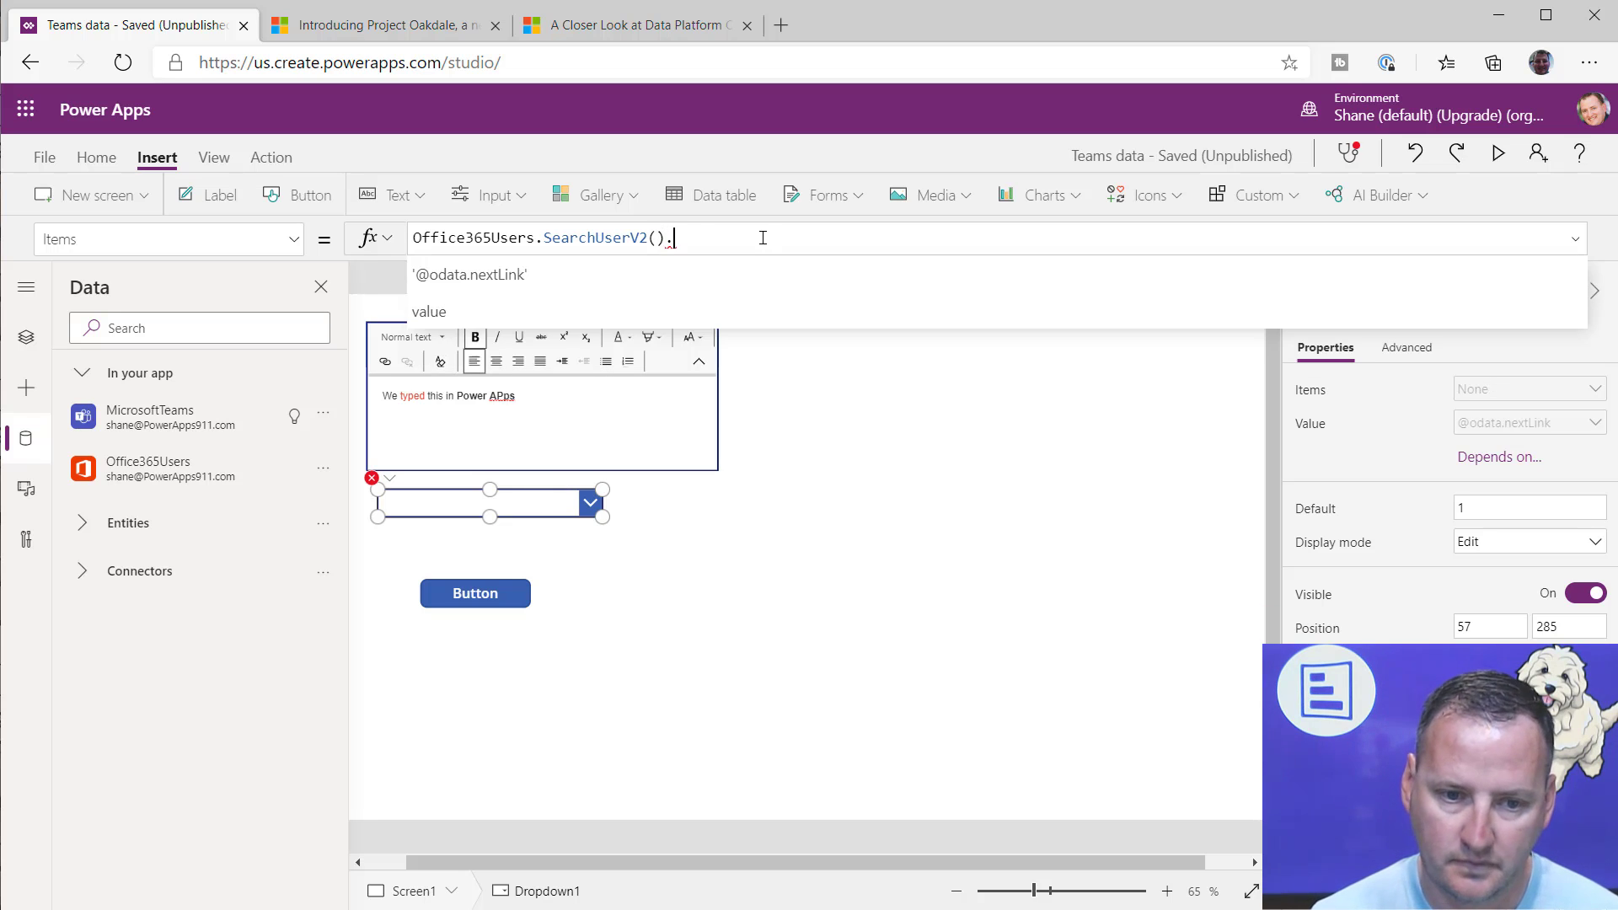
pyautogui.click(894, 311)
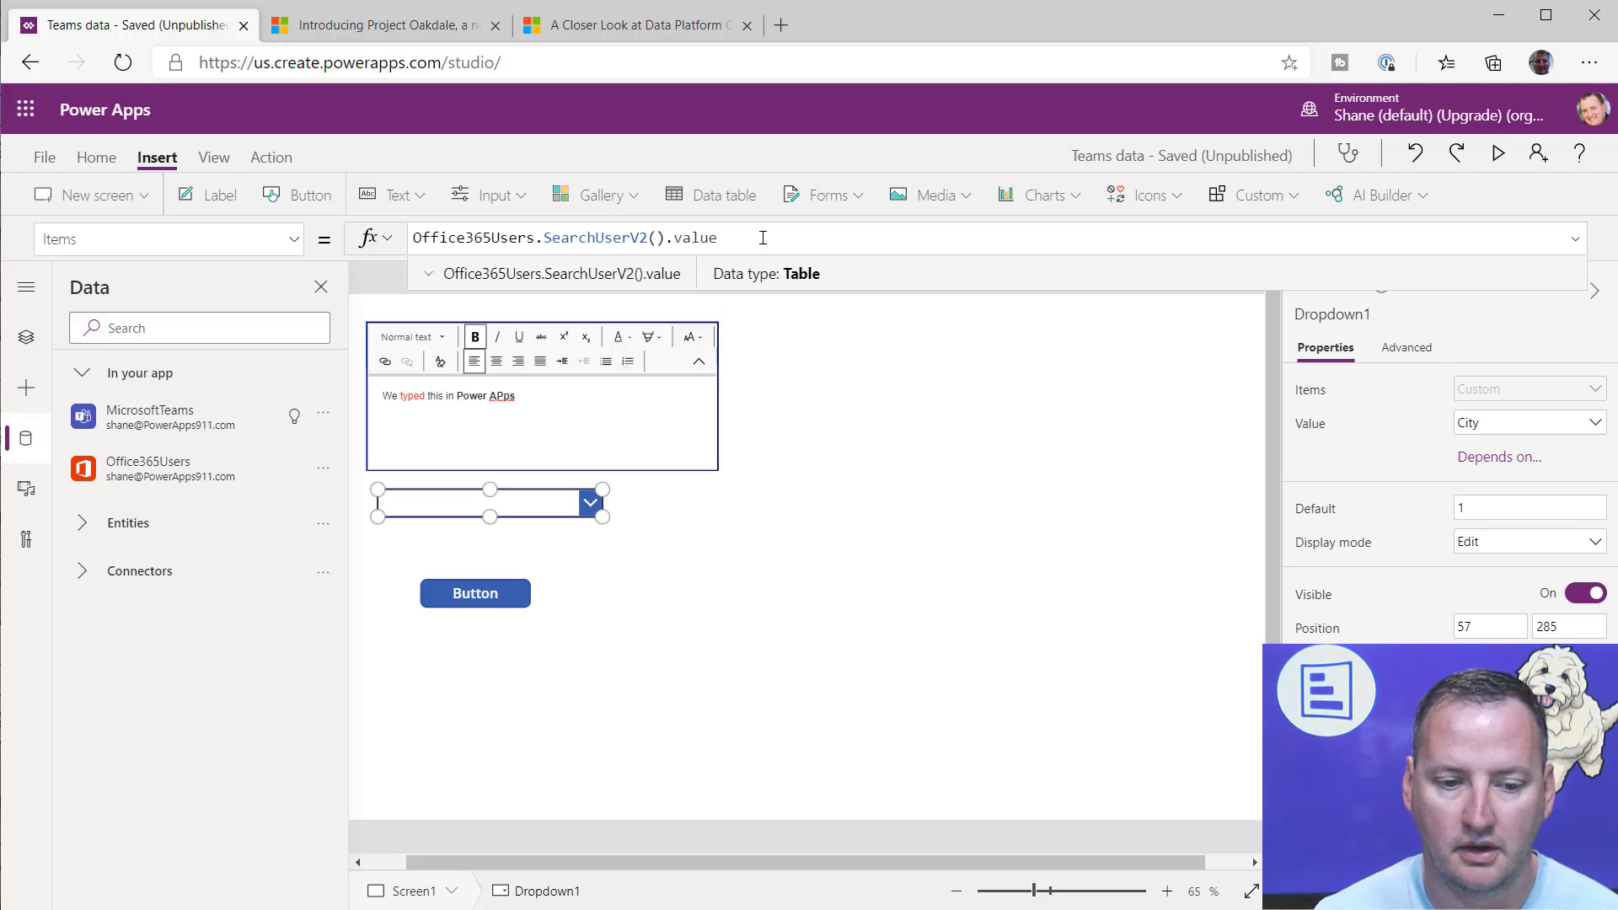
pyautogui.click(1566, 427)
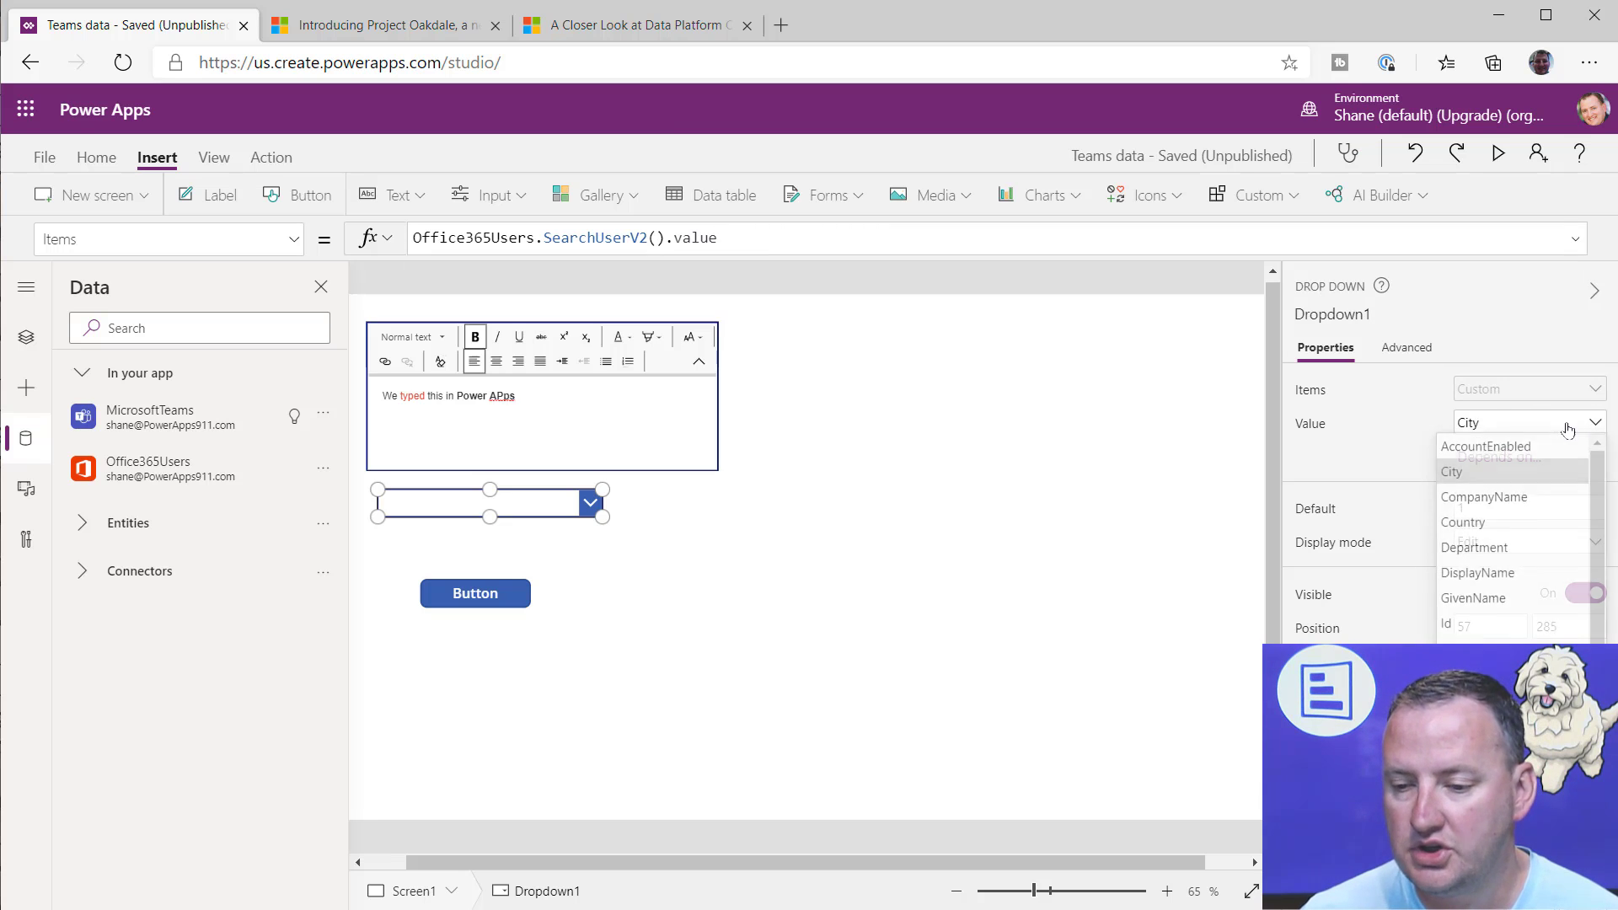
pyautogui.click(1477, 573)
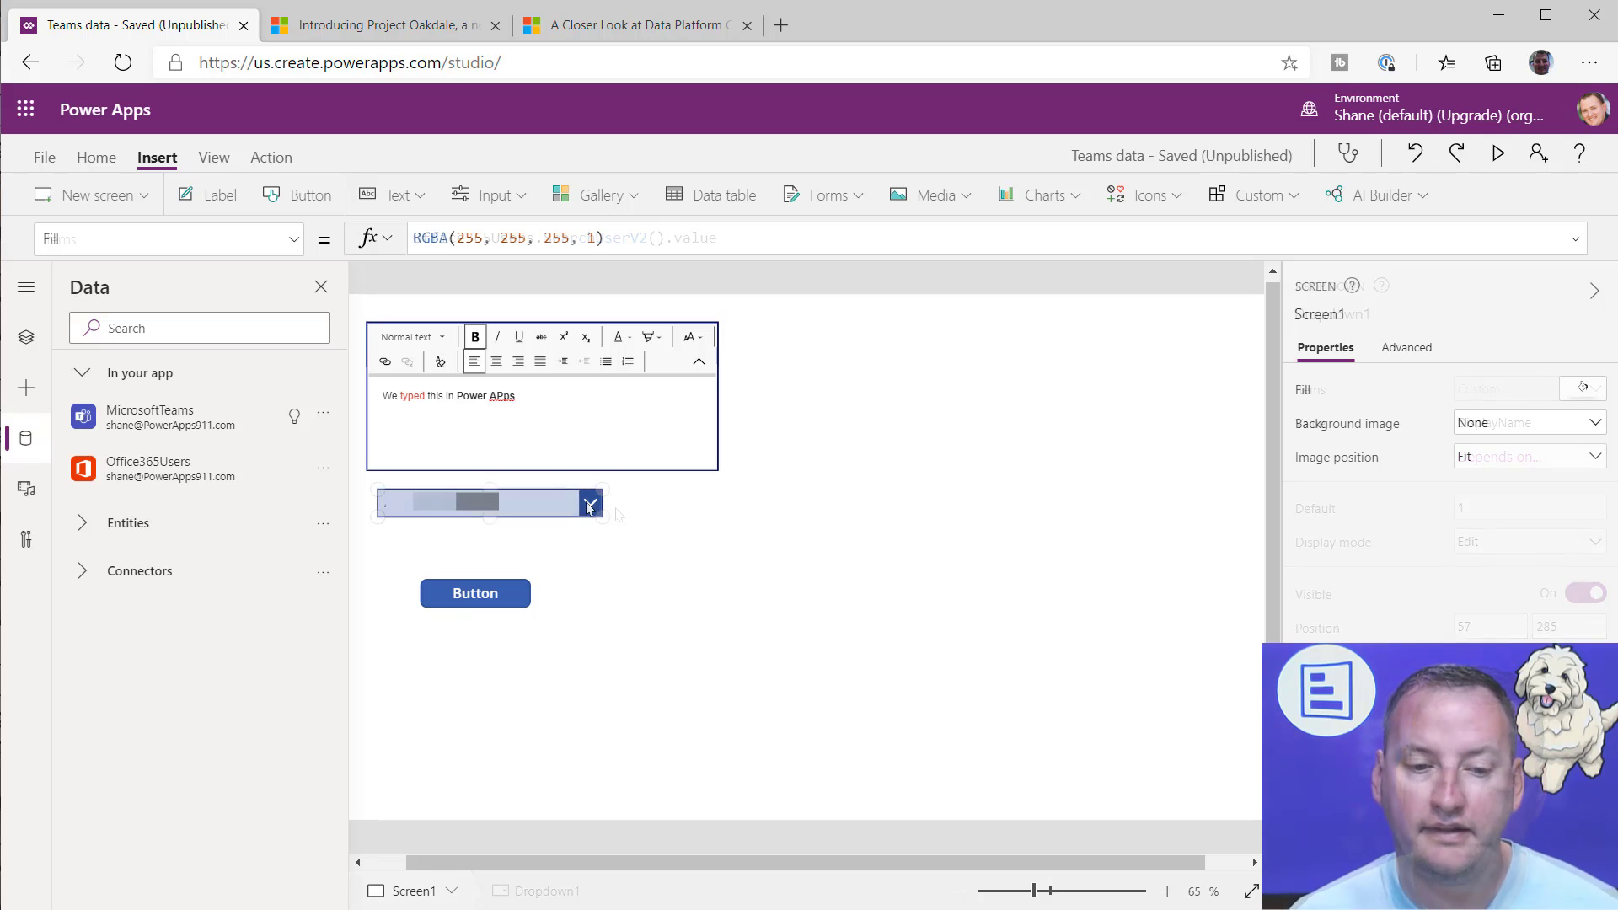
# Step: Select Chewy The Dog from the user list in the drop-down on the canvas
pyautogui.keyDown('alt'); pyautogui.click(590, 504); pyautogui.keyUp('alt')
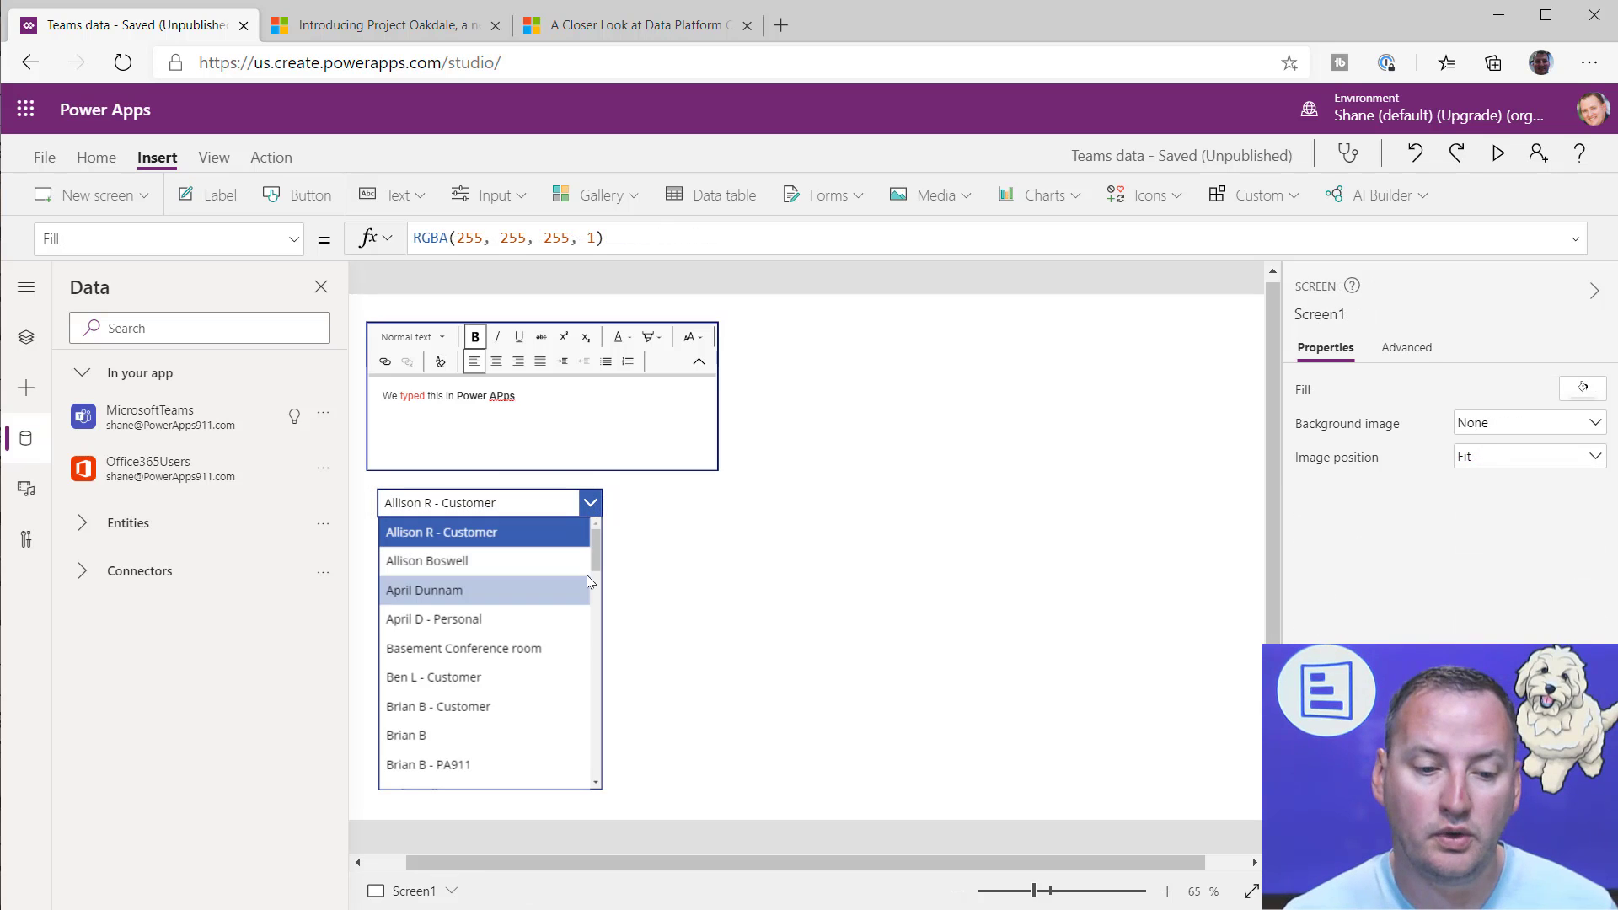
pyautogui.scroll(-5, 554, 613)
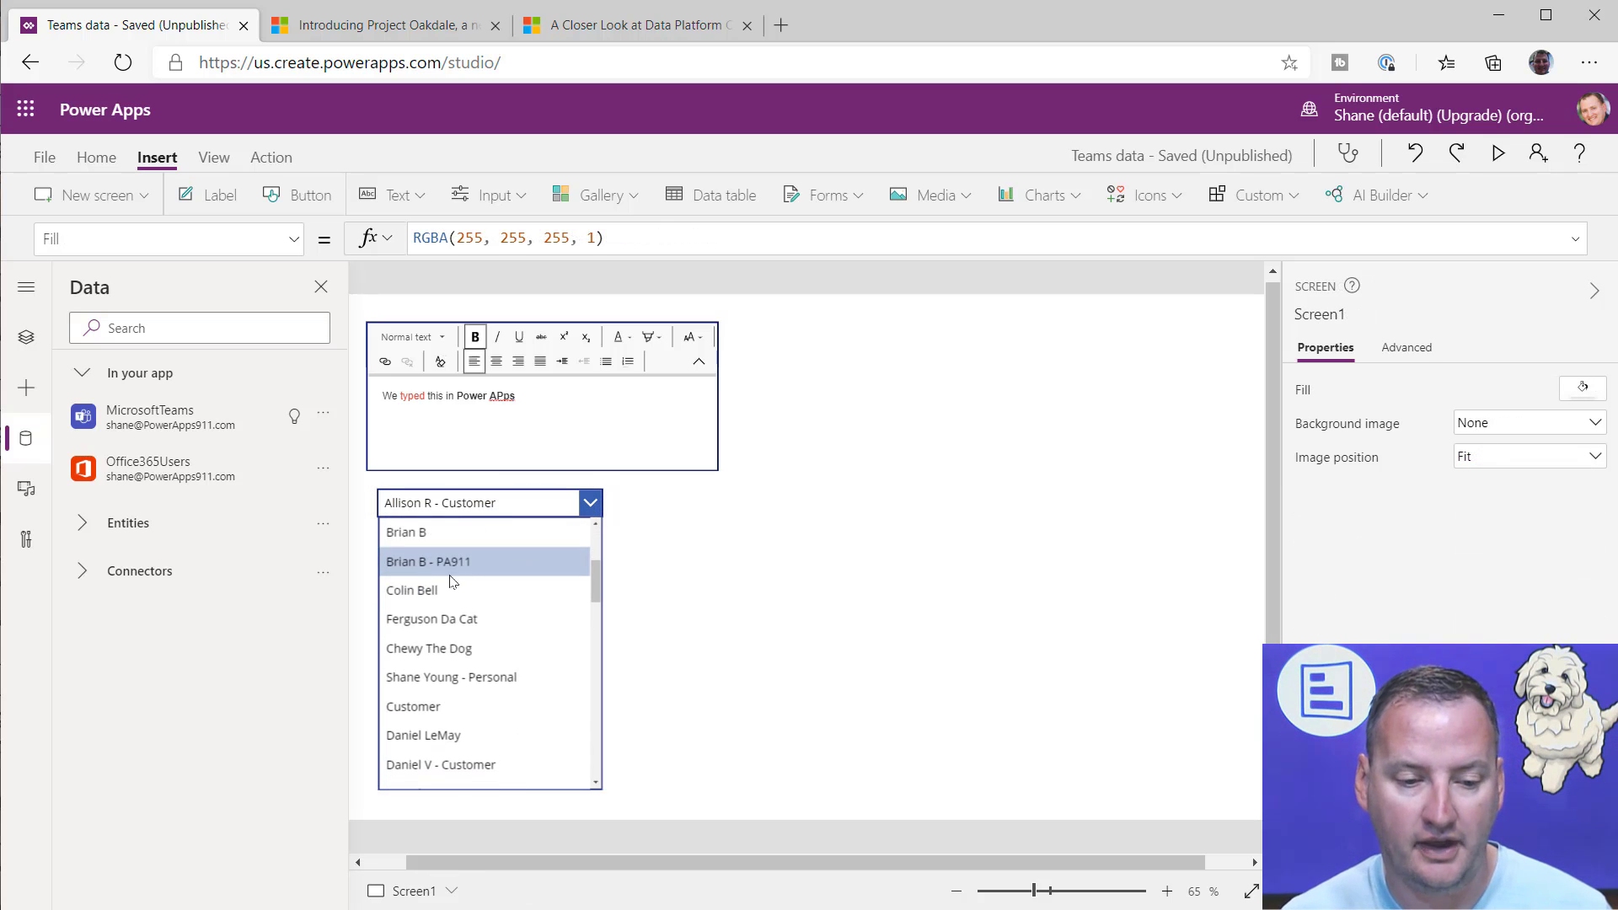
pyautogui.keyDown('alt'); pyautogui.click(449, 648); pyautogui.keyUp('alt')
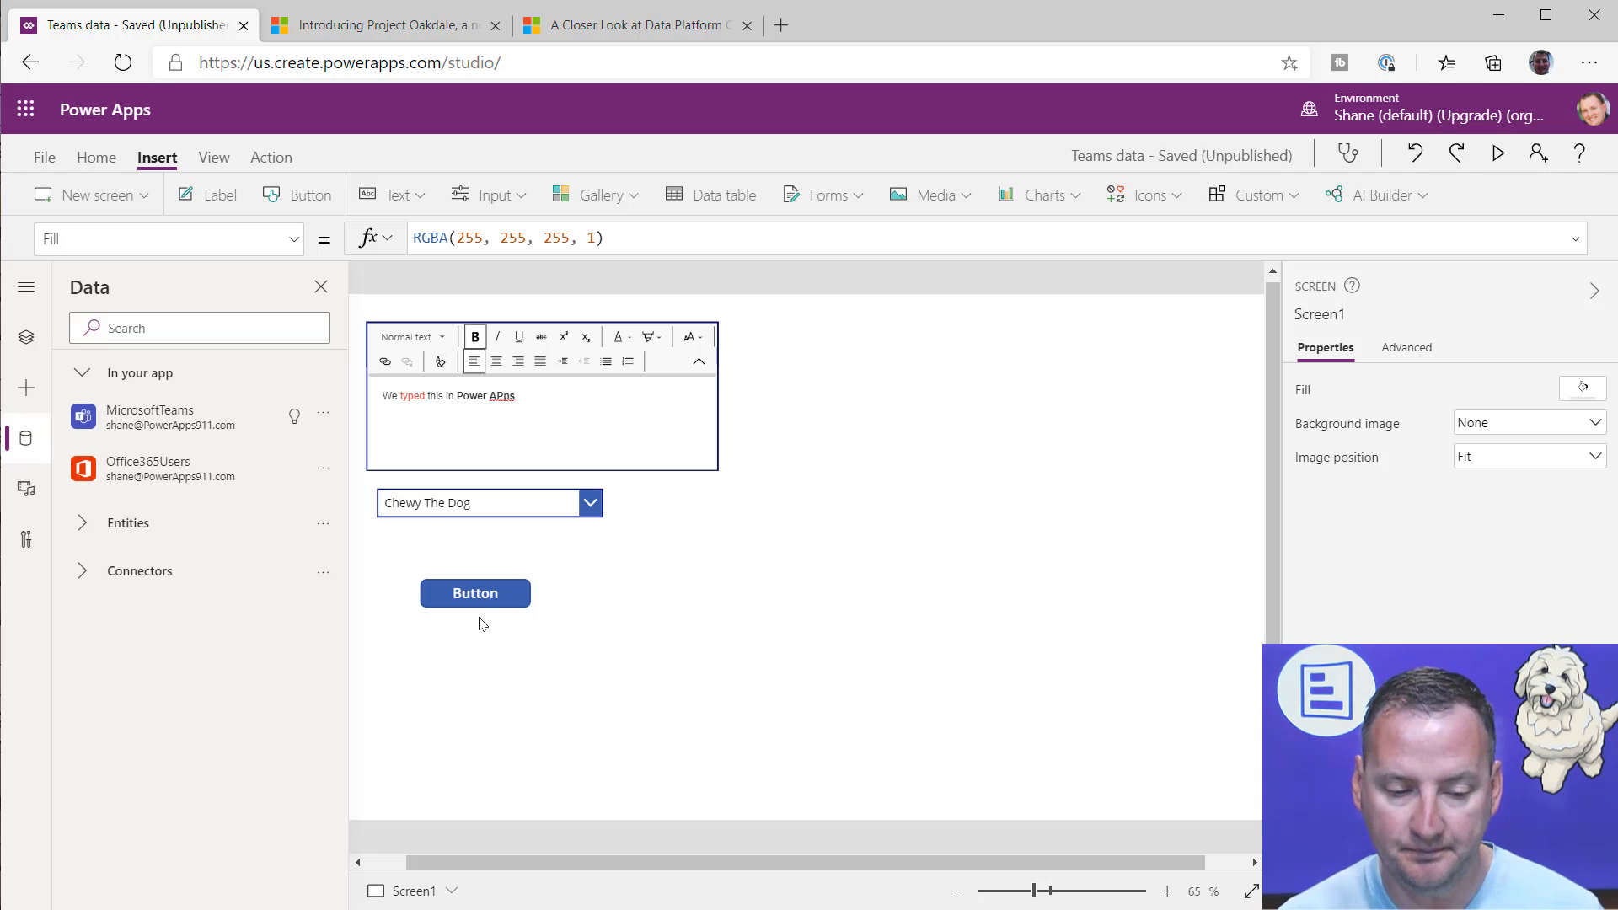
# Step: In the button's OnSelect formula, append & "<at>" & after RichTextEditor1.HtmlText in the message content
pyautogui.click(487, 593)
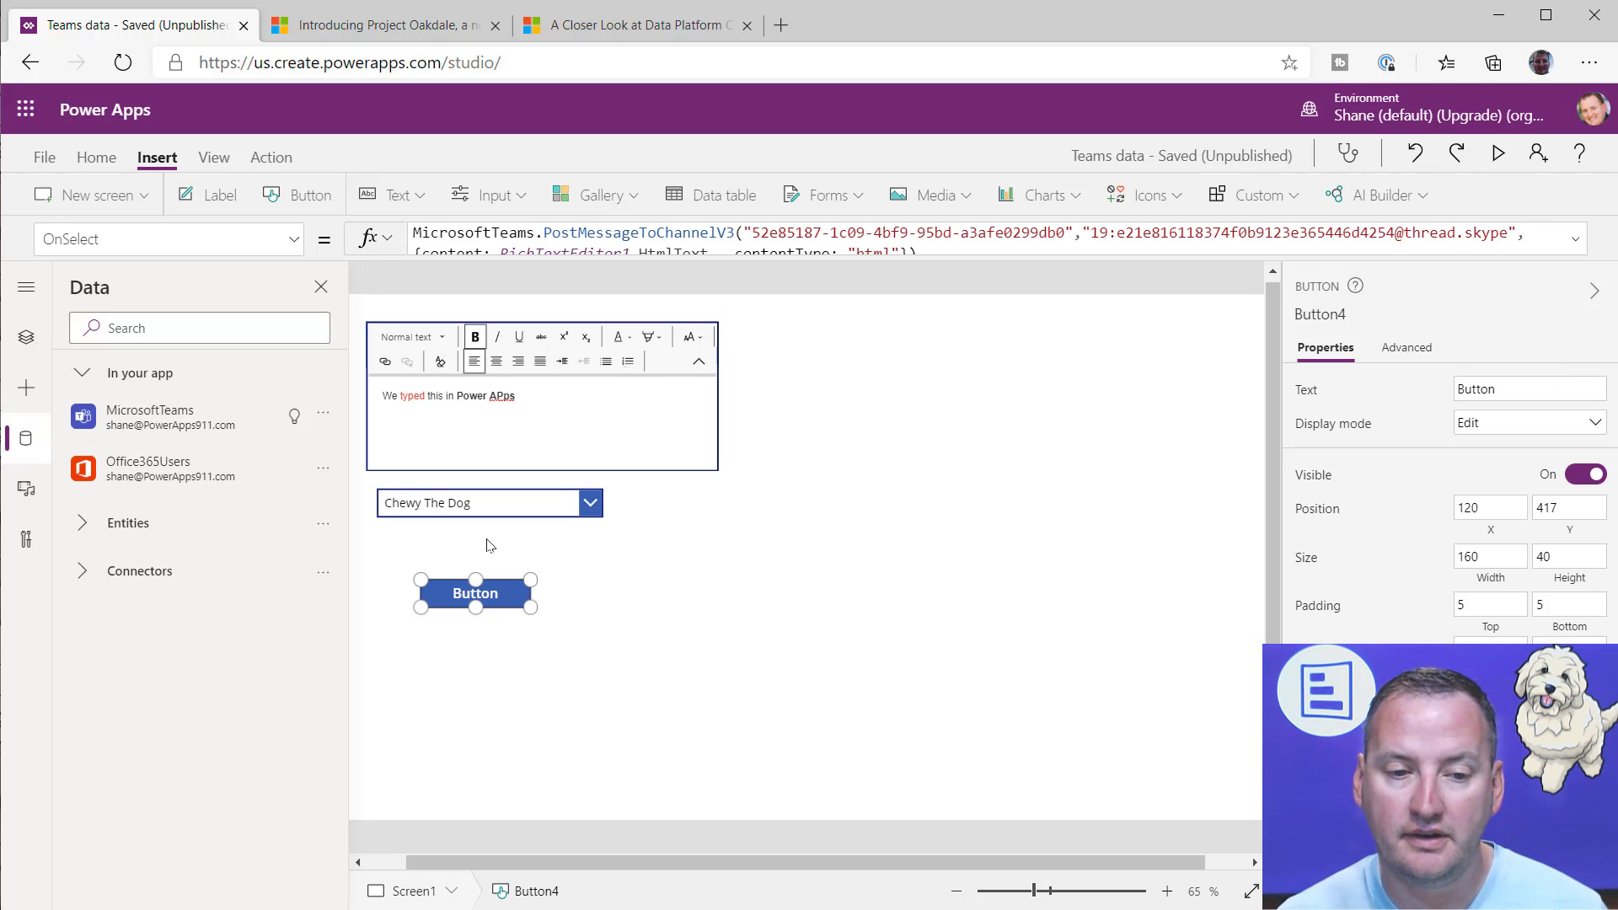
pyautogui.click(788, 255)
pyautogui.moveTo(788, 295); pyautogui.dragTo(788, 373)
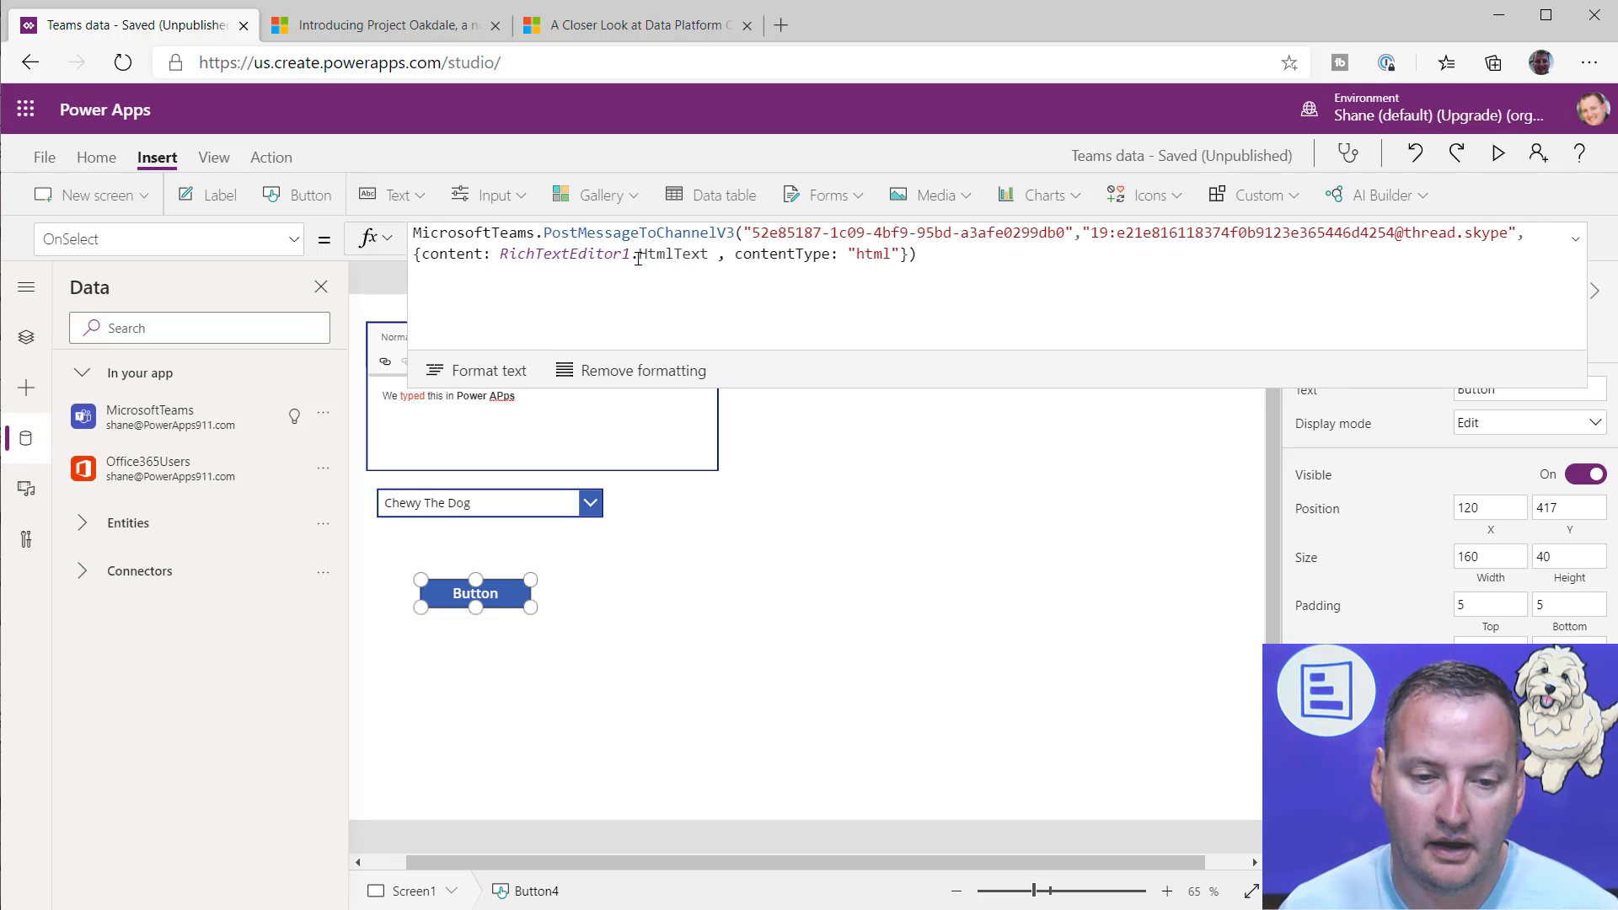
pyautogui.click(714, 254)
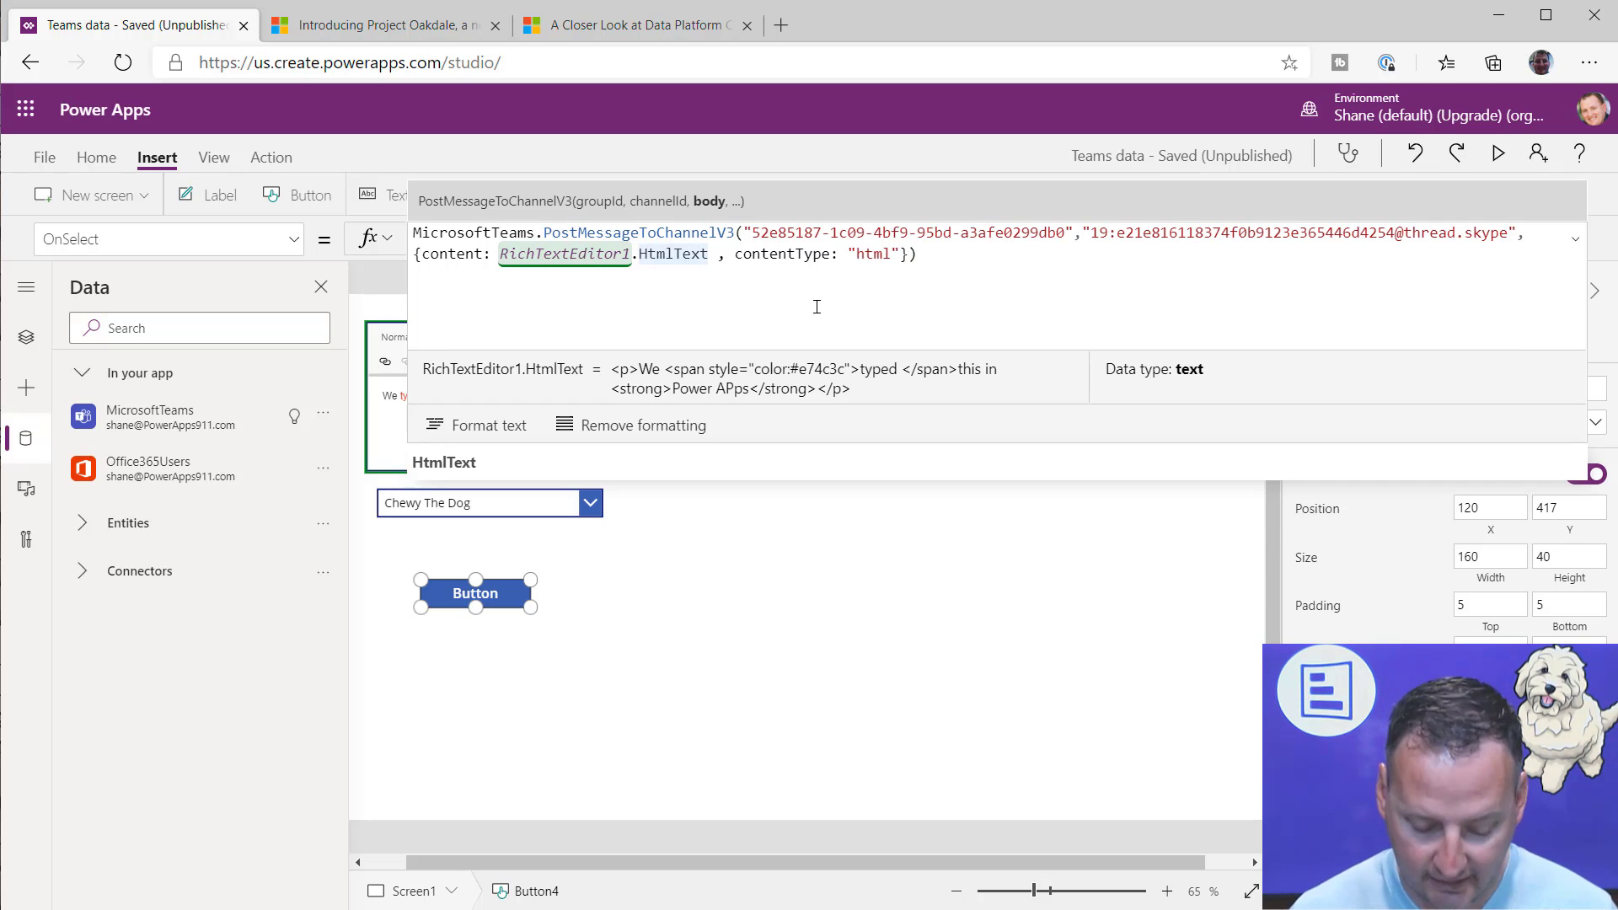
pyautogui.write('& "')
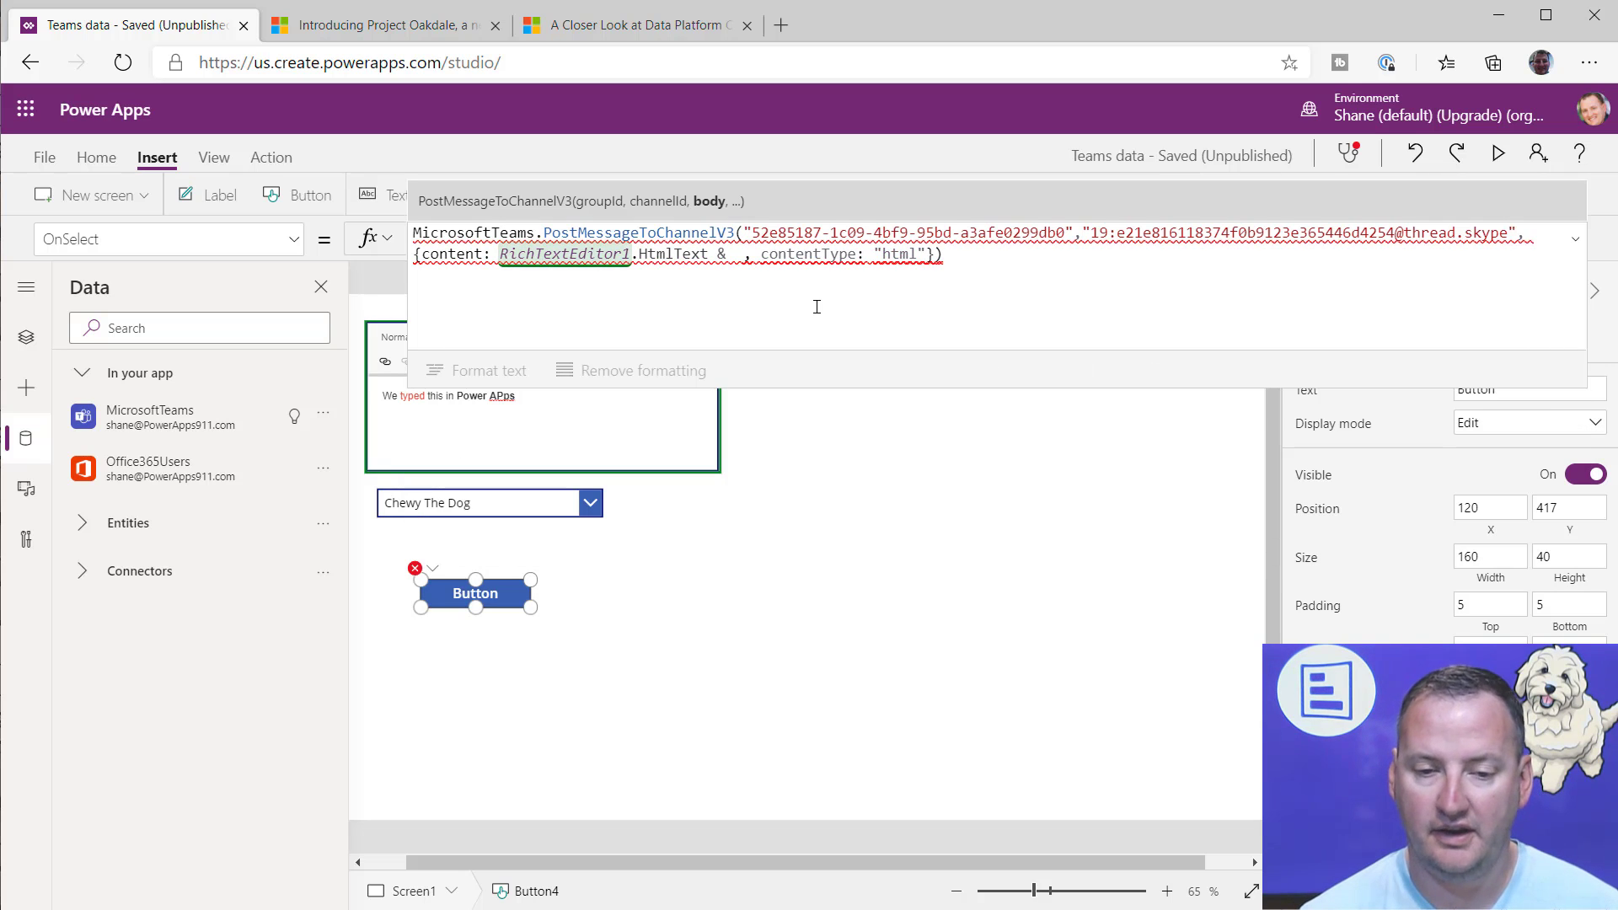
pyautogui.write('<at')
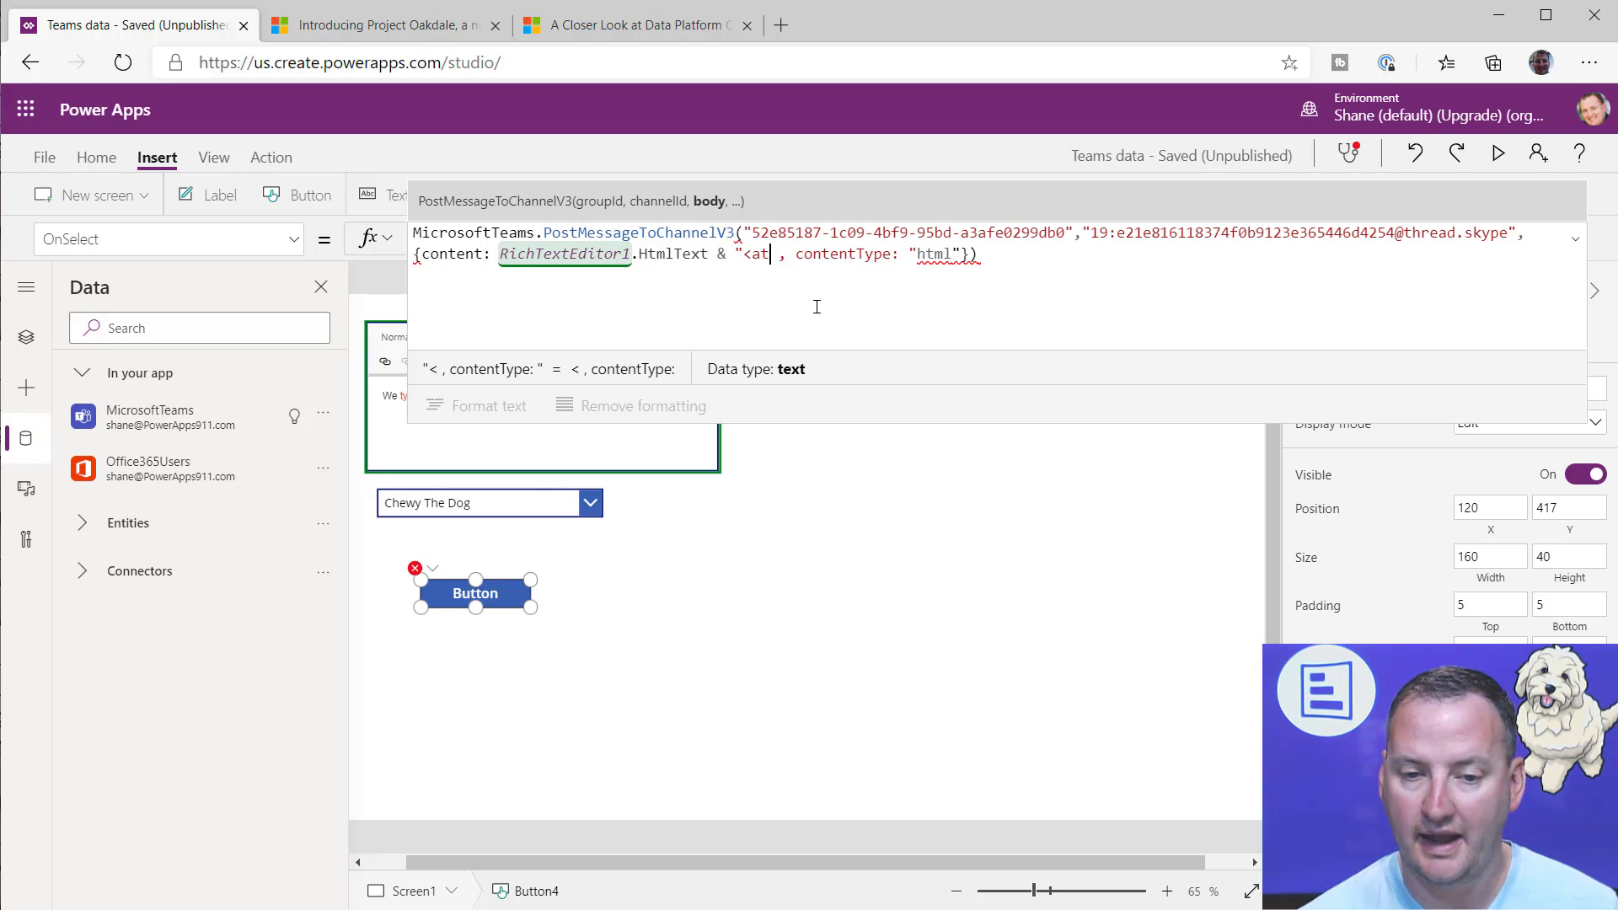
pyautogui.write('>"')
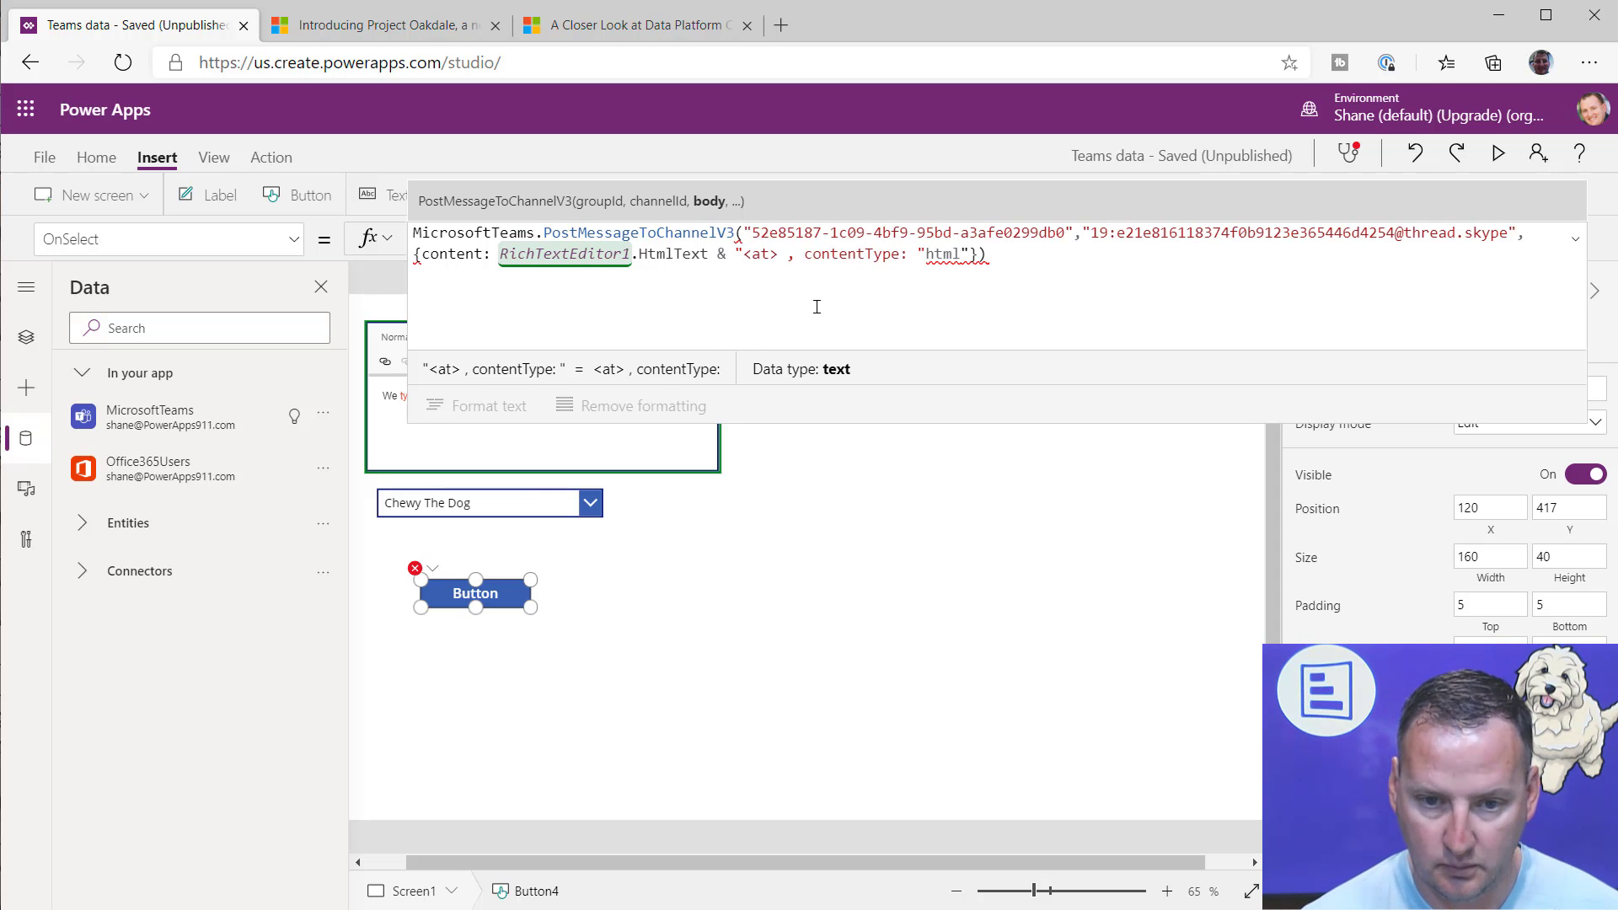
pyautogui.write(' & ')
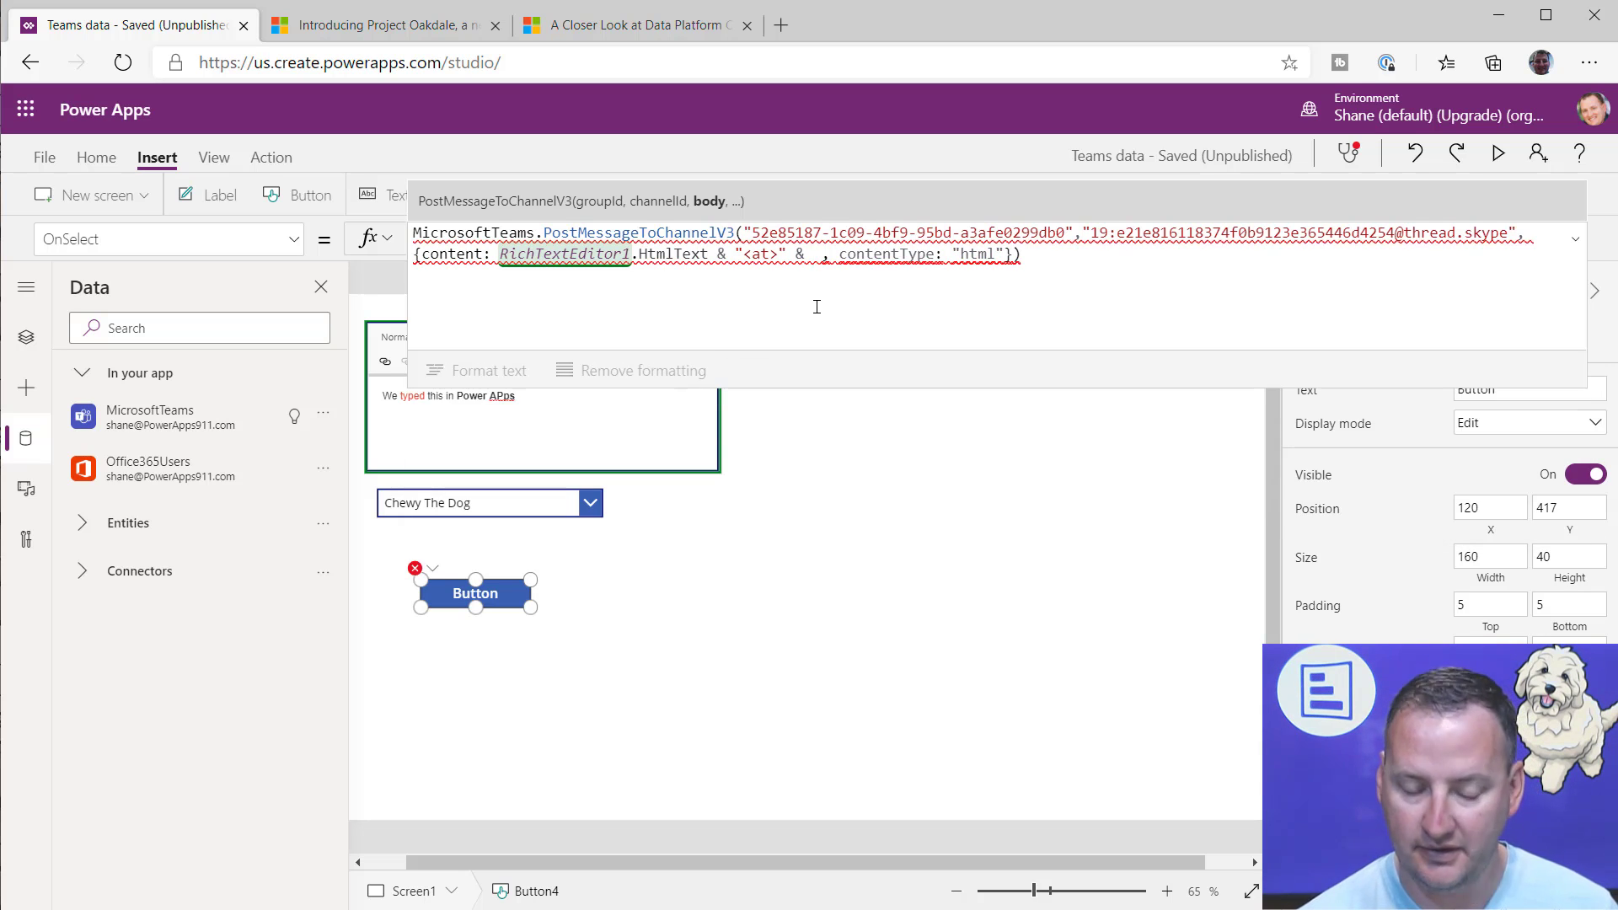
pyautogui.write('Dropdown1')
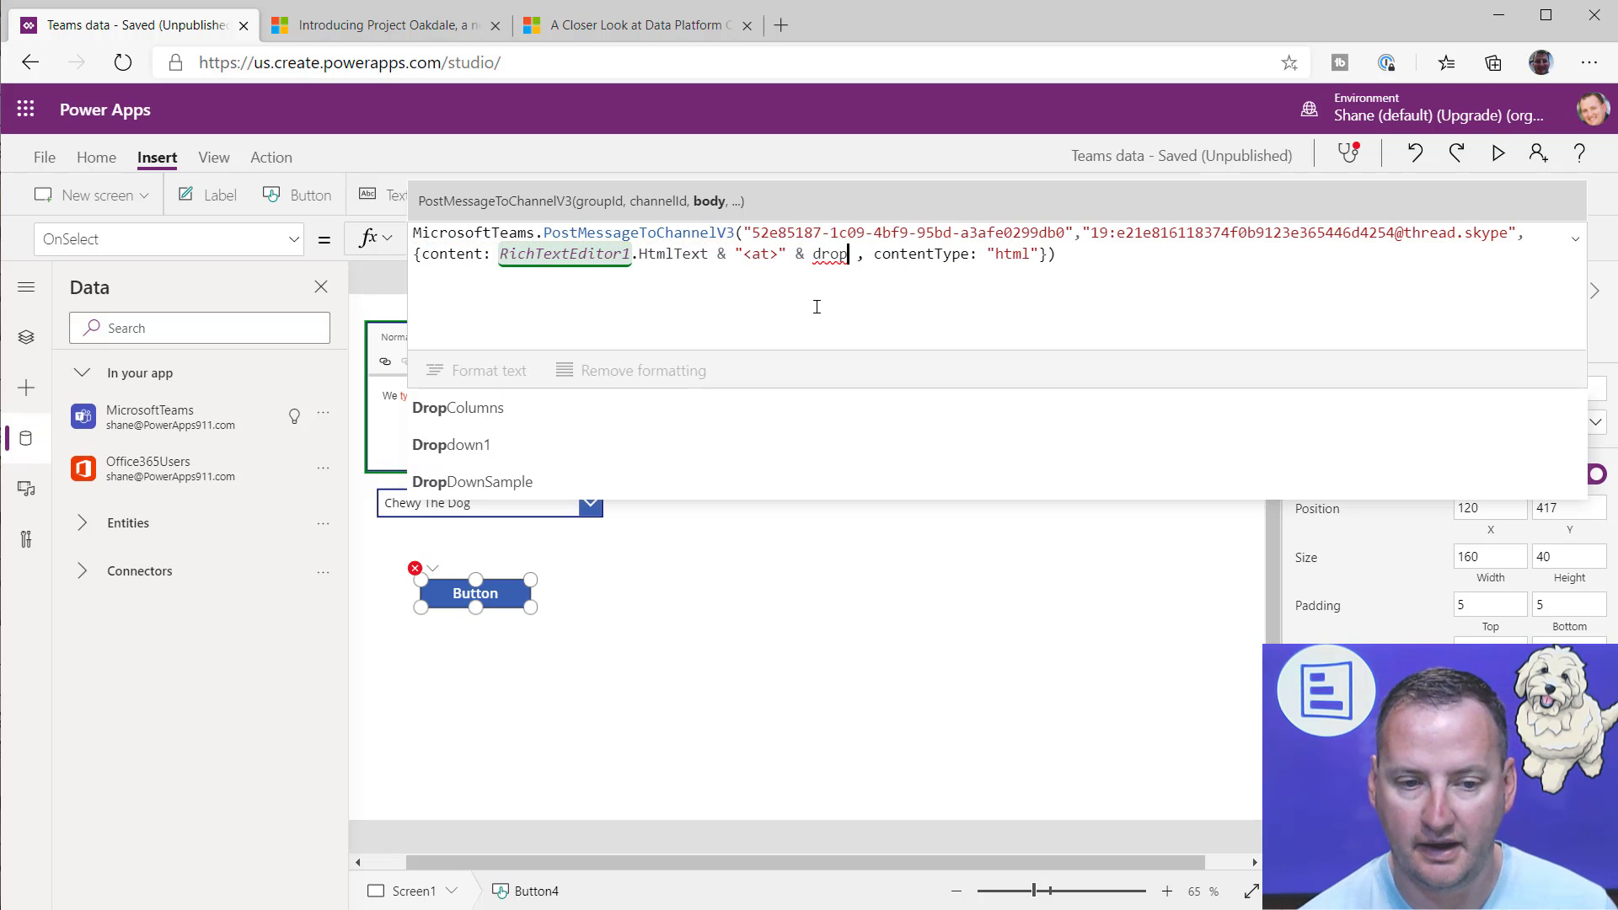
pyautogui.write('.s')
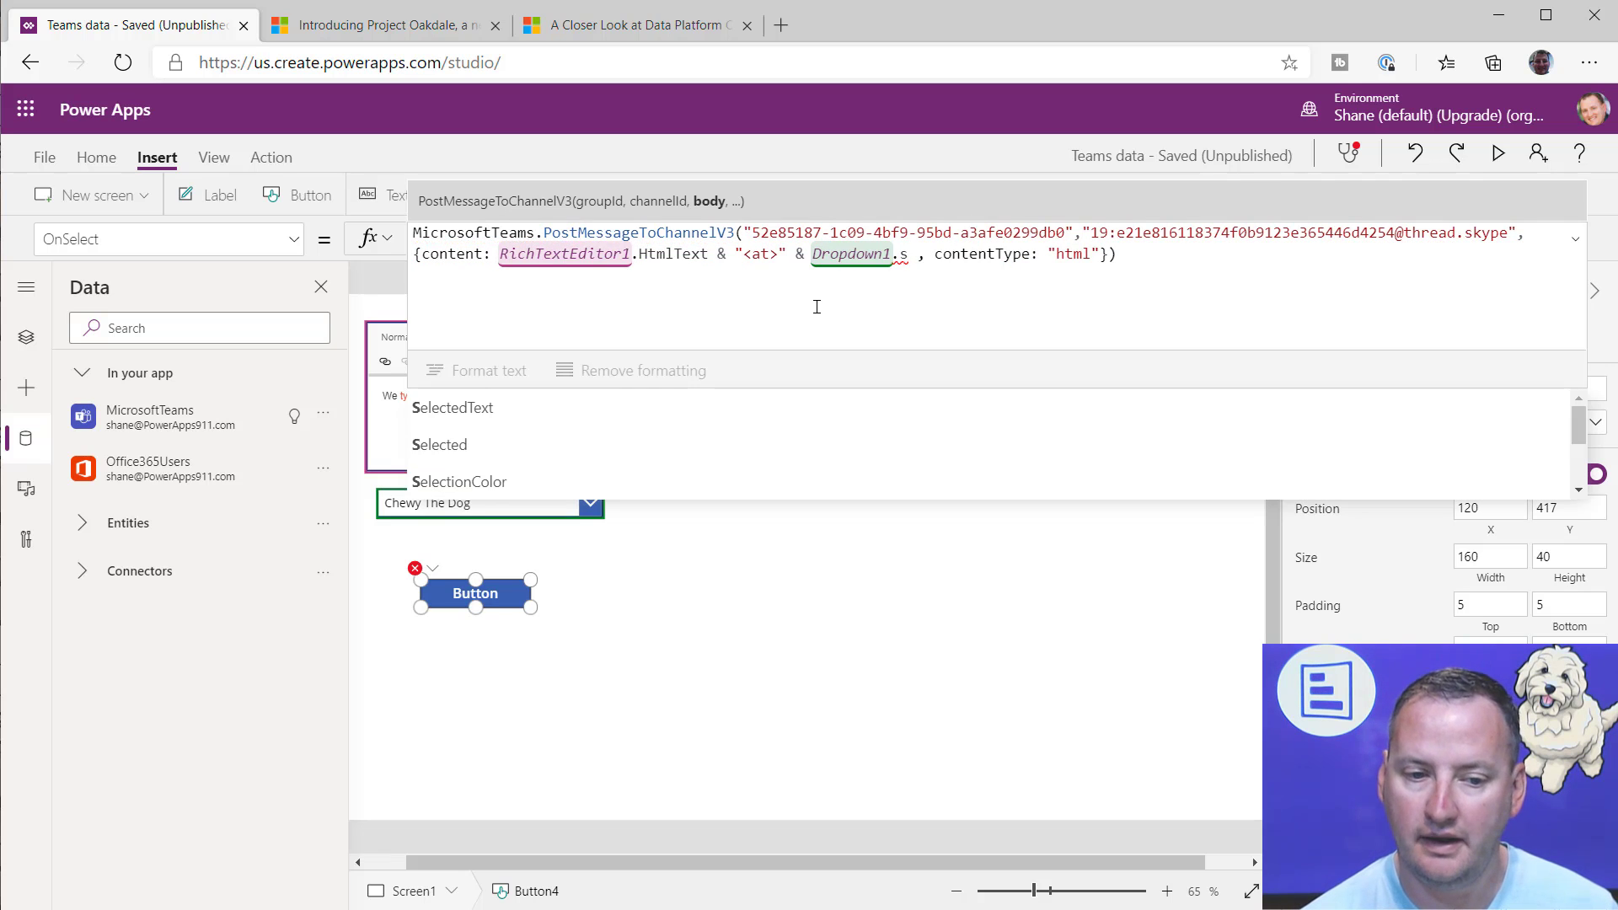
# Step: Add Dropdown1.Selected.Mail after the opening at tag in the button's message content
pyautogui.press('Down')
pyautogui.write('.')
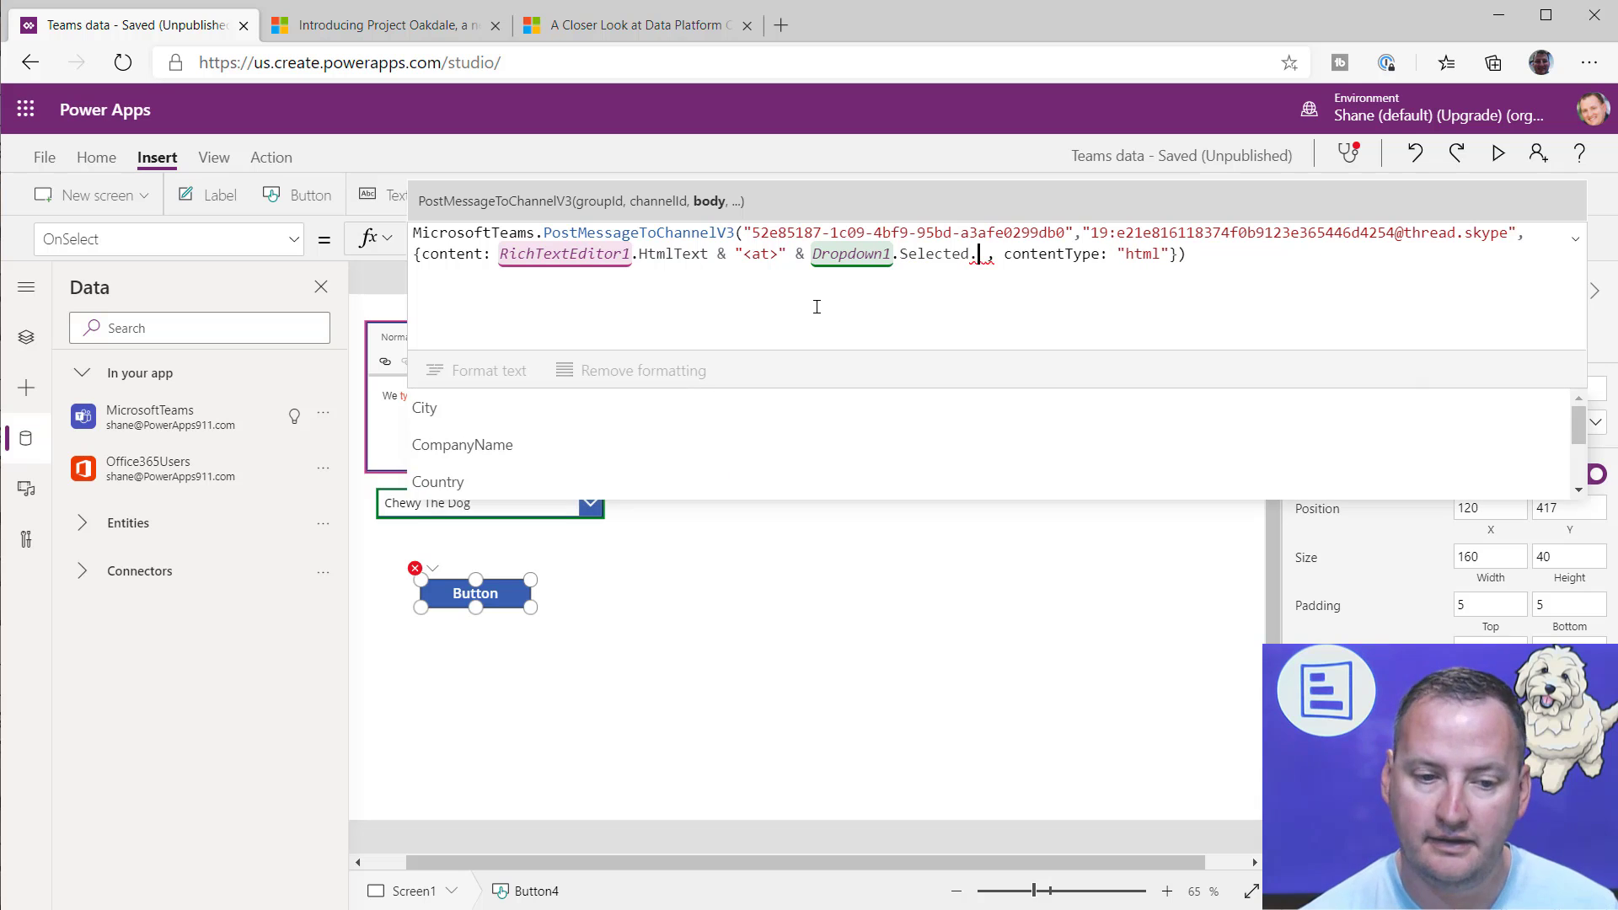
pyautogui.write('Mail')
pyautogui.press('Down')
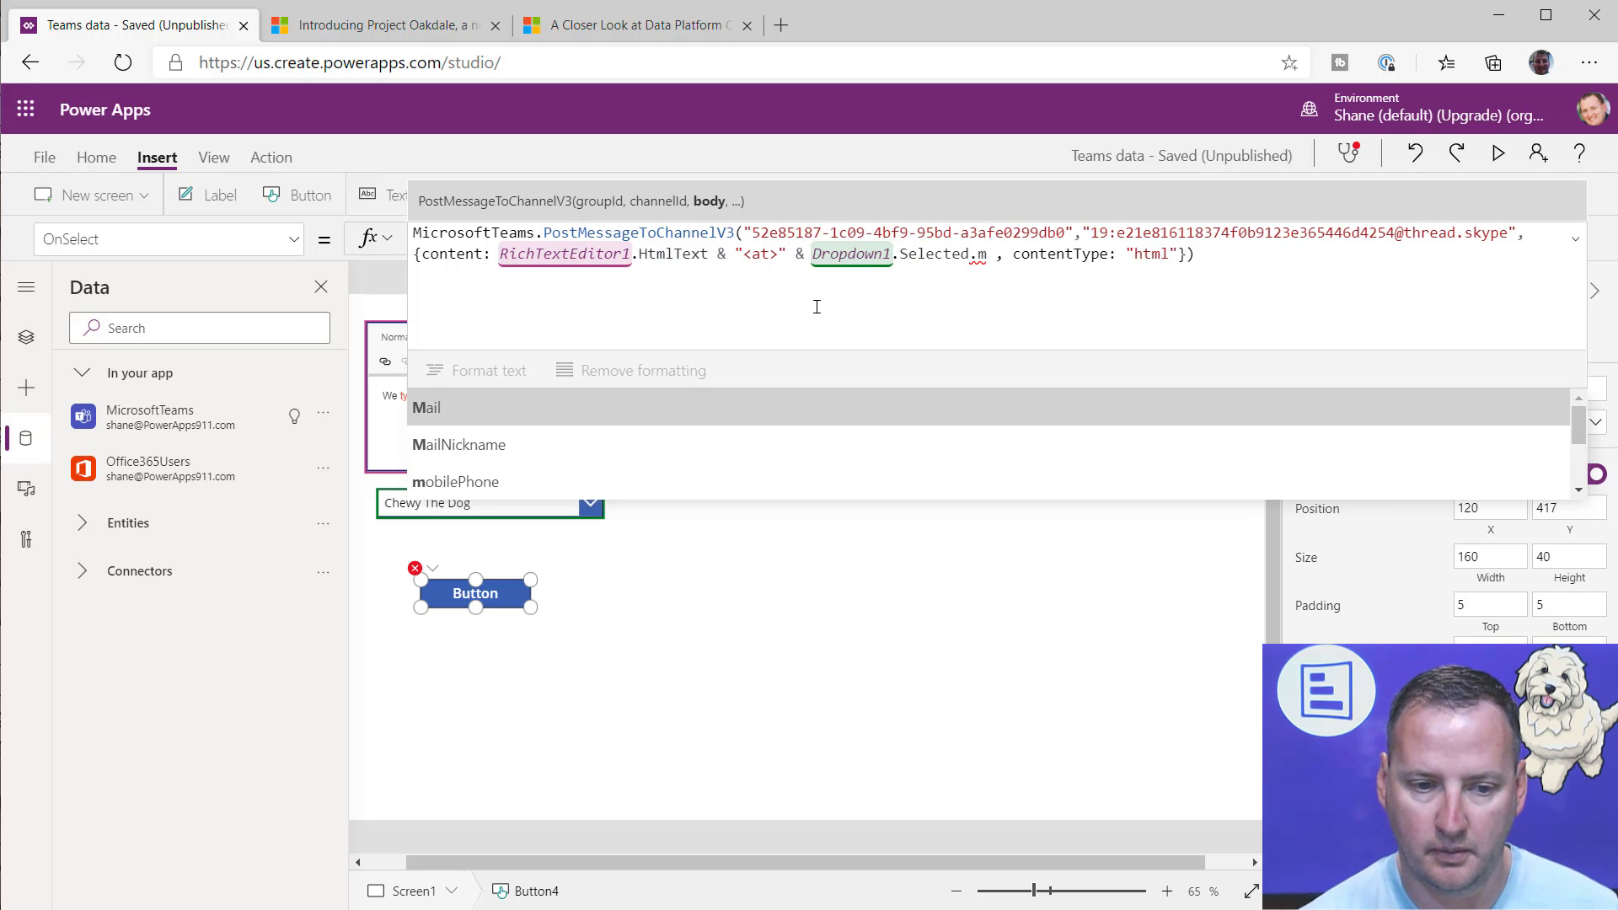
pyautogui.press('Tab')
# Step: Close the mention in the button's message content by appending & "</at>" after Dropdown1.Selected.Mail
pyautogui.write('&')
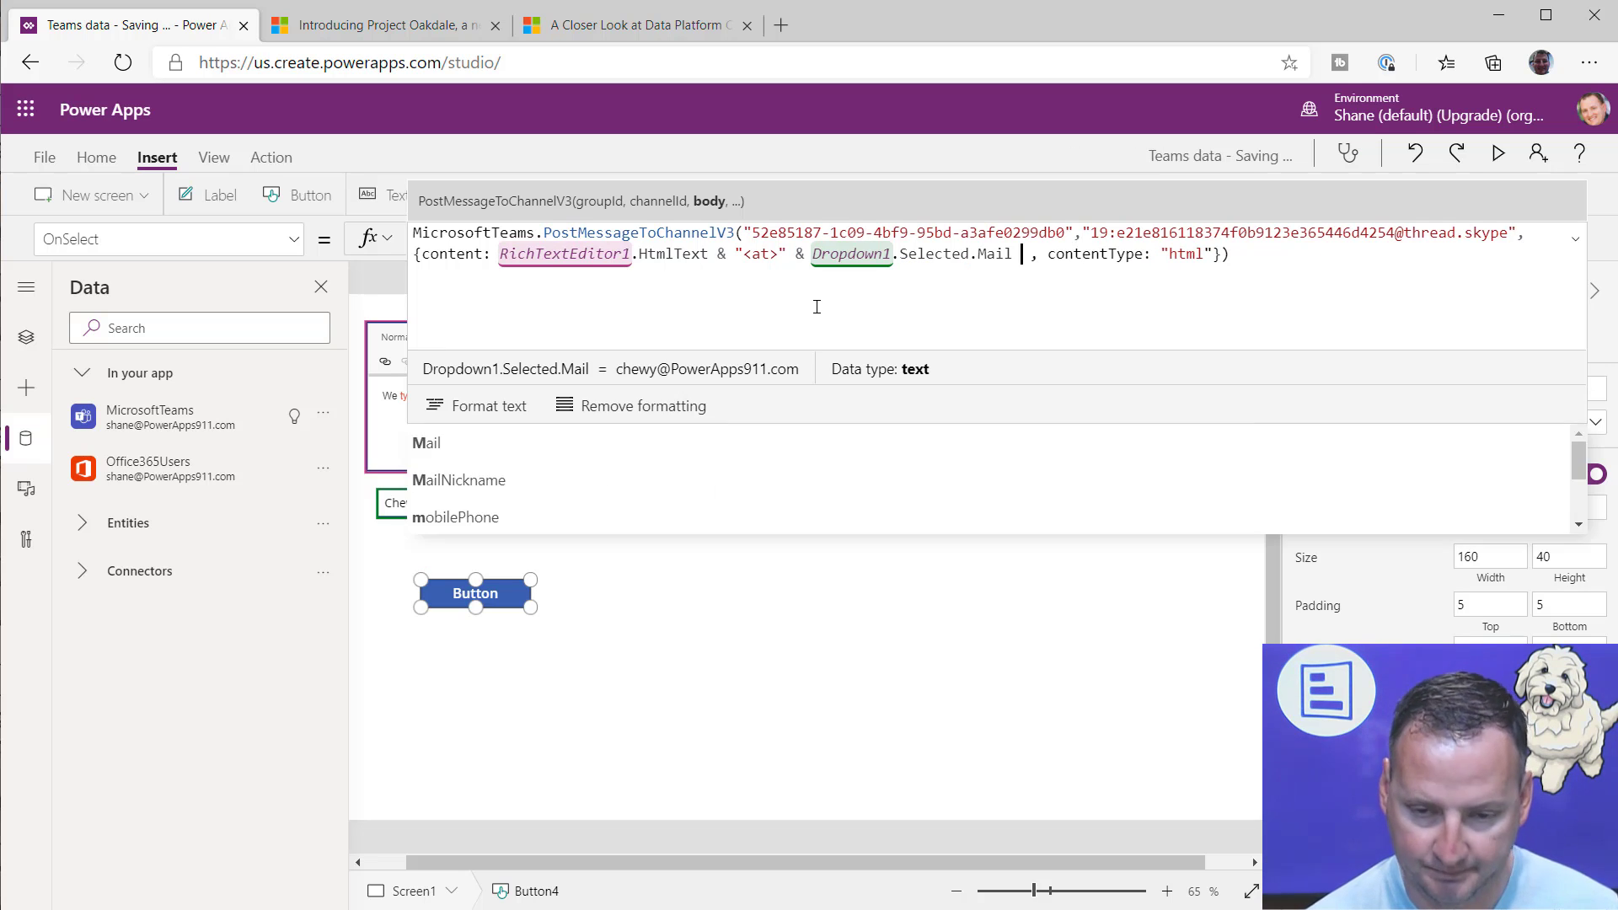
pyautogui.write(' </at')
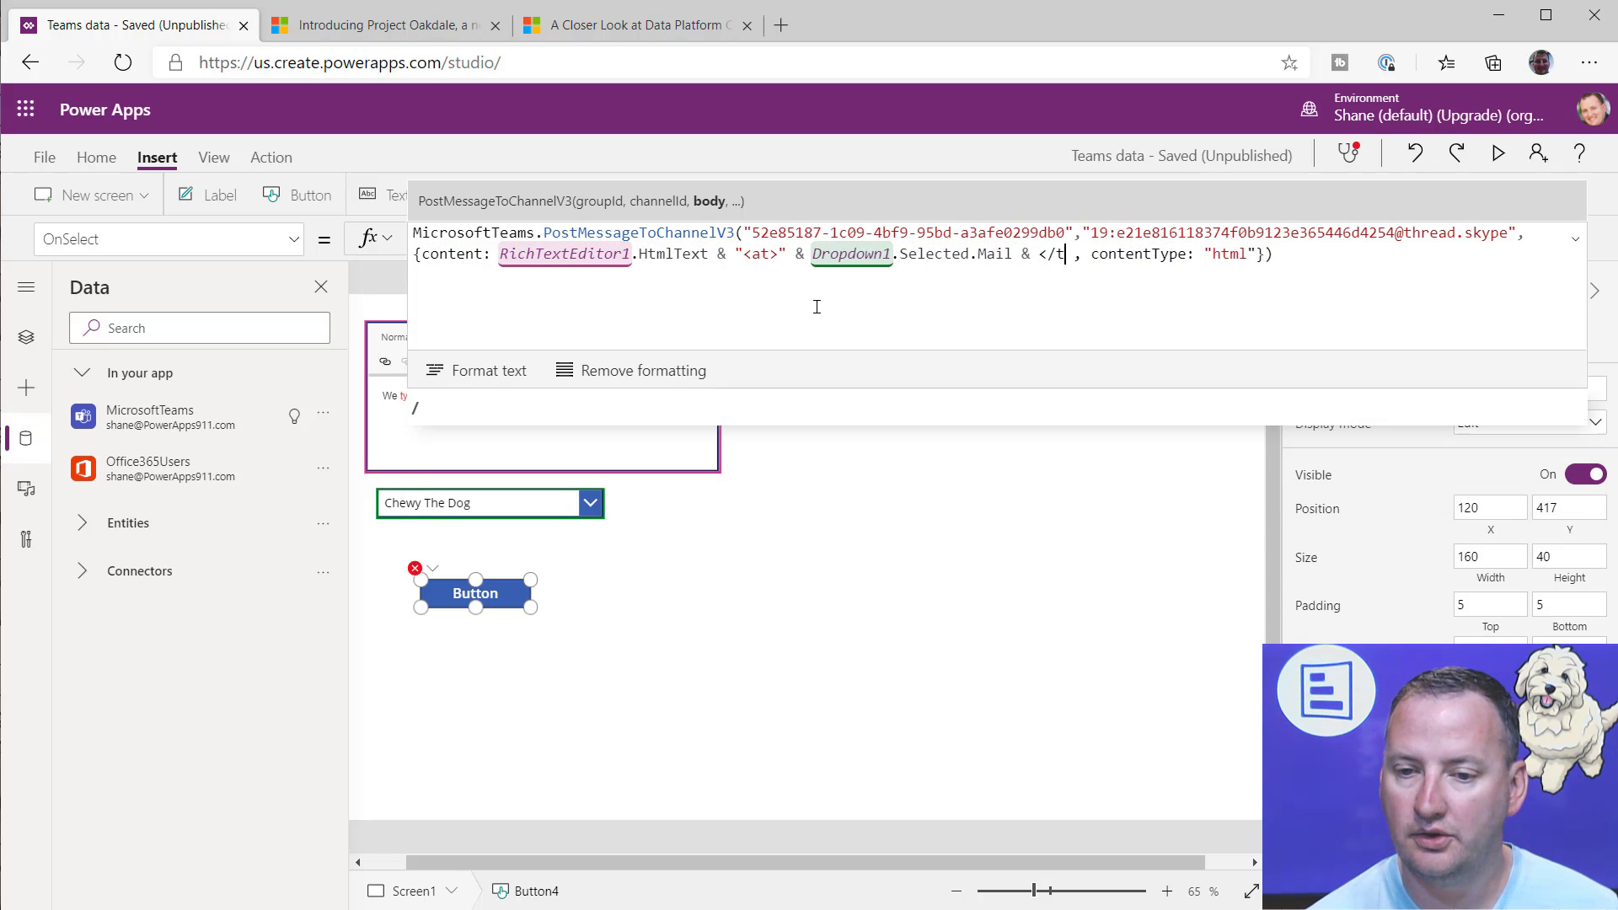
pyautogui.write('>"')
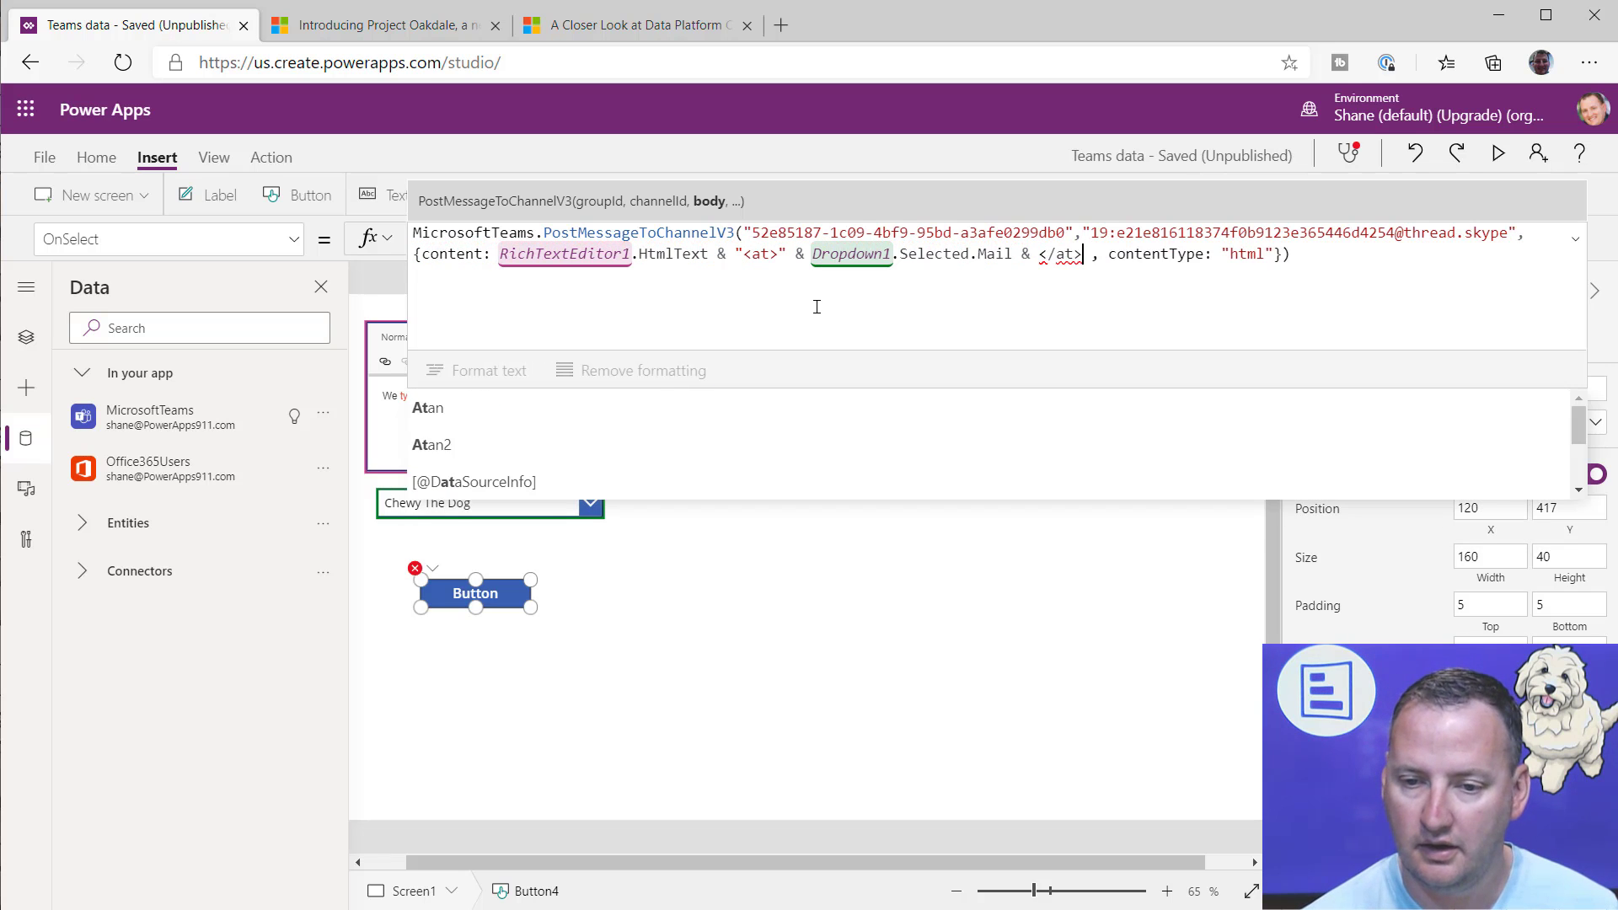
pyautogui.press('Left')
pyautogui.press('Left')
pyautogui.press('Left')
pyautogui.press('Left')
pyautogui.press('Left')
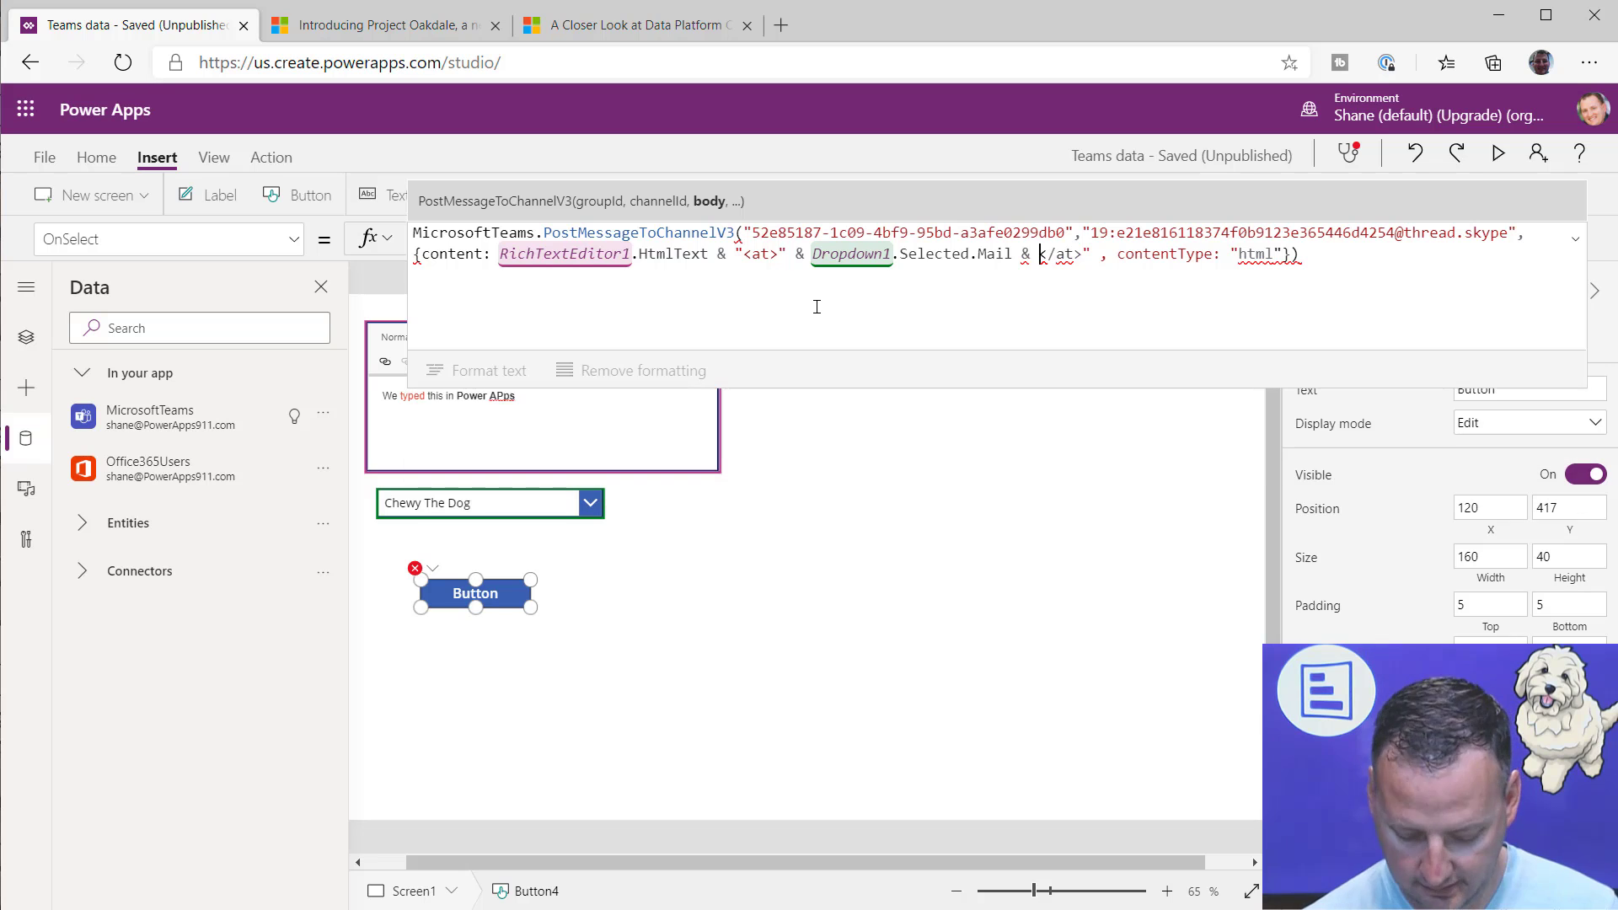
pyautogui.write('"')
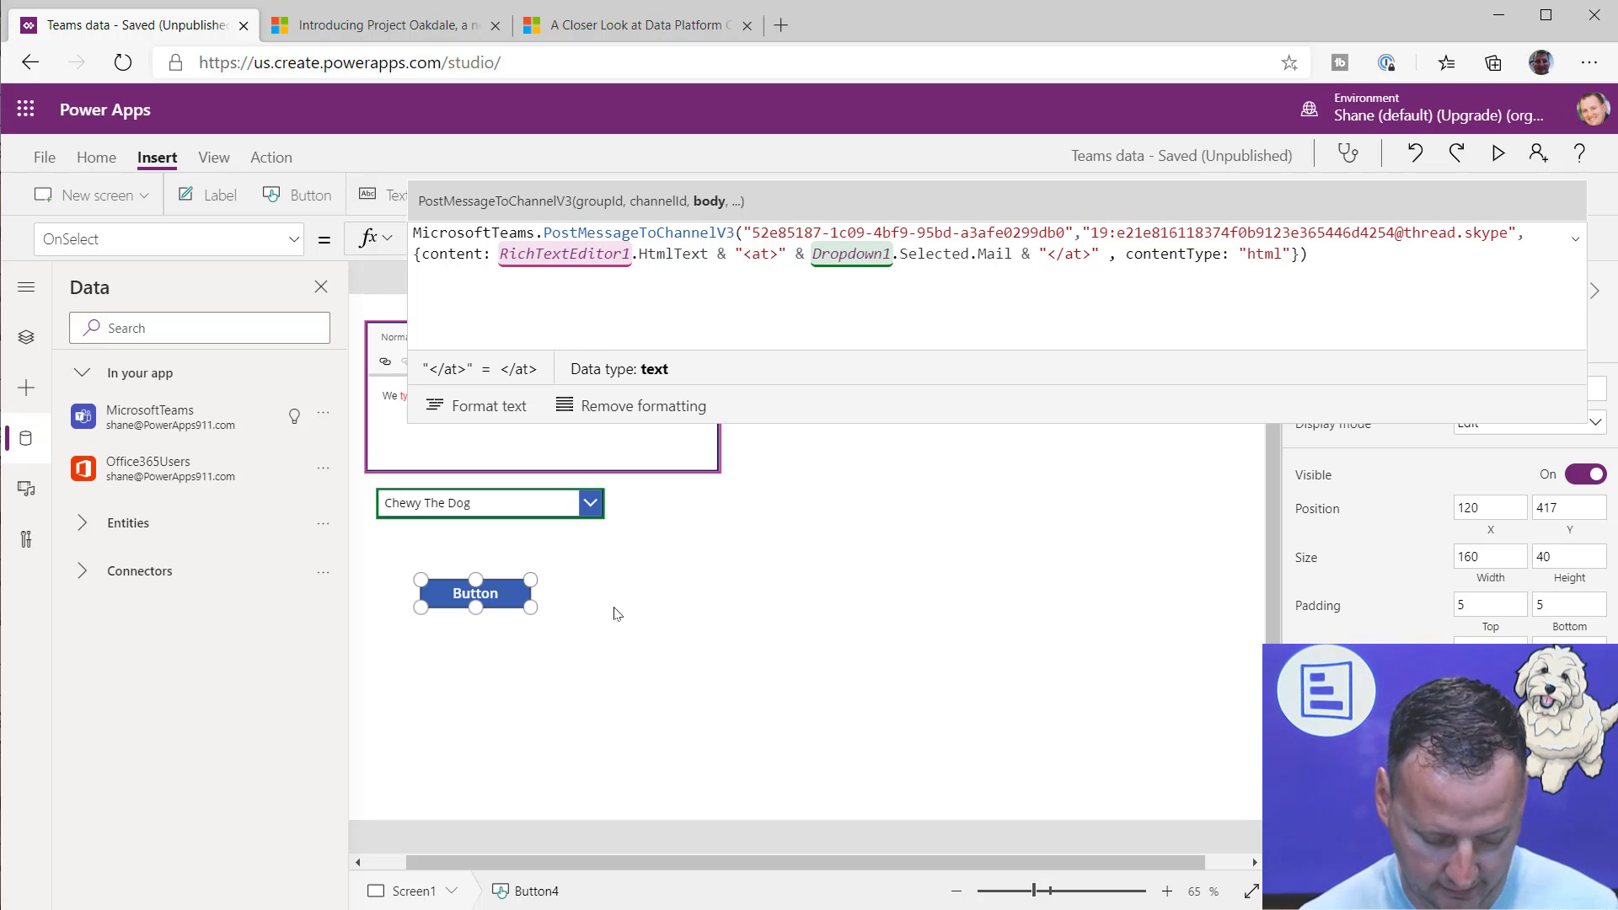
# Step: Run the button, check the post in the Made this with Power Apps channel in Microsoft Teams, and return to Power Apps
pyautogui.press('alt')
pyautogui.keyDown('alt'); pyautogui.click(514, 595); pyautogui.keyUp('alt')
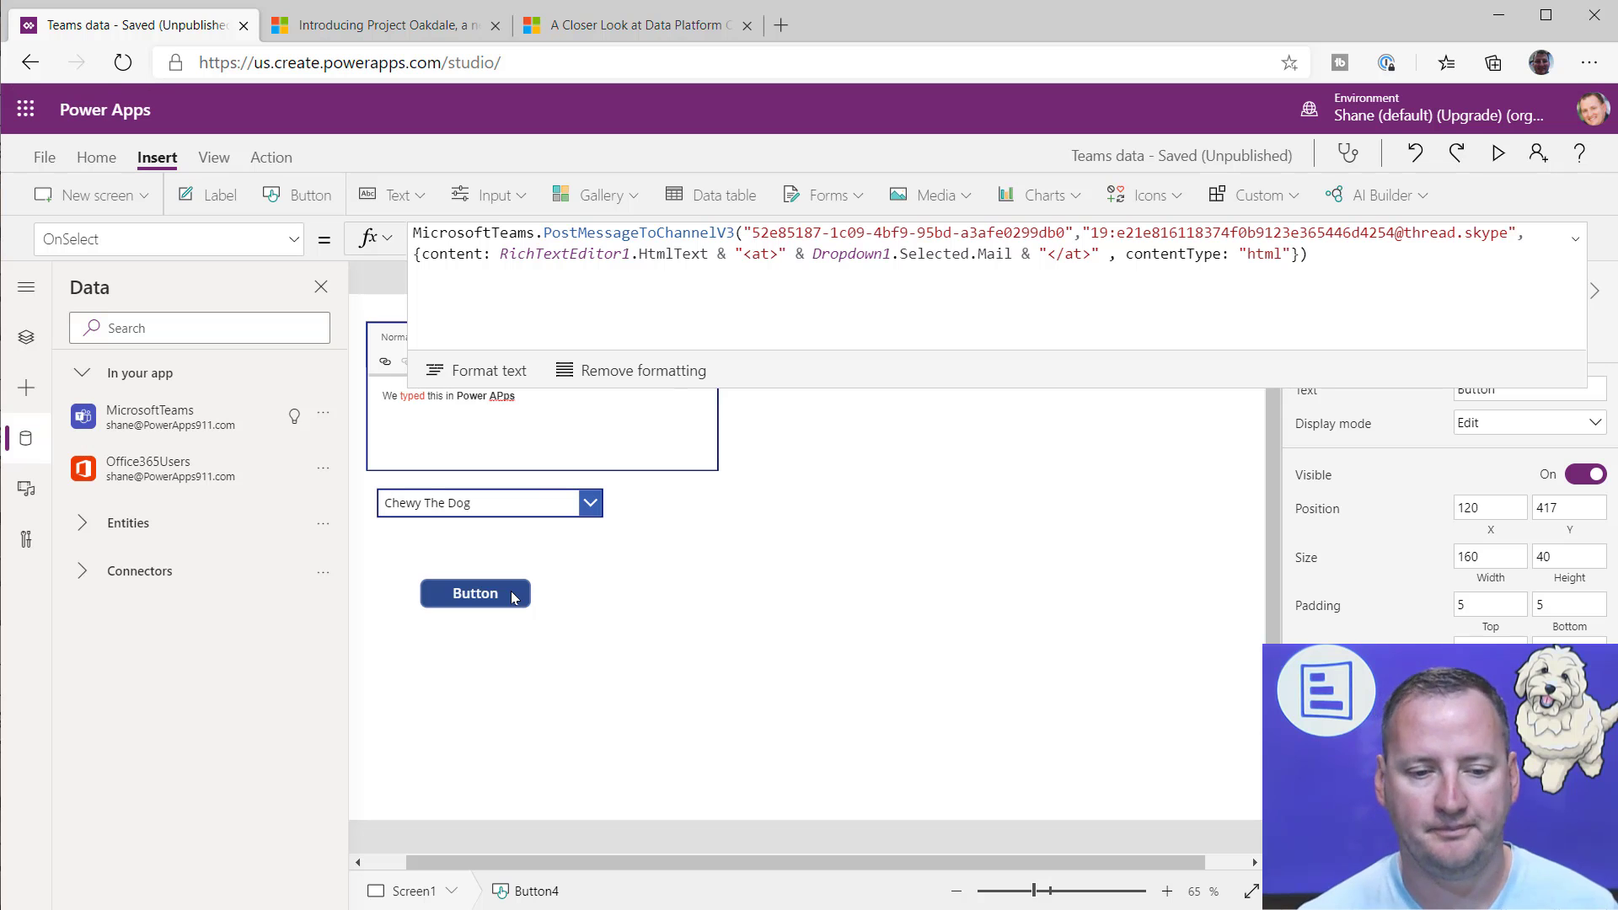
pyautogui.hotkey('alt', 'Tab')
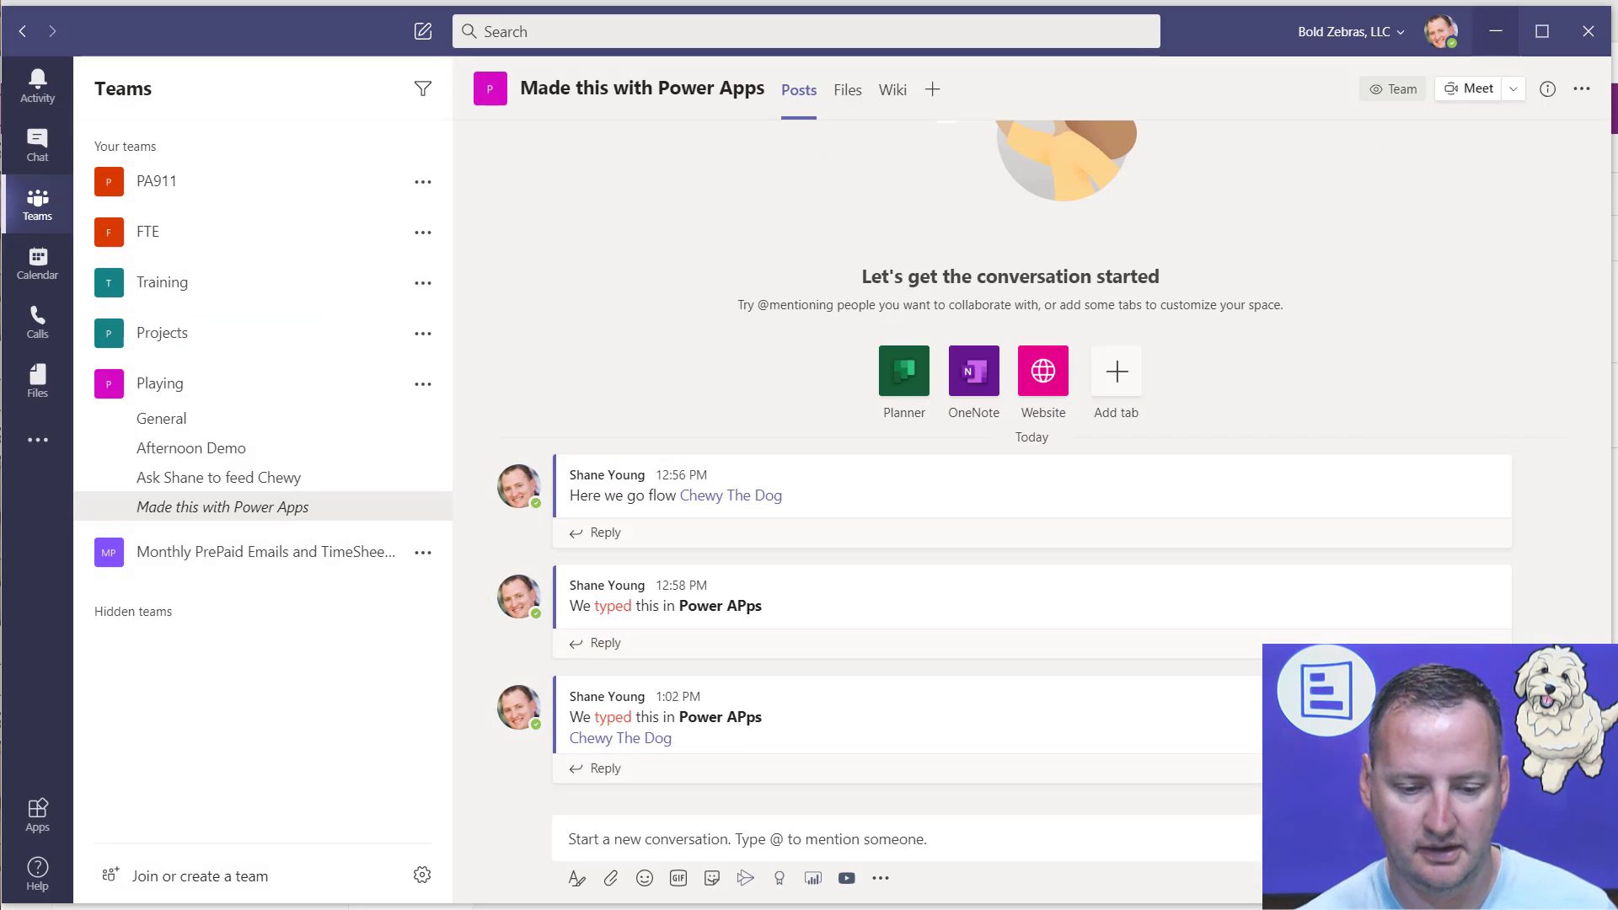
pyautogui.moveTo(647, 742)
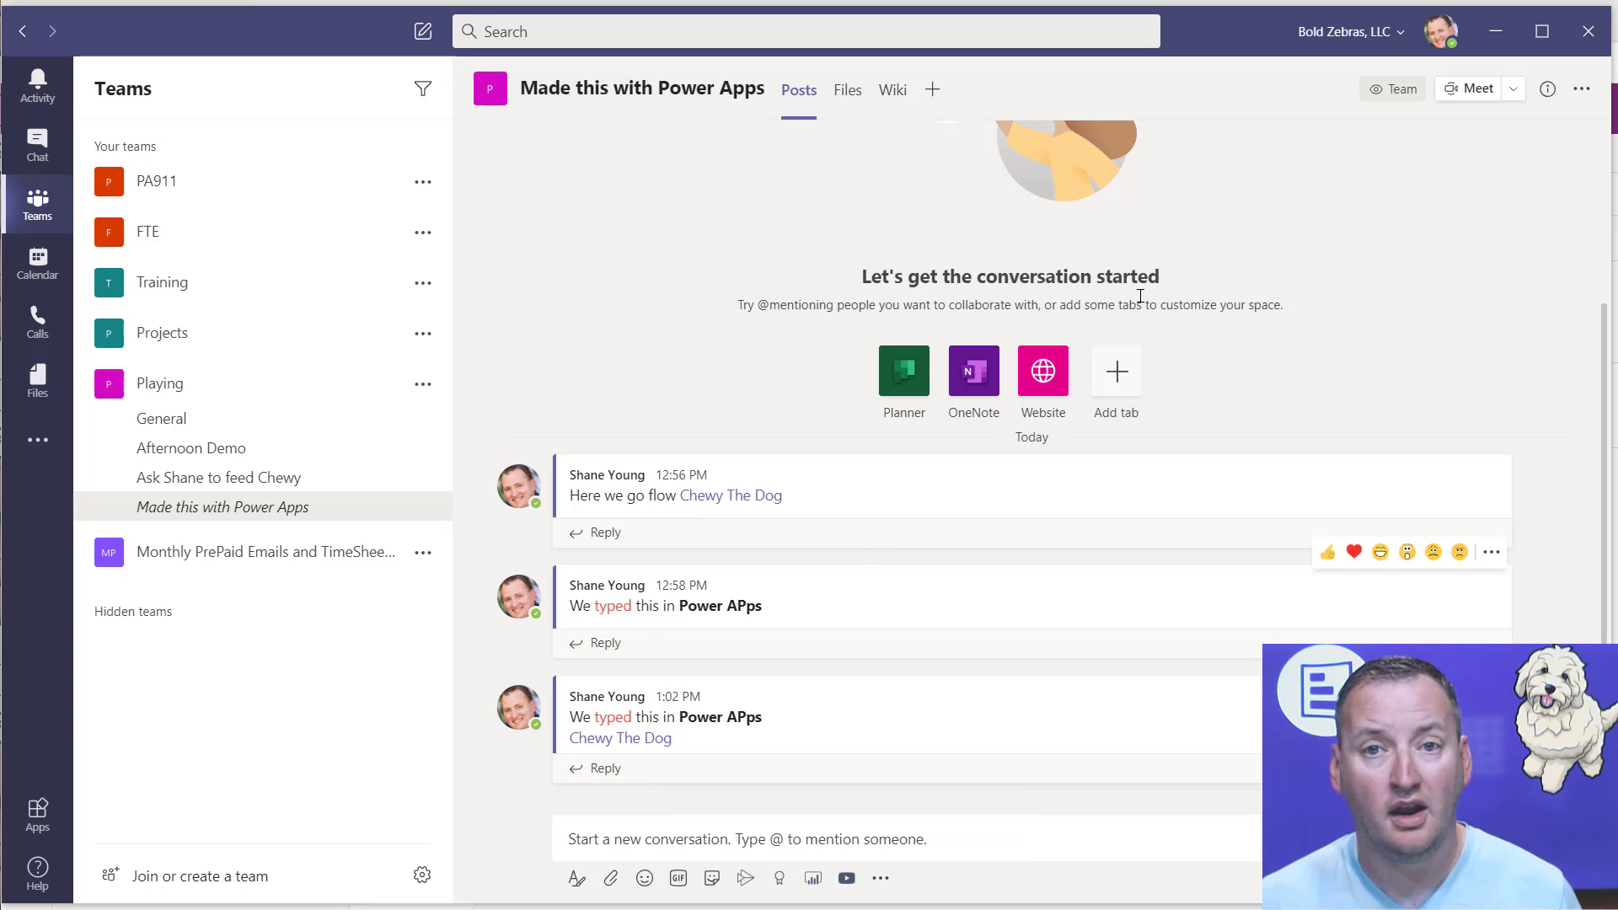
pyautogui.click(1496, 34)
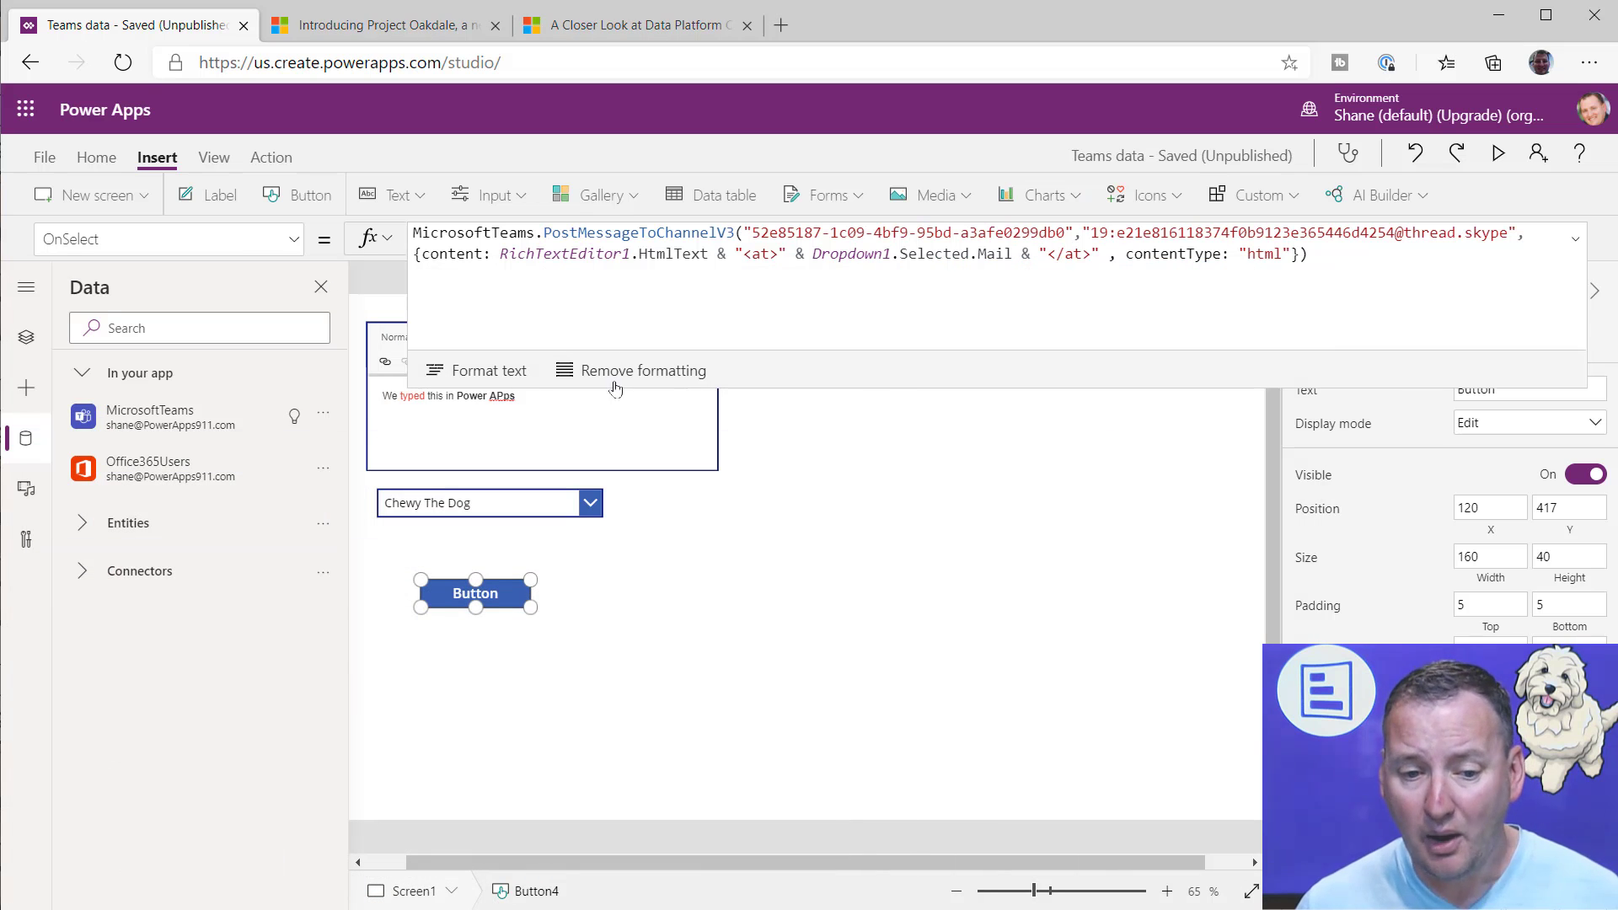
# Step: Review the opening and closing at tags and the html content type in the button's OnSelect formula
pyautogui.click(783, 280)
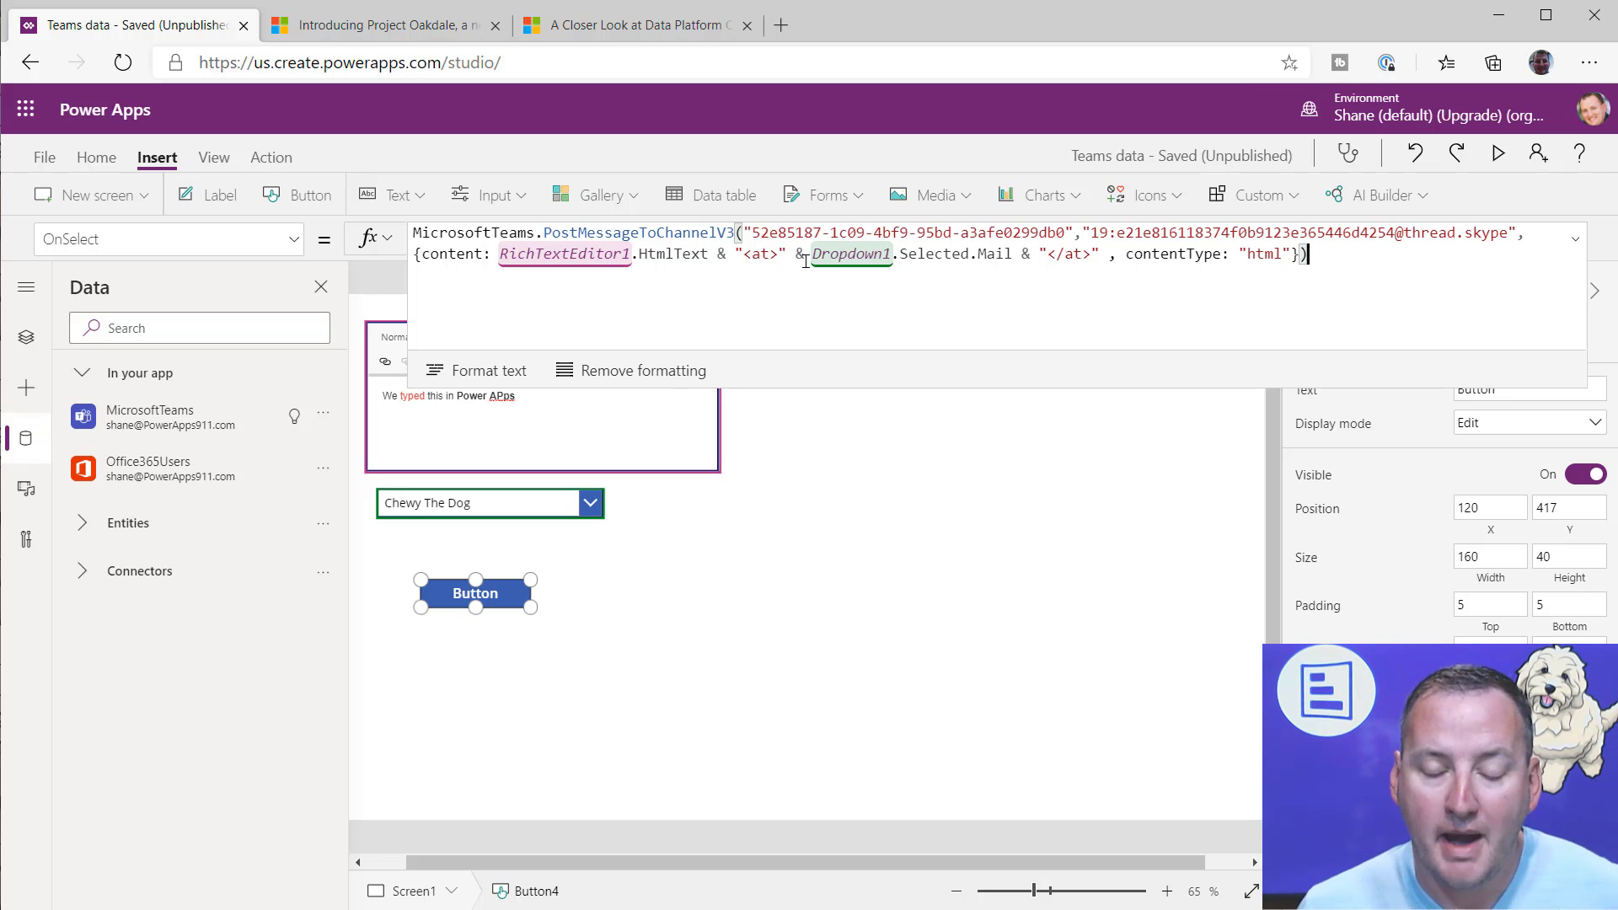
pyautogui.moveTo(736, 251); pyautogui.dragTo(787, 253)
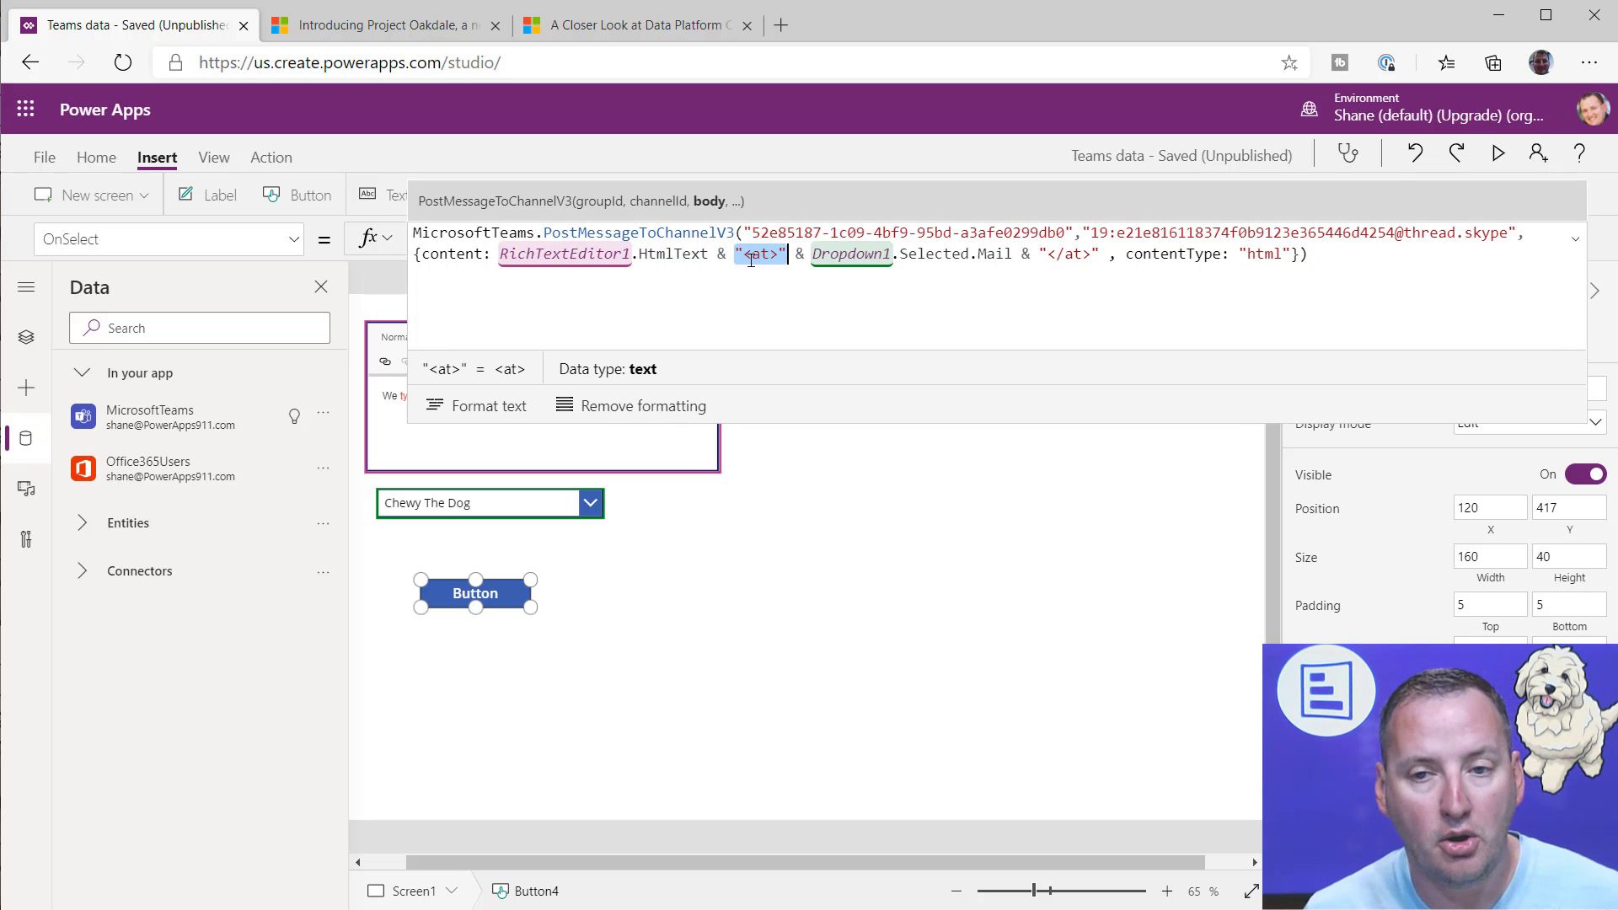
pyautogui.moveTo(1043, 254); pyautogui.dragTo(1104, 254)
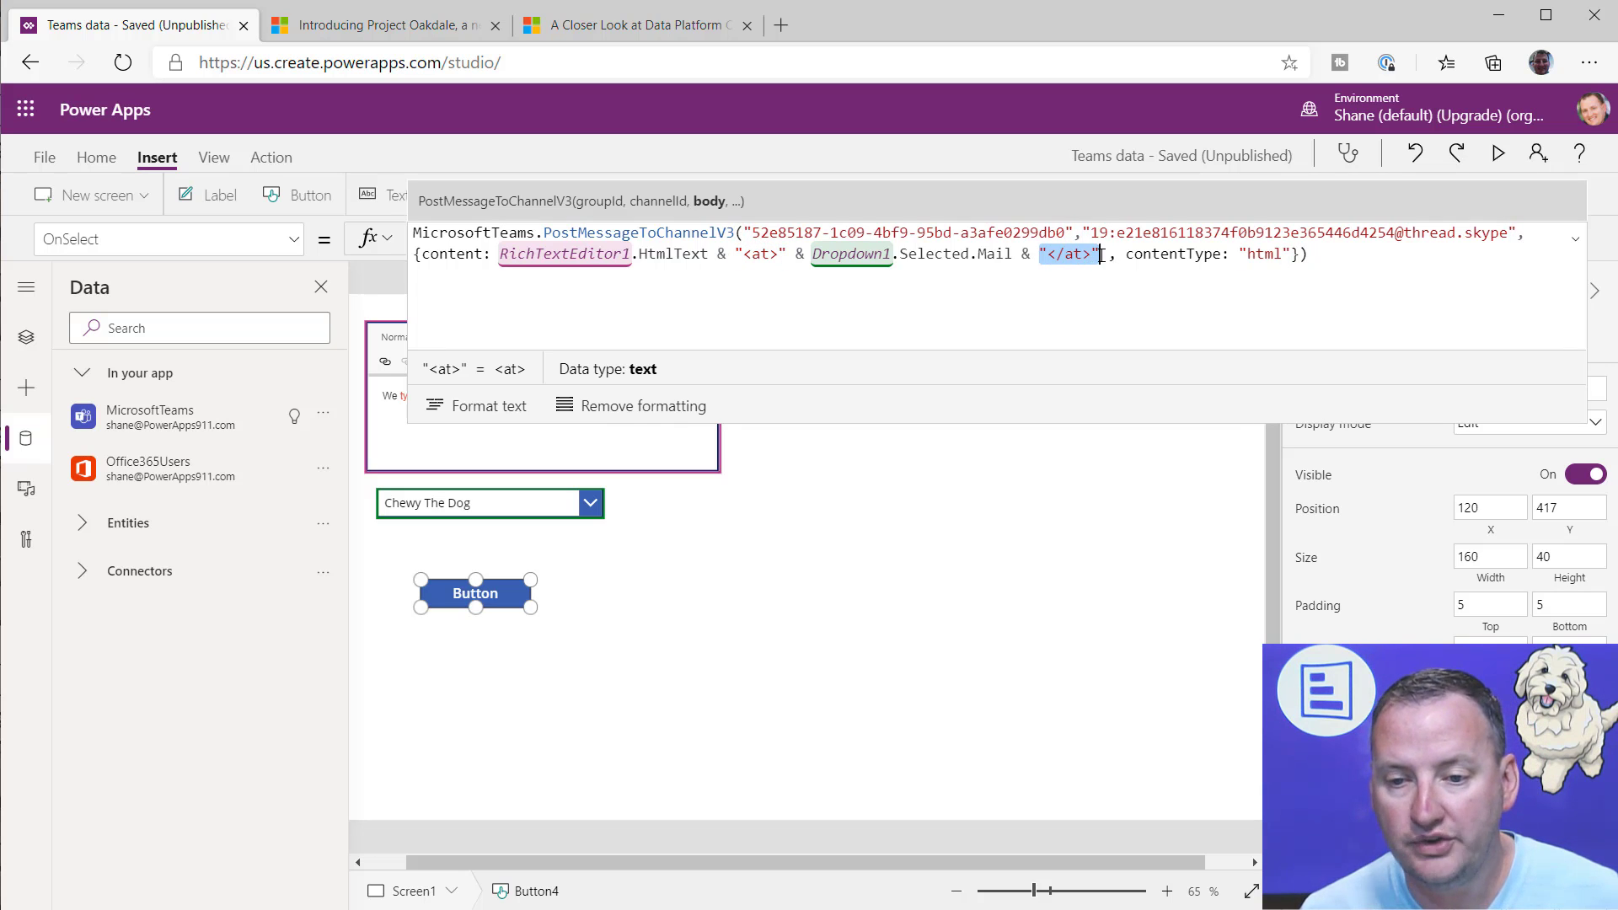
pyautogui.click(1100, 301)
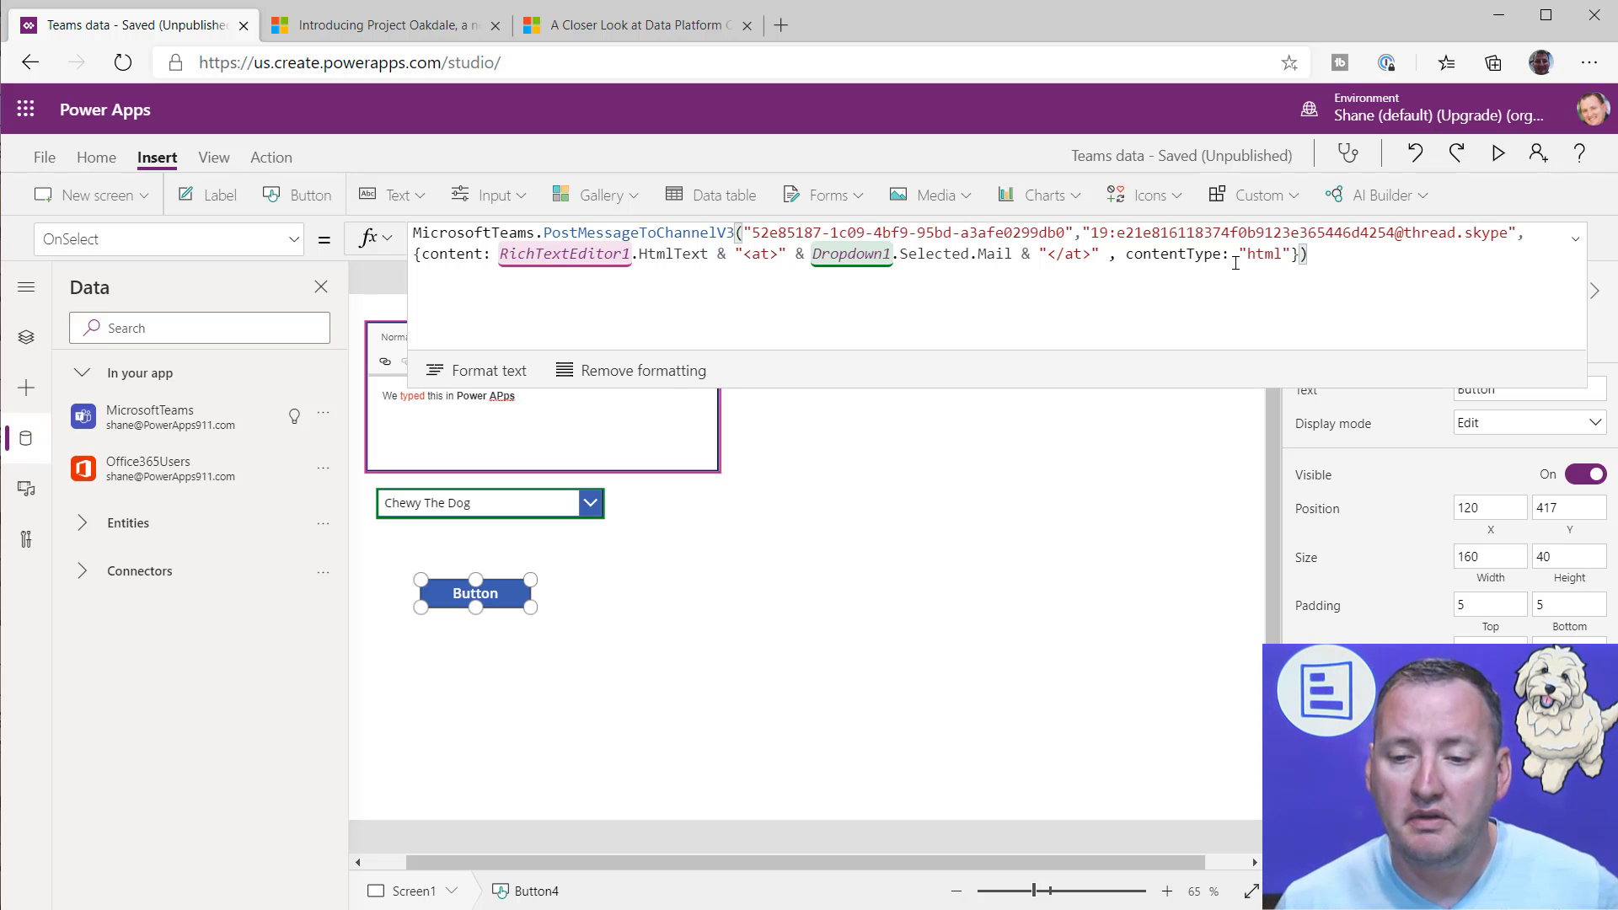
pyautogui.doubleClick(1262, 255)
pyautogui.click(1359, 256)
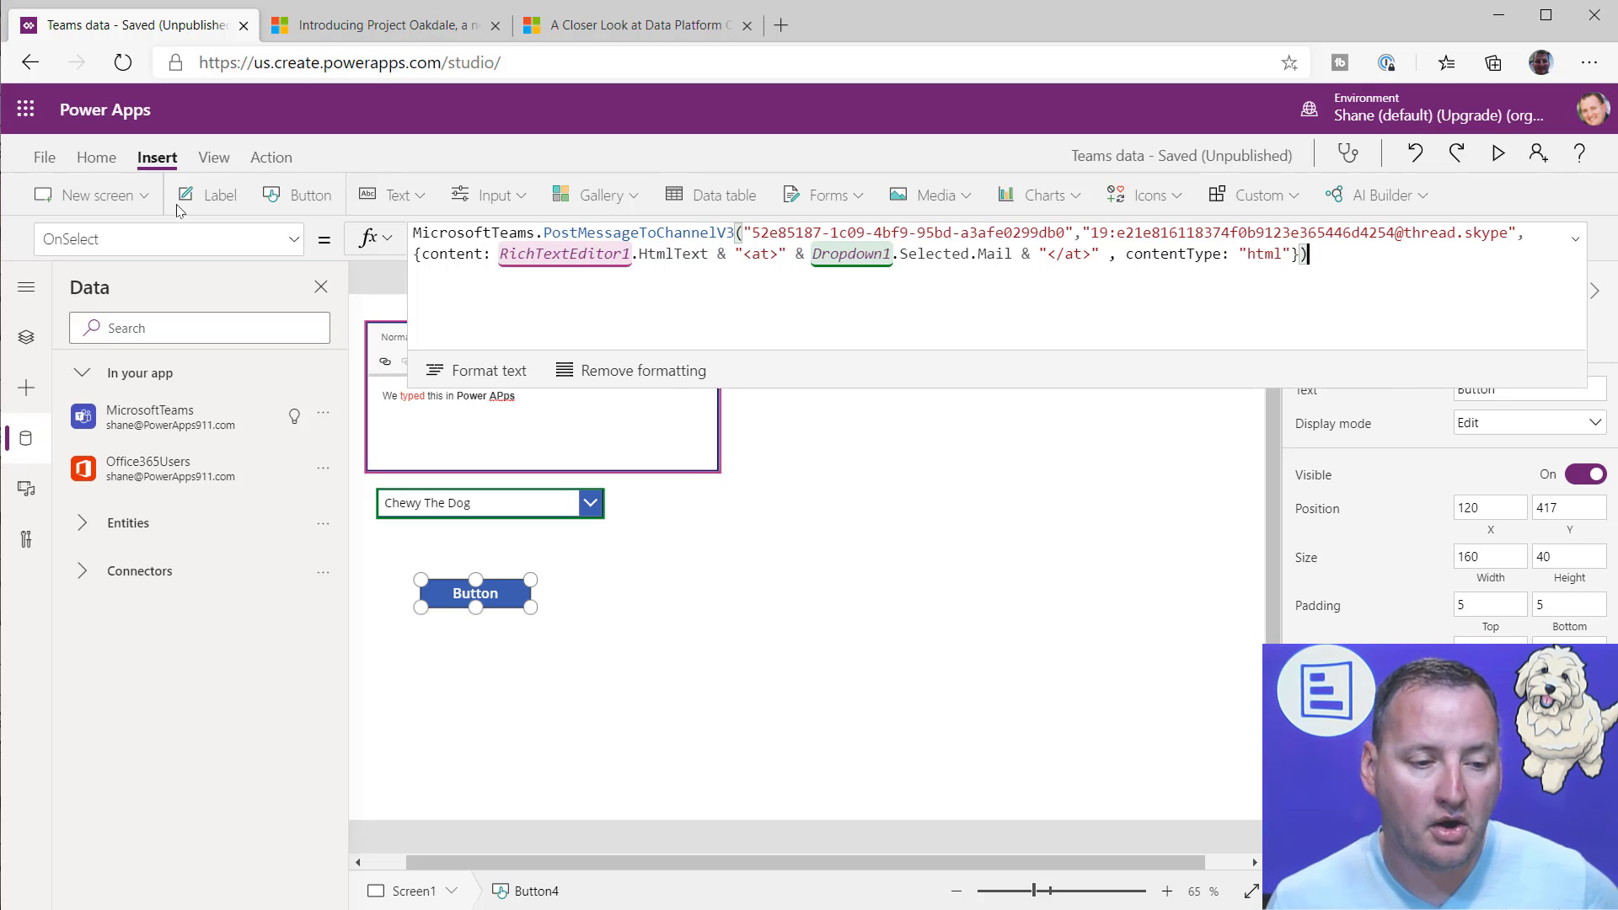
# Step: Examine the Create Channel button's OnSelect formula on the Demo of working with Teams data screen
pyautogui.click(25, 337)
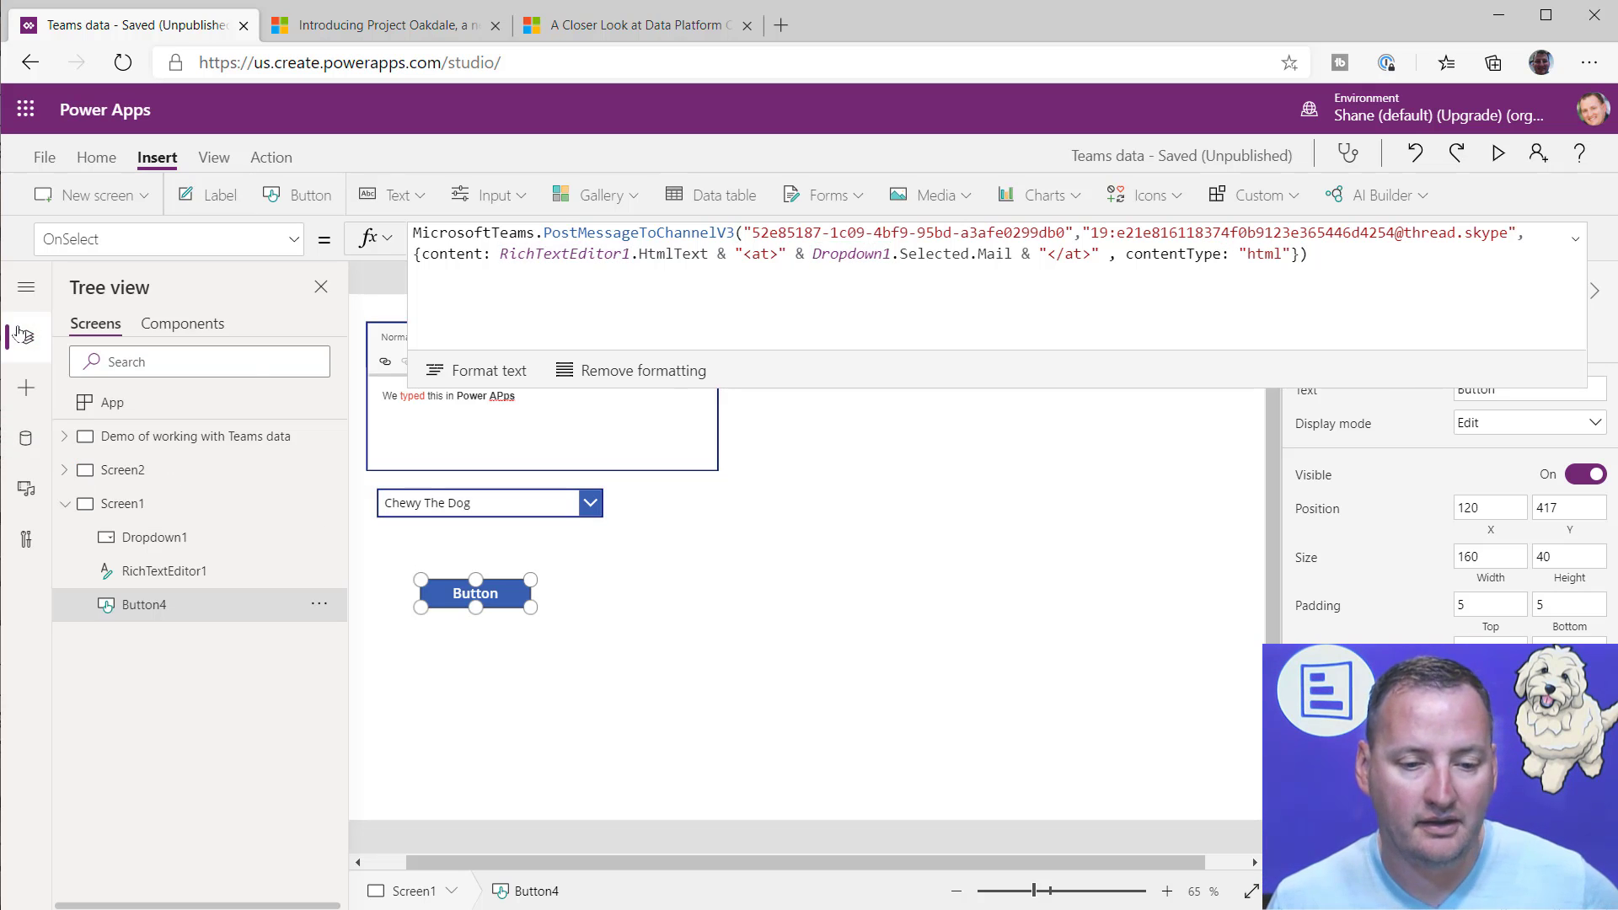
pyautogui.click(160, 439)
pyautogui.click(795, 798)
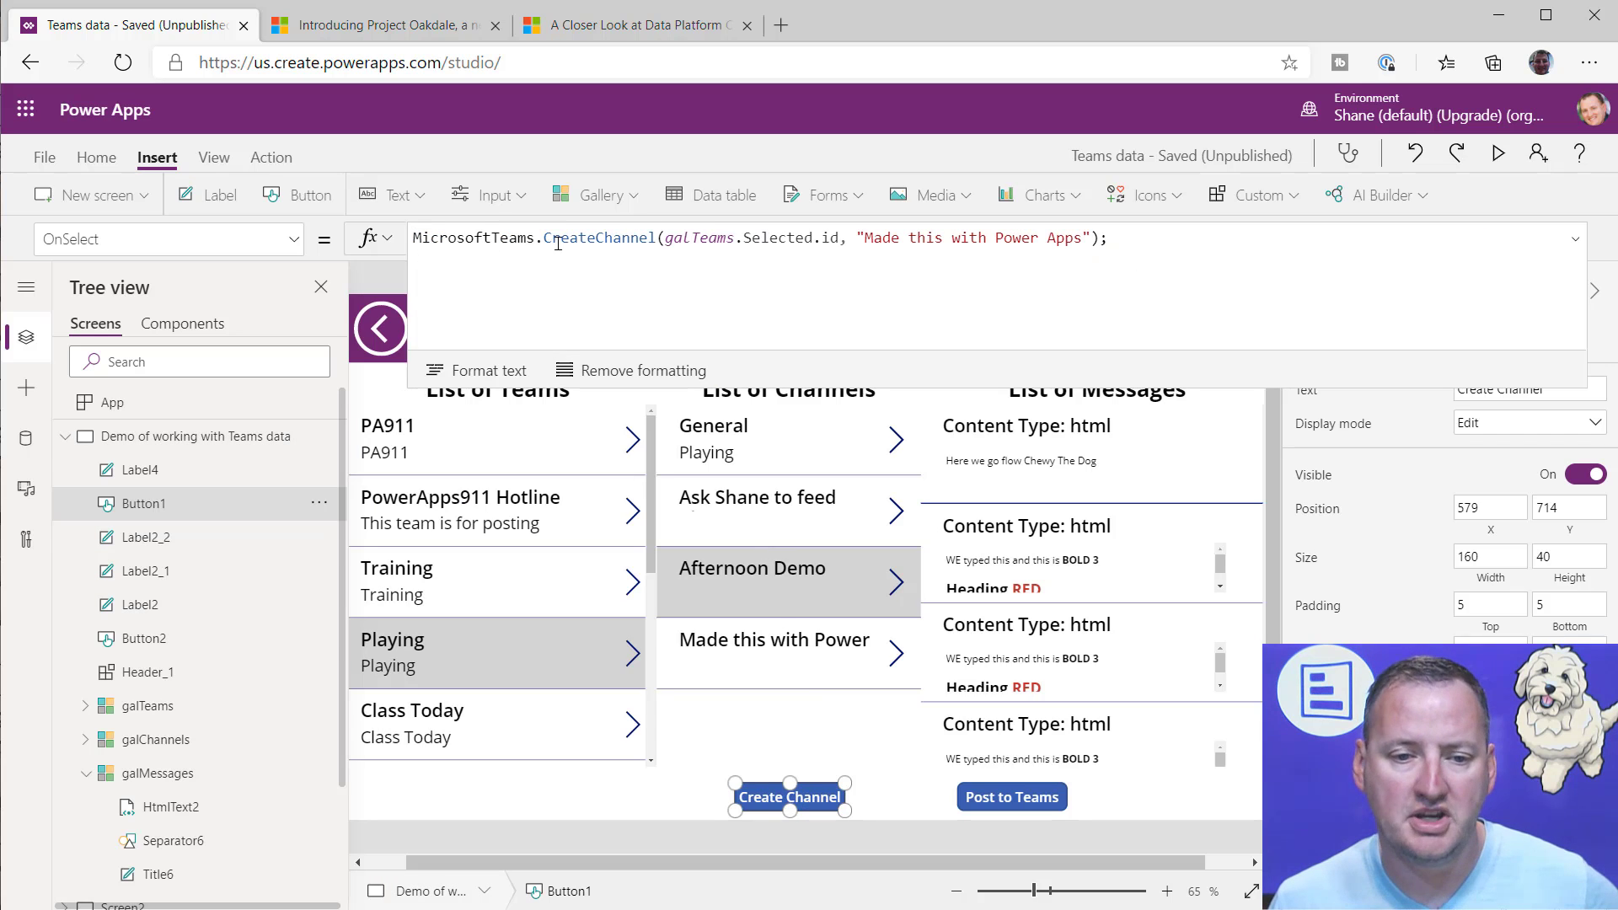
pyautogui.click(619, 263)
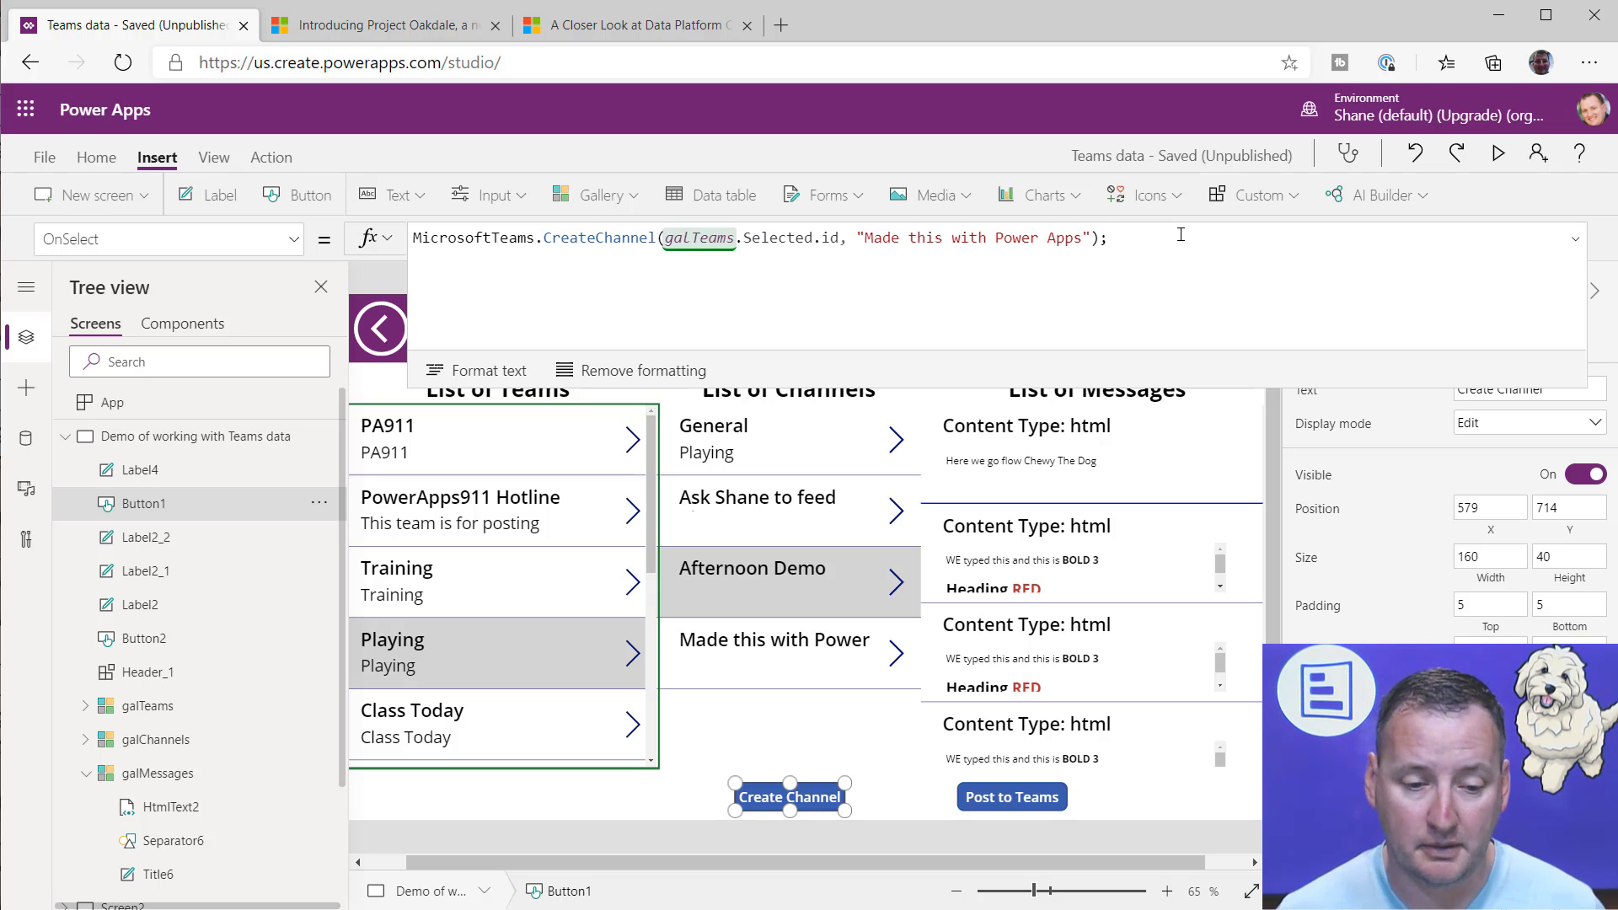
# Step: On Screen1, move the existing button up toward the drop-down and insert a second button below it at X 117, Y 470
pyautogui.click(65, 436)
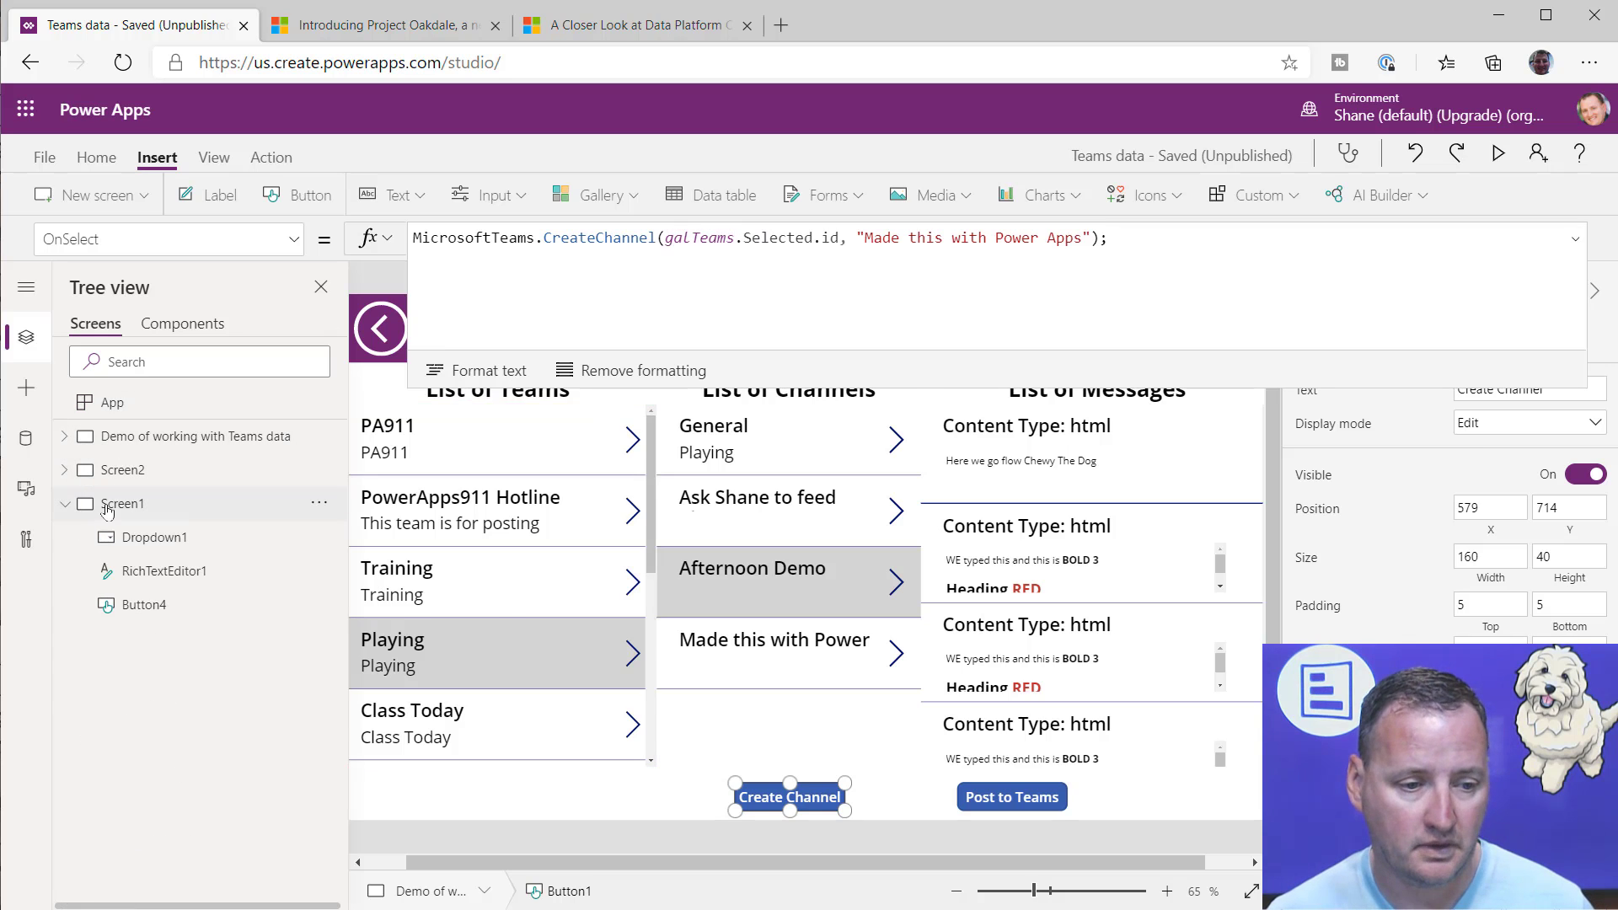
pyautogui.click(107, 506)
pyautogui.click(466, 581)
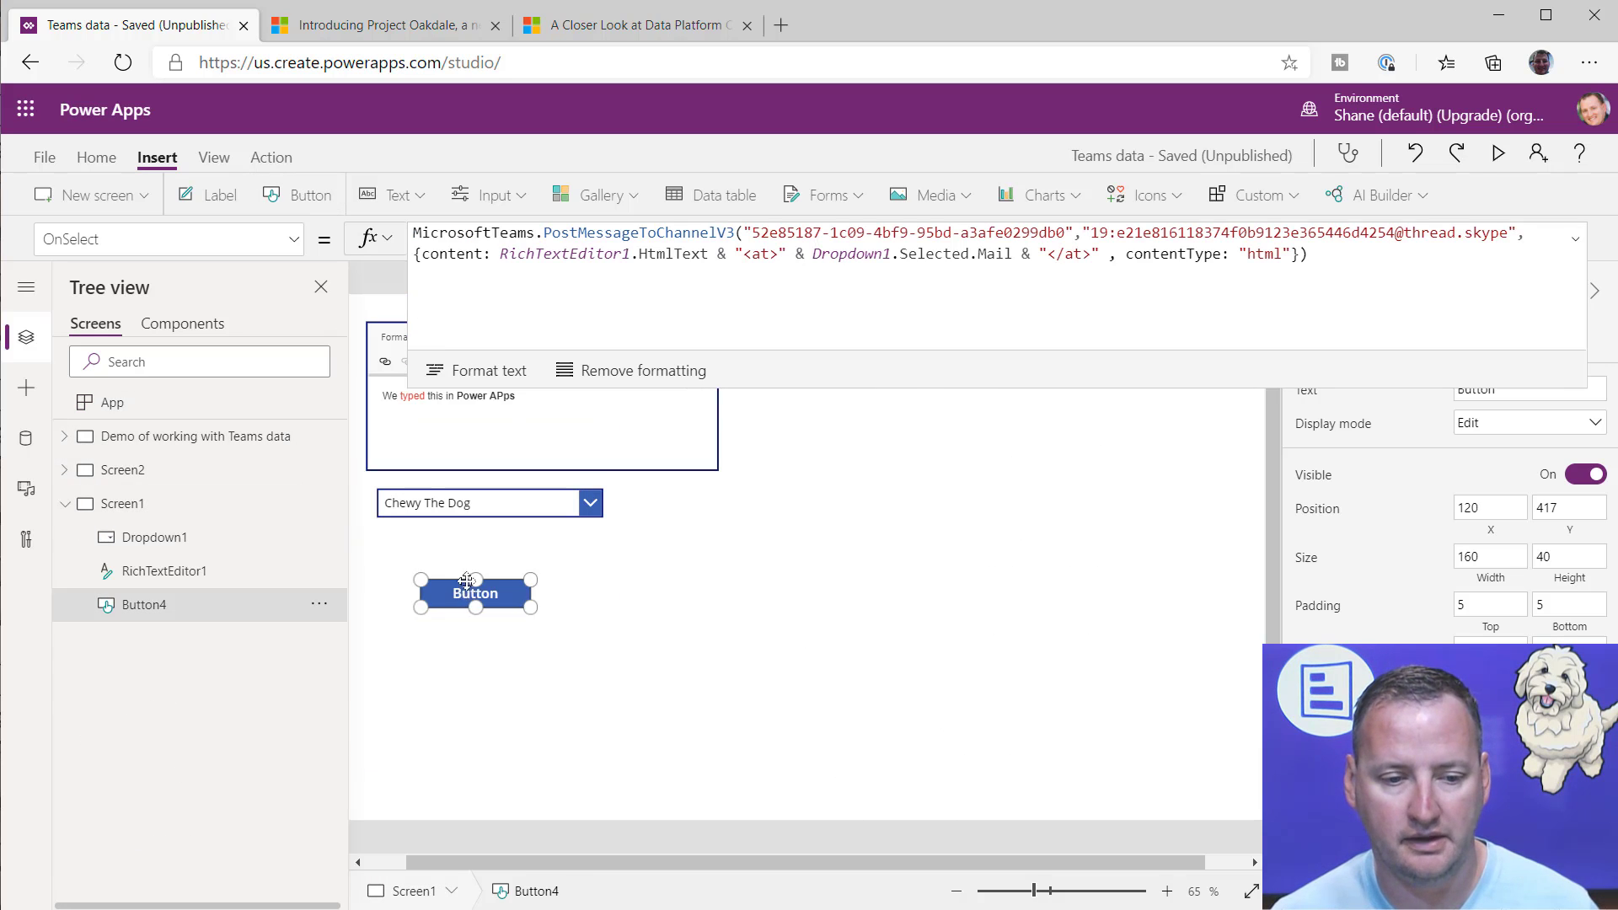
pyautogui.moveTo(466, 582); pyautogui.dragTo(464, 544)
pyautogui.click(299, 194)
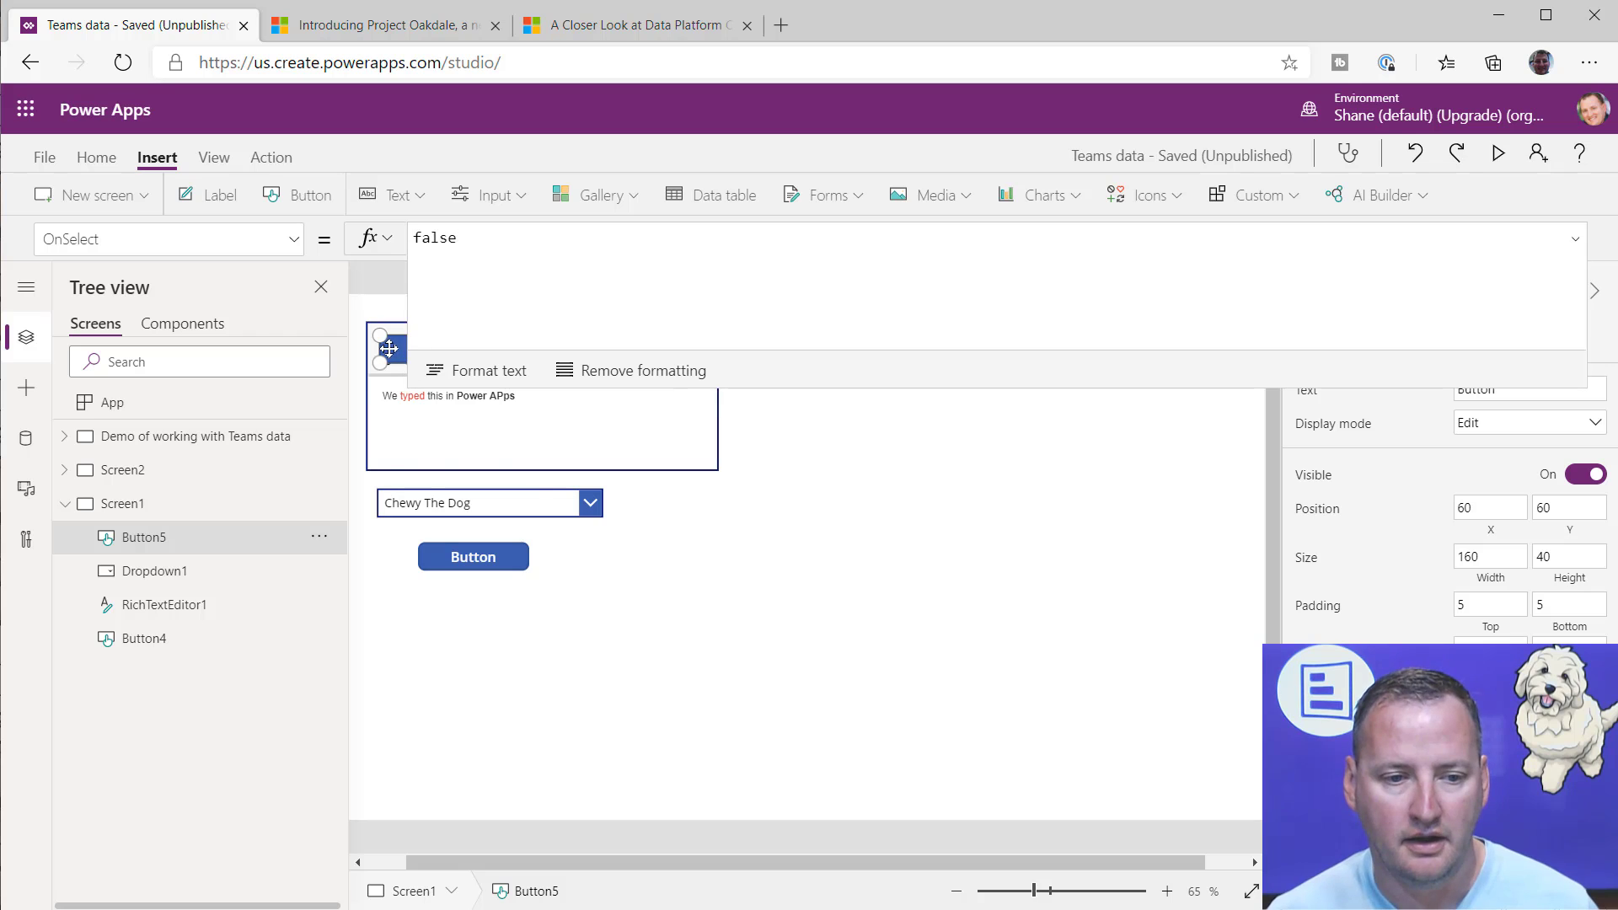
pyautogui.moveTo(388, 348); pyautogui.dragTo(436, 629)
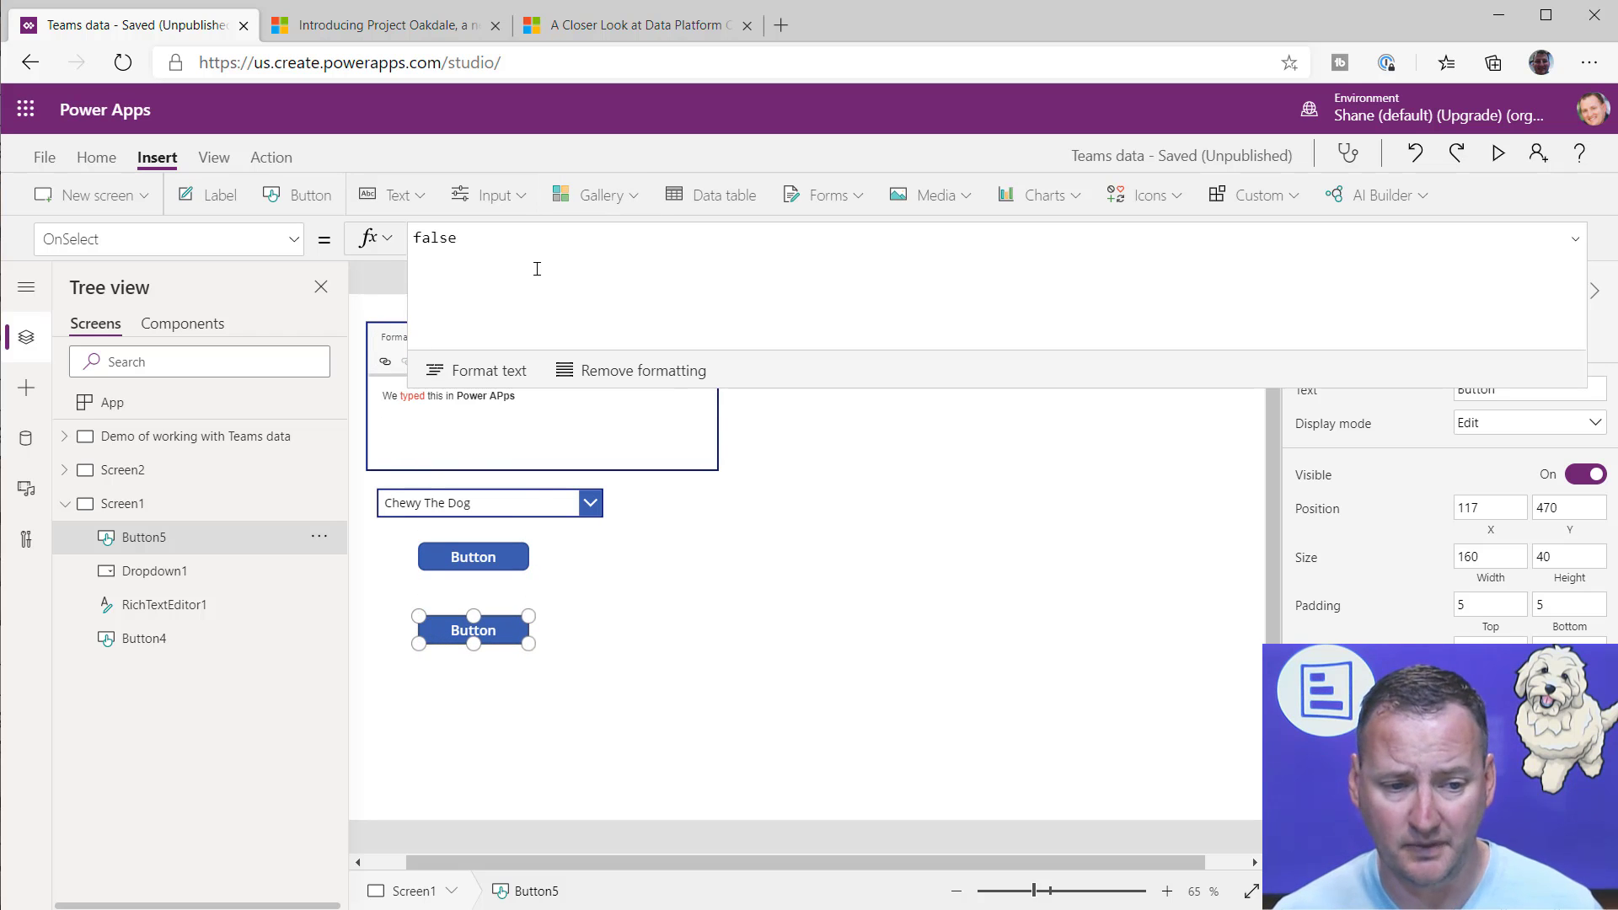
# Step: Replace the second button's OnSelect value with the start of a MicrosoftTeams.AddMemberToTeam( call
pyautogui.moveTo(537, 269); pyautogui.dragTo(391, 256)
pyautogui.write('micr')
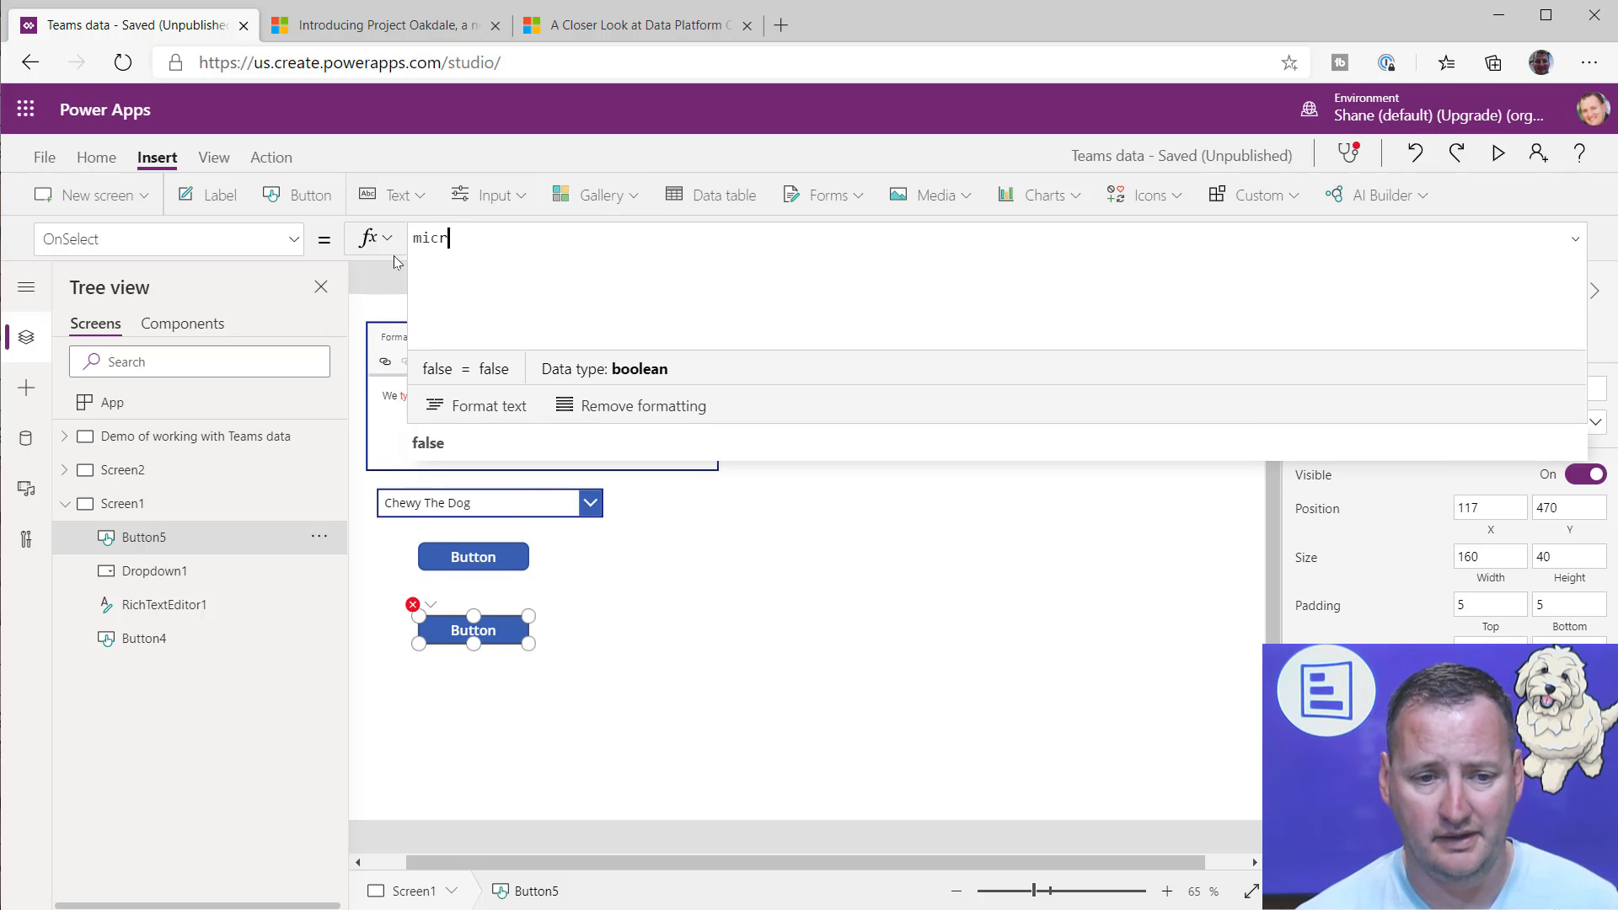
pyautogui.write('osoftte')
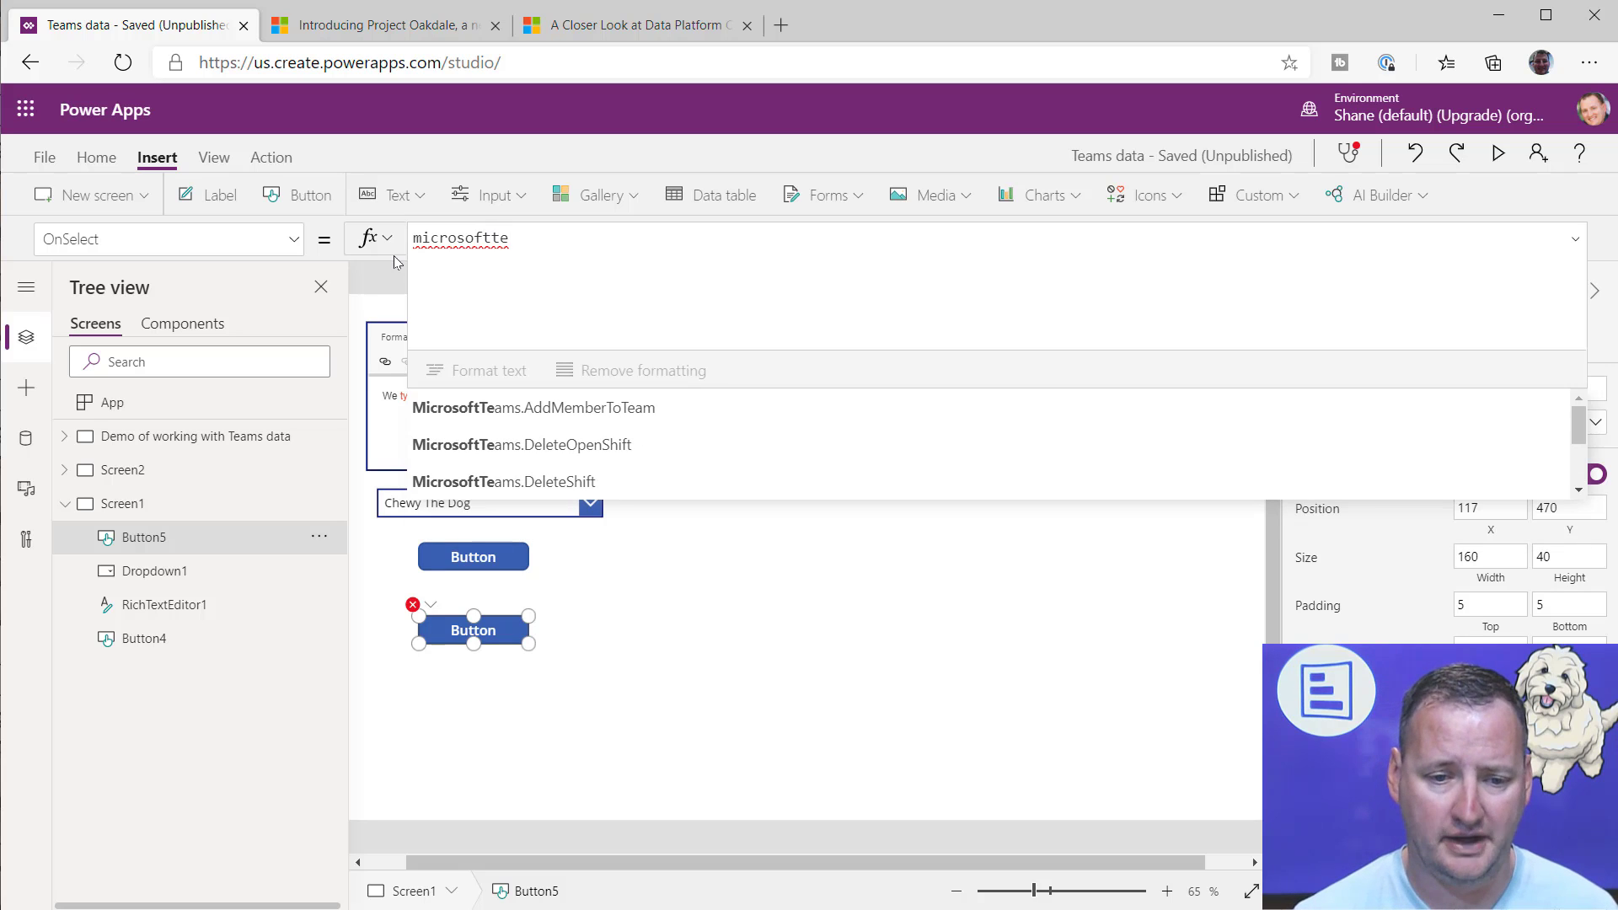
pyautogui.write('ams.')
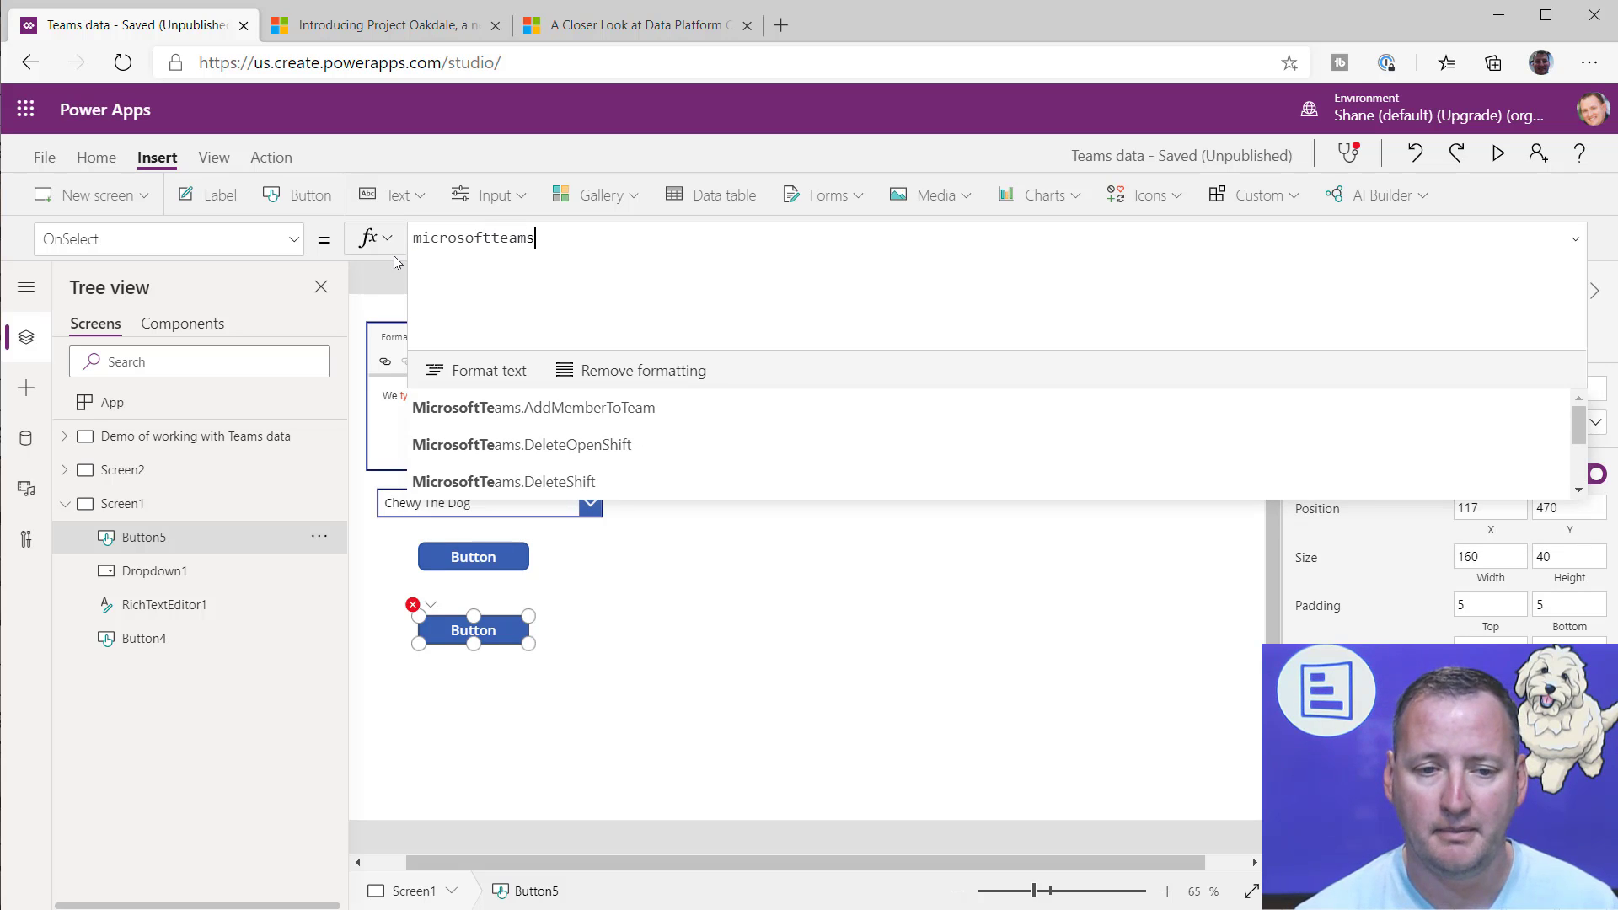
pyautogui.press('Down')
pyautogui.press('Down')
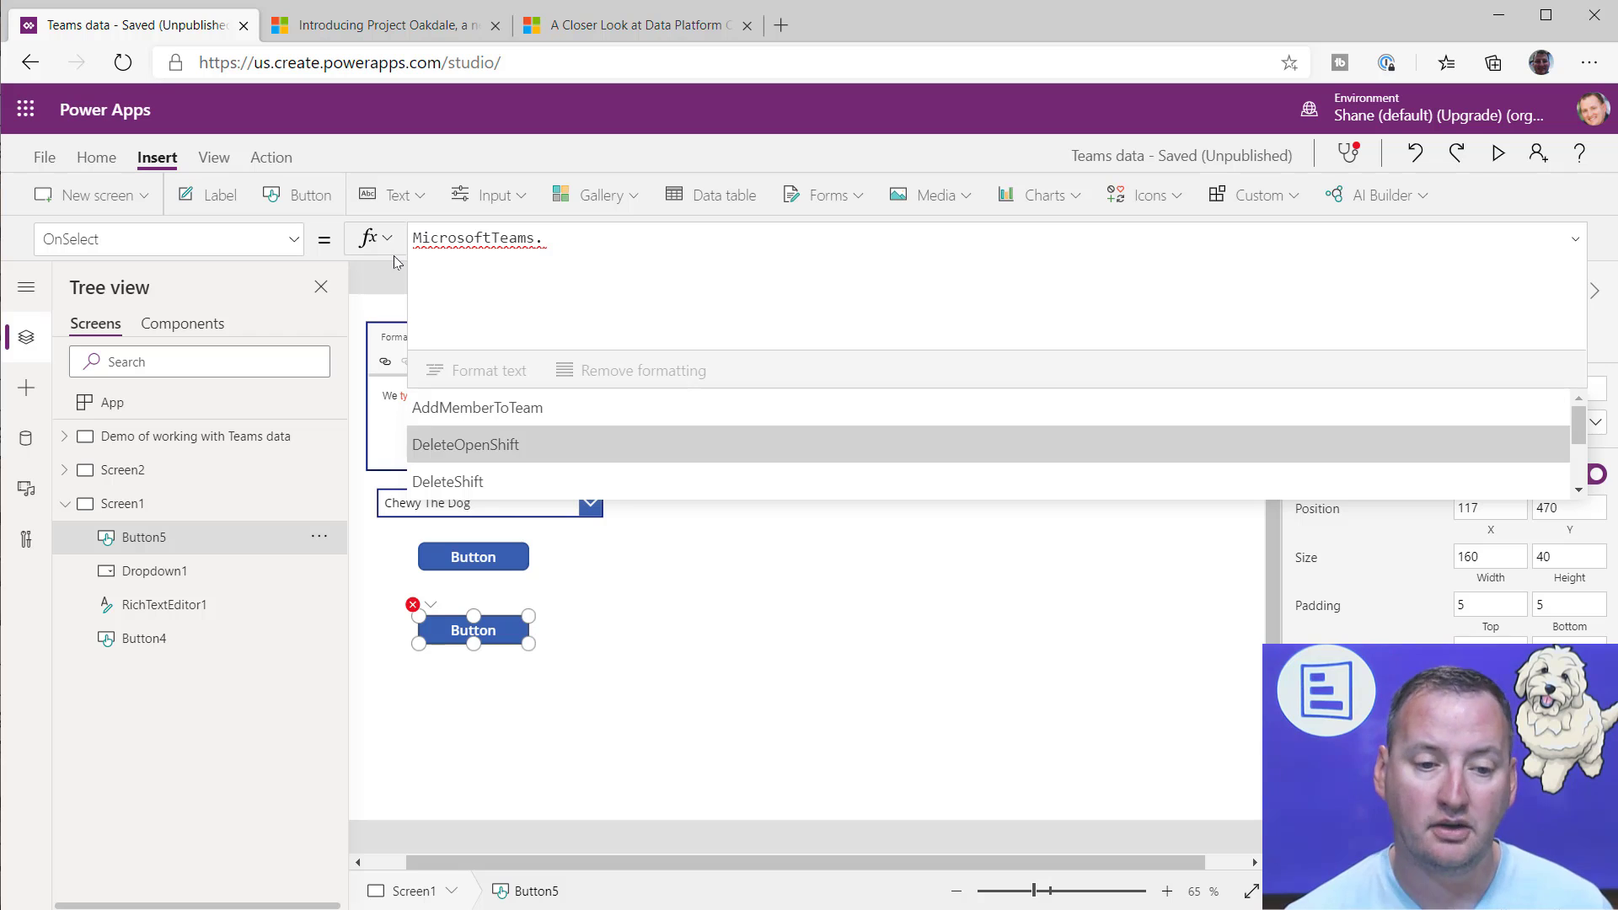
pyautogui.press('Up')
pyautogui.press('Tab')
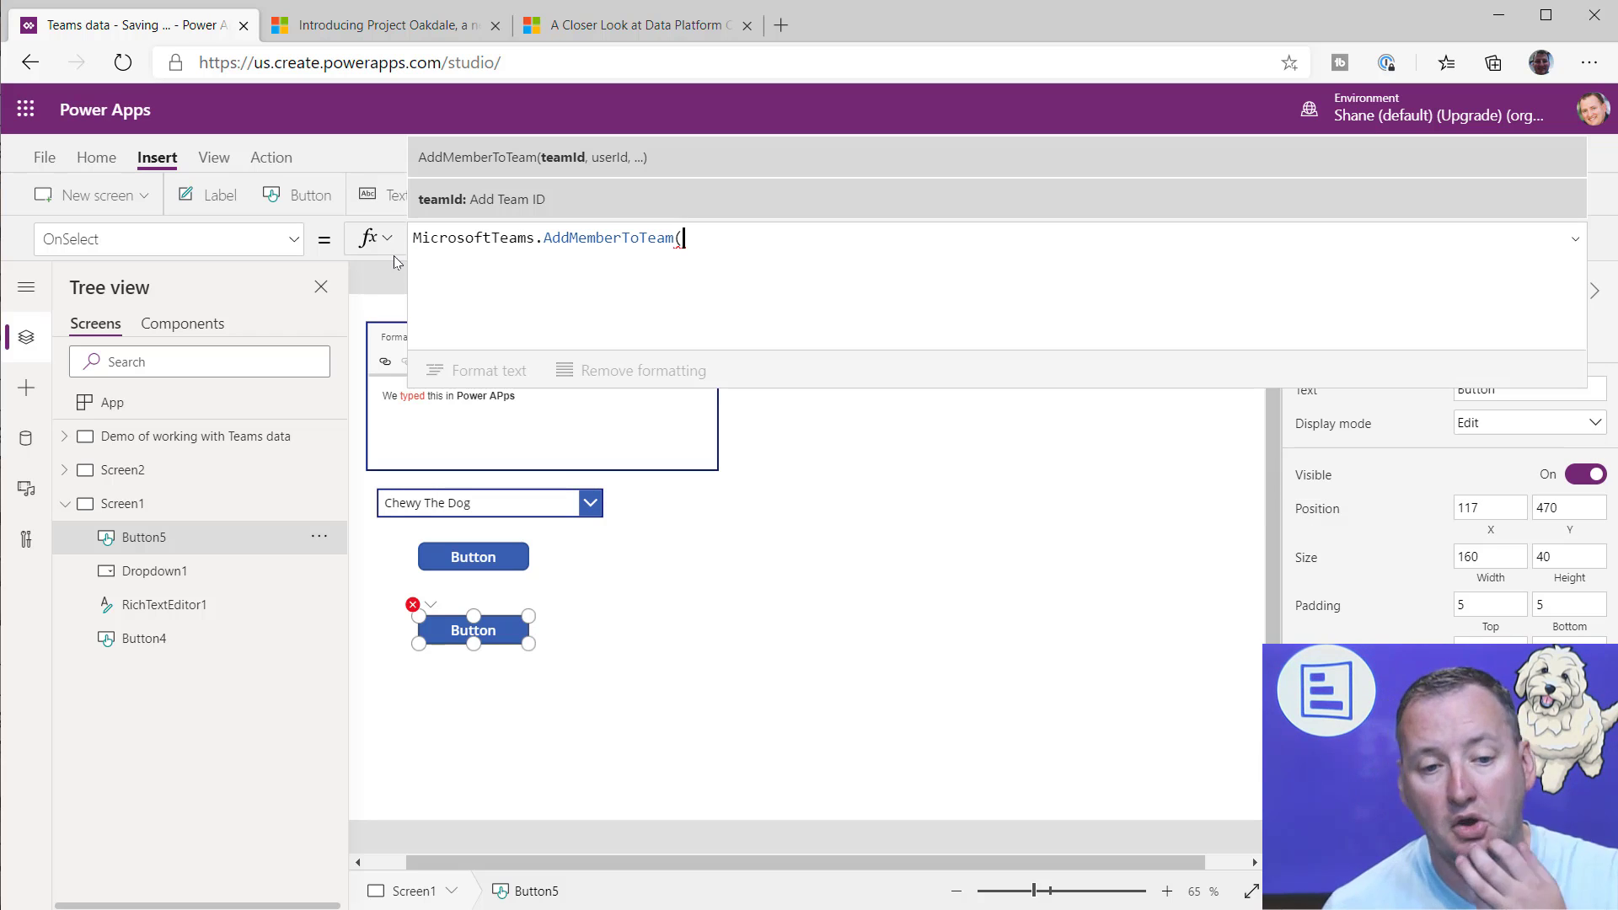
# Step: Enter the Playing team's ID, "52e85187-1c09-4bf9-95bd-a3afe0299db0", as the quoted teamId argument of the second button's AddMemberToTeam call
pyautogui.click(134, 469)
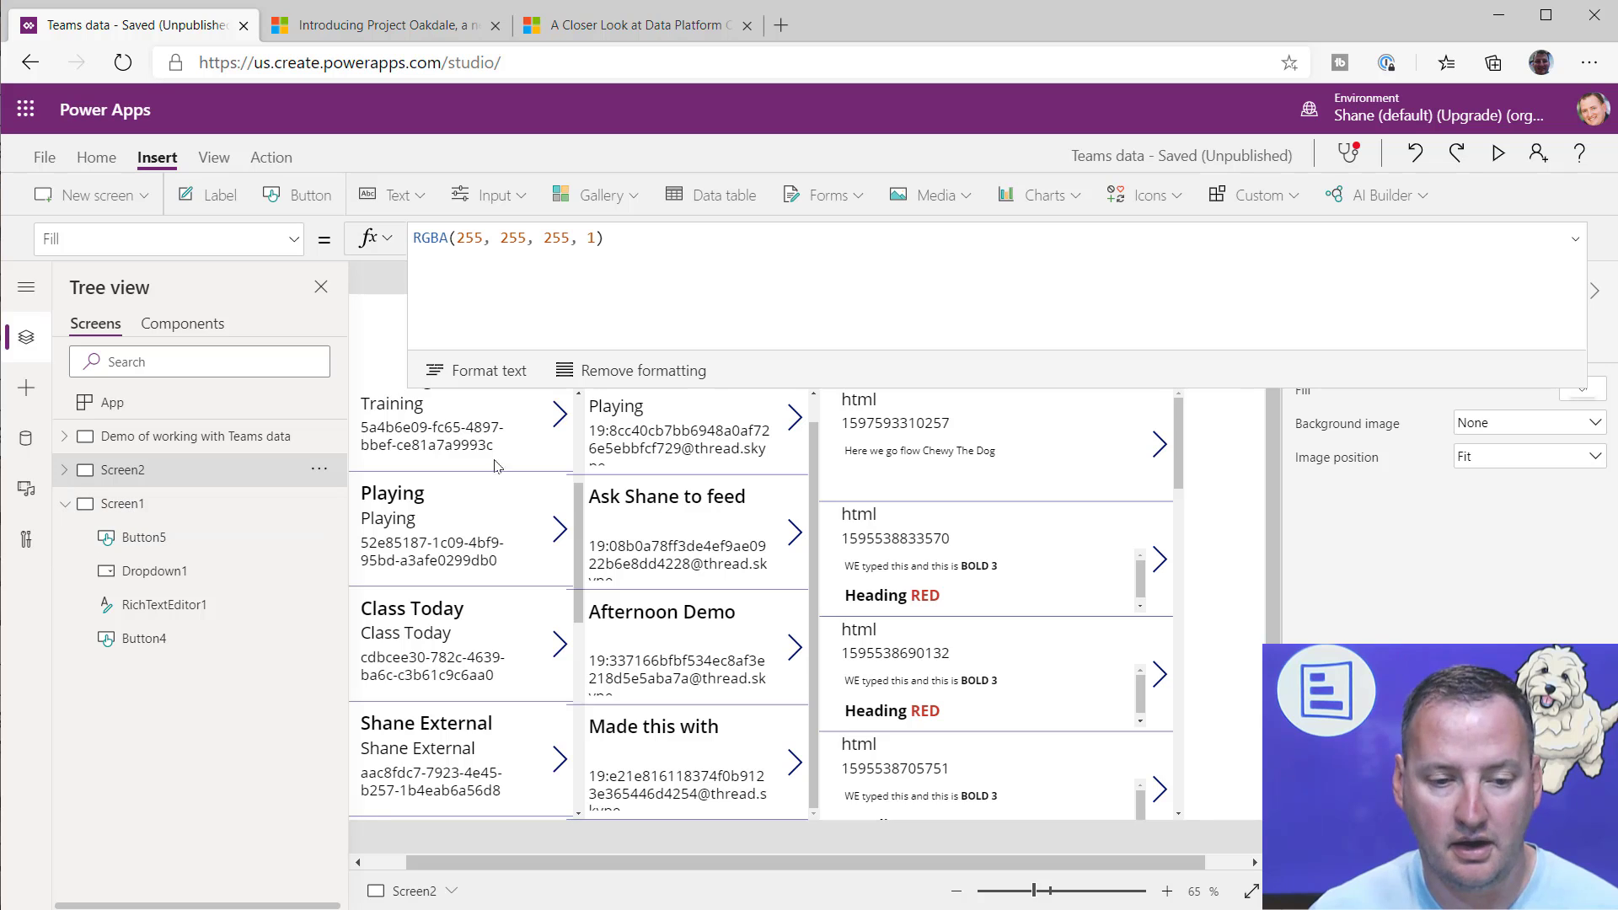
pyautogui.click(114, 505)
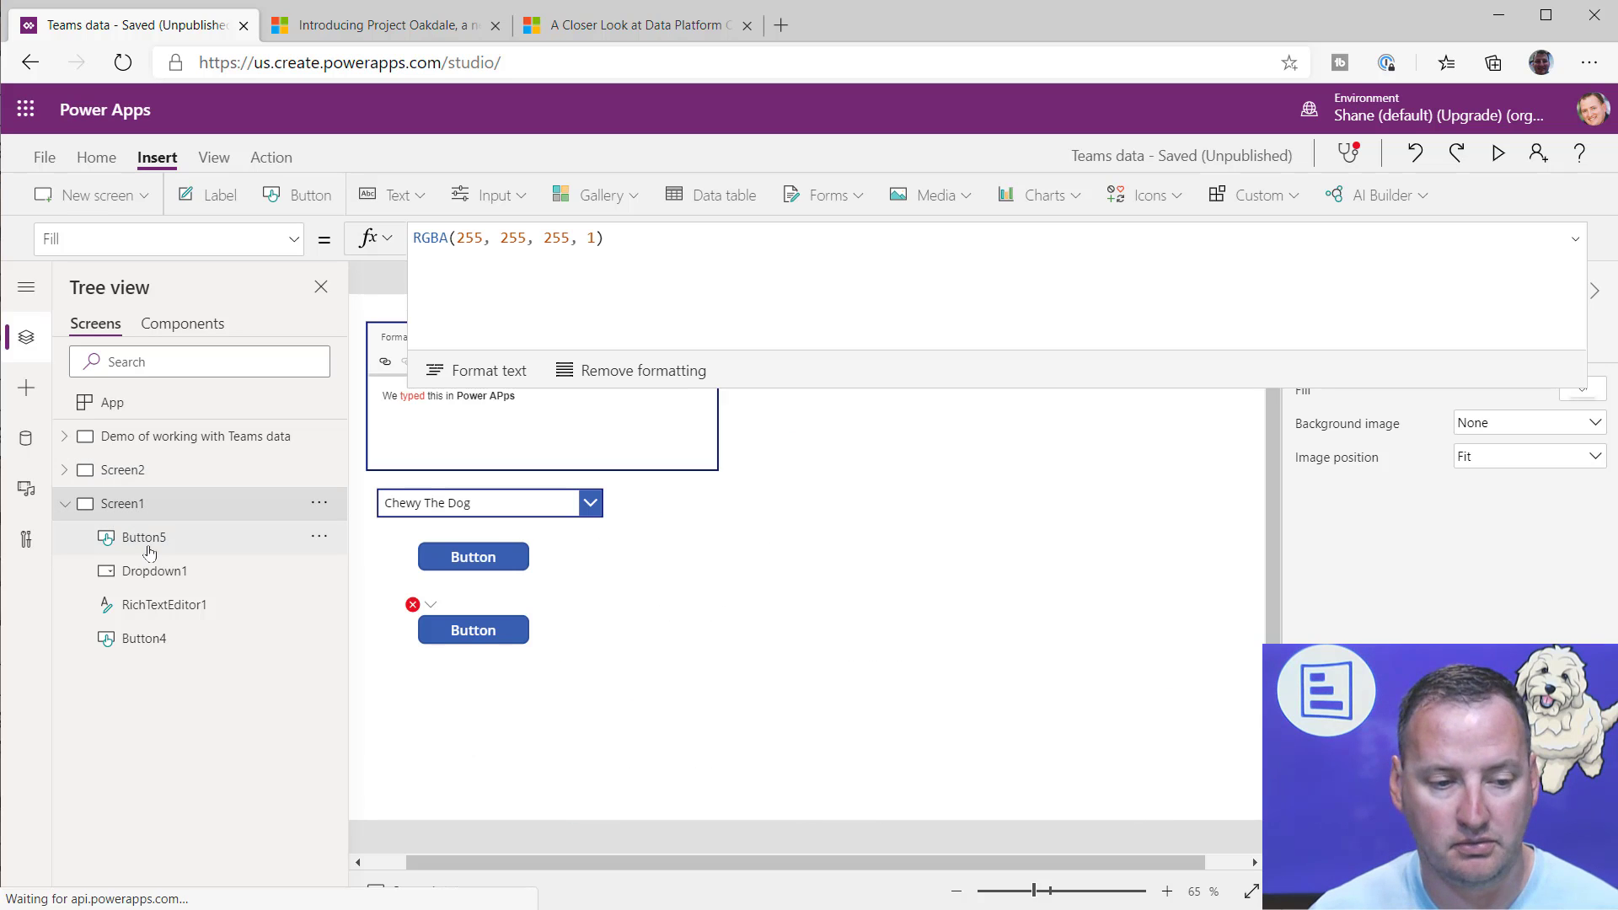
pyautogui.click(473, 630)
pyautogui.click(766, 249)
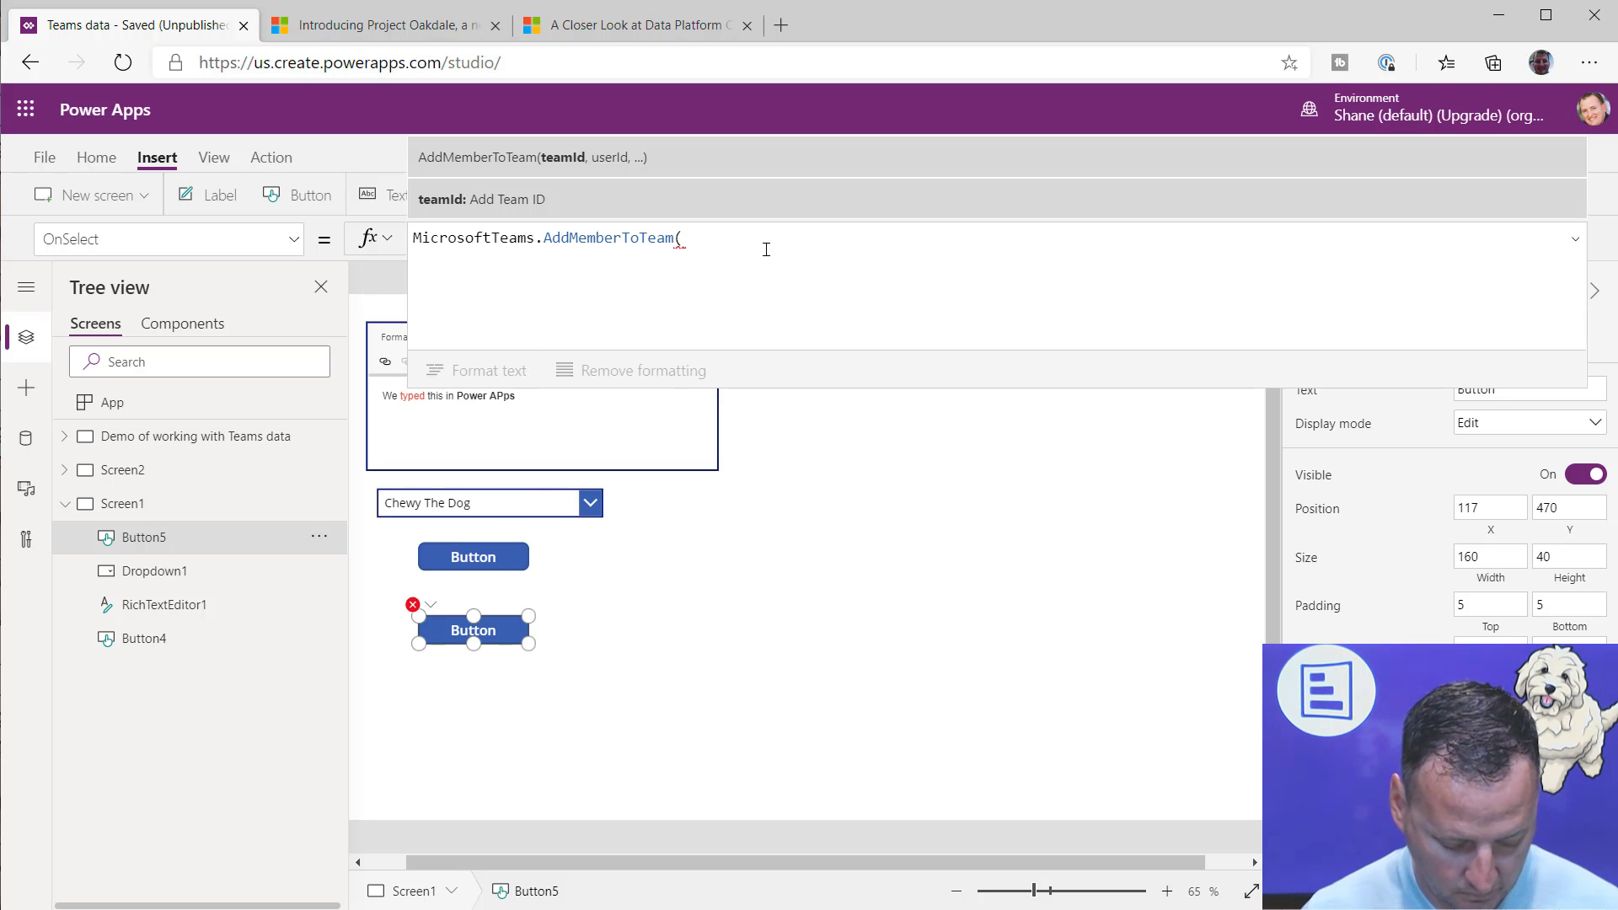
pyautogui.press('super+v')
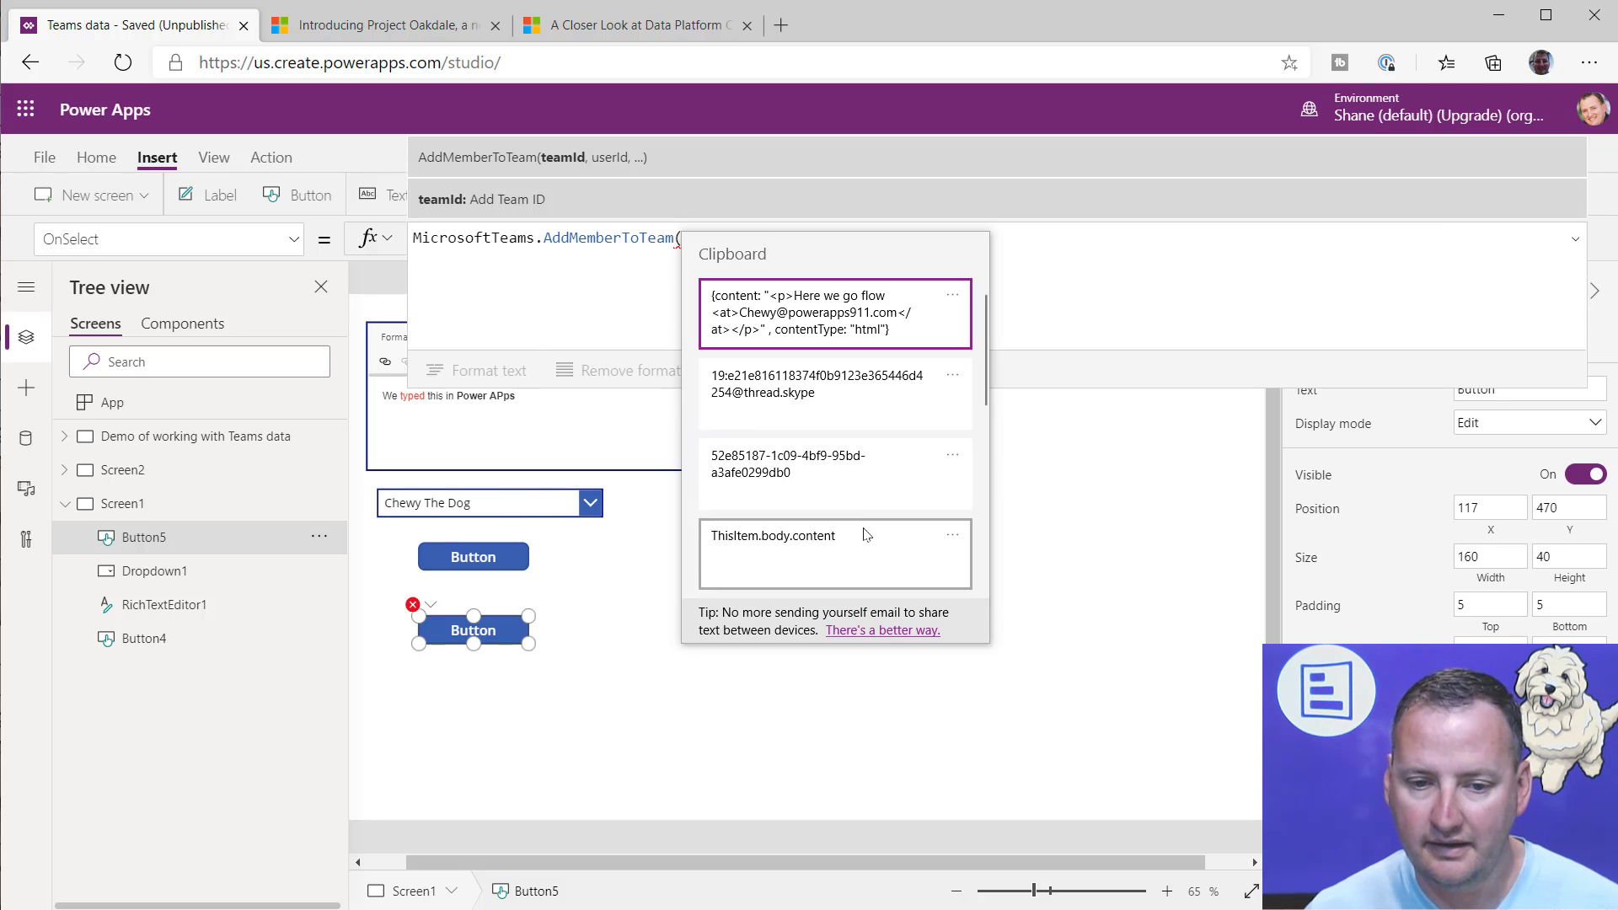
pyautogui.click(735, 495)
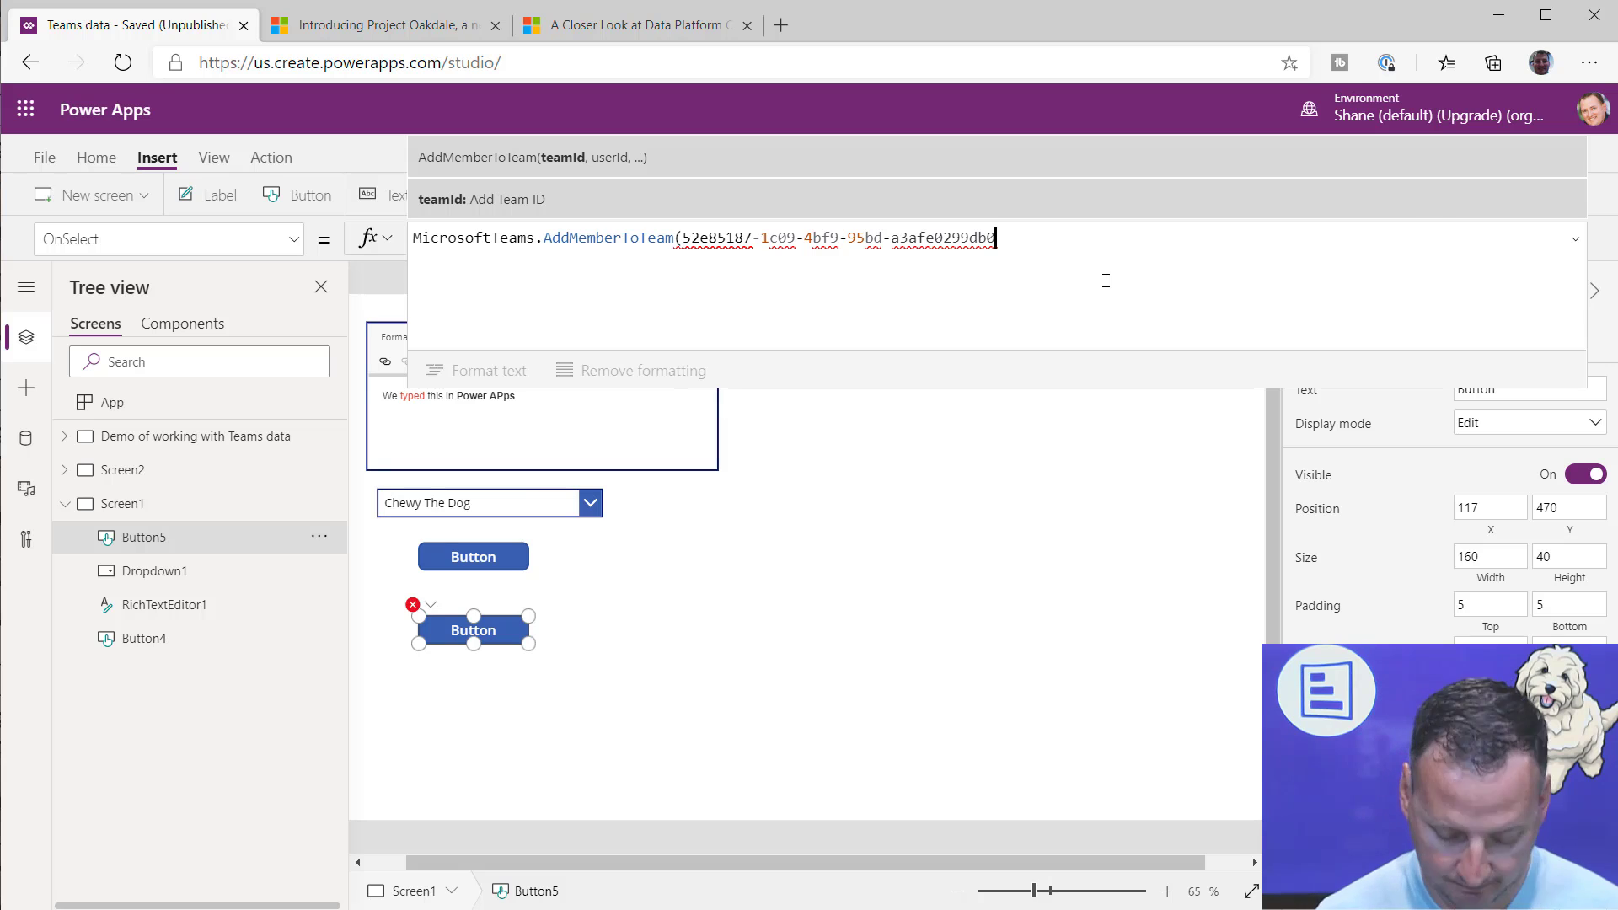
pyautogui.write('"')
pyautogui.press('Left')
pyautogui.press('Left')
pyautogui.press('Left')
pyautogui.press('Left')
pyautogui.press('Left')
pyautogui.press('Left')
pyautogui.press('Left')
pyautogui.press('Left')
pyautogui.press('Left')
pyautogui.press('Left')
pyautogui.press('Left')
pyautogui.press('Left')
pyautogui.press('Left')
pyautogui.press('Left')
pyautogui.press('Left')
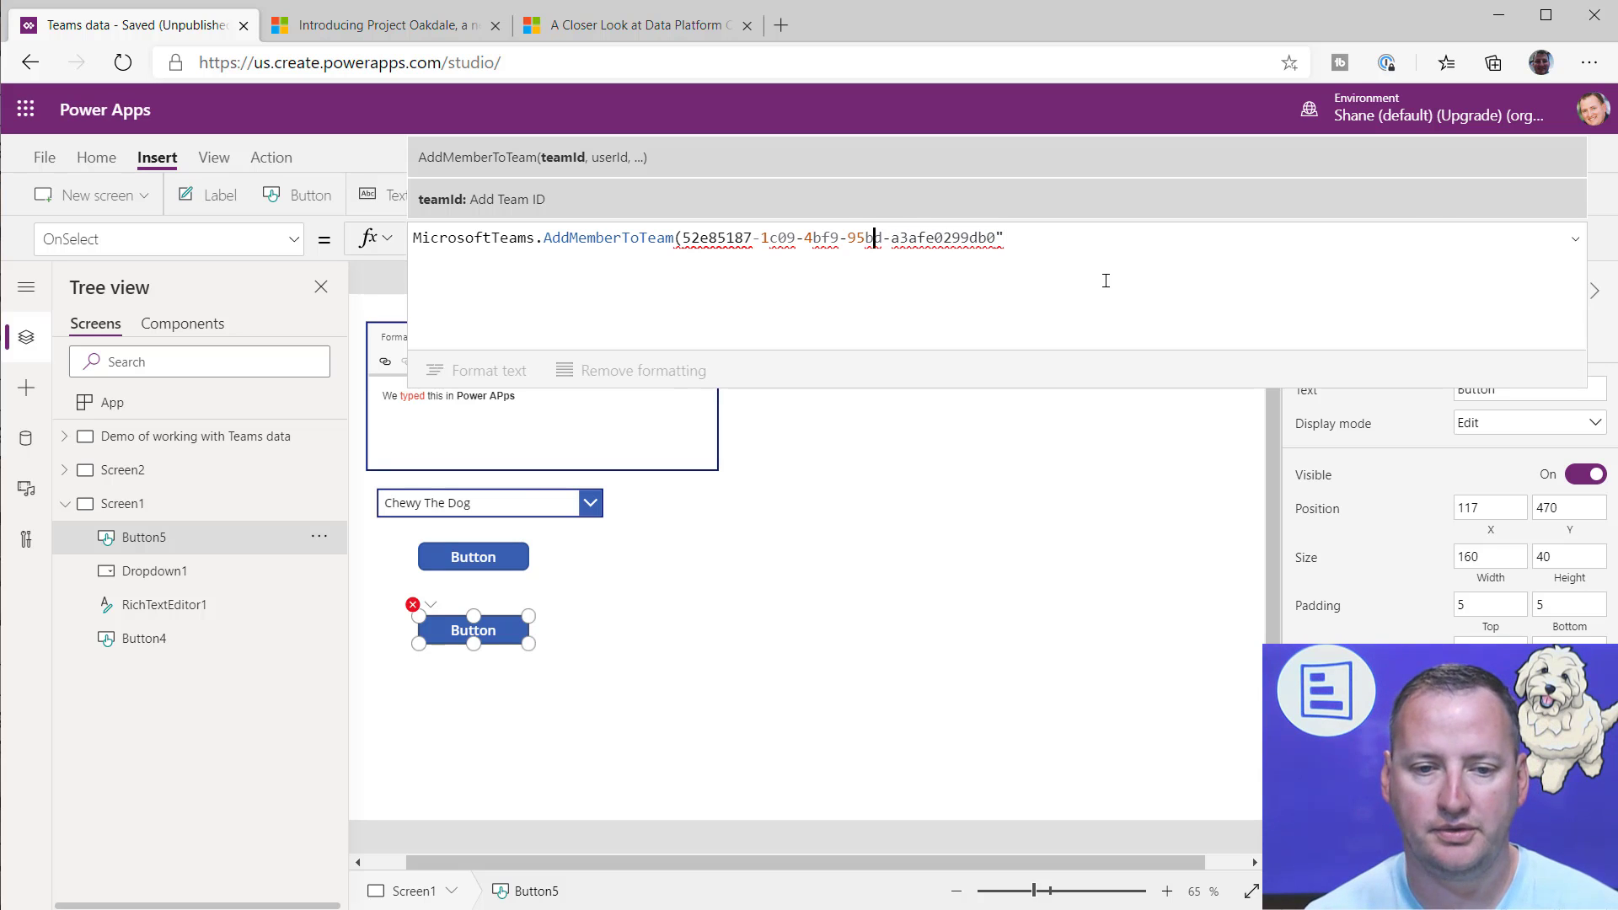
pyautogui.press('Left')
pyautogui.press('Left')
pyautogui.press('Left')
pyautogui.press('Left')
pyautogui.press('Left')
pyautogui.press('Left')
pyautogui.write('"')
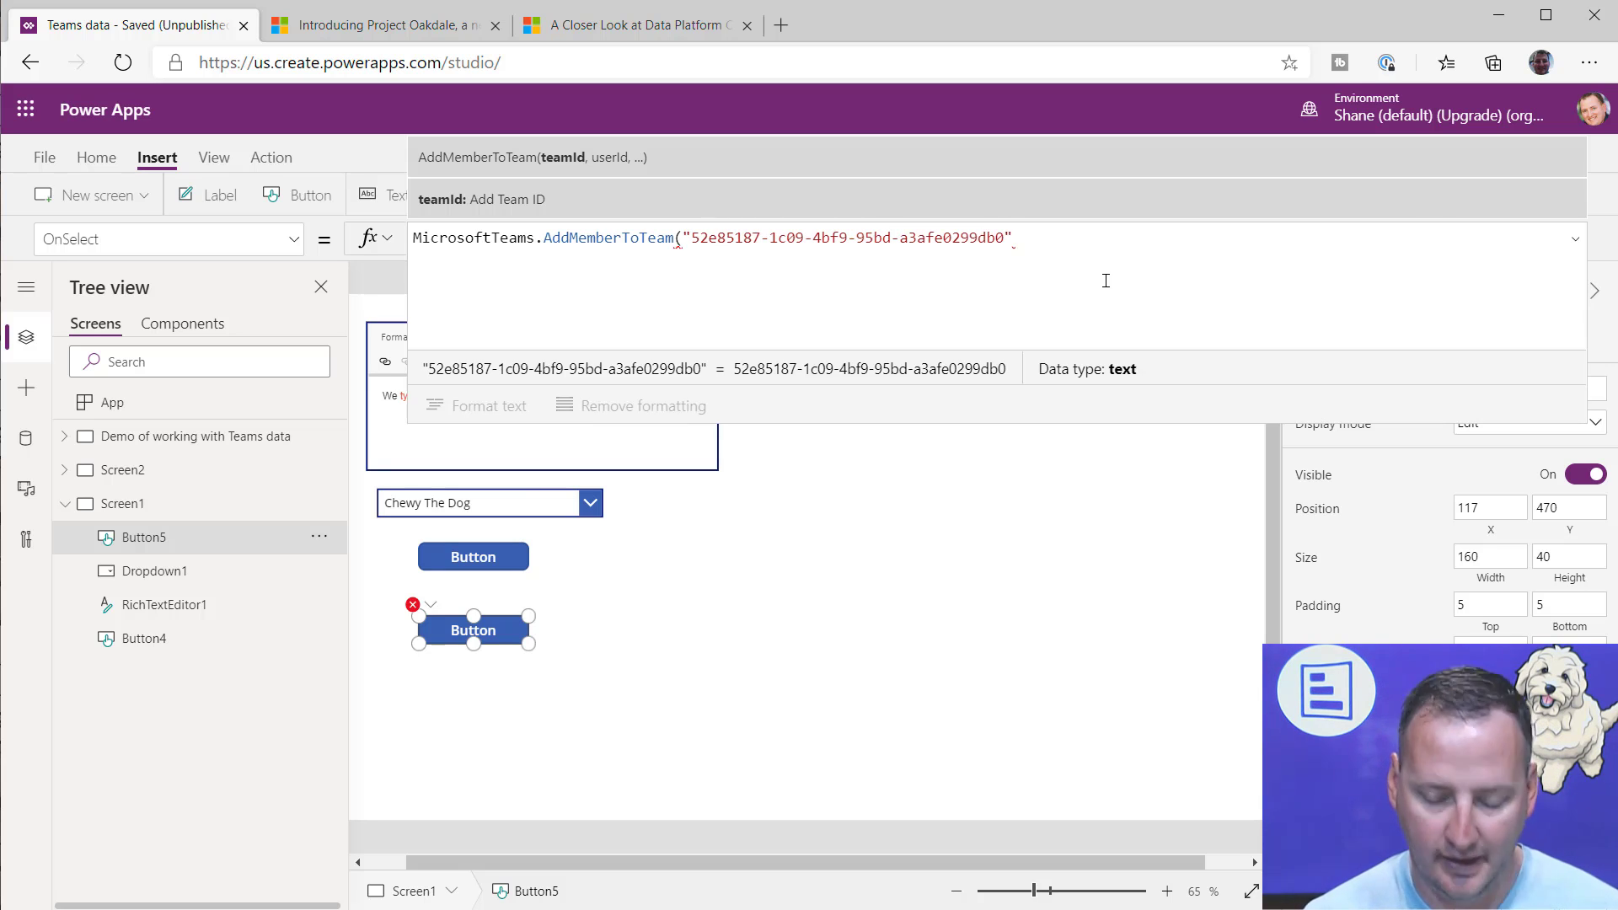
# Step: Enter the new member's email address as the quoted userId argument and close the AddMemberToTeam call
pyautogui.press('End')
pyautogui.write(', for')
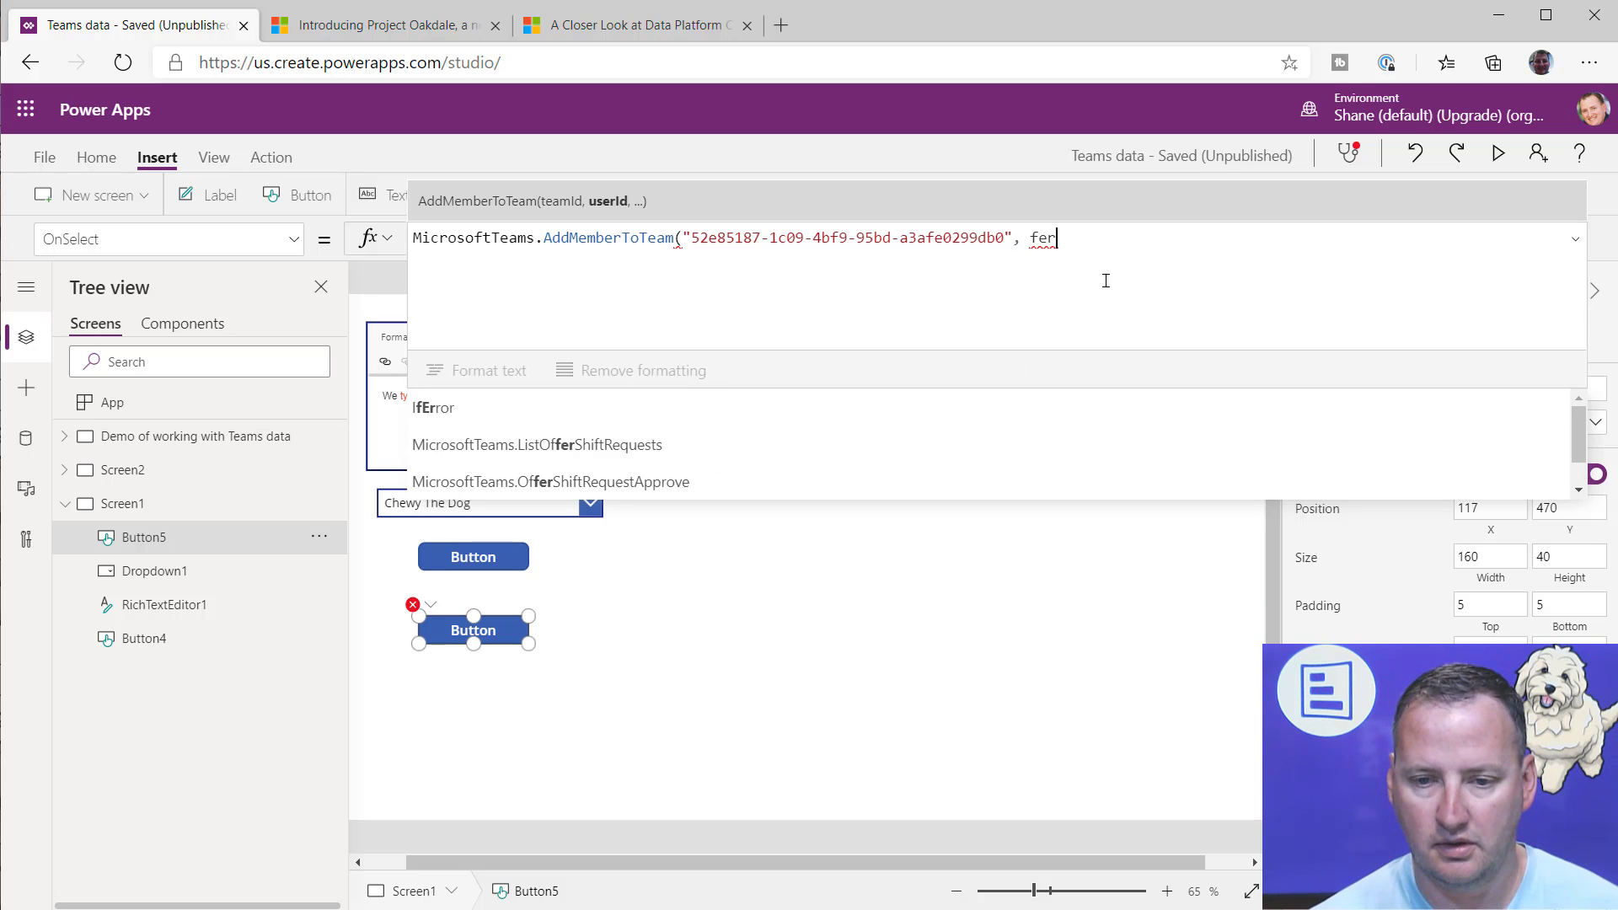
pyautogui.press('BackSpace')
pyautogui.press('BackSpace')
pyautogui.press('BackSpace')
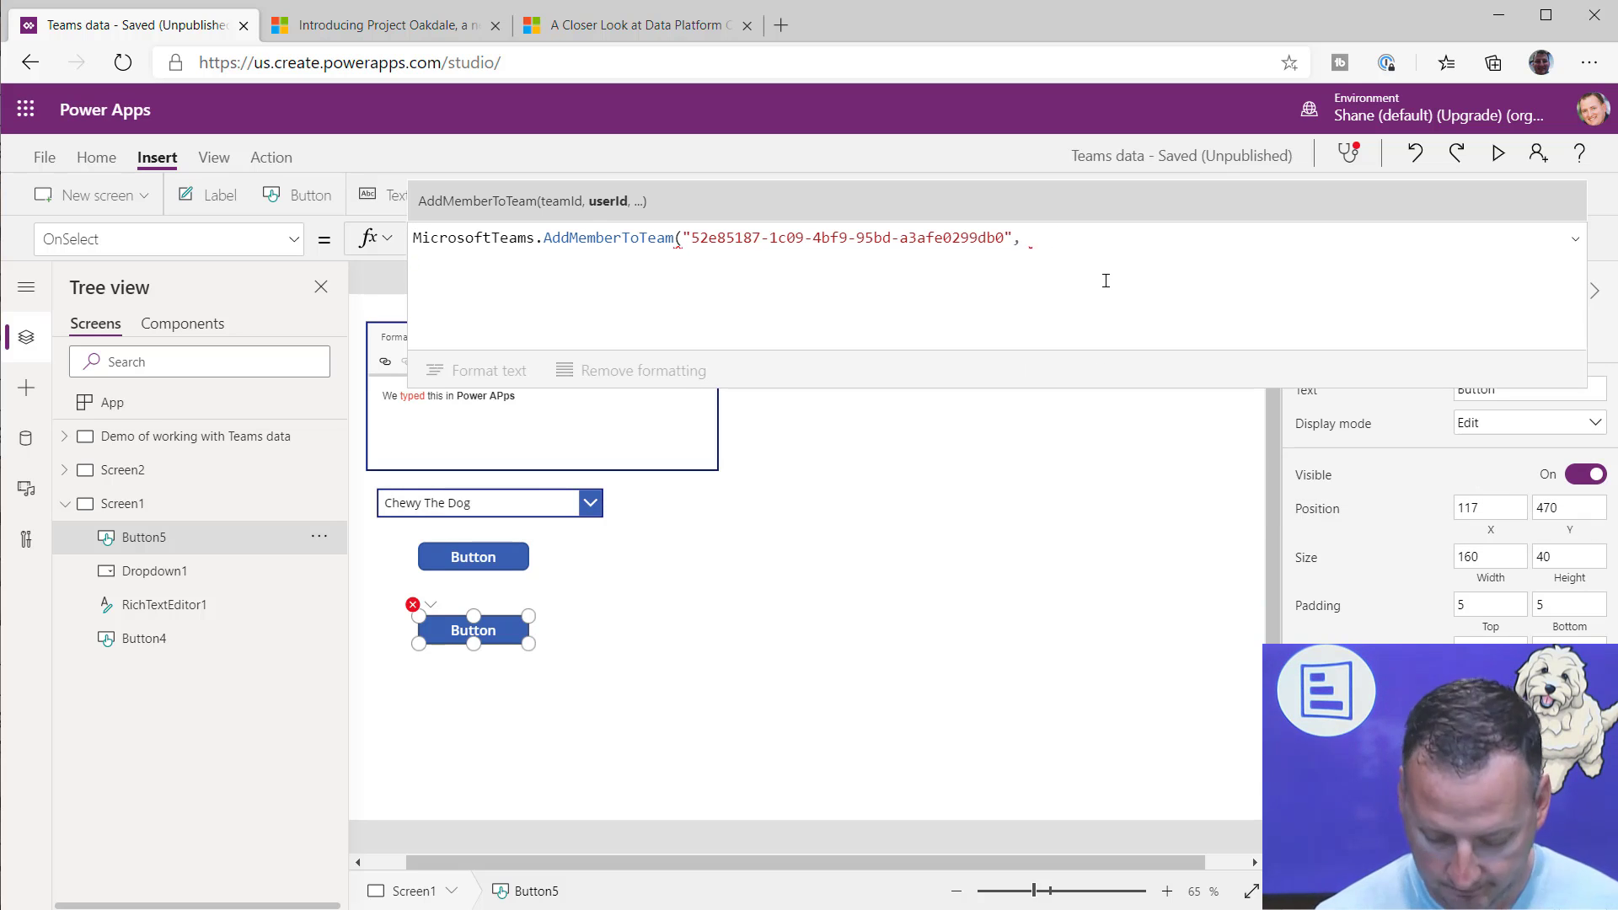
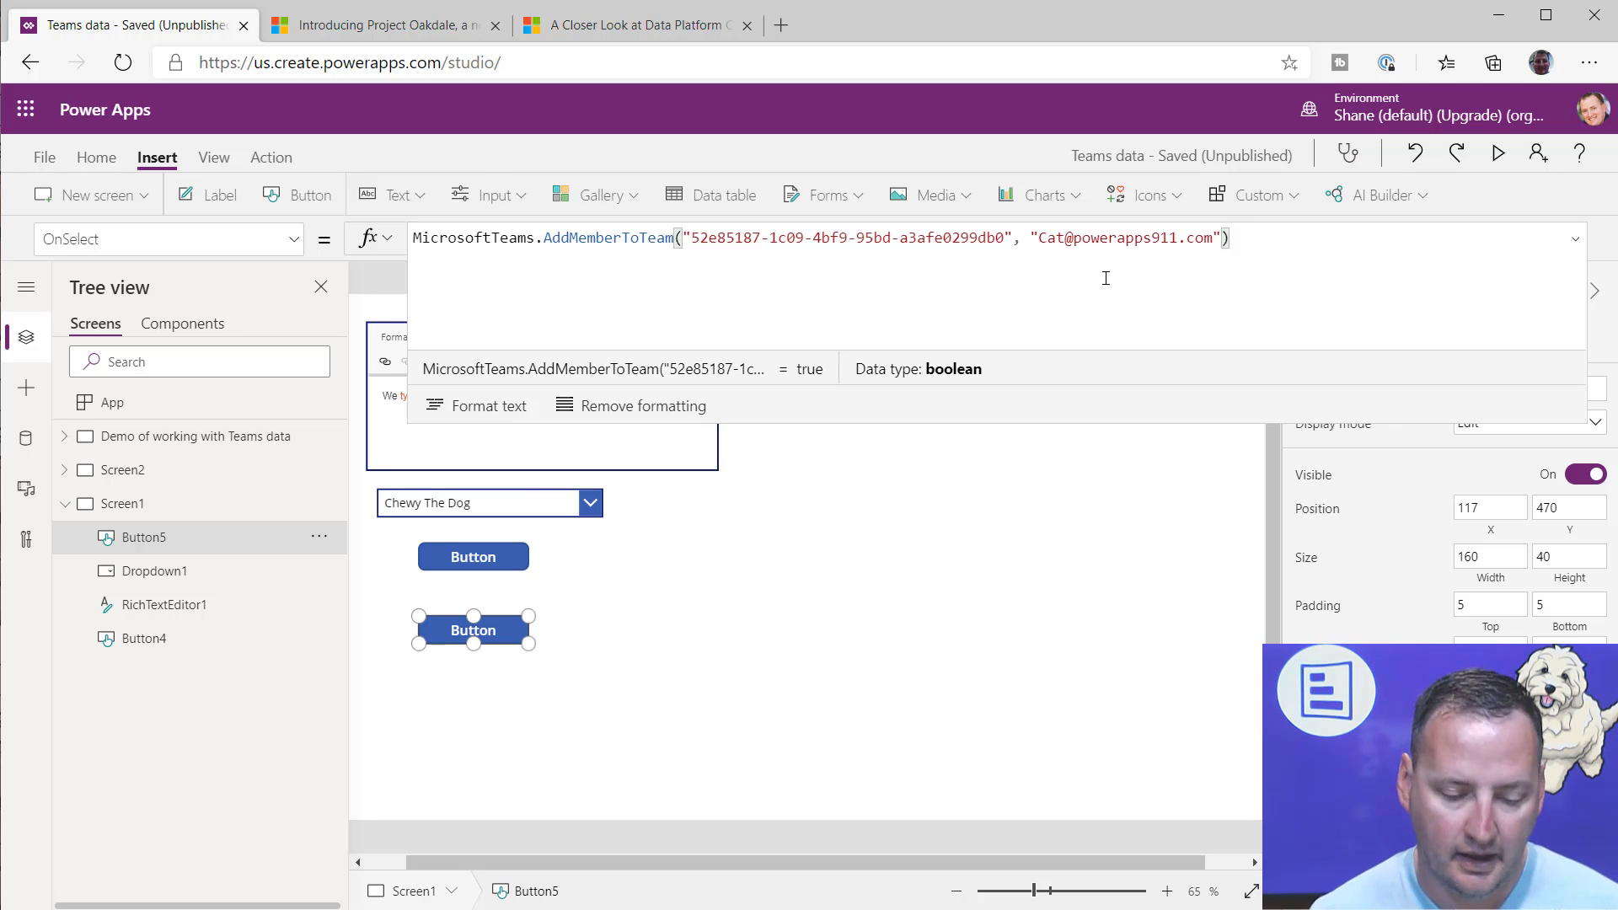
# Step: Switch to Microsoft Teams and collapse the Playing team's channel list
pyautogui.hotkey('alt', 'Tab')
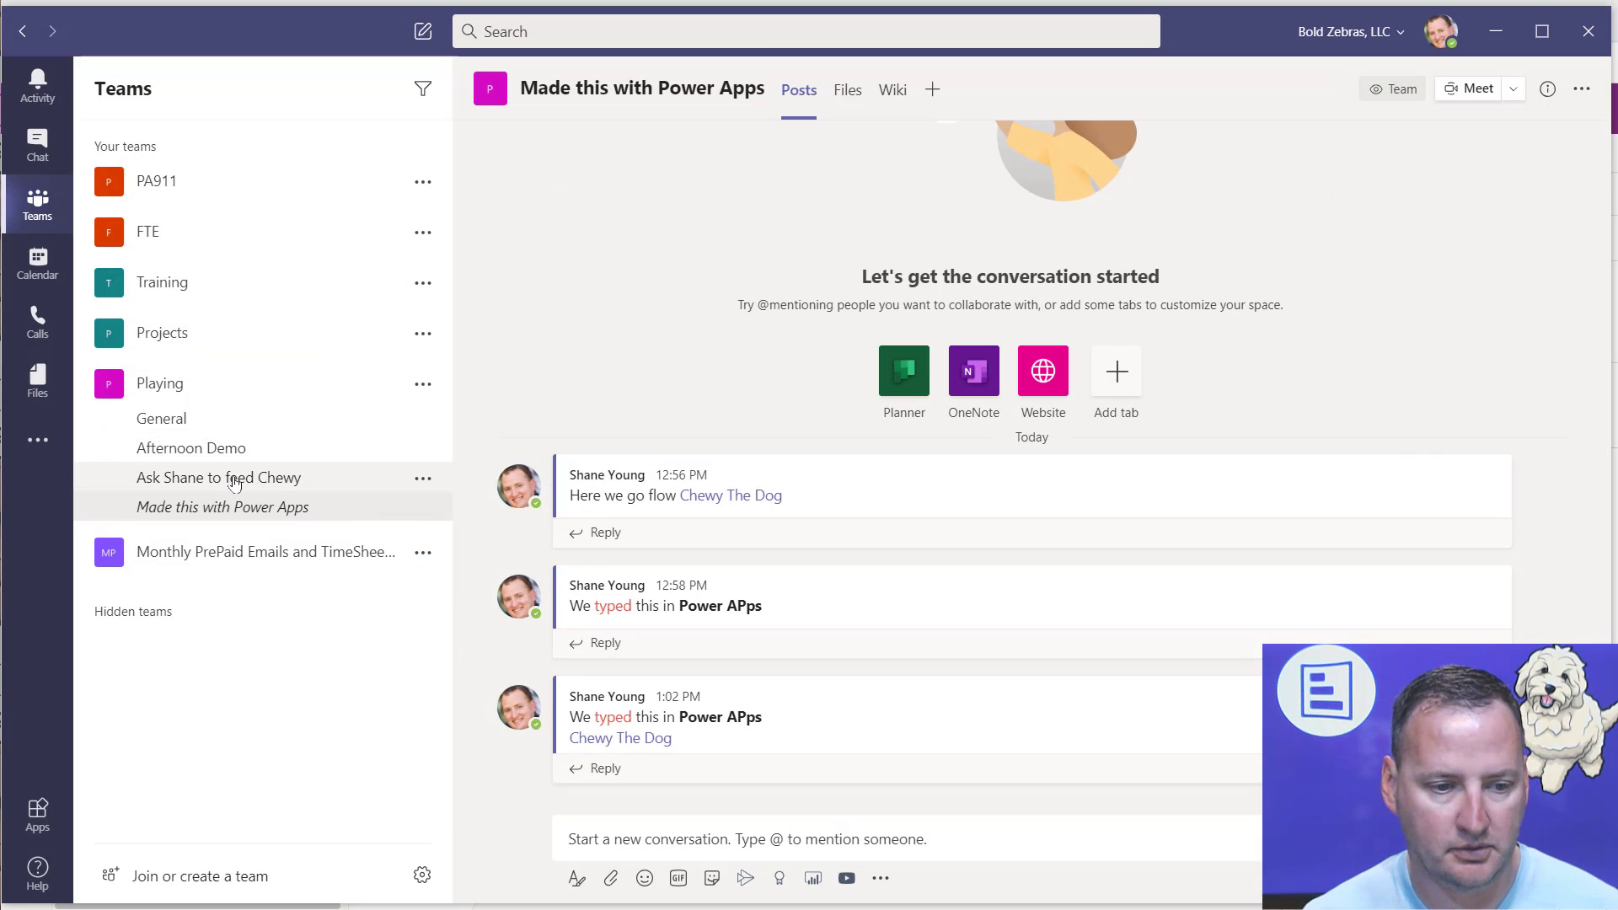
pyautogui.click(220, 390)
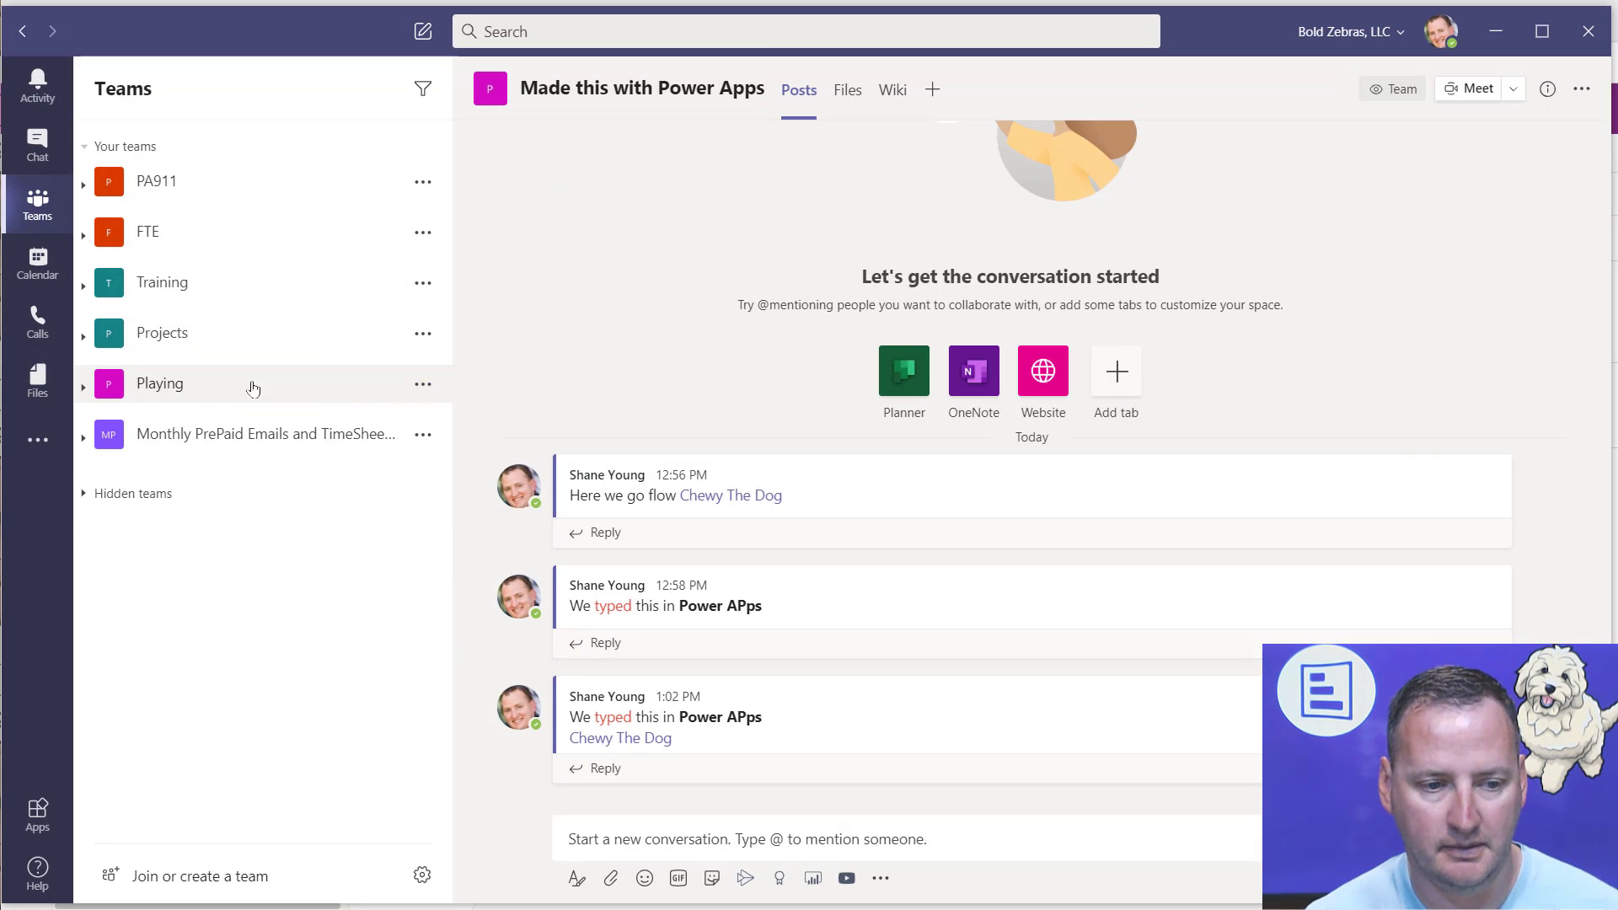
pyautogui.click(423, 384)
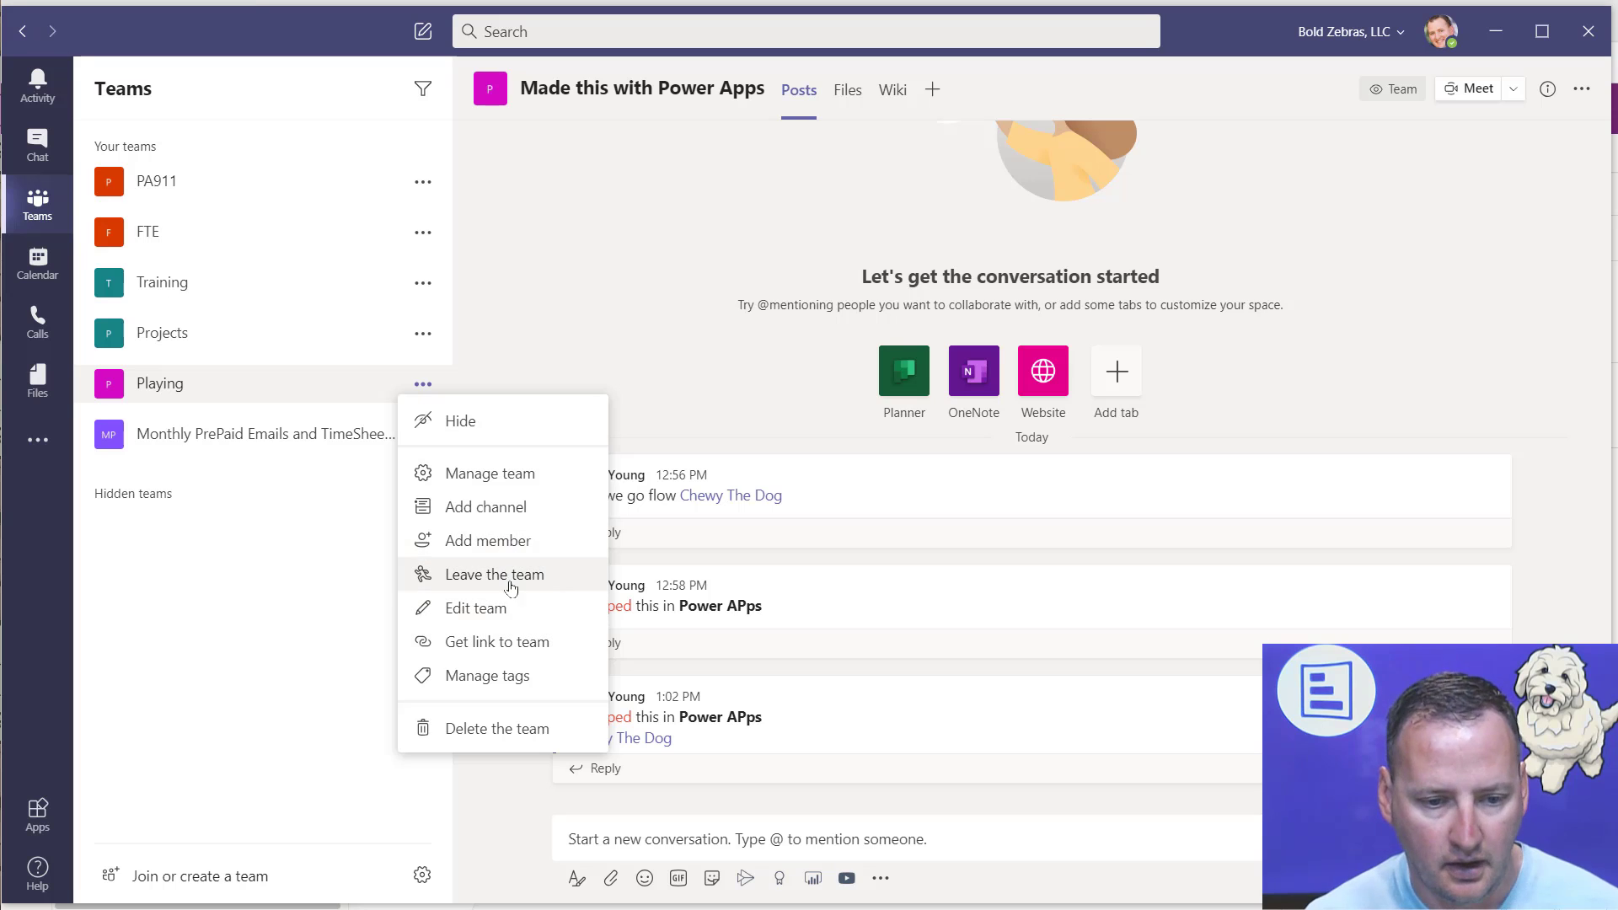
pyautogui.click(506, 549)
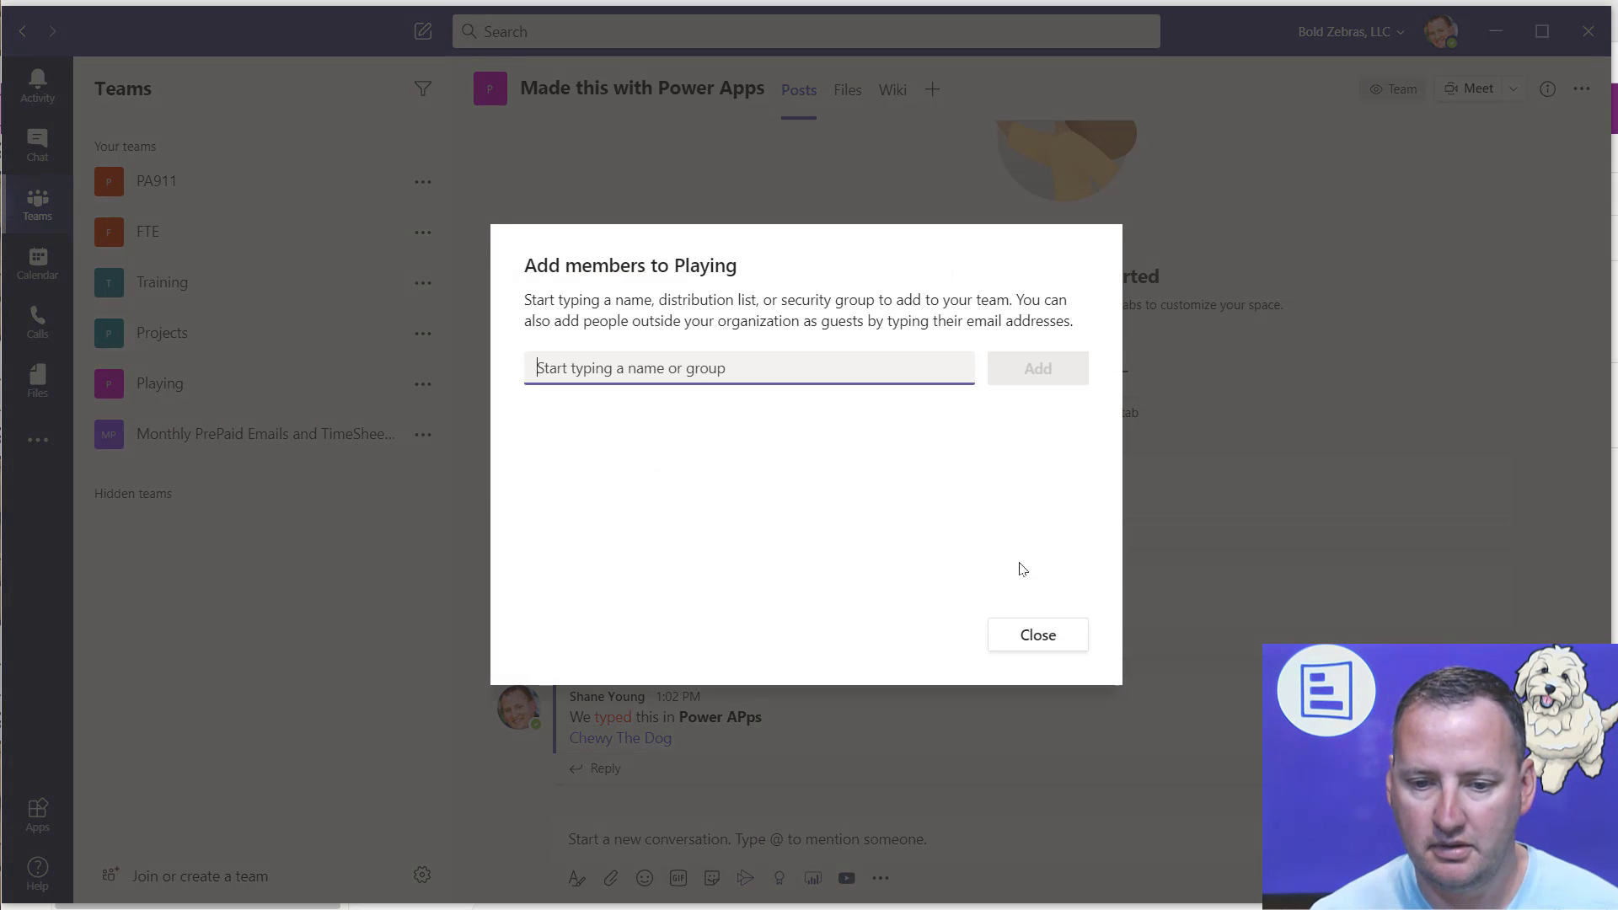
pyautogui.click(1058, 649)
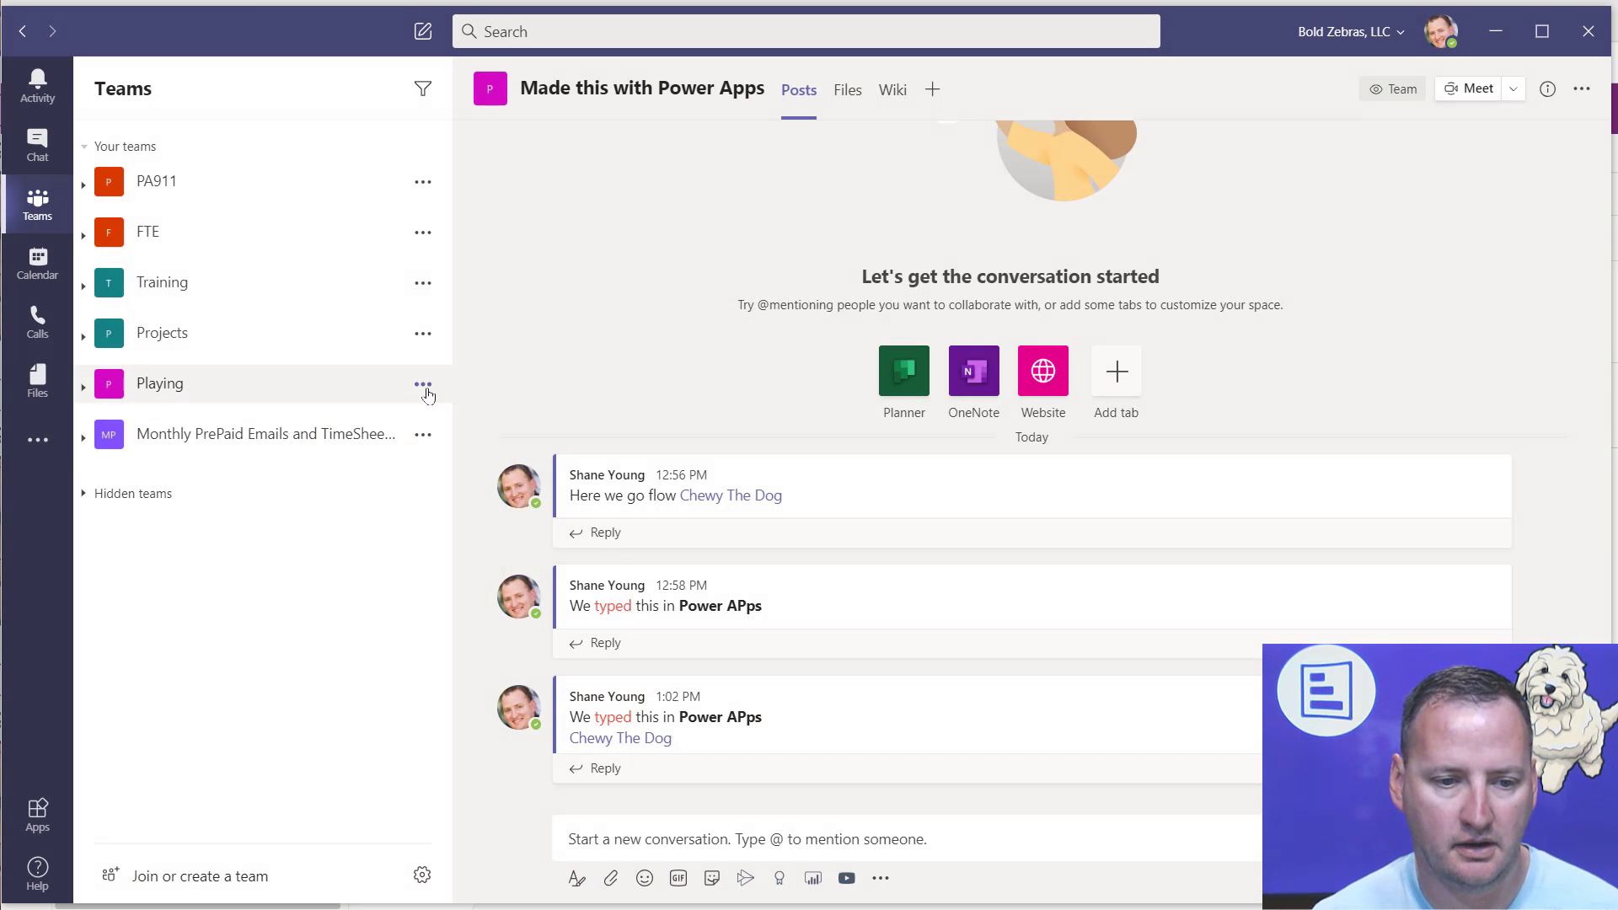
# Step: Check the members and guests in the Playing team's management page and return to Power Apps
pyautogui.click(423, 384)
pyautogui.click(505, 487)
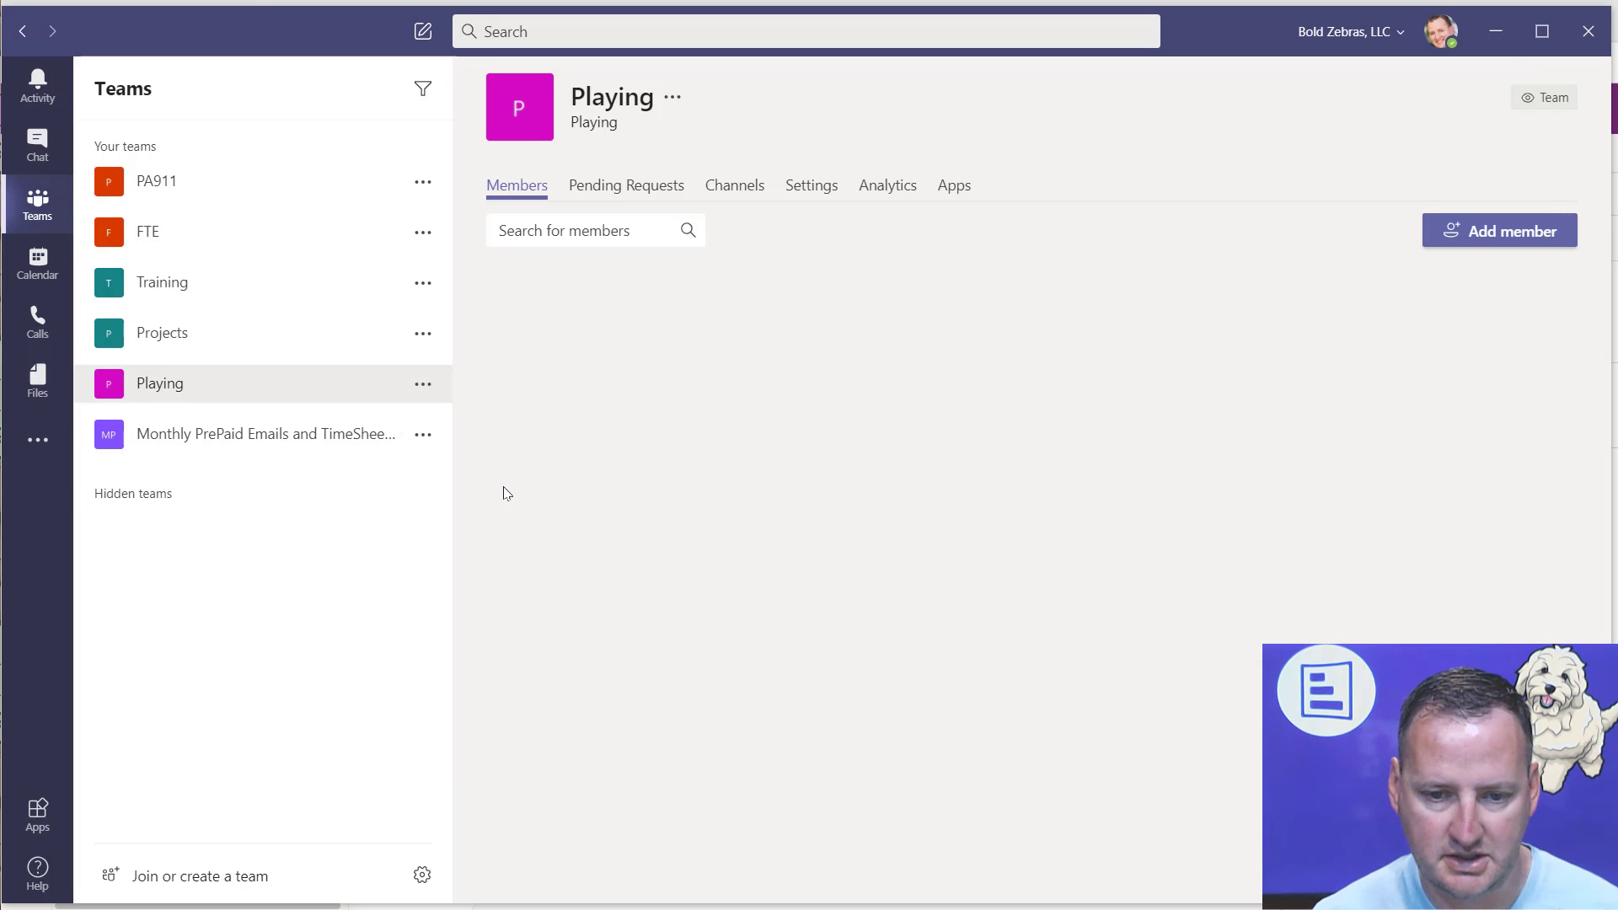
pyautogui.click(548, 426)
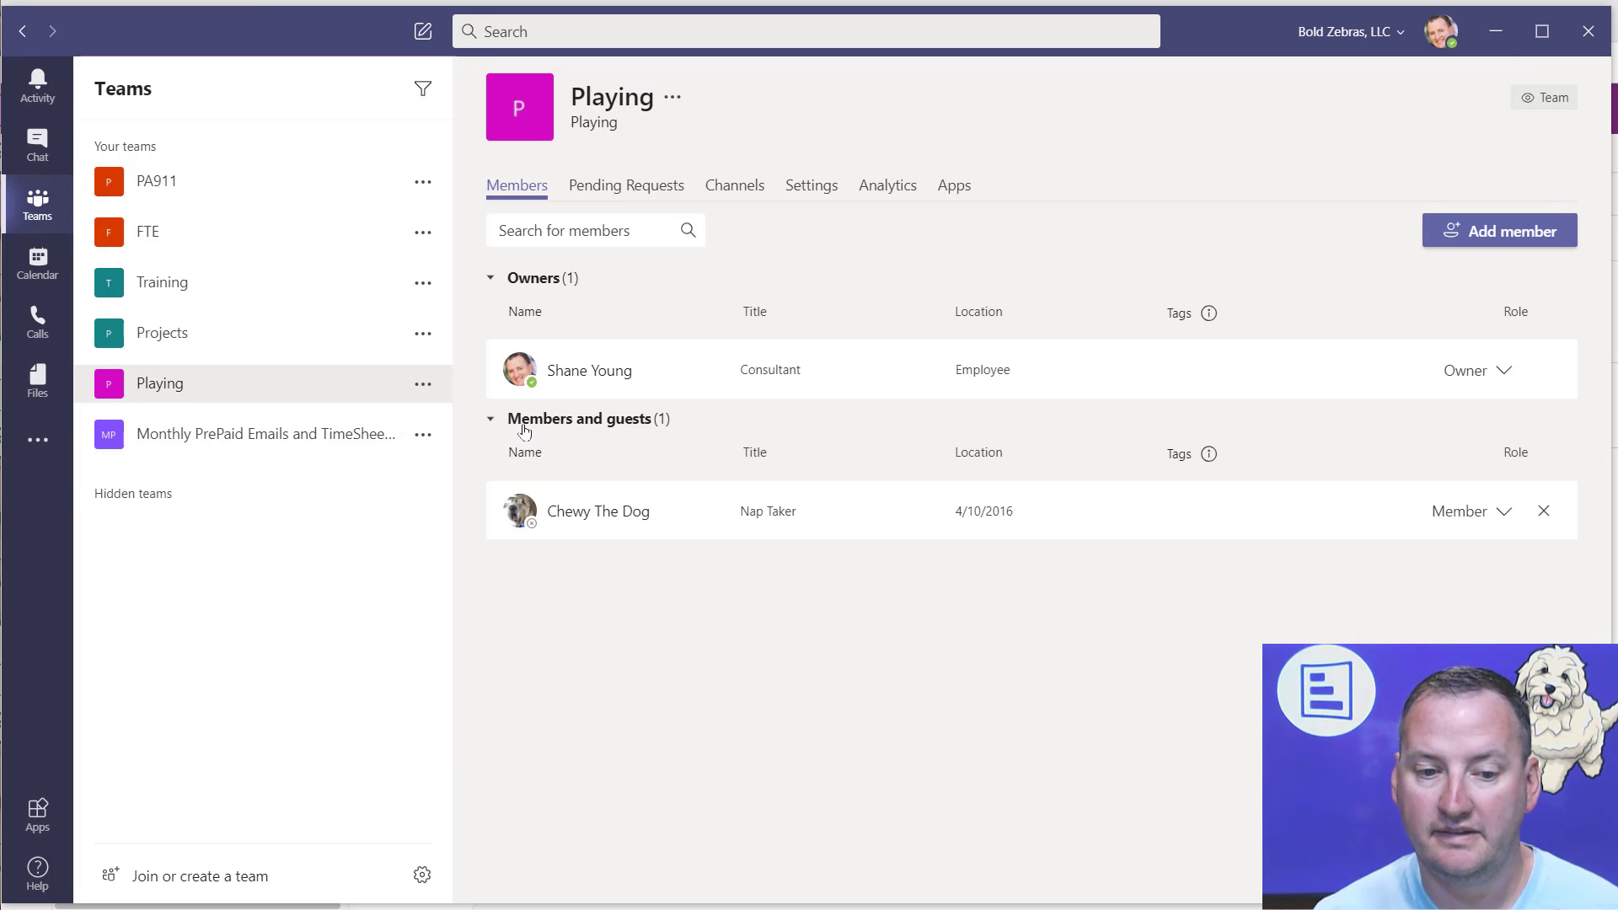
pyautogui.hotkey('alt', 'Tab')
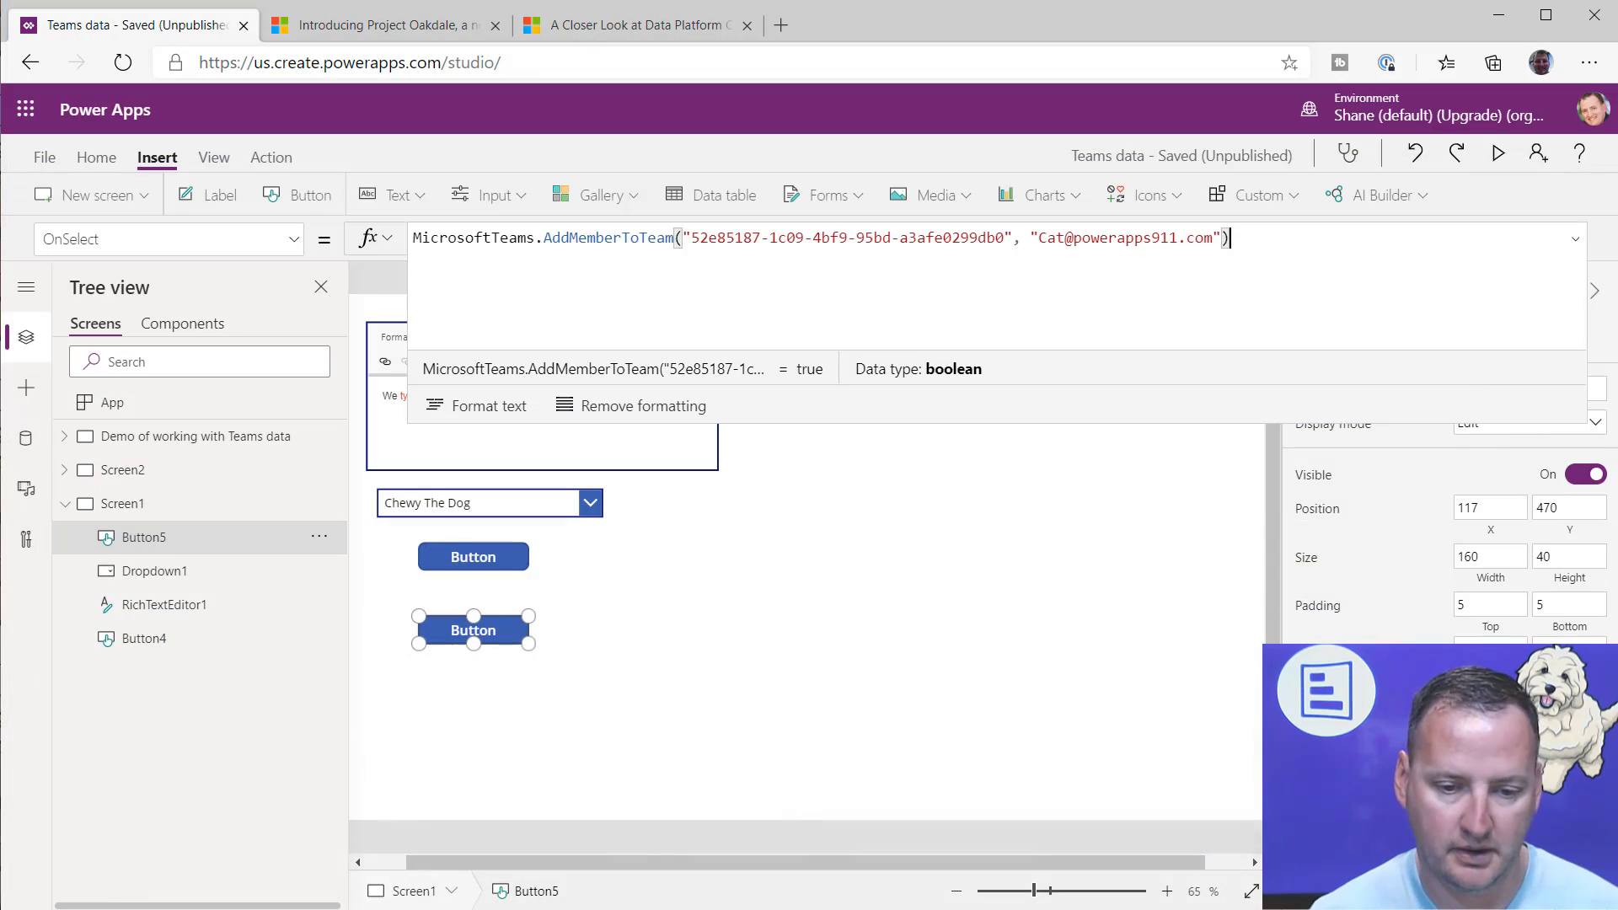
# Step: Switch to Microsoft Teams, recheck the Playing team's members and guests list, and minimize Teams to return to Power Apps
pyautogui.hotkey('alt', 'Tab')
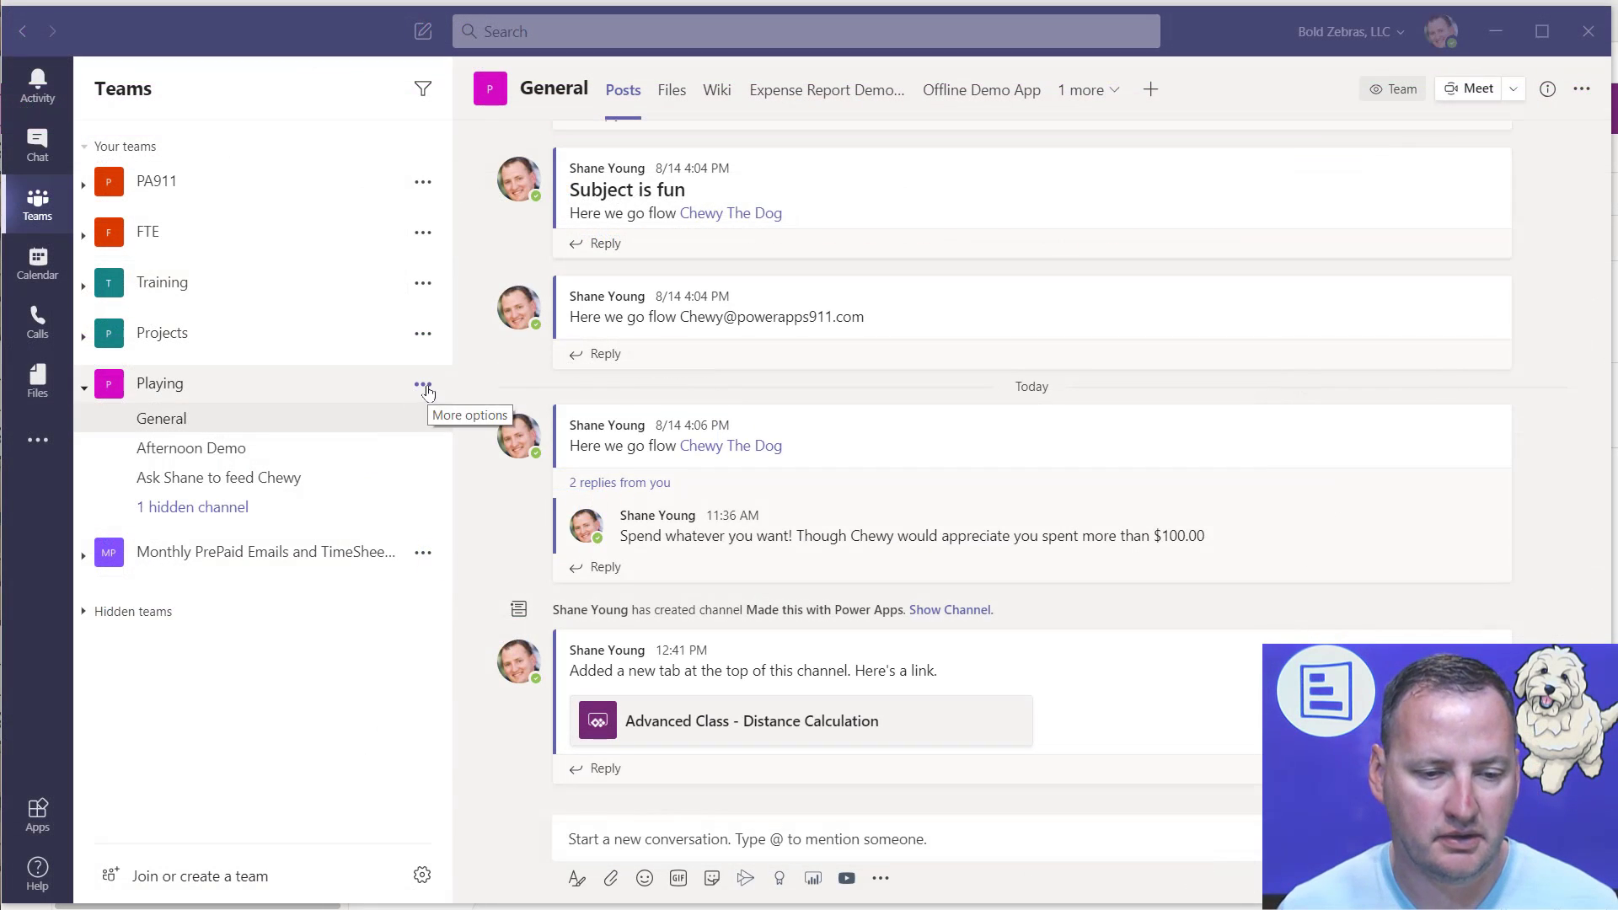
pyautogui.click(424, 384)
pyautogui.click(497, 482)
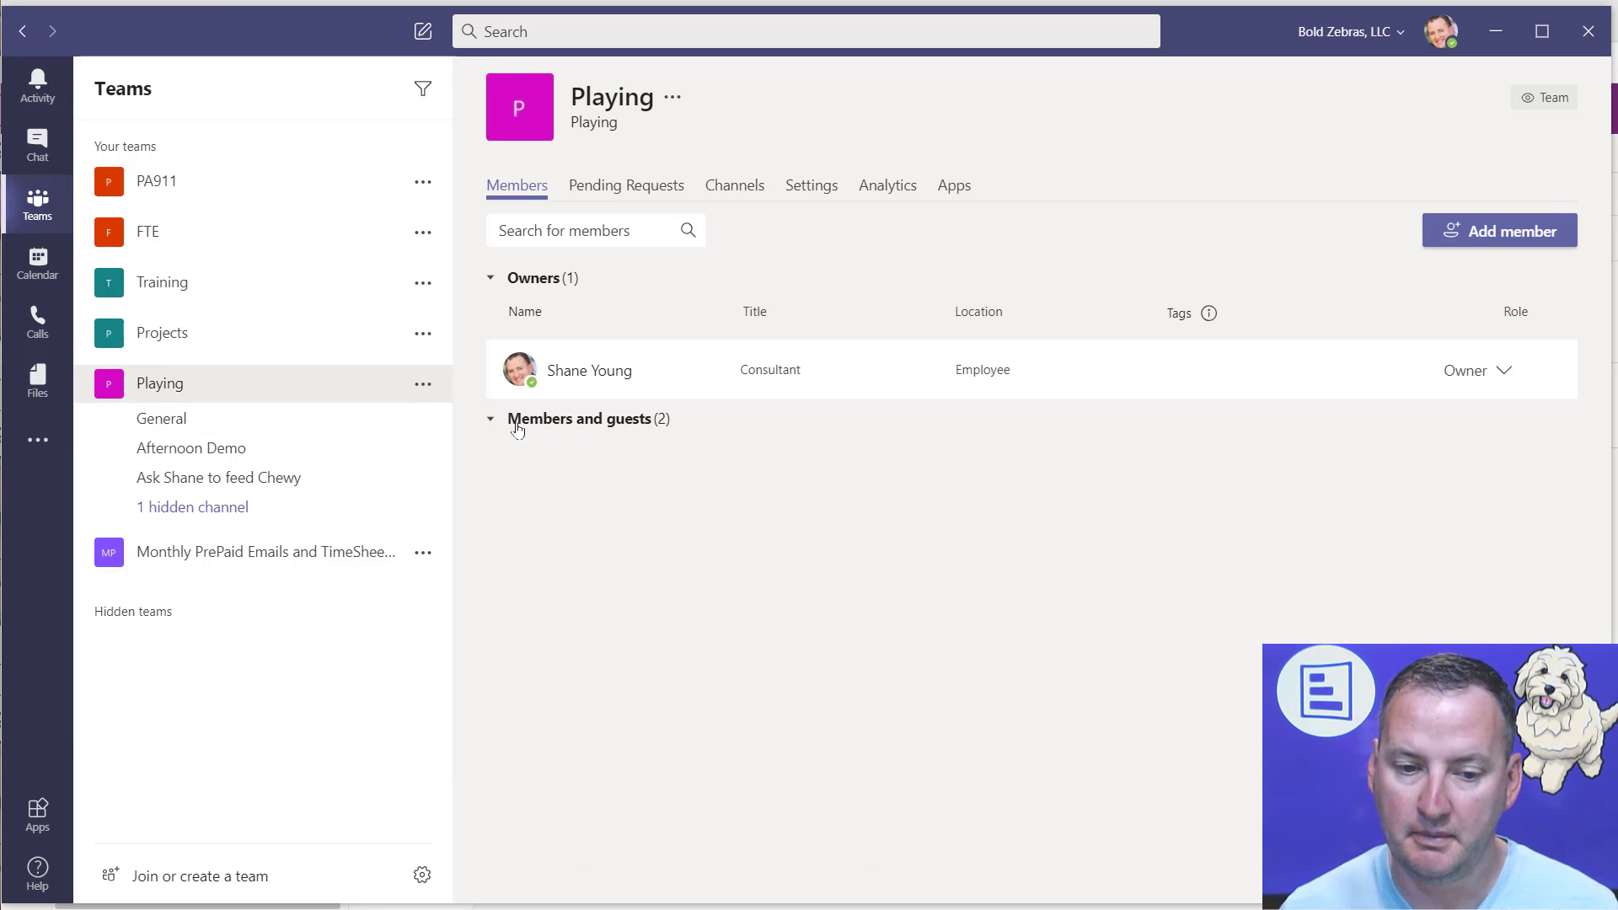
pyautogui.click(516, 424)
pyautogui.moveTo(627, 575)
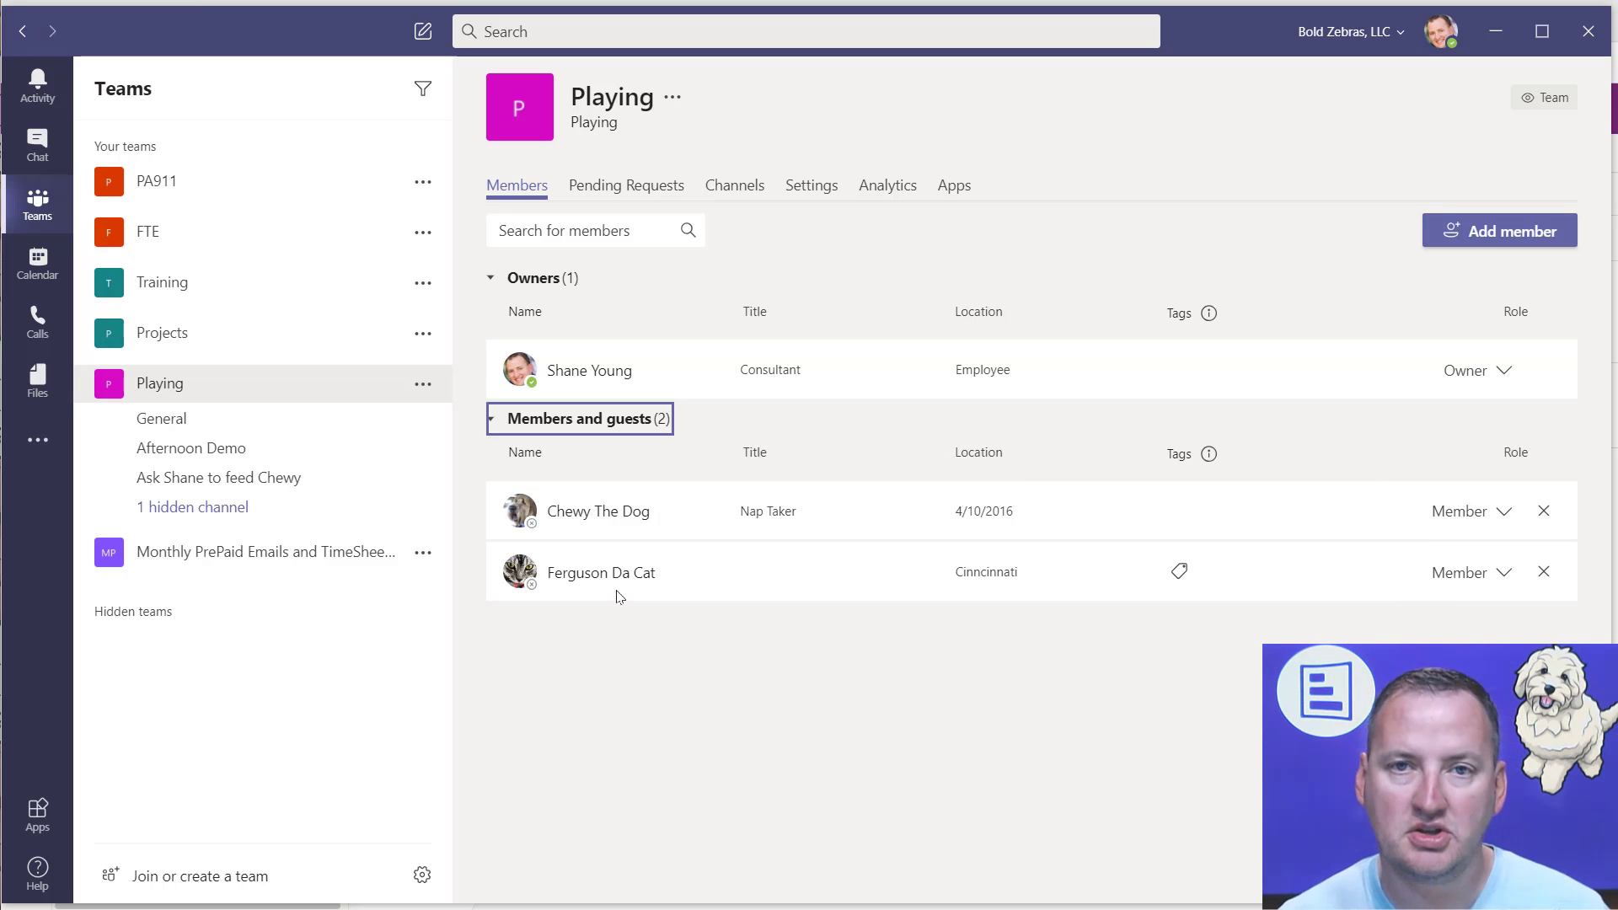
pyautogui.hotkey('alt', 'Tab')
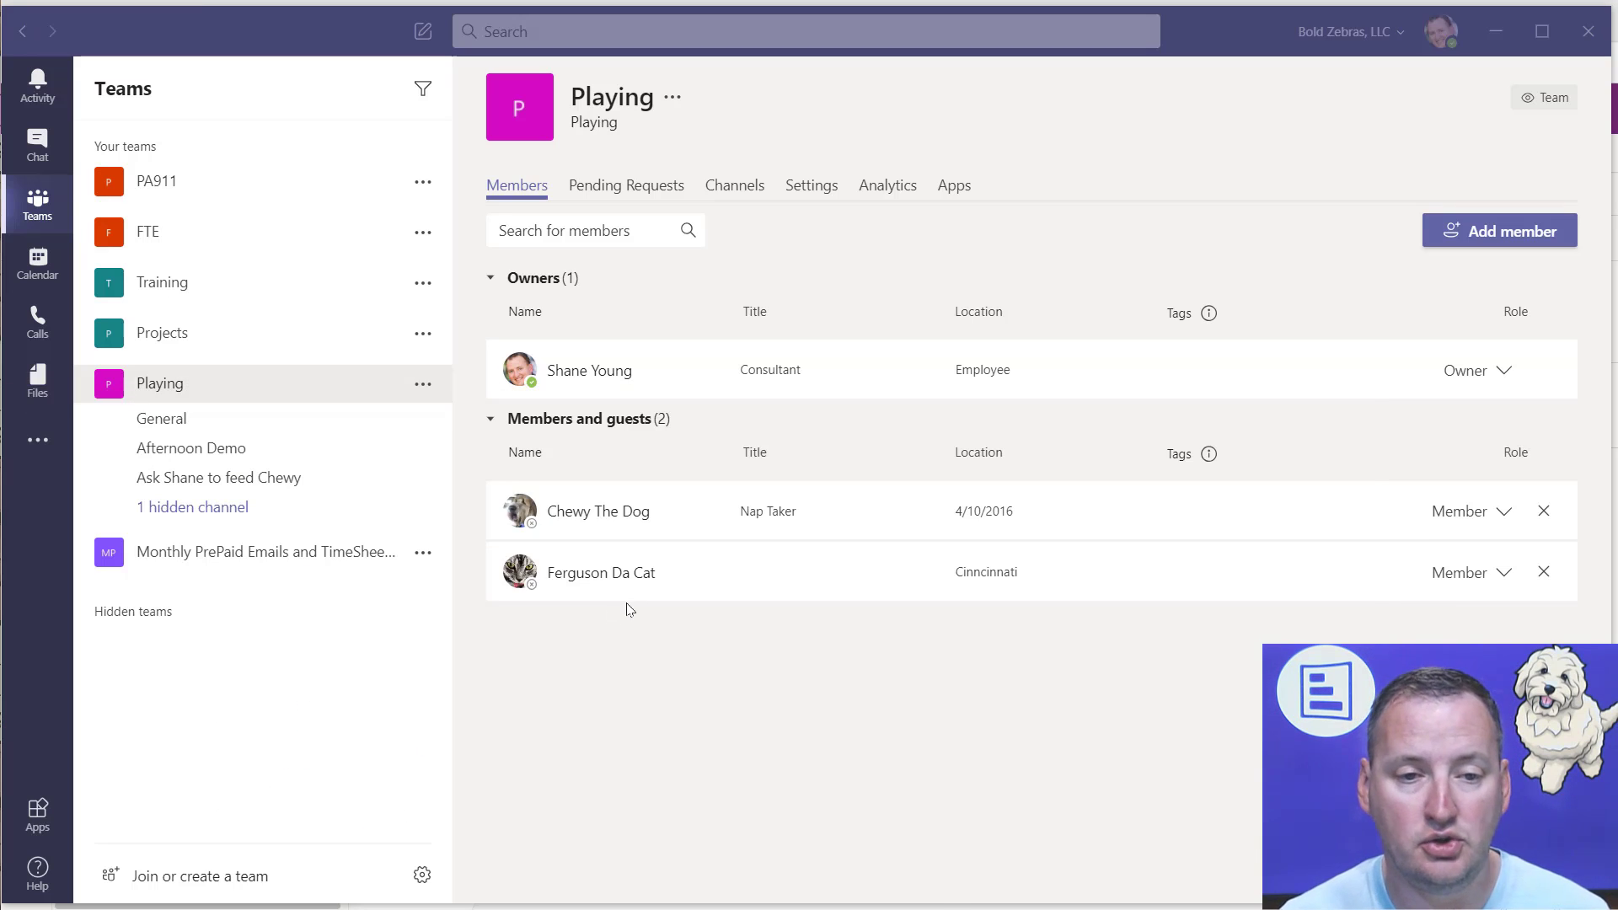
pyautogui.click(1497, 31)
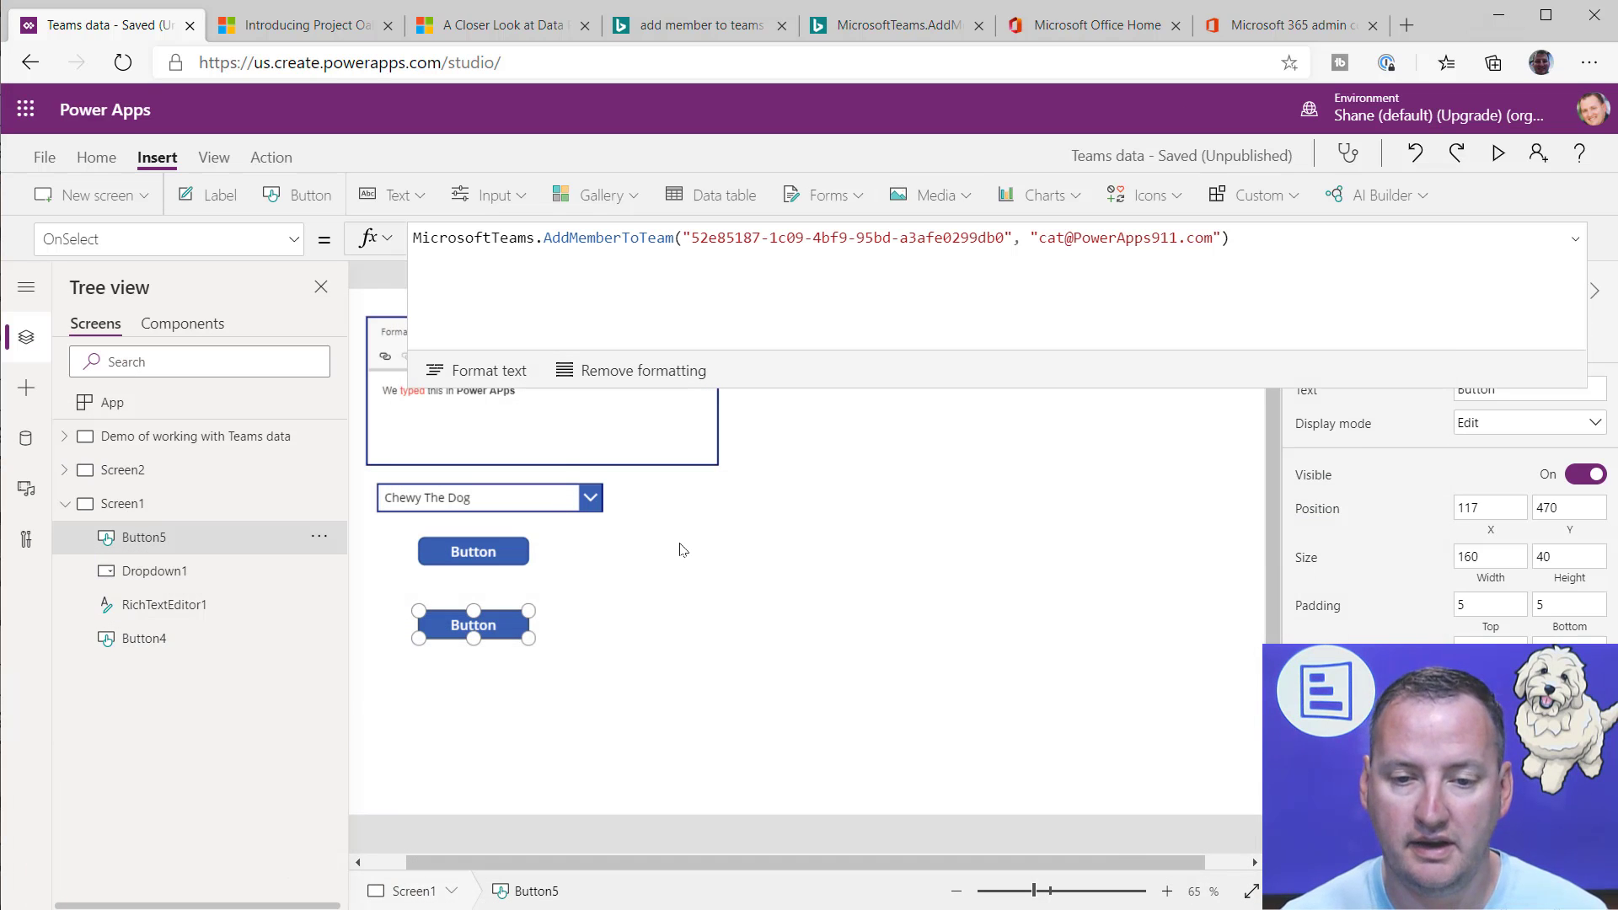
# Step: Examine the userId argument in the second button's OnSelect formula and the drop-down's Items formula, and shrink the formula bar to one line
pyautogui.click(1074, 239)
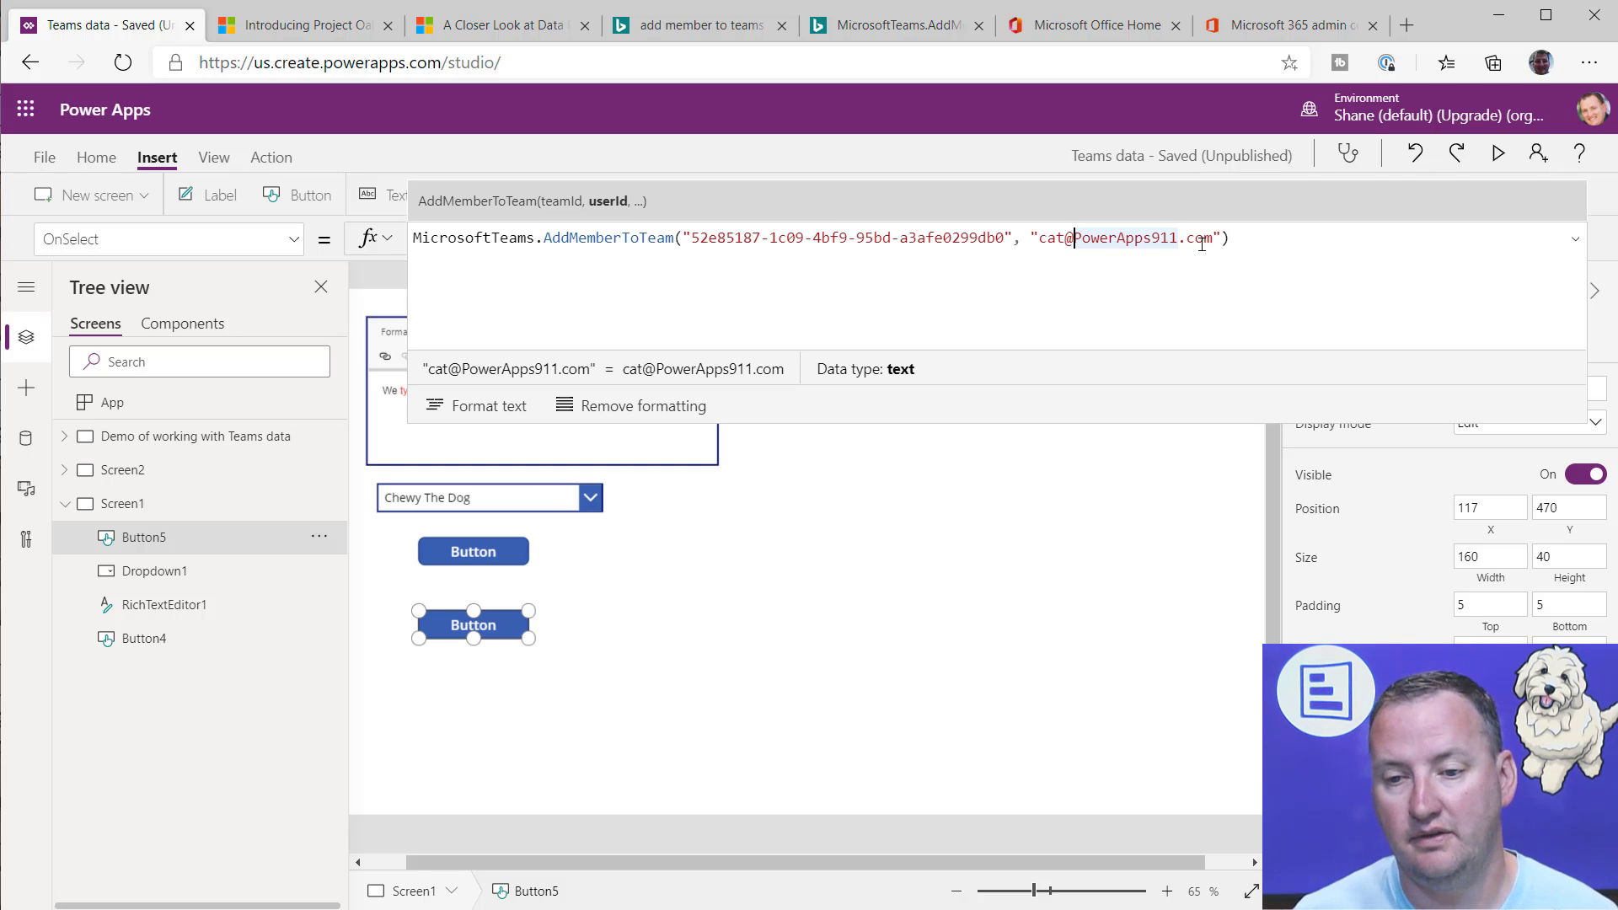
pyautogui.click(1244, 240)
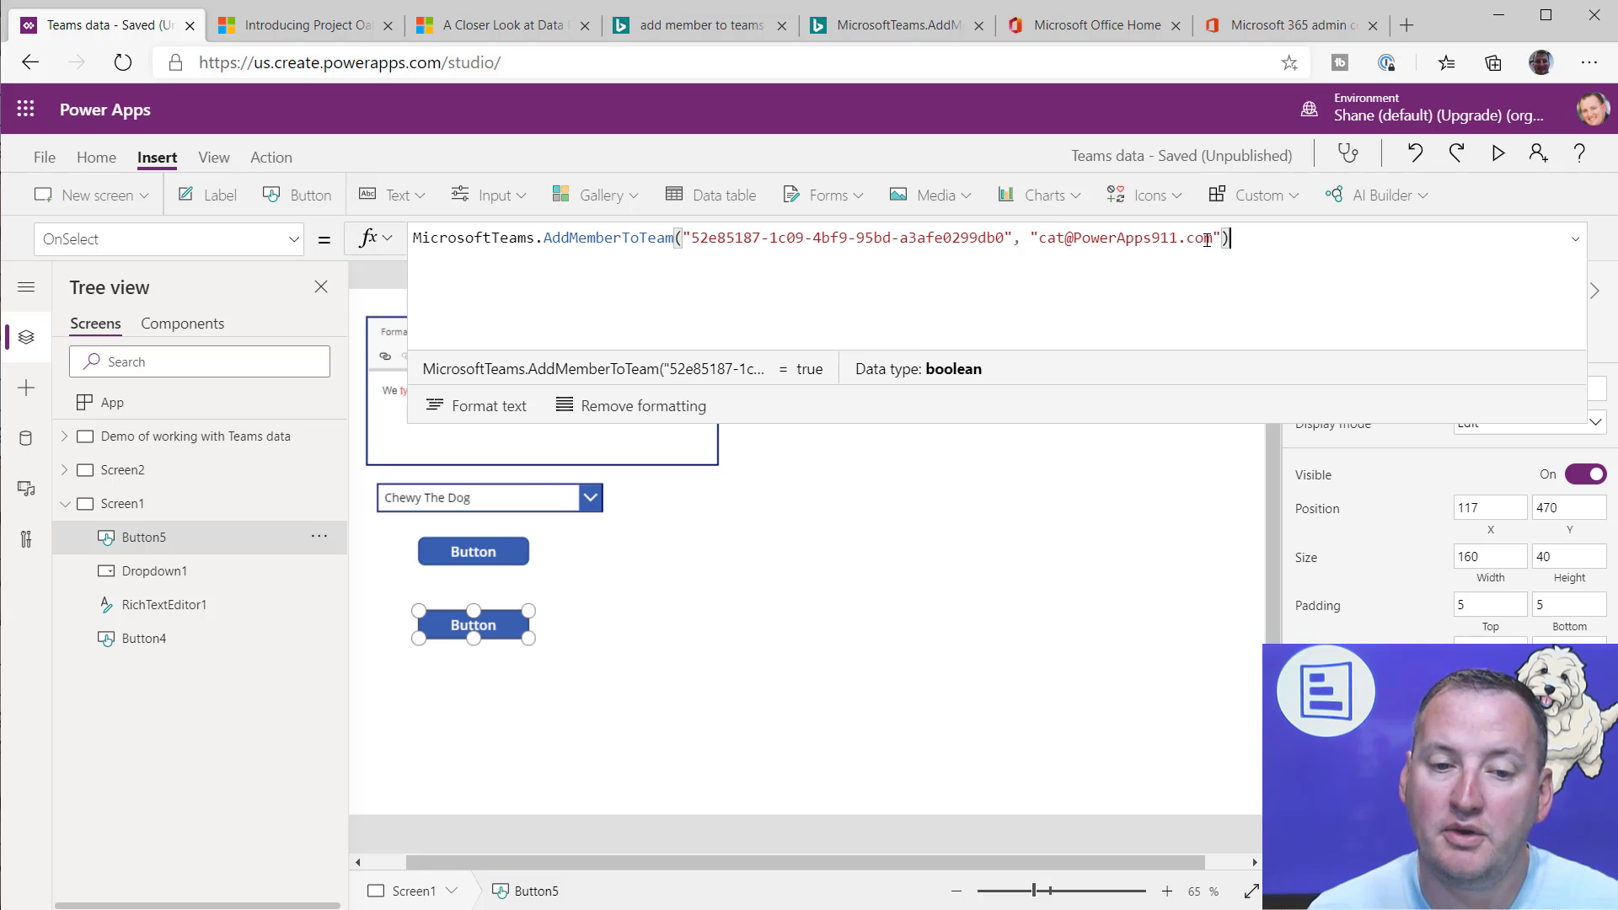
pyautogui.click(462, 502)
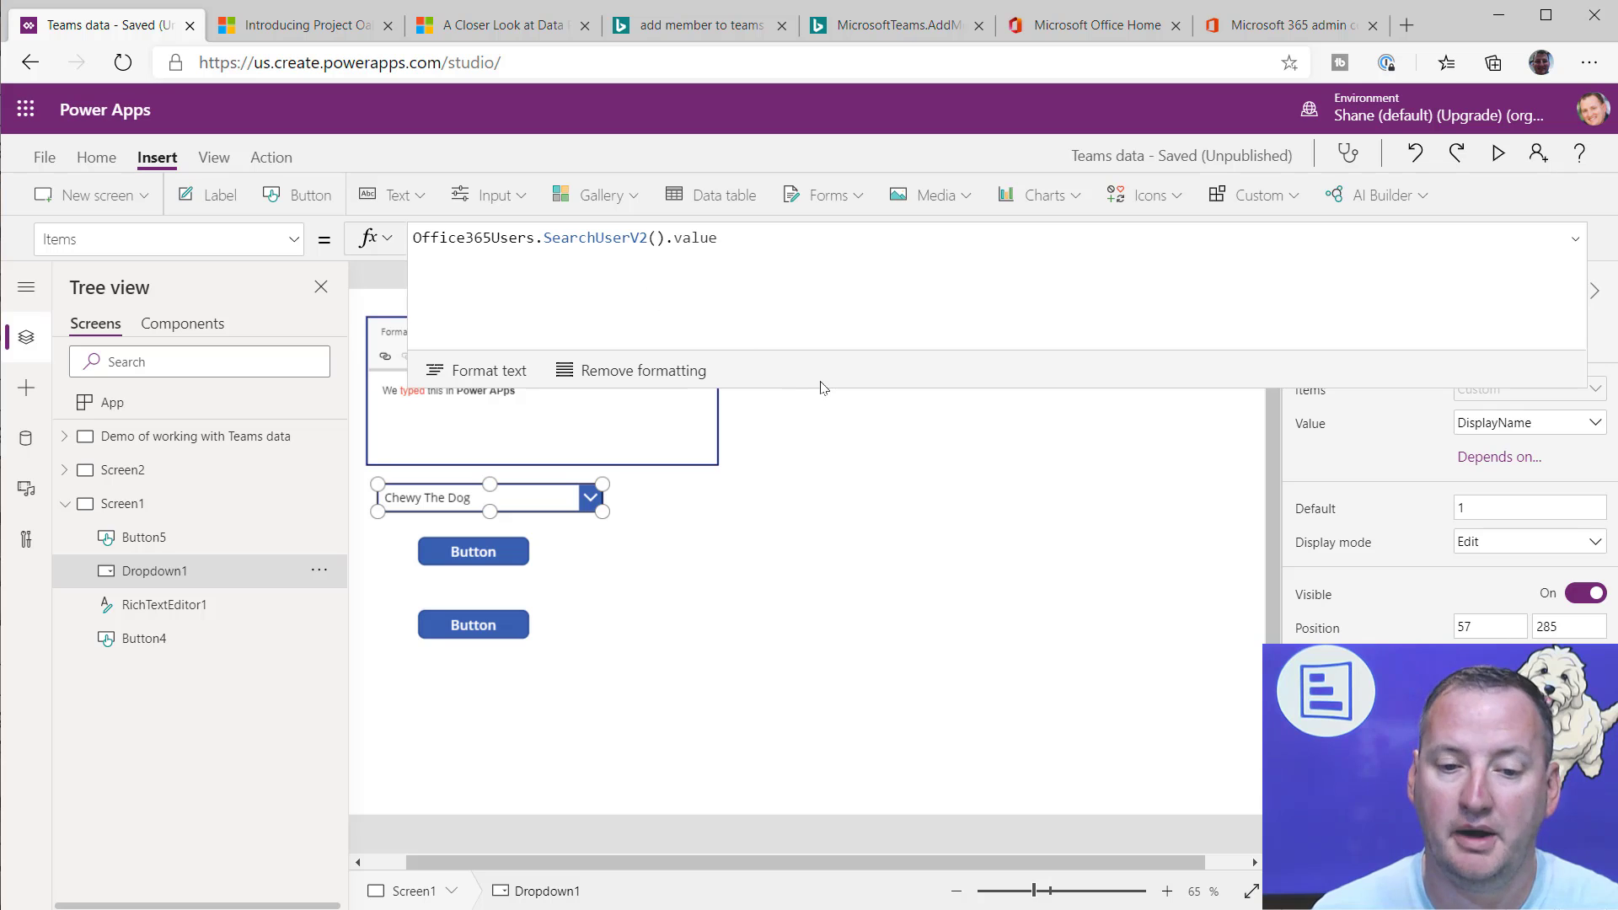
pyautogui.moveTo(809, 389); pyautogui.dragTo(831, 246)
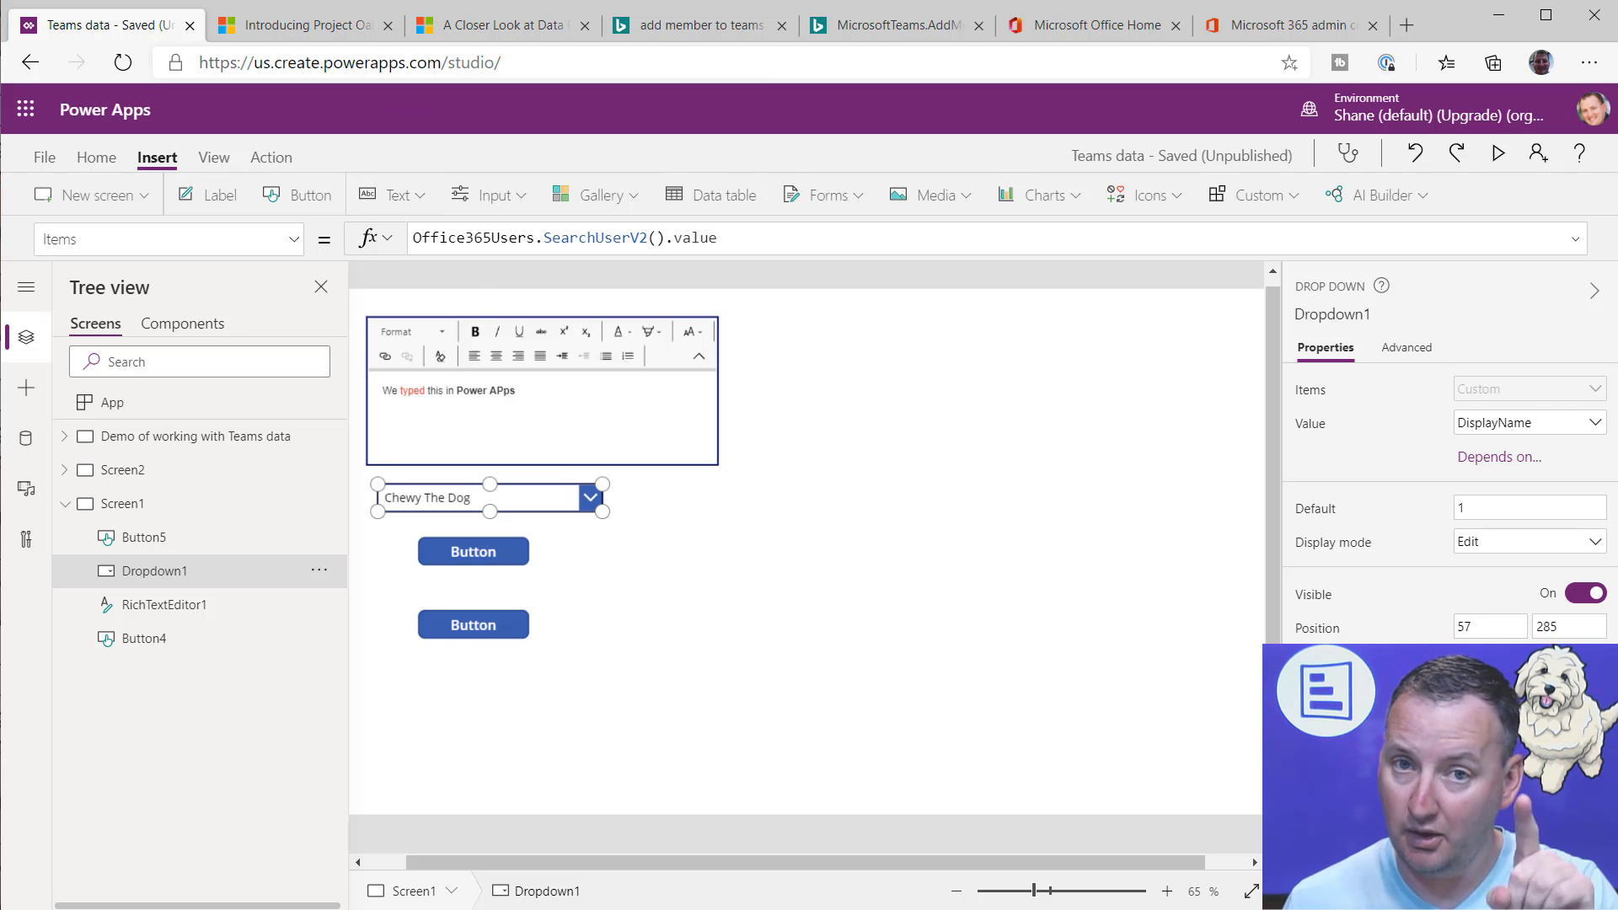
# Step: Switch to Microsoft Teams and run the Test of Selected Message action on the post containing an e-mail address in the Playing team's General channel
pyautogui.hotkey('alt', 'Tab')
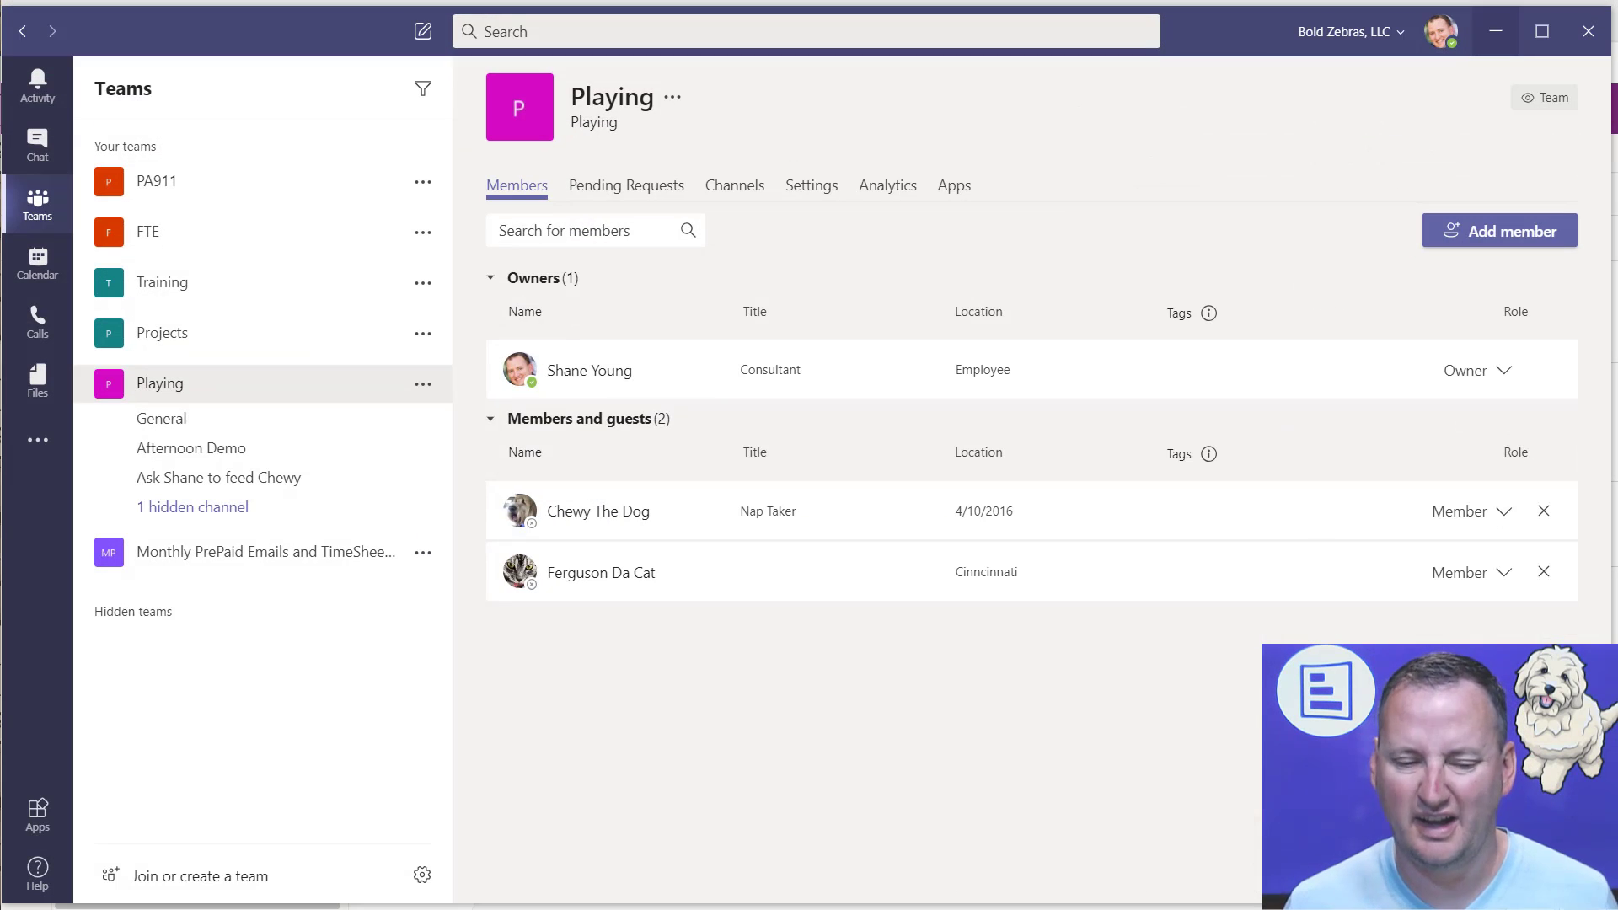
pyautogui.click(224, 417)
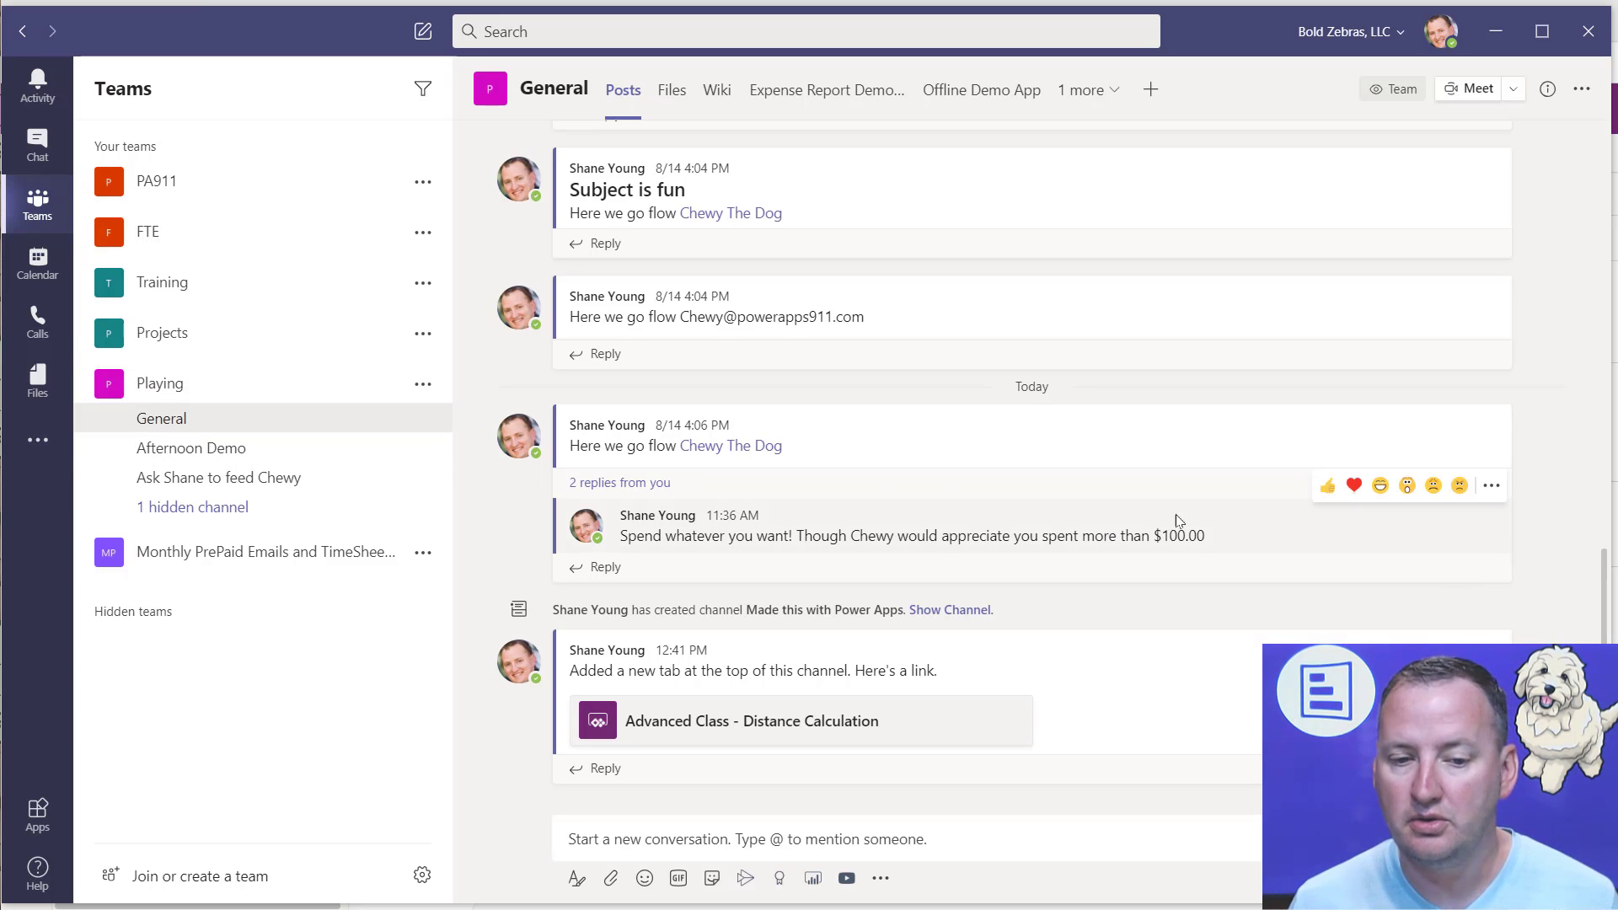
pyautogui.click(1491, 265)
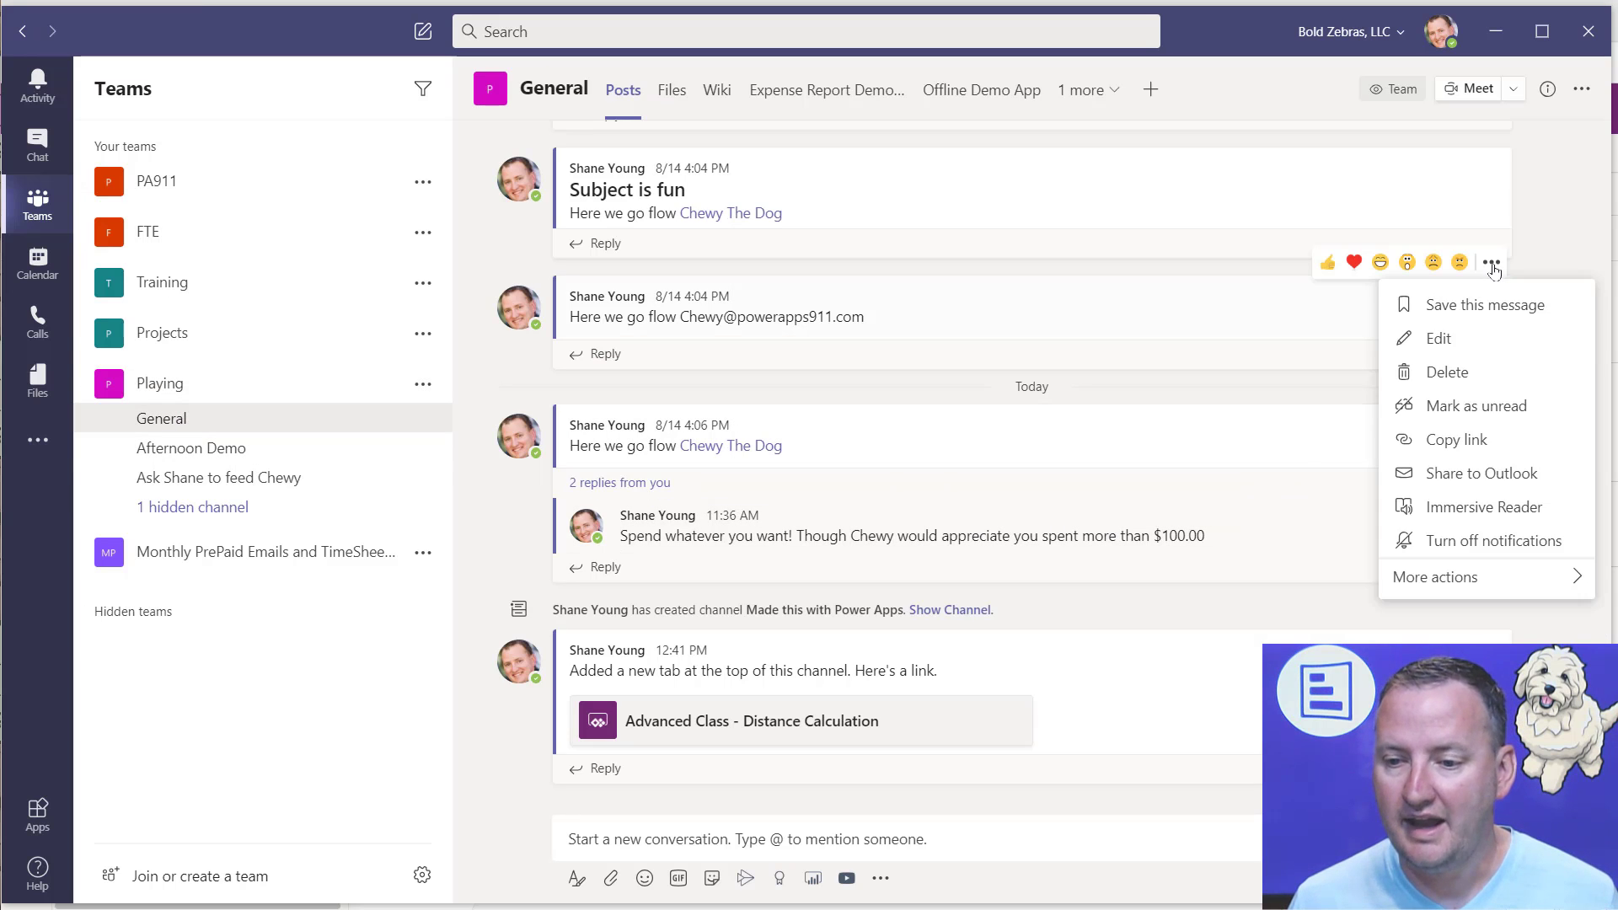
pyautogui.moveTo(1448, 590)
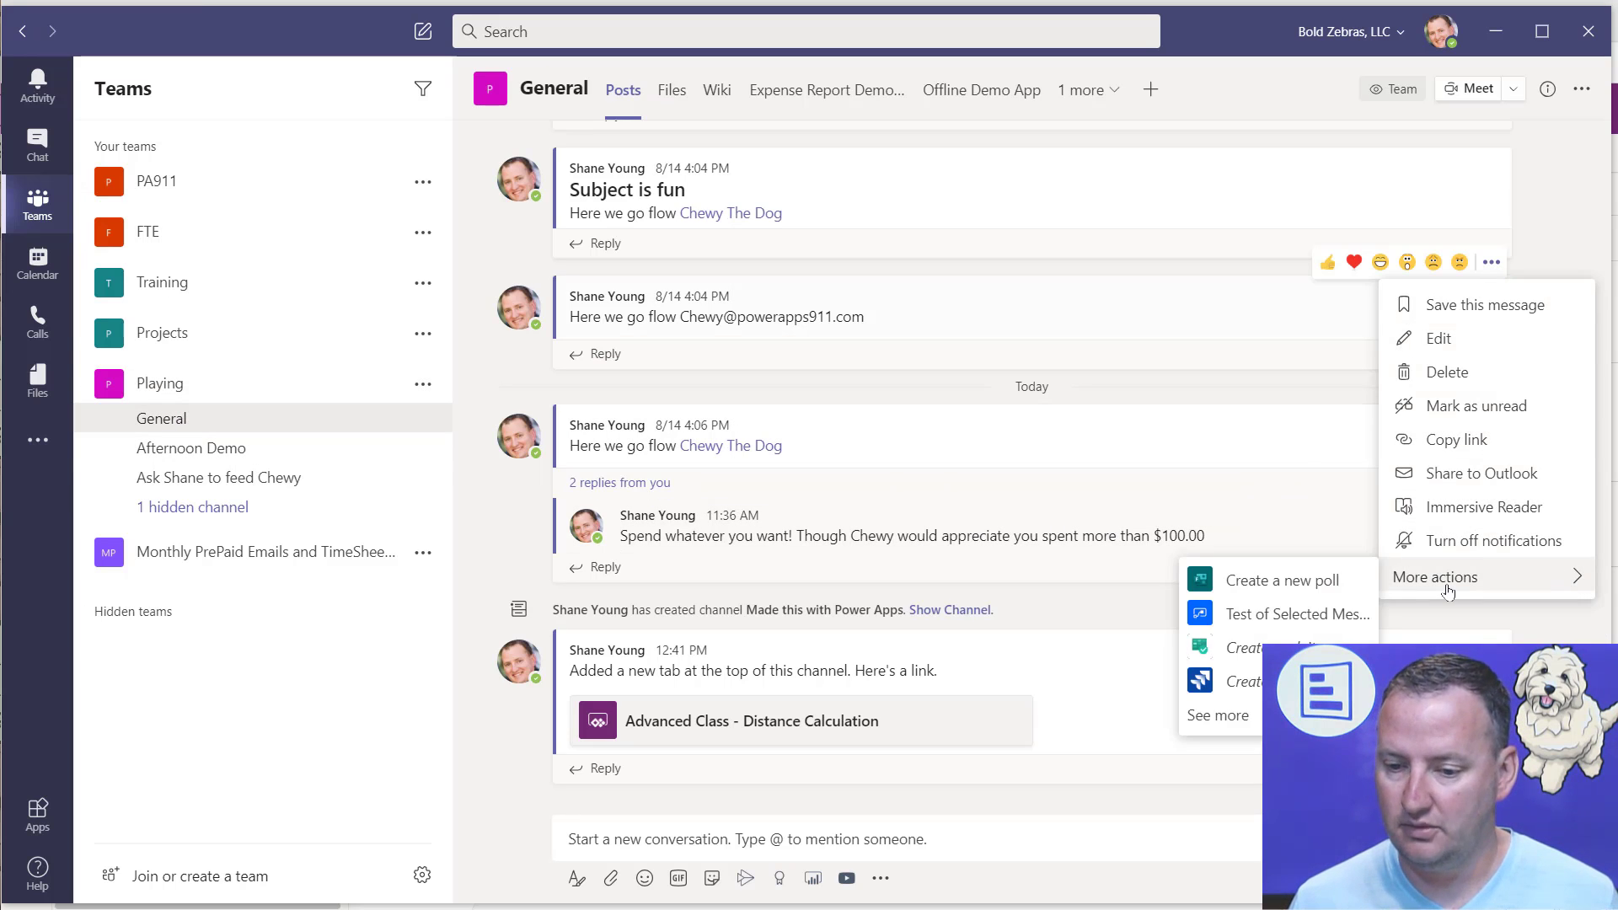
pyautogui.click(1295, 622)
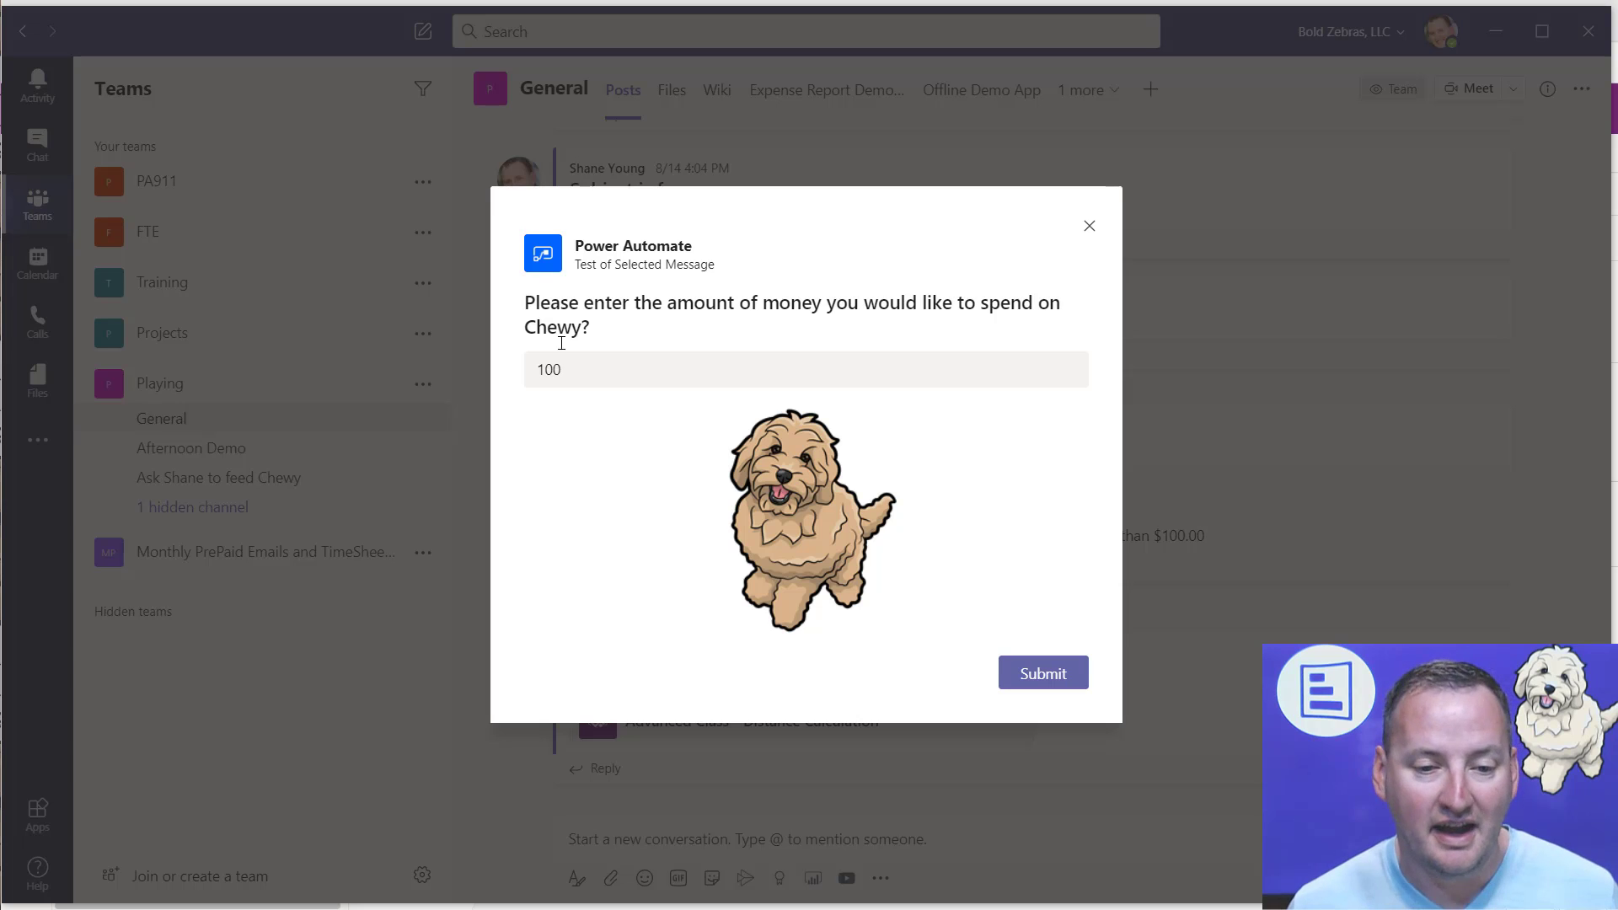
# Step: Set the amount of money to spend on Chewy to 1000 and submit the Power Automate form
pyautogui.moveTo(571, 367); pyautogui.dragTo(472, 366)
pyautogui.write('1000')
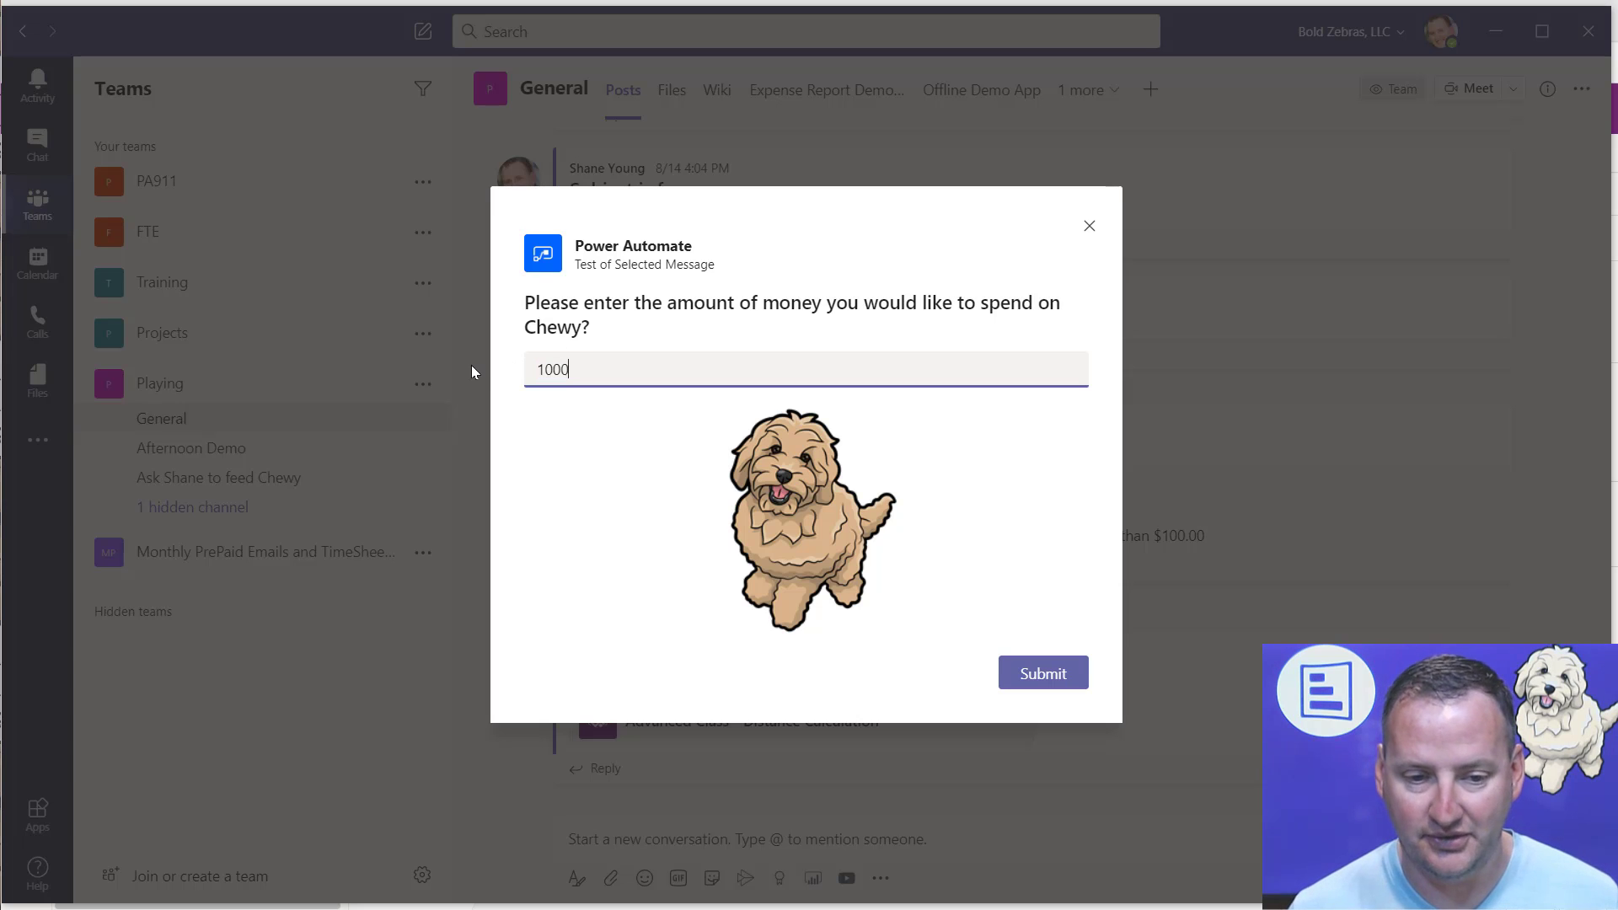
pyautogui.click(1053, 678)
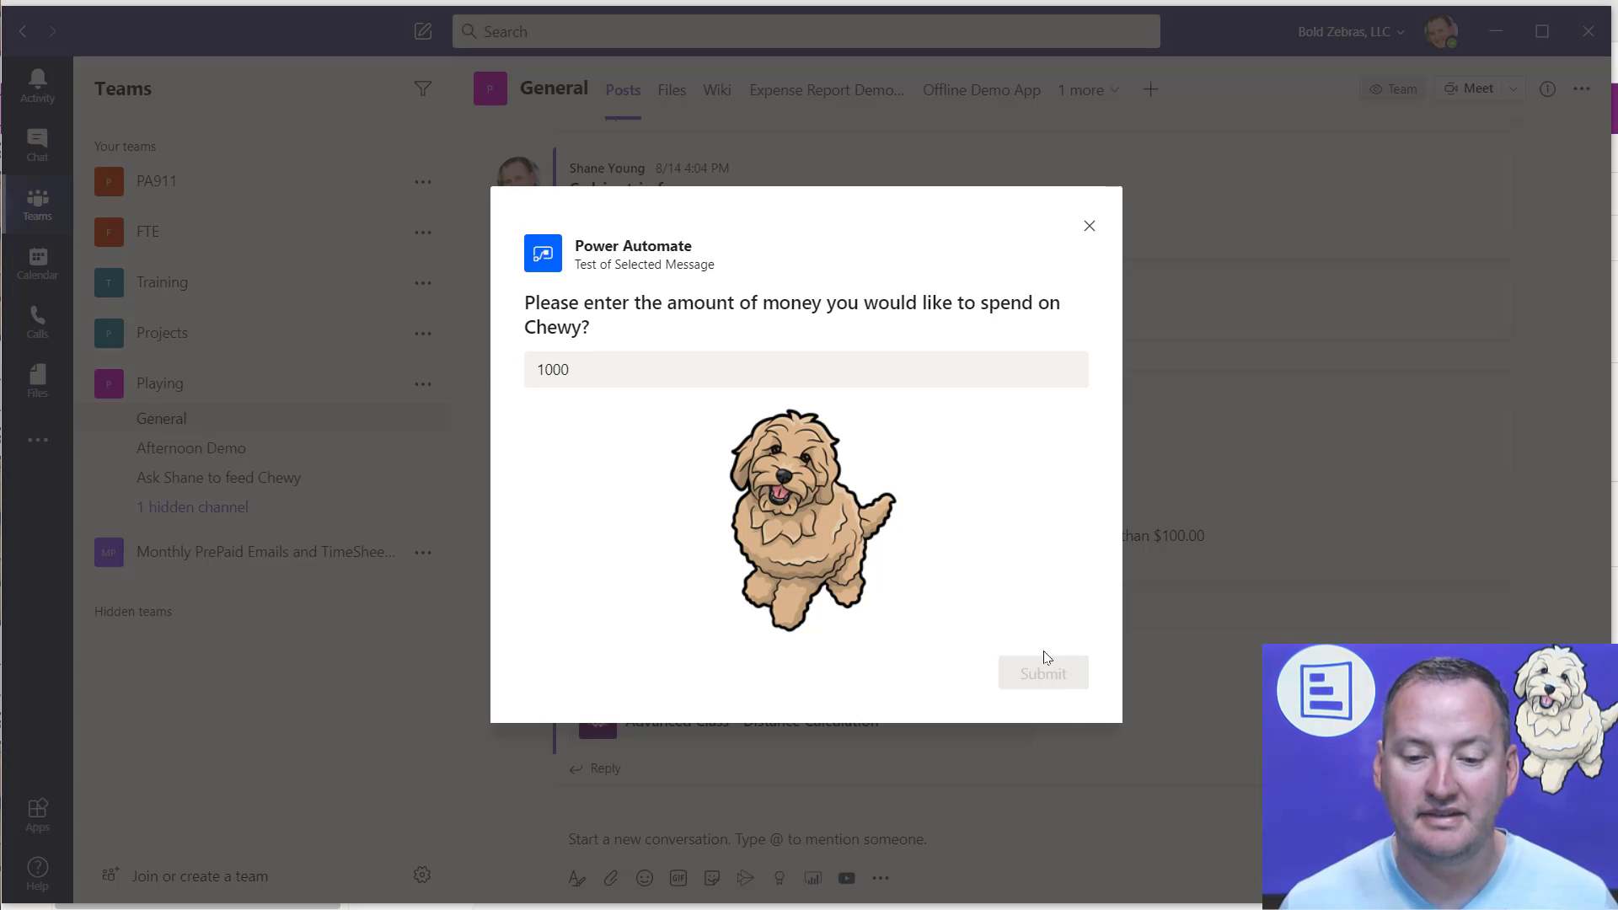